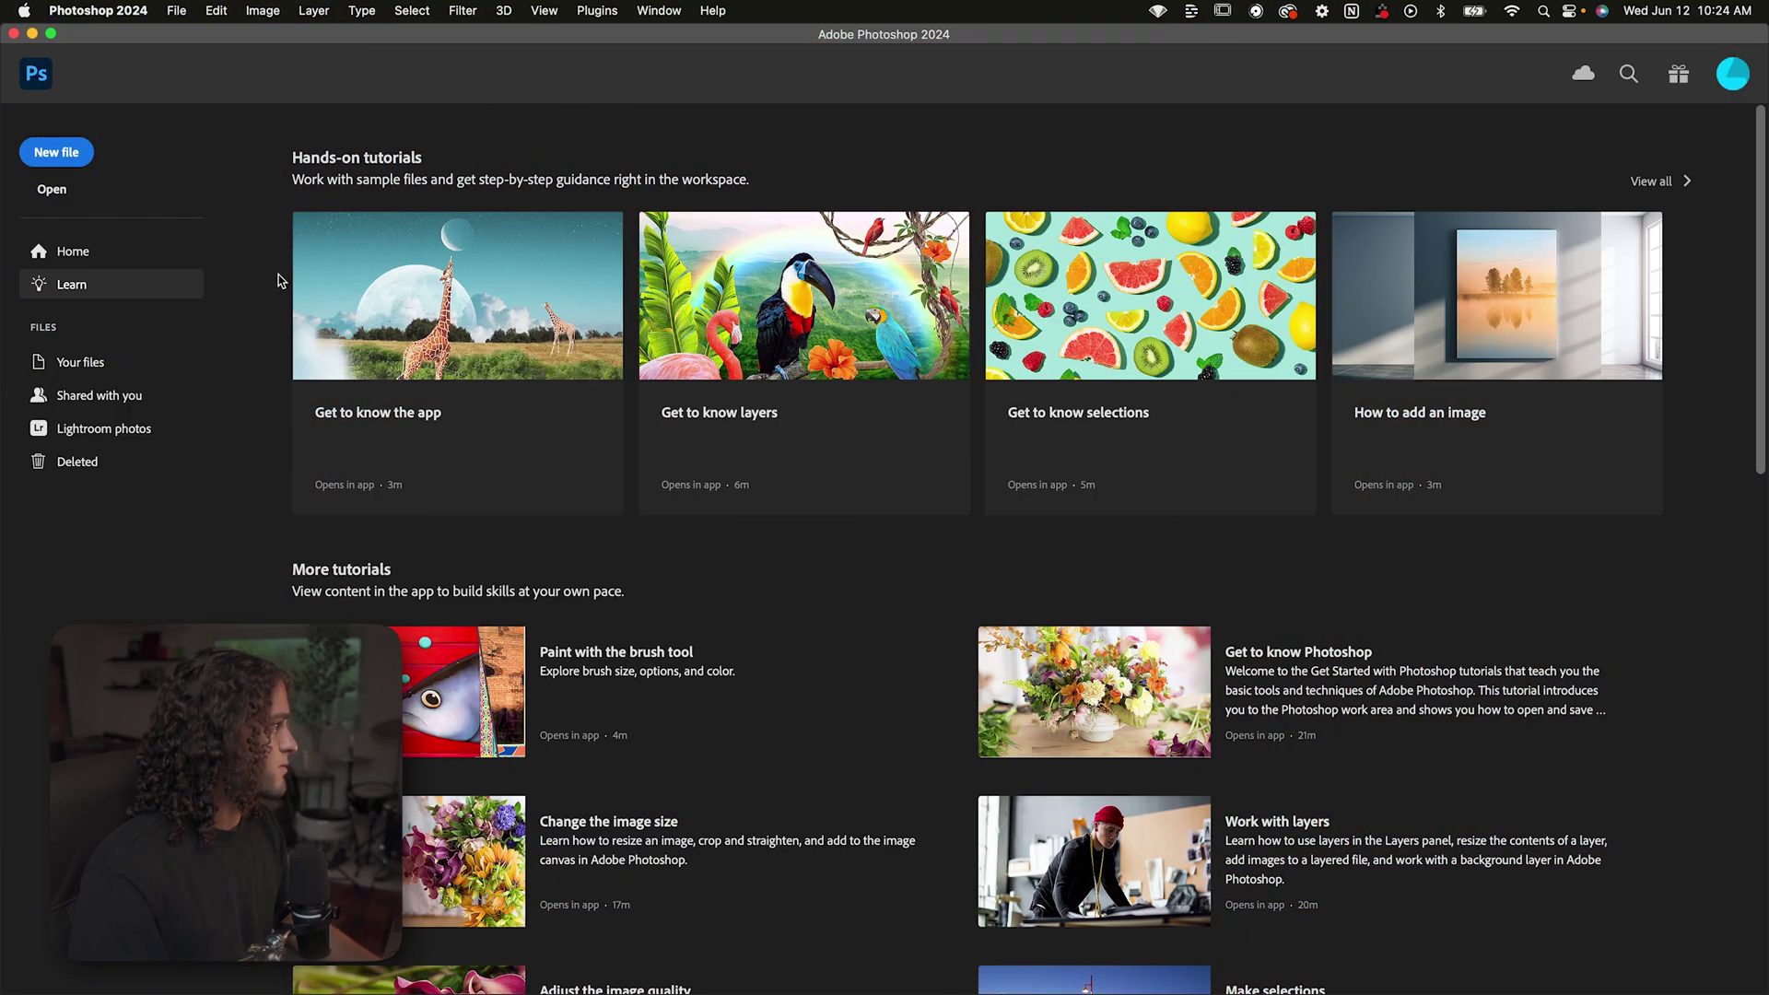
Create a new landscape document 20 px wide and 16 px high at 300 pixels/inch with a white background
{"action": "left_click", "coordinate": [64, 157]}
{"action": "left_click", "coordinate": [1154, 251]}
{"action": "left_click", "coordinate": [1163, 316]}
{"action": "type", "text": "3"}
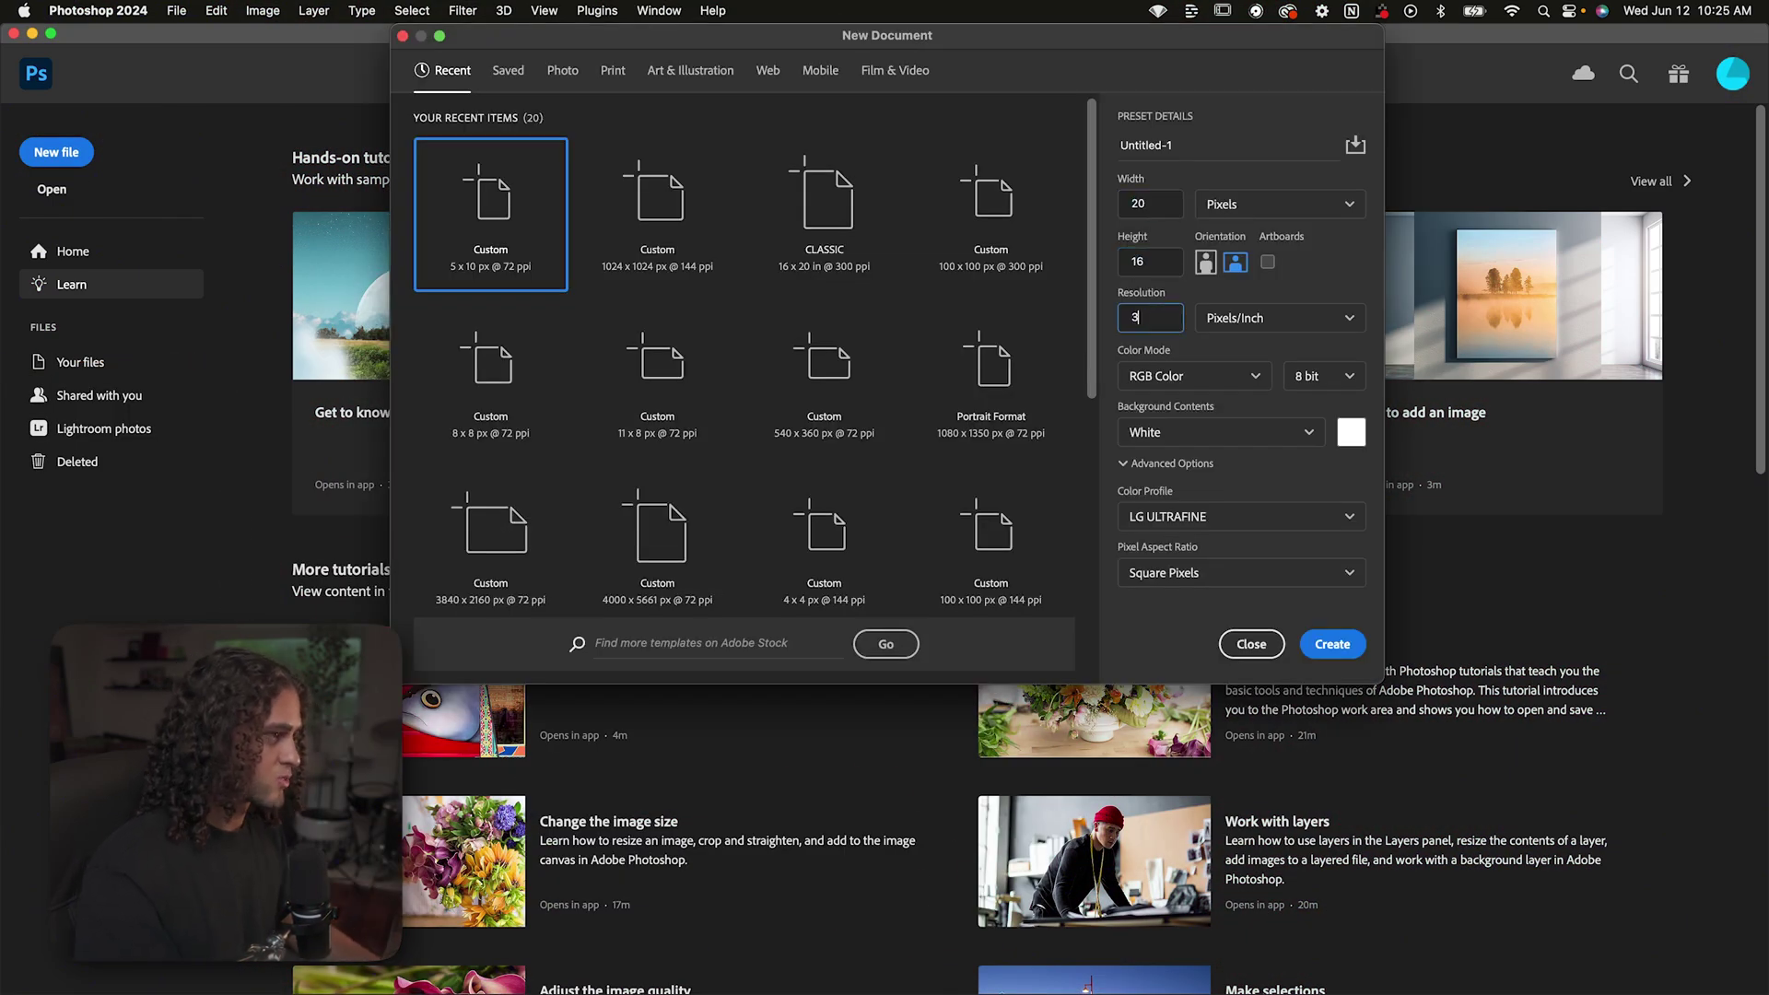
{"action": "type", "text": "00"}
{"action": "key", "text": "Tab"}
{"action": "left_click", "coordinate": [1332, 644]}
Resize the image to a width of 6000 px with proportions kept, and invert the white background to black
{"action": "key", "text": "super+alt+i"}
{"action": "left_click_drag", "start_coordinate": [823, 184], "coordinate": [906, 353]}
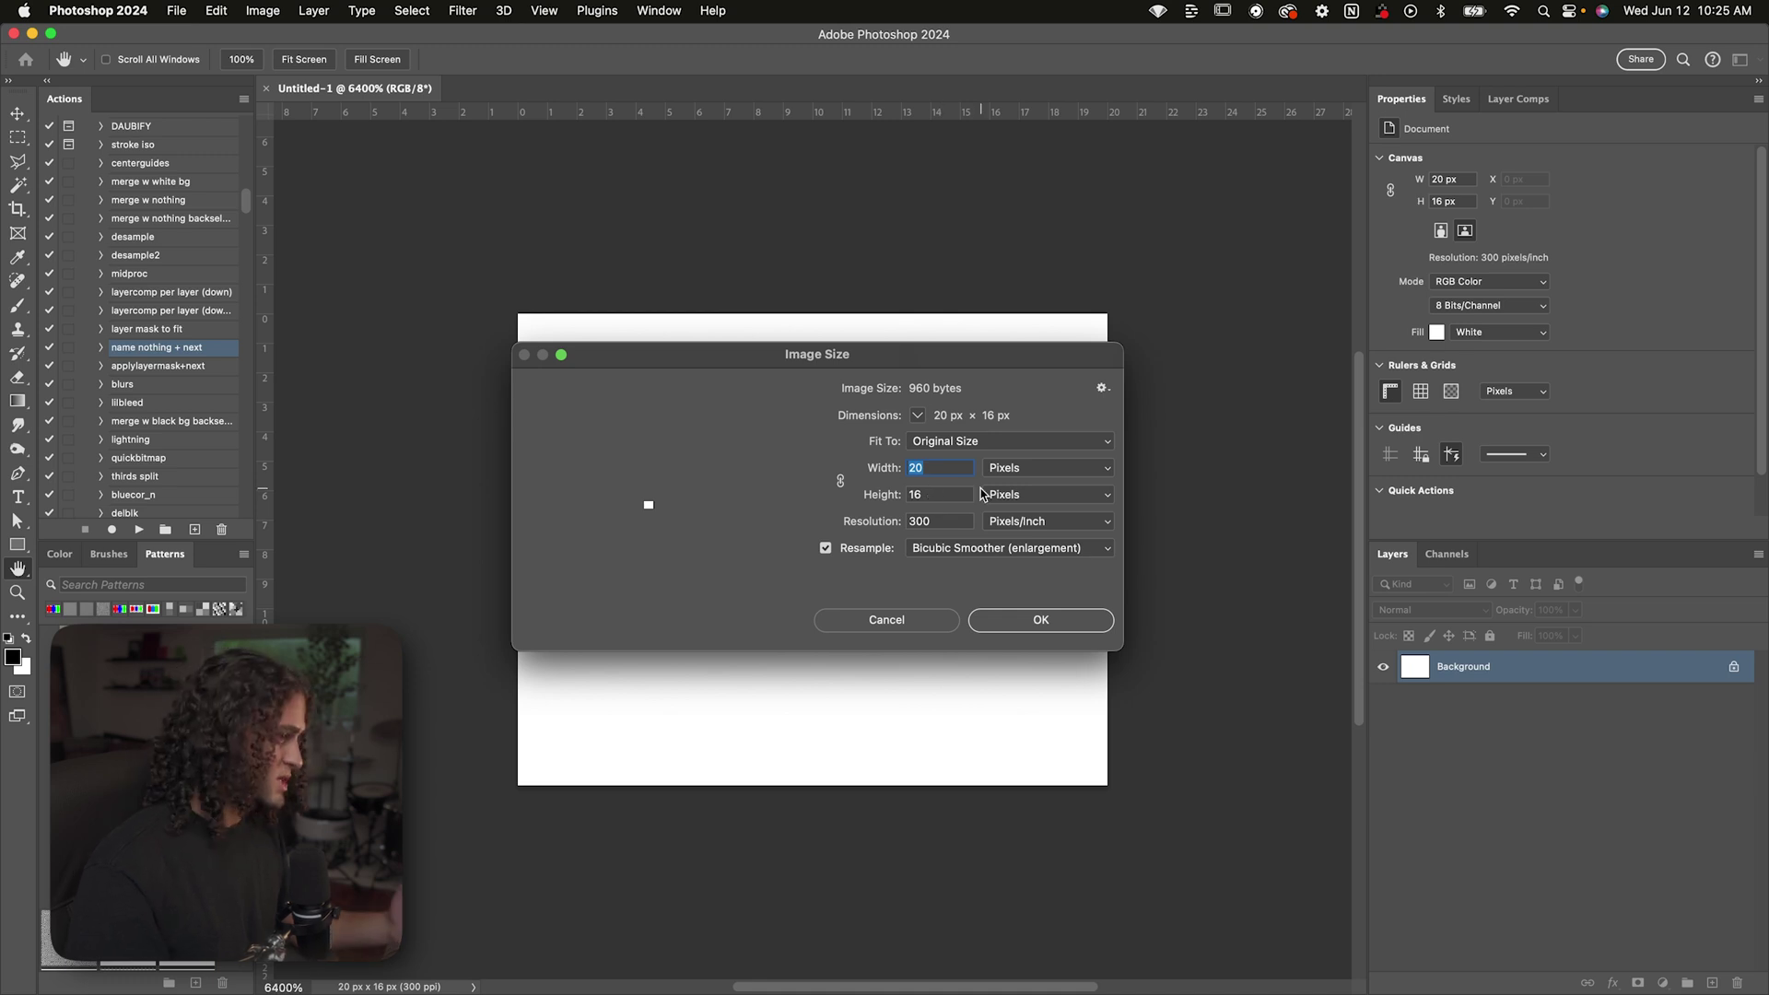
{"action": "type", "text": "6000"}
{"action": "key", "text": "Return"}
{"action": "key", "text": "super+0"}
{"action": "key", "text": "v"}
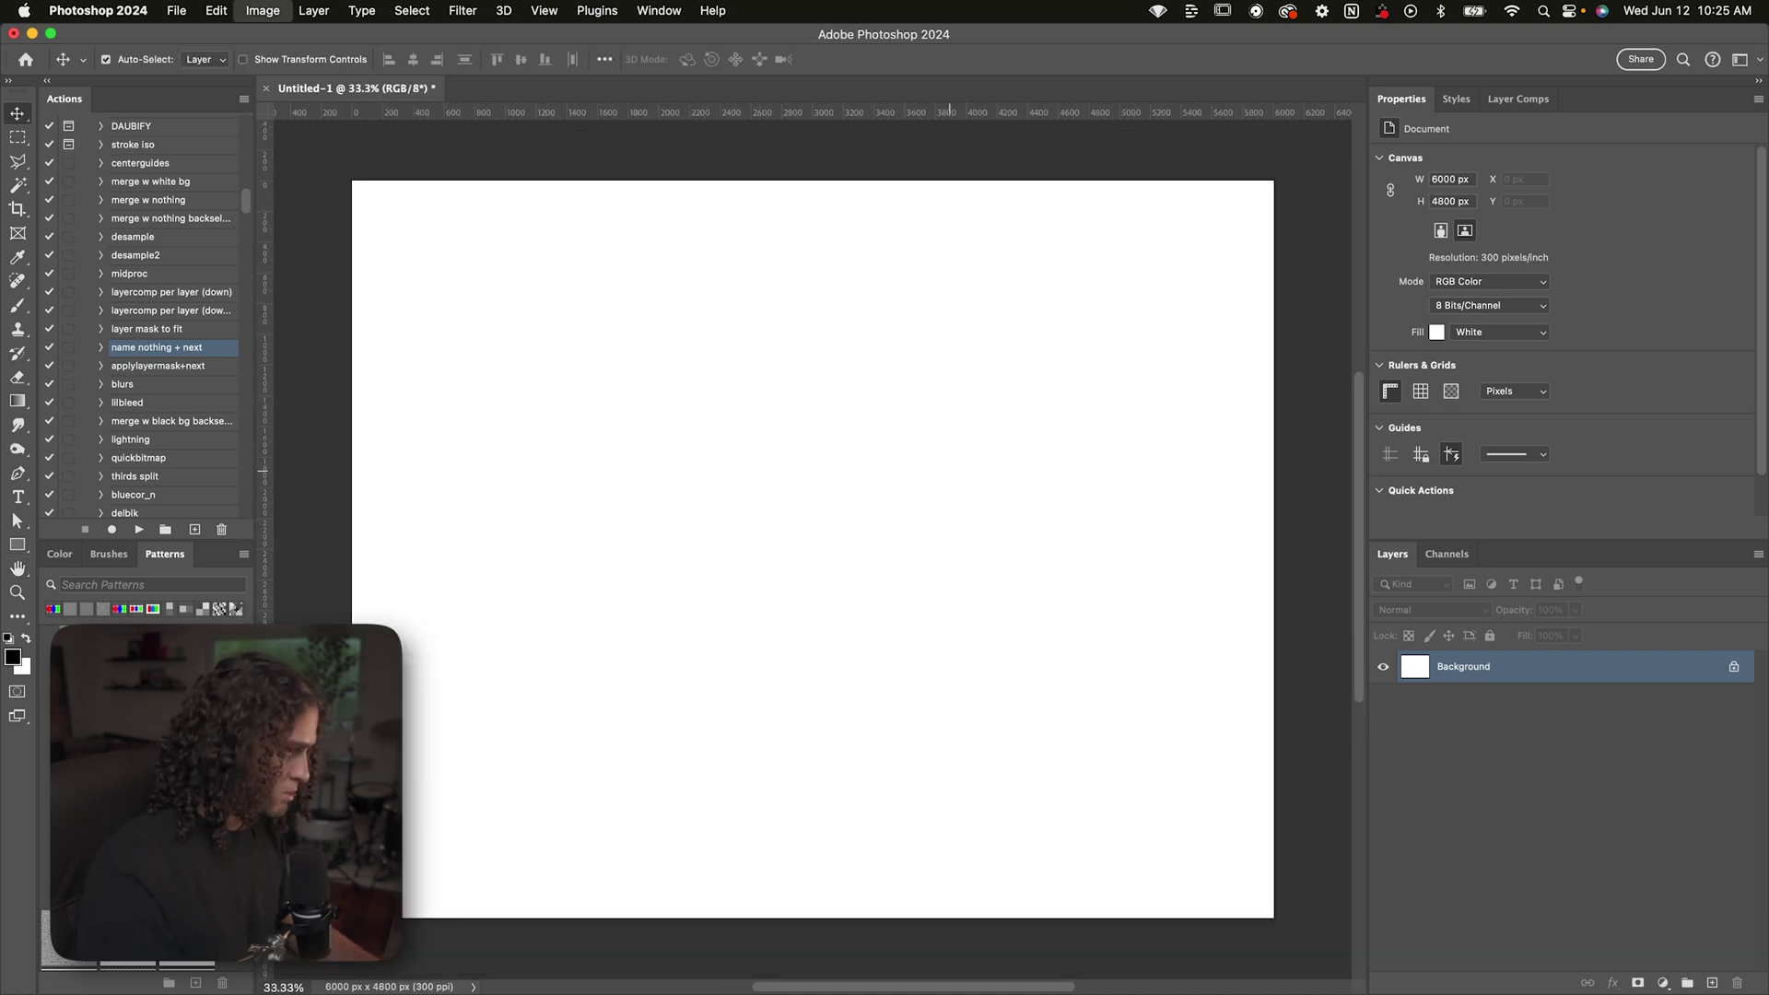
{"action": "key", "text": "super+i"}
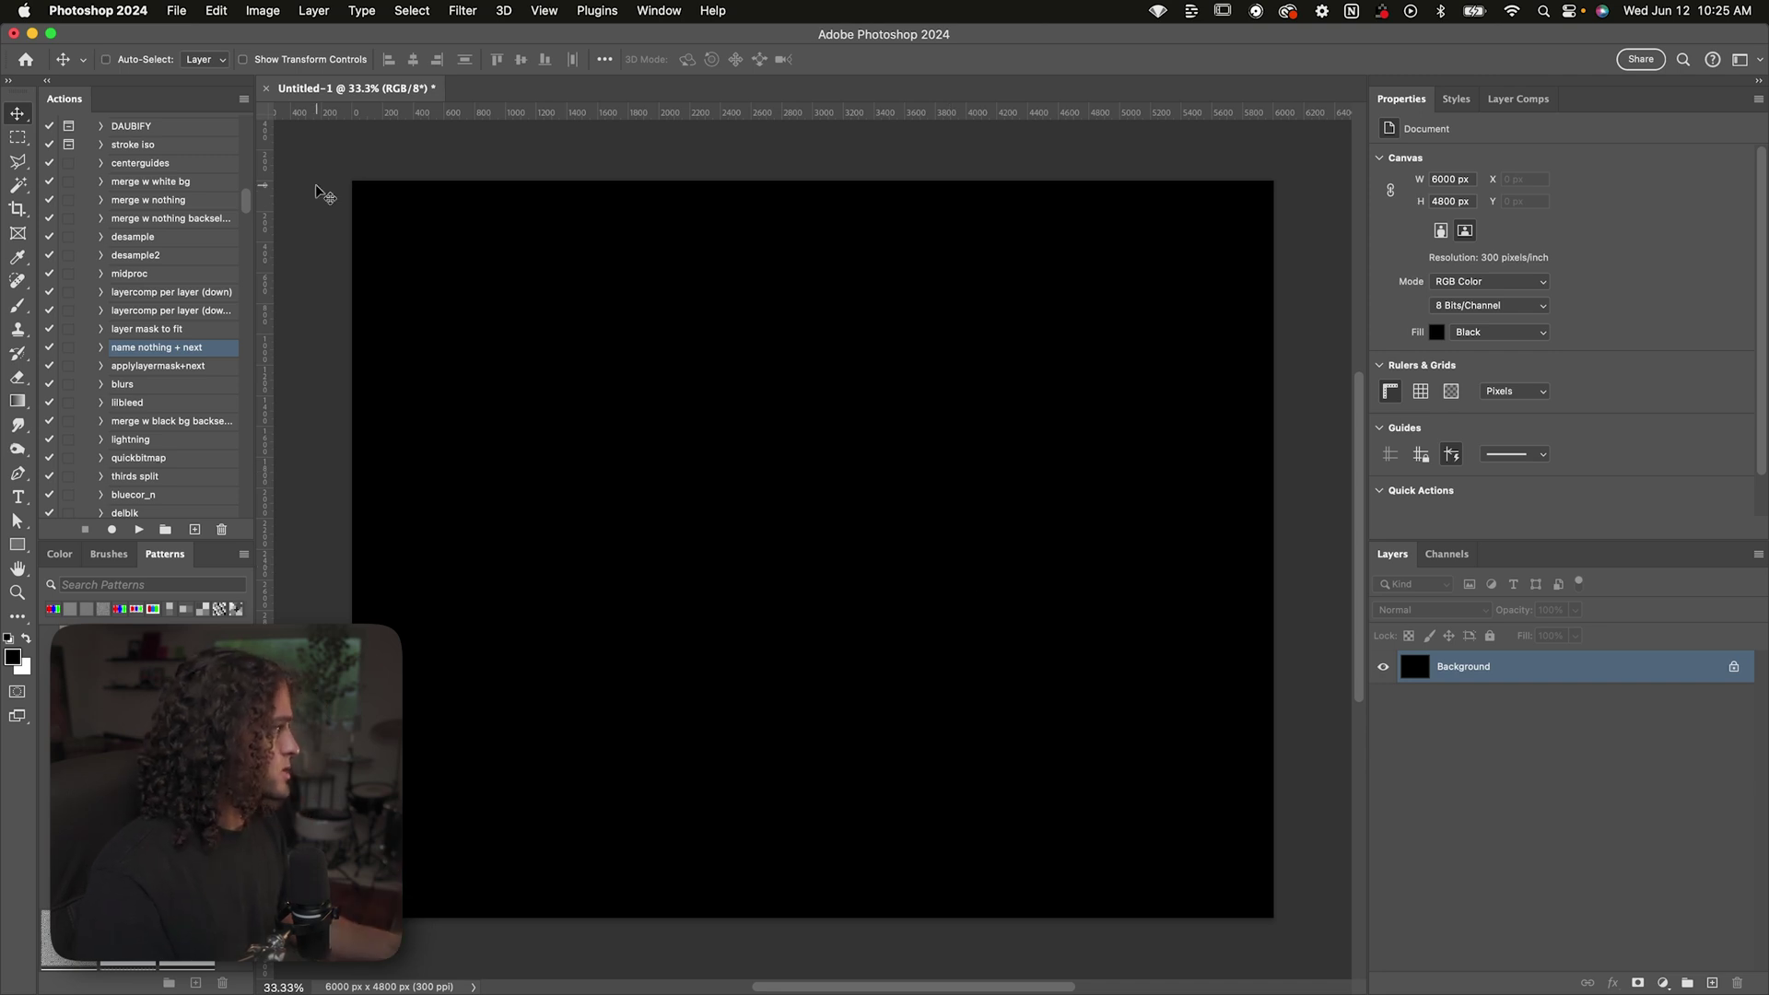
Create a second new document 9 px wide and 5 px high at 72 pixels/inch
{"action": "left_click", "coordinate": [179, 12]}
{"action": "left_click", "coordinate": [187, 35]}
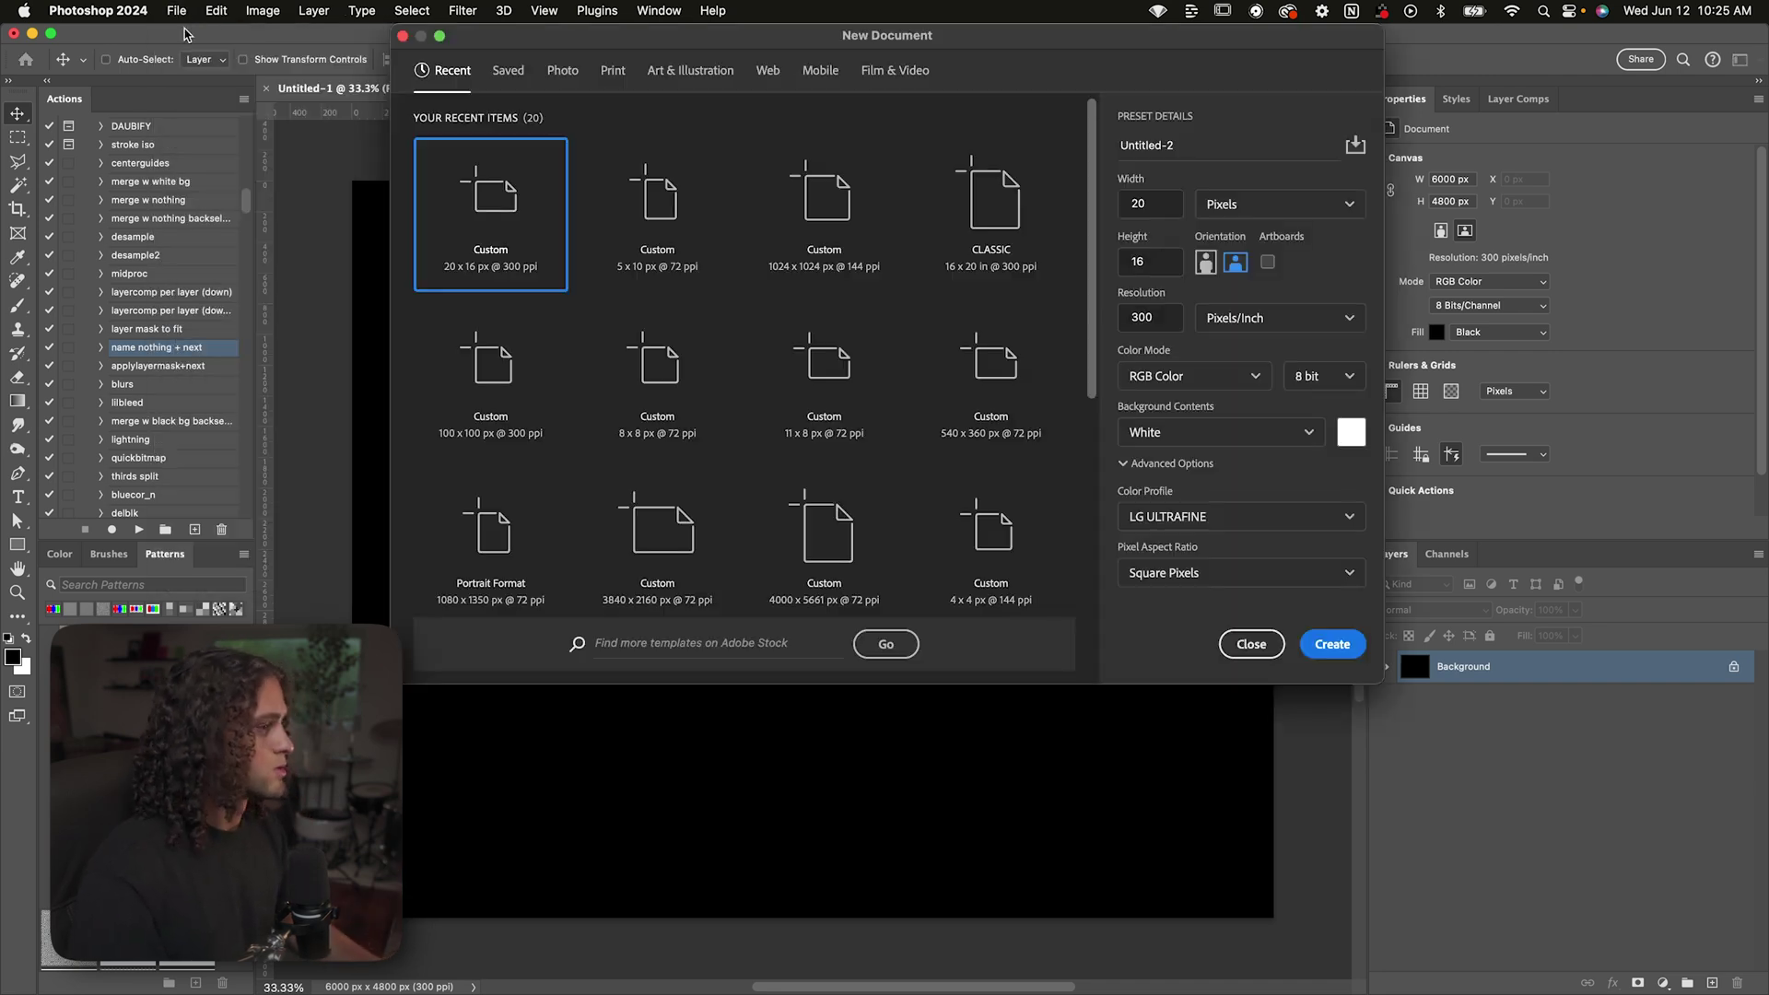
{"action": "double_click", "coordinate": [1076, 281]}
{"action": "key", "text": "Tab"}
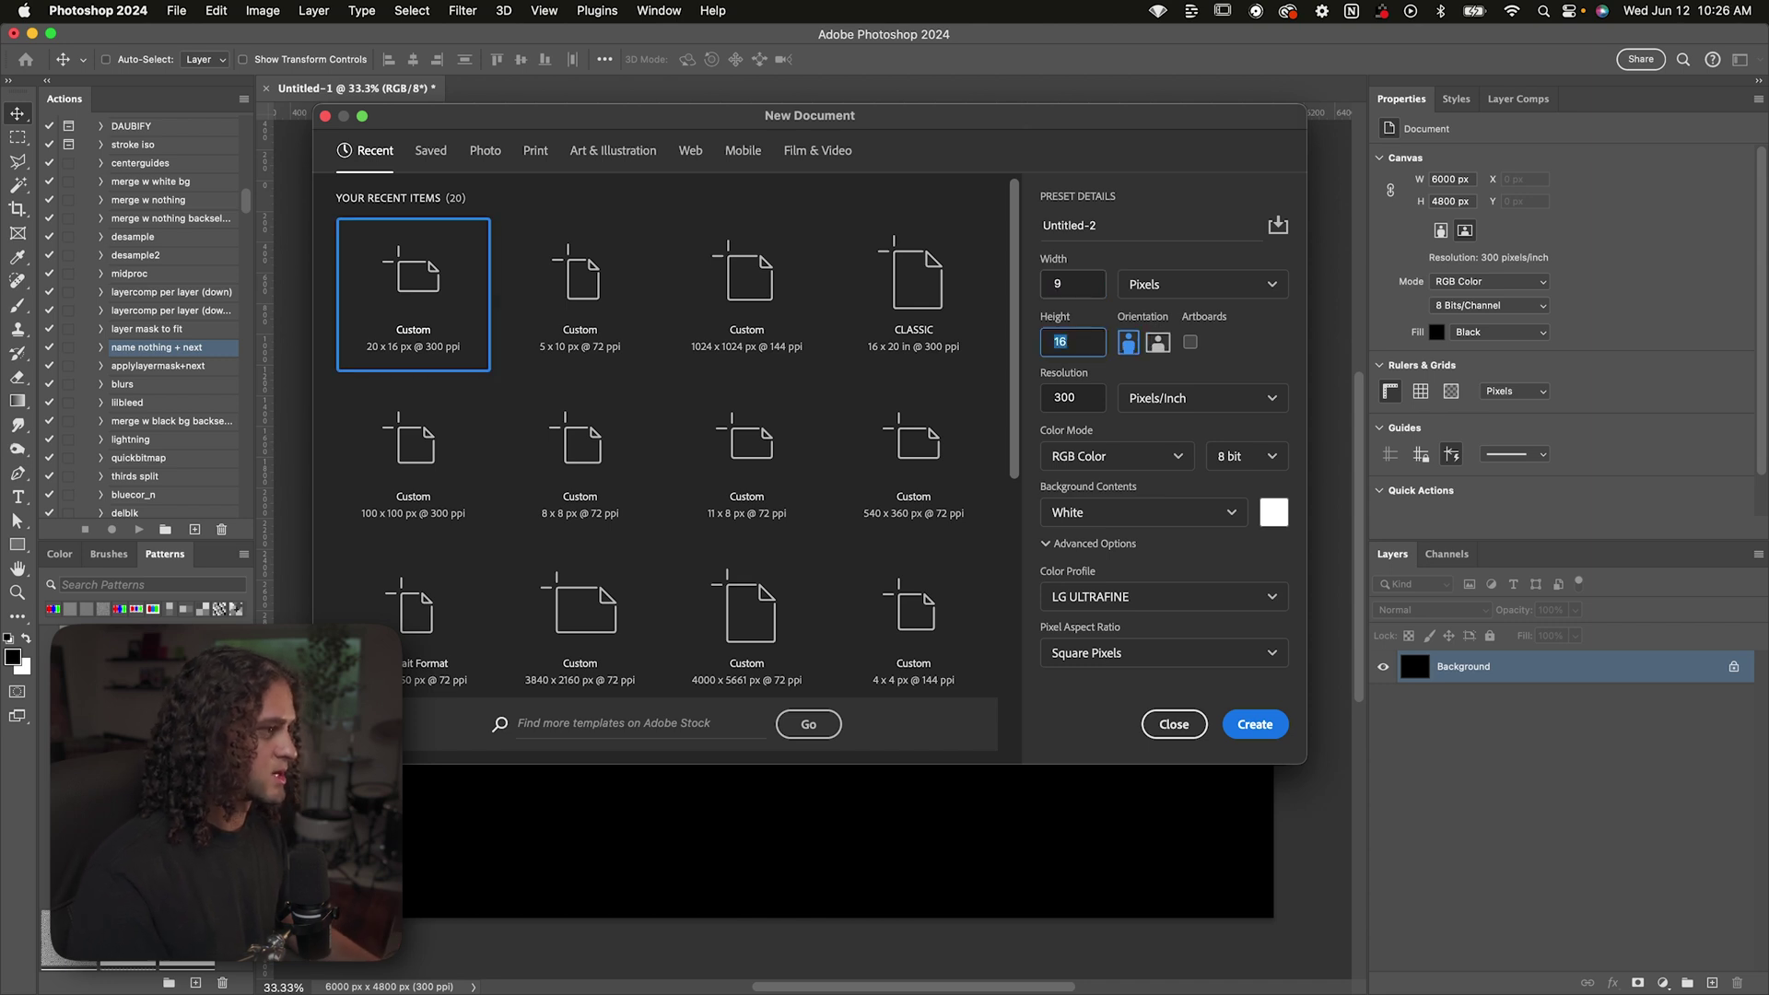
{"action": "key", "text": "Tab"}
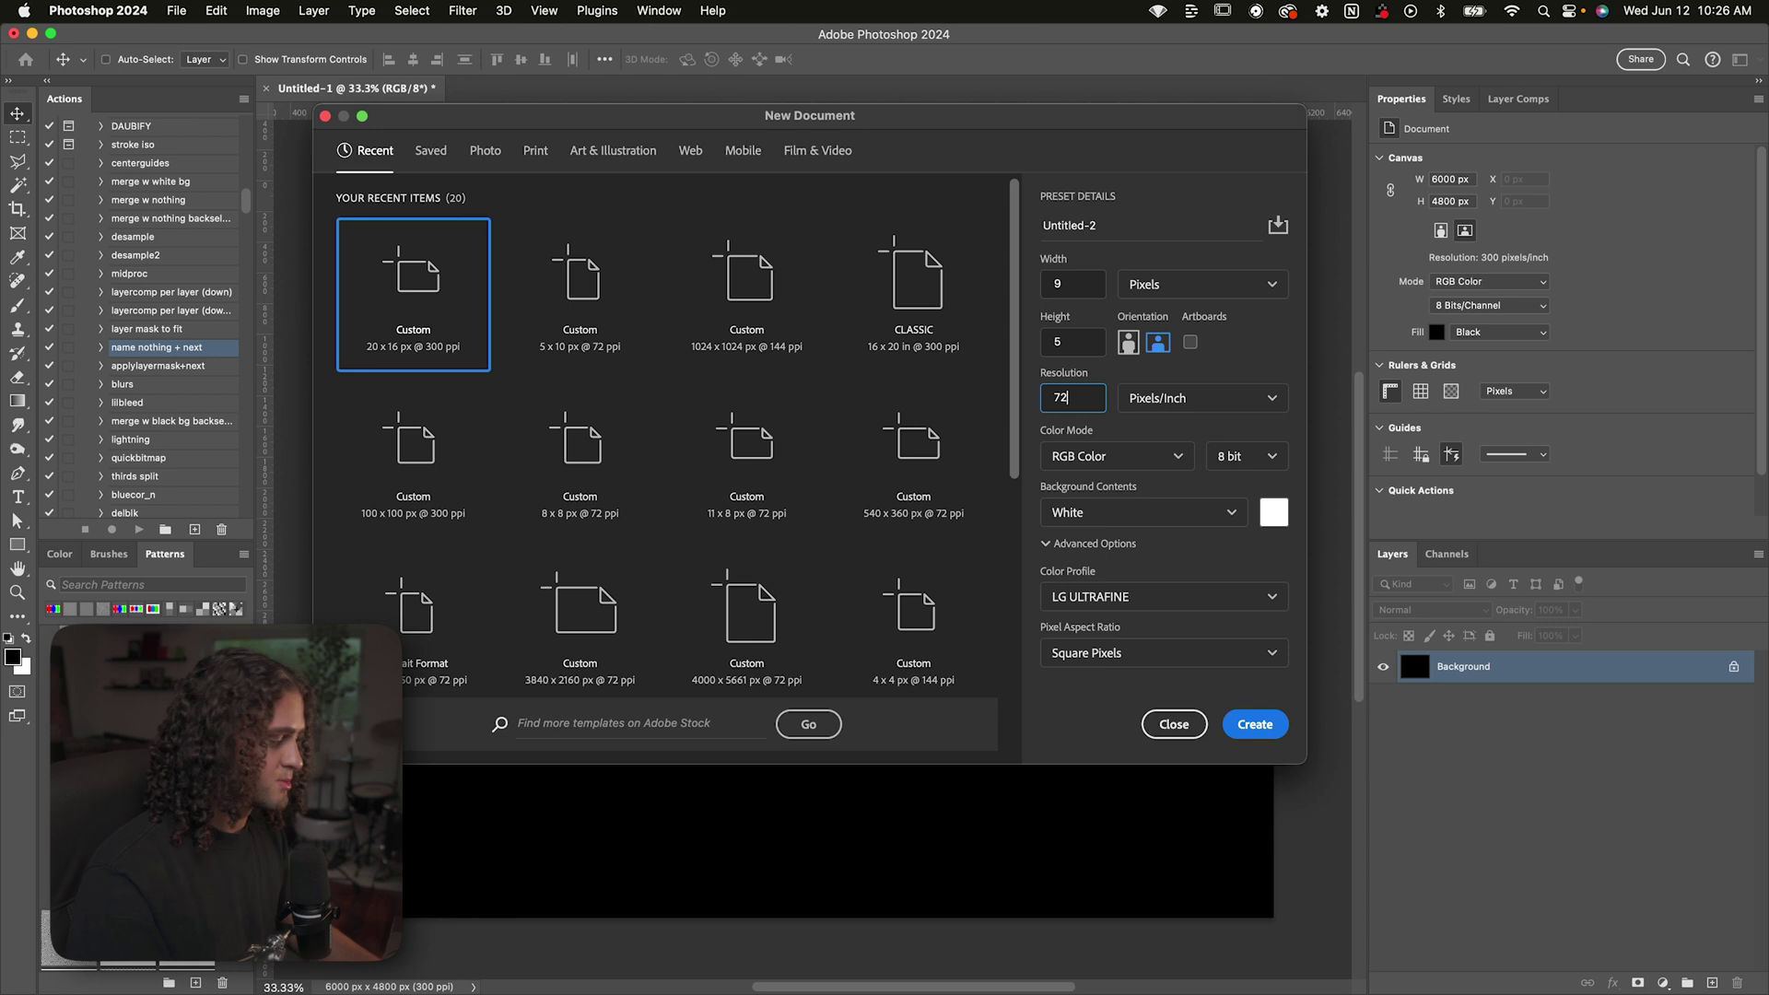
{"action": "left_click", "coordinate": [1255, 725]}
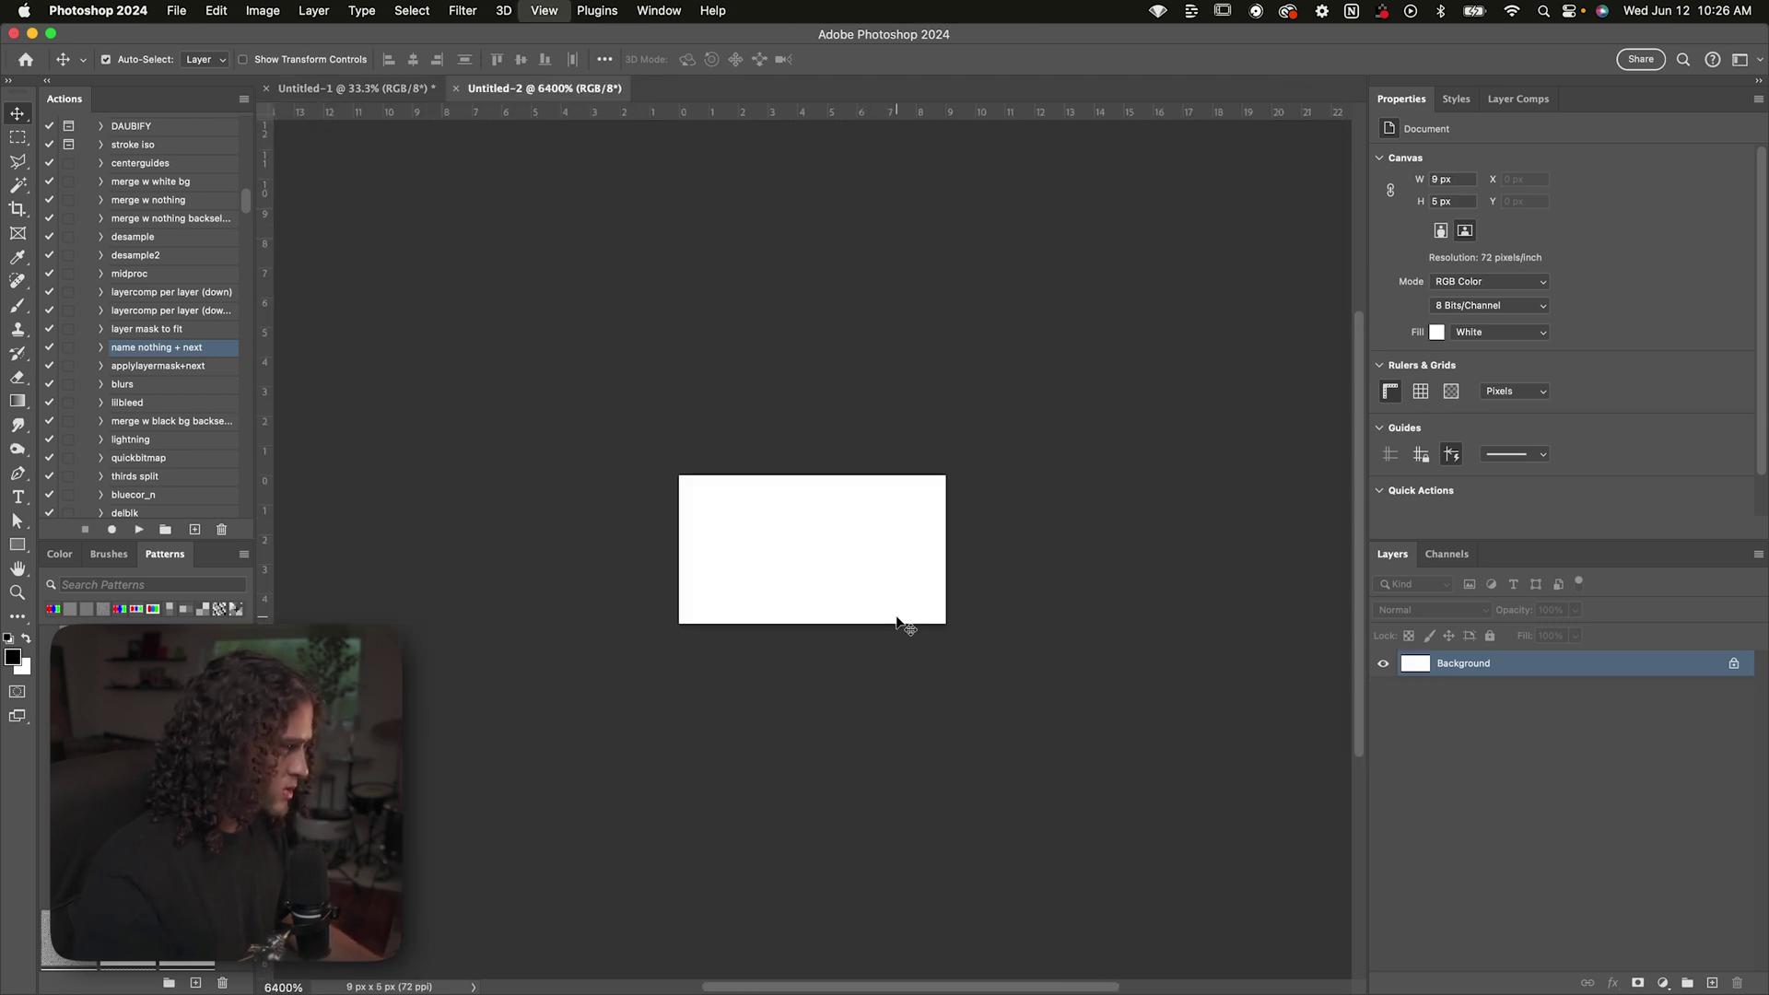
Draw a black ellipse shape 3 px wide and 5 px high against the left edge of the 9 x 5 px canvas
{"action": "key", "text": "super+minus"}
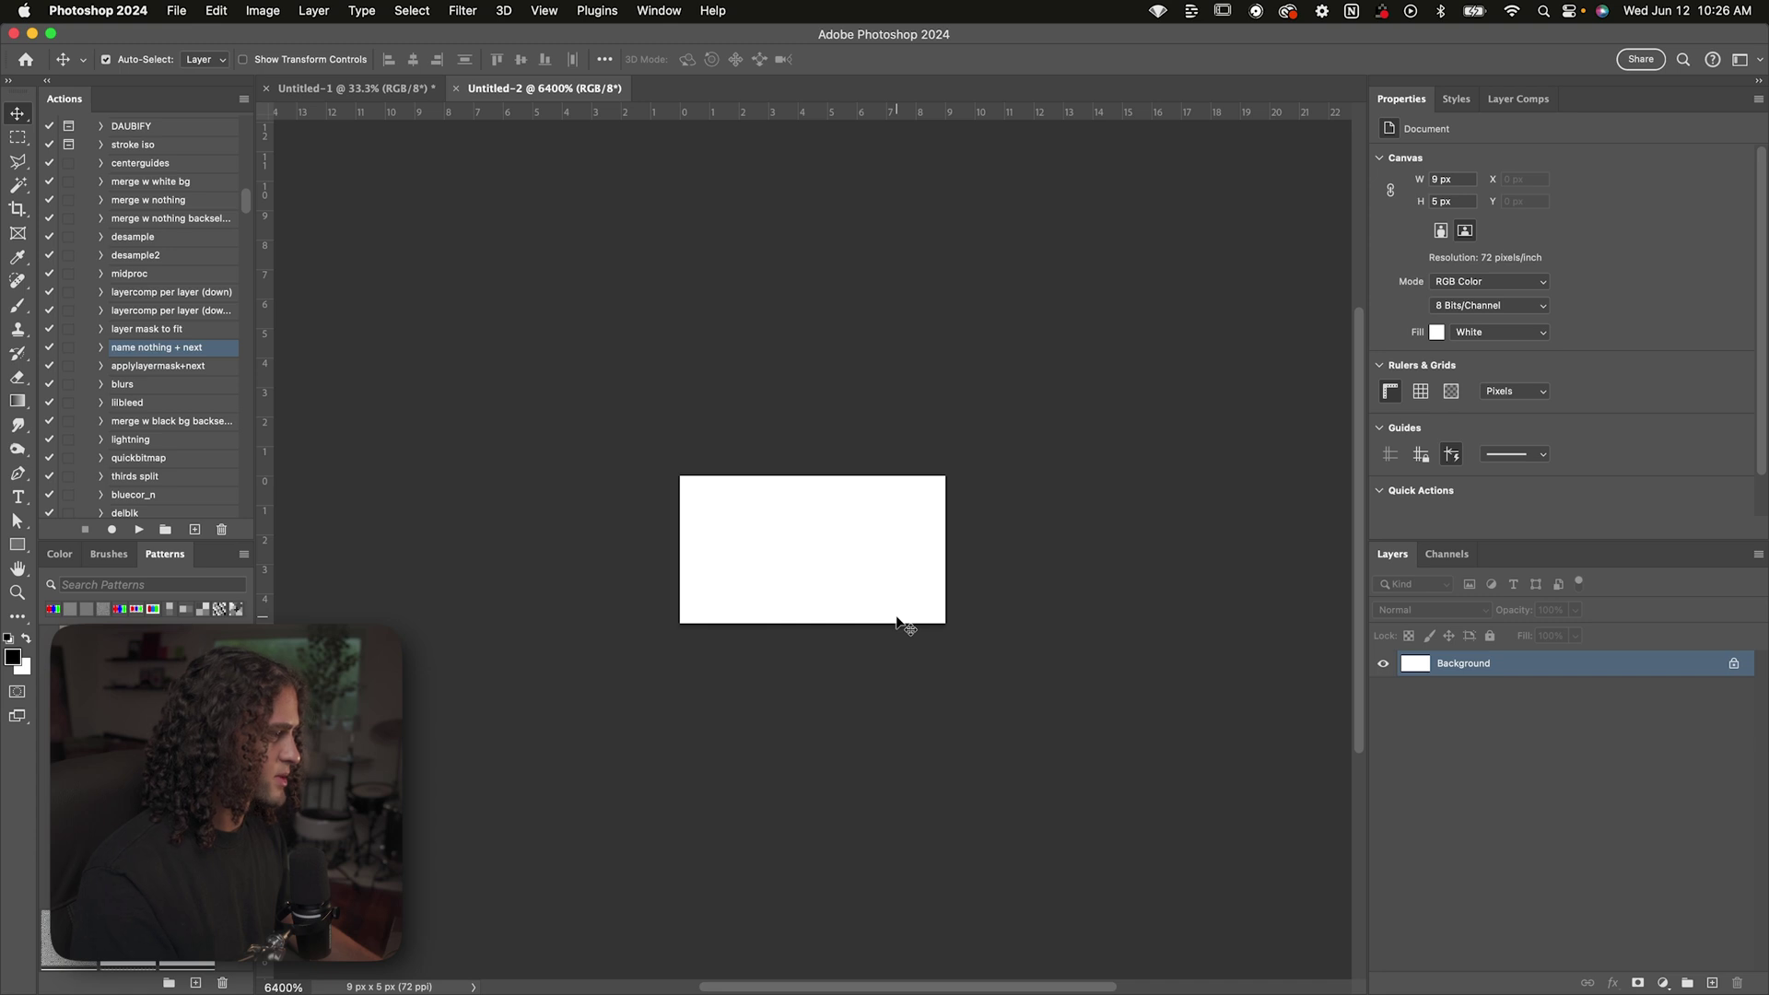
{"action": "key", "text": "super+equal"}
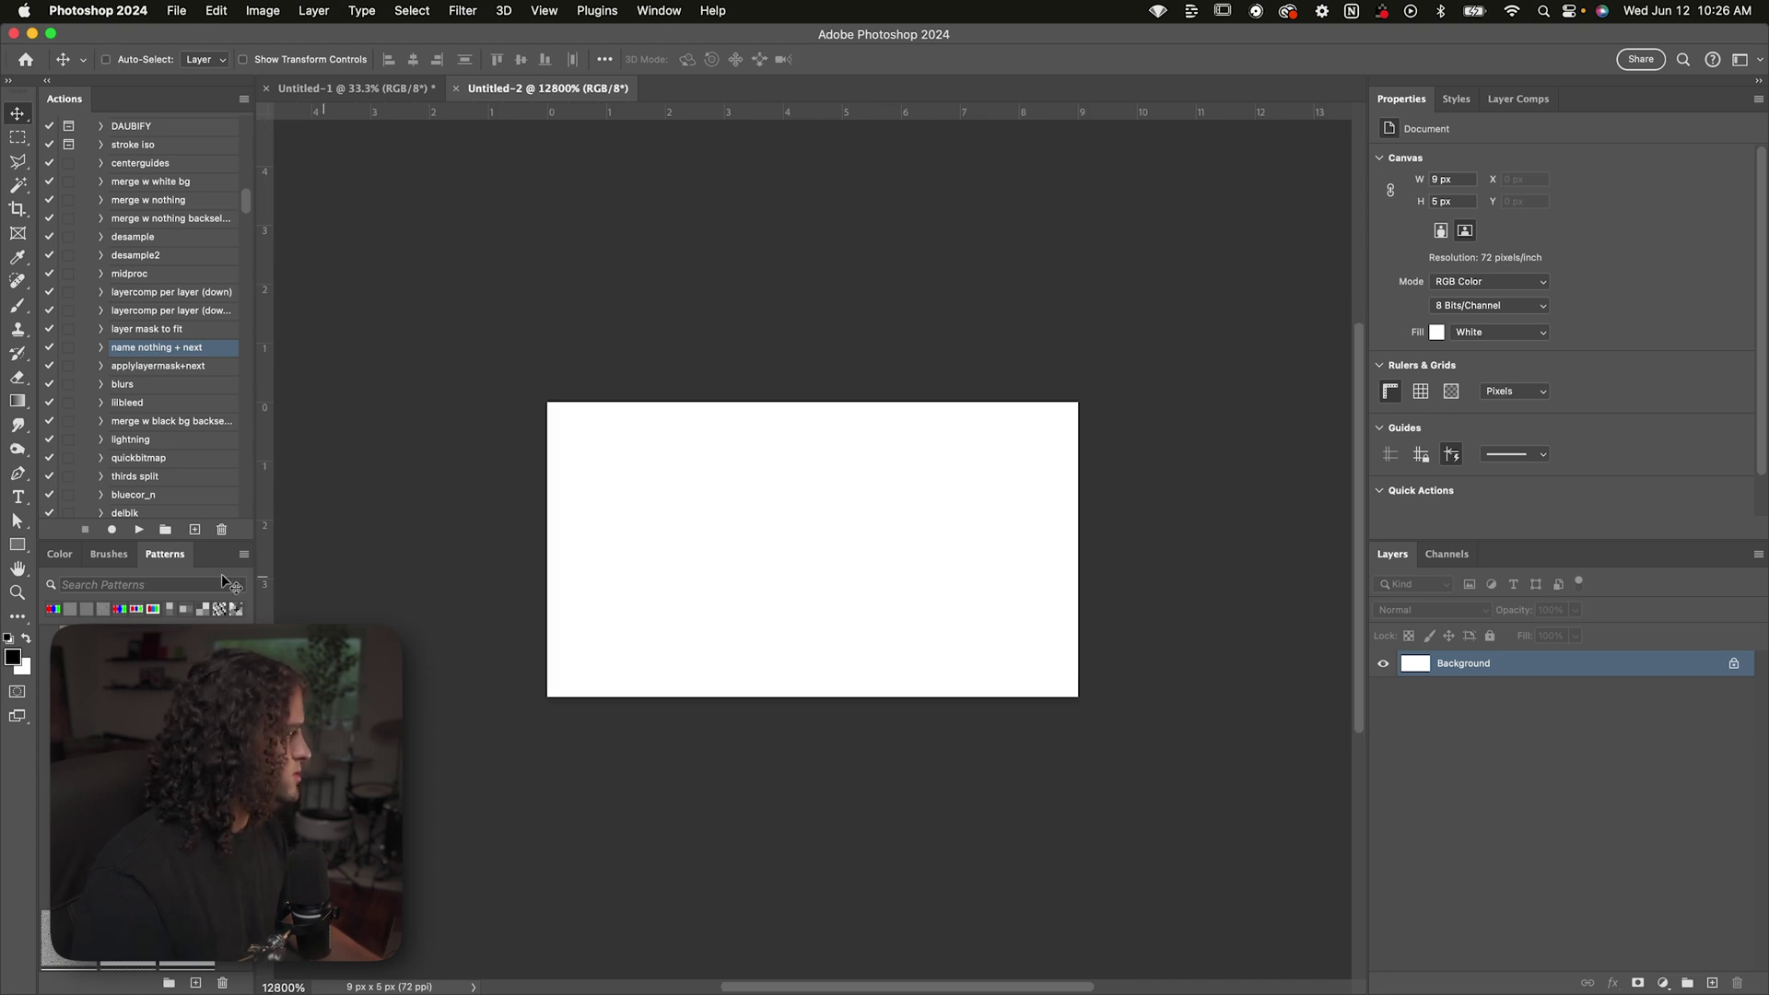
{"action": "left_click", "coordinate": [25, 546]}
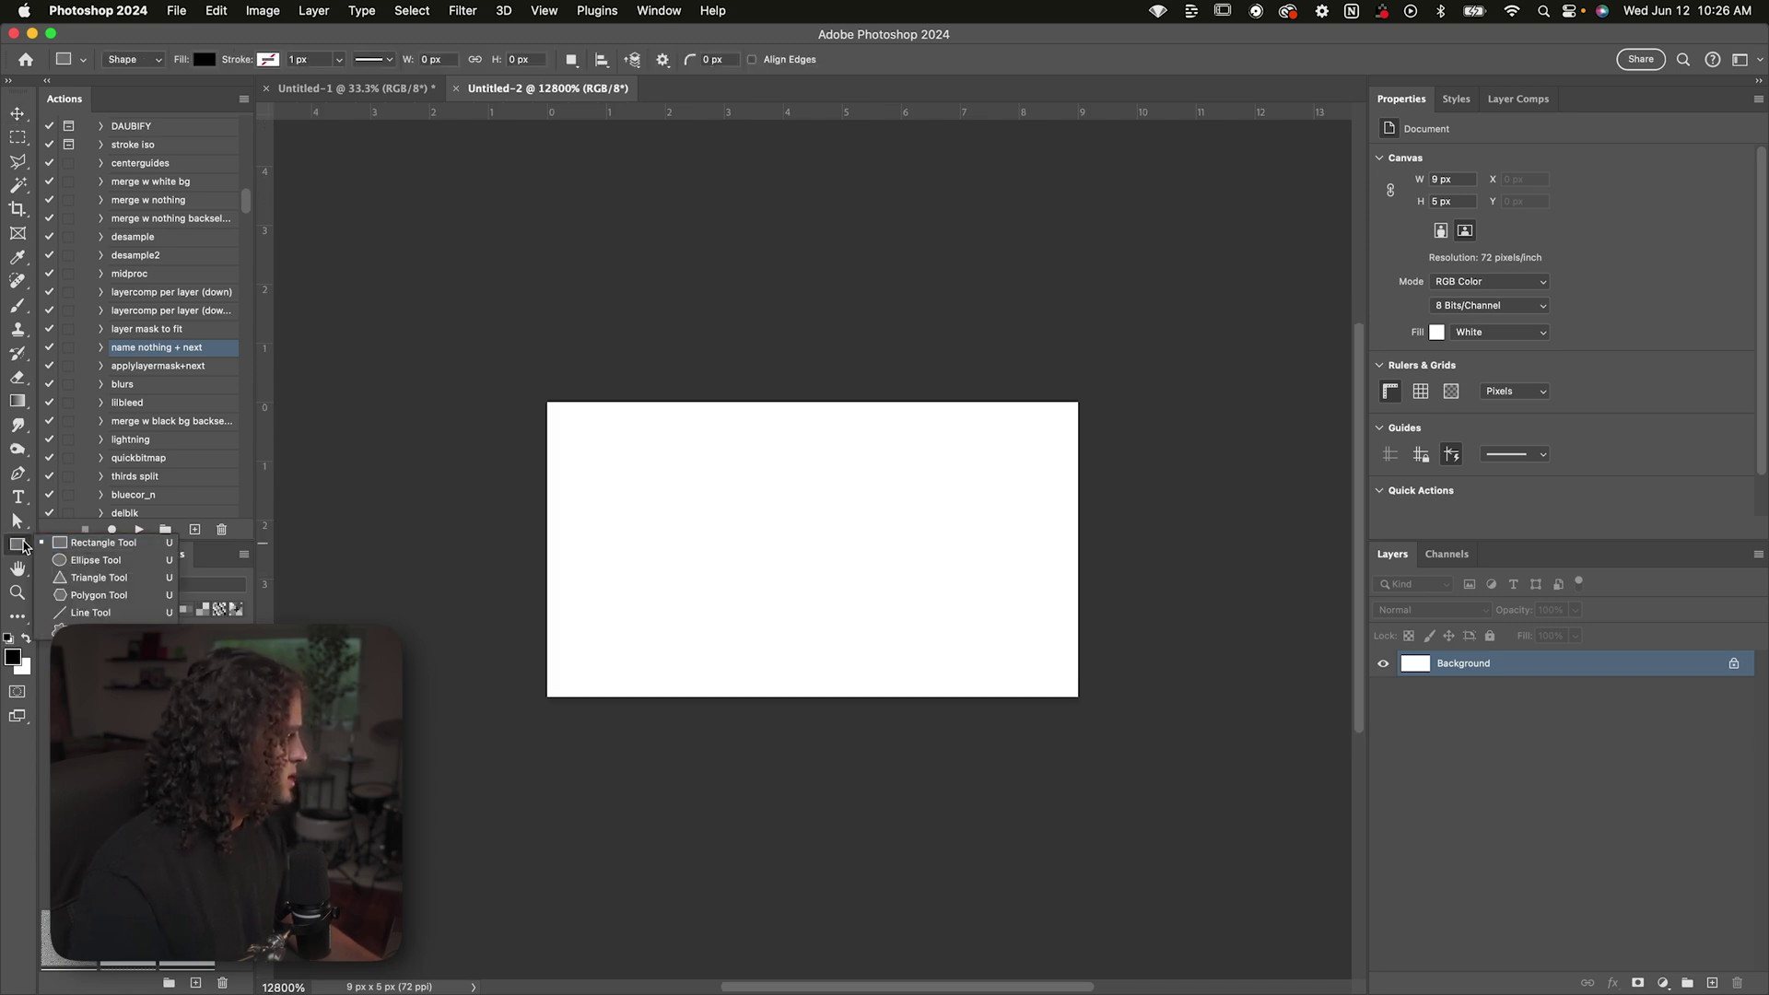
{"action": "left_click", "coordinate": [82, 560]}
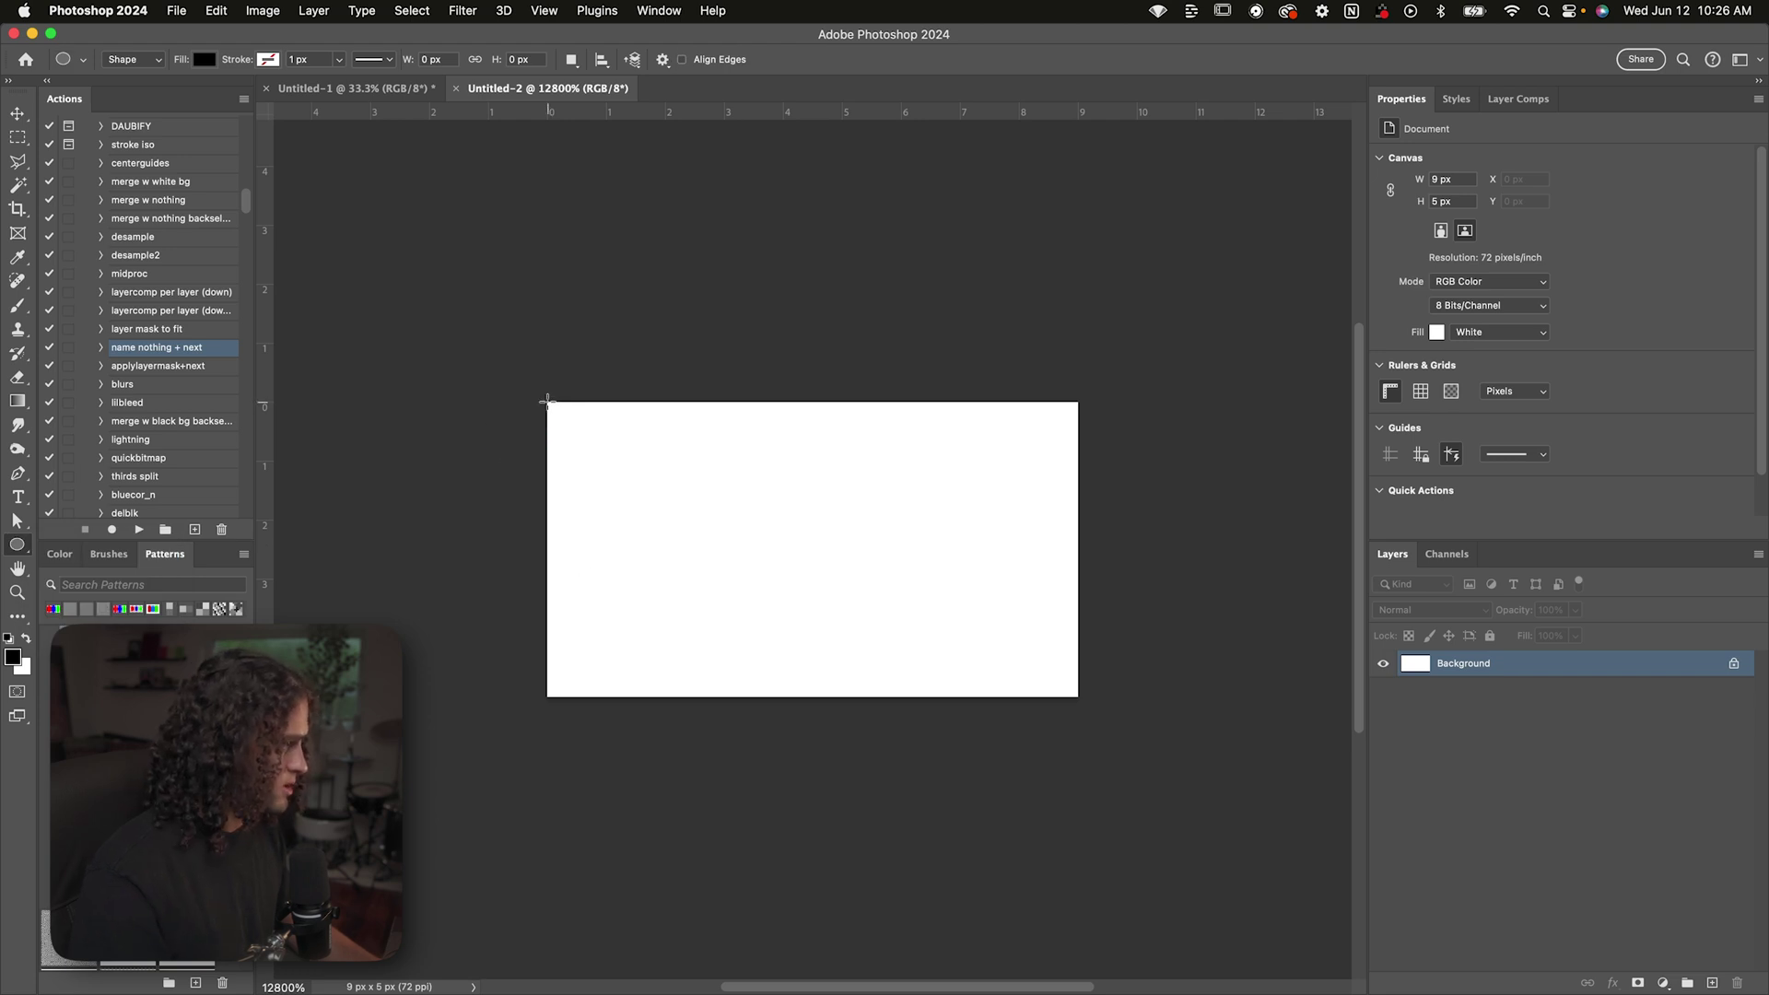
{"action": "left_click_drag", "start_coordinate": [546, 401], "coordinate": [670, 662]}
{"action": "key", "text": "v"}
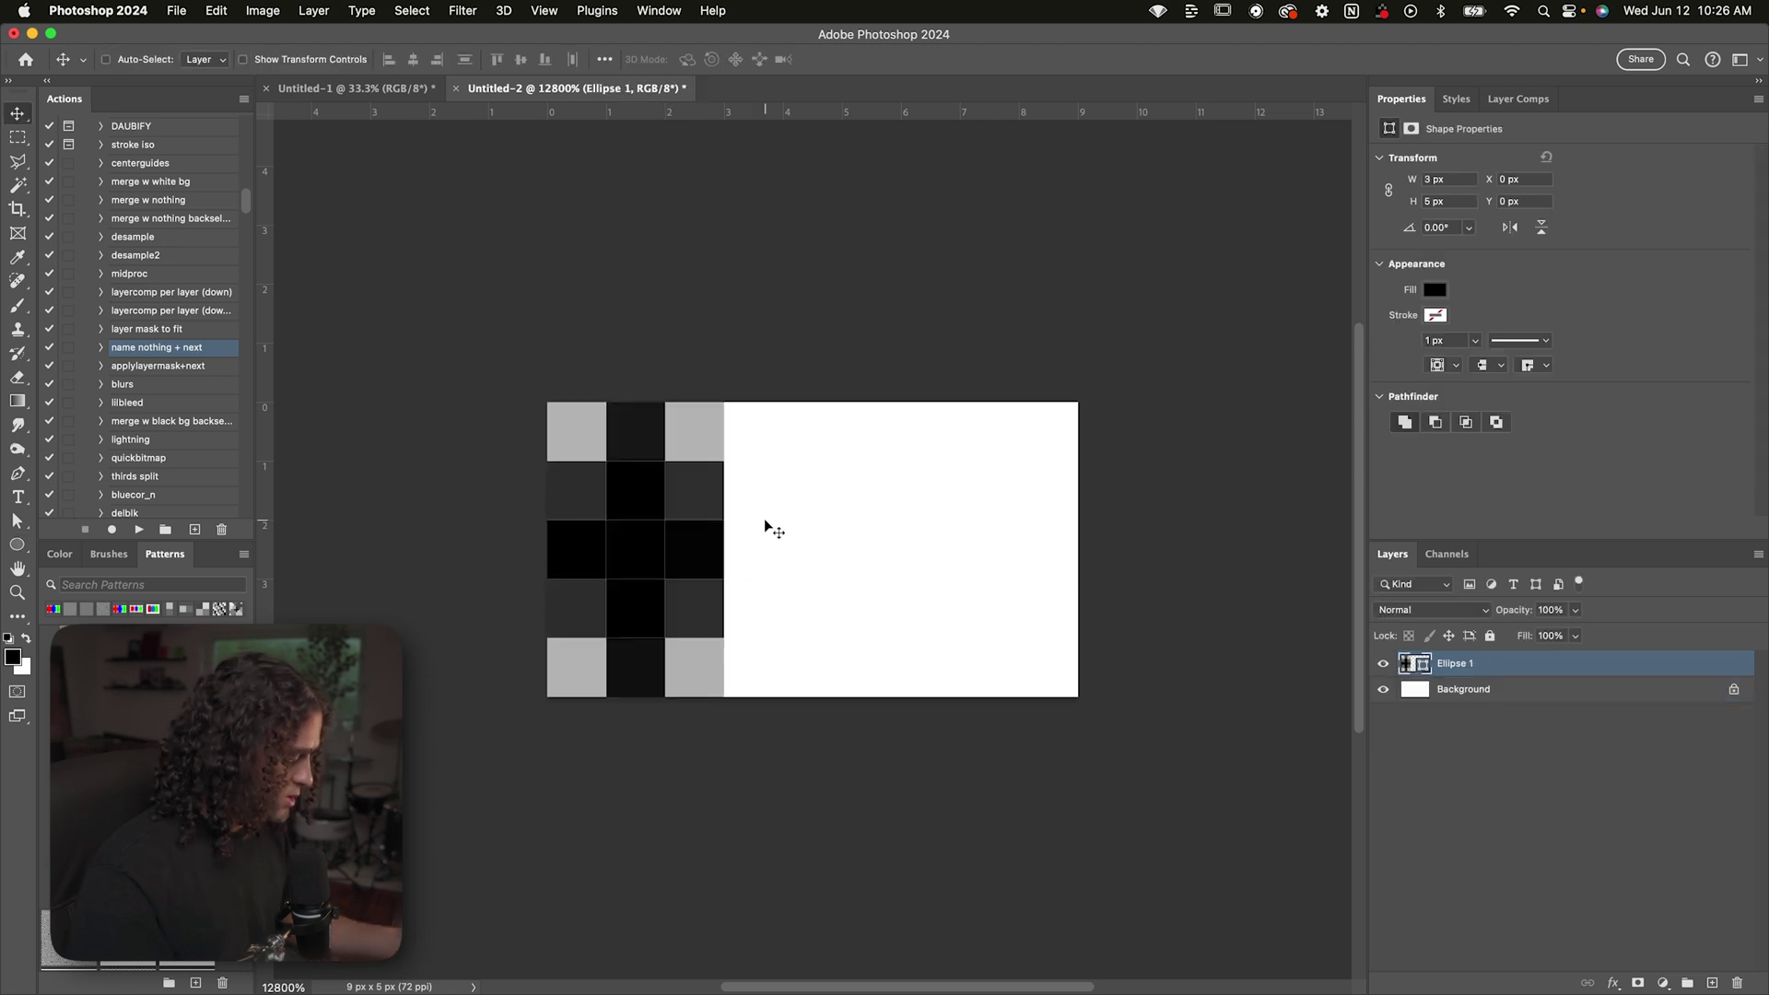
Duplicate the ellipse twice and place the copies side by side so the three ellipses span the canvas
{"action": "key", "text": "super"}
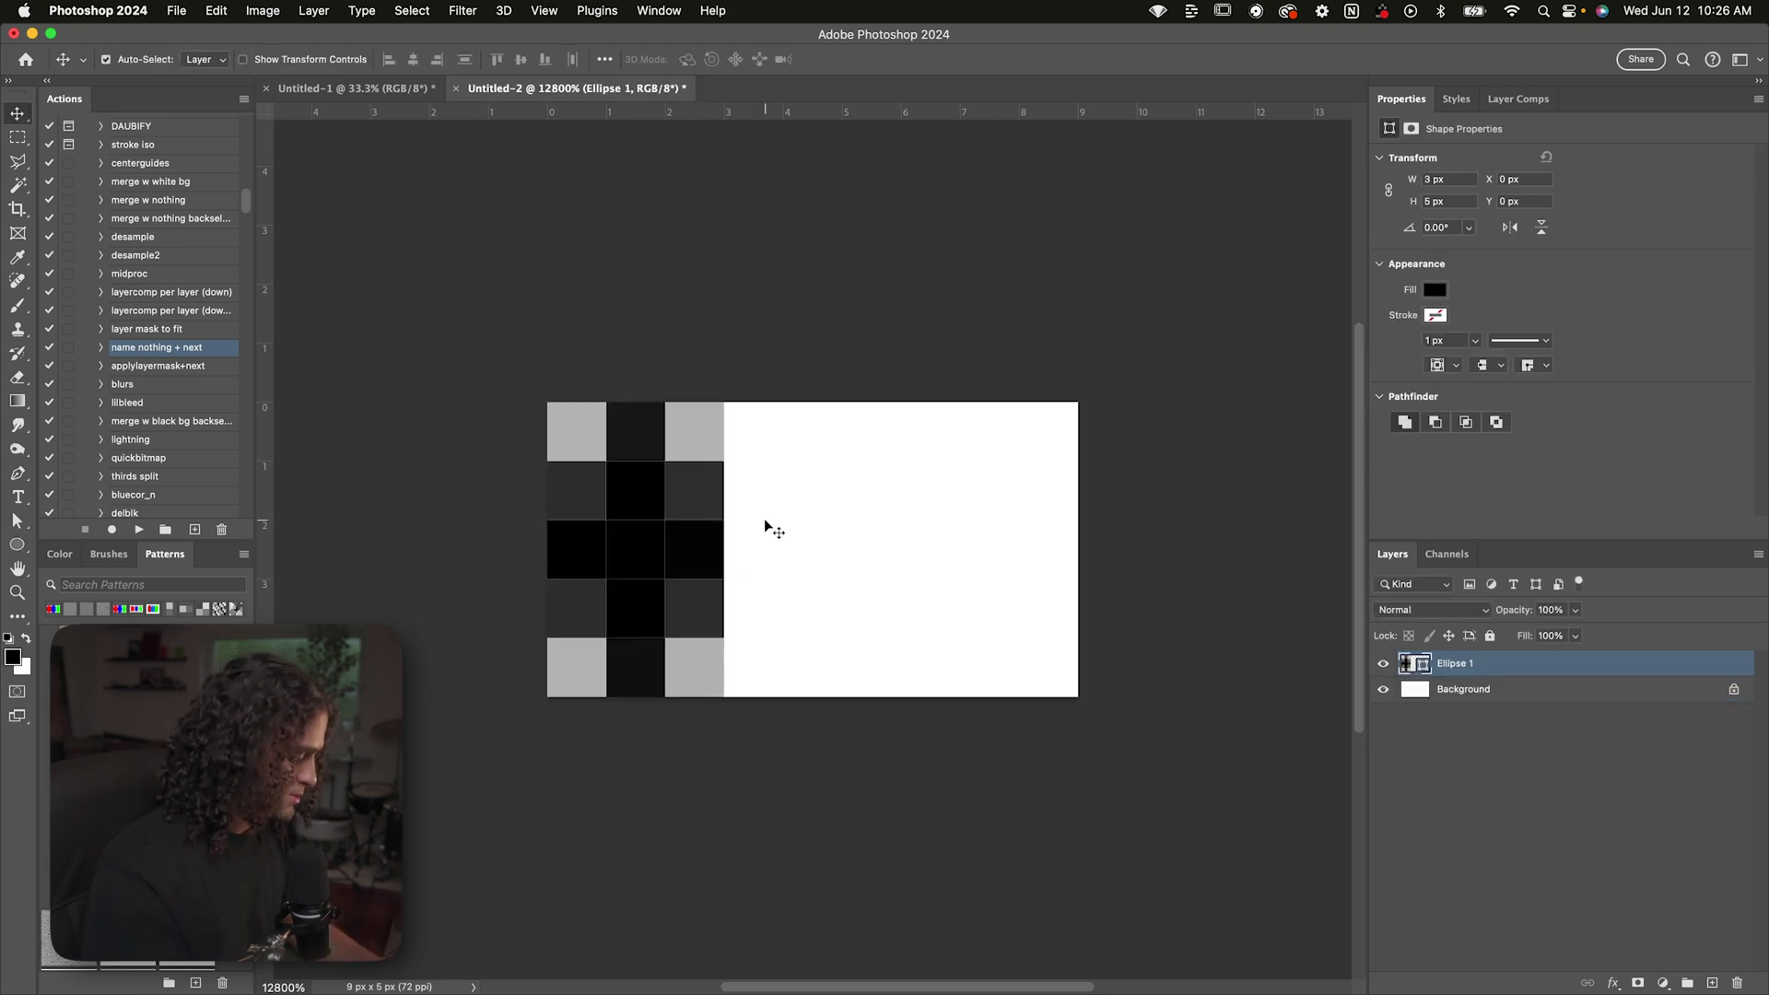
{"action": "key", "text": "super+j"}
{"action": "key", "text": "super+j"}
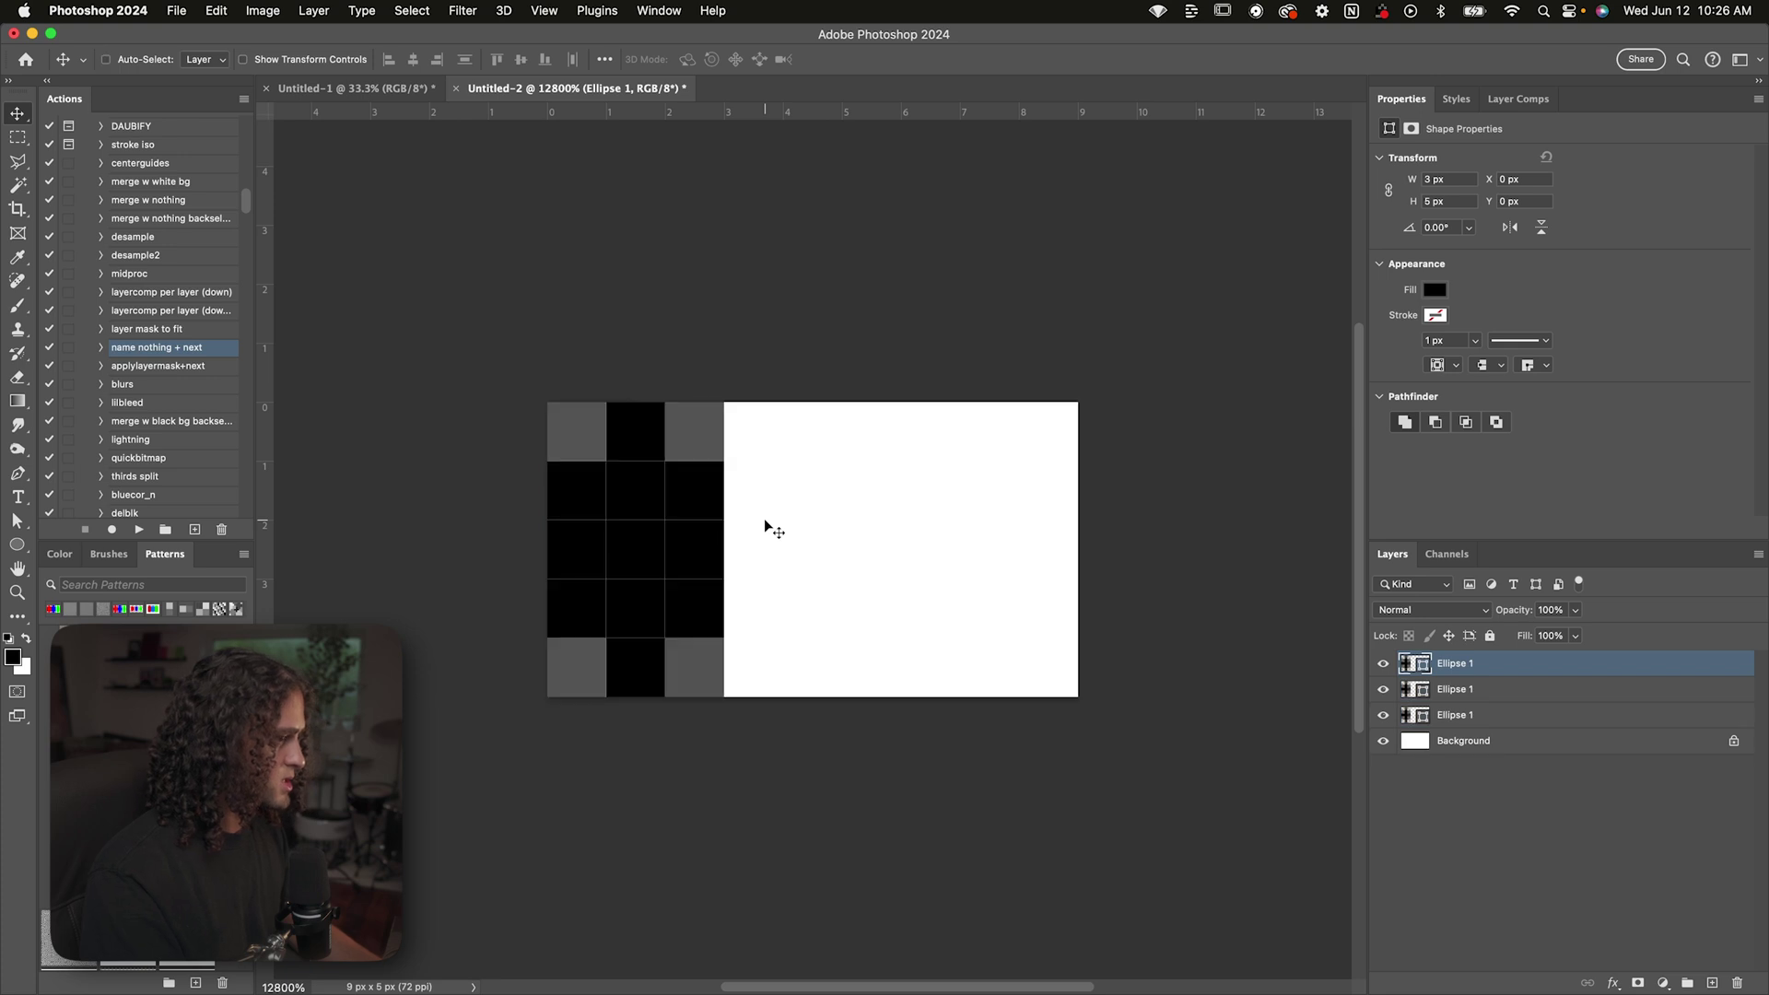
{"action": "left_click_drag", "start_coordinate": [677, 499], "coordinate": [857, 462]}
{"action": "left_click", "coordinate": [1471, 698]}
{"action": "left_click_drag", "start_coordinate": [645, 447], "coordinate": [999, 438]}
Remove the white Background layer from behind the three ellipses
{"action": "left_click", "coordinate": [1471, 677]}
{"action": "left_click", "coordinate": [1483, 742]}
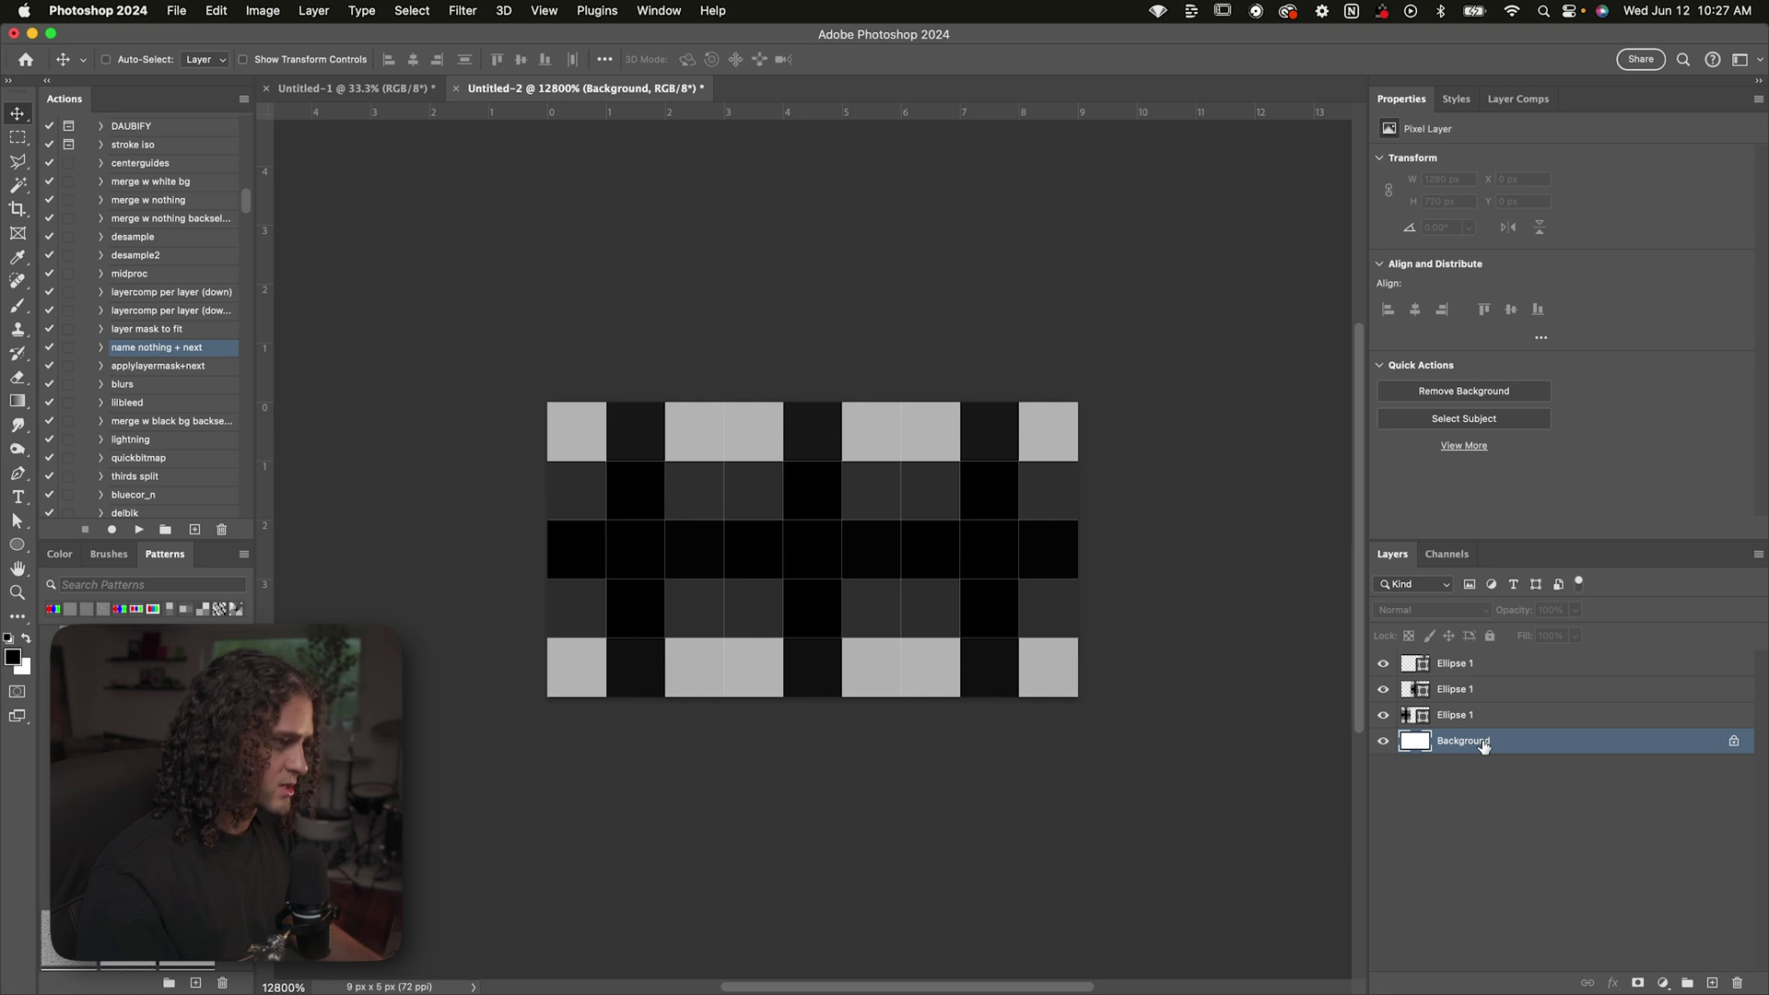
{"action": "key", "text": "BackSpace"}
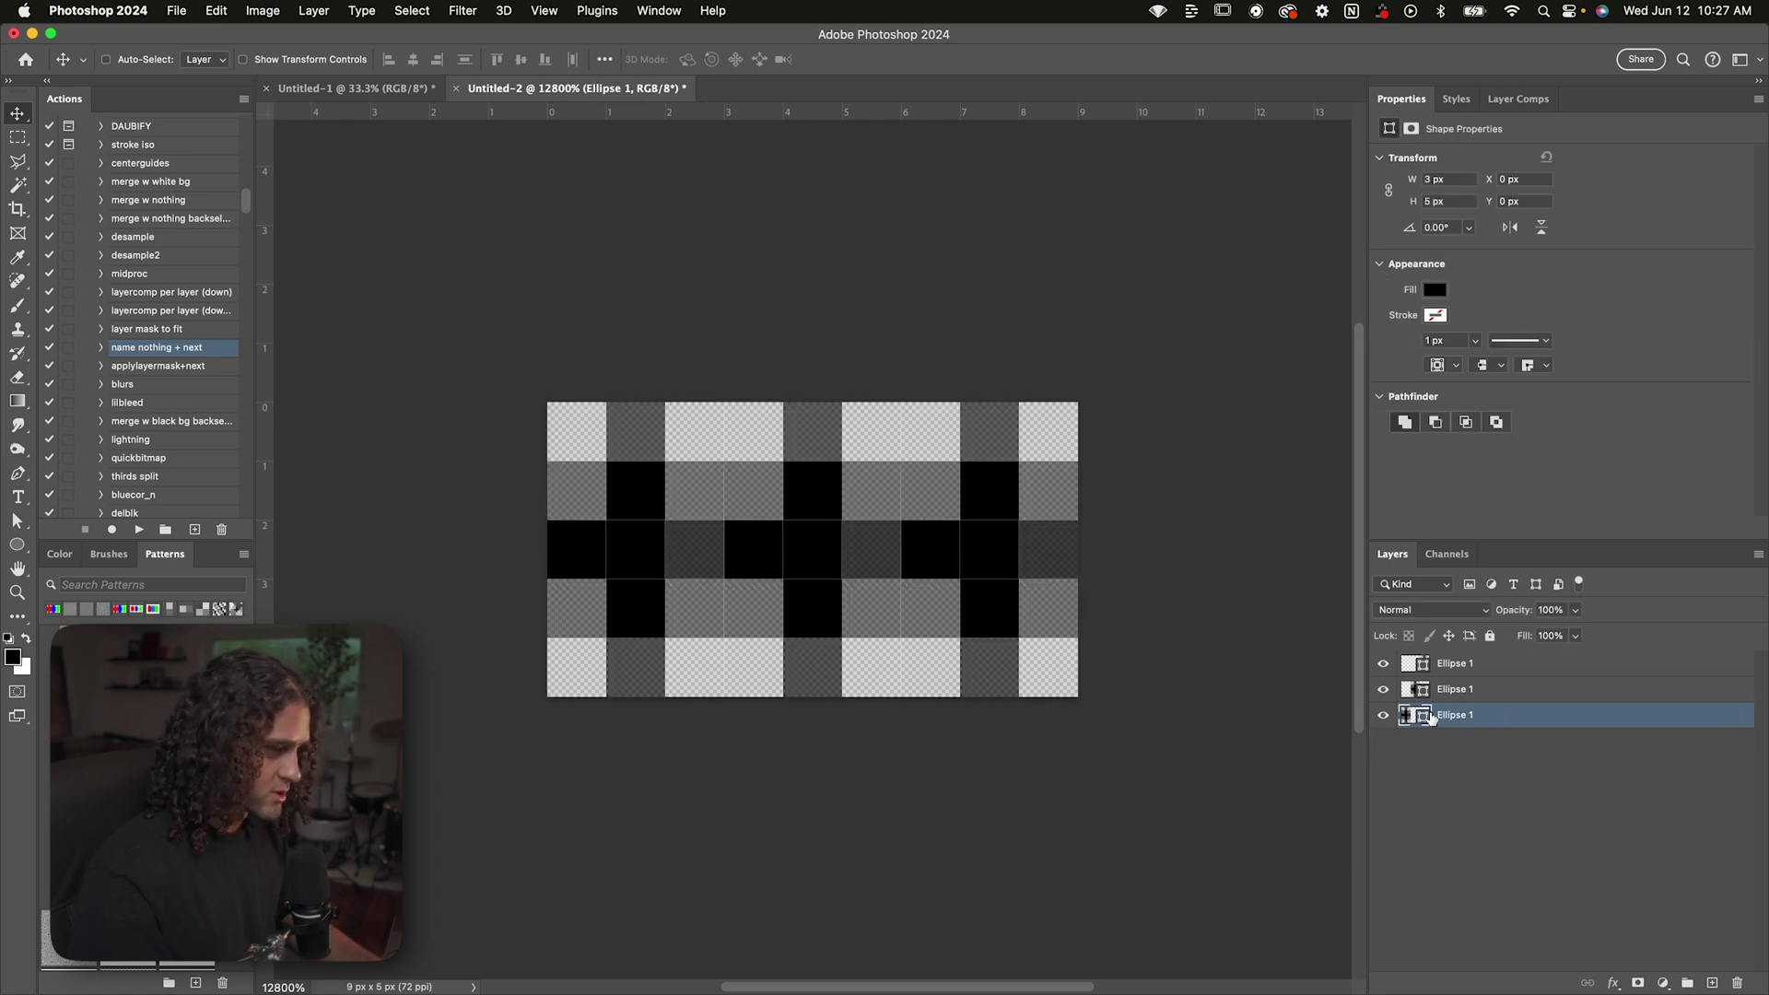
In the left ellipse's blending options, turn off the G and B channels so only R remains
{"action": "double_click", "coordinate": [1537, 716]}
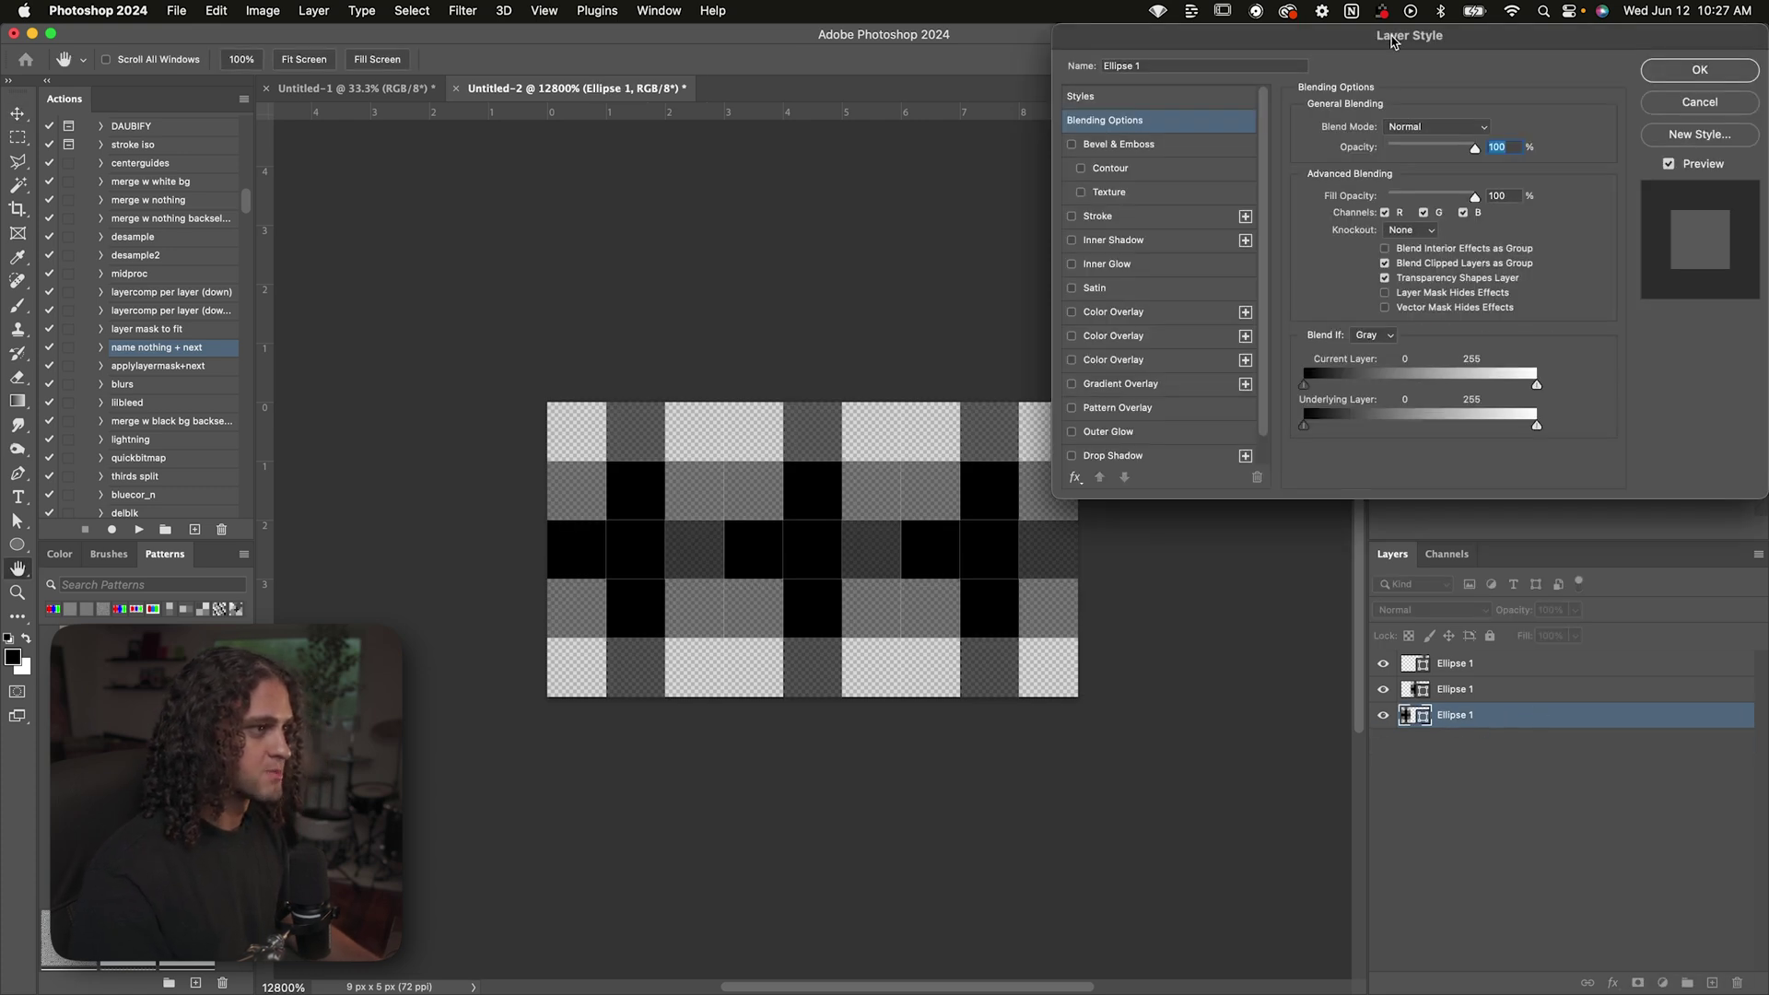
{"action": "left_click_drag", "start_coordinate": [1392, 42], "coordinate": [1279, 135]}
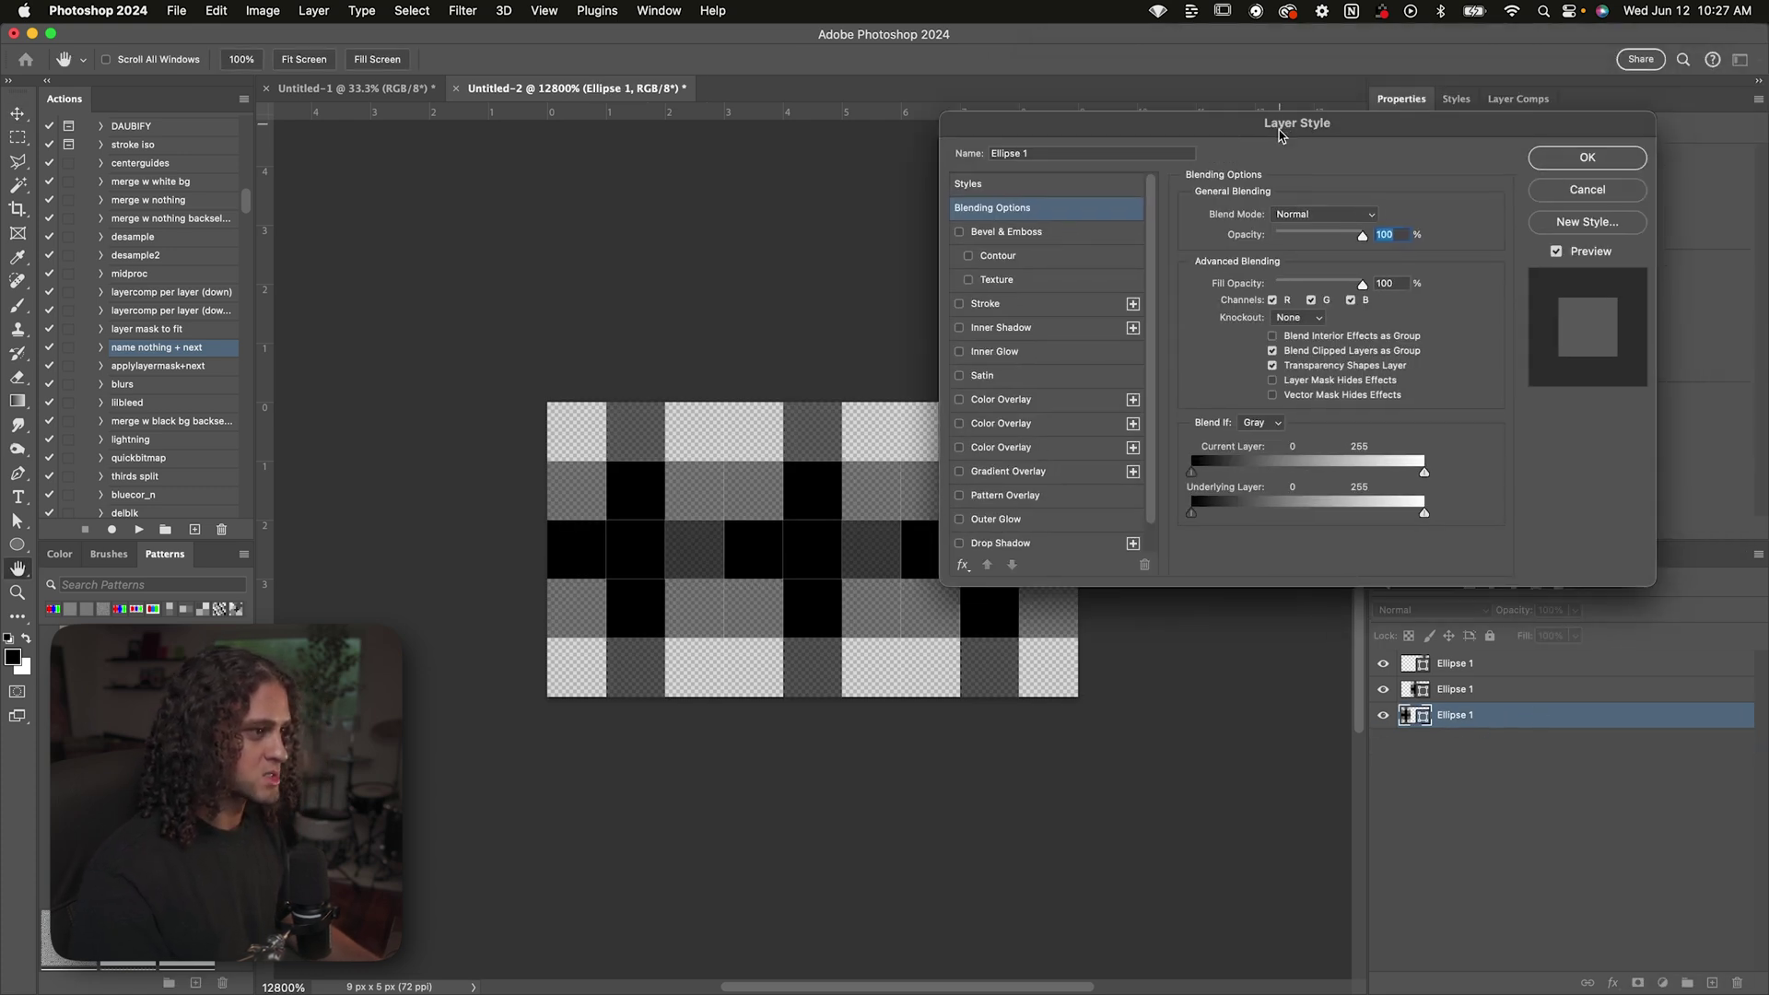
{"action": "left_click", "coordinate": [1312, 302]}
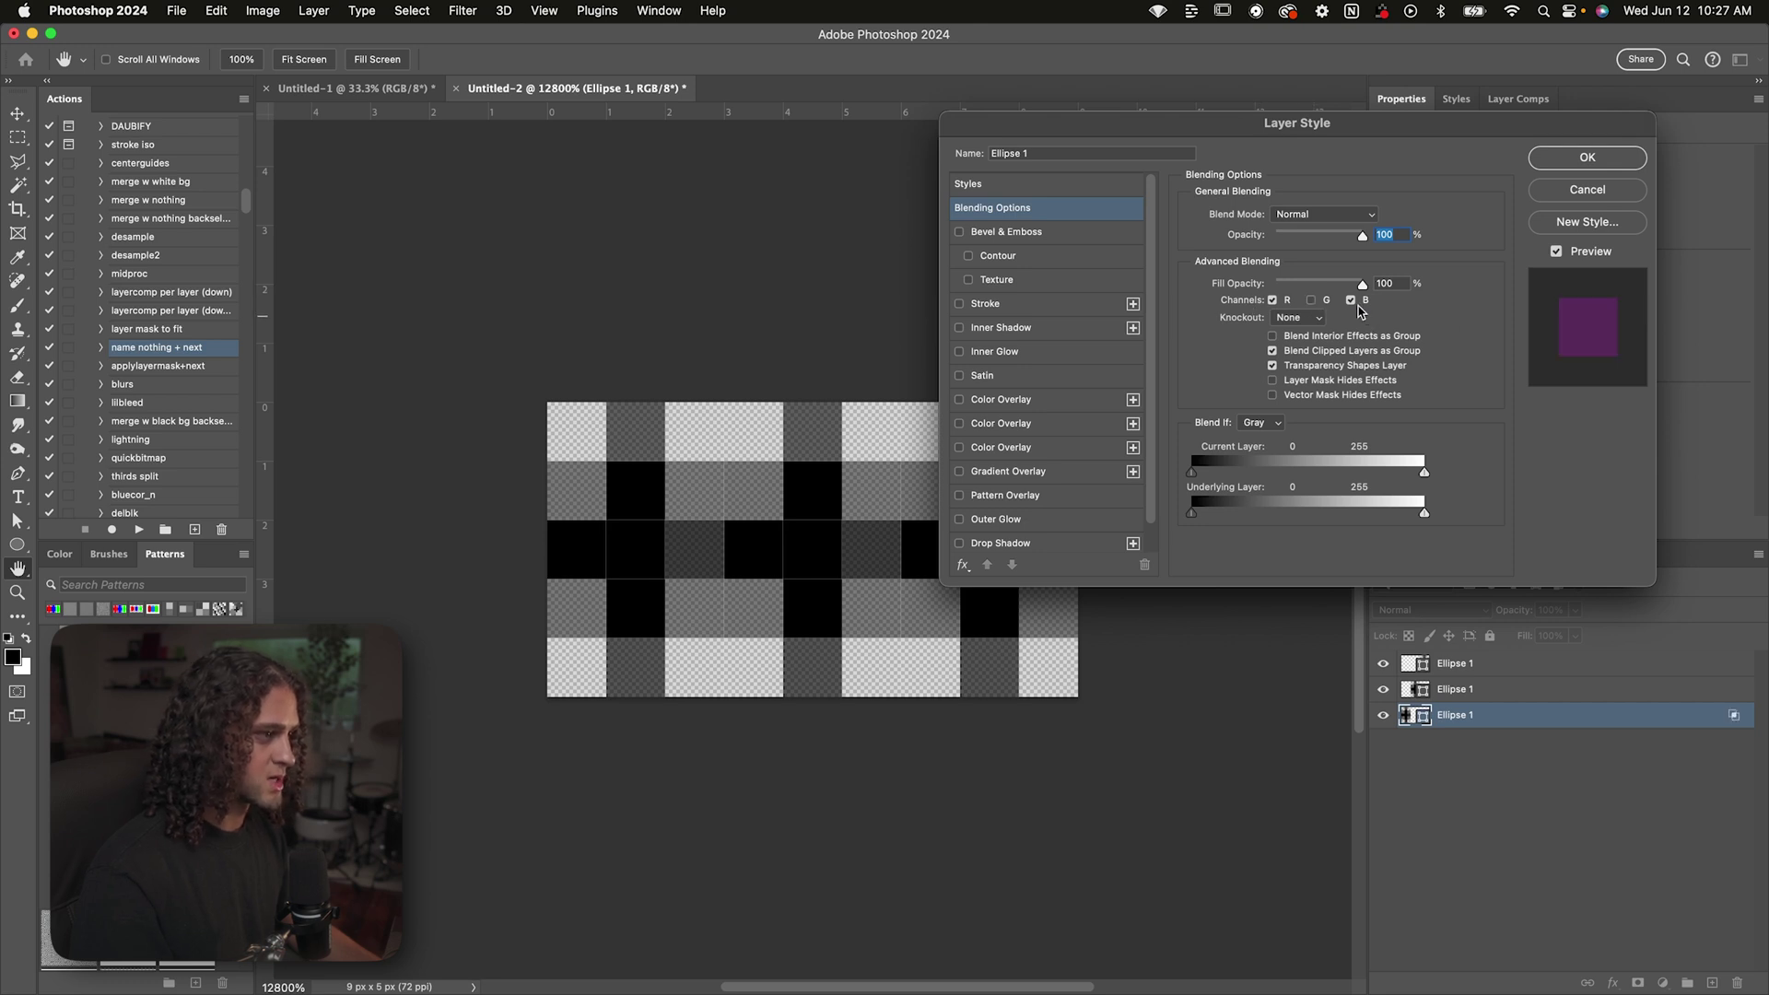
{"action": "left_click_drag", "start_coordinate": [1398, 123], "coordinate": [1511, 226]}
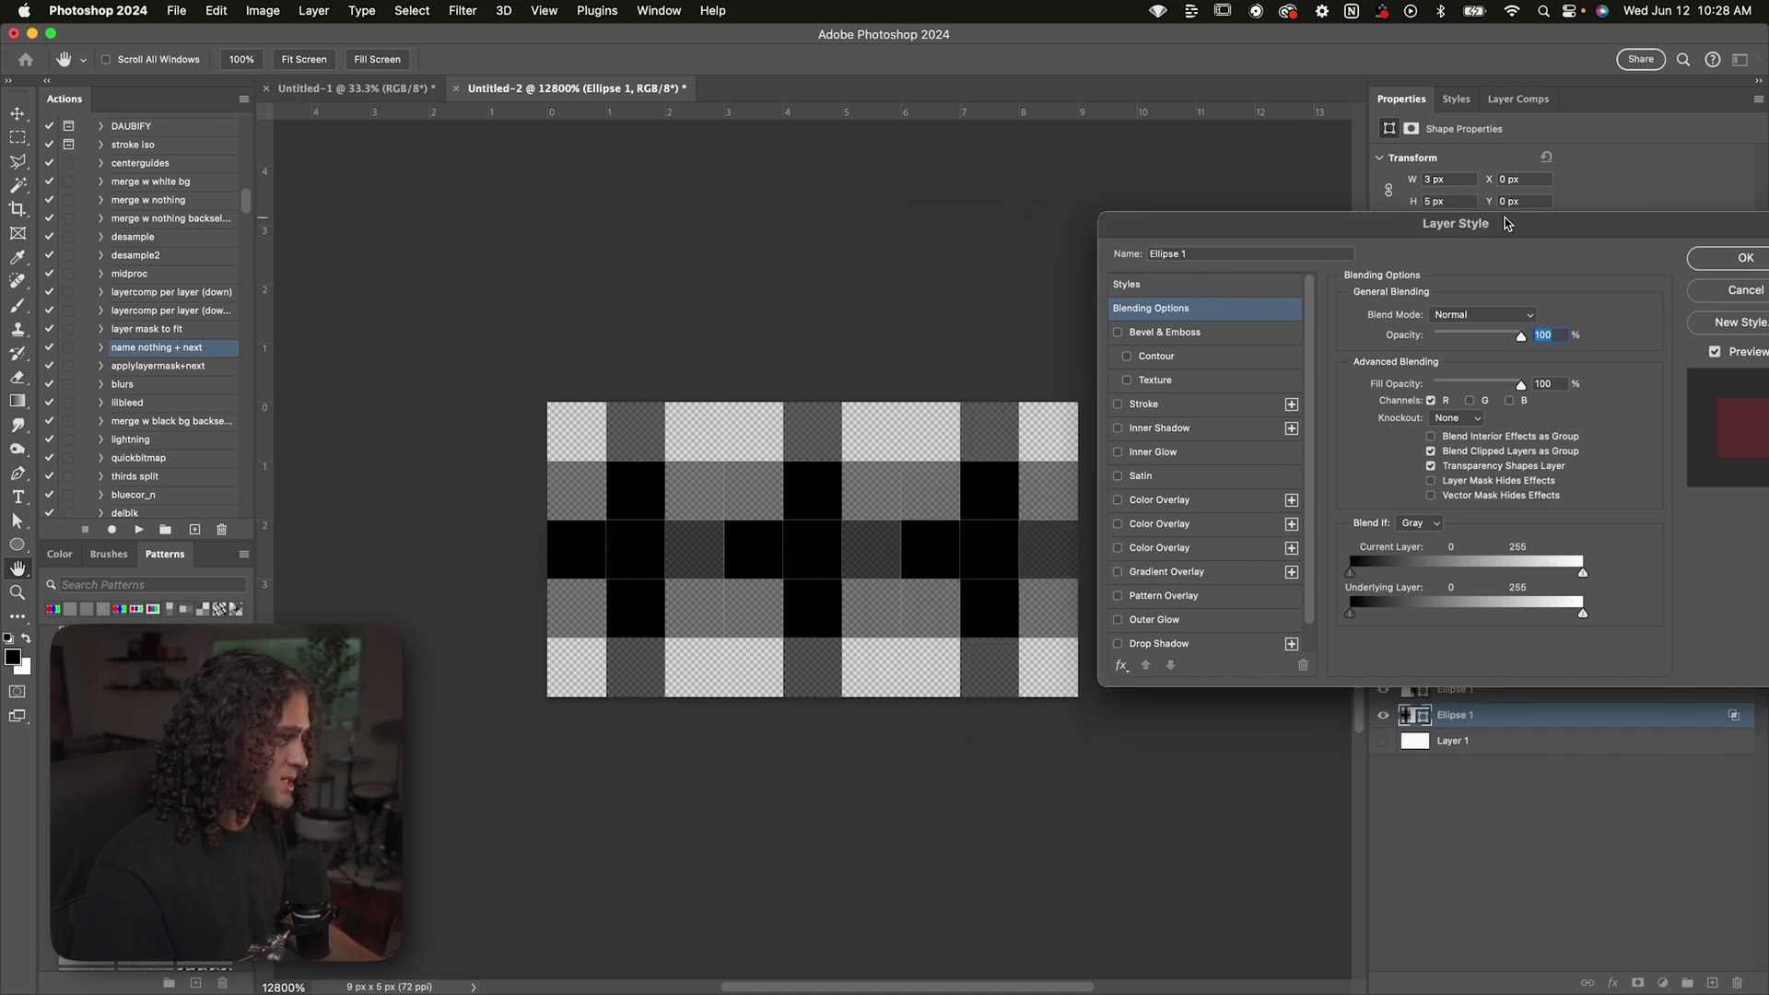
{"action": "left_click", "coordinate": [1717, 258]}
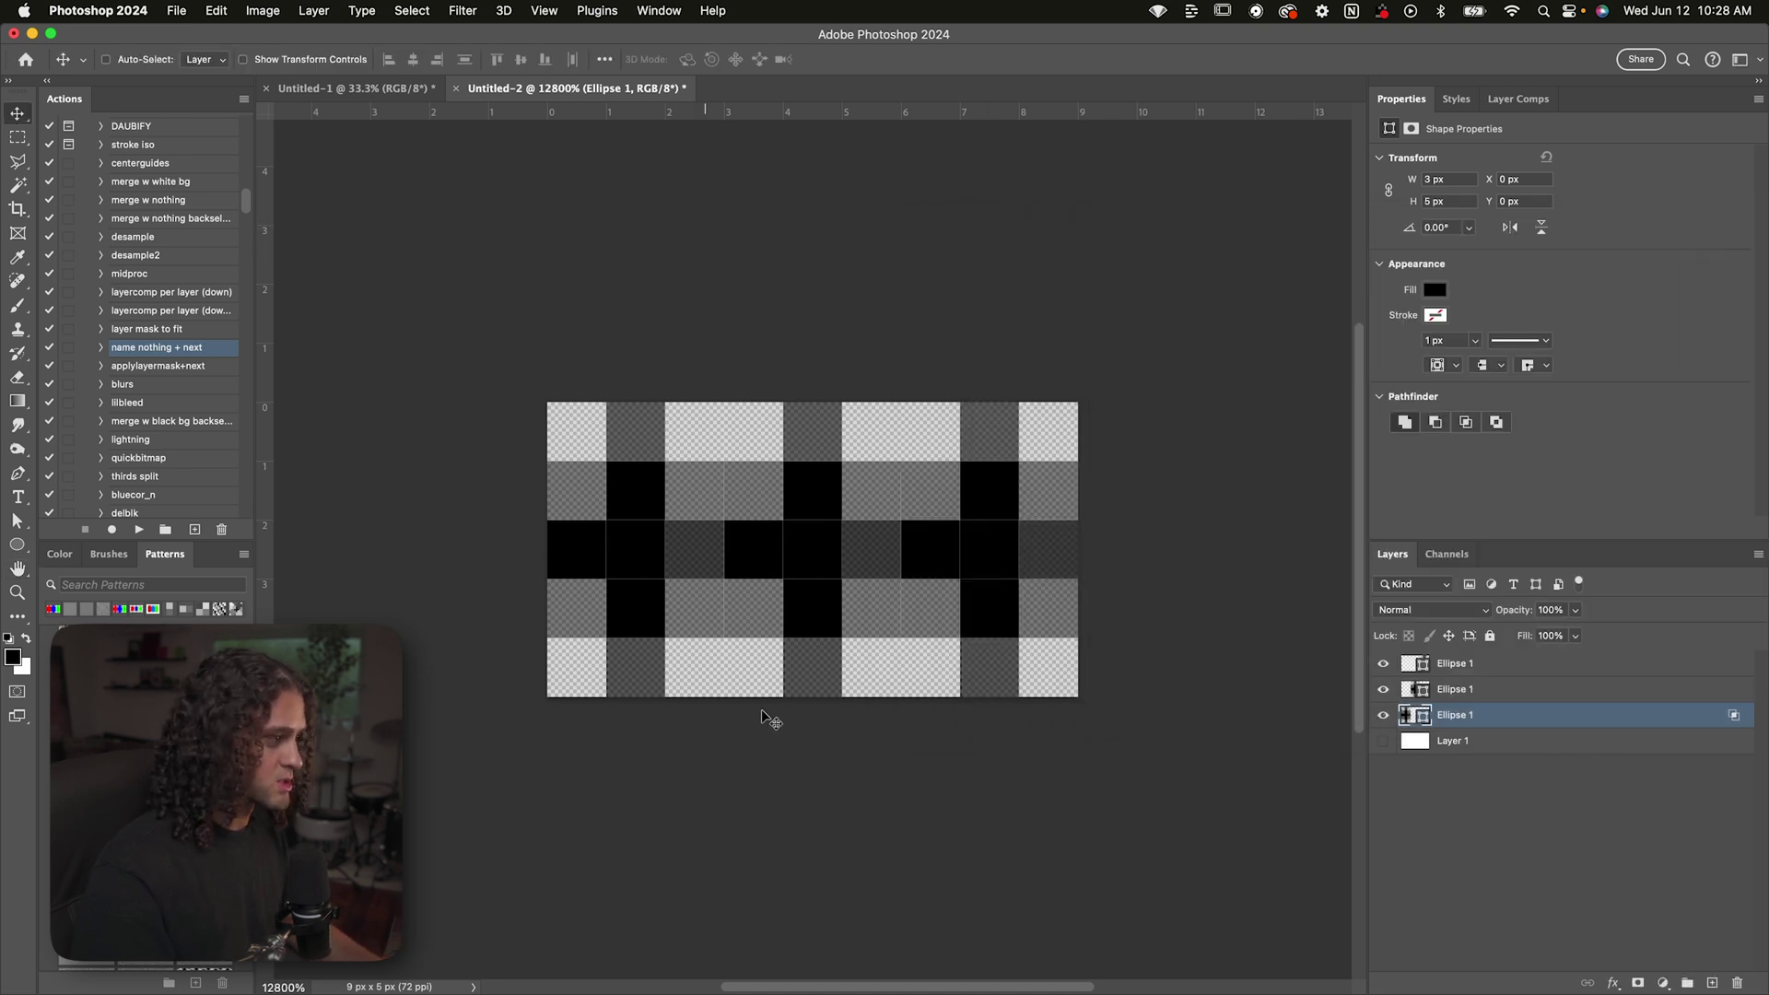
Fill the left, middle and right ellipse shapes with the white background color
{"action": "key", "text": "super+BackSpace"}
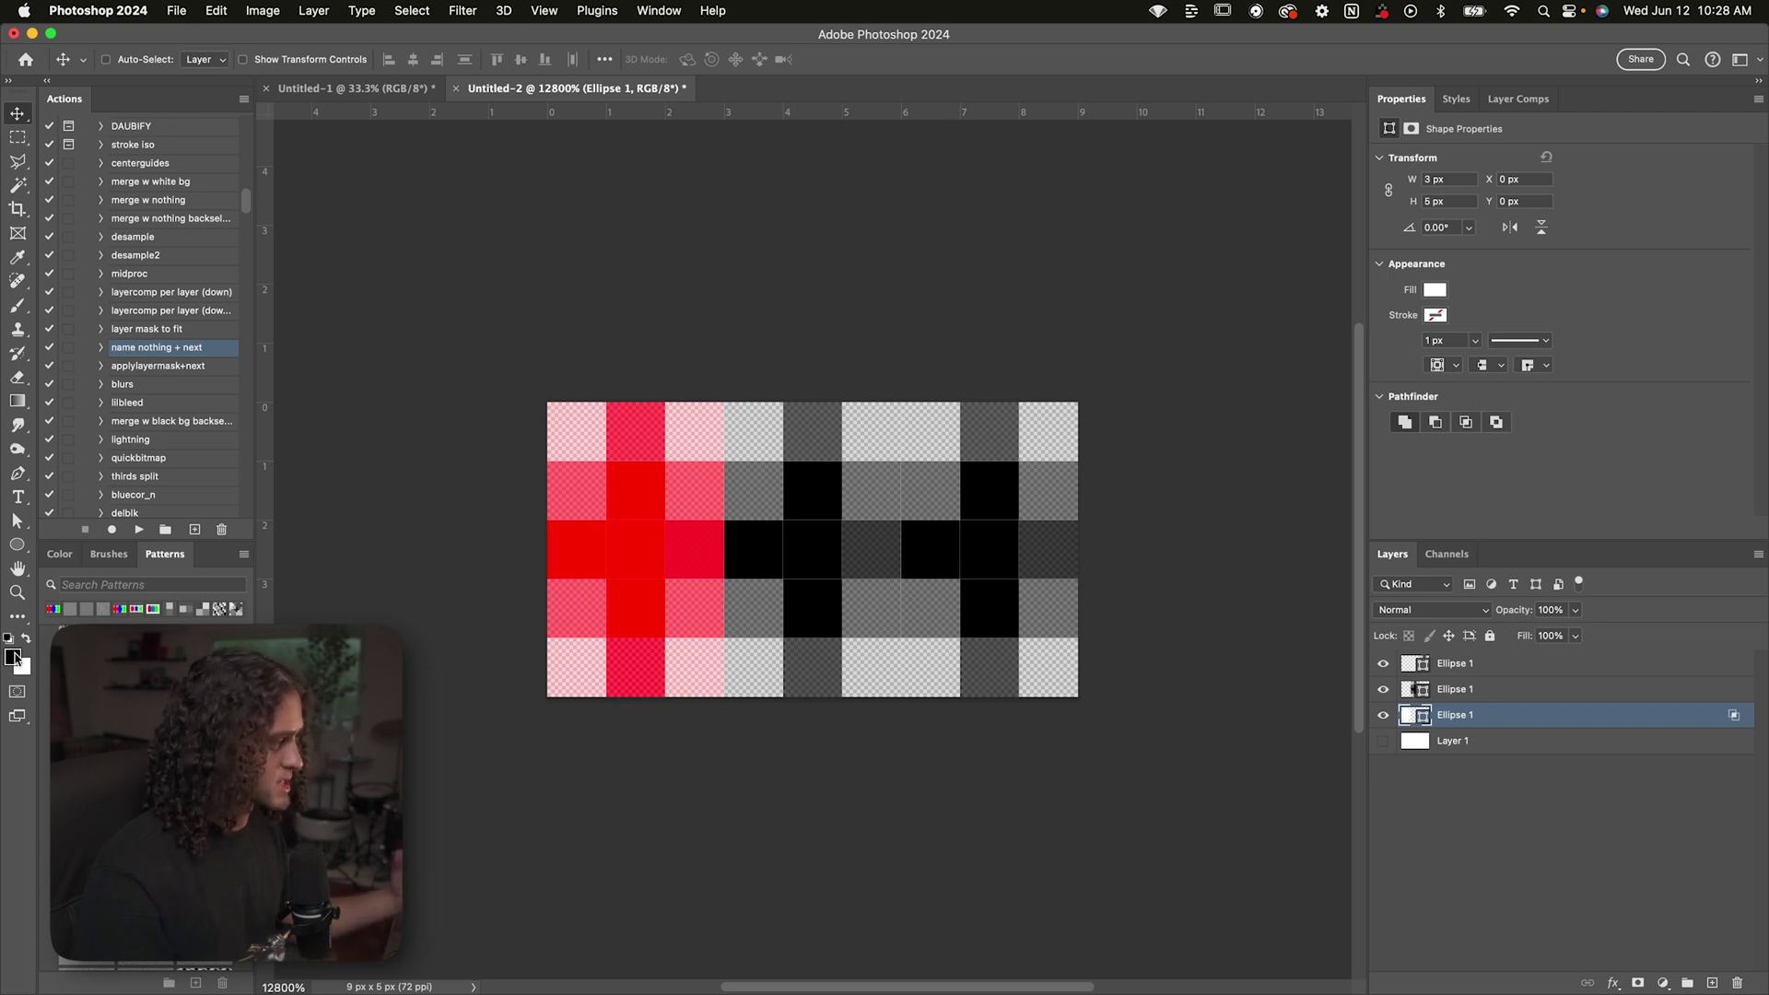
{"action": "left_click", "coordinate": [1474, 691]}
{"action": "key", "text": "super+BackSpace"}
{"action": "key", "text": "alt+bracketright"}
{"action": "key", "text": "super+BackSpace"}
Review the channel settings in the left ellipse's blending options
{"action": "double_click", "coordinate": [1526, 726]}
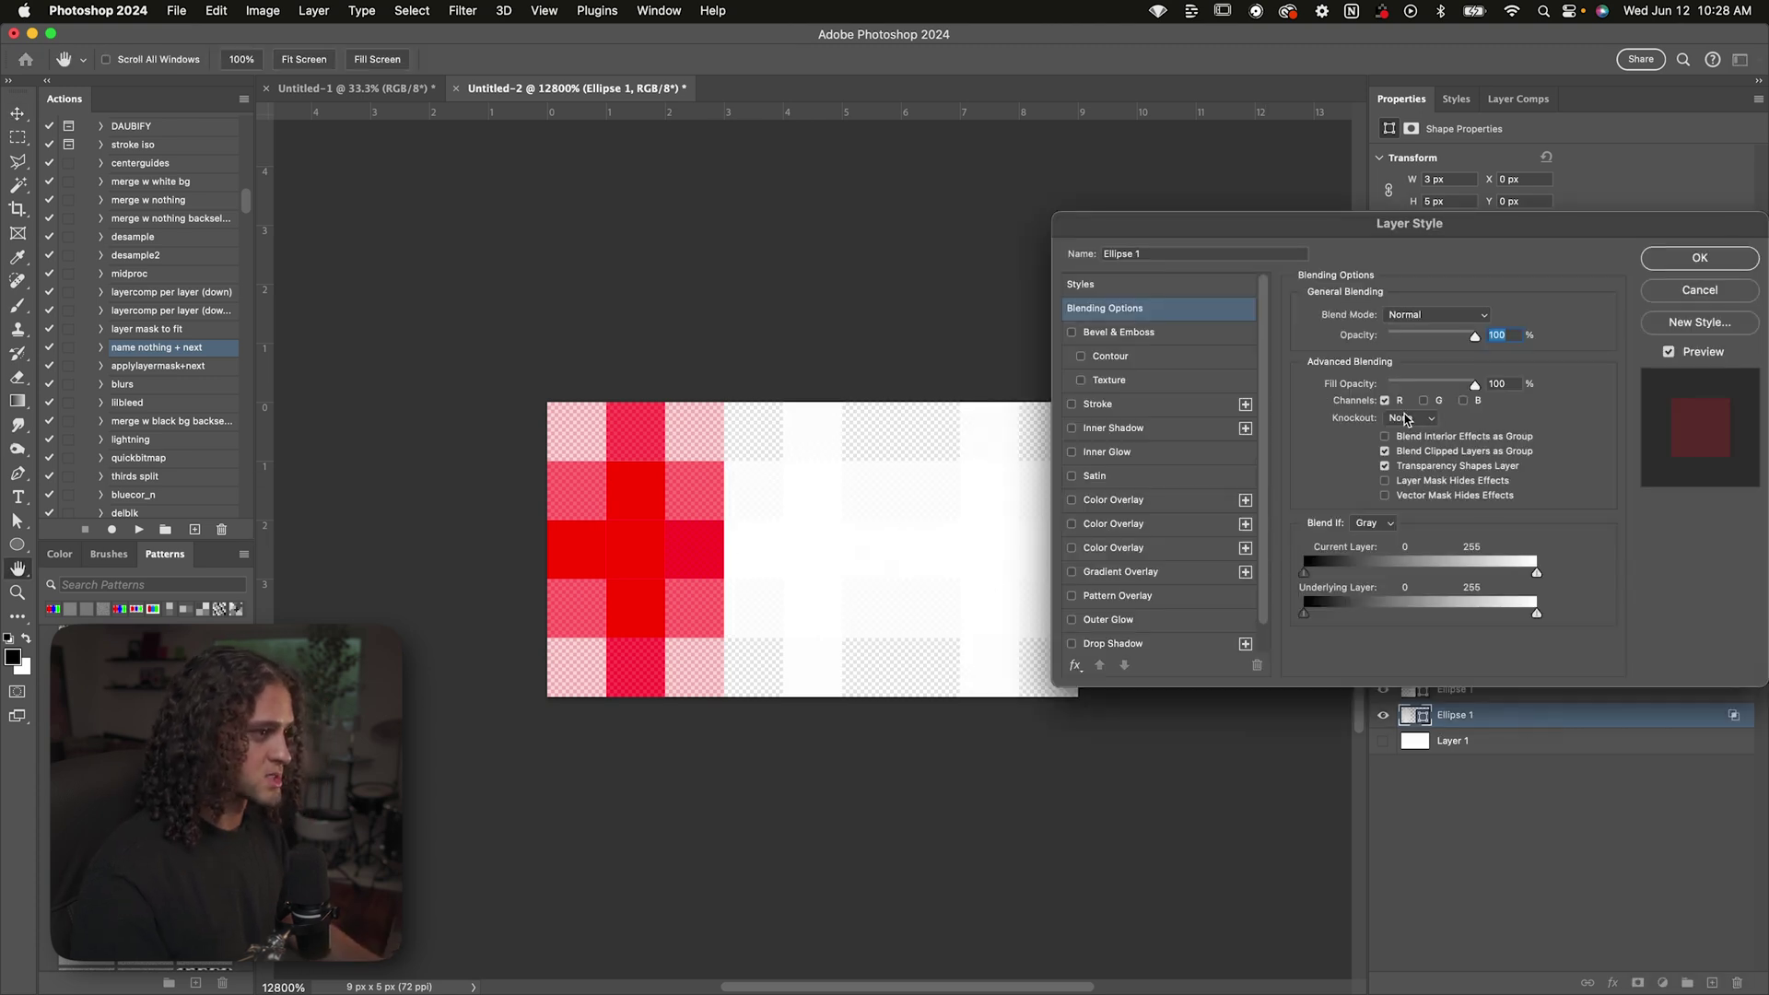
{"action": "left_click_drag", "start_coordinate": [1398, 225], "coordinate": [1096, 230]}
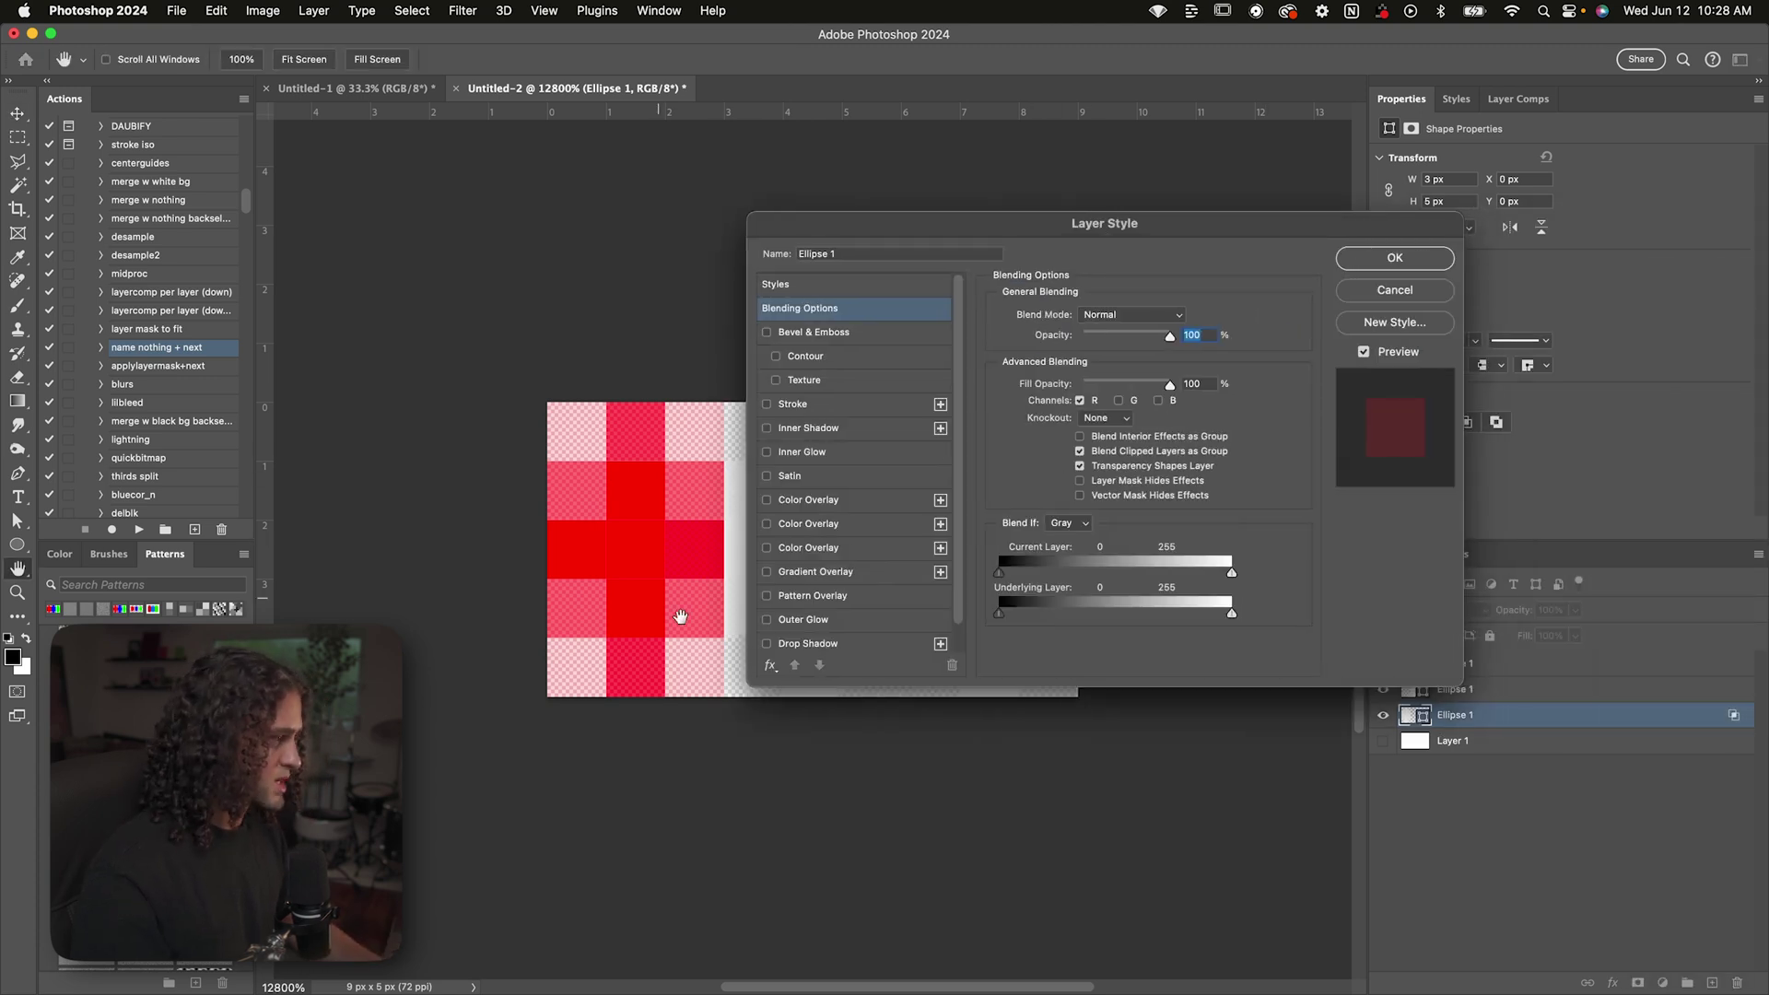
{"action": "key", "text": "Return"}
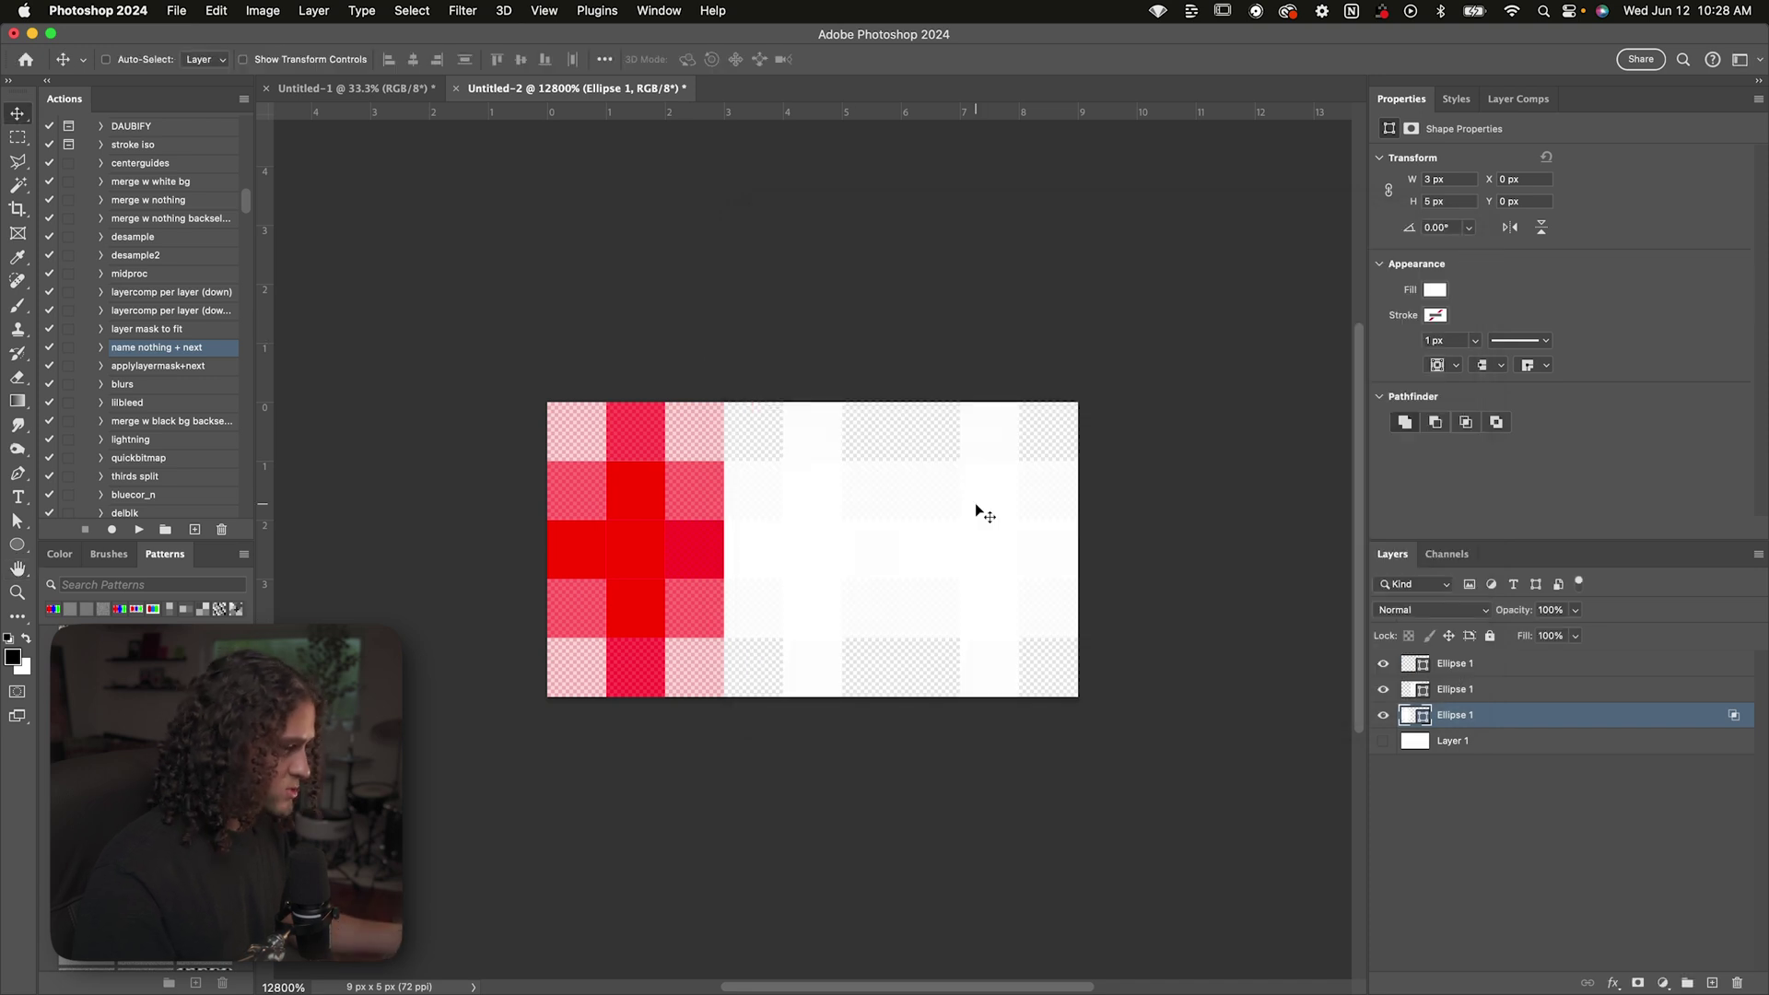
In the middle ellipse's blending options, turn off the R and G channels so only B remains
{"action": "double_click", "coordinate": [1511, 694]}
{"action": "left_click_drag", "start_coordinate": [1074, 225], "coordinate": [1157, 224]}
{"action": "left_click", "coordinate": [1205, 400]}
{"action": "left_click", "coordinate": [1164, 401]}
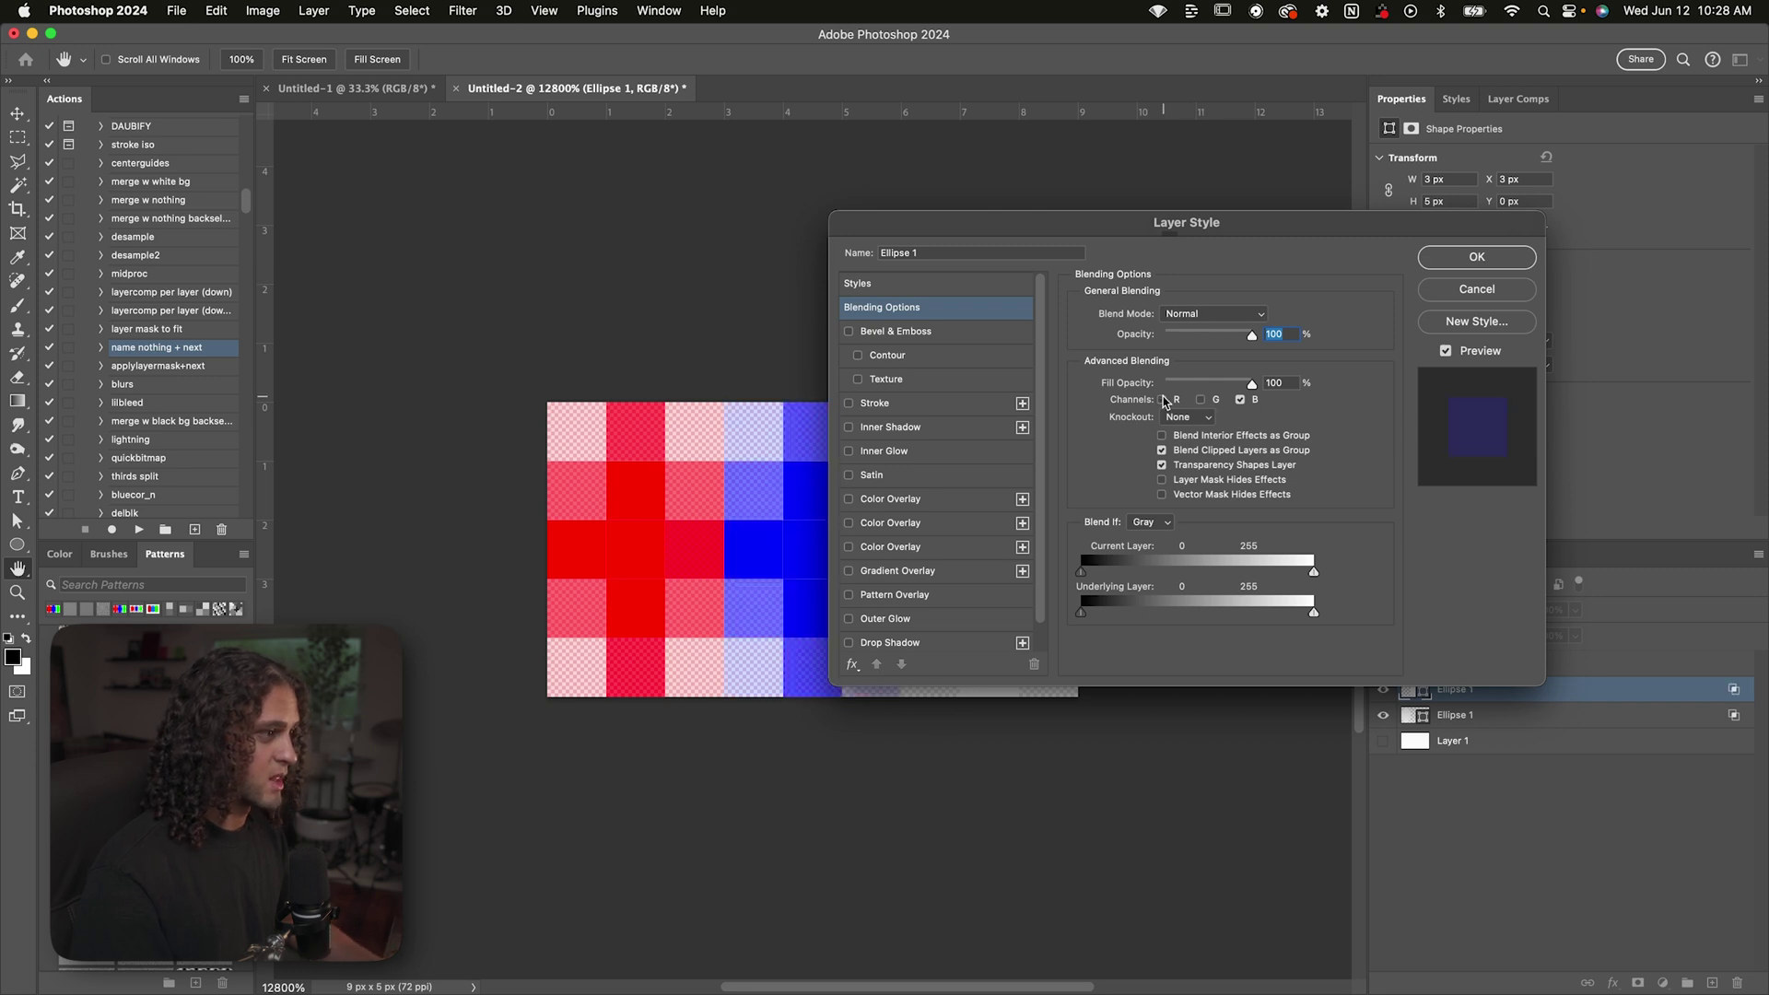
{"action": "left_click_drag", "start_coordinate": [1072, 225], "coordinate": [1246, 212]}
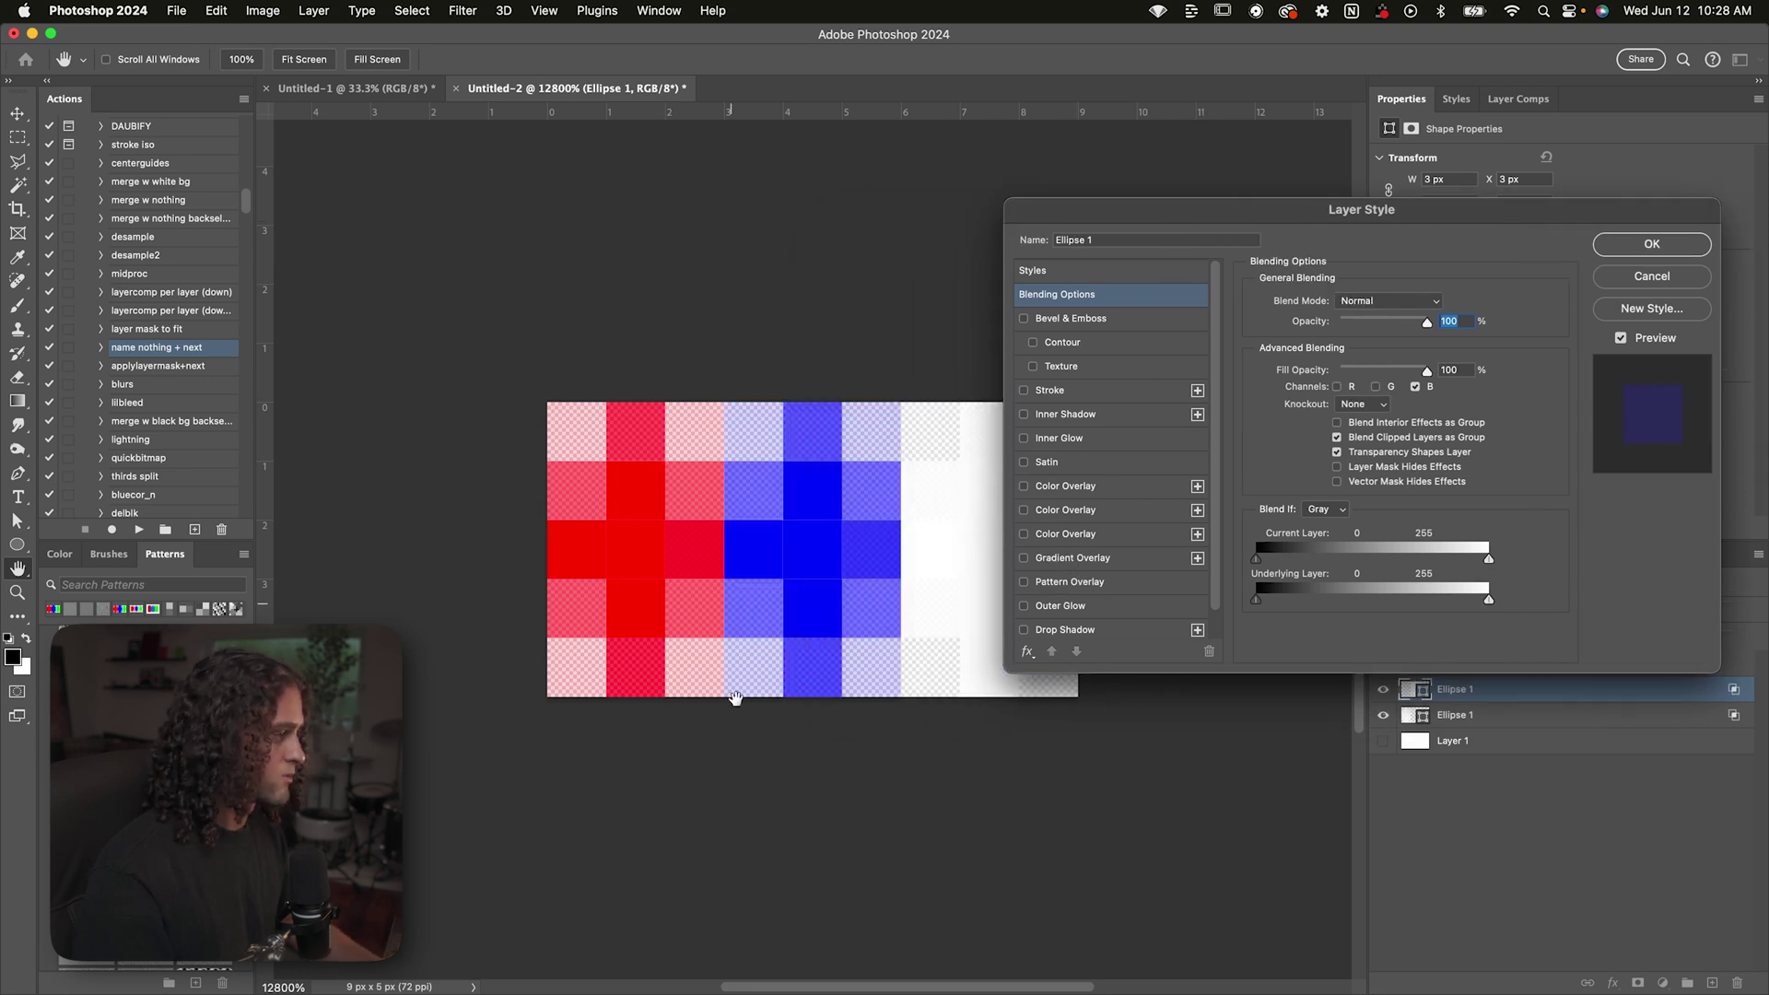
{"action": "left_click", "coordinate": [1659, 242]}
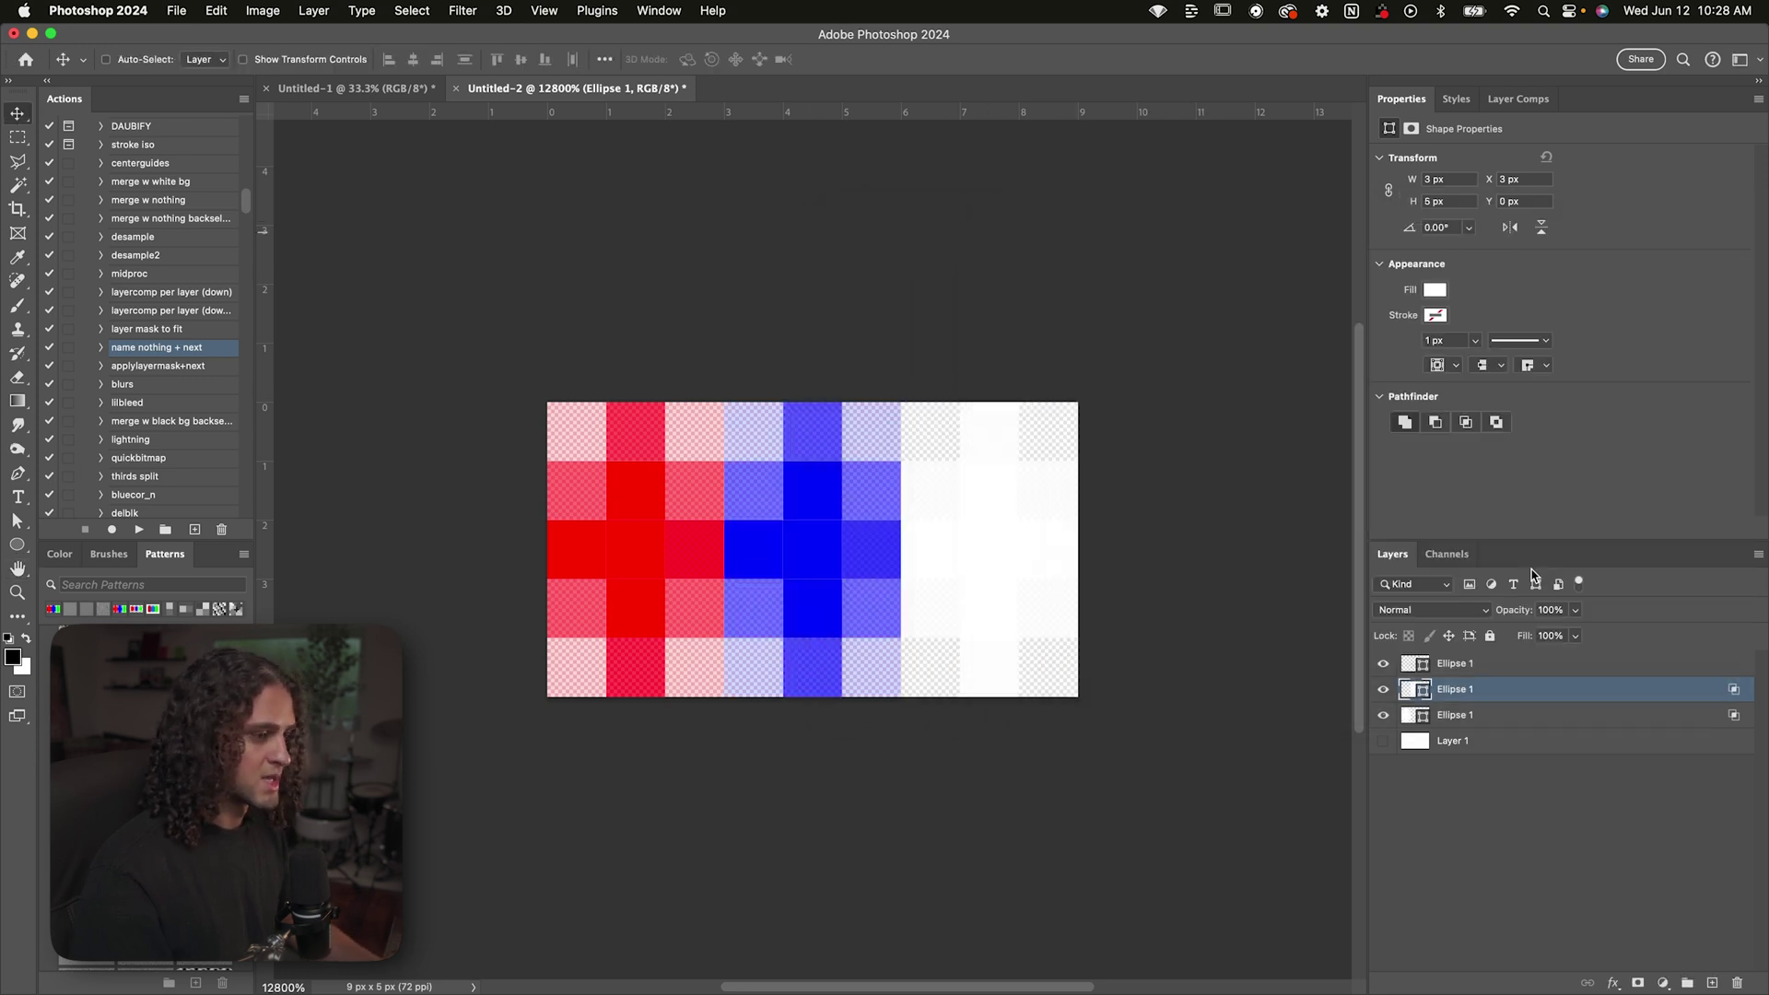
In the right ellipse's blending options, turn off the R and B channels so only G remains
{"action": "double_click", "coordinate": [1532, 672]}
{"action": "left_click", "coordinate": [1338, 387]}
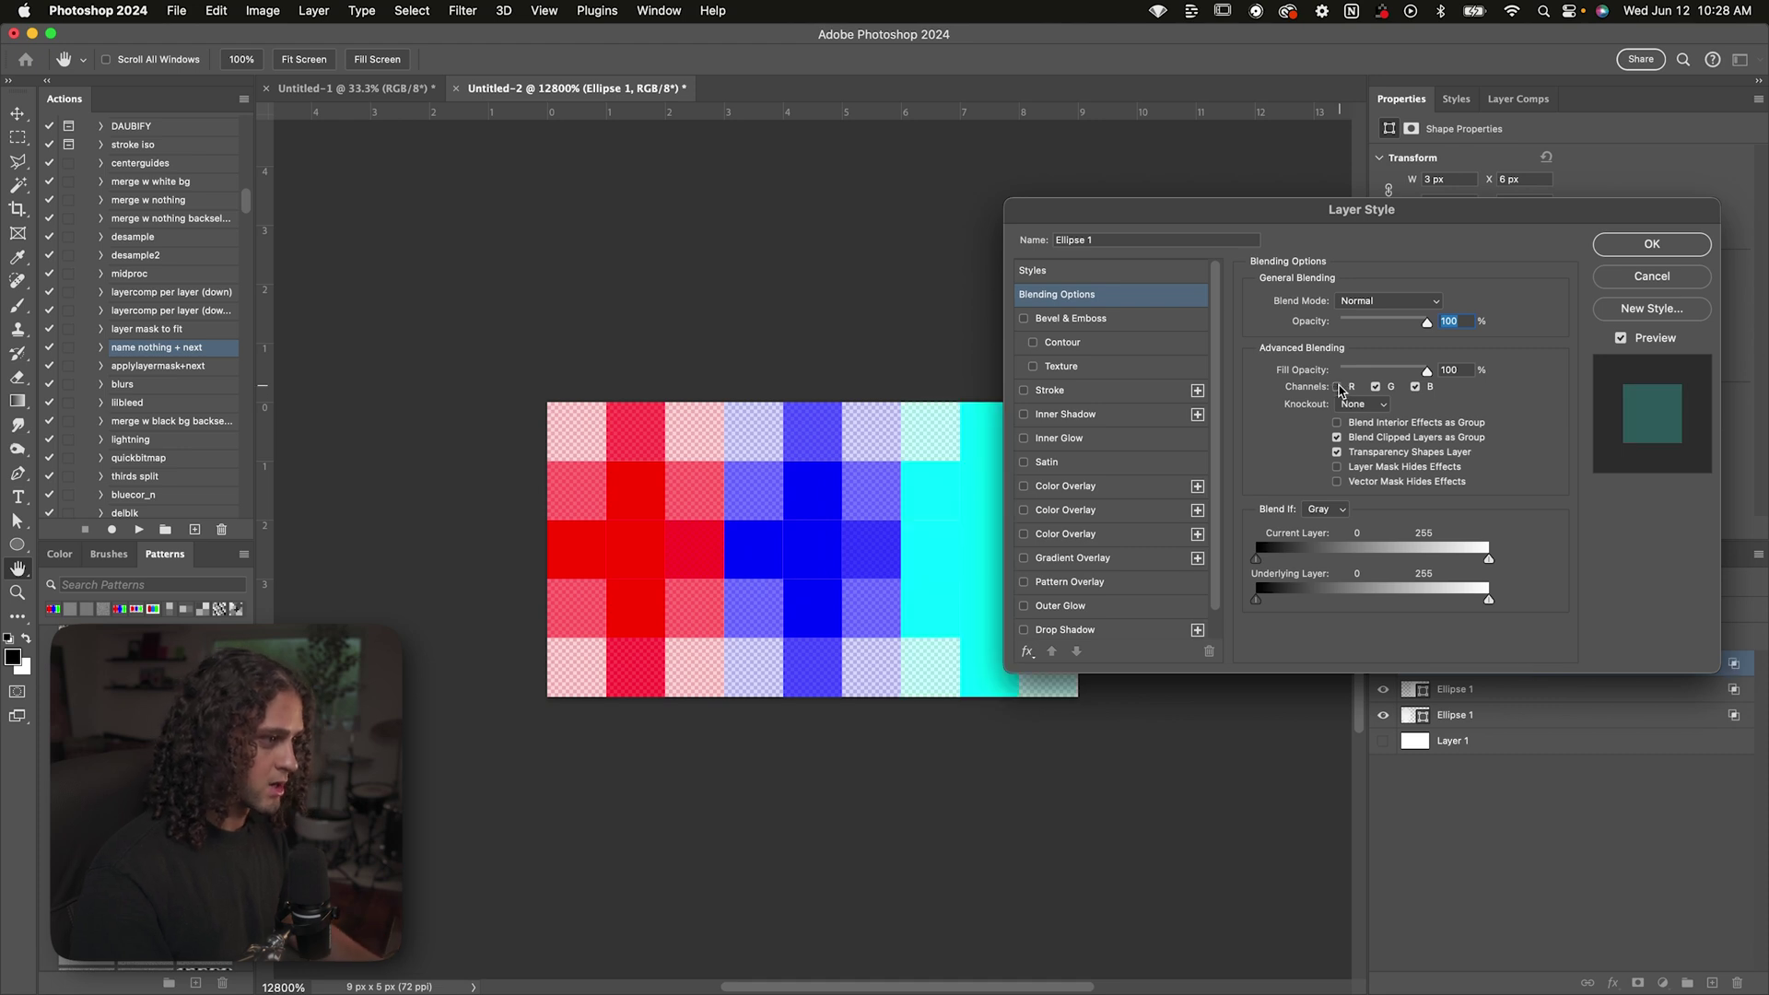
{"action": "left_click", "coordinate": [1416, 387]}
{"action": "left_click_drag", "start_coordinate": [1438, 210], "coordinate": [1285, 173]}
{"action": "left_click", "coordinate": [1498, 207]}
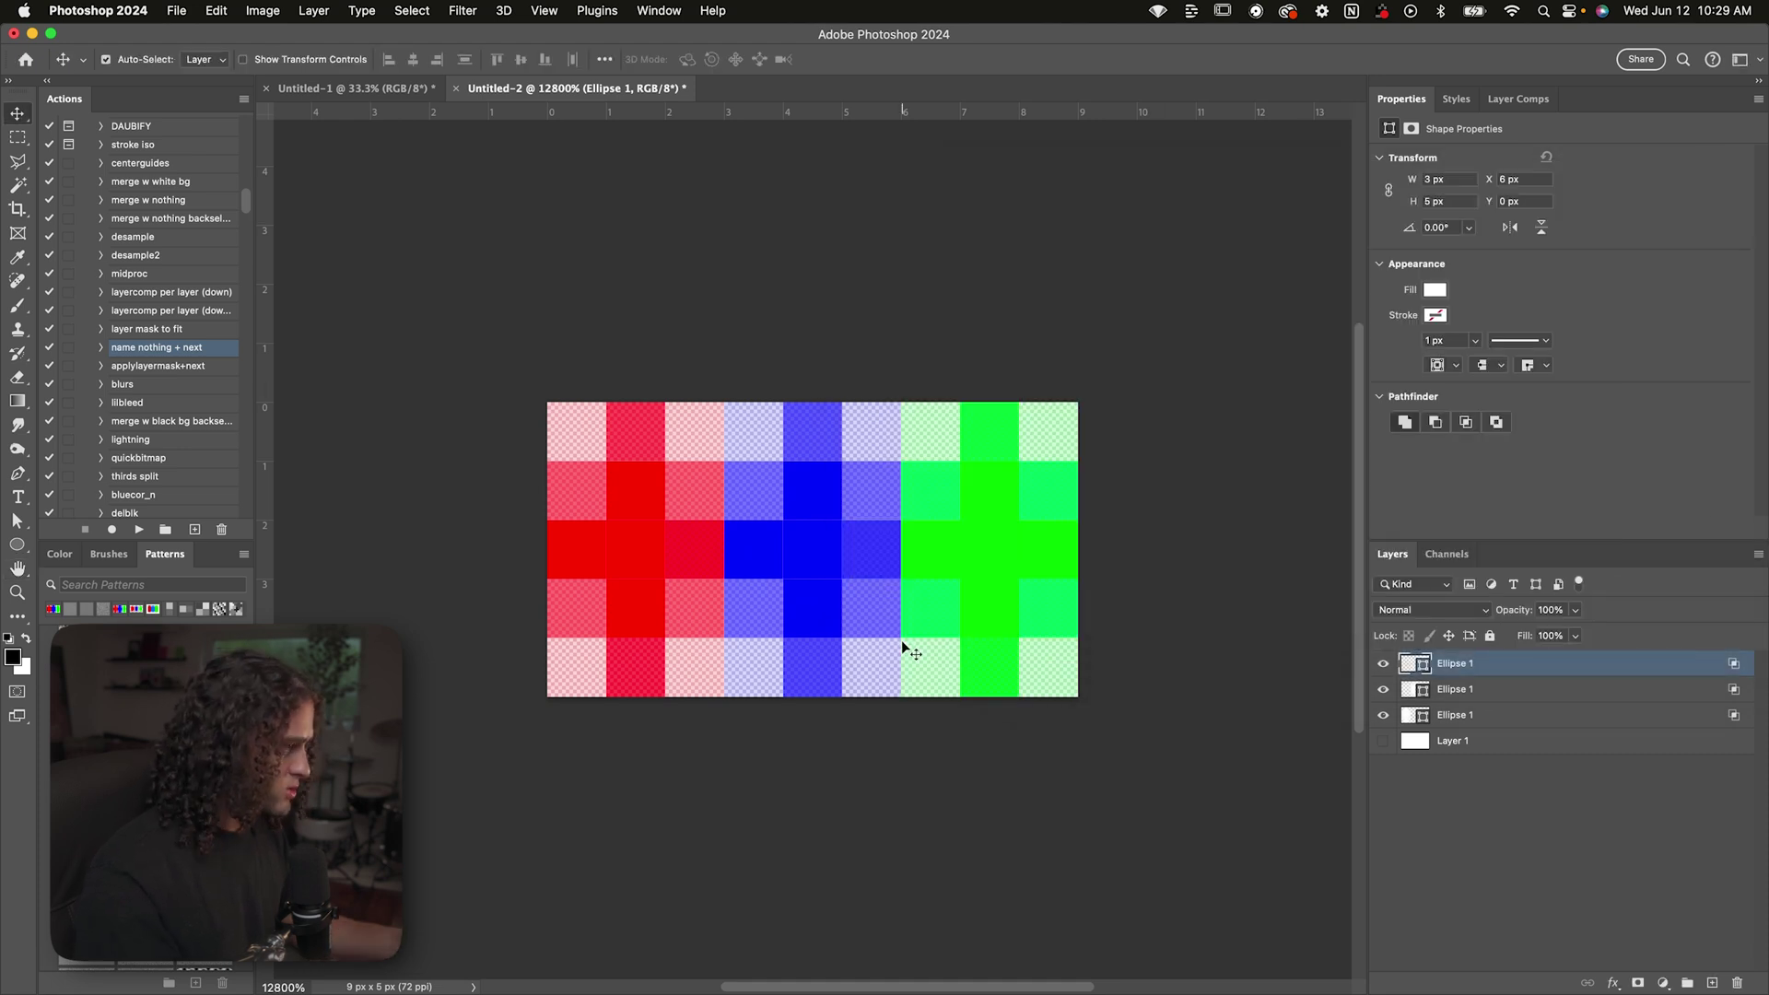
Select the whole canvas and define the red, blue and green artwork as a pattern named "RGB"
{"action": "key", "text": "super+minus"}
{"action": "key", "text": "super+plus"}
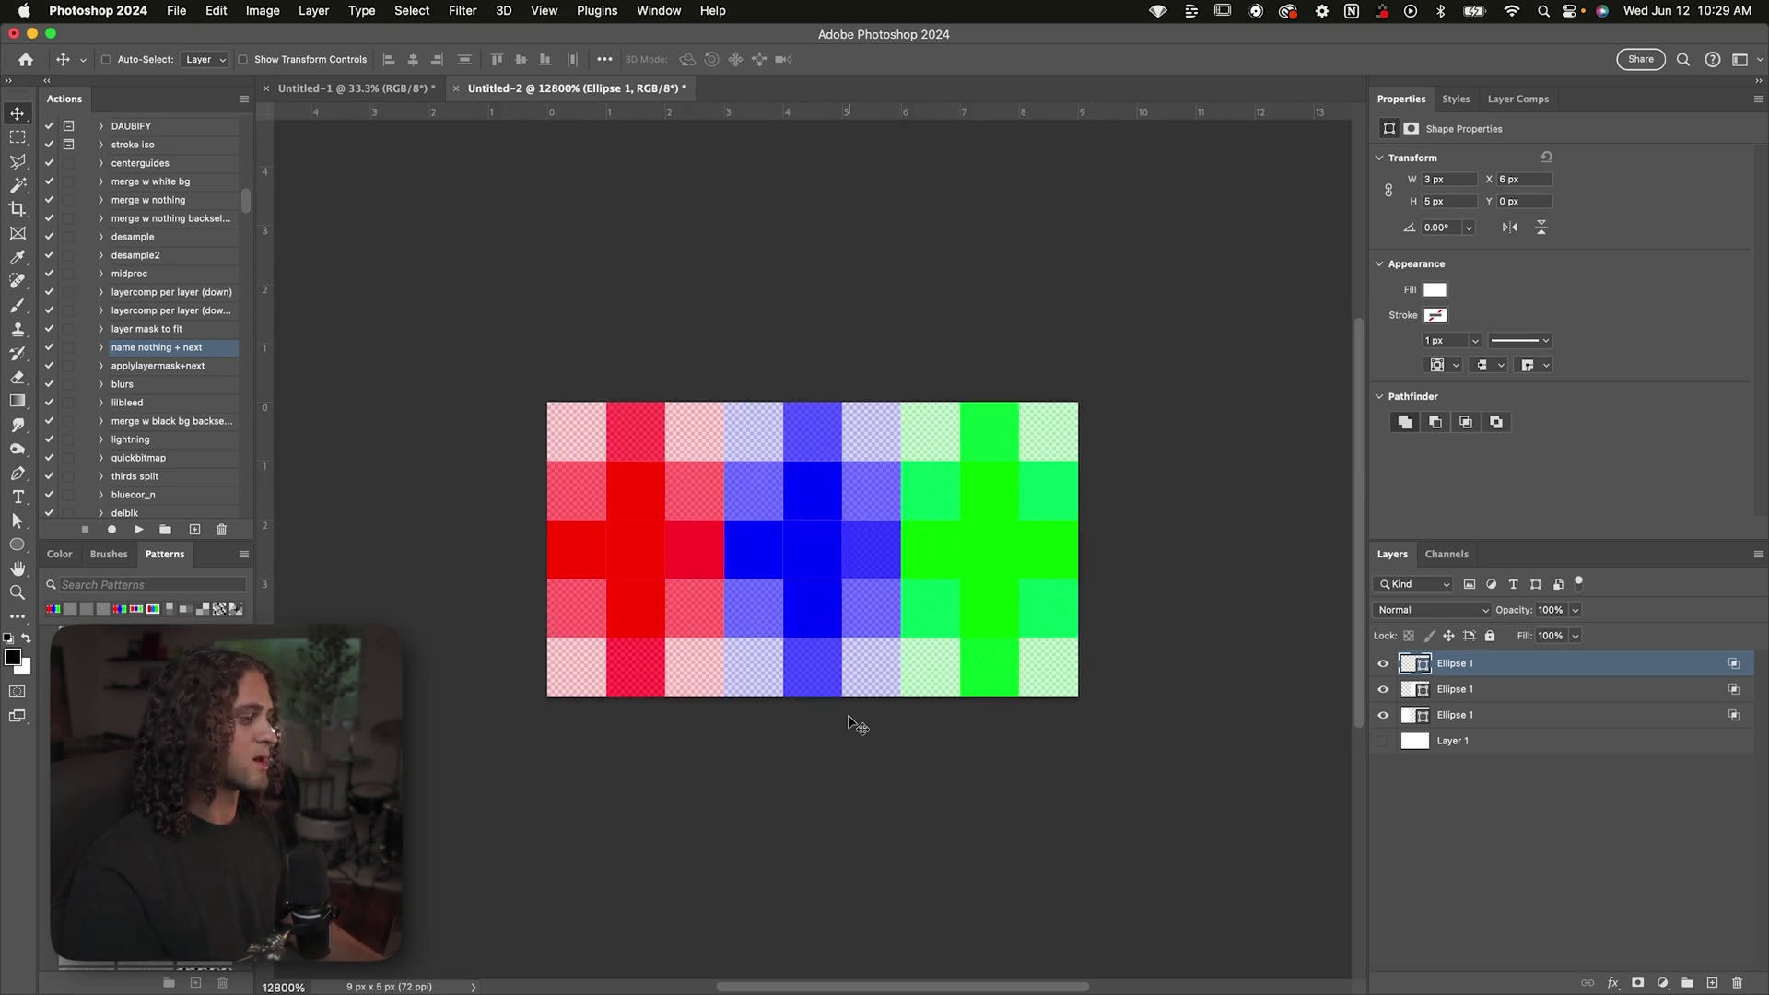
{"action": "key", "text": "super"}
{"action": "key", "text": "super+a"}
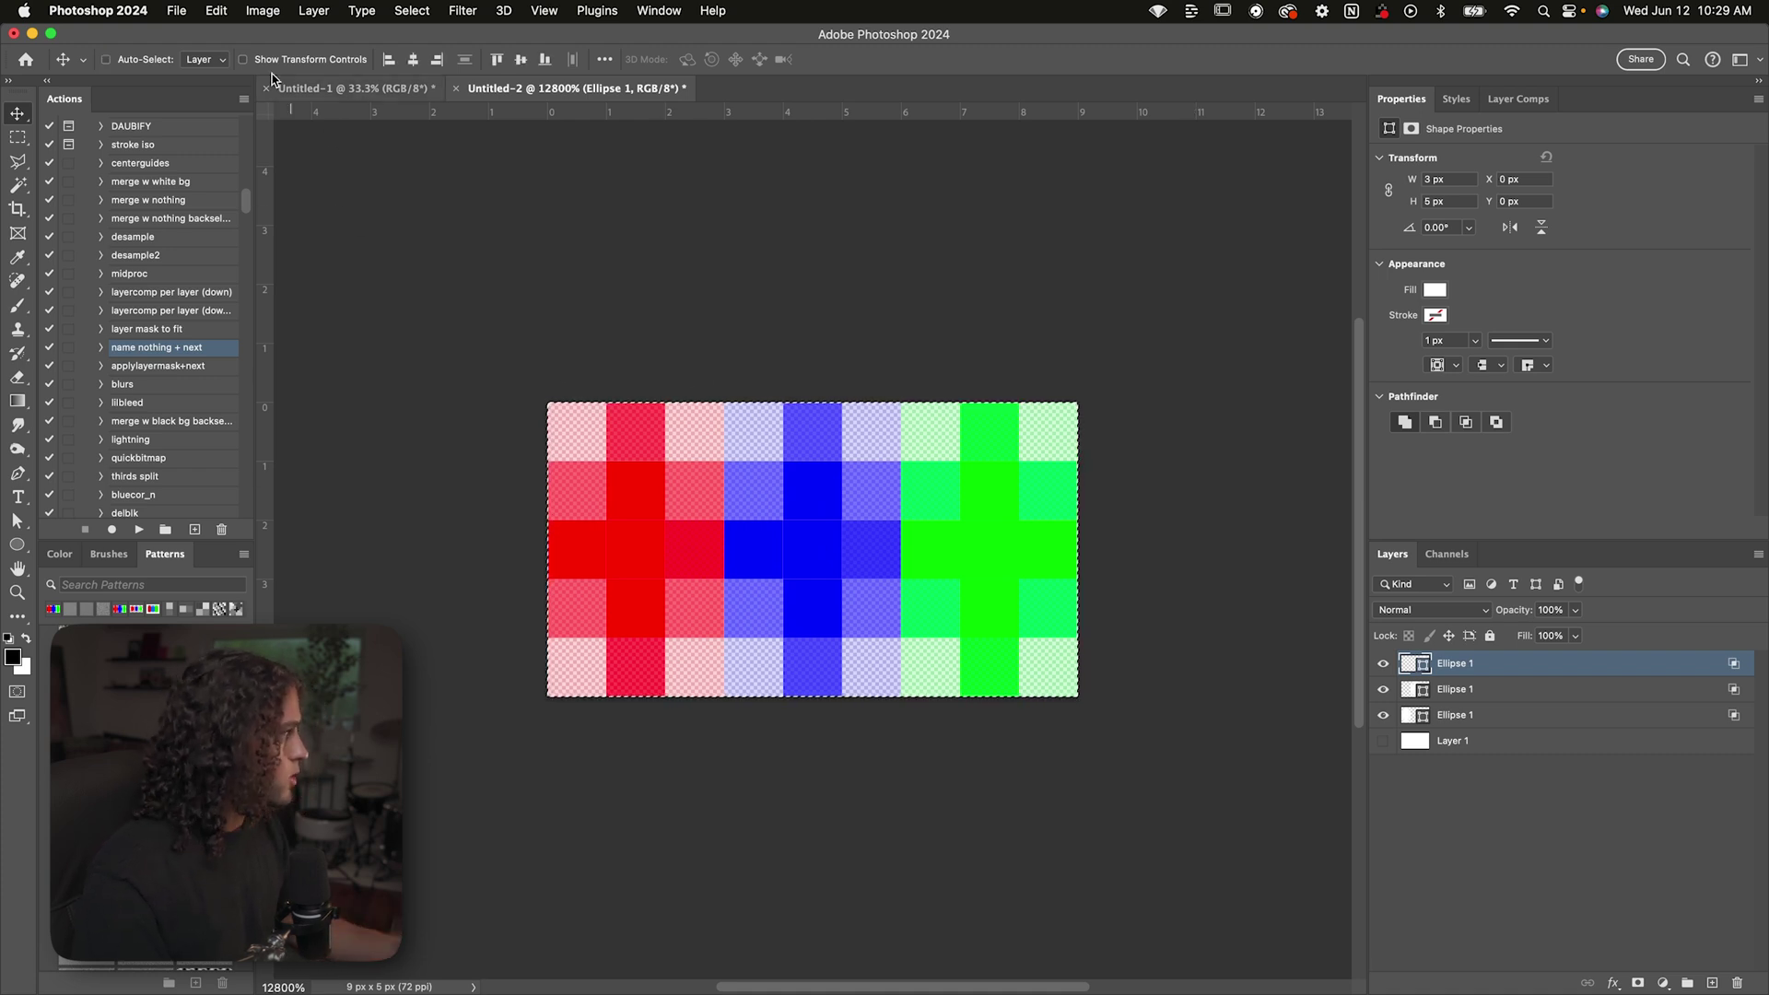
{"action": "left_click", "coordinate": [216, 10]}
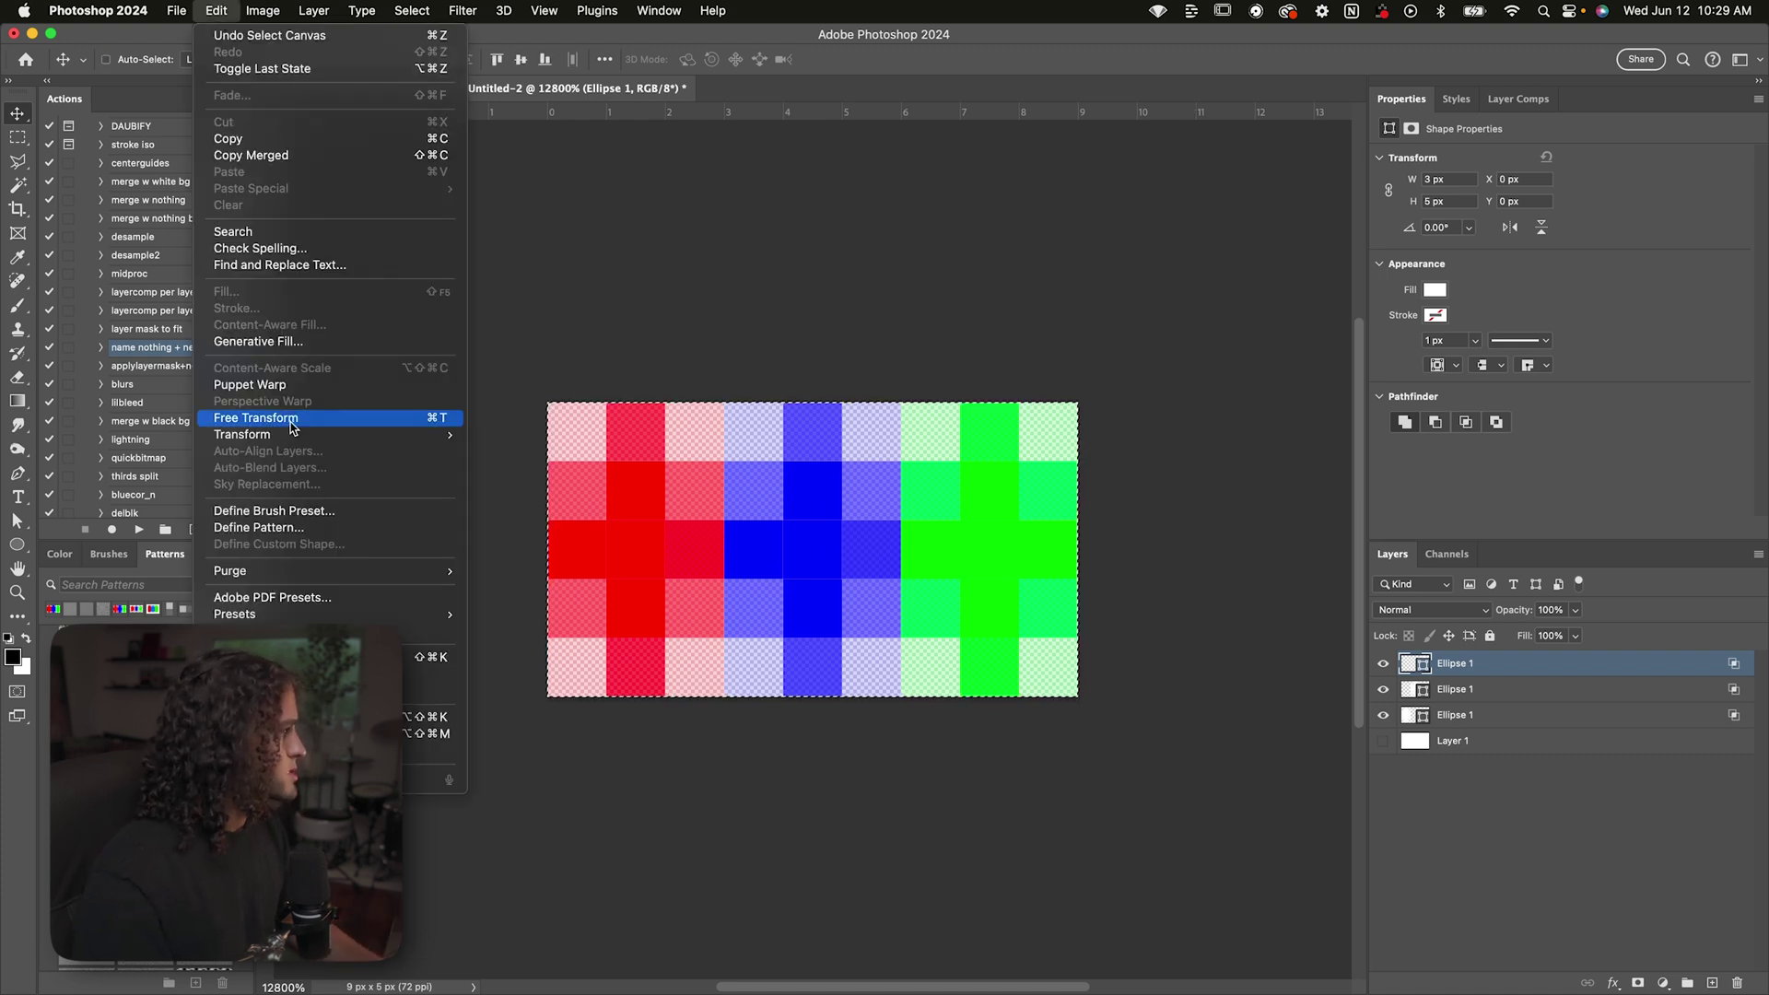
{"action": "left_click", "coordinate": [280, 526]}
{"action": "left_click_drag", "start_coordinate": [867, 129], "coordinate": [942, 191]}
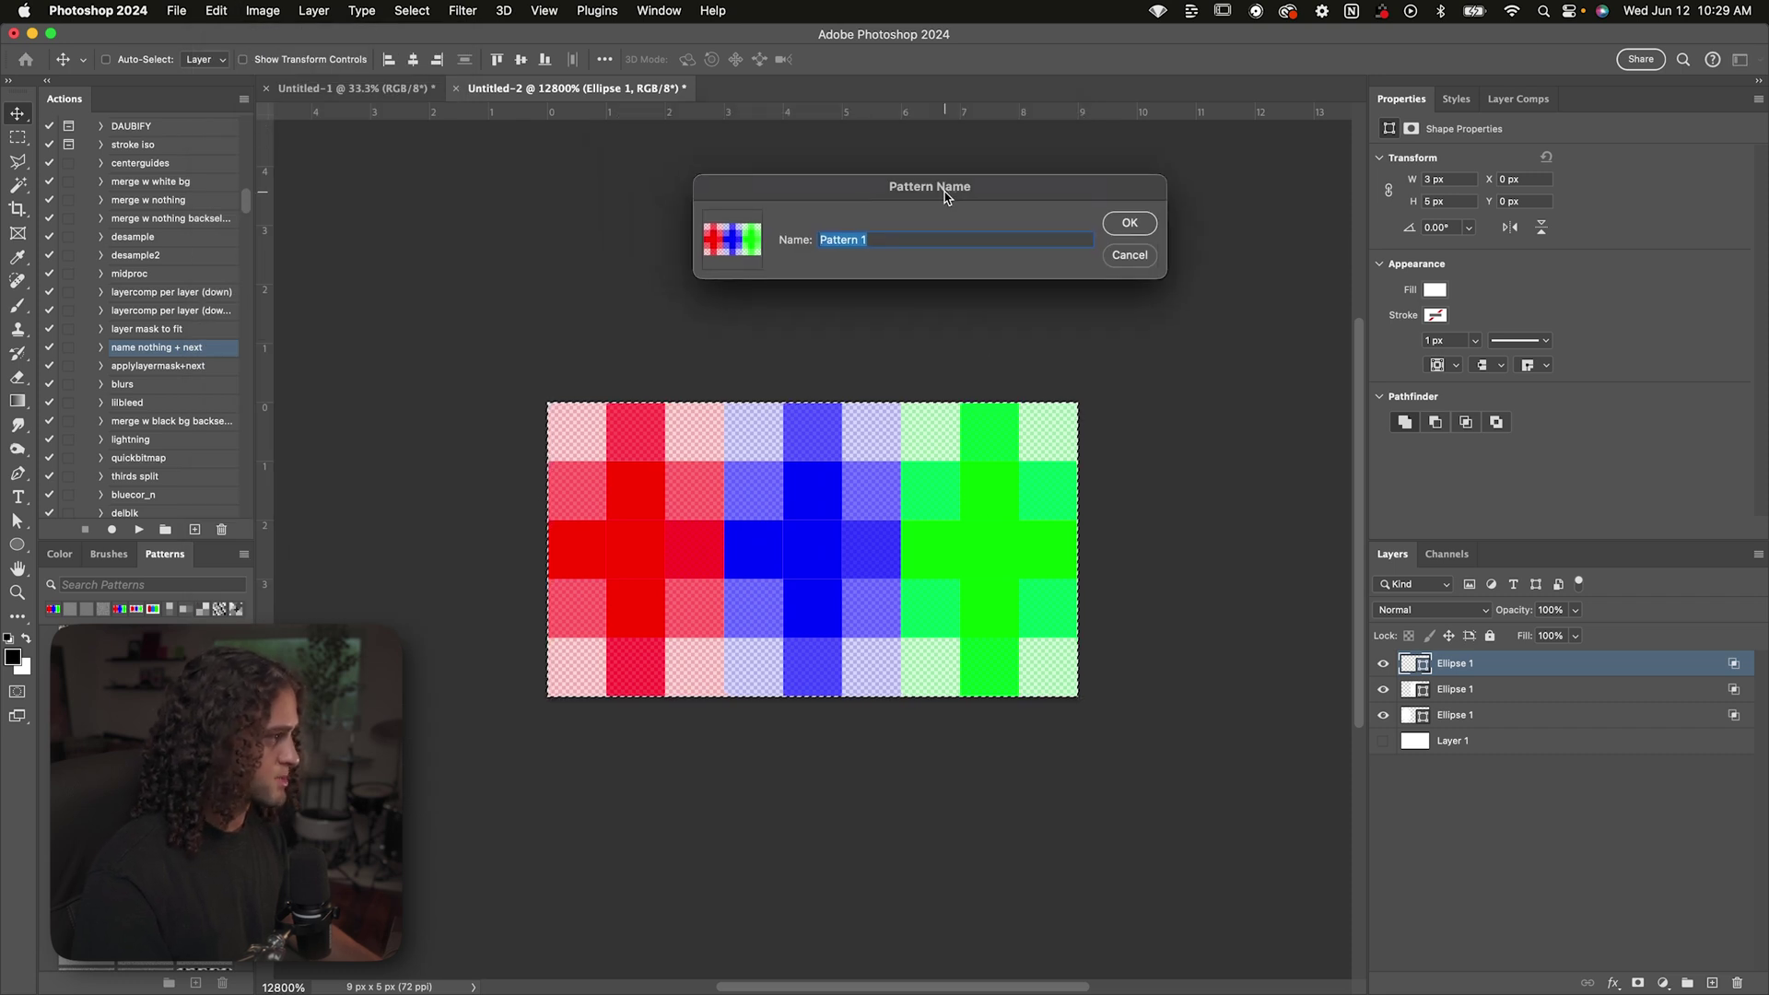
{"action": "type", "text": "RGBs"}
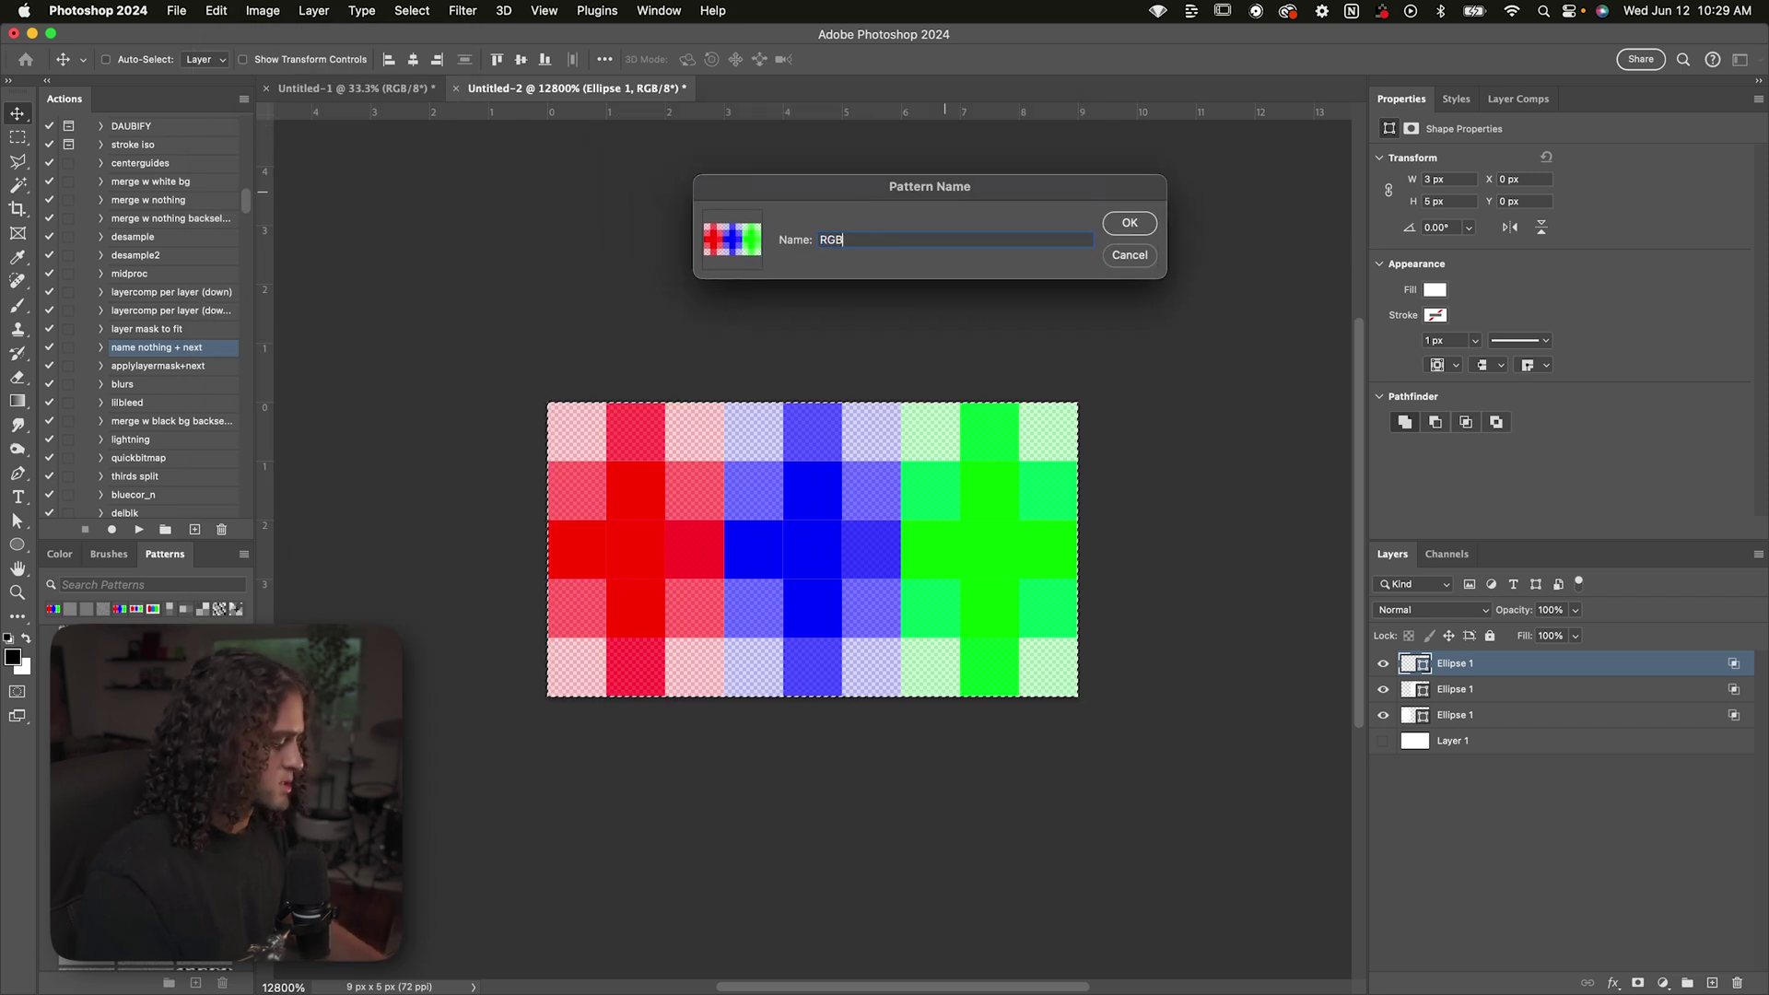
{"action": "key", "text": "Return"}
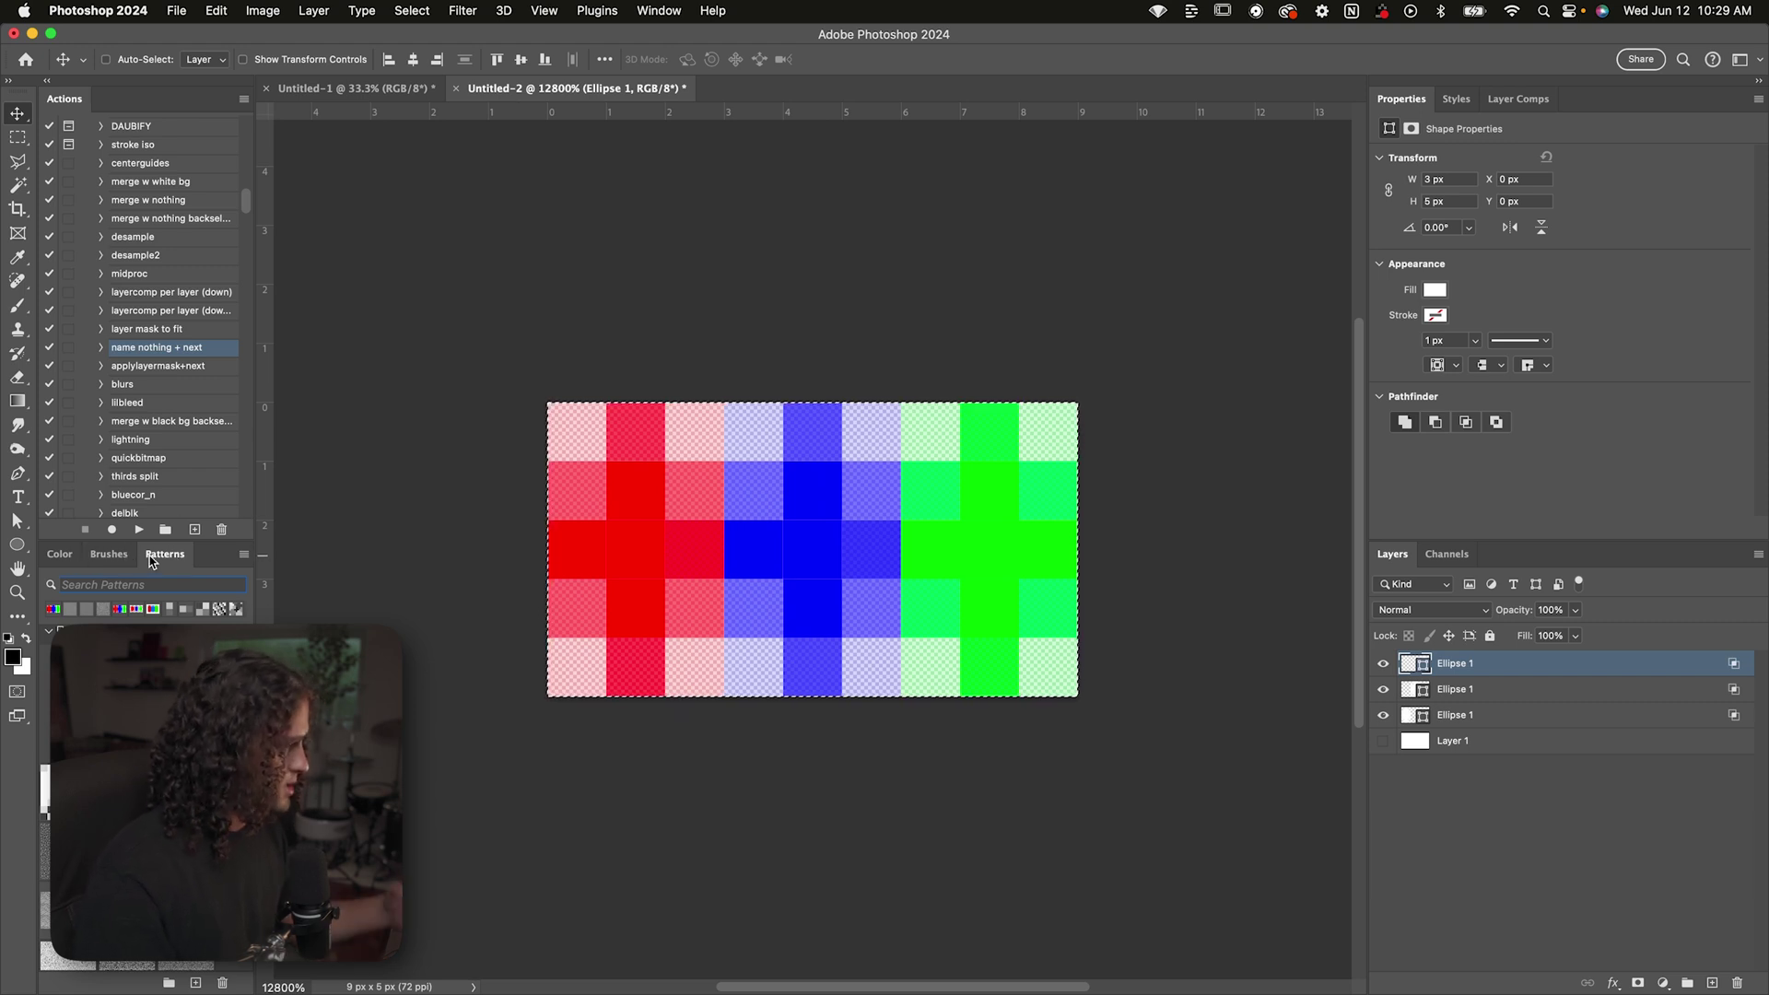
Examine the saved pixel patterns in the RGB pattern group
{"action": "mouse_move", "coordinate": [152, 562]}
{"action": "left_mouse_down"}
{"action": "mouse_move", "coordinate": [607, 495]}
{"action": "mouse_move", "coordinate": [677, 392]}
{"action": "mouse_move", "coordinate": [798, 354]}
{"action": "left_mouse_up"}
{"action": "scroll", "coordinate": [876, 623], "scroll_direction": "down", "scroll_amount": 10}
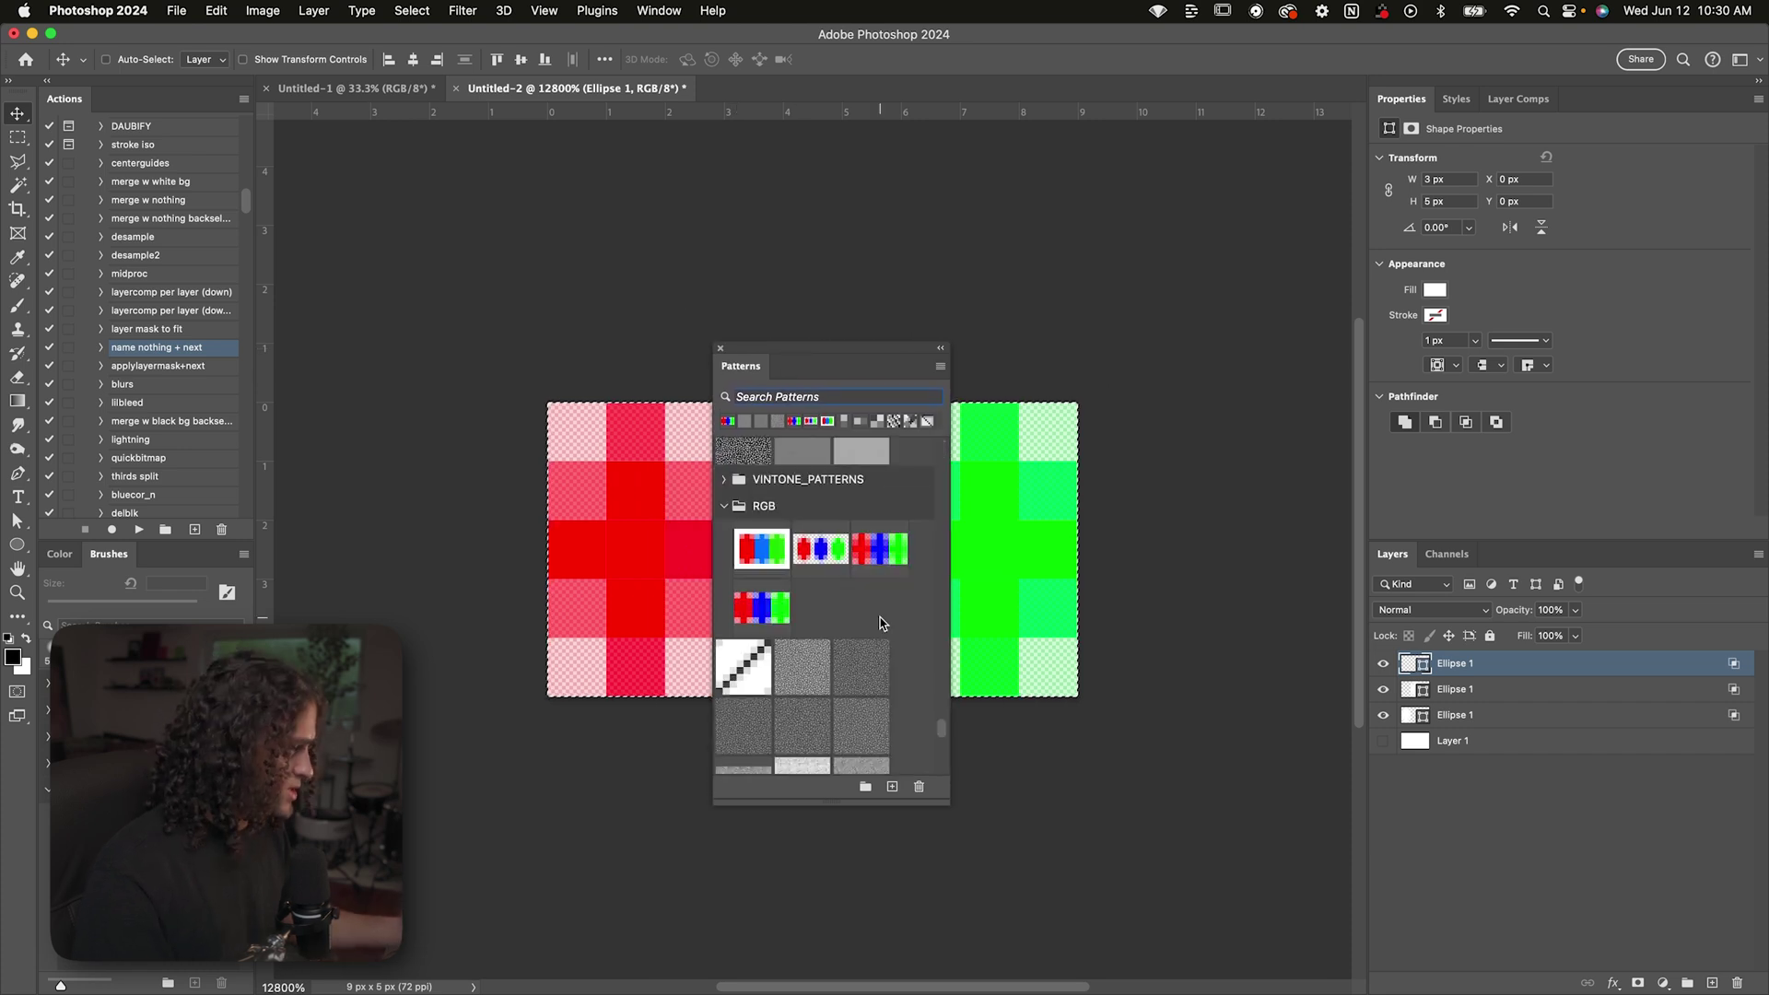
{"action": "left_click_drag", "start_coordinate": [837, 360], "coordinate": [882, 259]}
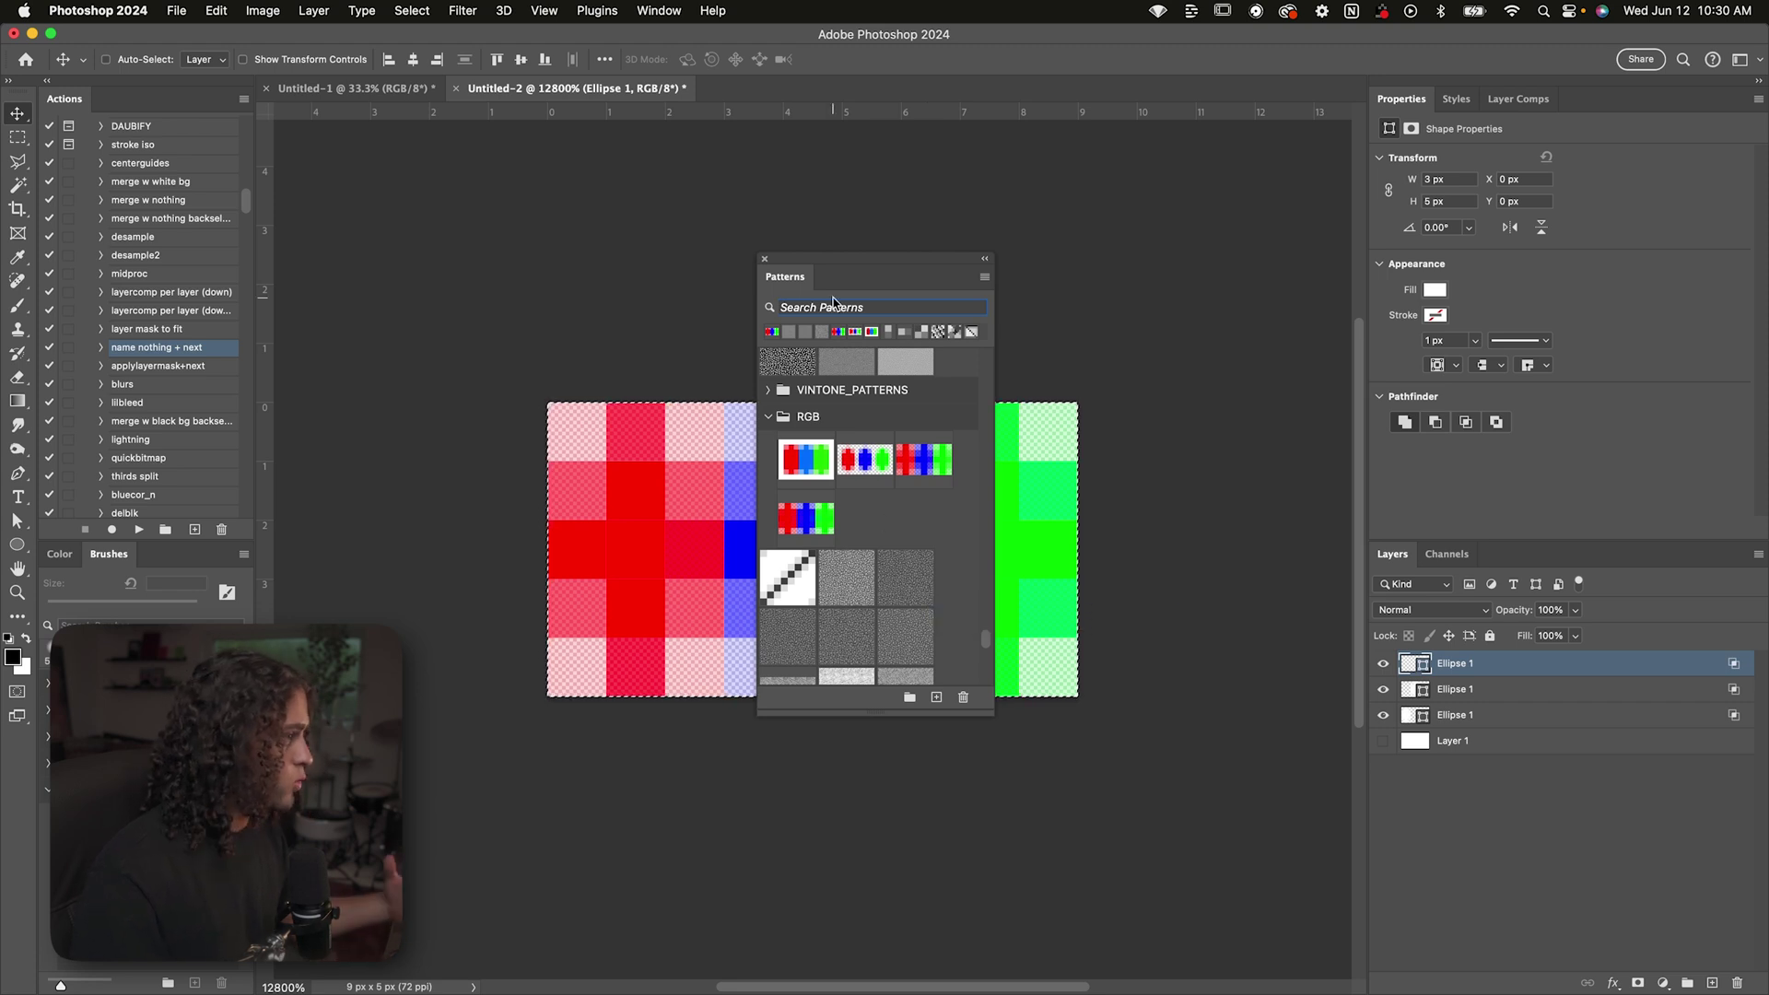
{"action": "left_click", "coordinate": [669, 11]}
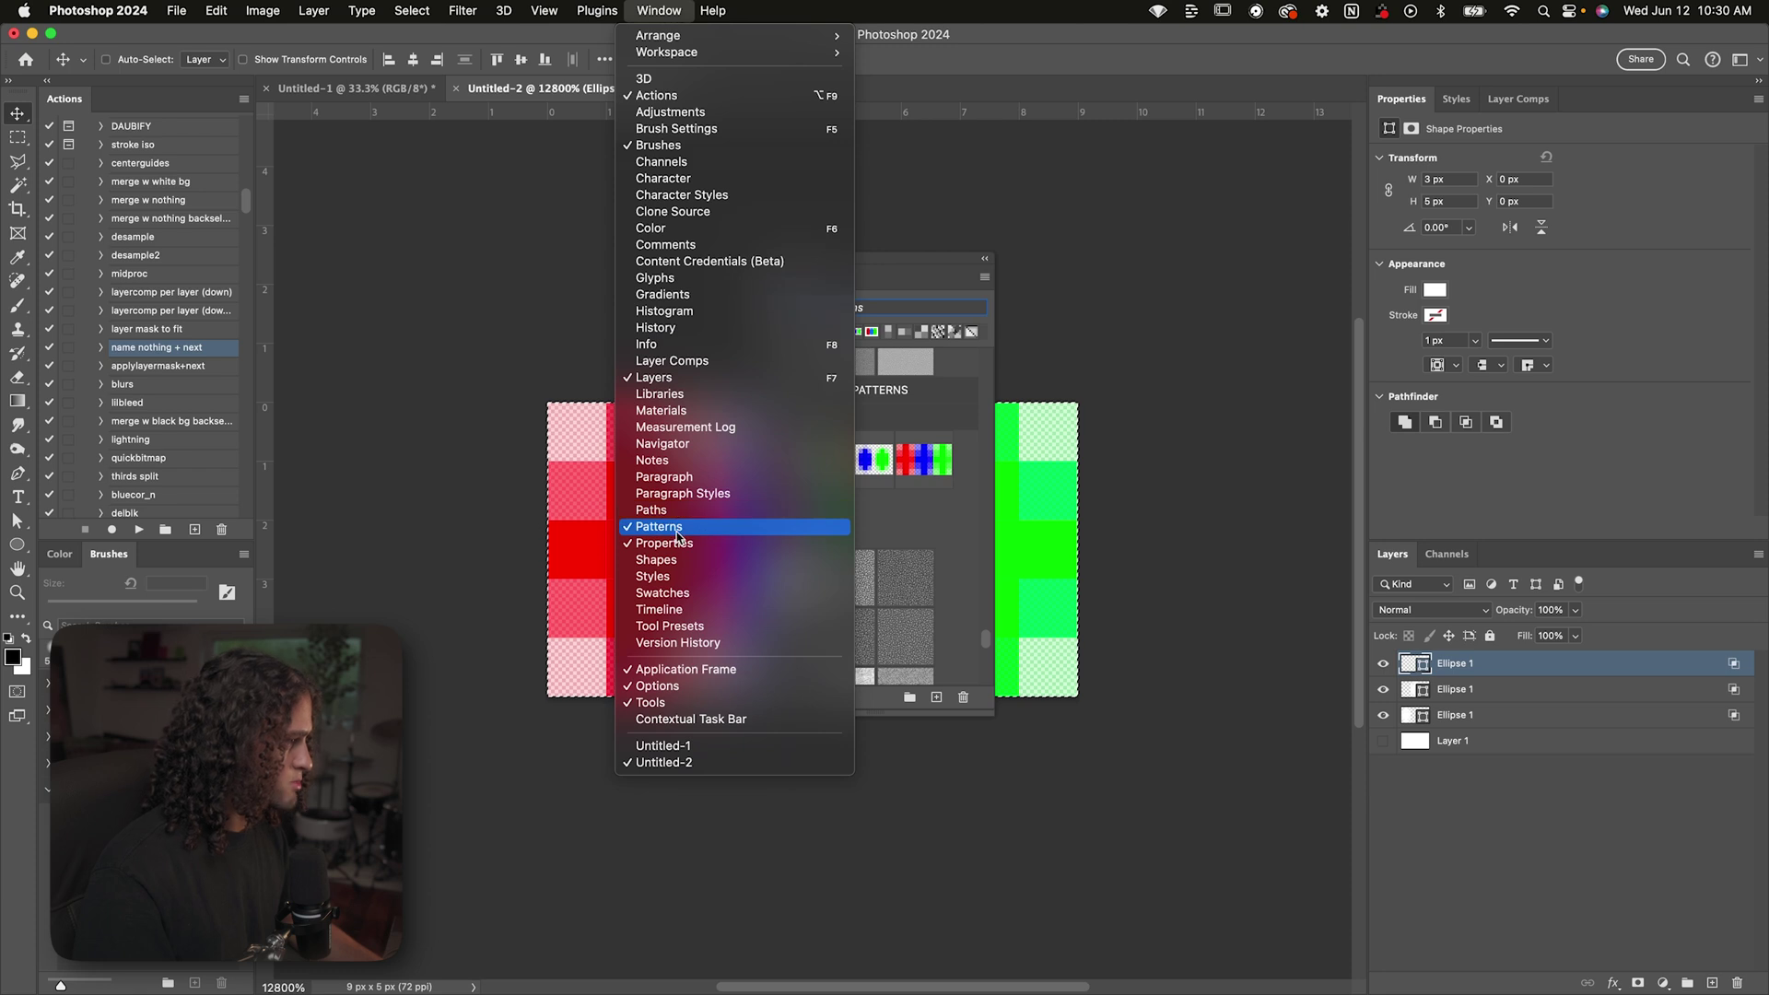
{"action": "left_click", "coordinate": [899, 276]}
{"action": "left_click_drag", "start_coordinate": [899, 277], "coordinate": [982, 312]}
{"action": "mouse_move", "coordinate": [875, 319]}
{"action": "left_mouse_down"}
{"action": "mouse_move", "coordinate": [138, 557]}
{"action": "mouse_move", "coordinate": [156, 554]}
{"action": "left_mouse_up"}
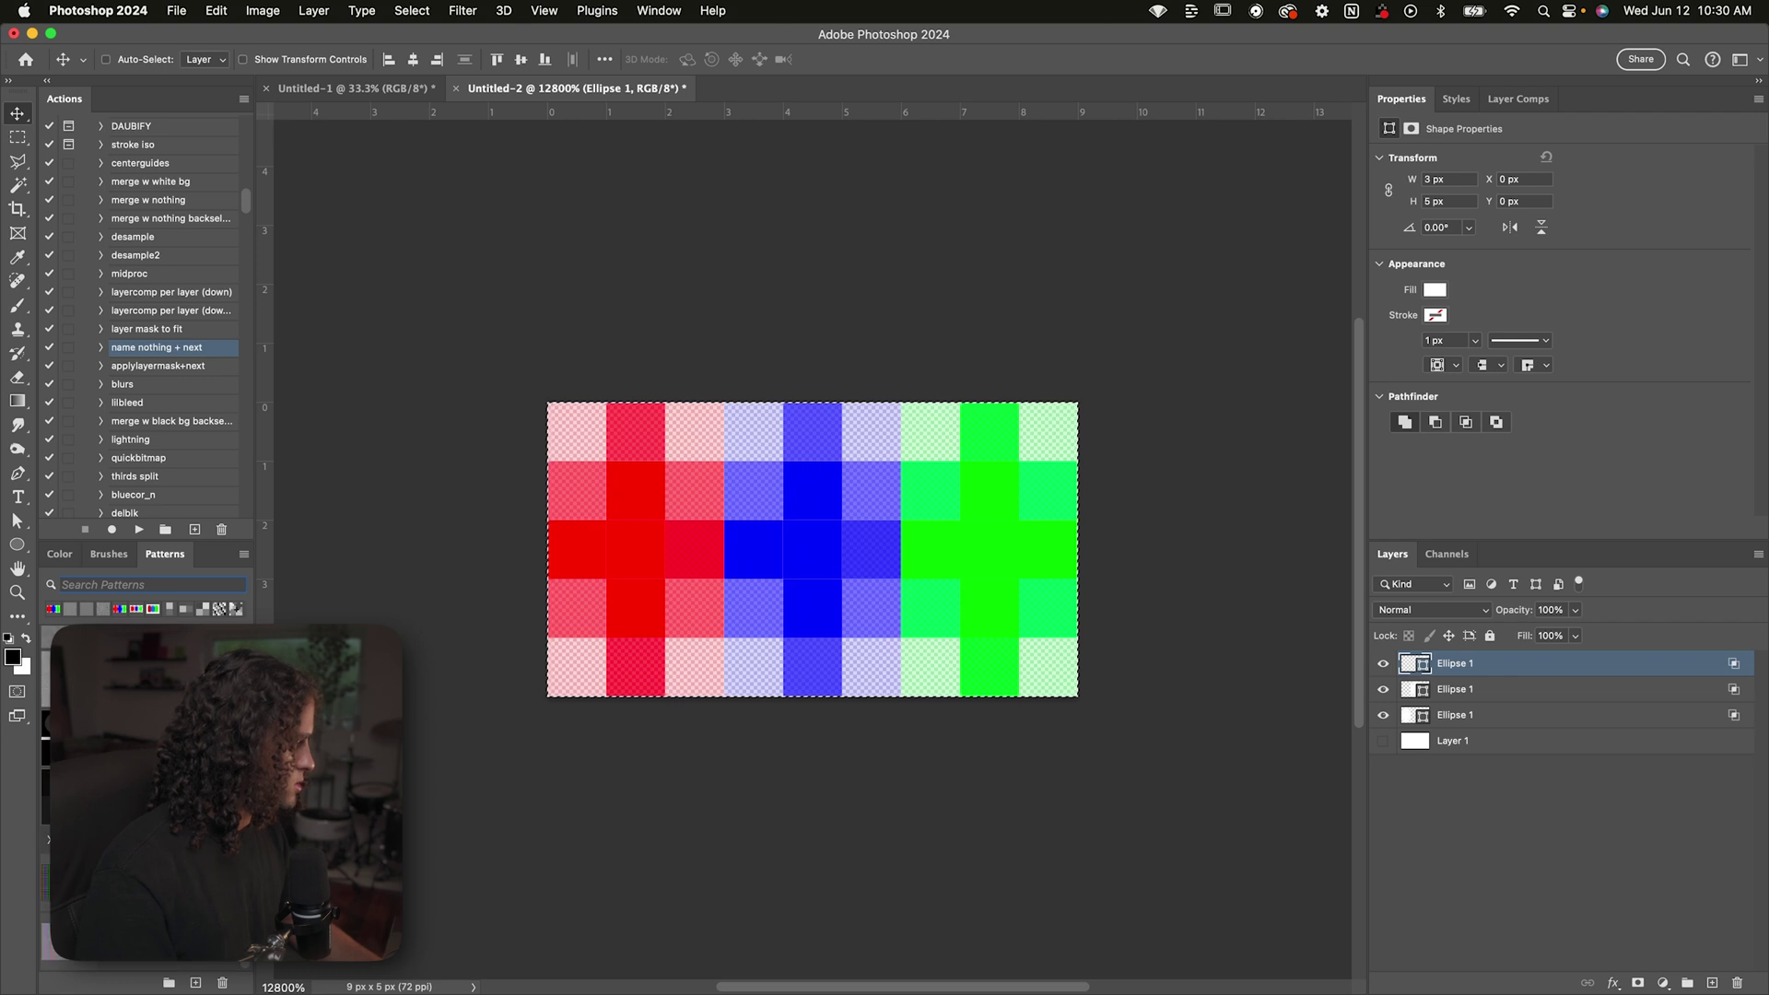
Add a new layer above the black background in Untitled-1 and convert it to a smart object
{"action": "left_click", "coordinate": [373, 88]}
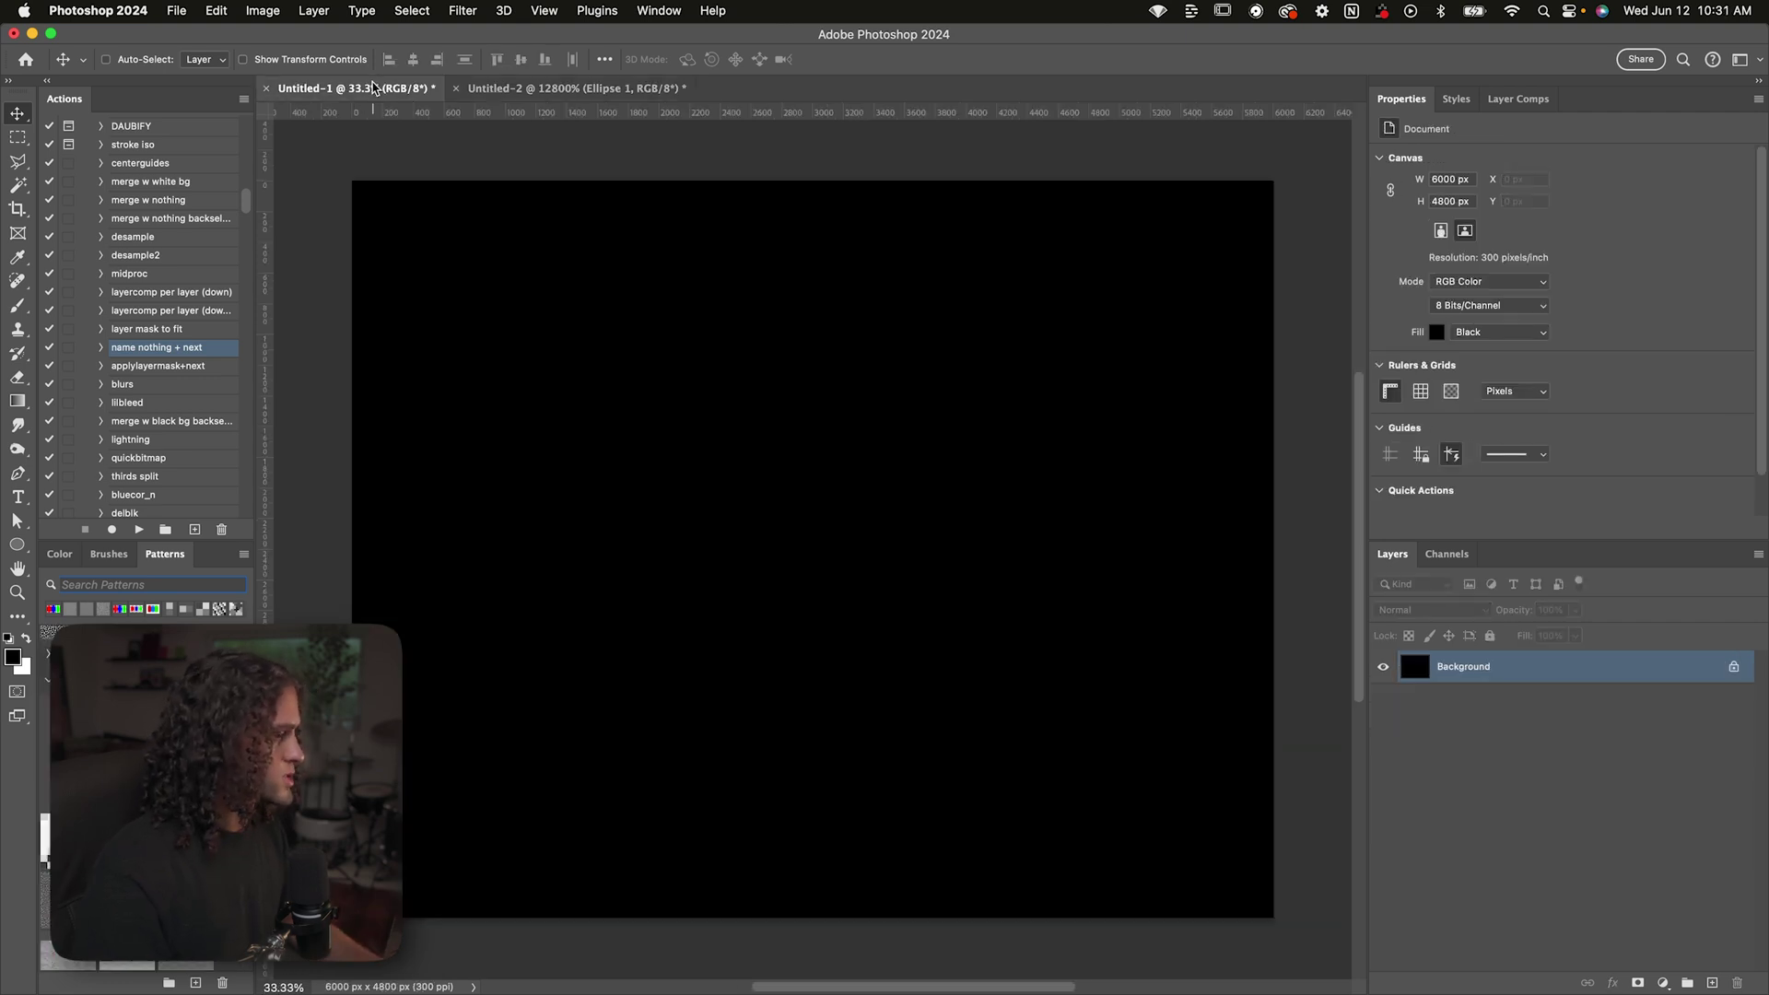
{"action": "left_click", "coordinate": [1713, 982]}
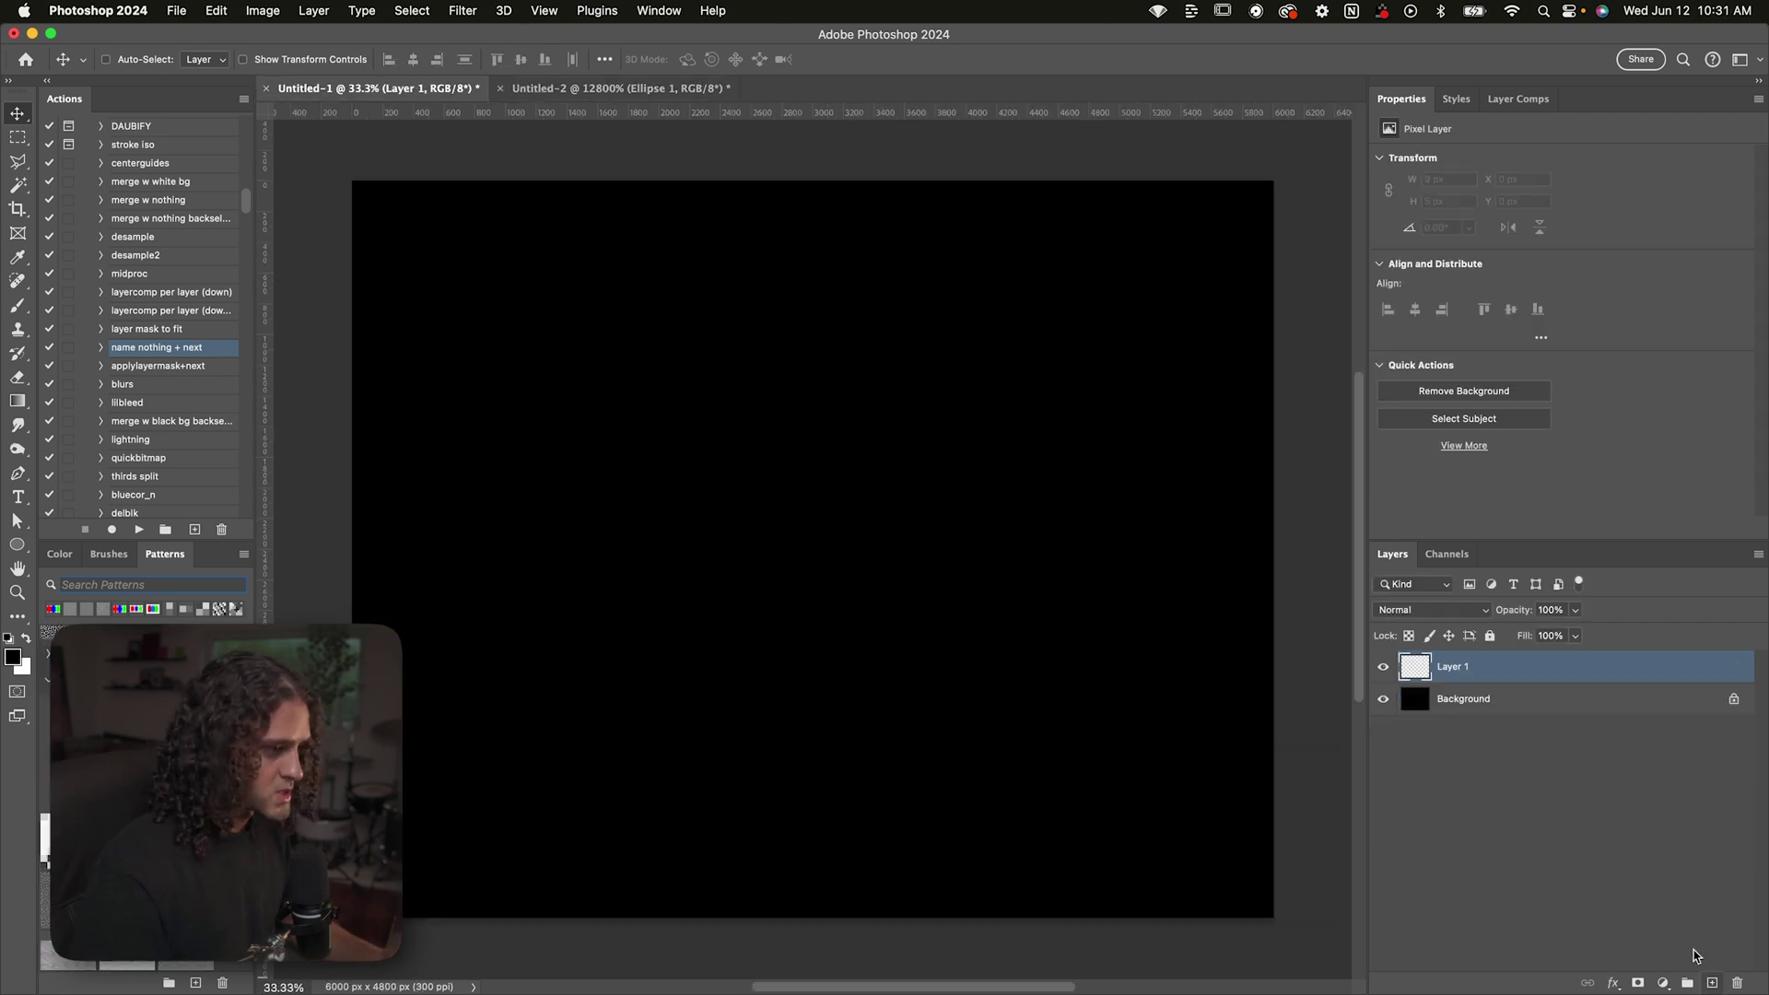
{"action": "right_click", "coordinate": [1499, 678]}
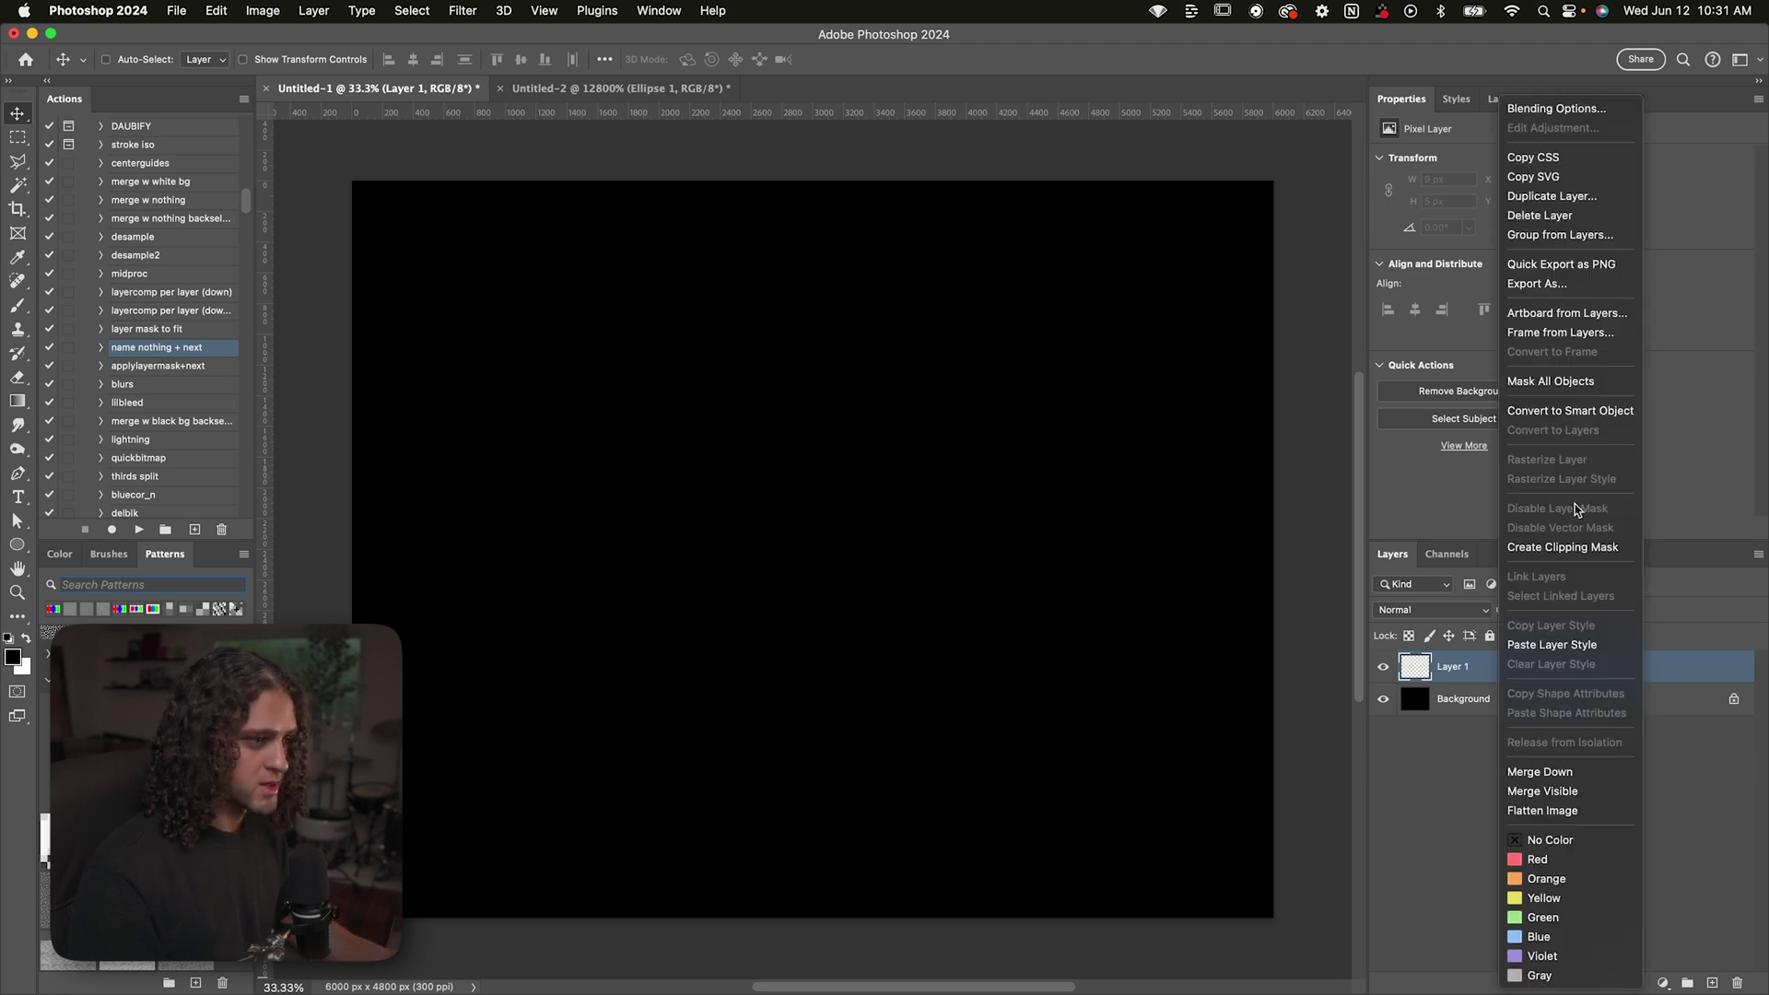
{"action": "left_click", "coordinate": [1571, 410]}
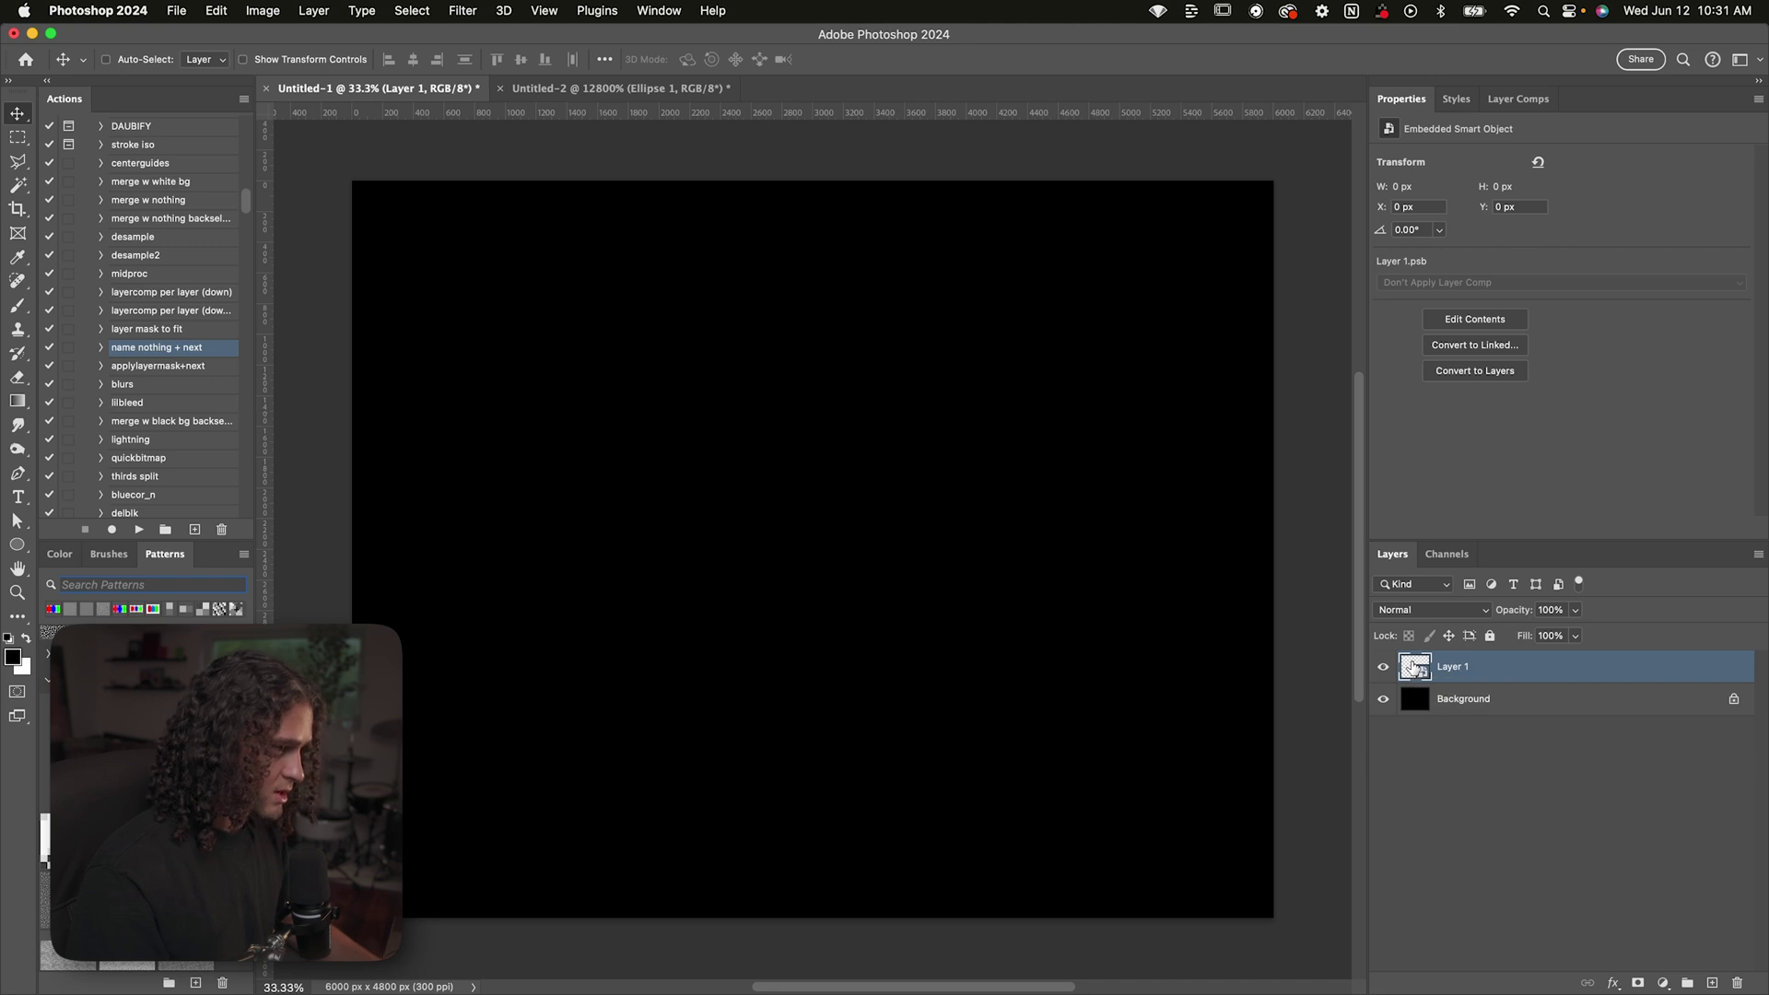
Open the smart object's contents and fill its layer with black
{"action": "double_click", "coordinate": [1414, 668]}
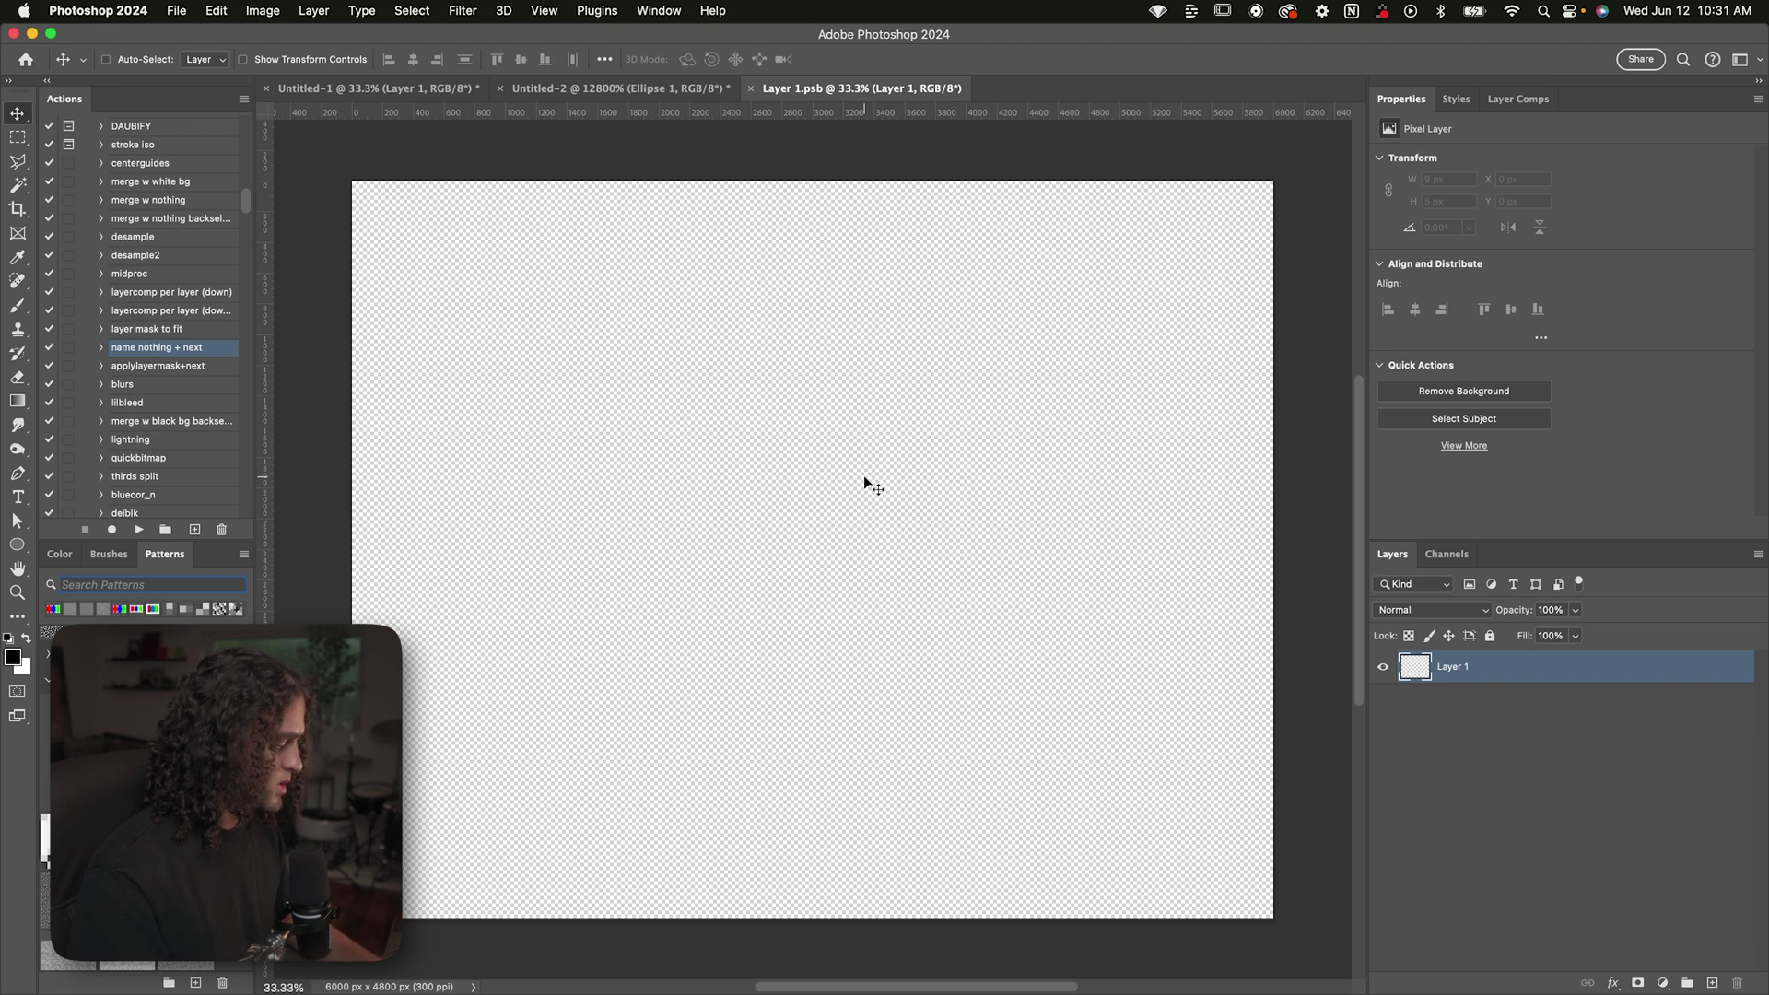
{"action": "key", "text": "alt+BackSpace"}
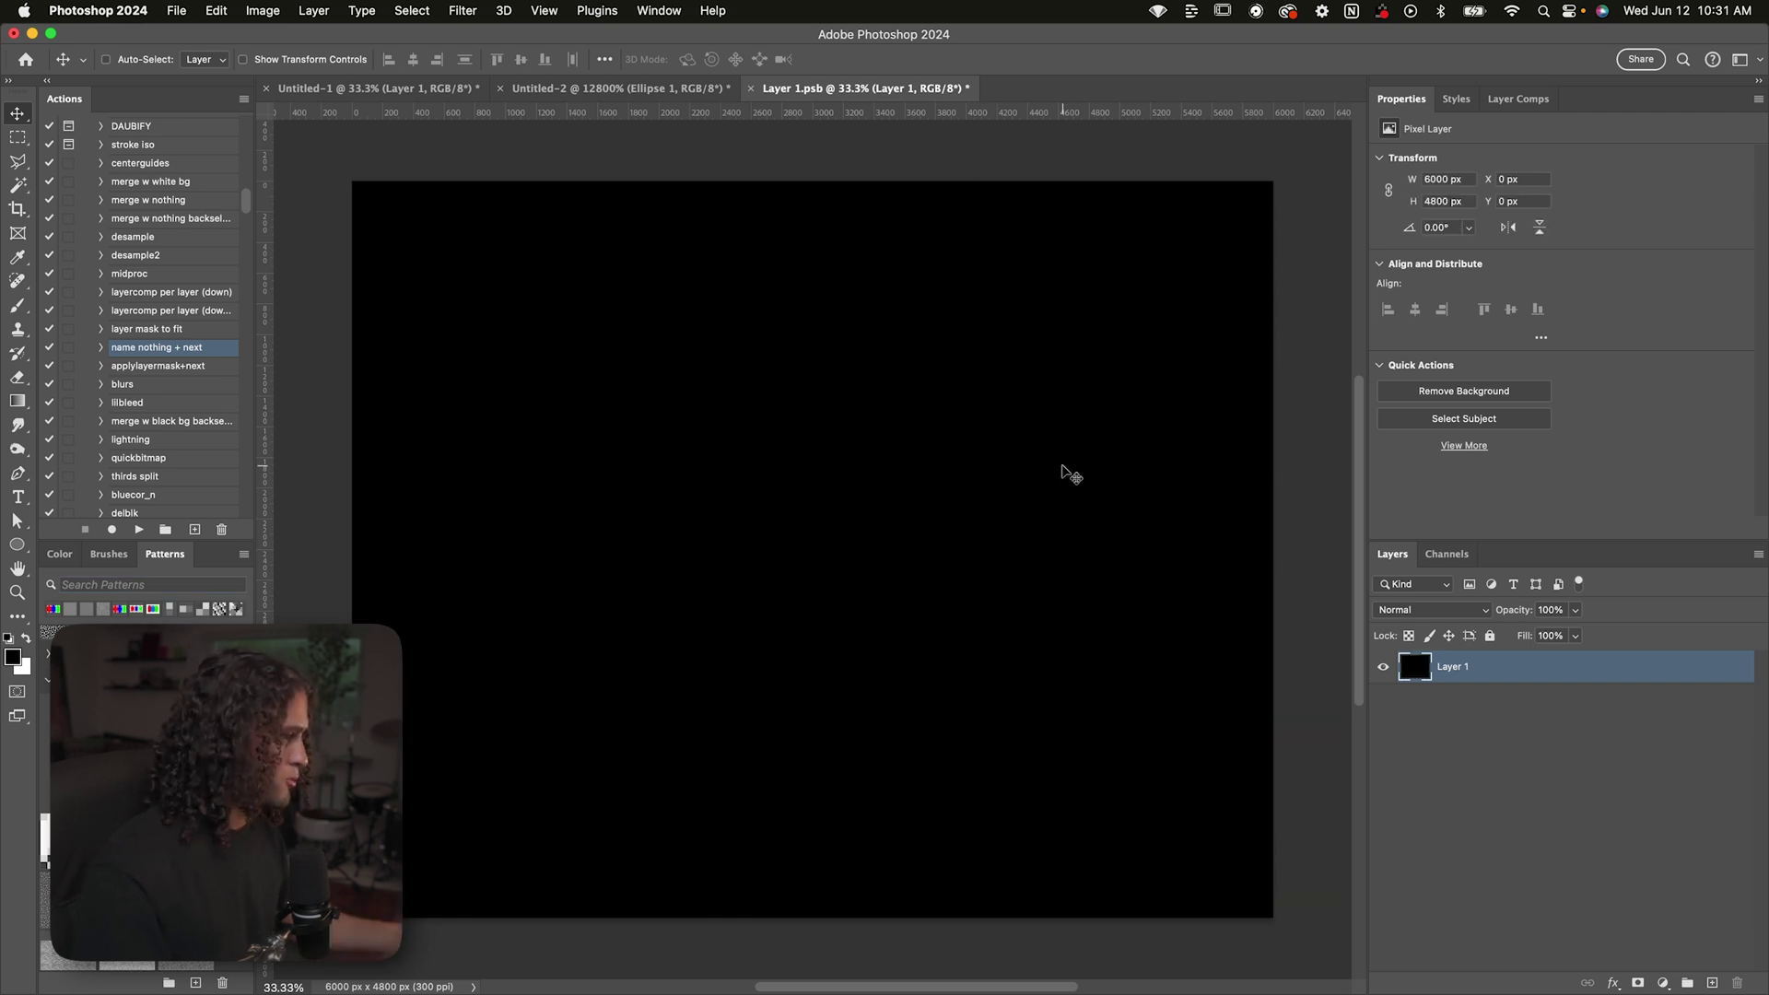
Add the white text "VHS" in the middle of the canvas, enlarged to about 357 pt
{"action": "key", "text": "t"}
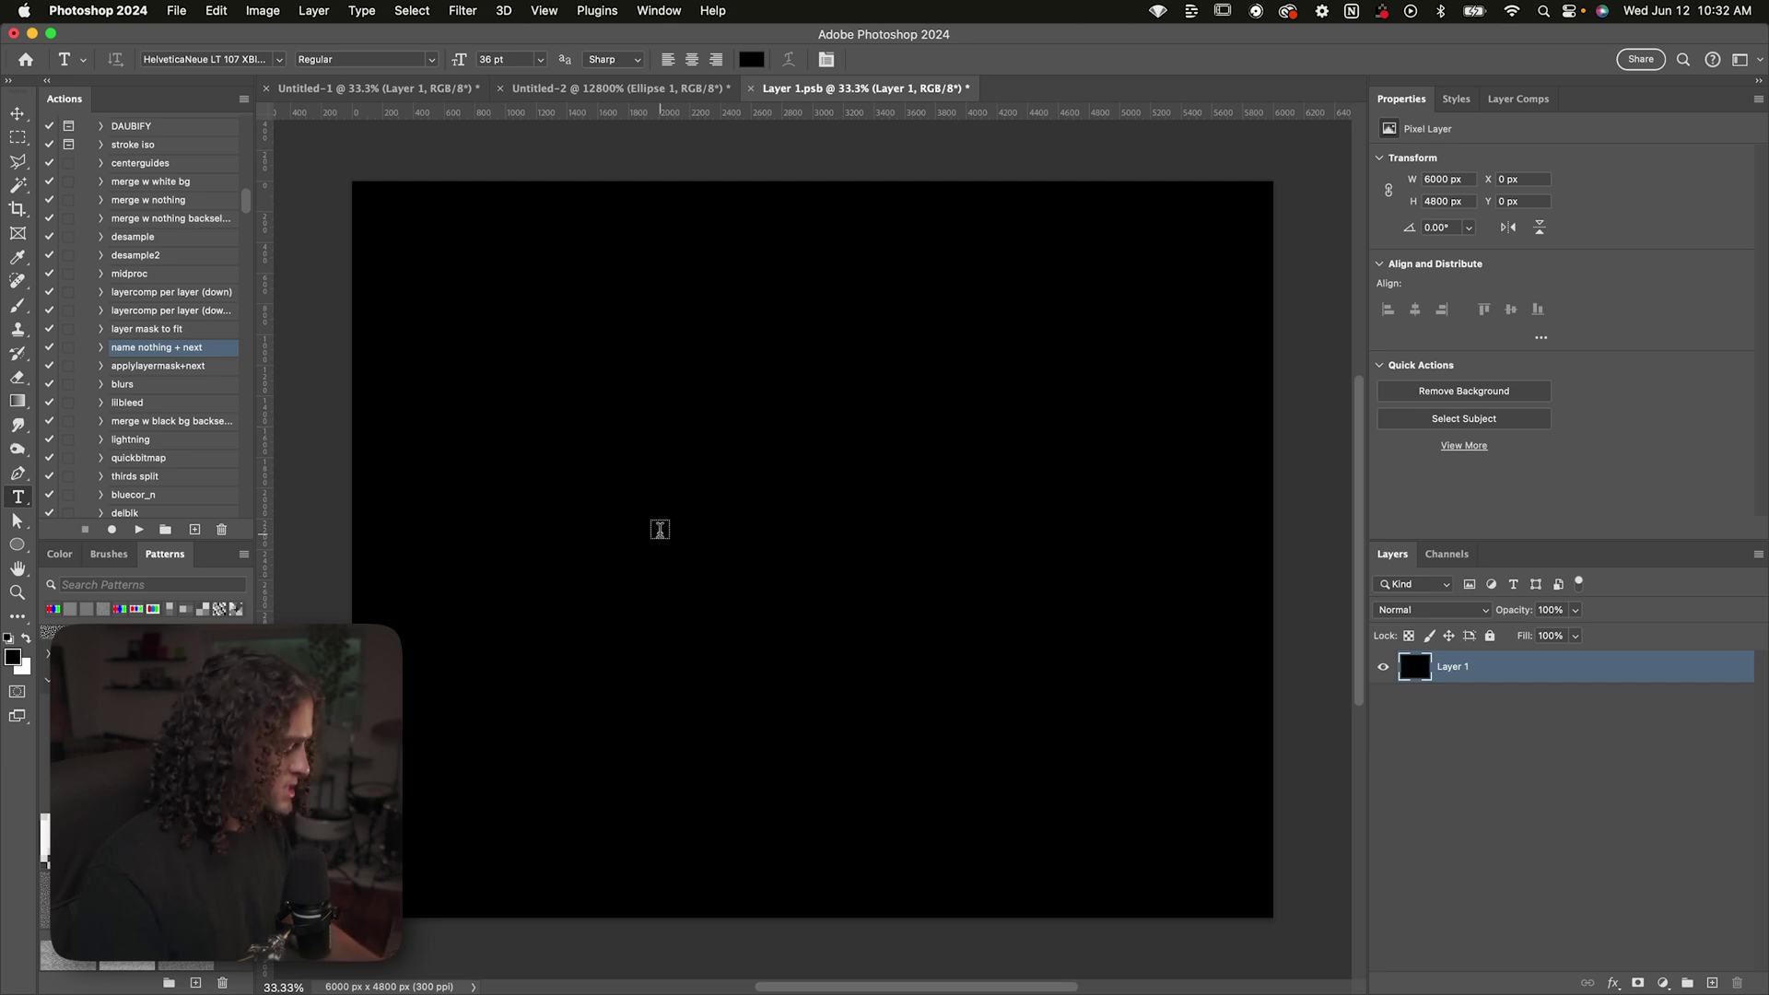
{"action": "left_click", "coordinate": [659, 529]}
{"action": "type", "text": "vhs"}
{"action": "left_click_drag", "start_coordinate": [697, 539], "coordinate": [987, 651]}
{"action": "key", "text": "Return"}
{"action": "key", "text": "super+t"}
{"action": "key", "text": "Return"}
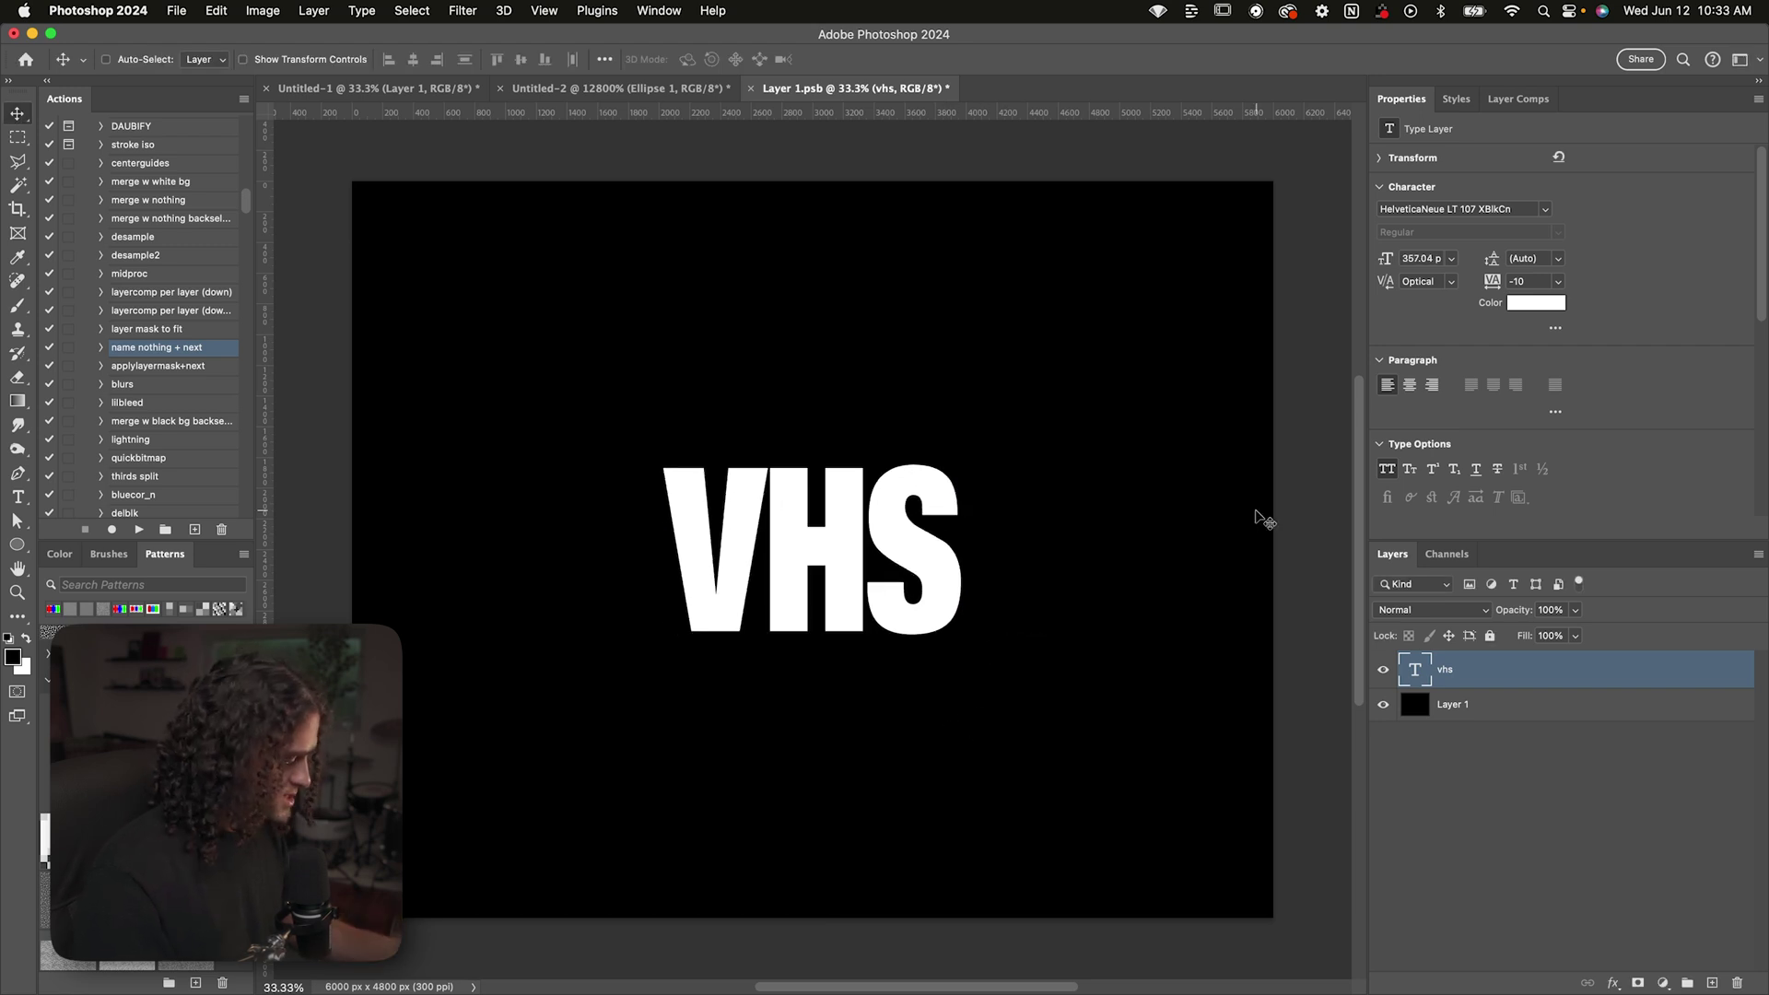
Set the VHS text layer's fill to 0% and add a drop shadow reset to its default settings
{"action": "left_click", "coordinate": [1576, 638]}
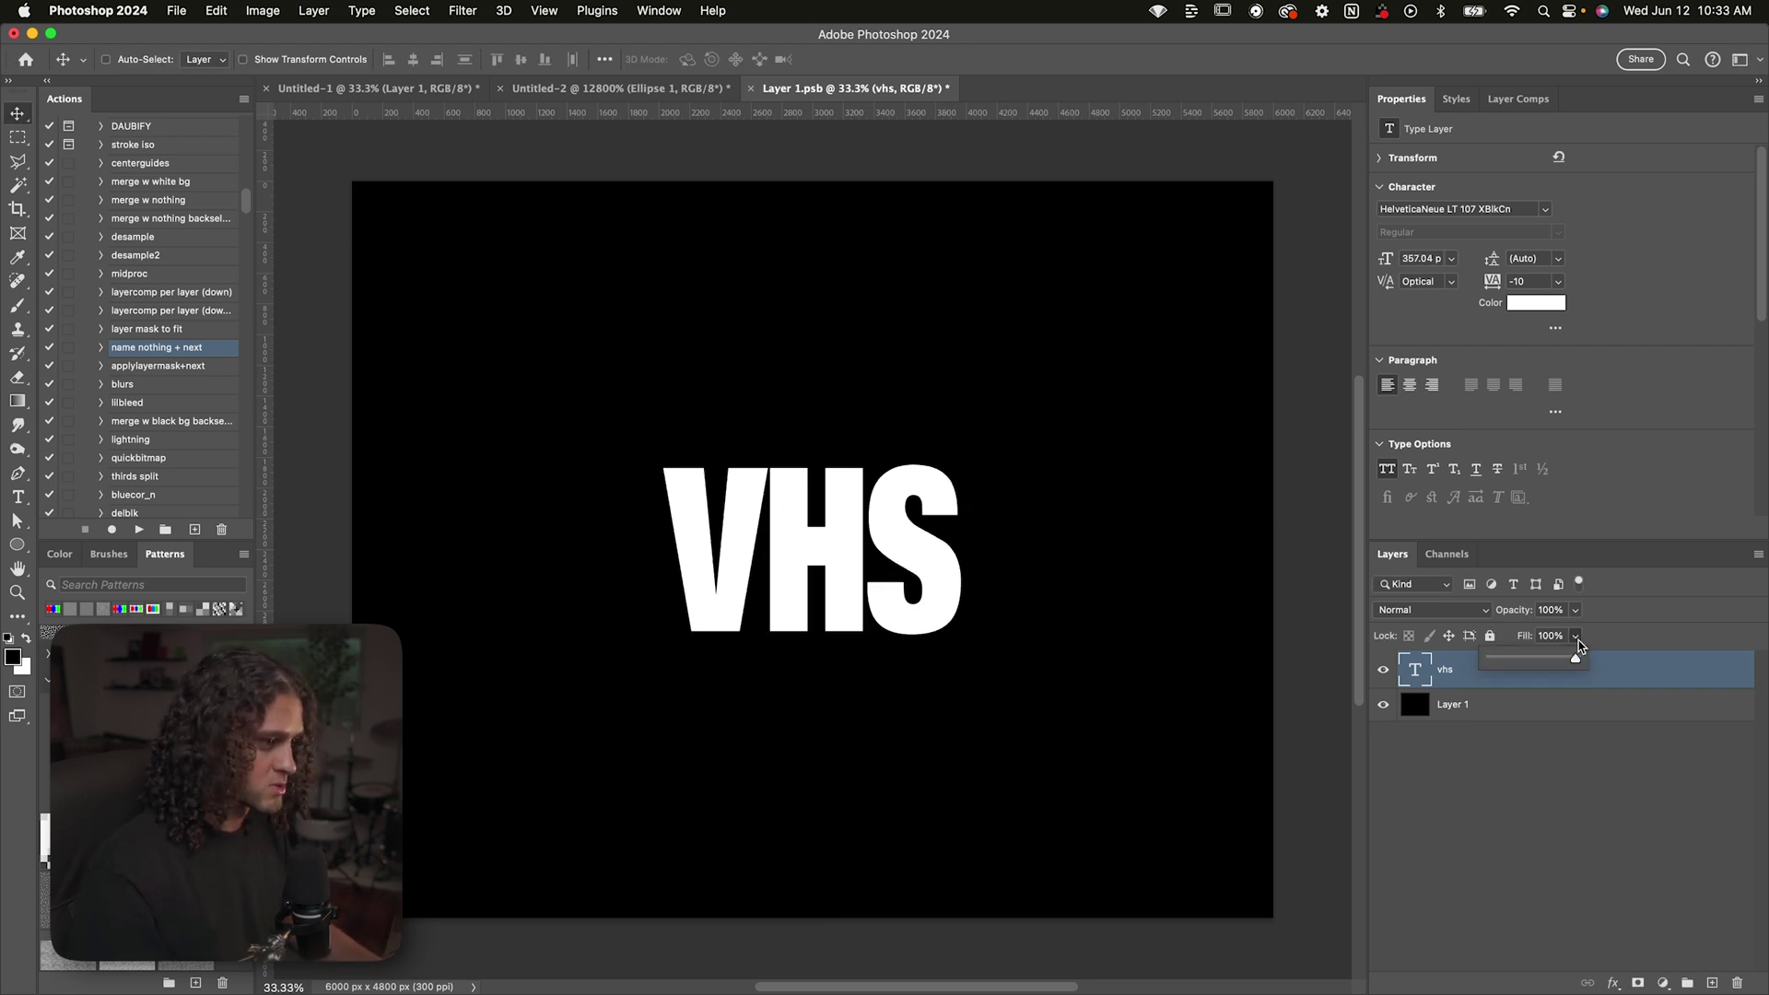
{"action": "left_click_drag", "start_coordinate": [1553, 662], "coordinate": [1439, 662]}
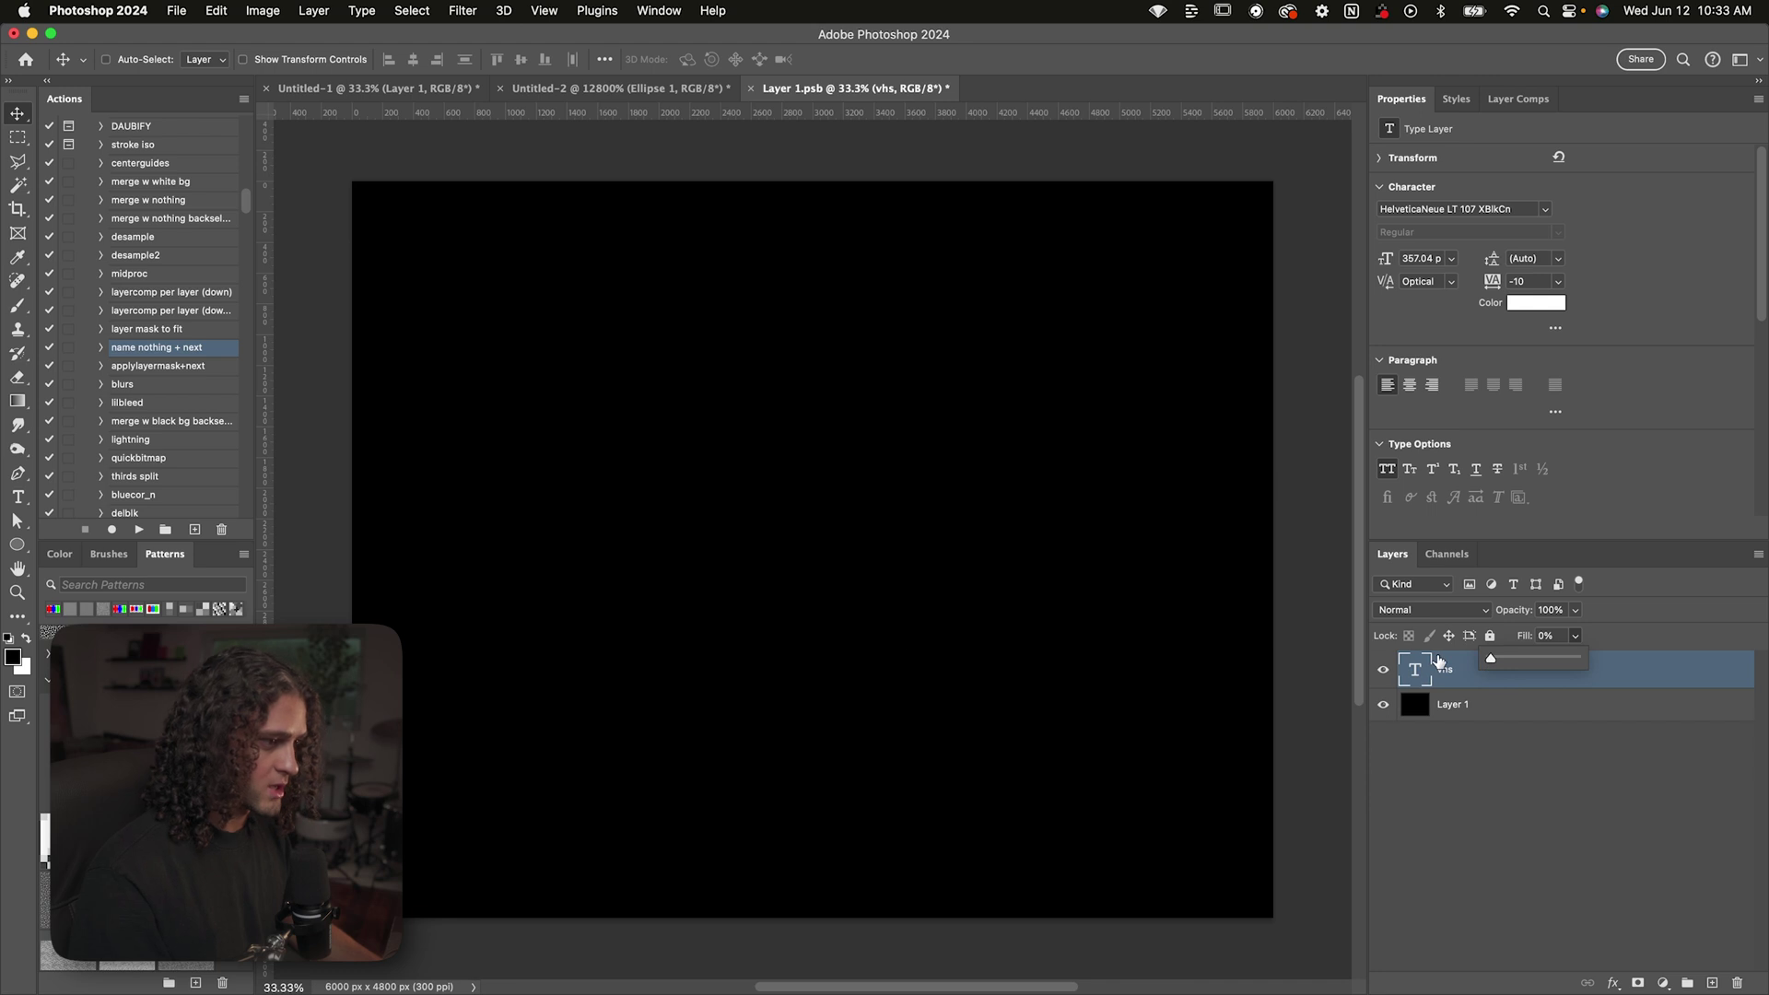
{"action": "double_click", "coordinate": [1628, 678]}
{"action": "scroll", "coordinate": [946, 450], "scroll_direction": "down", "scroll_amount": 1}
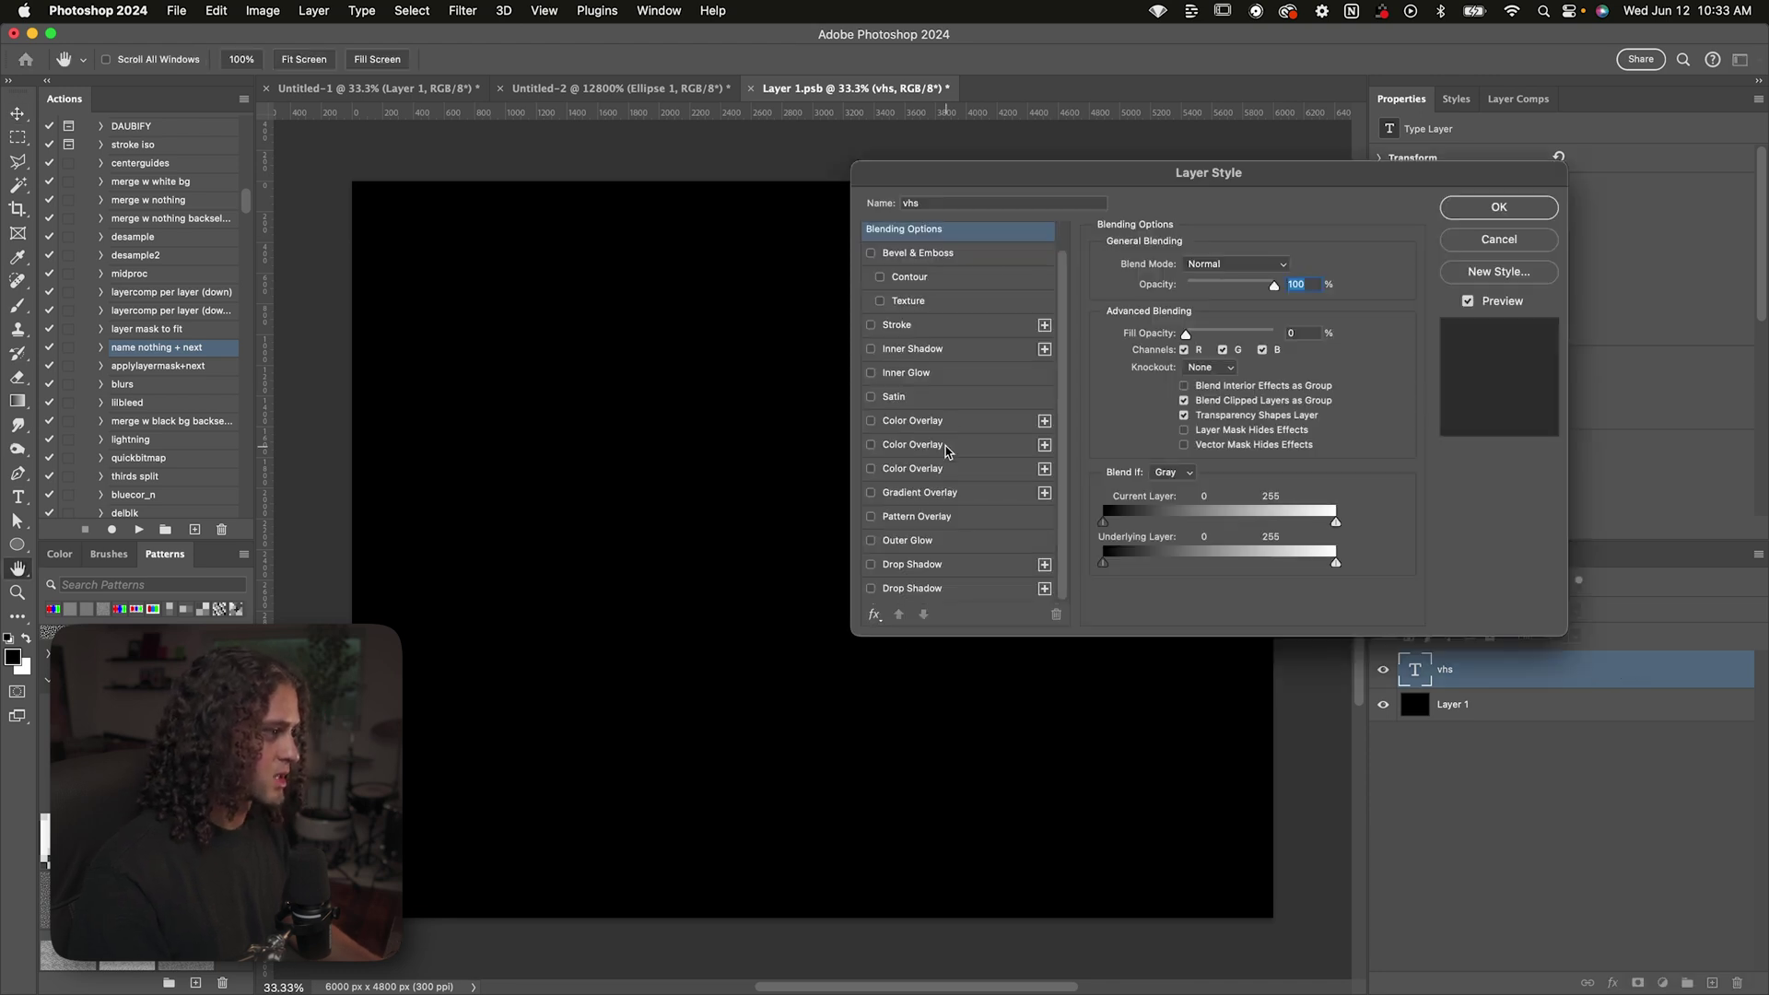
{"action": "left_click", "coordinate": [929, 565]}
{"action": "left_click", "coordinate": [1295, 518]}
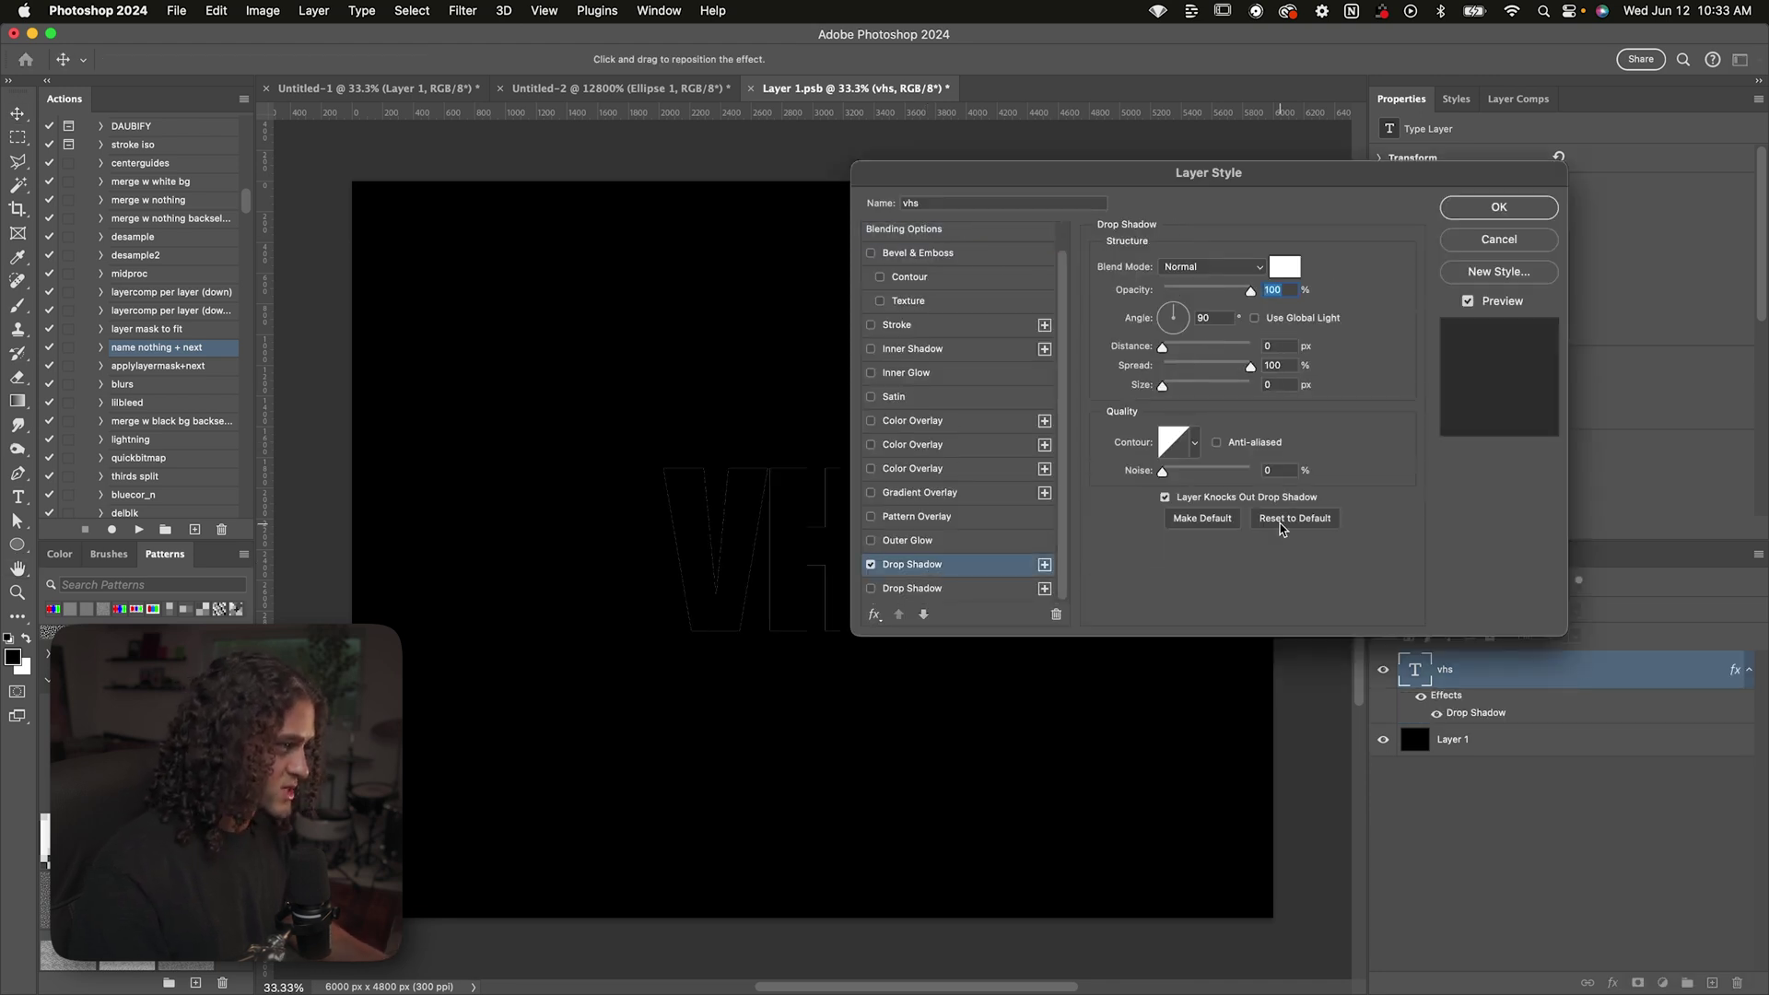
Set the text's drop shadow to 0% spread and 20 px size, with Layer Knocks Out Drop Shadow turned off
{"action": "left_click_drag", "start_coordinate": [1191, 181], "coordinate": [1263, 191]}
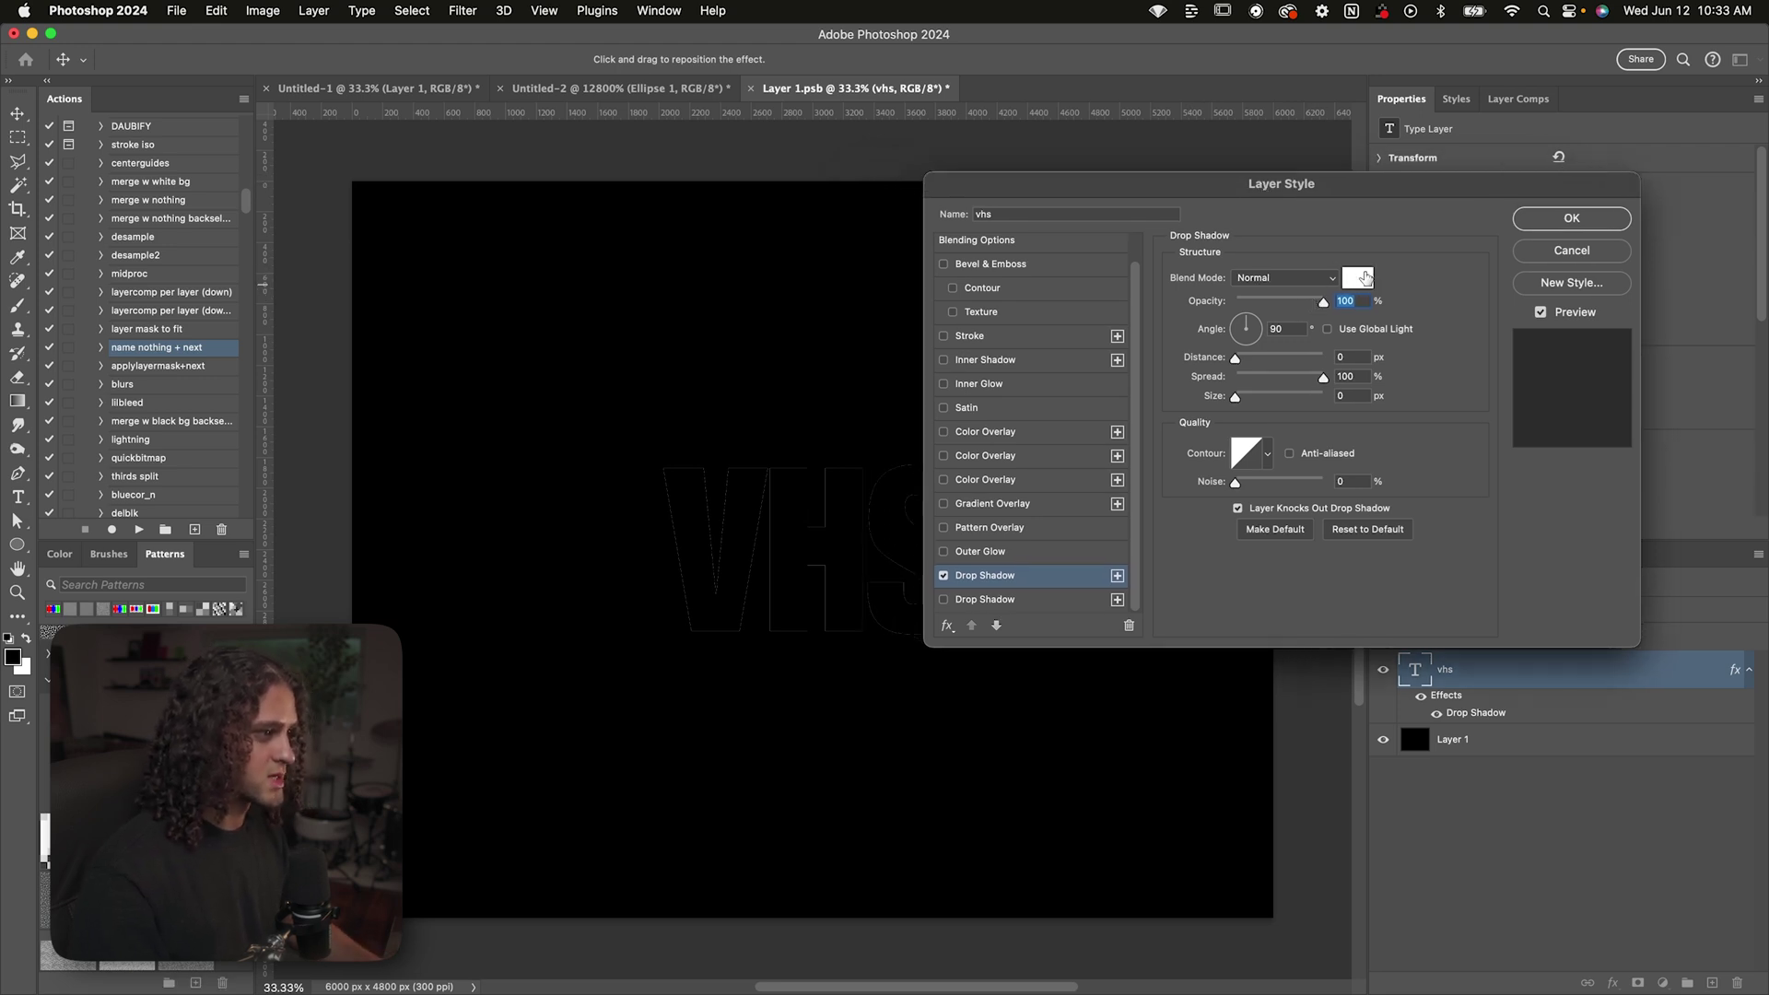
{"action": "left_click_drag", "start_coordinate": [1324, 378], "coordinate": [1215, 383]}
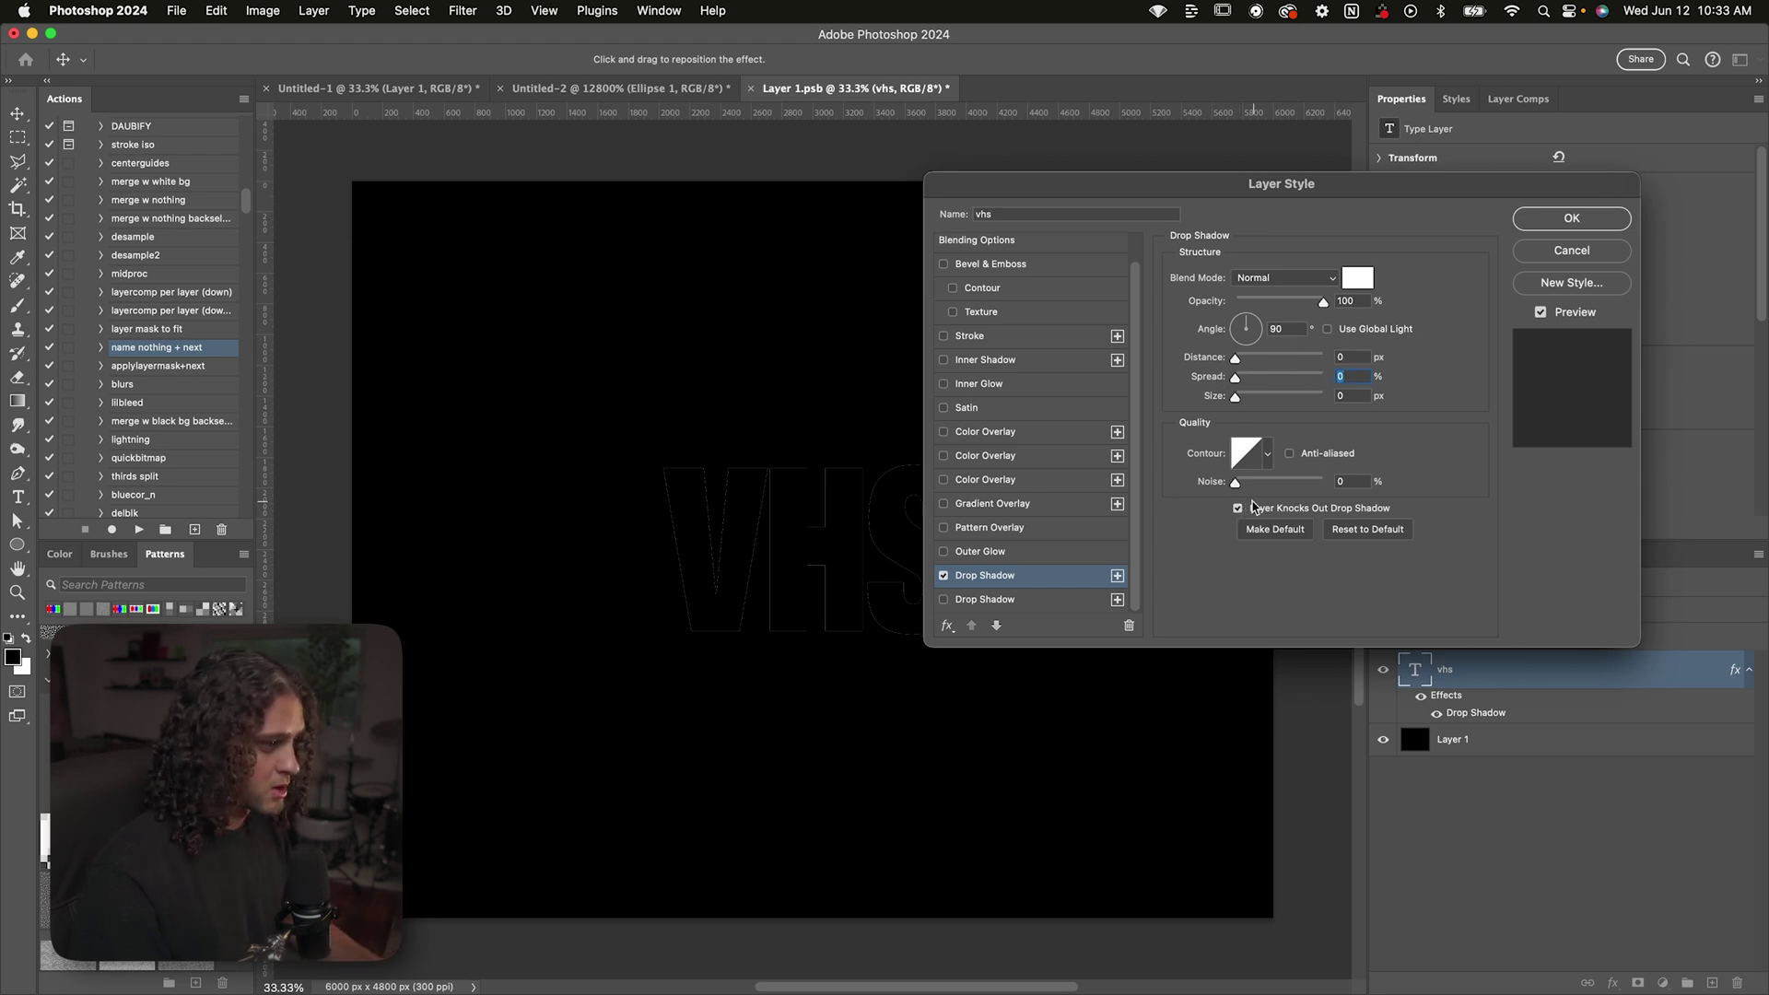
{"action": "left_click", "coordinate": [1239, 509]}
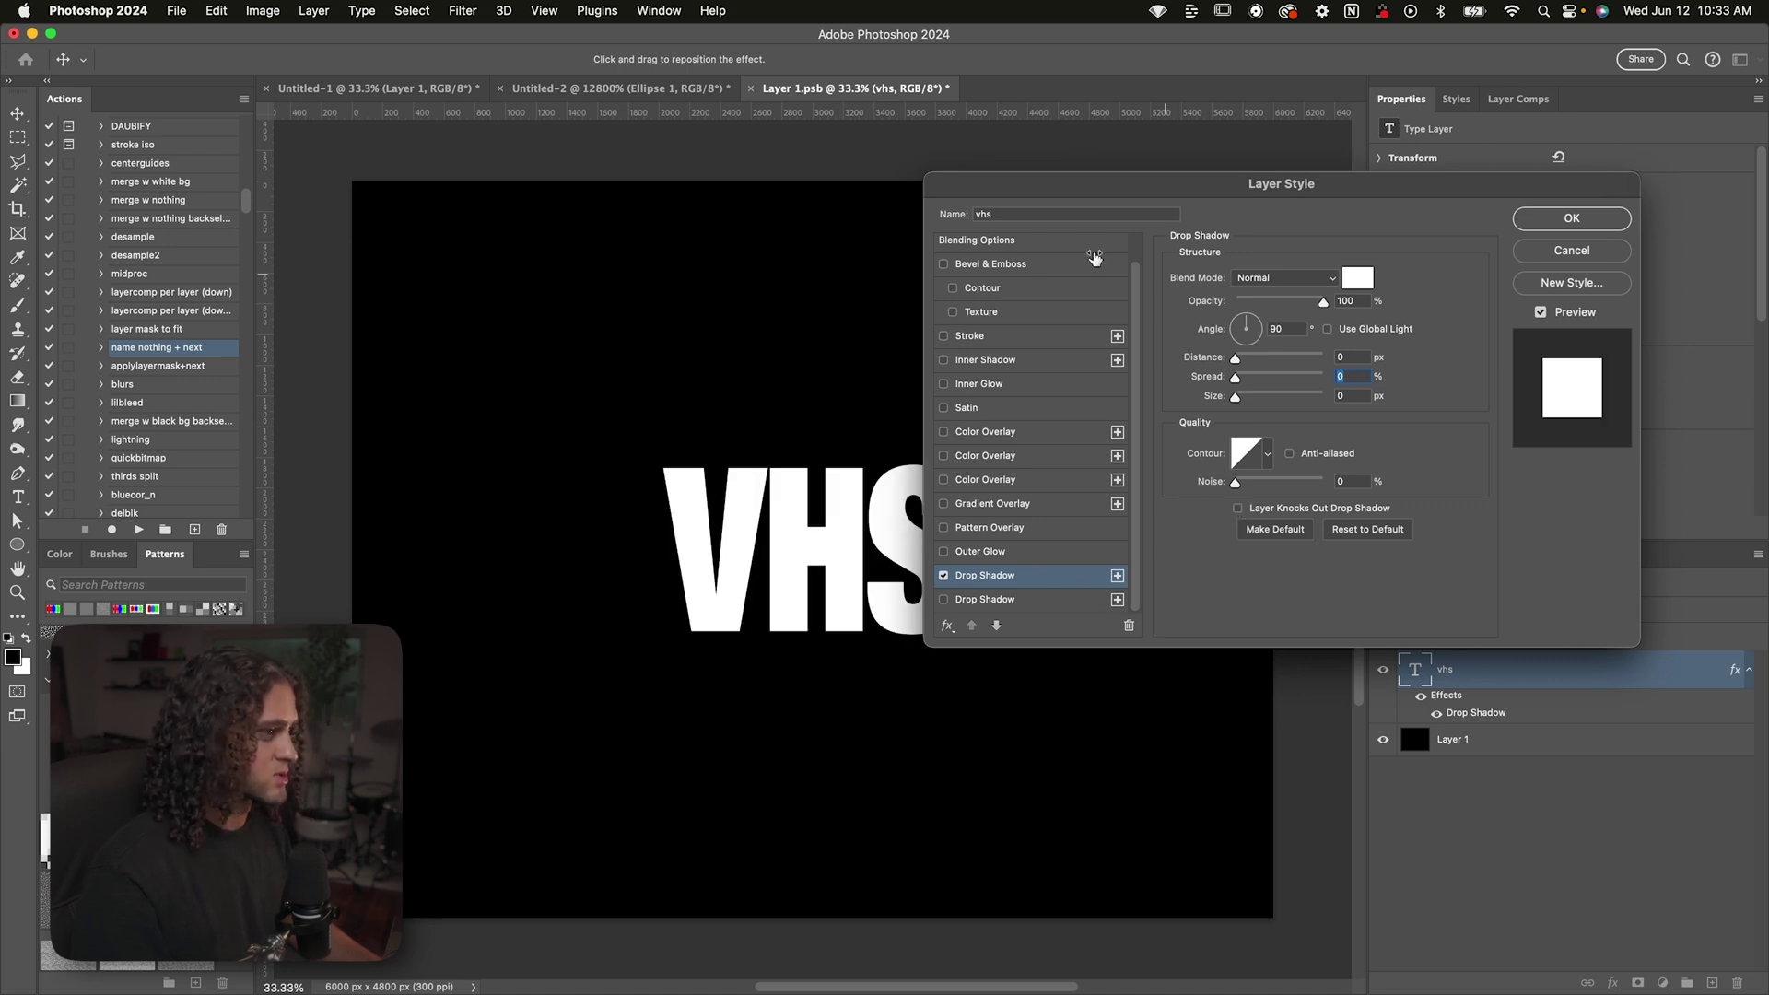
{"action": "mouse_move", "coordinate": [1239, 403]}
{"action": "left_mouse_down"}
{"action": "mouse_move", "coordinate": [1288, 399]}
{"action": "mouse_move", "coordinate": [1237, 400]}
{"action": "mouse_move", "coordinate": [1253, 400]}
{"action": "left_mouse_up"}
{"action": "type", "text": "20"}
{"action": "left_click", "coordinate": [1537, 224]}
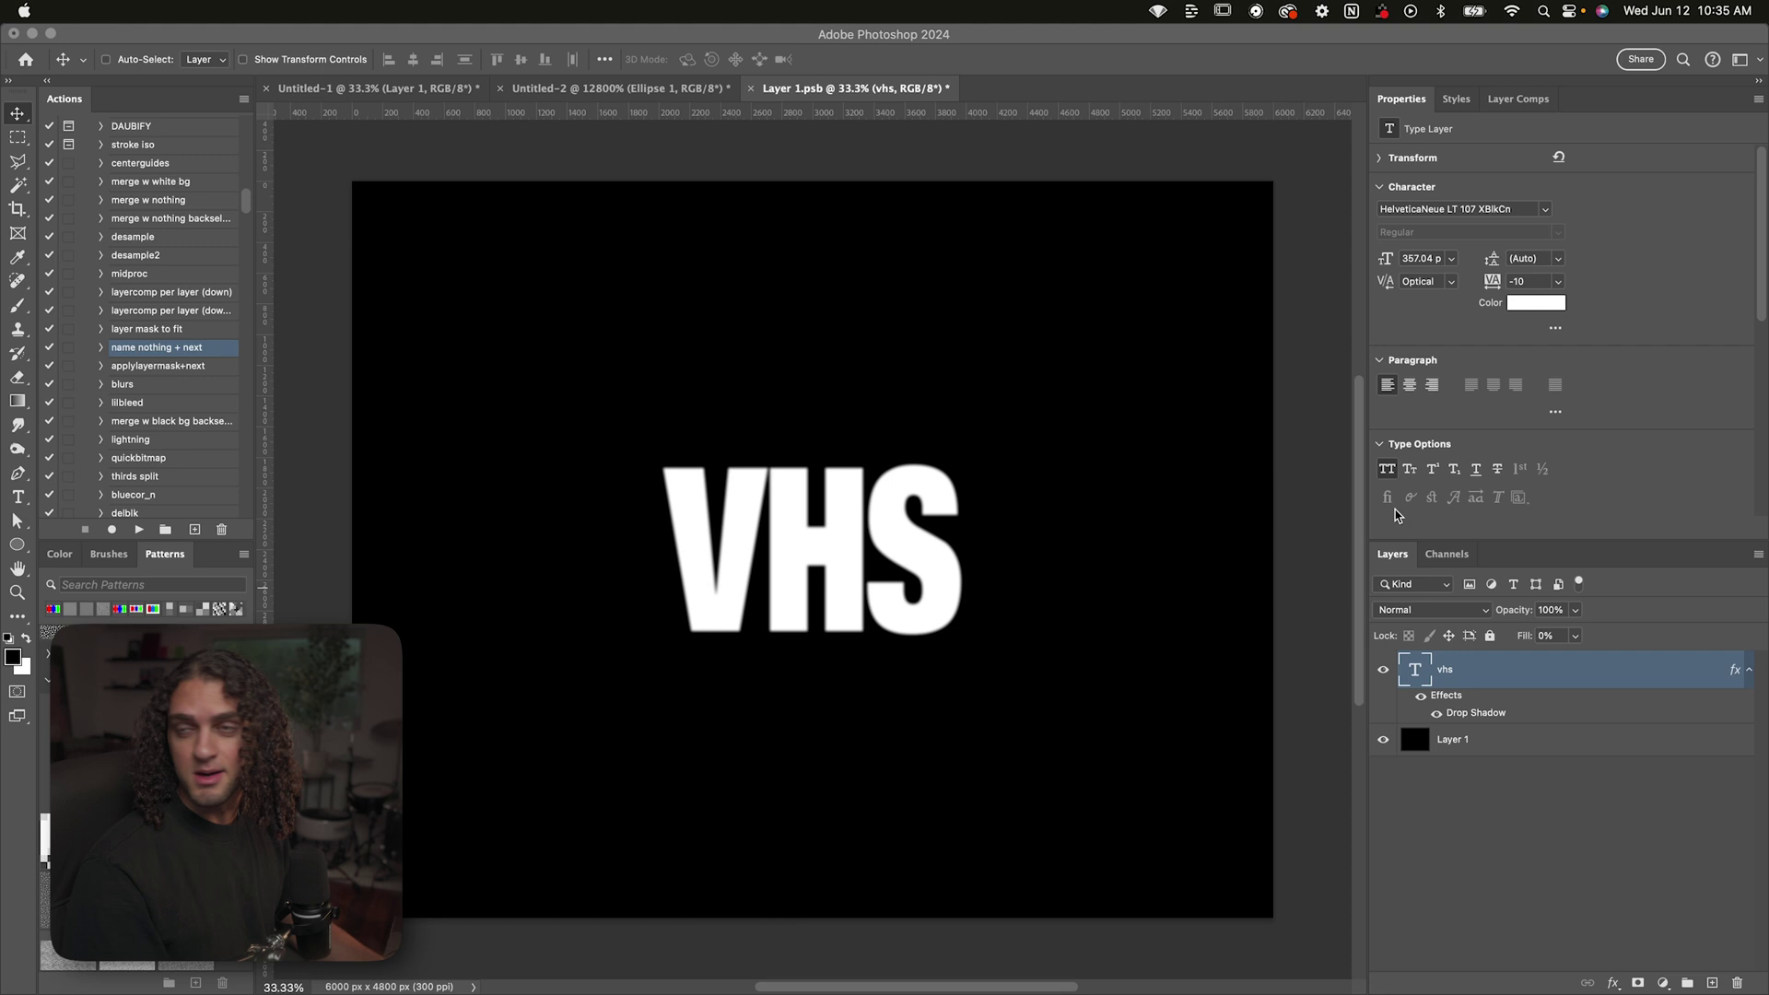
Group the VHS text layer and apply a light grey #dbdbdb color overlay to the group
{"action": "left_click", "coordinate": [830, 507]}
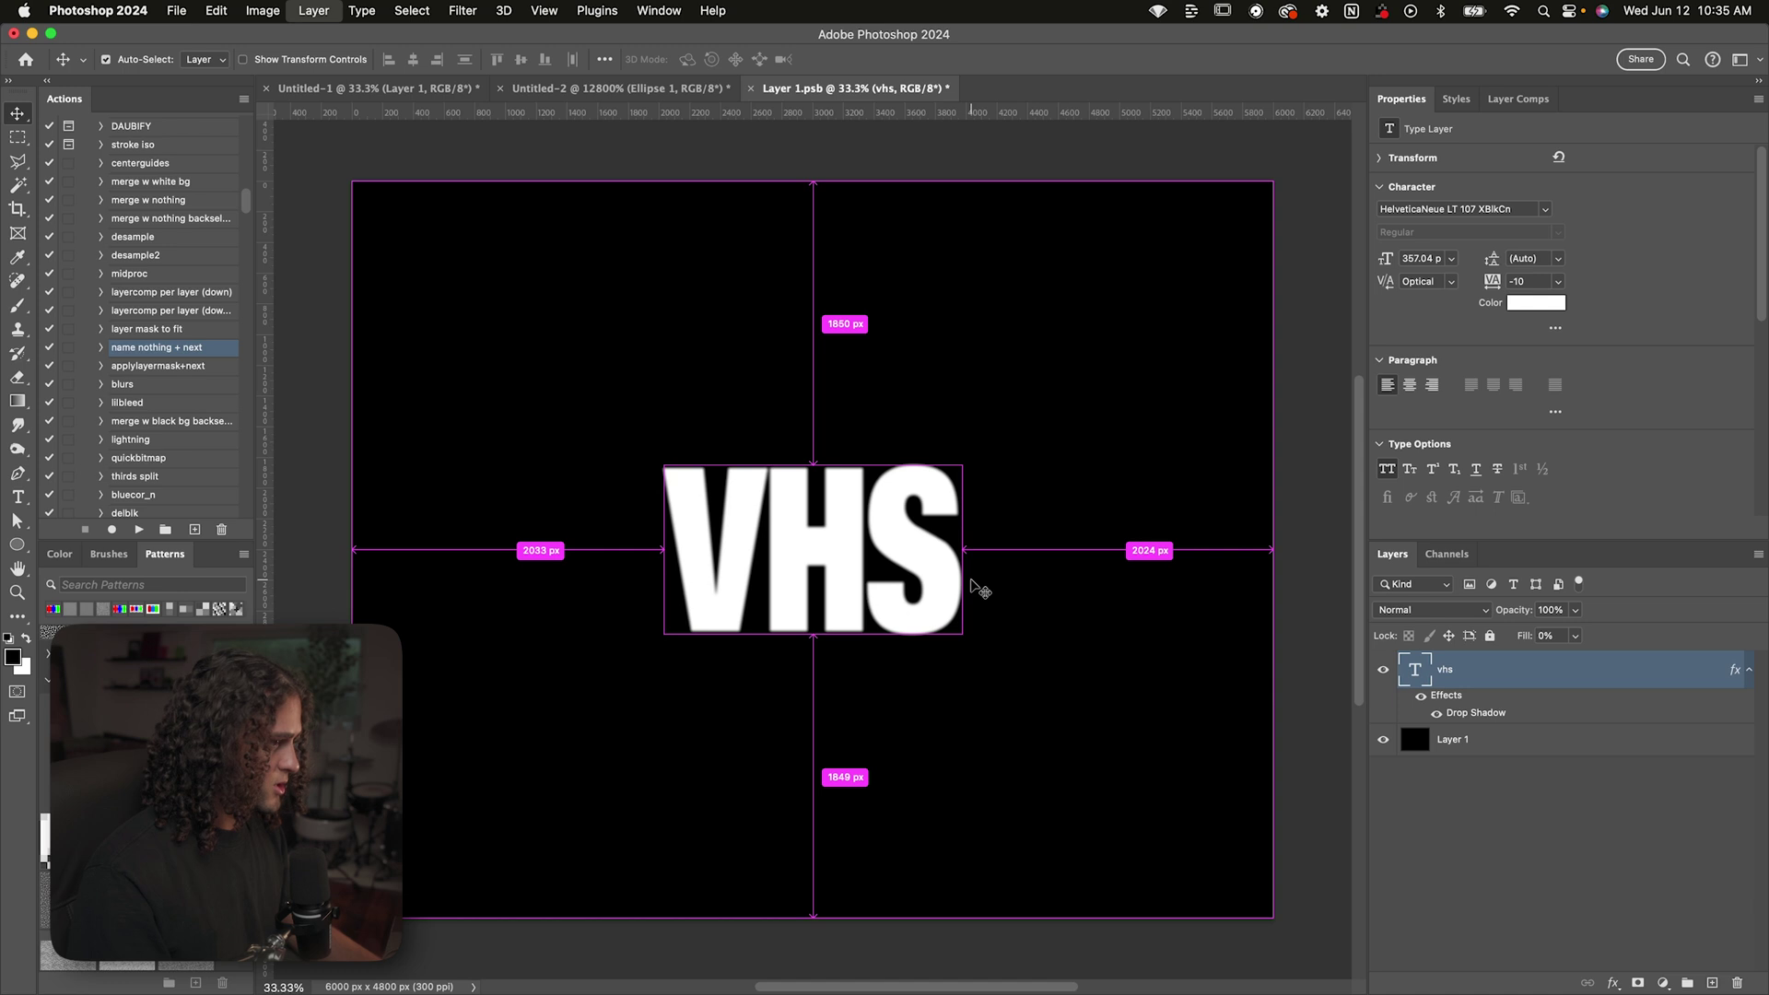
{"action": "key", "text": "super+g"}
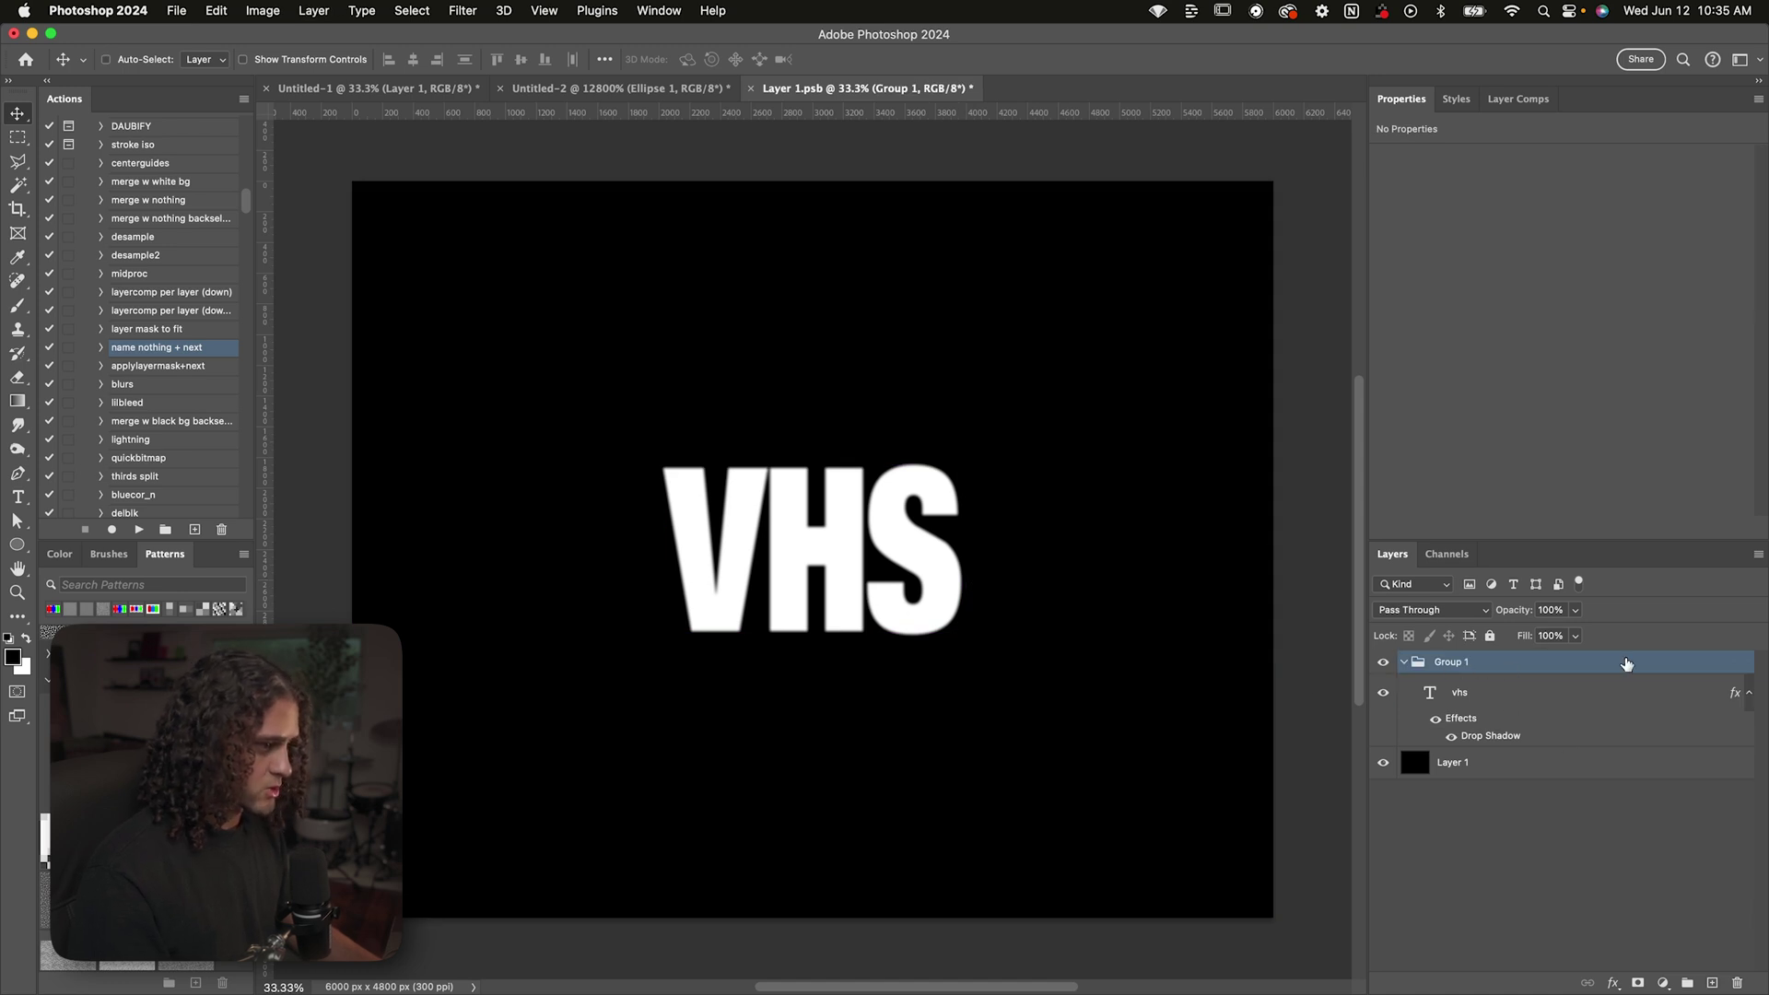
{"action": "double_click", "coordinate": [1504, 664]}
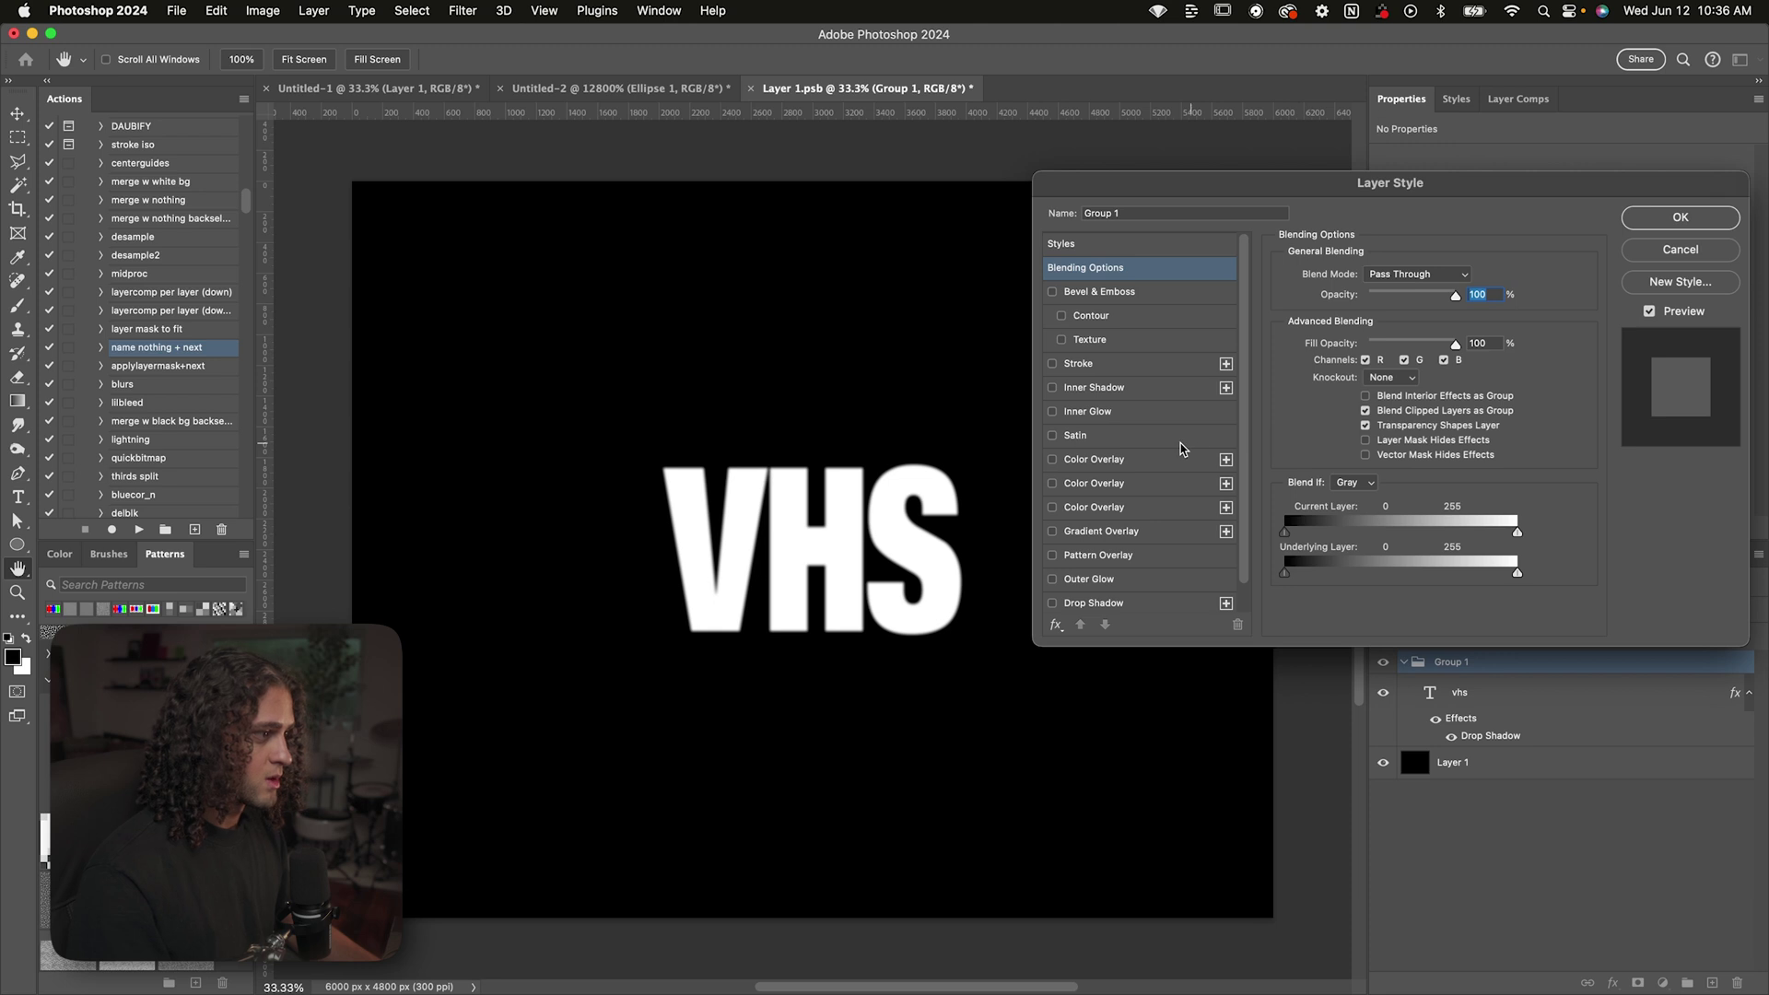
{"action": "left_click", "coordinate": [1106, 460]}
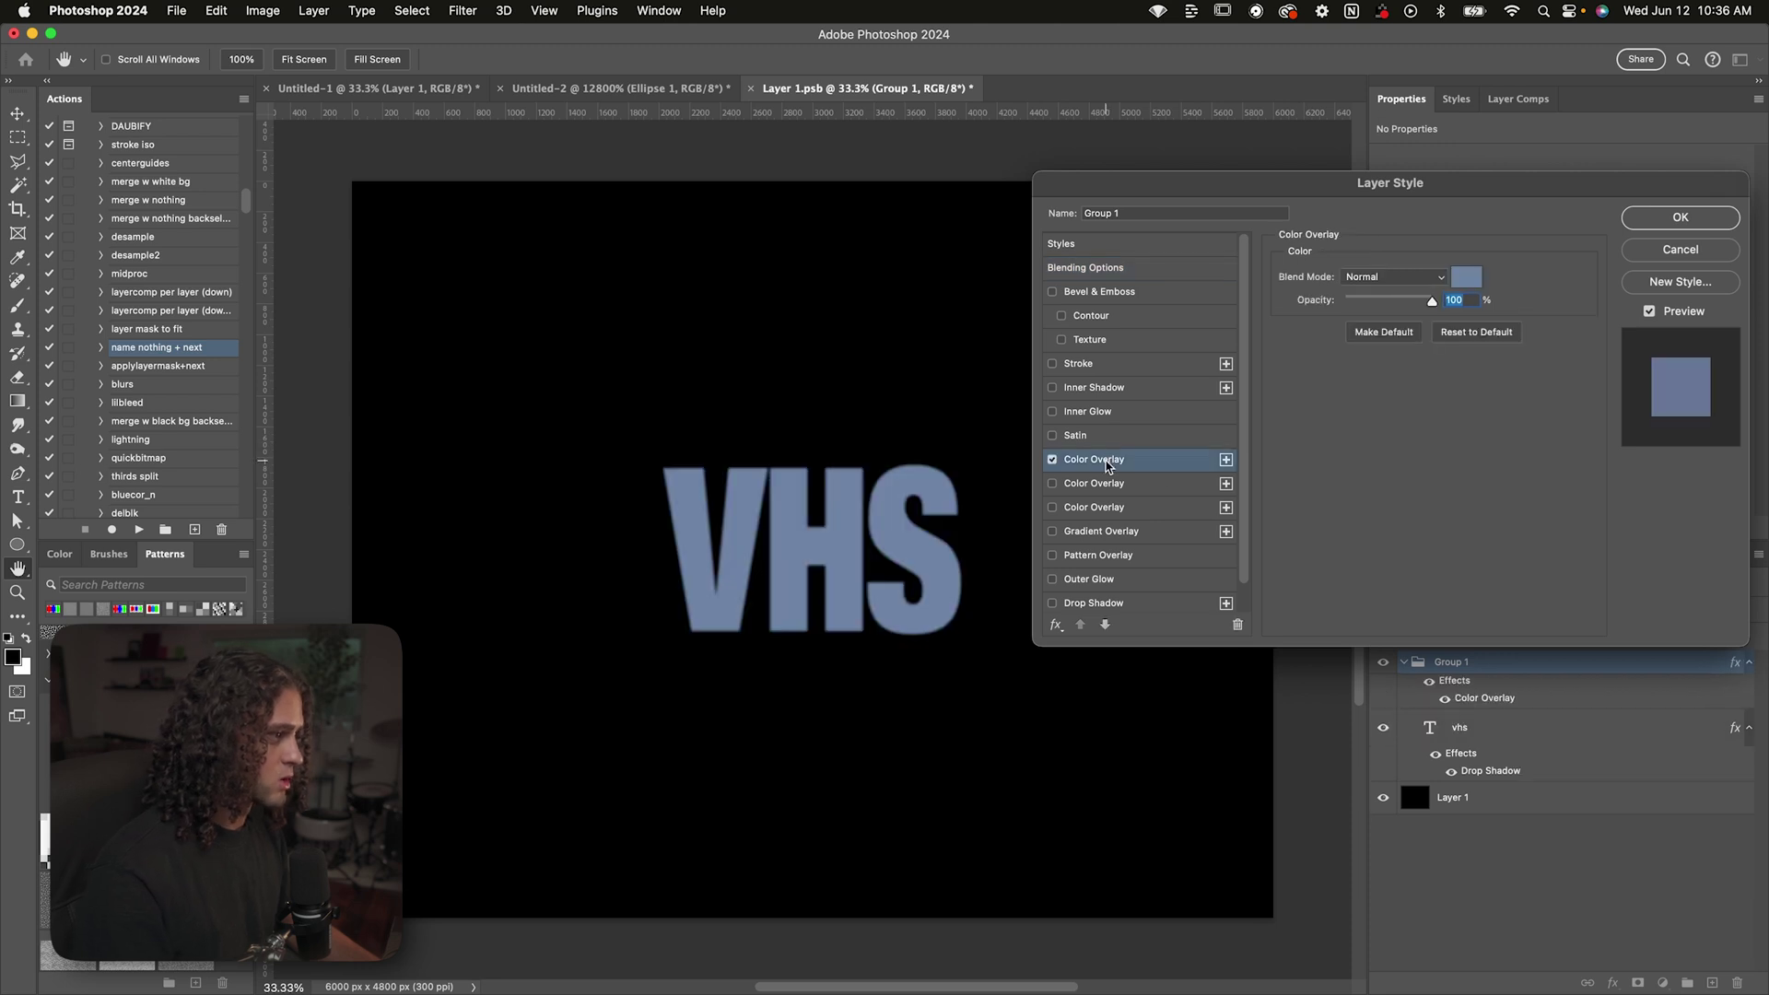
{"action": "left_click", "coordinate": [1465, 283]}
{"action": "left_click_drag", "start_coordinate": [1126, 173], "coordinate": [1033, 113]}
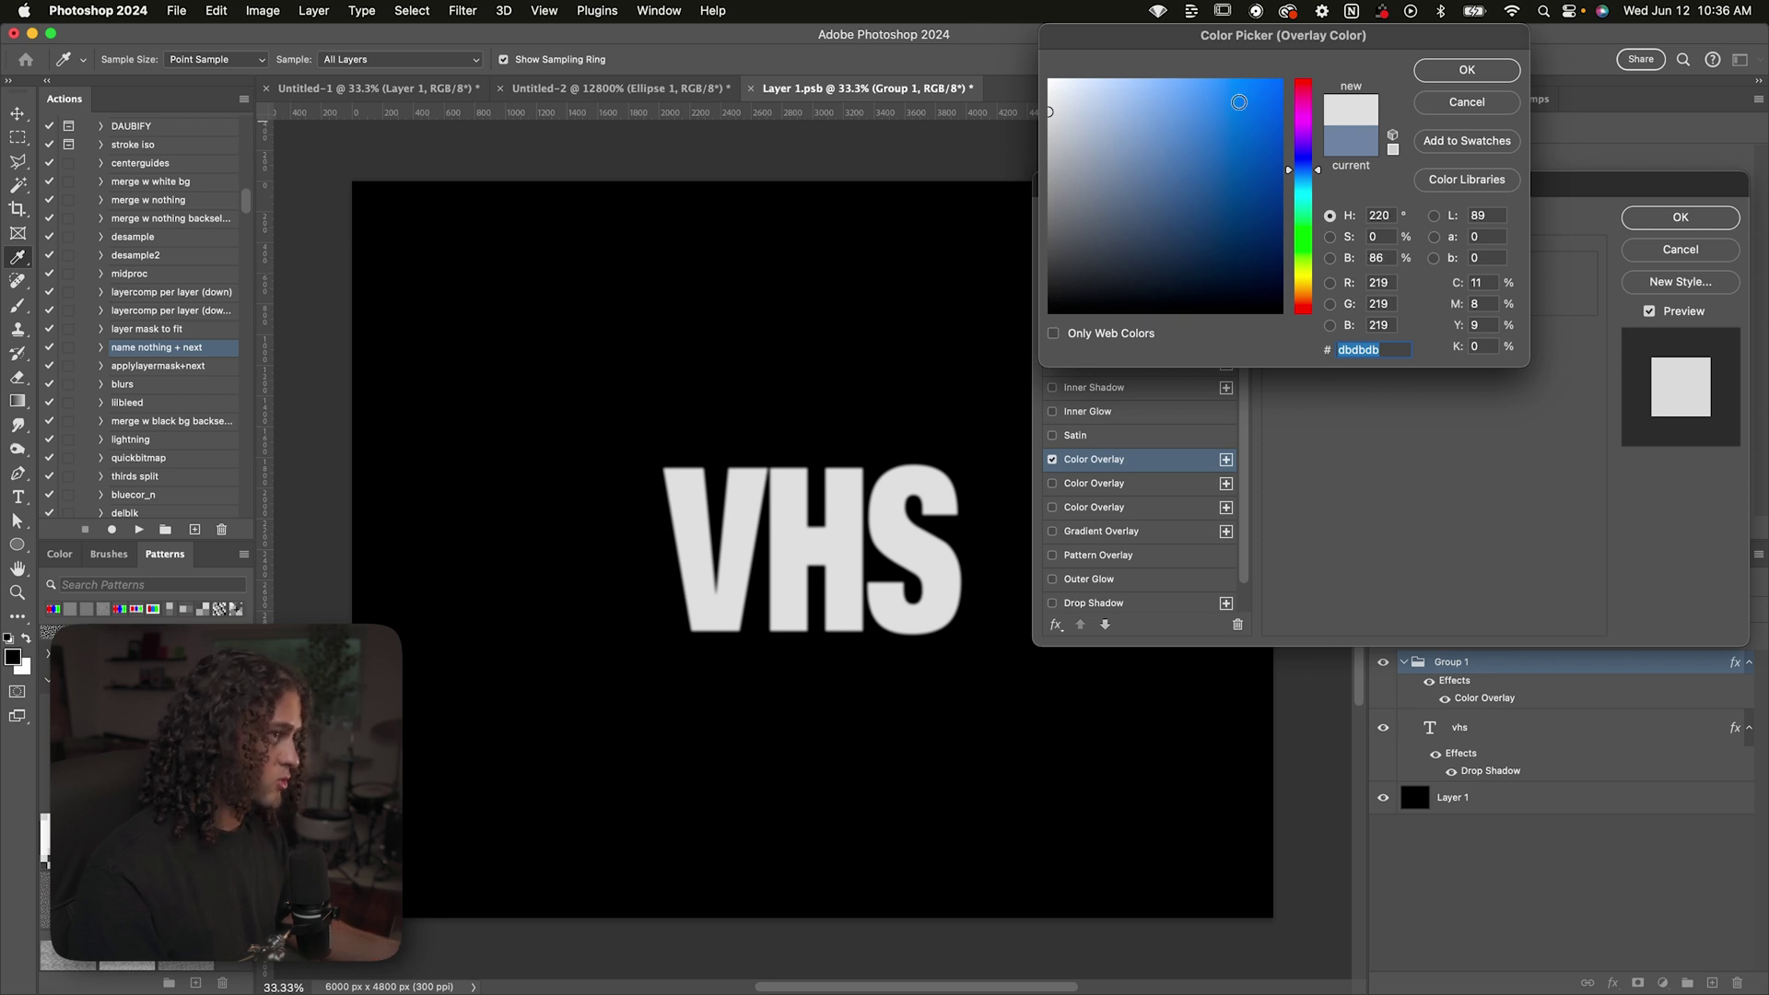
{"action": "left_click", "coordinate": [1460, 74]}
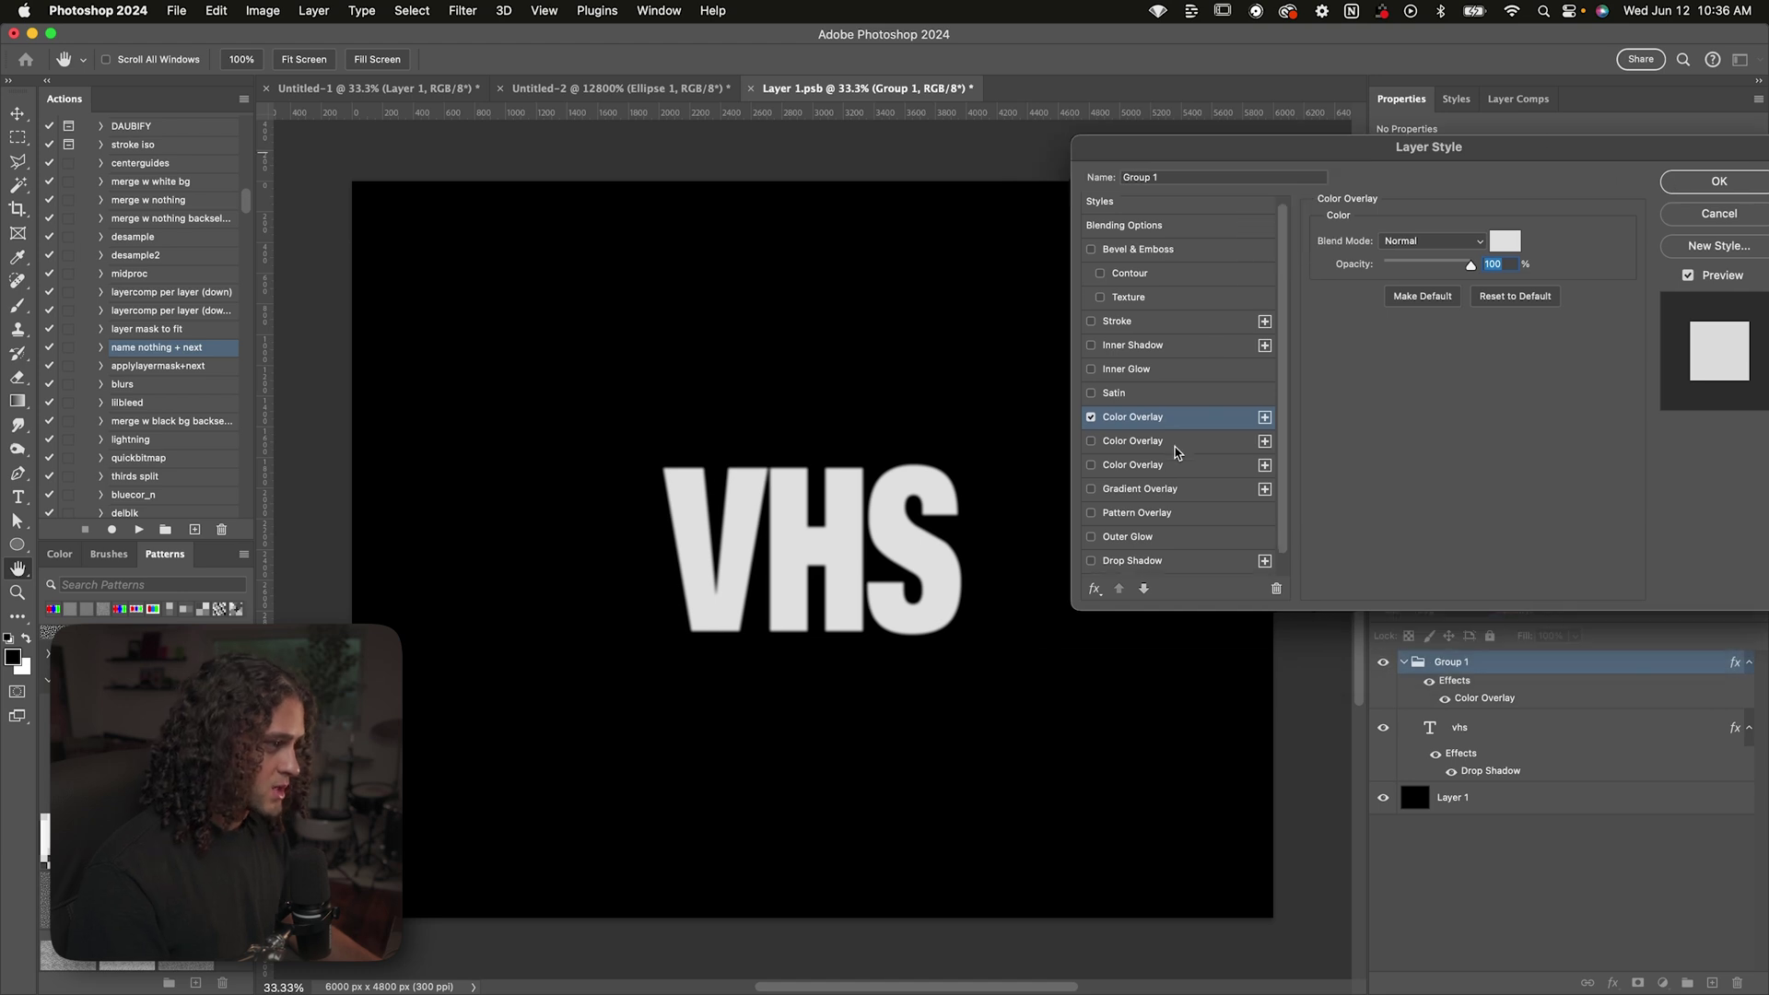
Add a drop shadow to the group, reset it to its default settings and color it blue #0036ff
{"action": "scroll", "coordinate": [1175, 452], "scroll_direction": "down", "scroll_amount": 1}
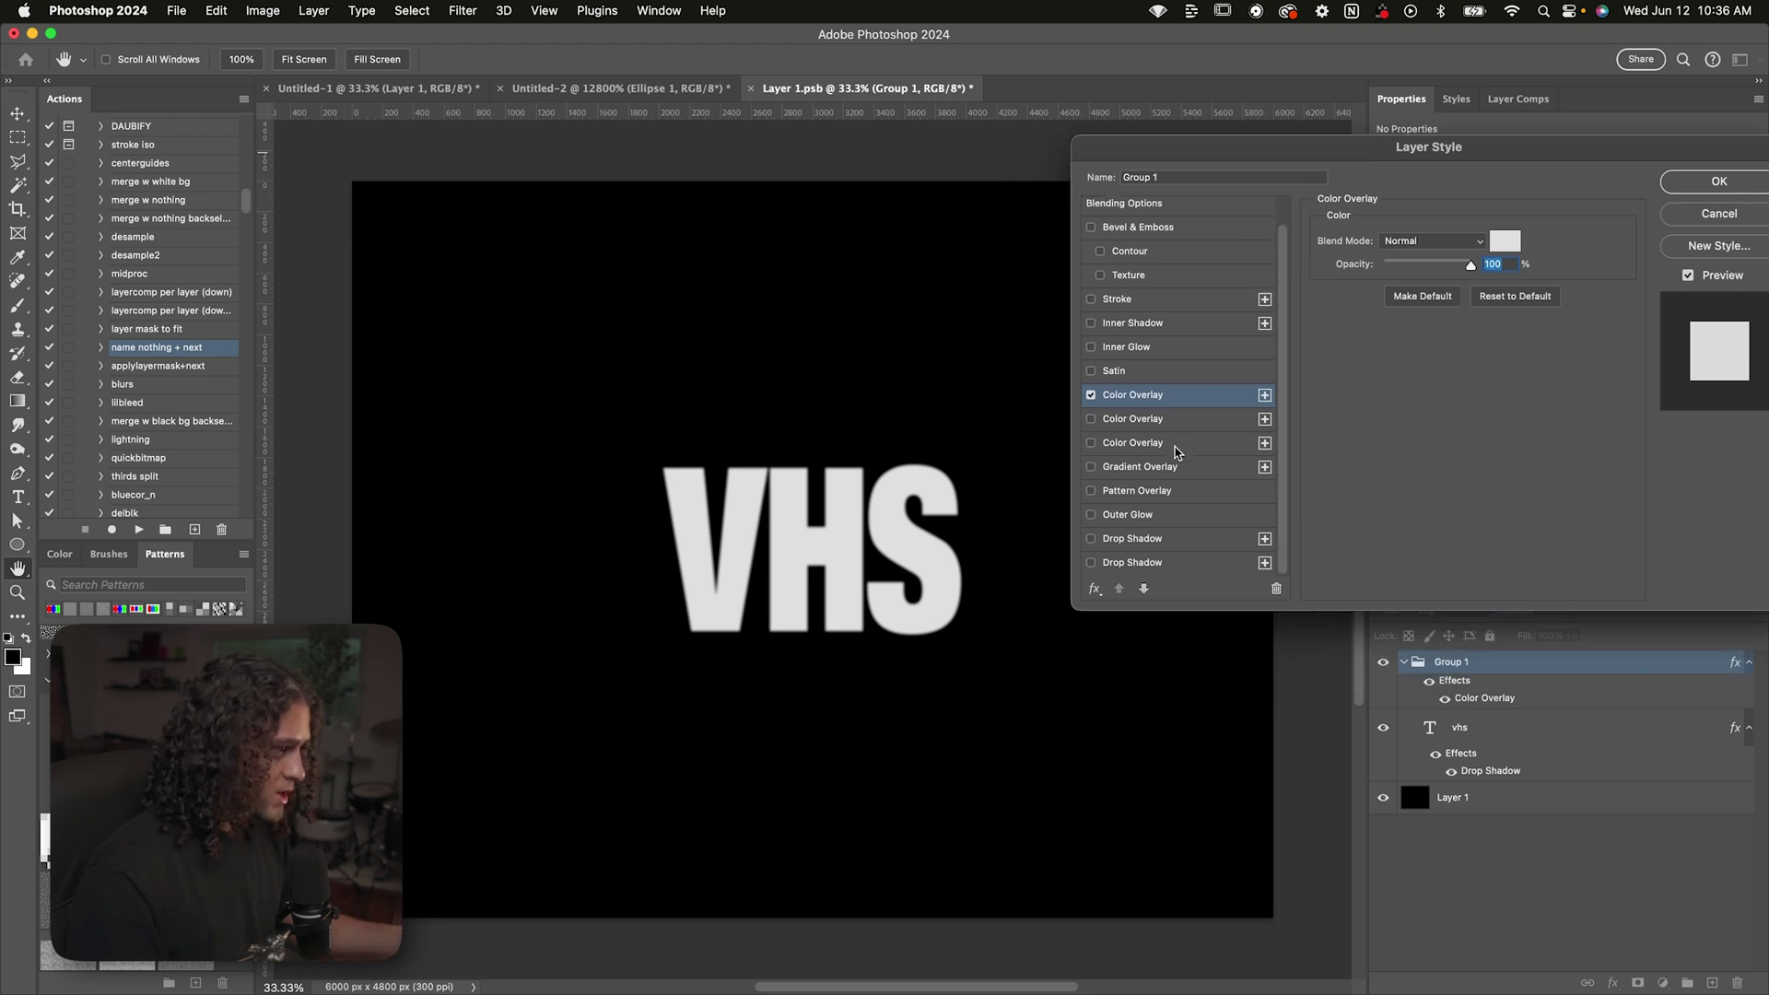
{"action": "left_click", "coordinate": [1154, 541]}
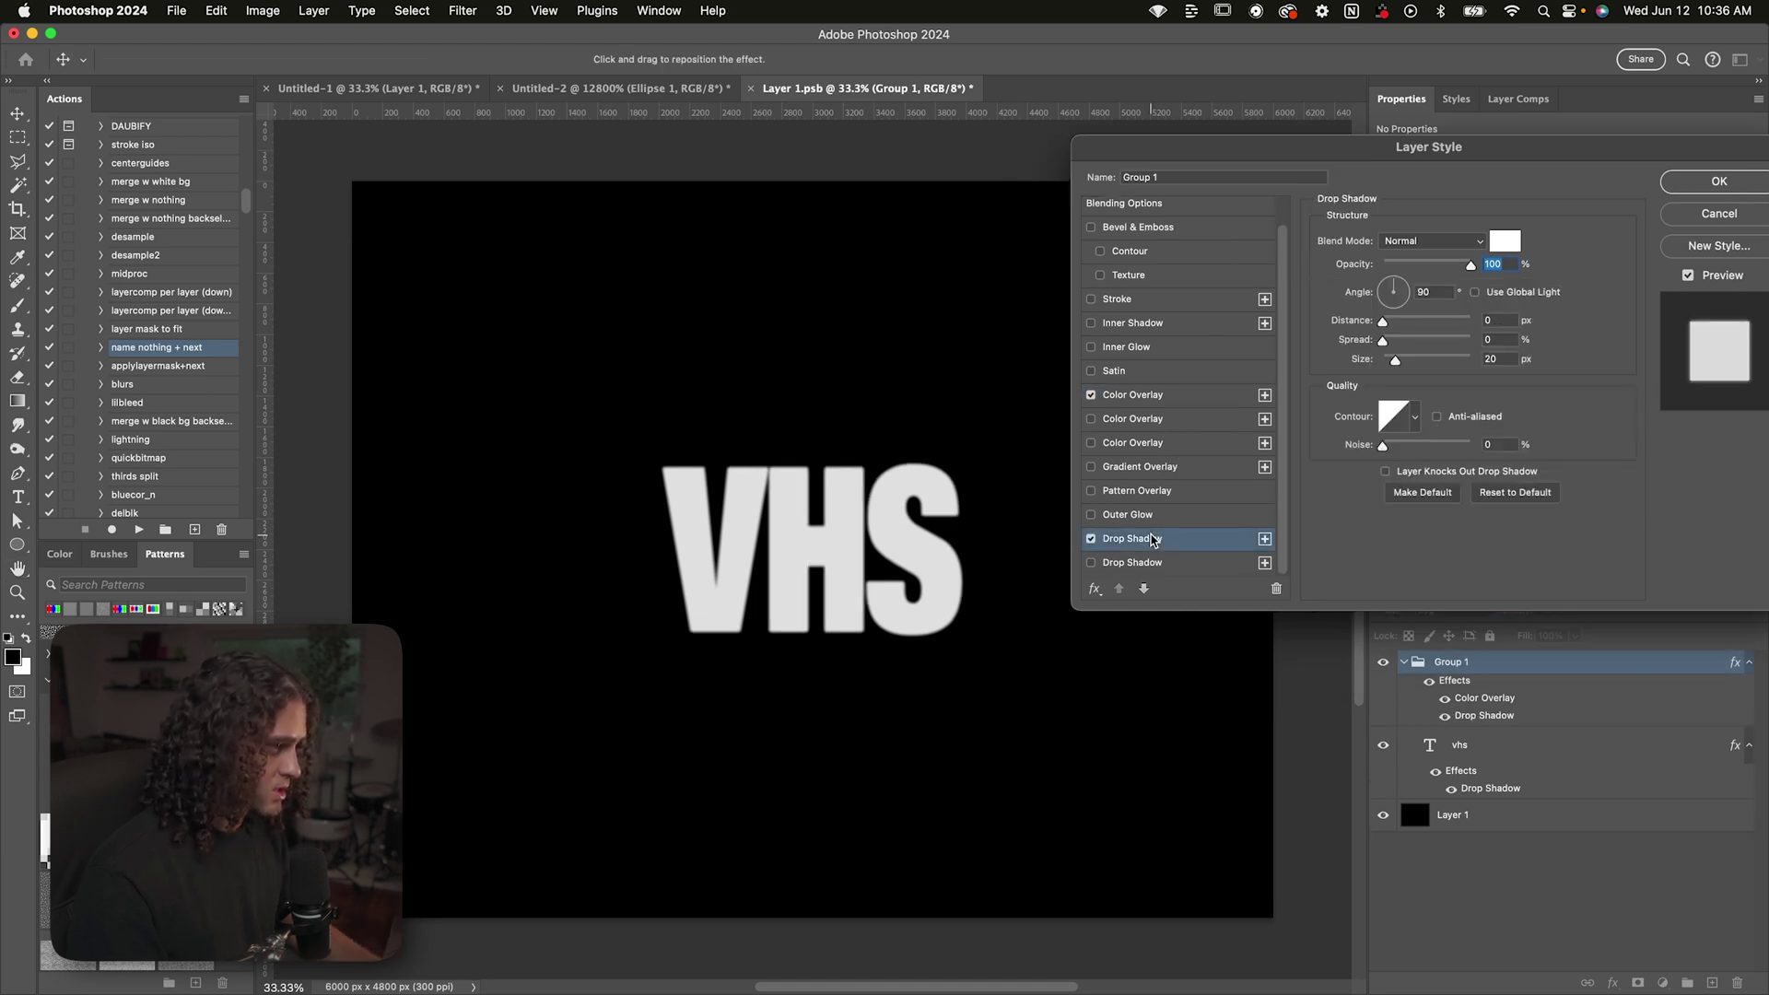
{"action": "left_click", "coordinate": [1525, 503]}
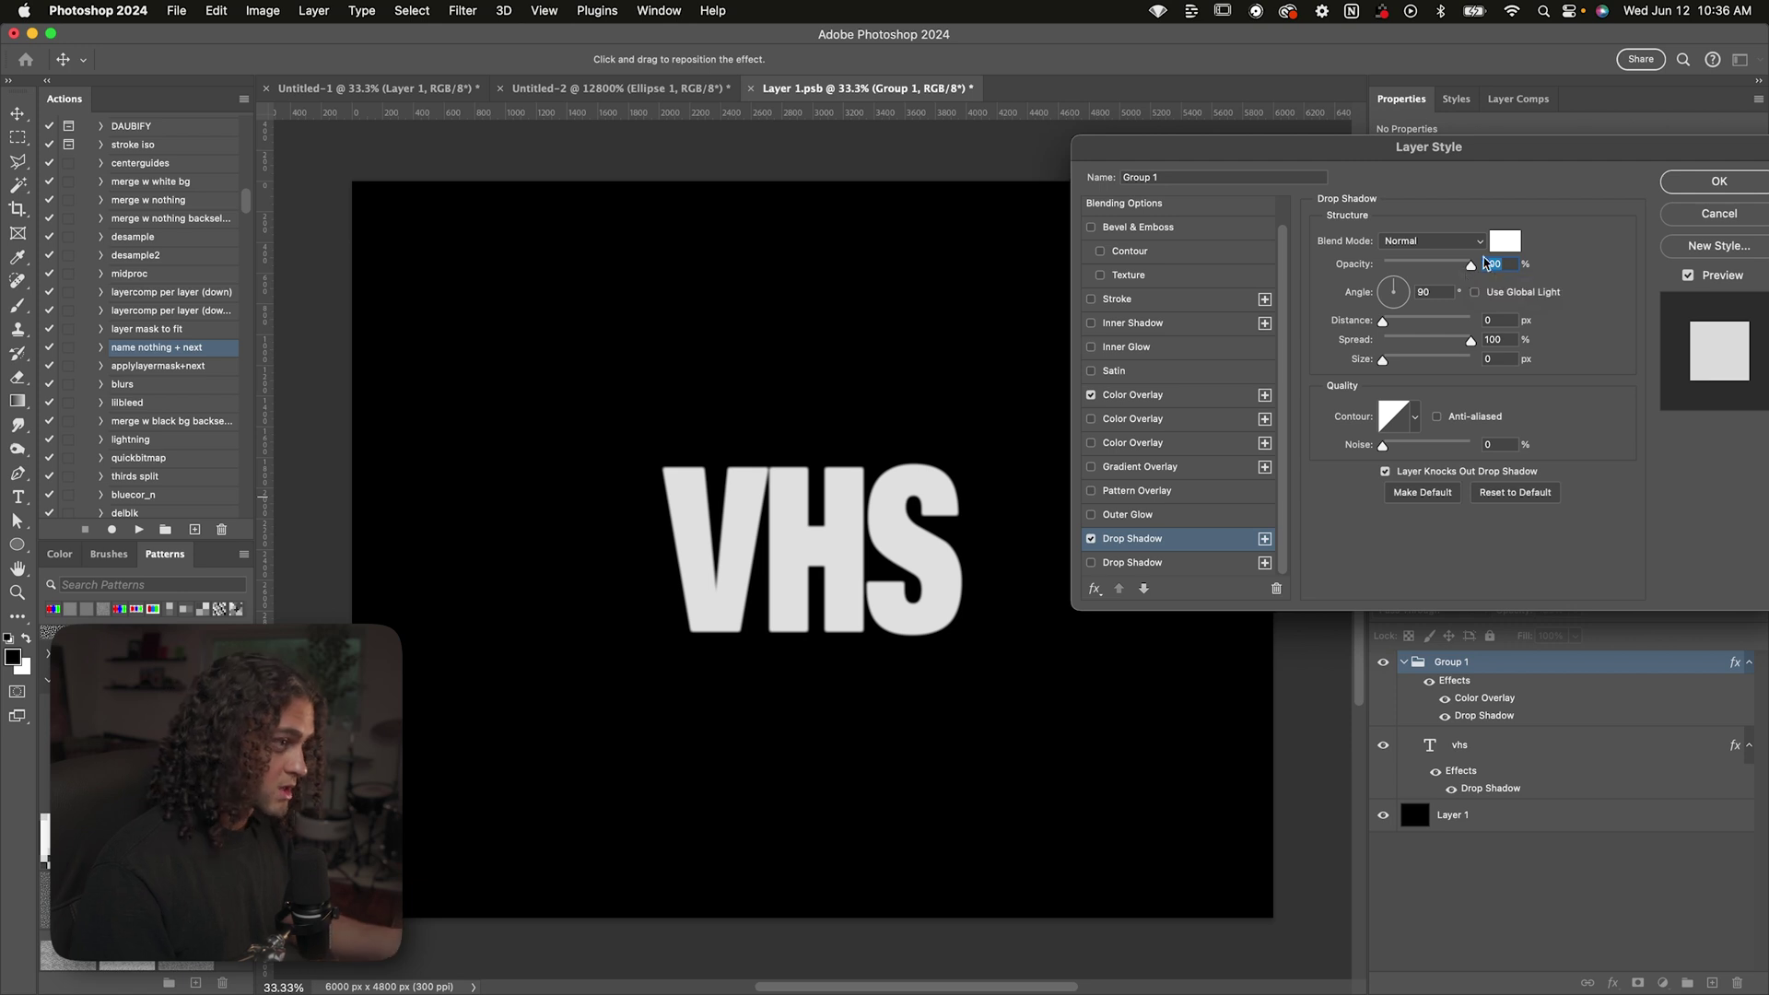
{"action": "left_click", "coordinate": [1505, 240]}
{"action": "left_click", "coordinate": [1313, 165]}
{"action": "mouse_move", "coordinate": [1277, 85]}
{"action": "left_mouse_down"}
{"action": "mouse_move", "coordinate": [1344, 74]}
{"action": "mouse_move", "coordinate": [1317, 159]}
{"action": "left_mouse_up"}
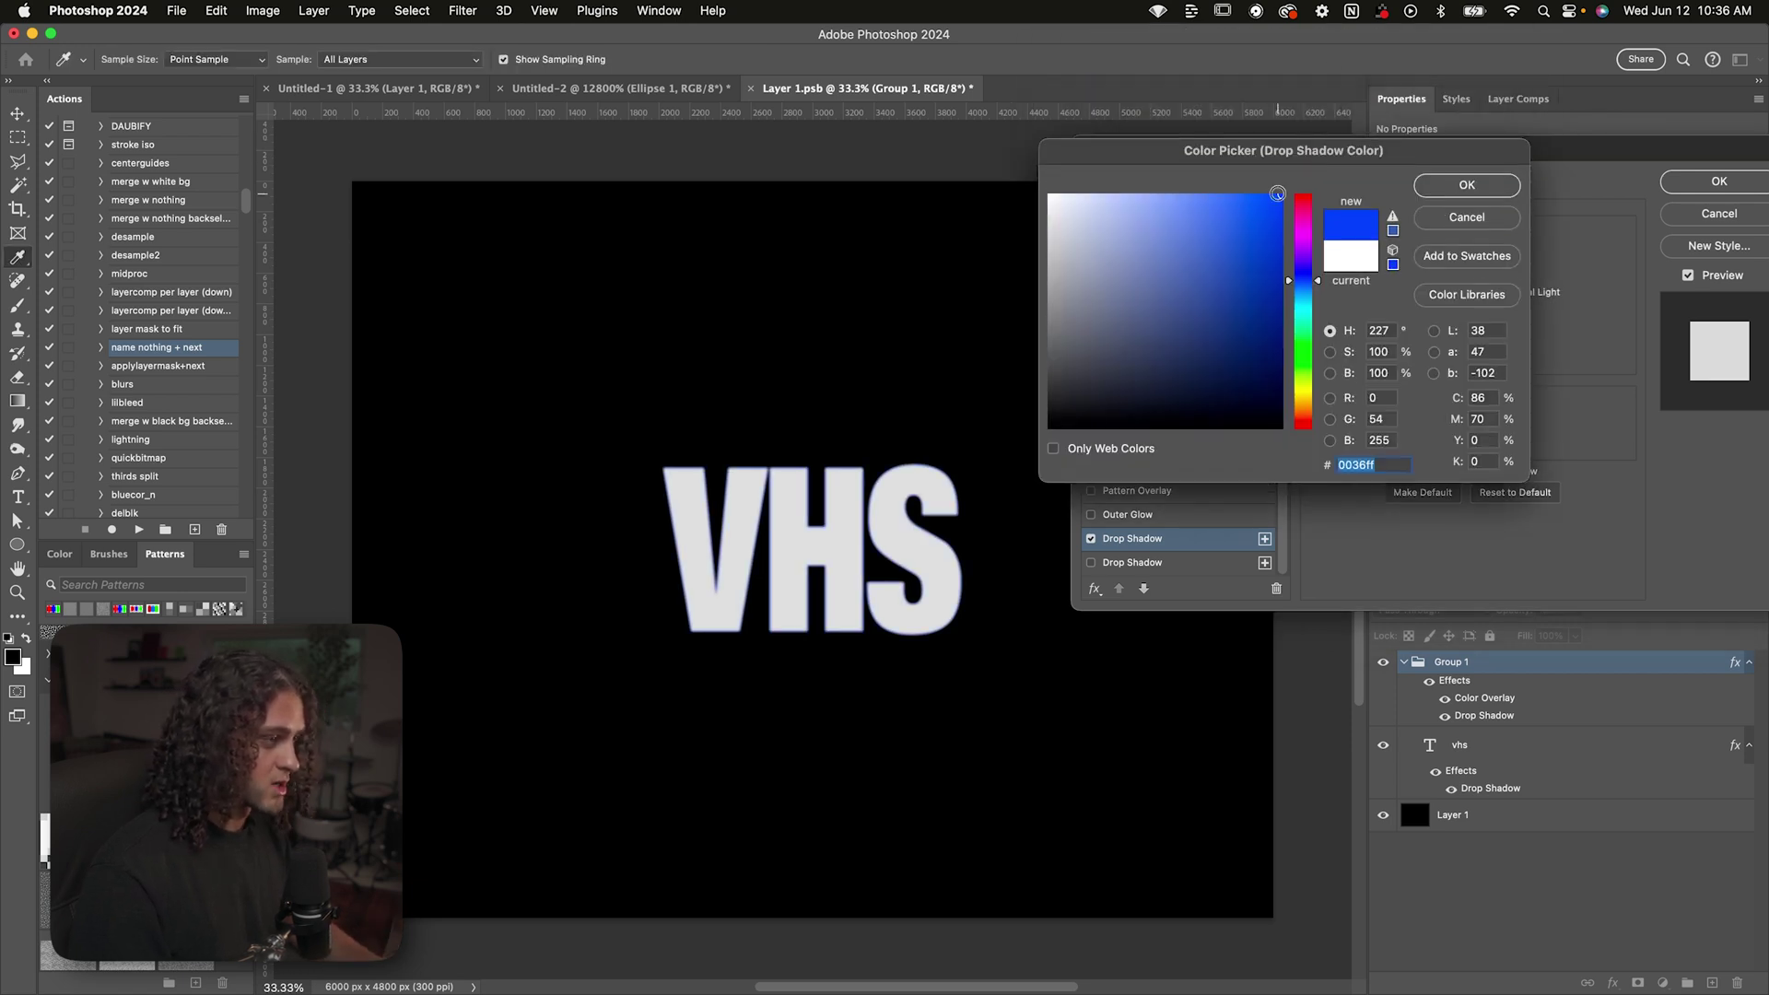
{"action": "left_click", "coordinate": [1436, 188]}
Set the blue drop shadow to a 180° angle, 10 px distance, 0% spread and 0 px size
{"action": "double_click", "coordinate": [1420, 293]}
{"action": "type", "text": "180"}
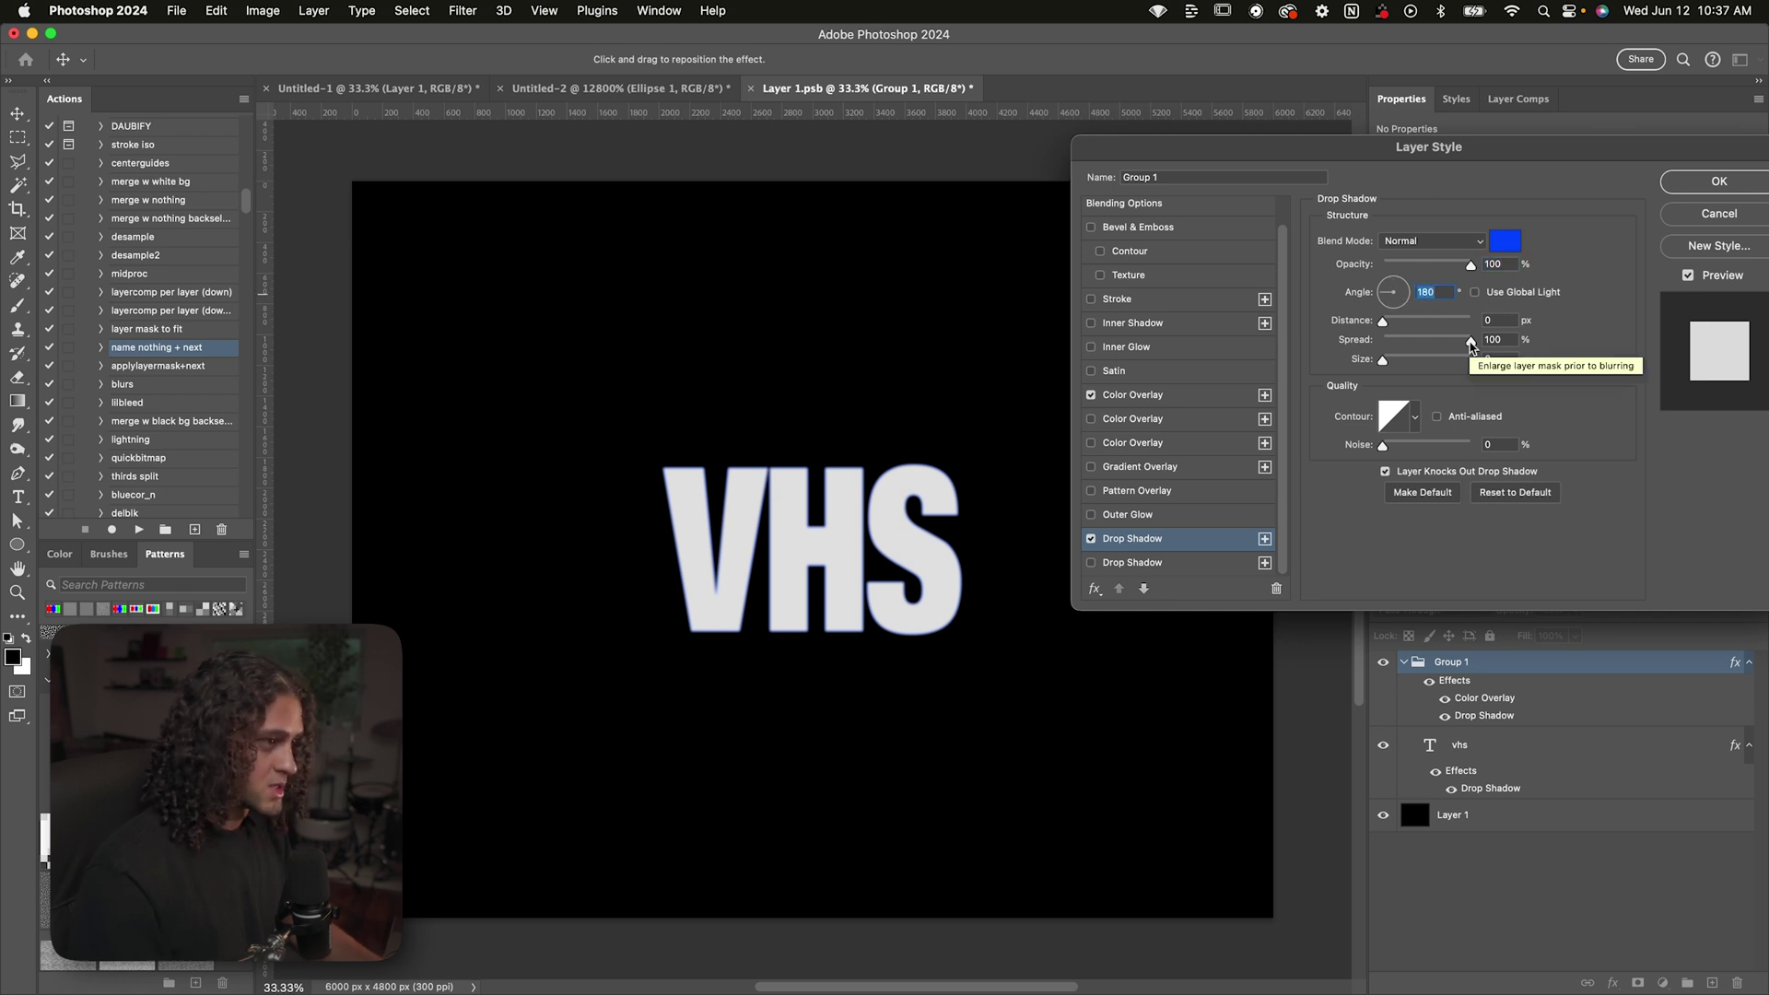
{"action": "left_click_drag", "start_coordinate": [1471, 342], "coordinate": [1370, 347]}
{"action": "left_click", "coordinate": [1382, 360]}
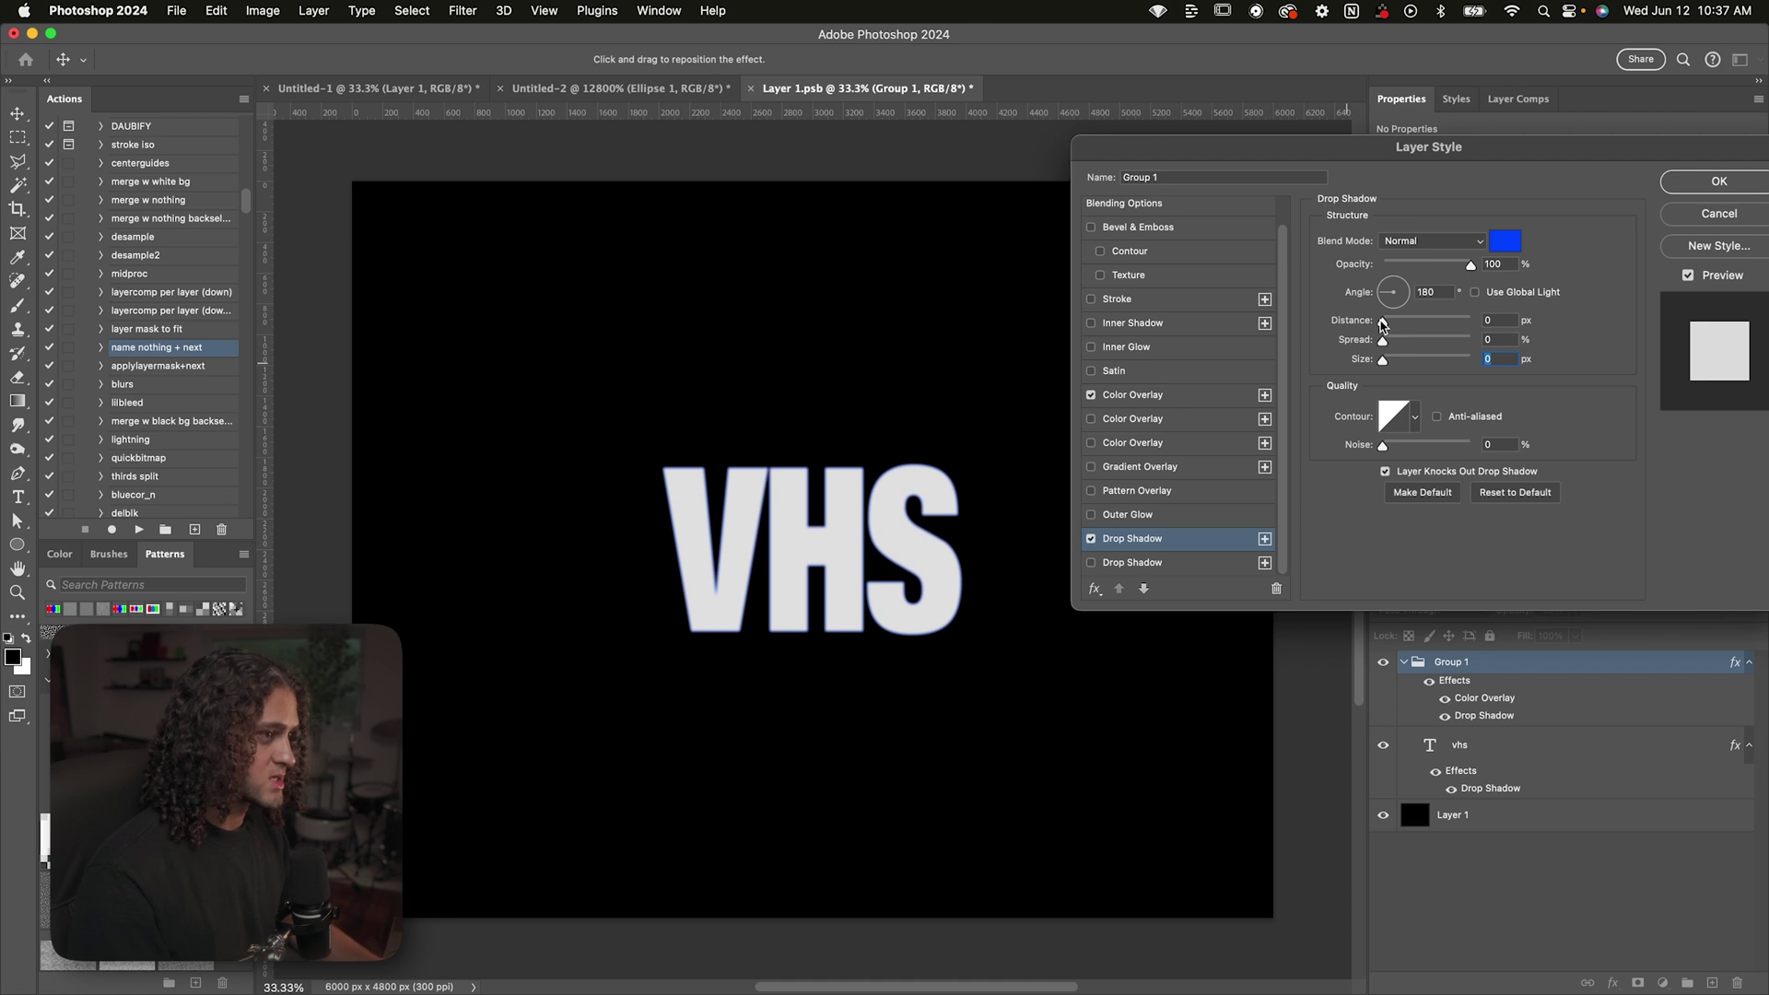
{"action": "left_click_drag", "start_coordinate": [1387, 324], "coordinate": [1394, 324]}
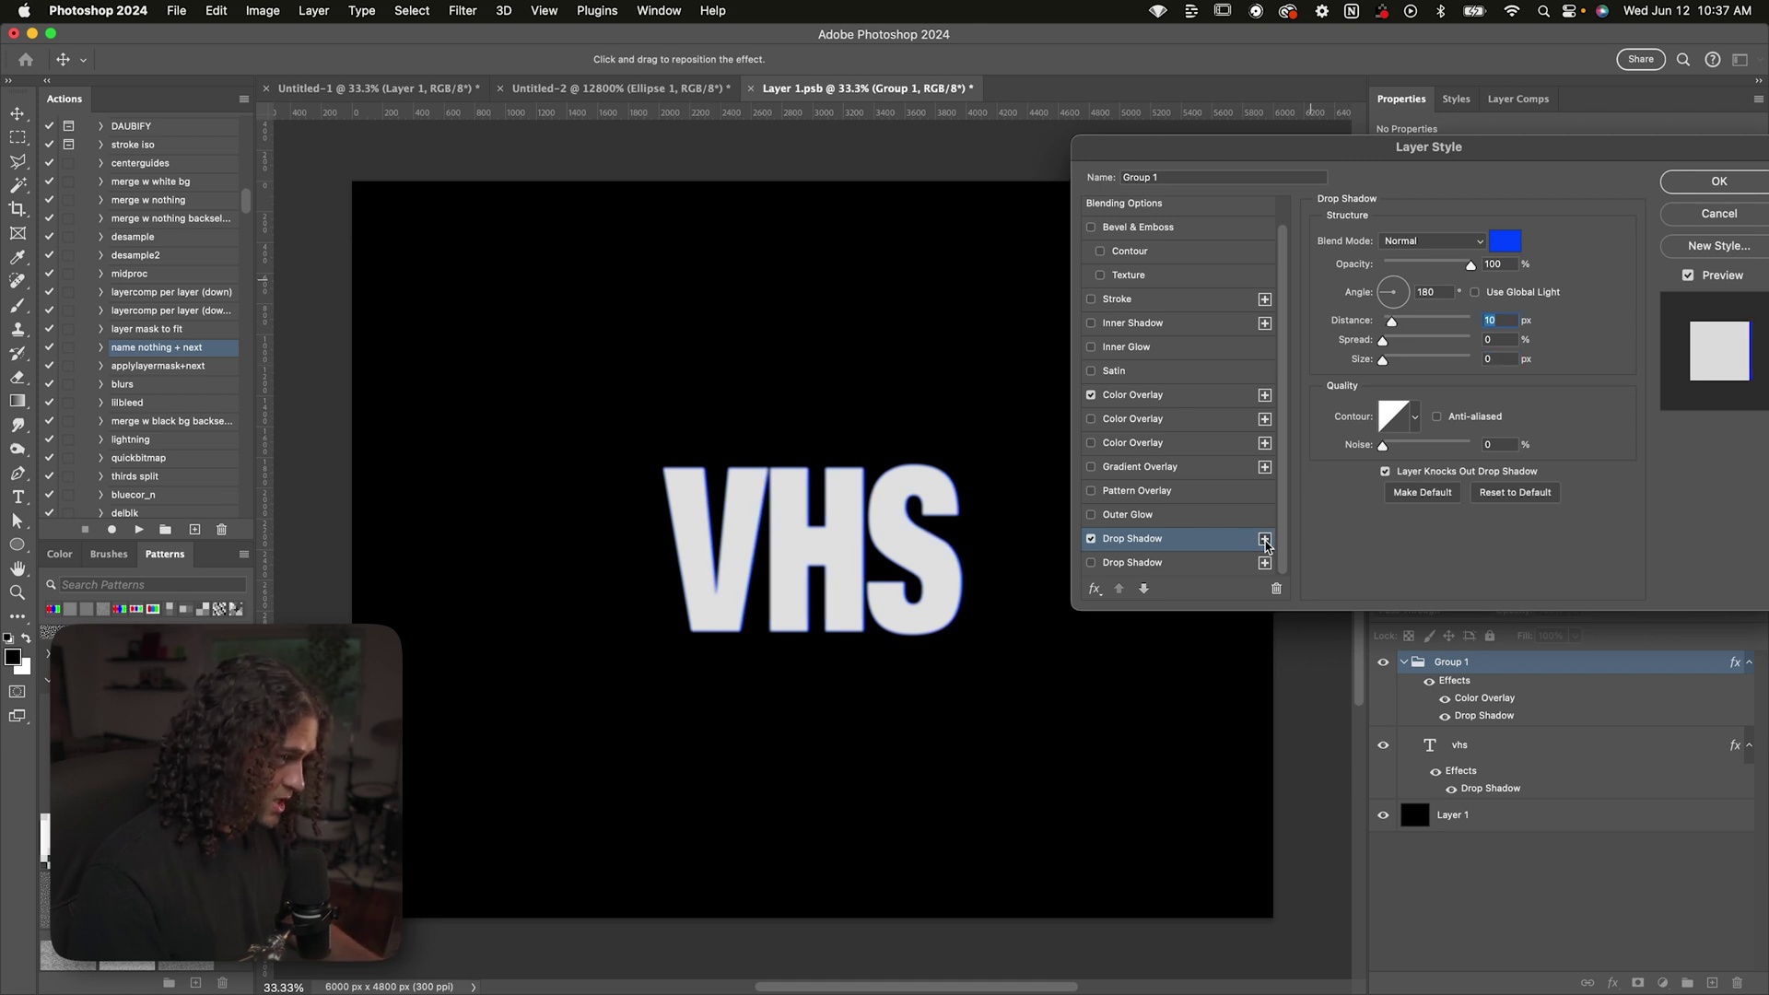
Add a second drop shadow to the group with a 0° angle and a bright yellow color
{"action": "left_click", "coordinate": [1266, 540]}
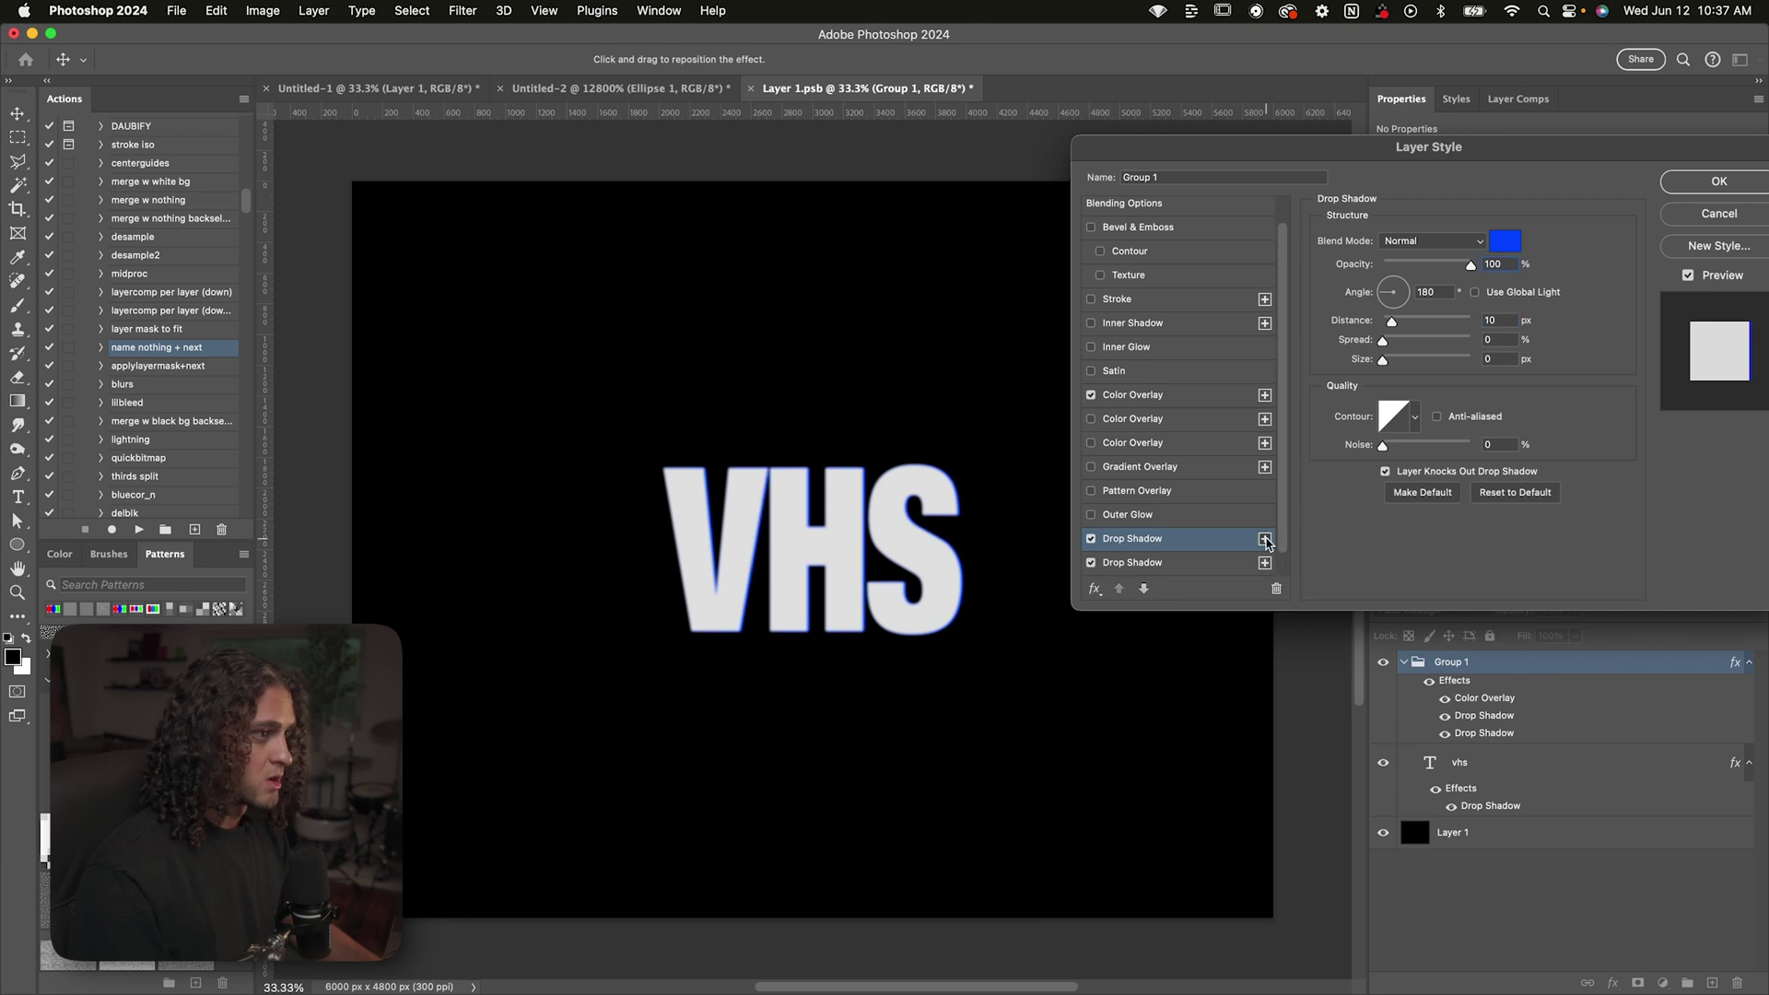
{"action": "type", "text": "0"}
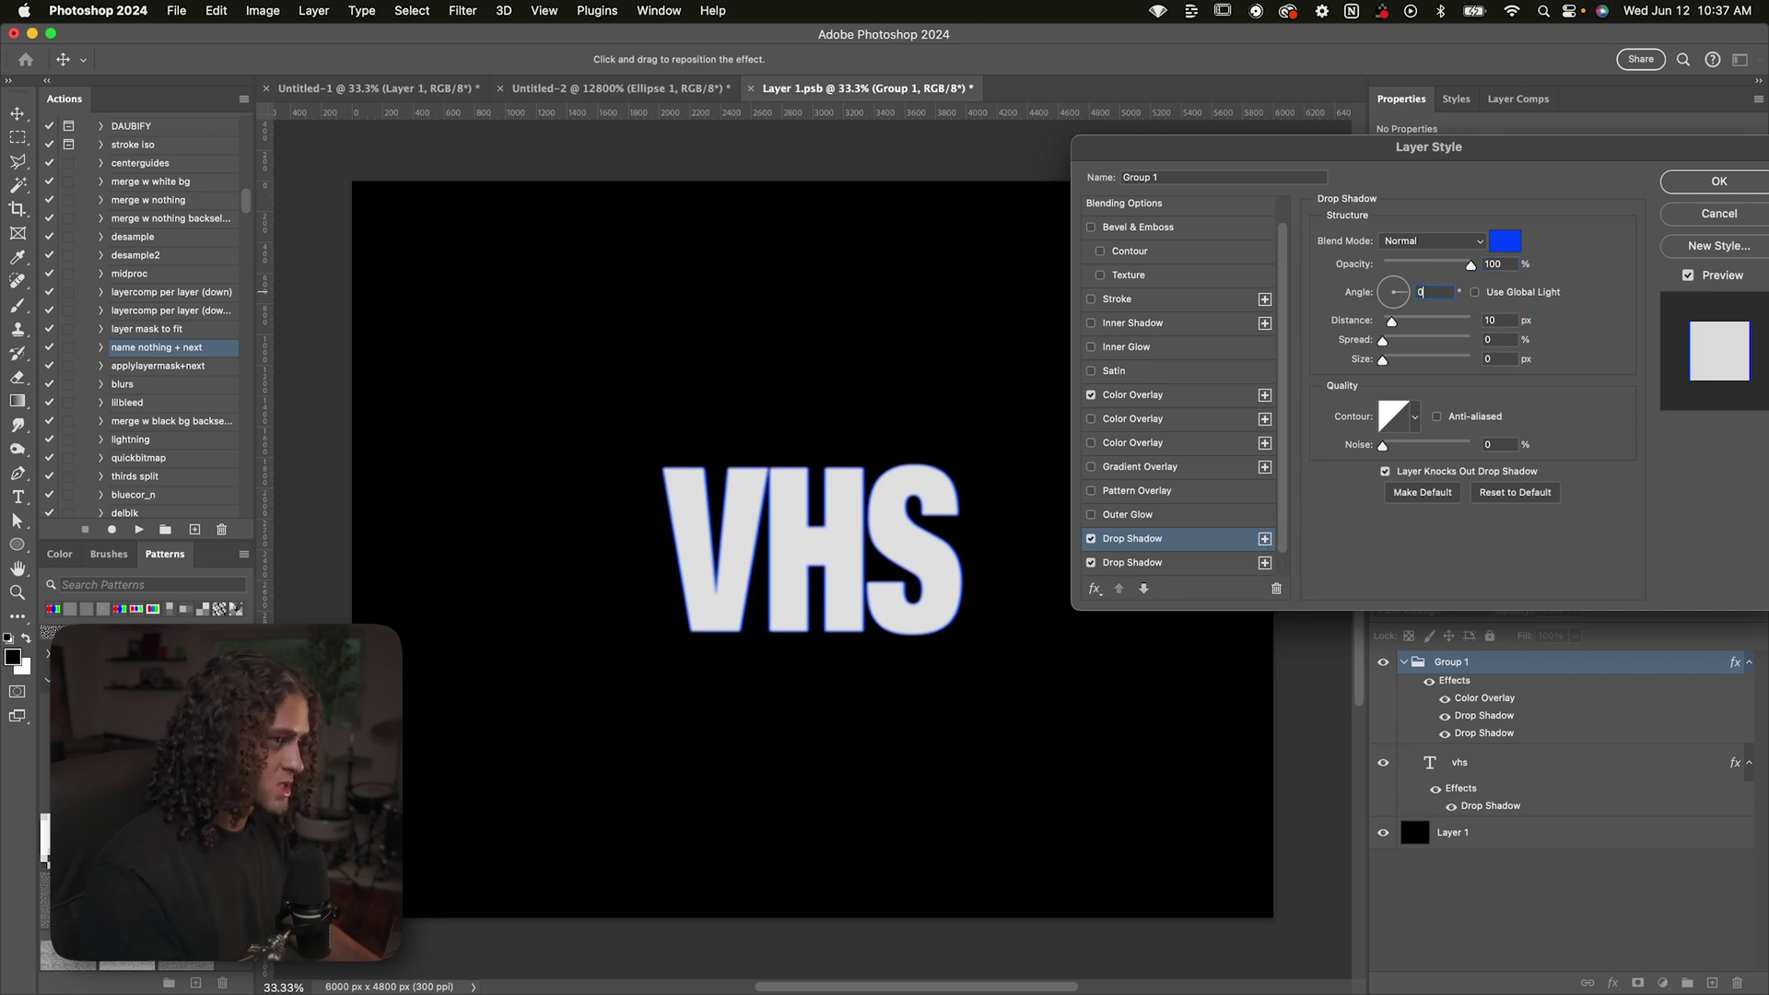
{"action": "left_click", "coordinate": [1502, 242]}
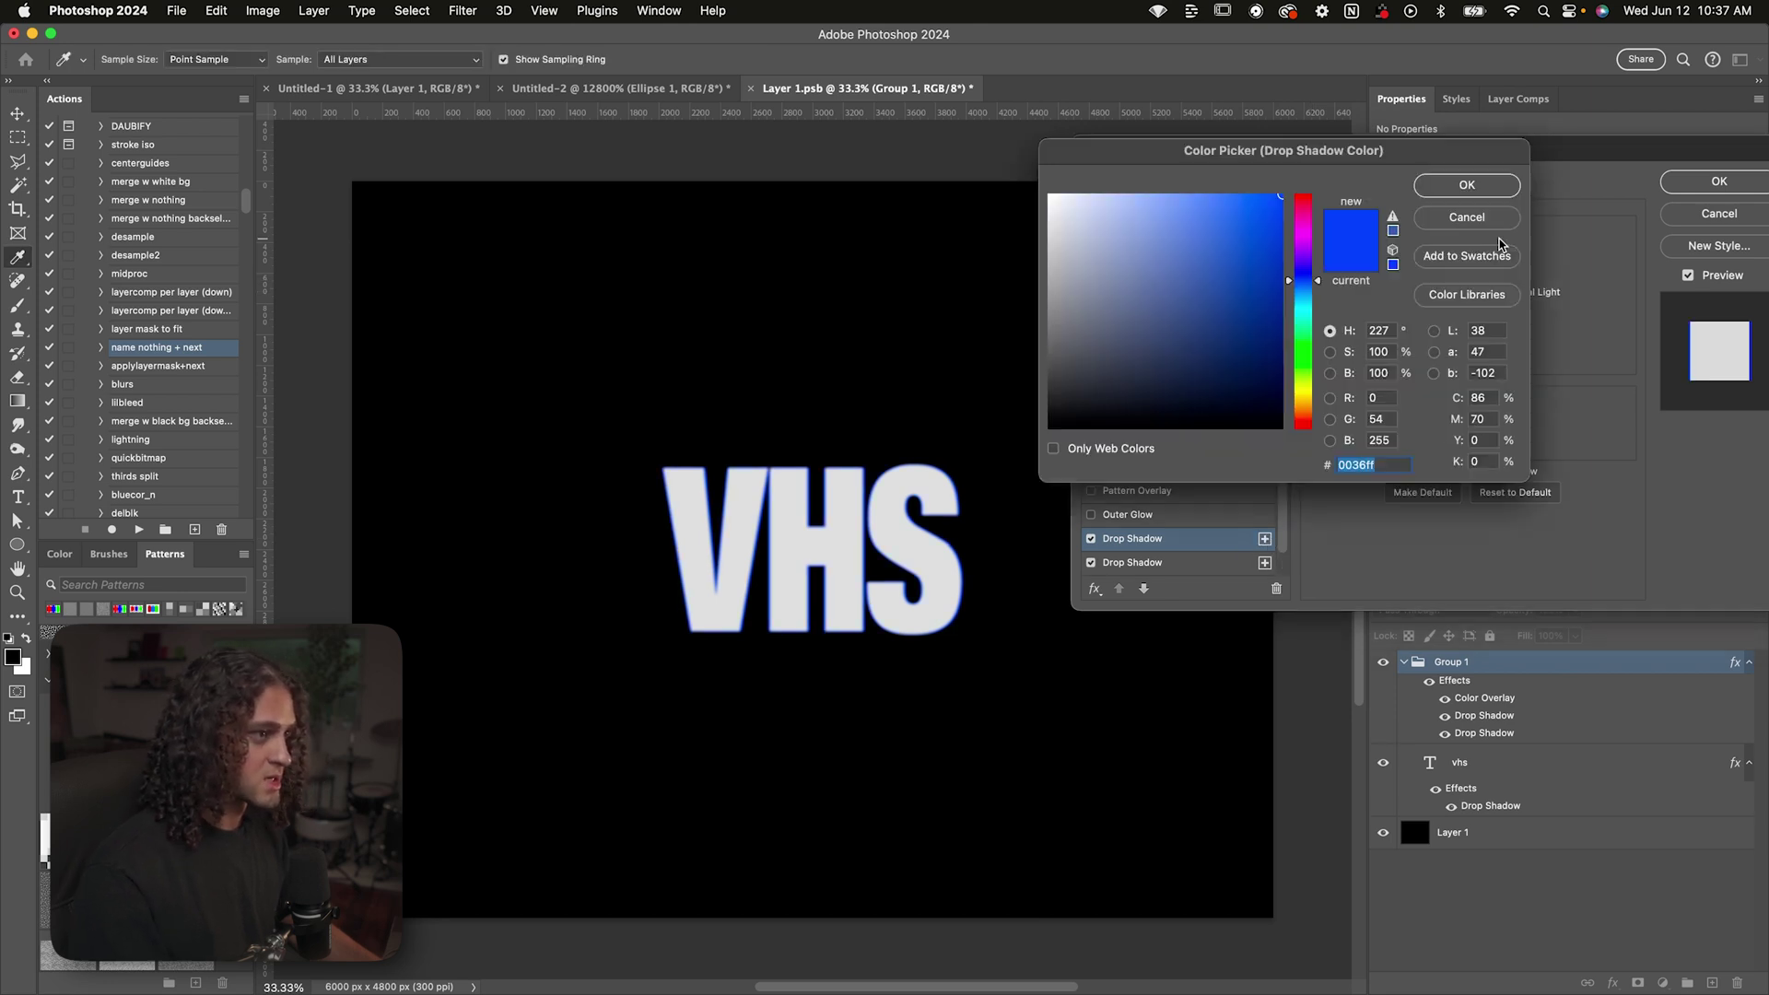
{"action": "left_click", "coordinate": [1306, 390]}
{"action": "key", "text": "Return"}
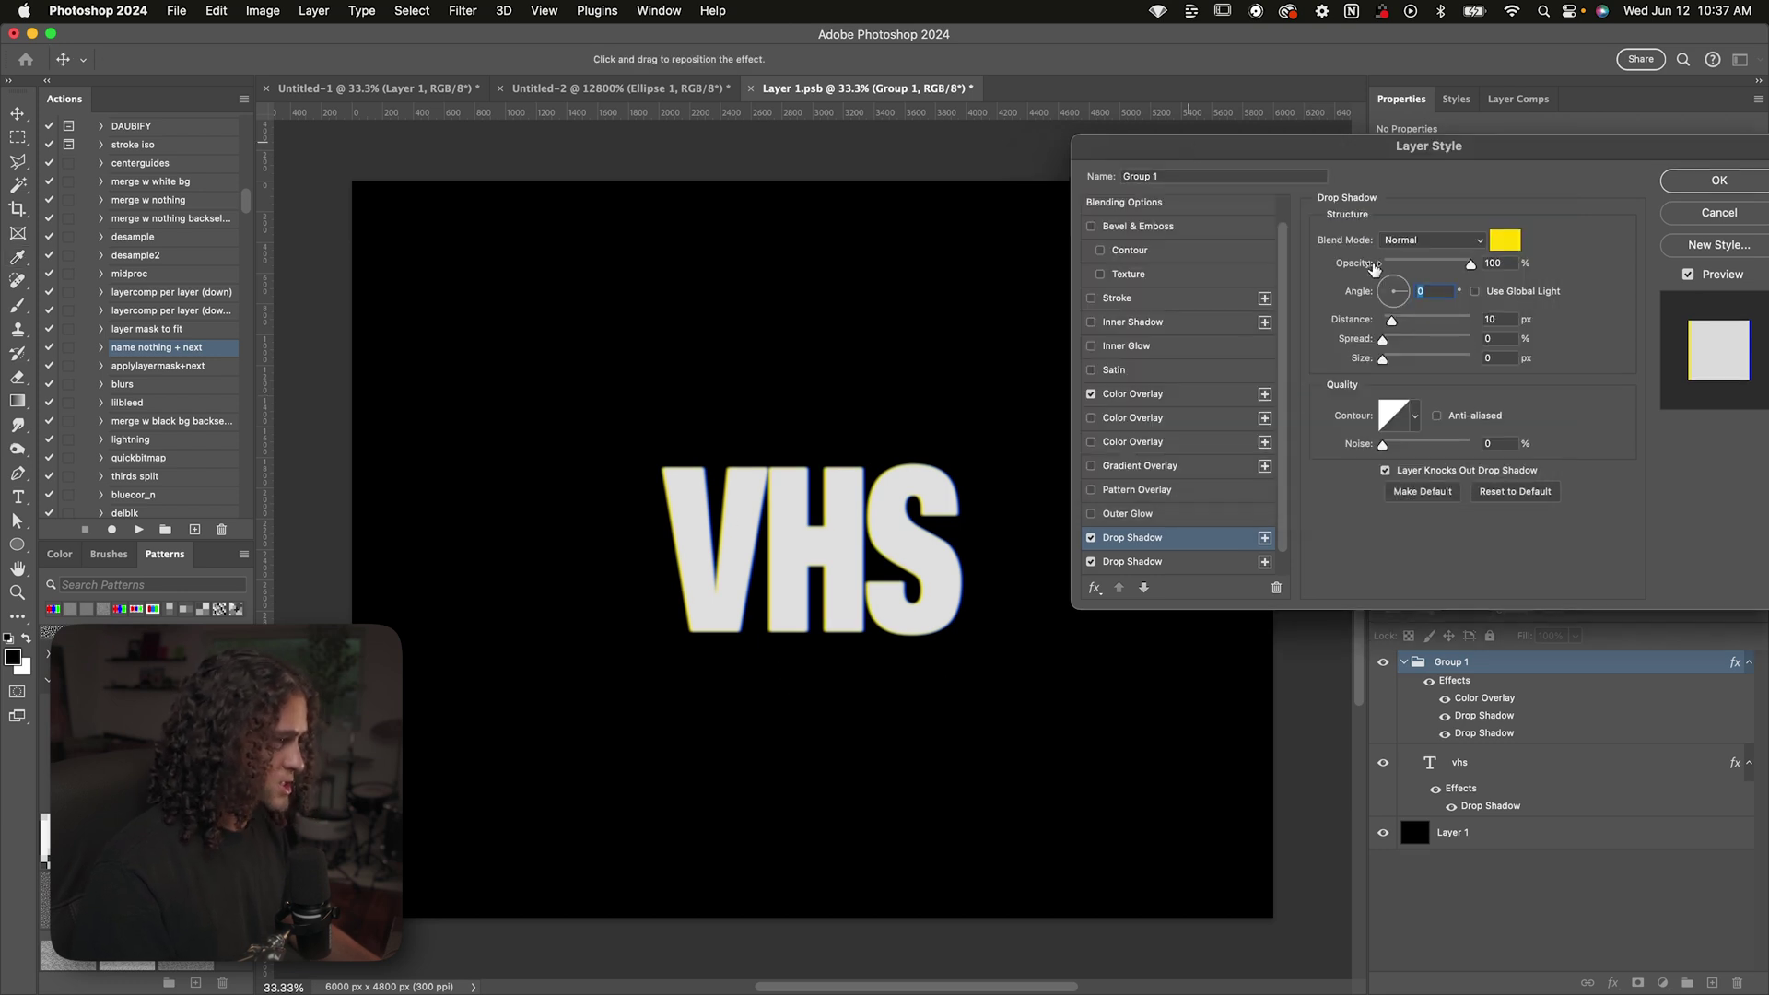
{"action": "left_click_drag", "start_coordinate": [1567, 154], "coordinate": [1431, 154]}
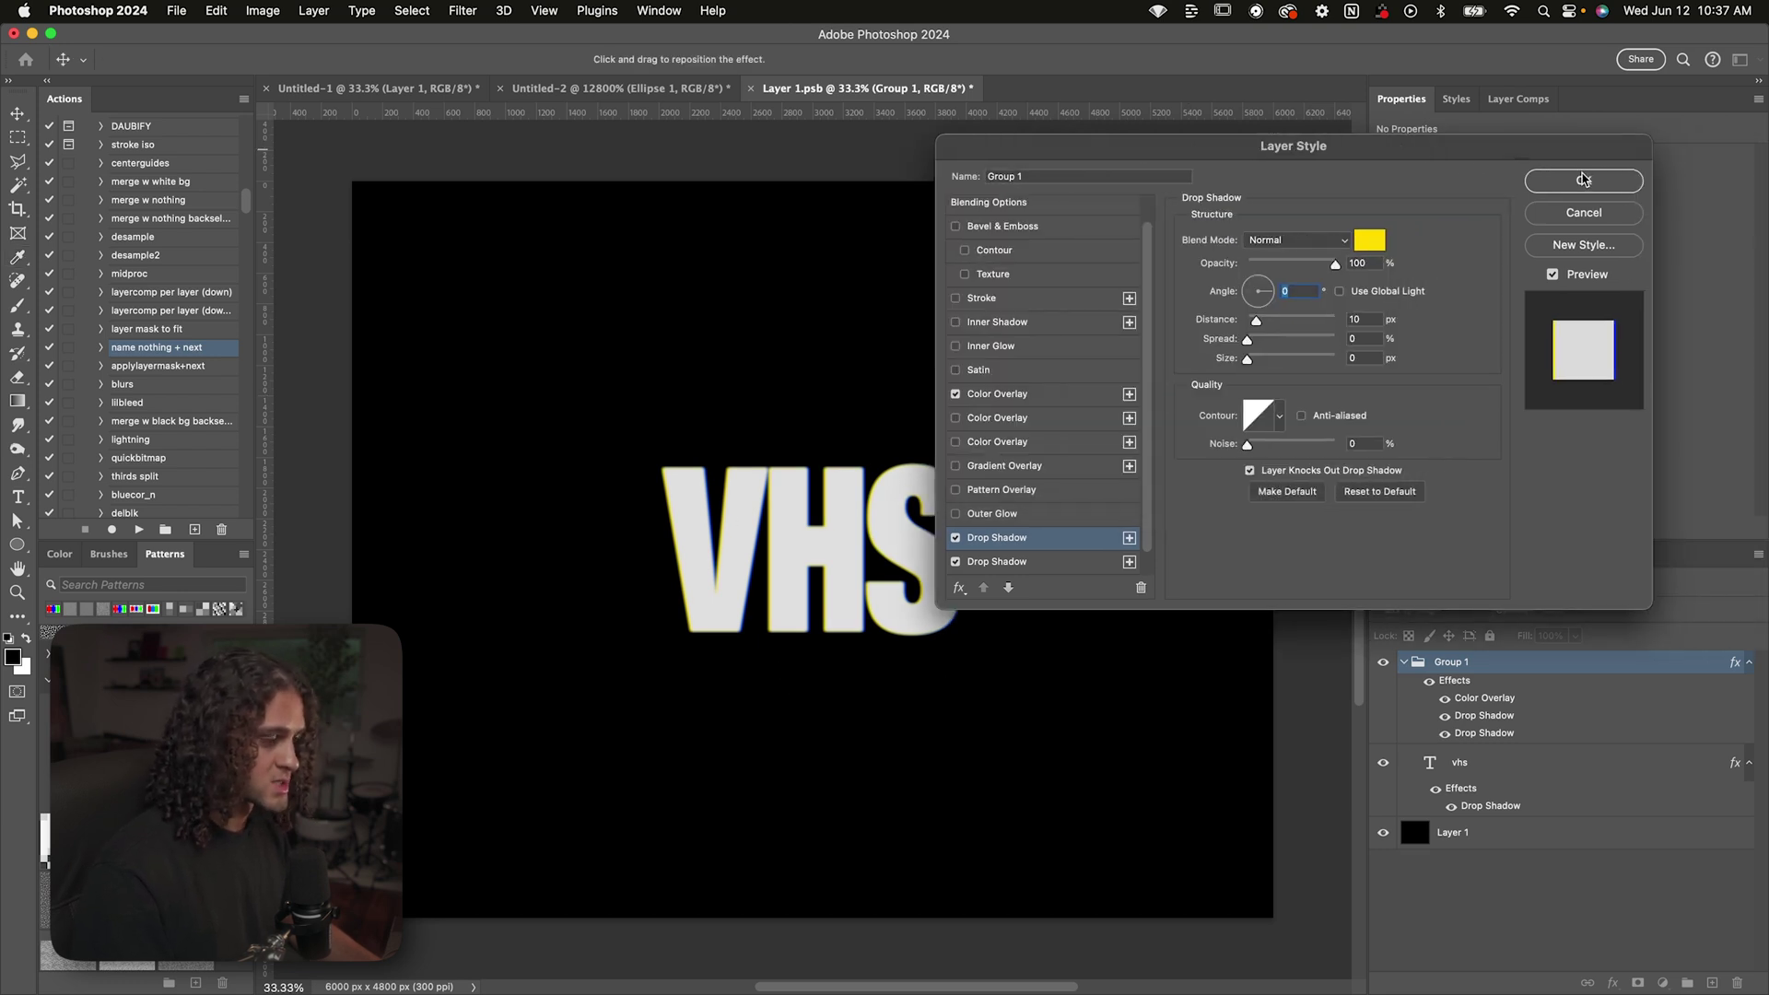
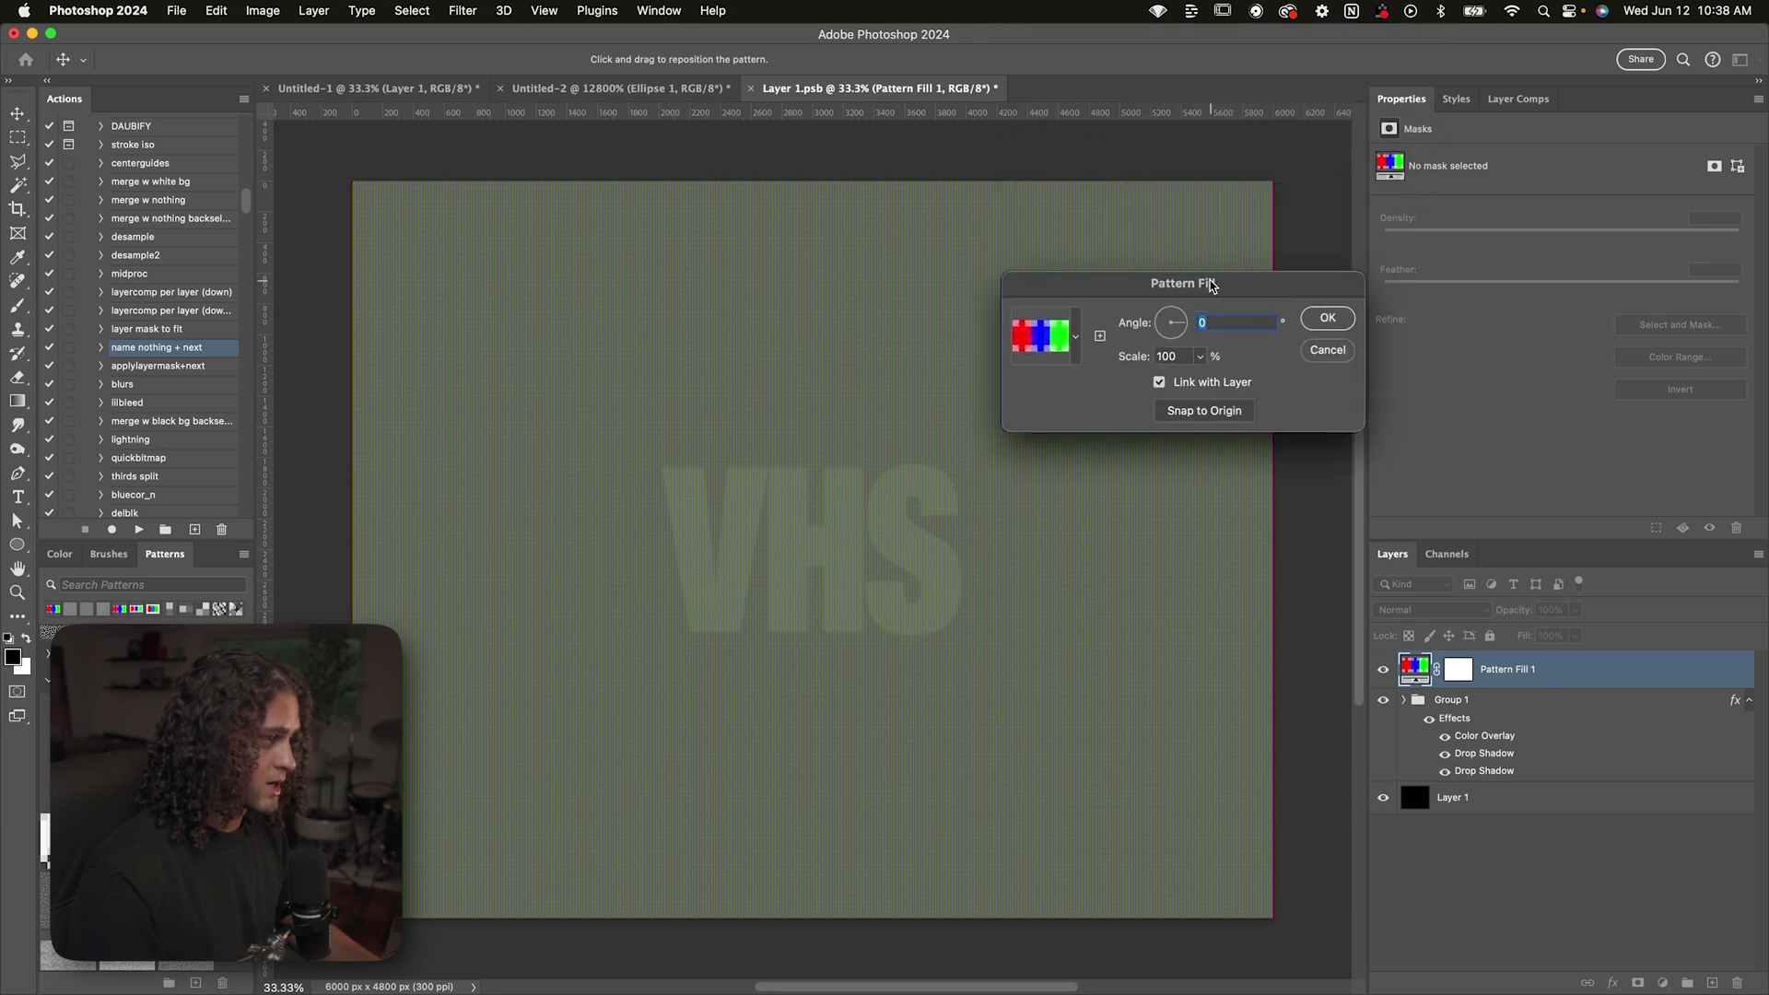
Scale the red, blue and green pattern fill to 200% and set its layer's blend mode to Overlay
{"action": "type", "text": "200"}
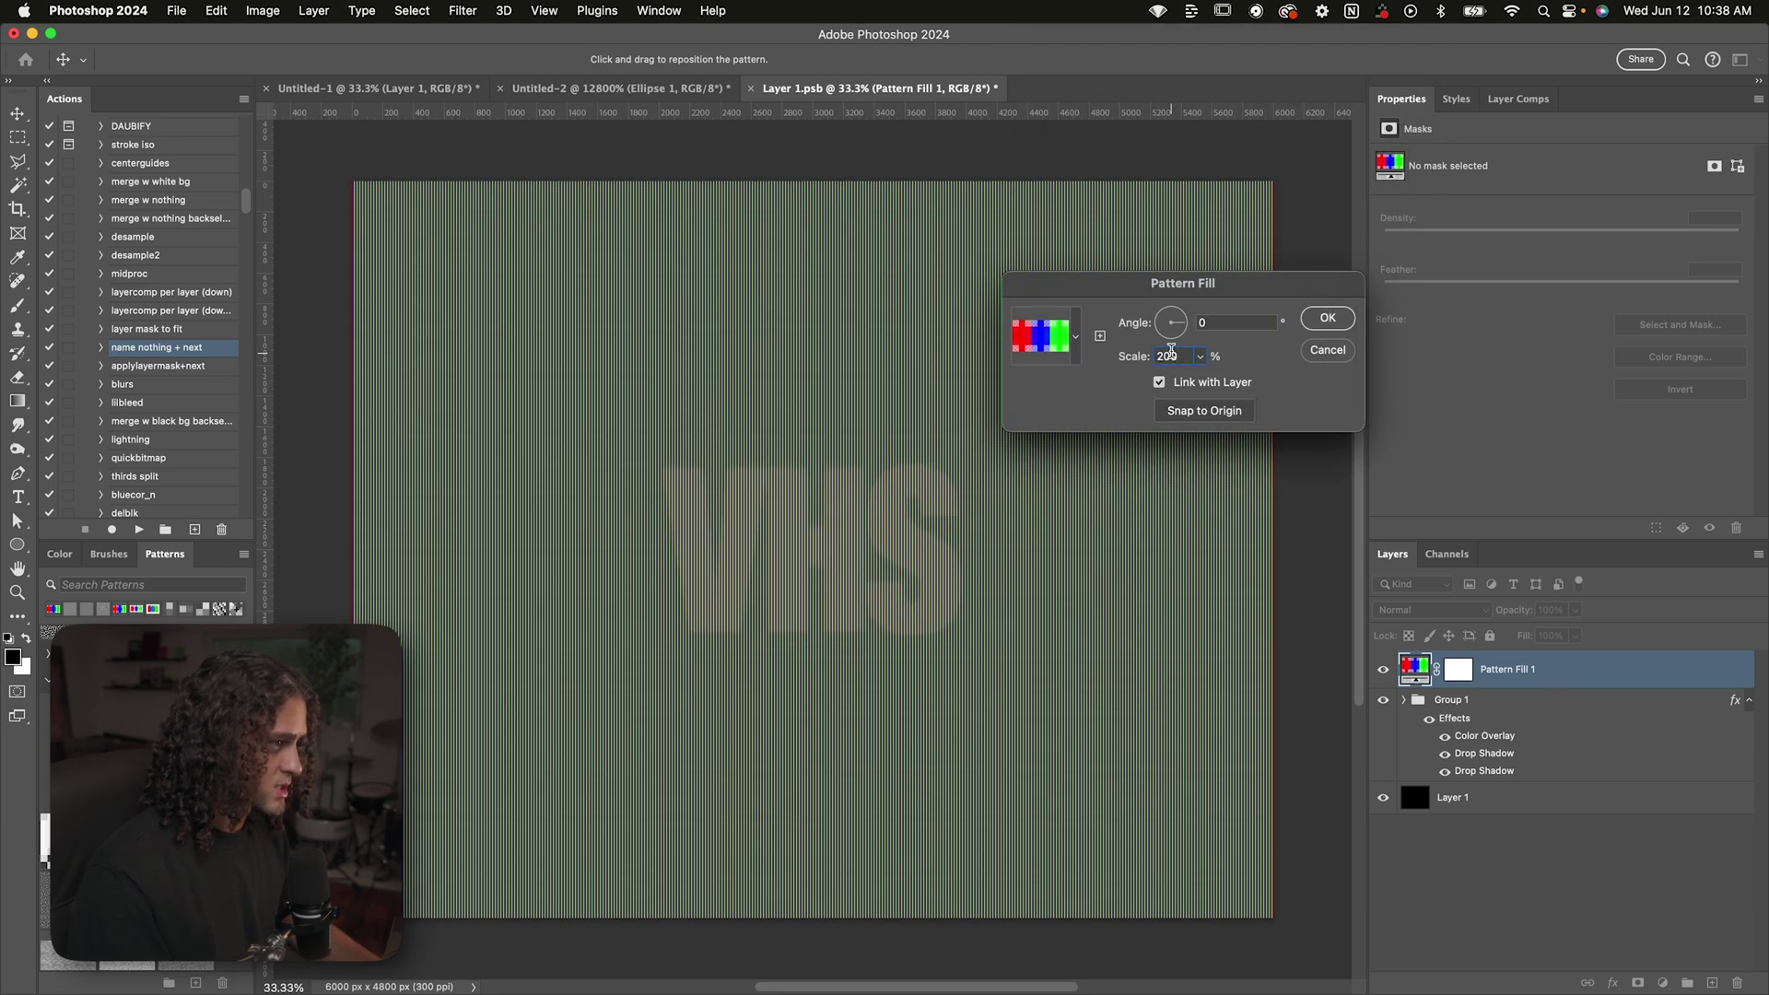
{"action": "left_click_drag", "start_coordinate": [1176, 284], "coordinate": [1192, 337]}
{"action": "left_click", "coordinate": [1346, 371]}
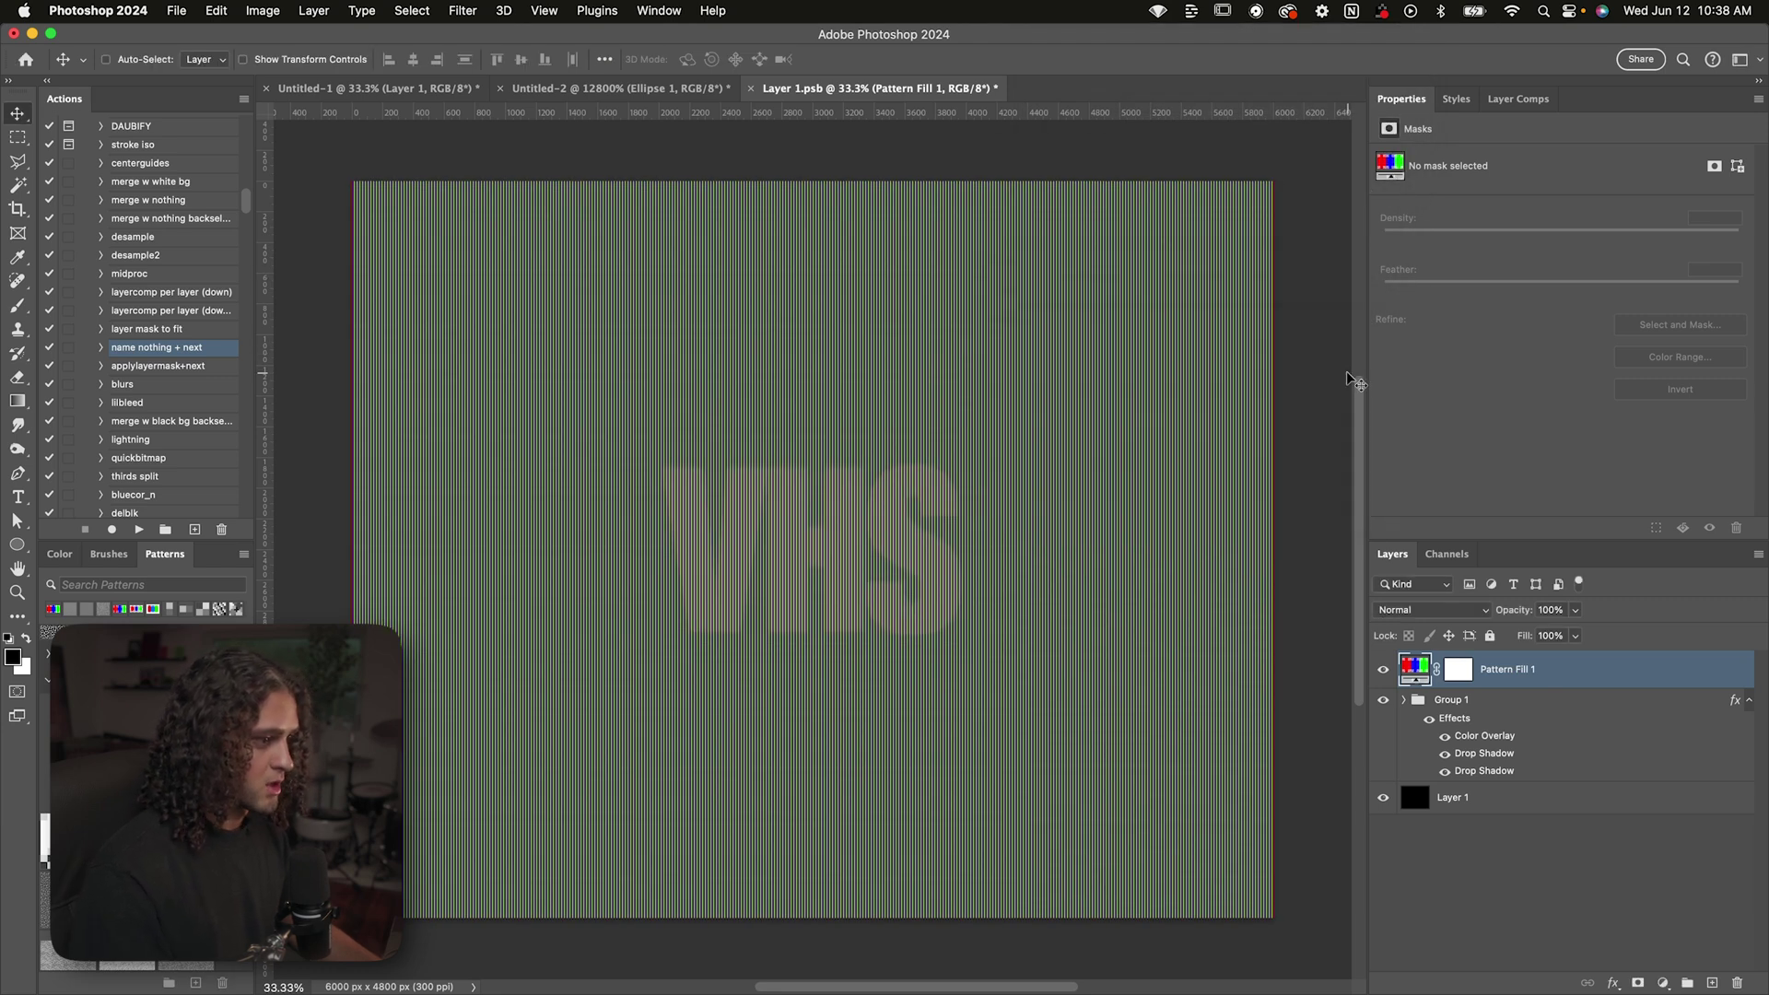
{"action": "left_click", "coordinate": [1405, 610]}
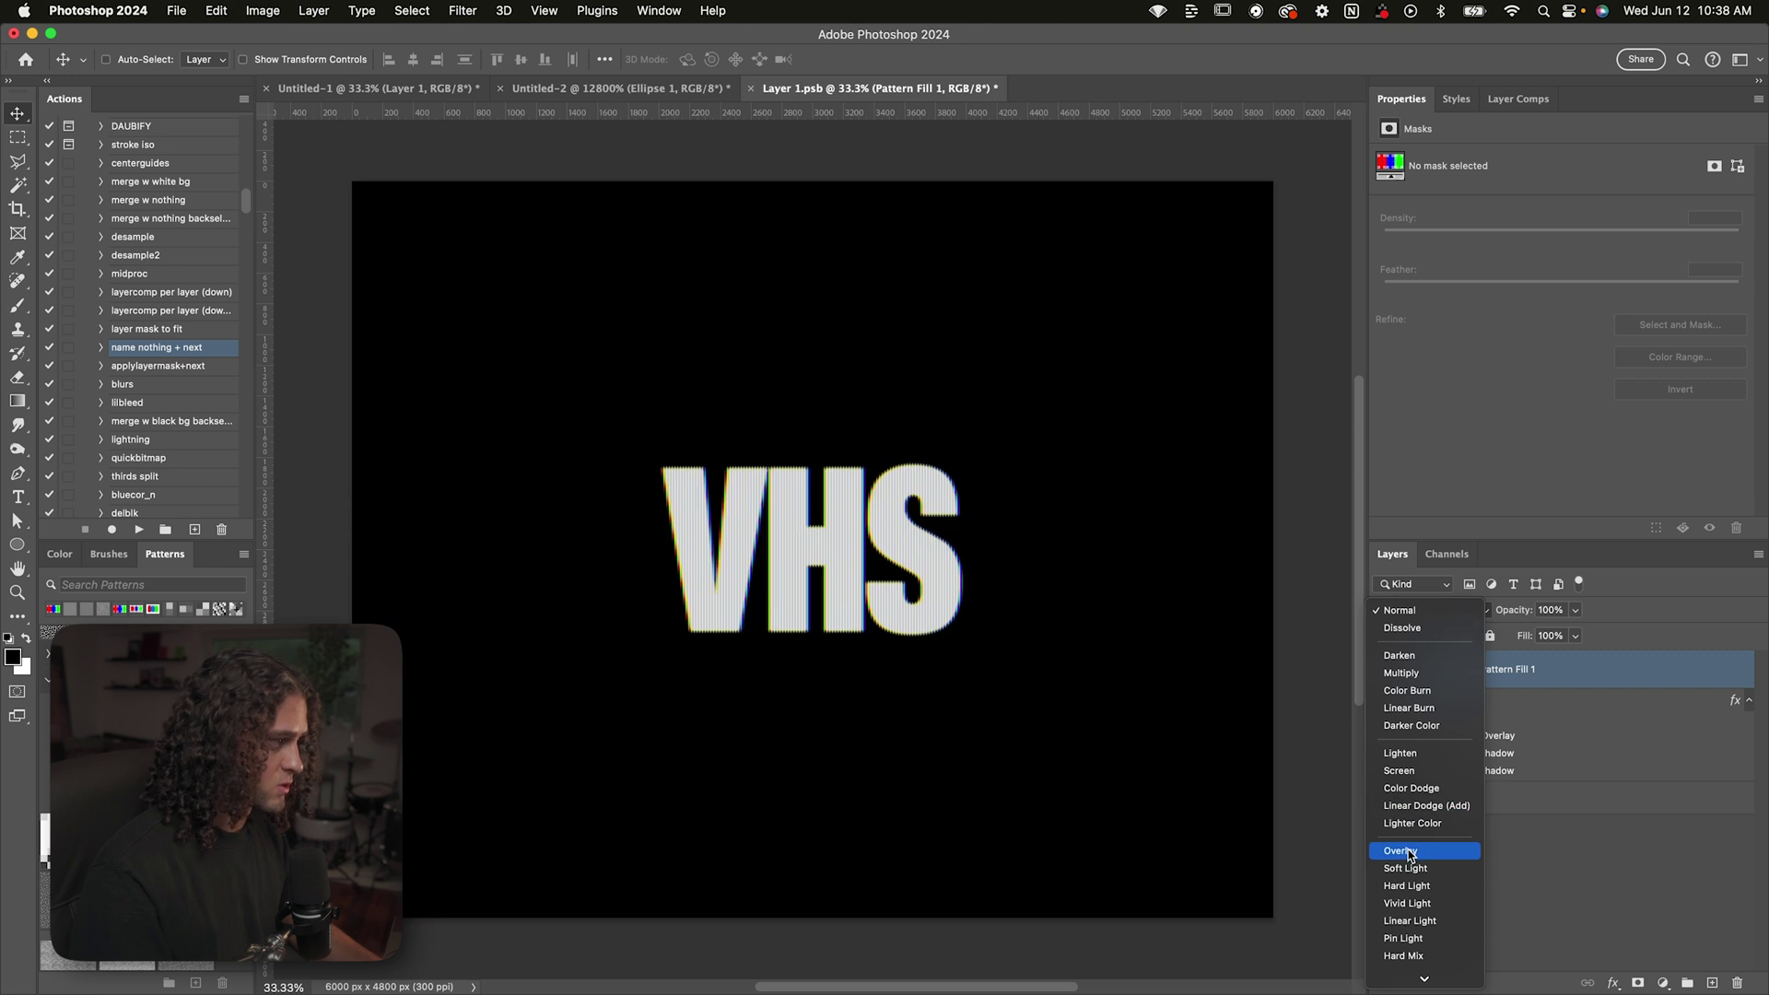
{"action": "left_click", "coordinate": [1406, 851]}
{"action": "key", "text": "super+equal"}
{"action": "key", "text": "super+equal"}
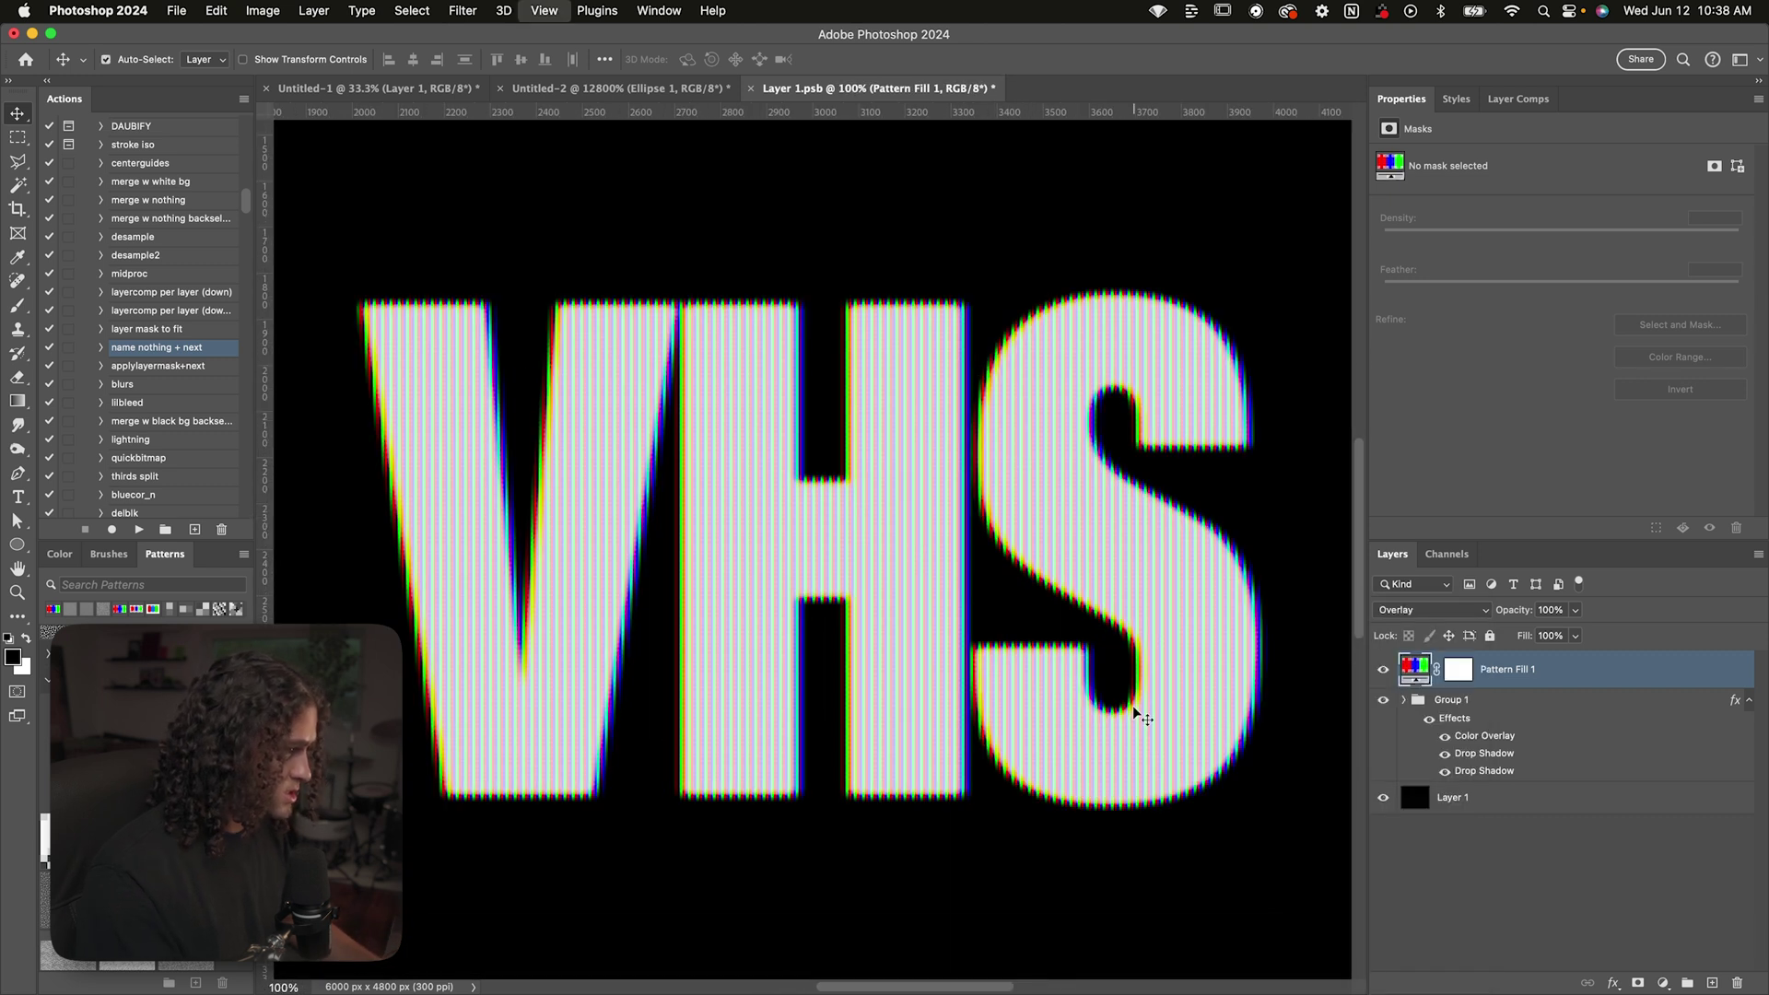
{"action": "key", "text": "super+minus"}
{"action": "key", "text": "super+minus"}
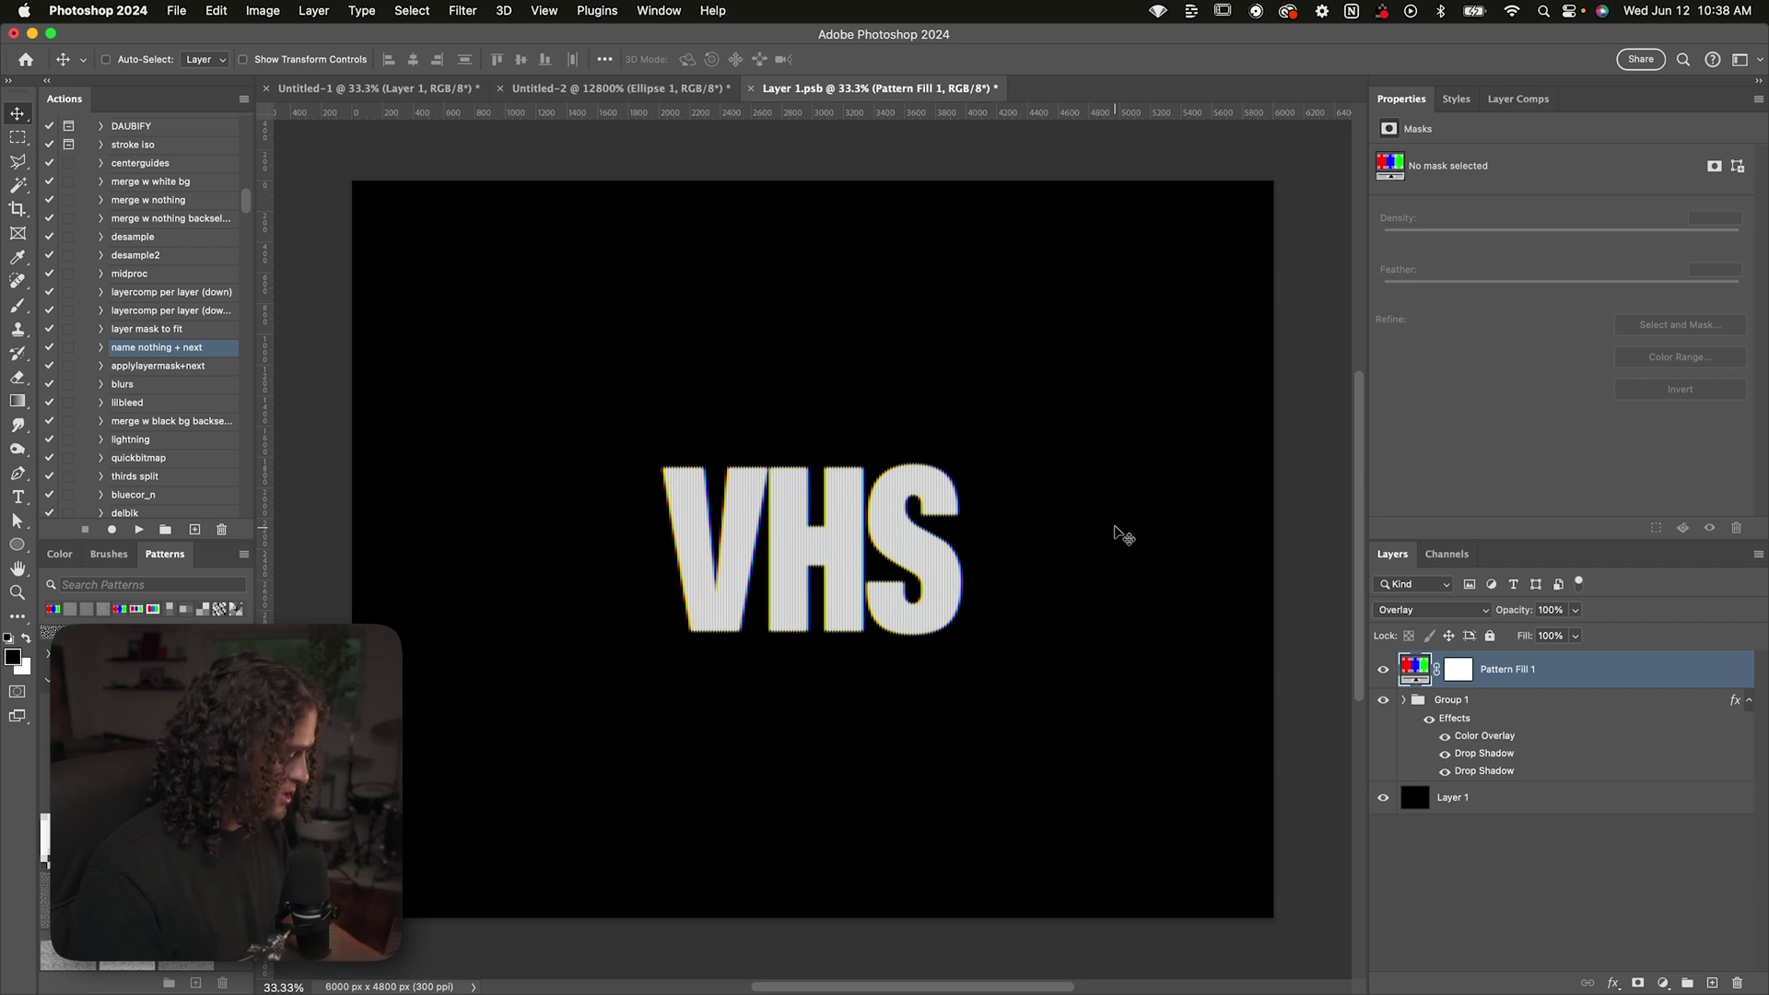
Save the smart object's contents and apply a 4-pixel Box Blur to the smart object in the Untitled-1 document
{"action": "key", "text": "super+s"}
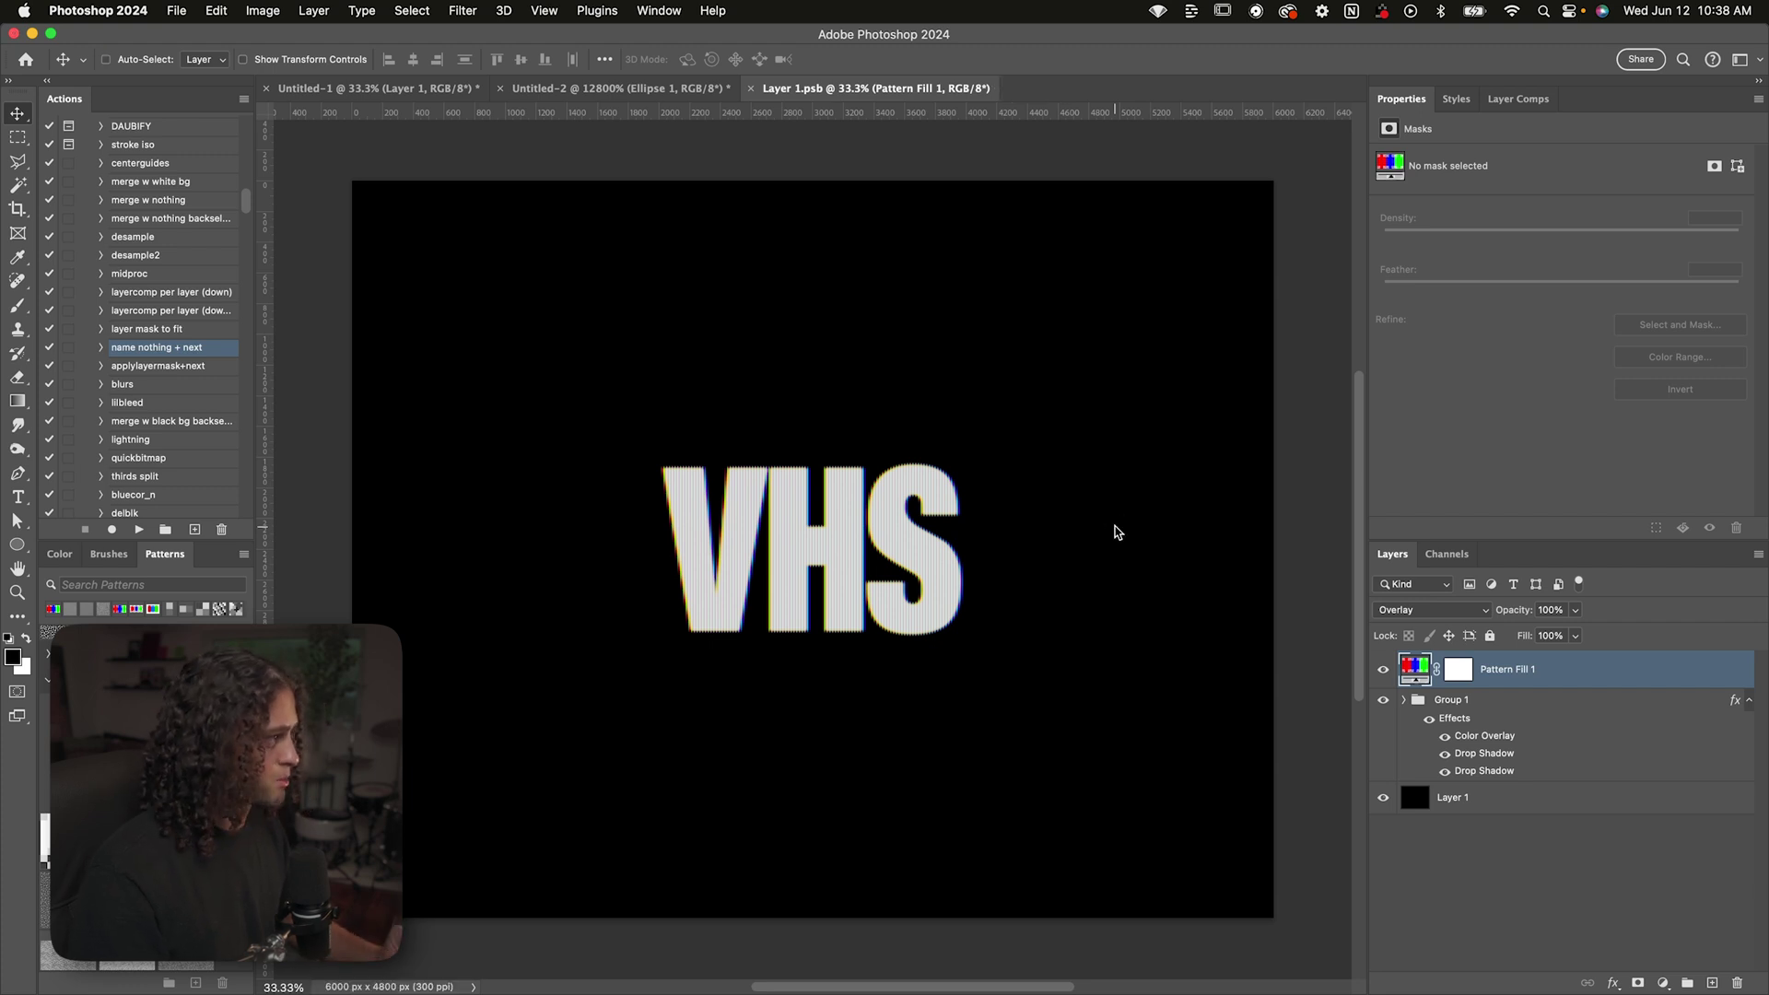
{"action": "left_click", "coordinate": [440, 92]}
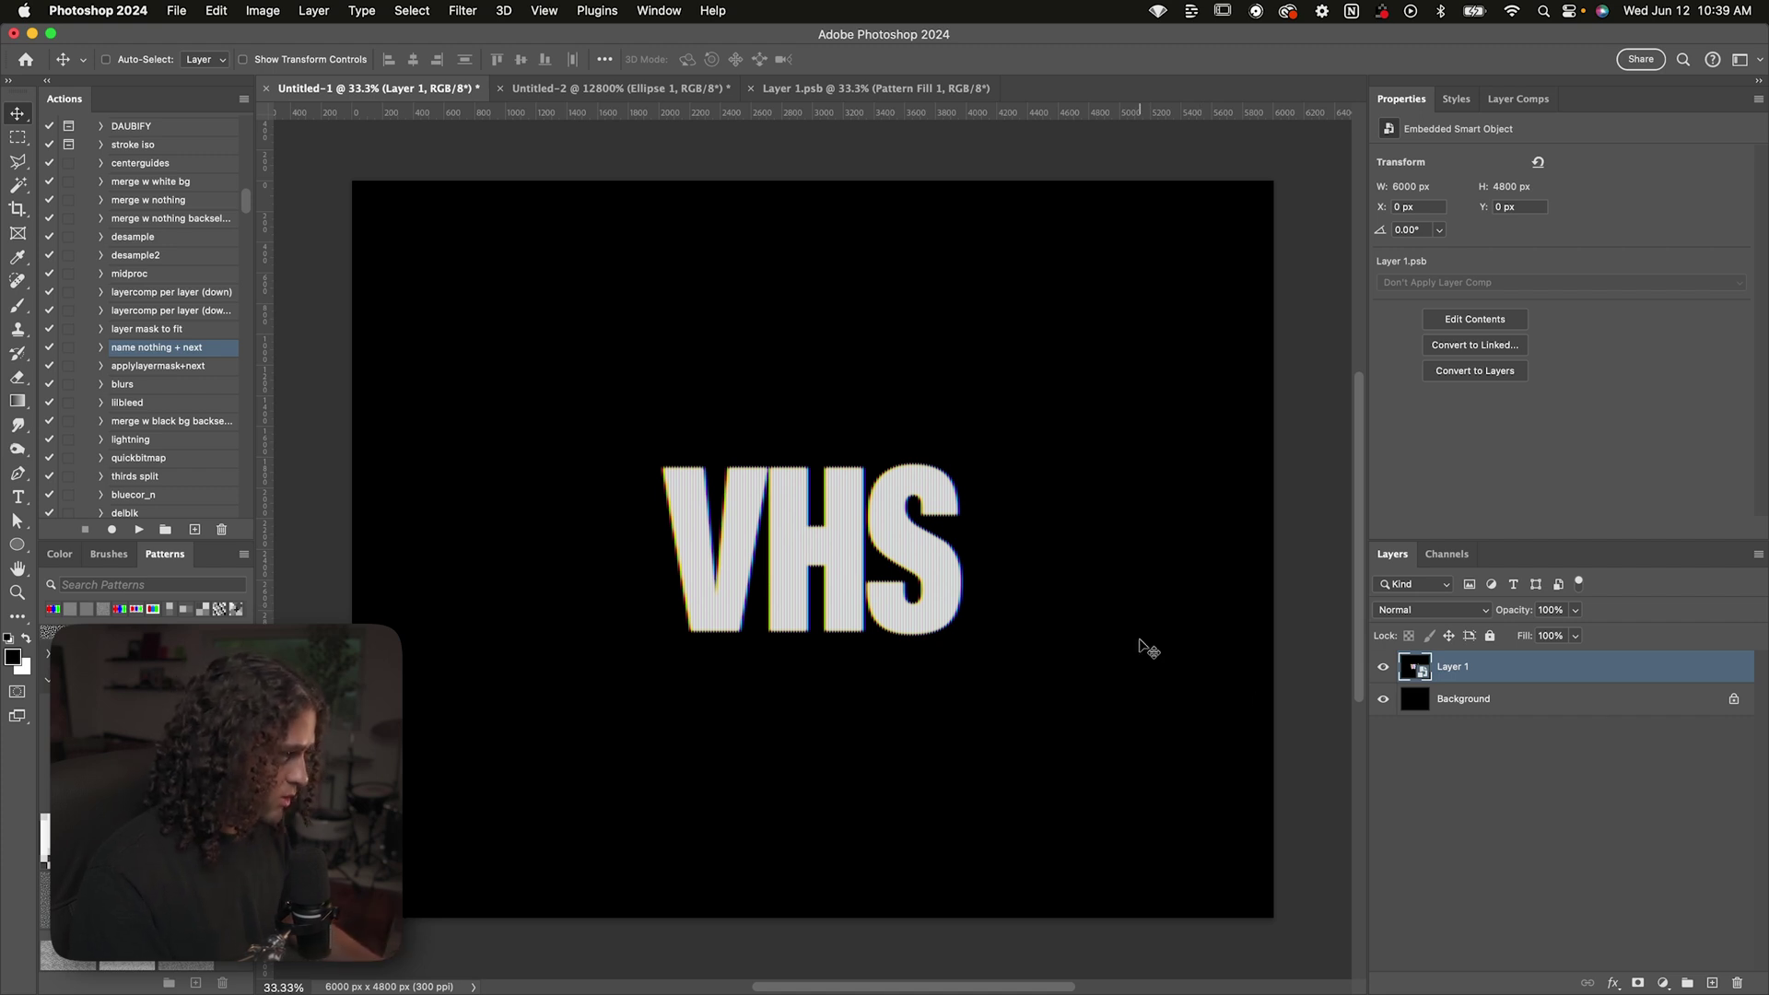
{"action": "left_click", "coordinate": [470, 11]}
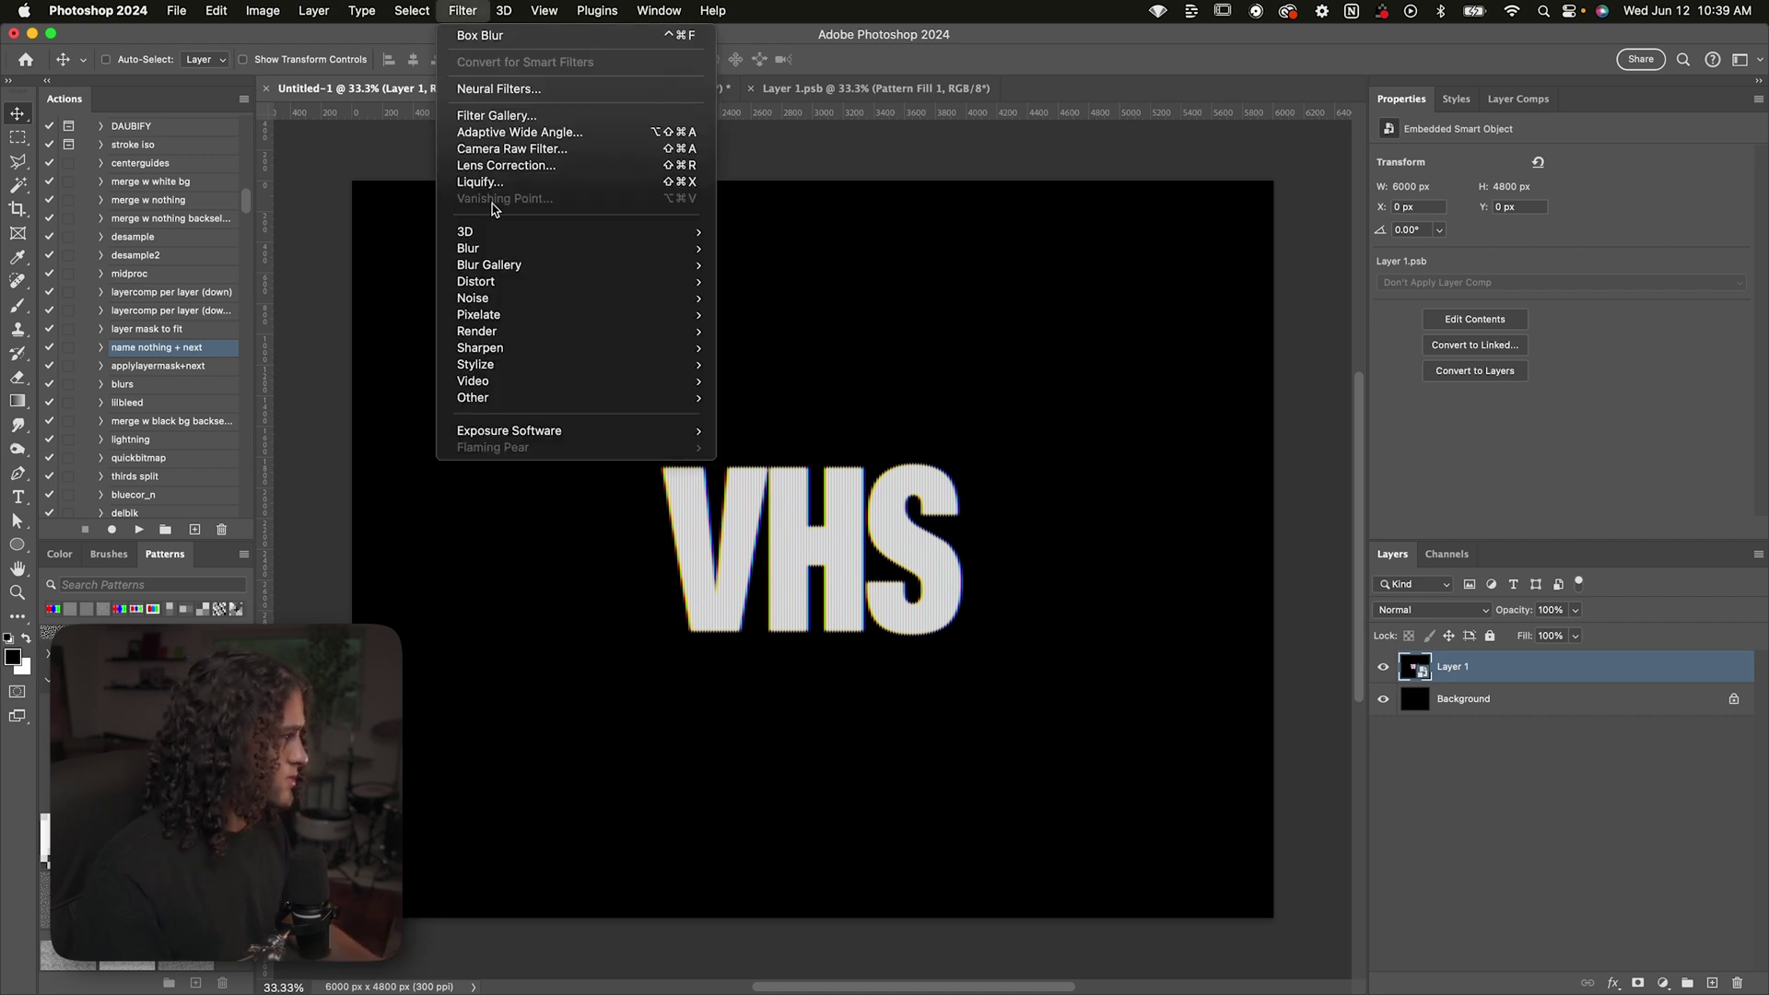
{"action": "mouse_move", "coordinate": [496, 254]}
{"action": "left_click", "coordinate": [747, 297]}
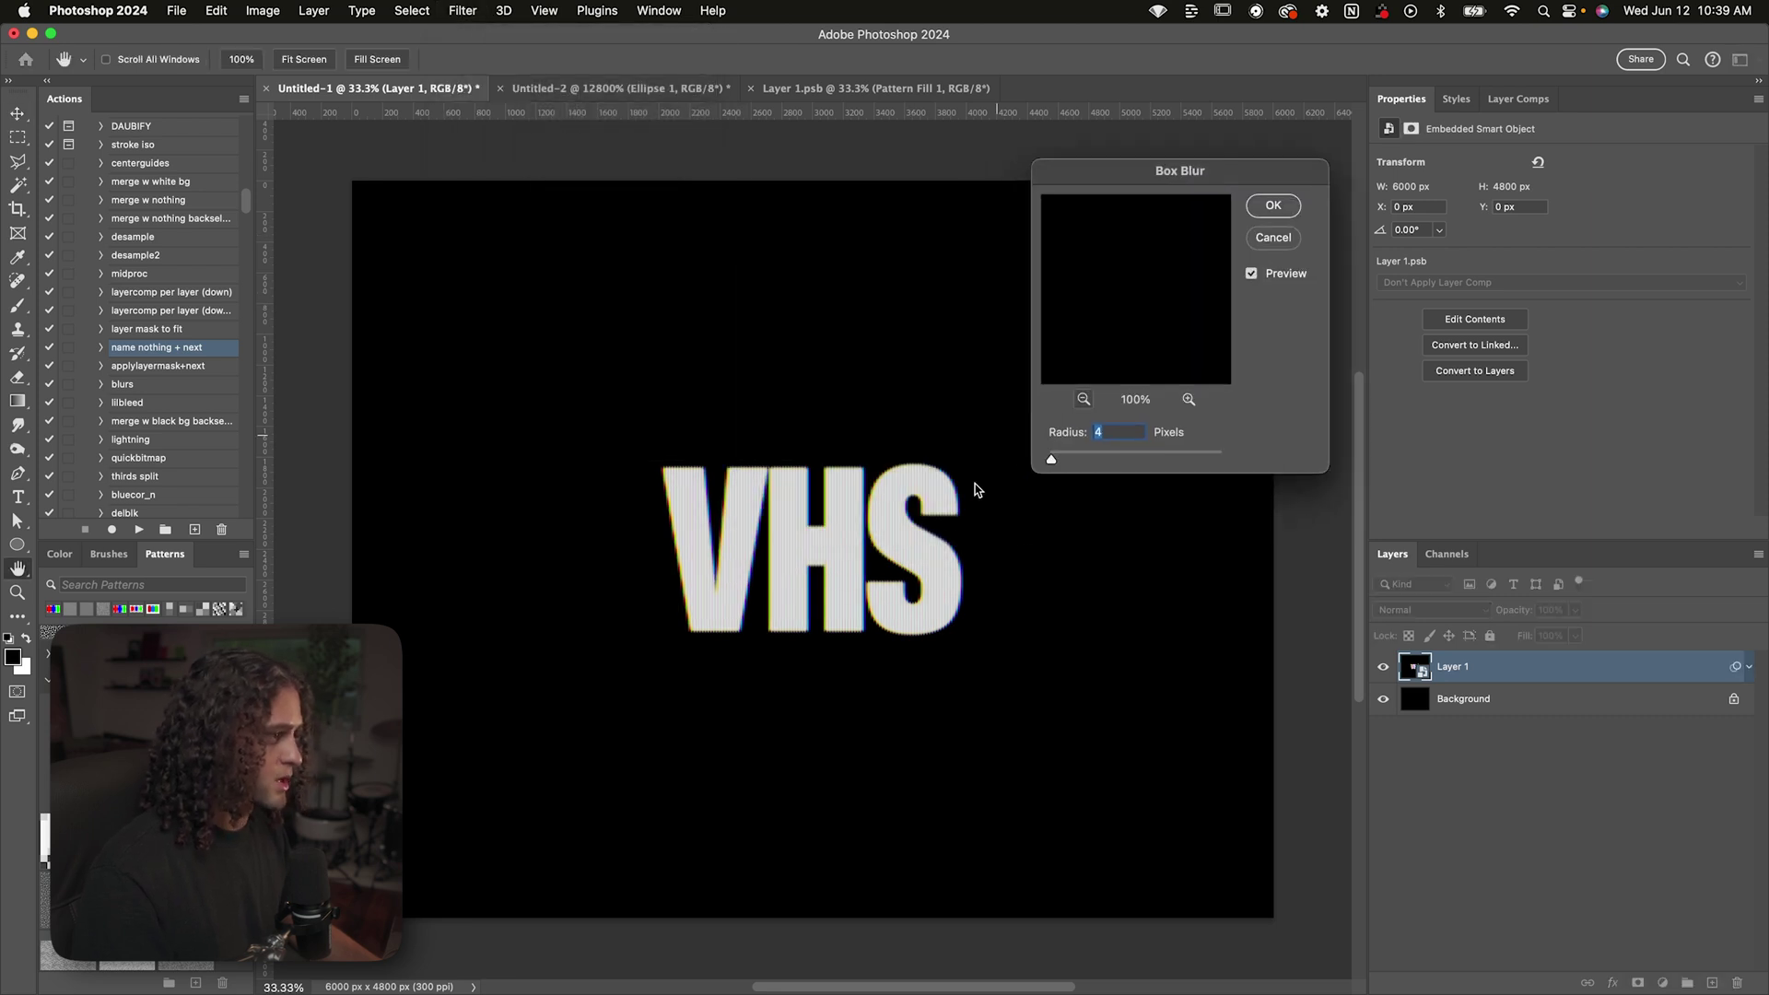
{"action": "left_click", "coordinate": [1273, 205]}
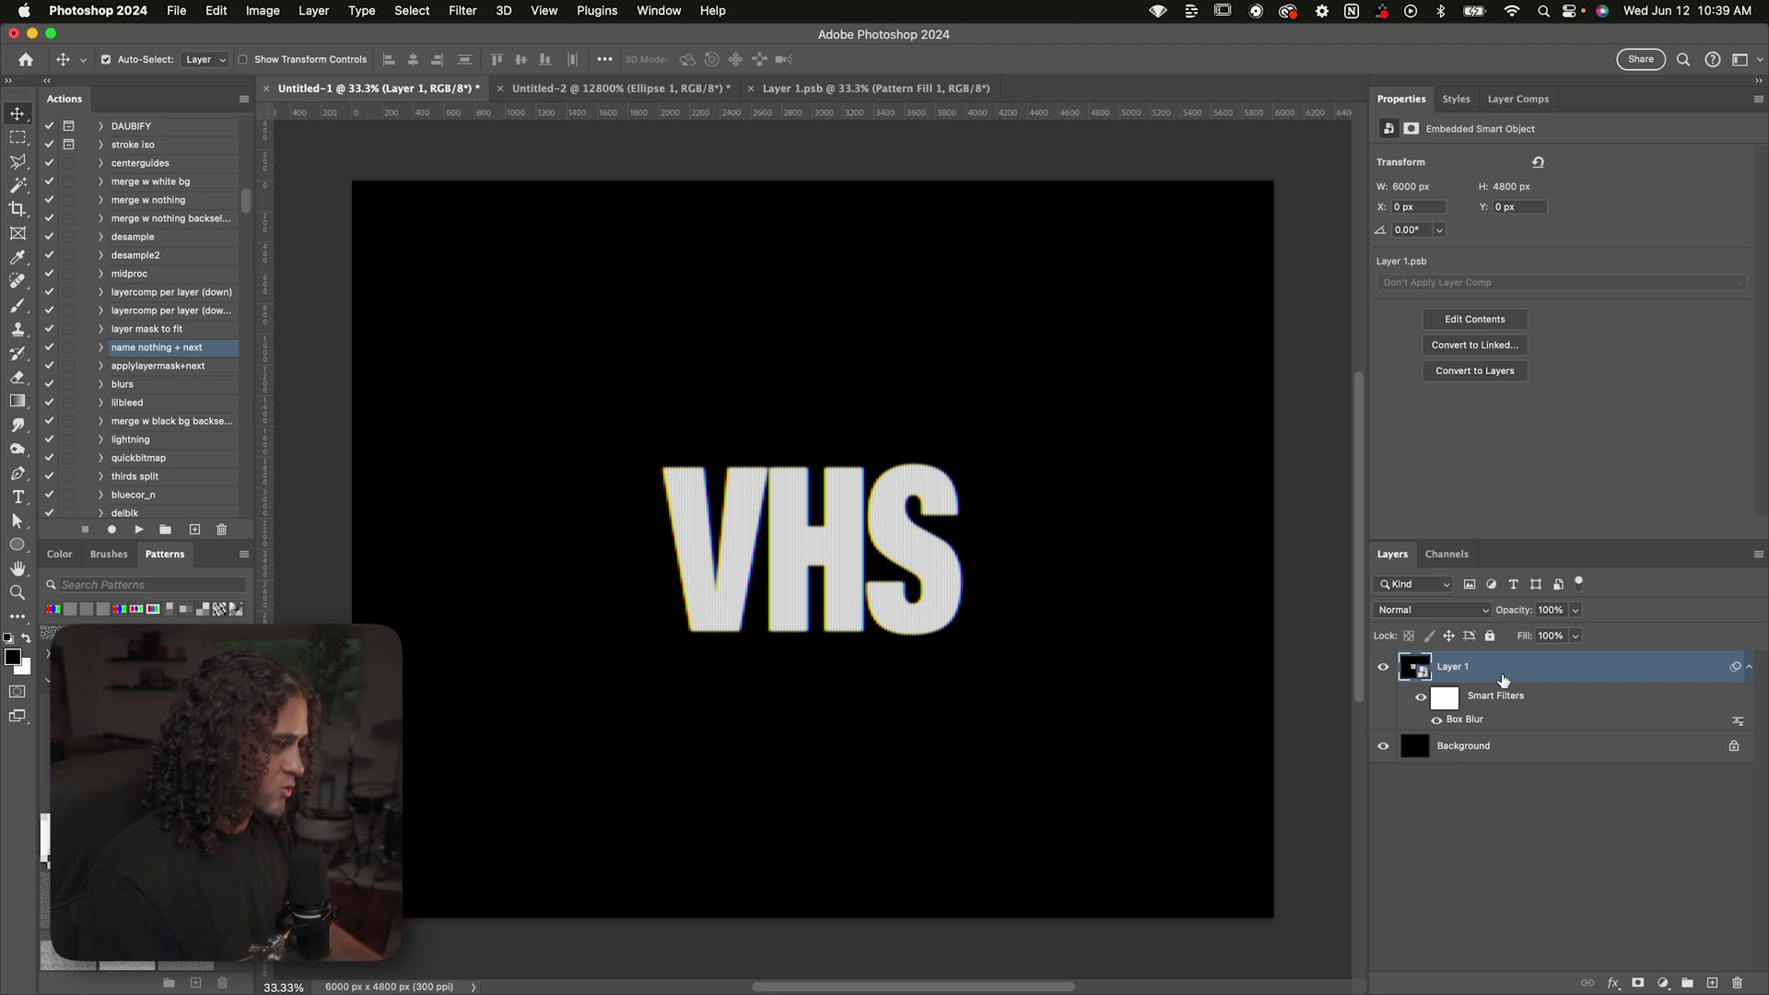
Duplicate the blurred smart object layer and apply a Gaussian Blur with a 50-pixel radius to the copy
{"action": "key", "text": "super+j"}
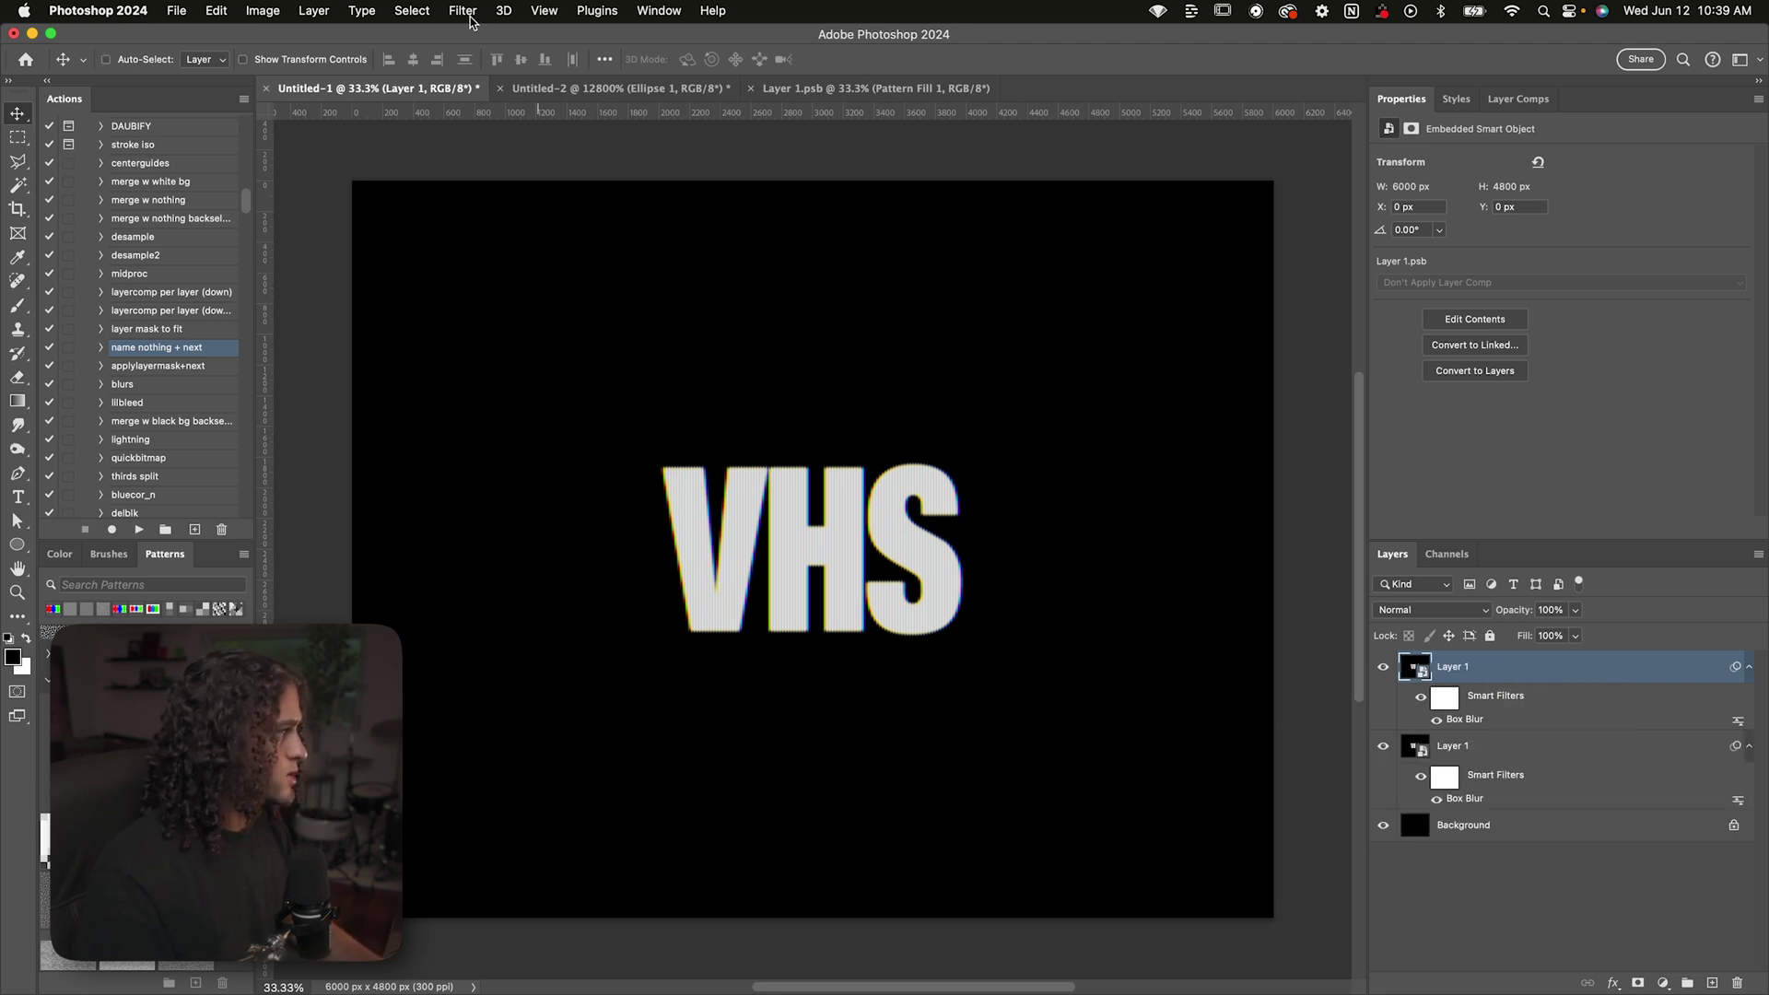
{"action": "left_click", "coordinate": [470, 18]}
{"action": "mouse_move", "coordinate": [585, 249]}
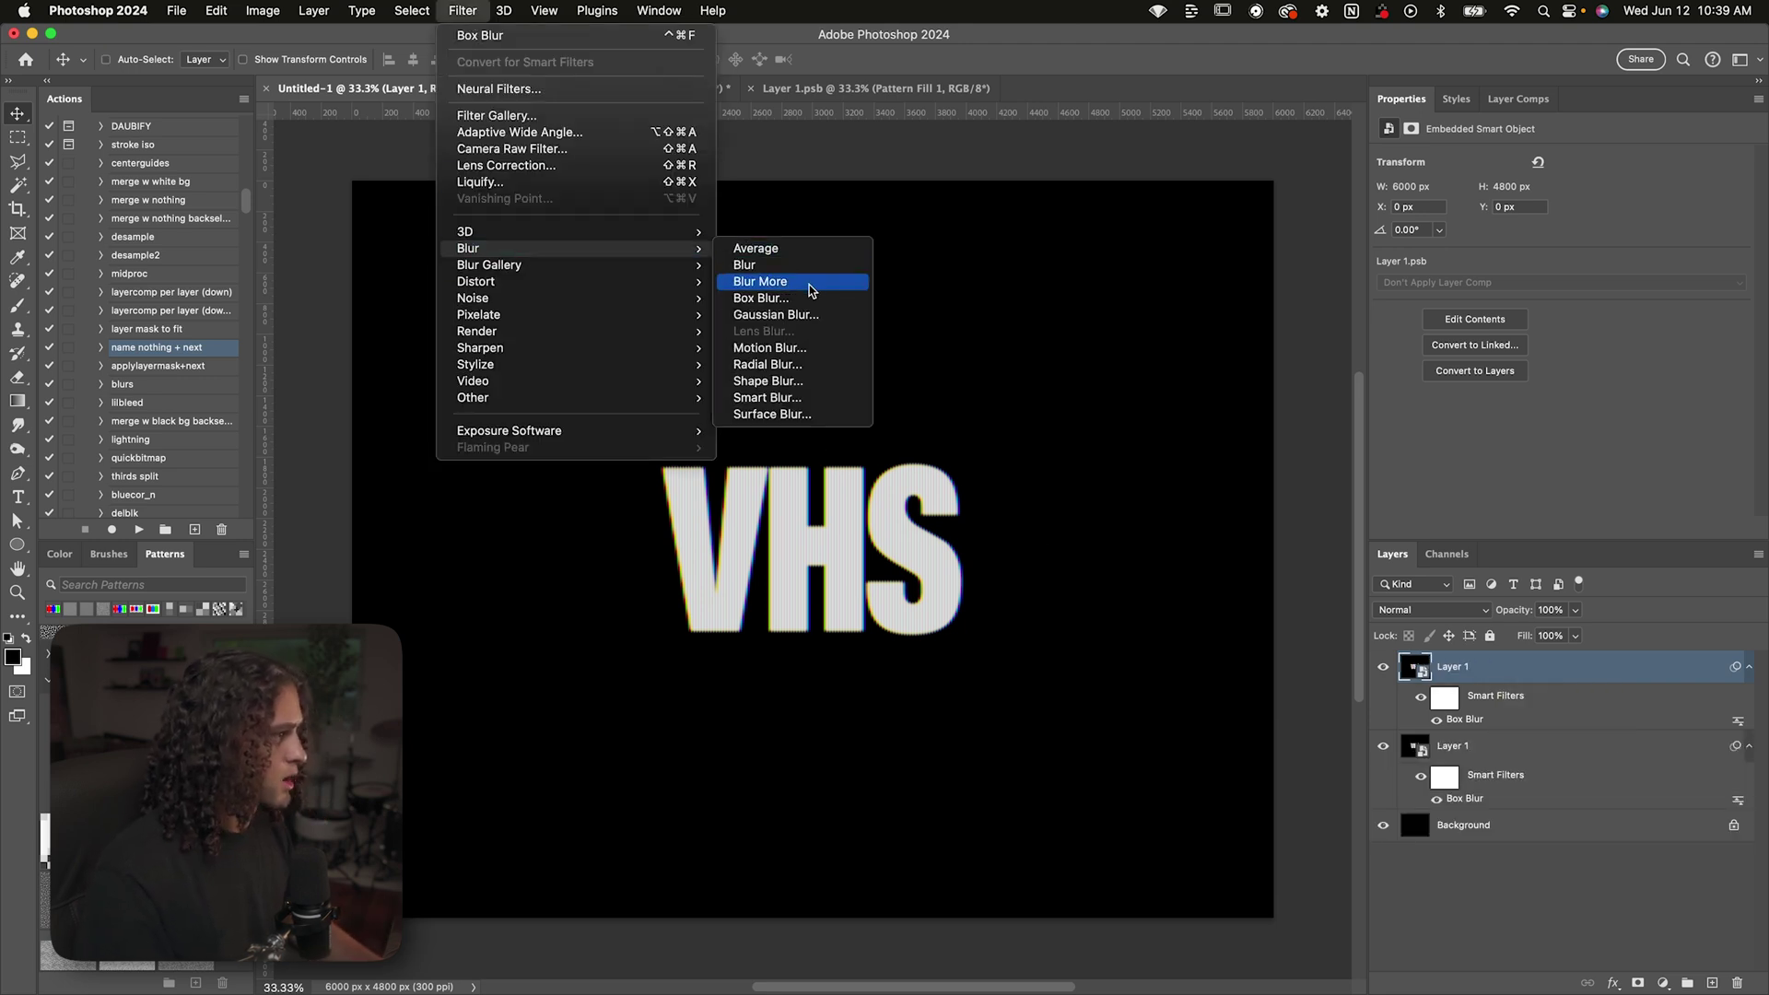
{"action": "left_click", "coordinate": [792, 314]}
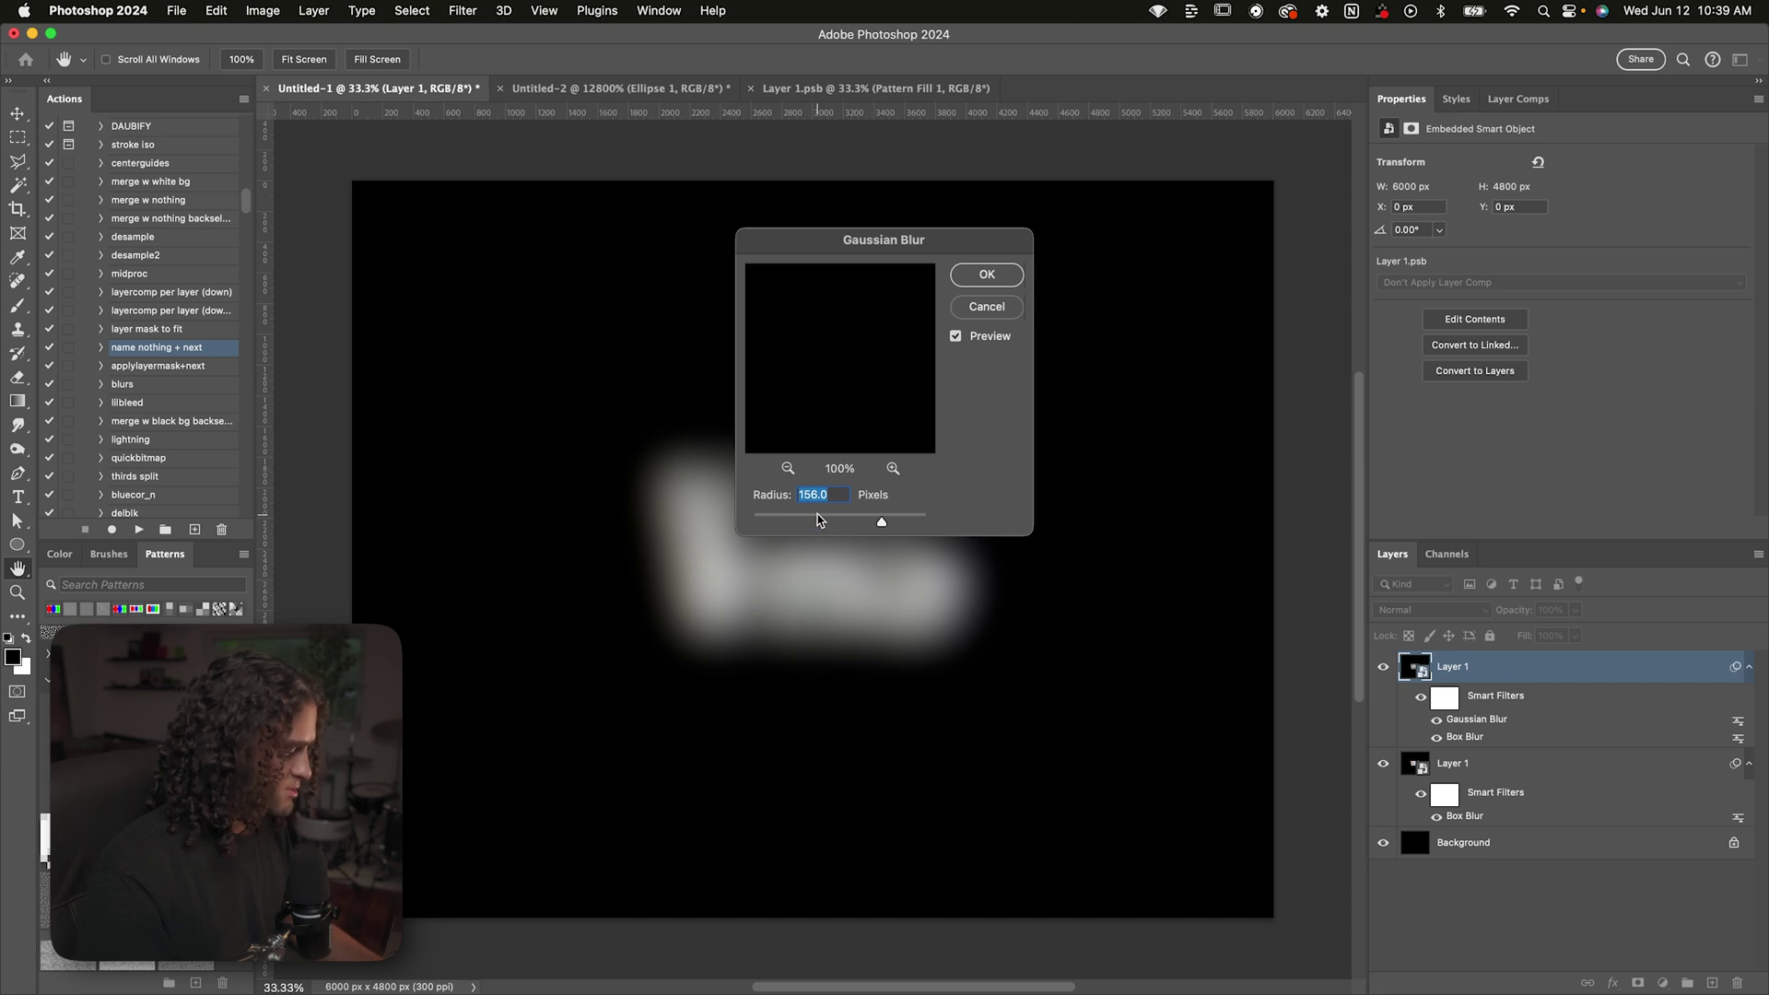
{"action": "key", "text": "BackSpace"}
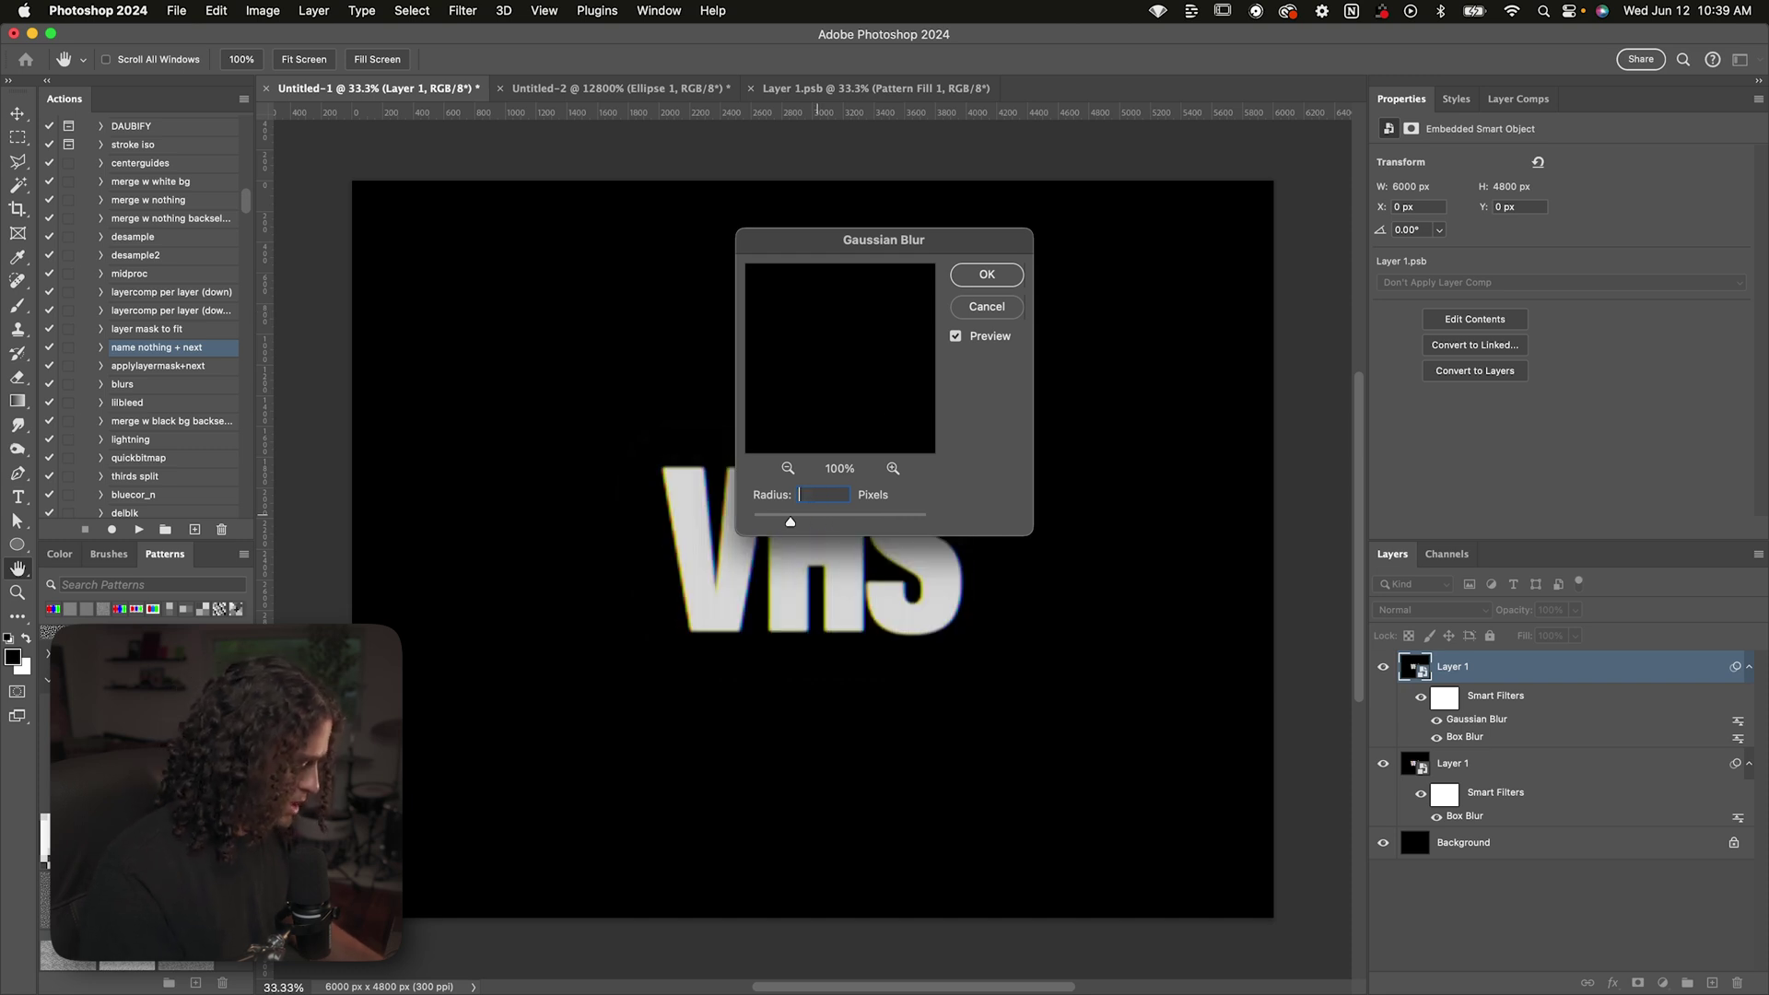
{"action": "type", "text": "50"}
{"action": "key", "text": "Return"}
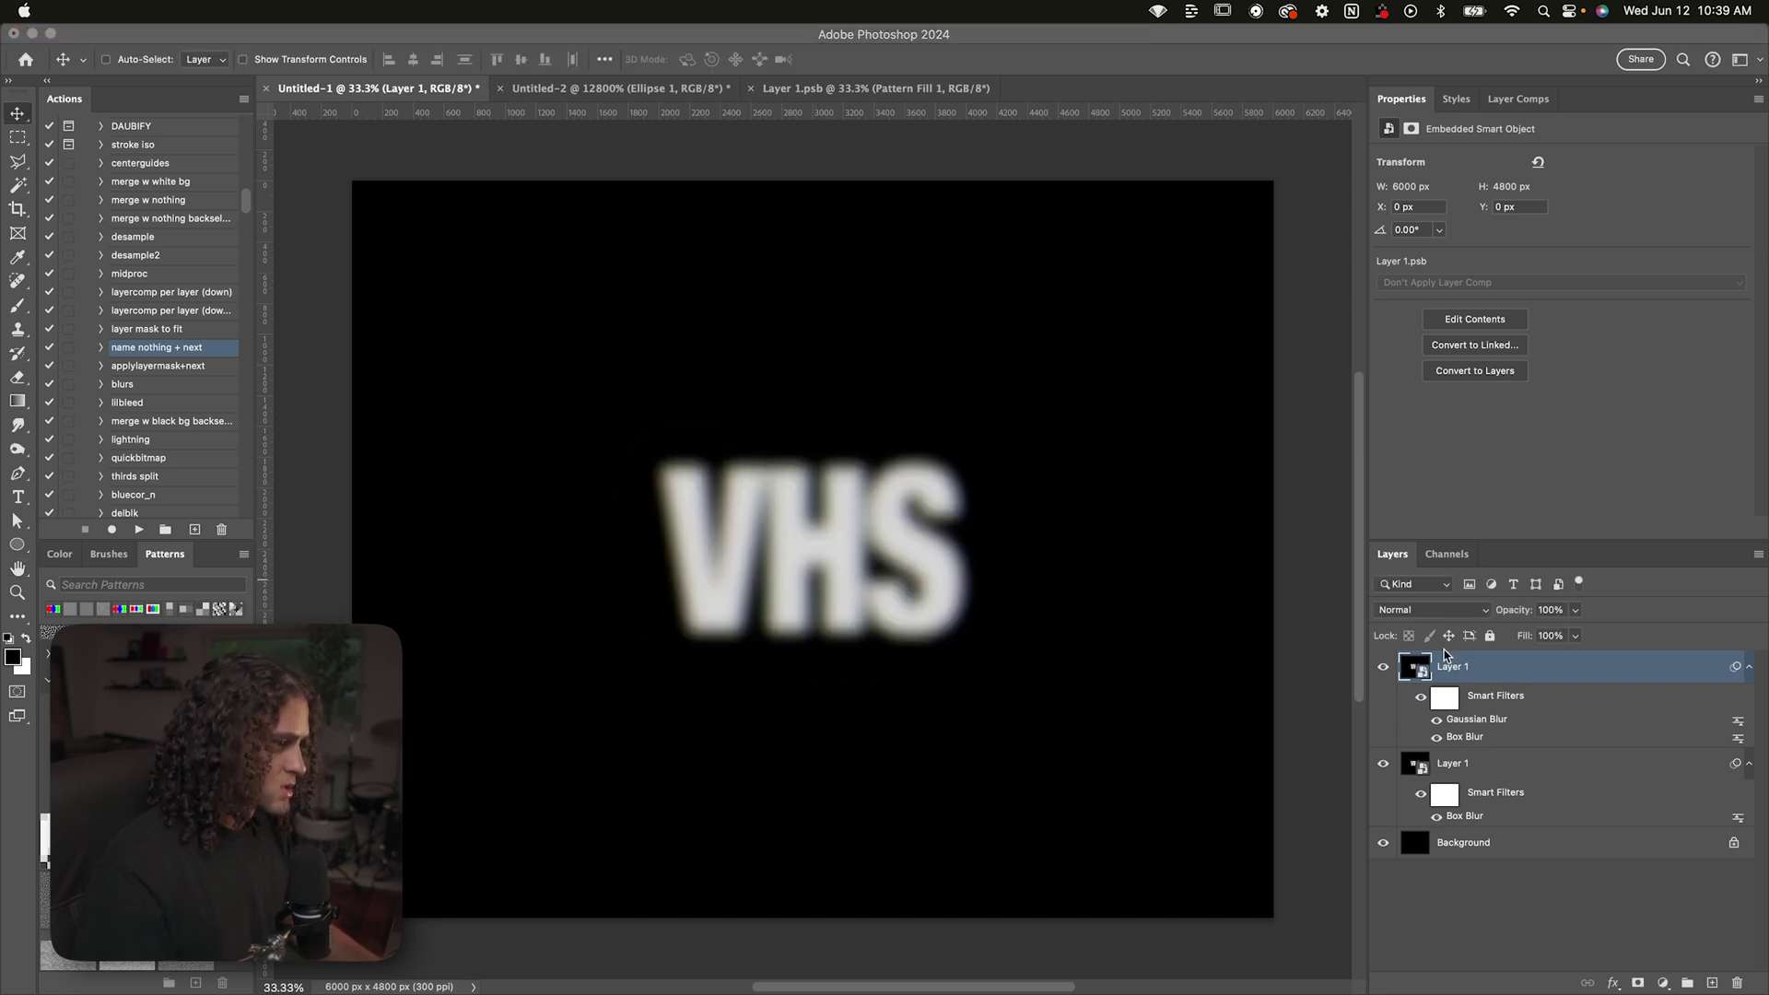
Rename the lower smart object layer "base" and the upper one "gaussian blur"
{"action": "double_click", "coordinate": [1453, 764]}
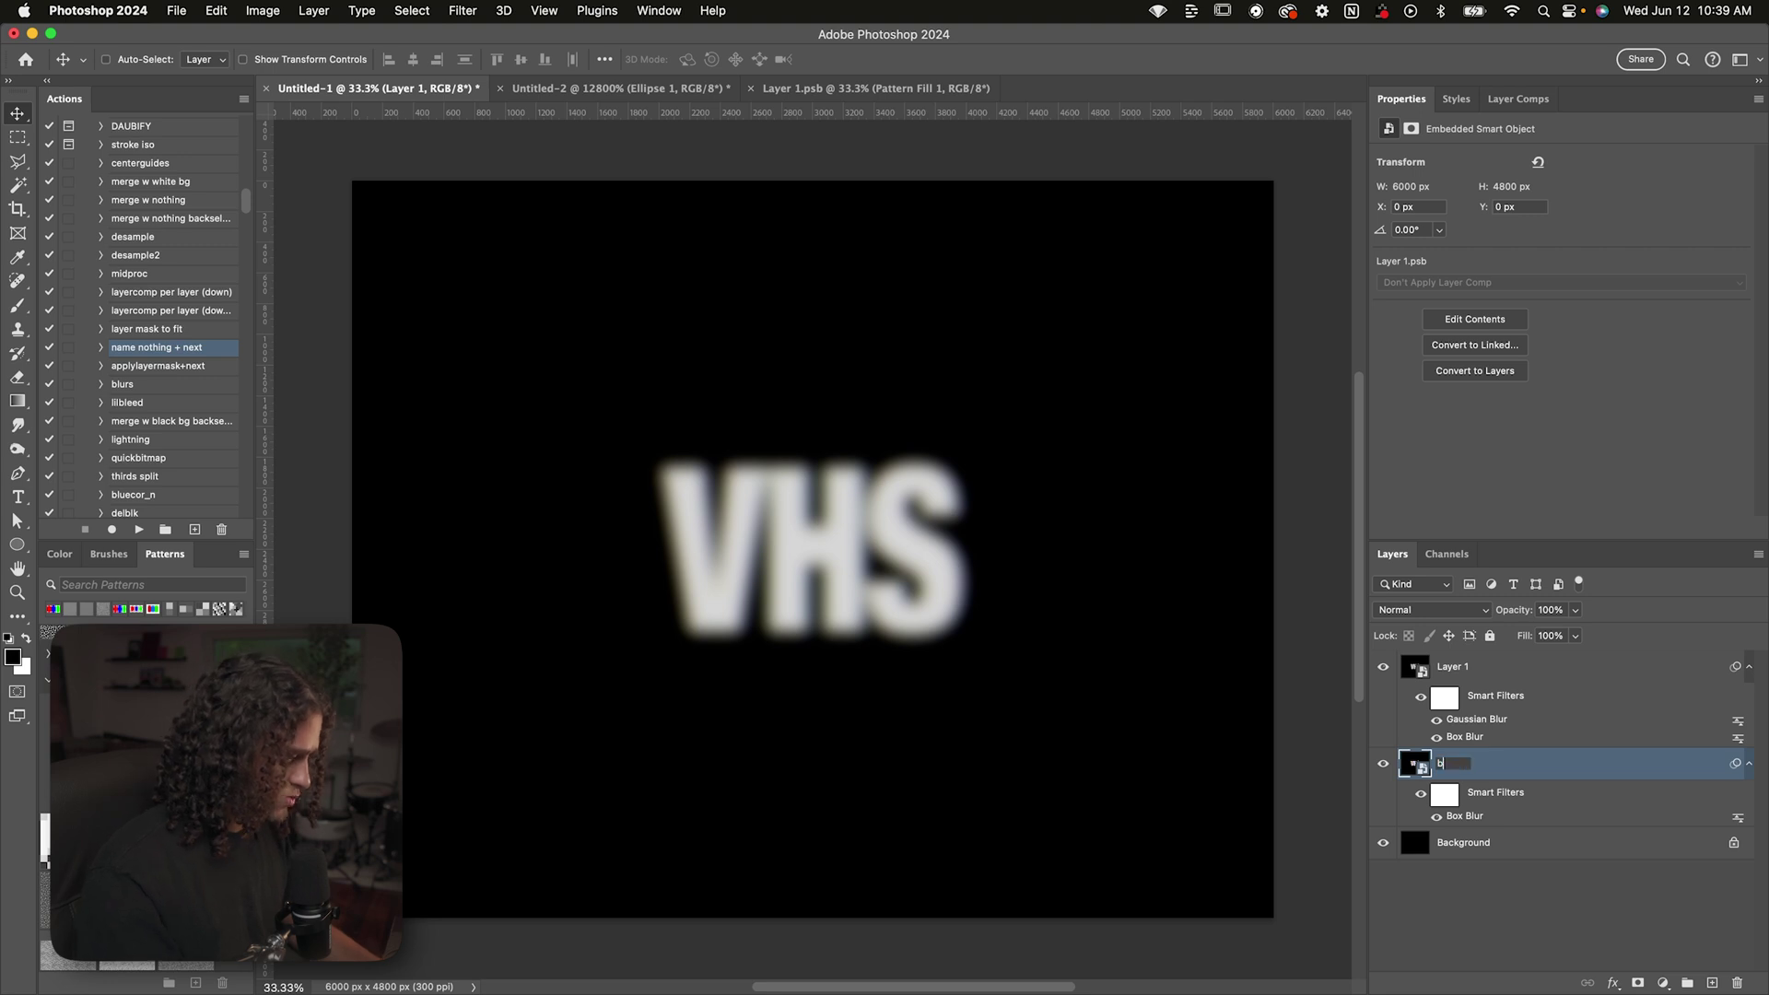
{"action": "type", "text": "base"}
{"action": "key", "text": "shift+Tab"}
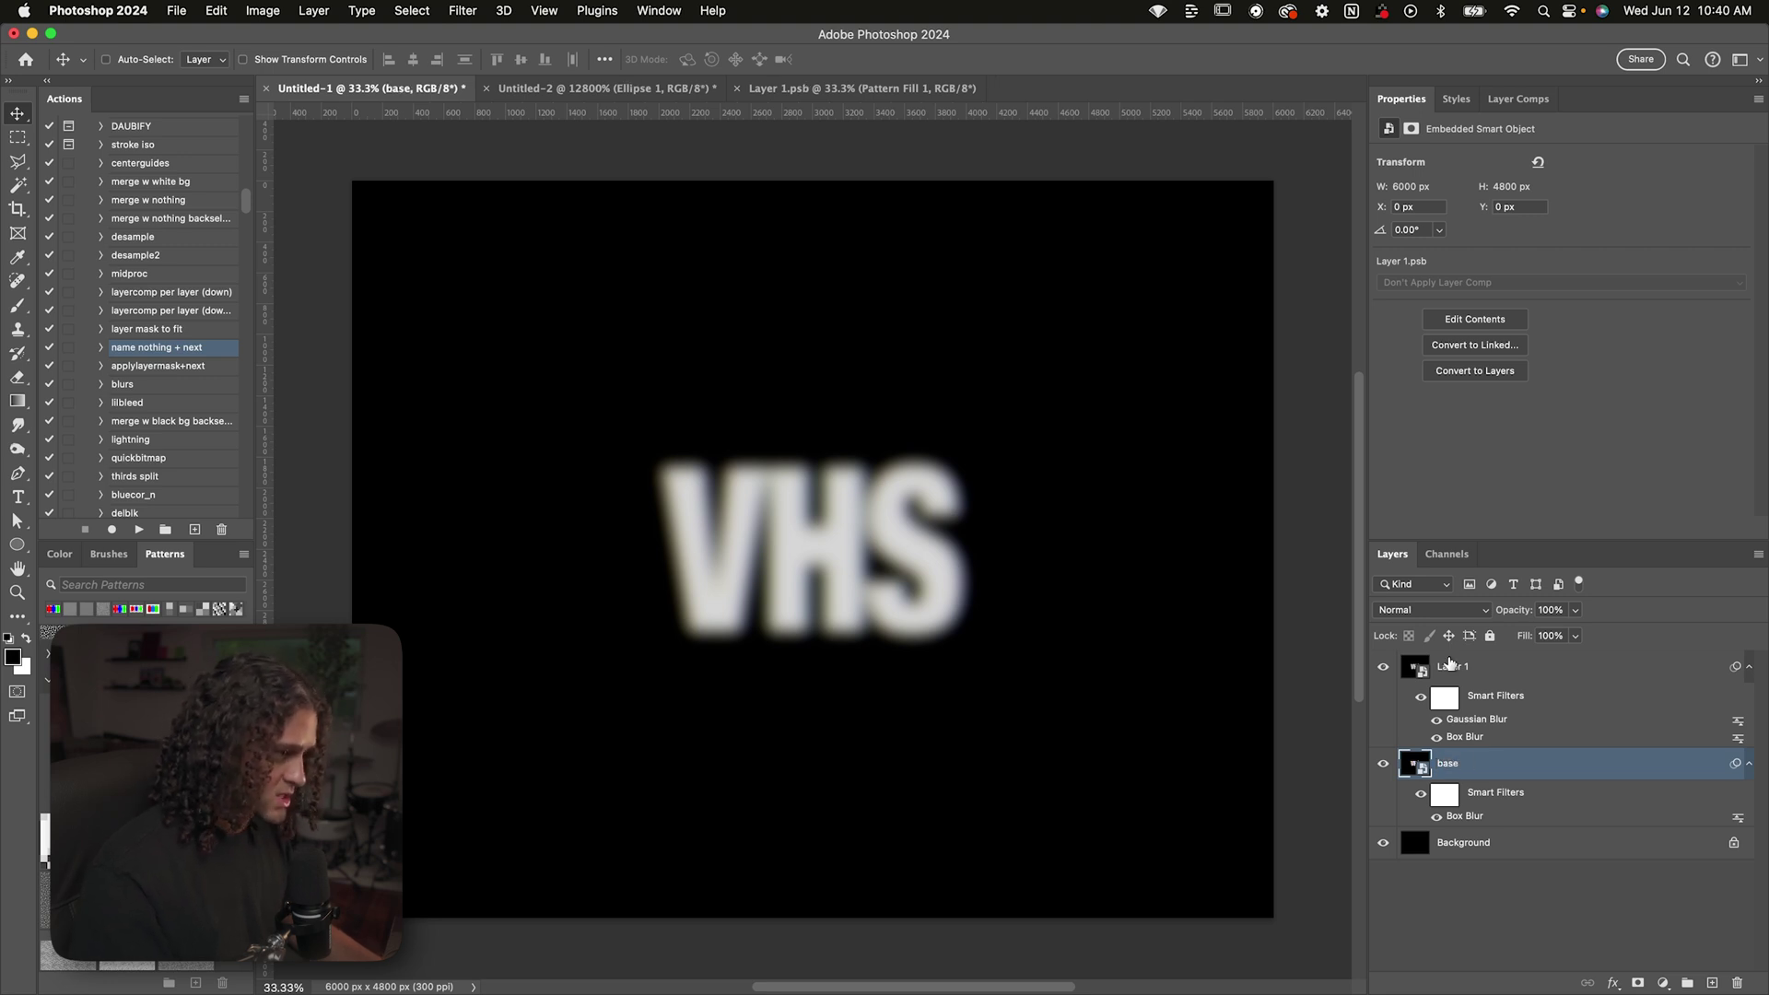
{"action": "type", "text": "bl"}
{"action": "key", "text": "BackSpace"}
{"action": "key", "text": "BackSpace"}
{"action": "type", "text": "gaussian blur"}
{"action": "key", "text": "Return"}
Duplicate the base layer, move the copy above the gaussian blur layer and rename it "rgb"
{"action": "left_click", "coordinate": [1466, 766]}
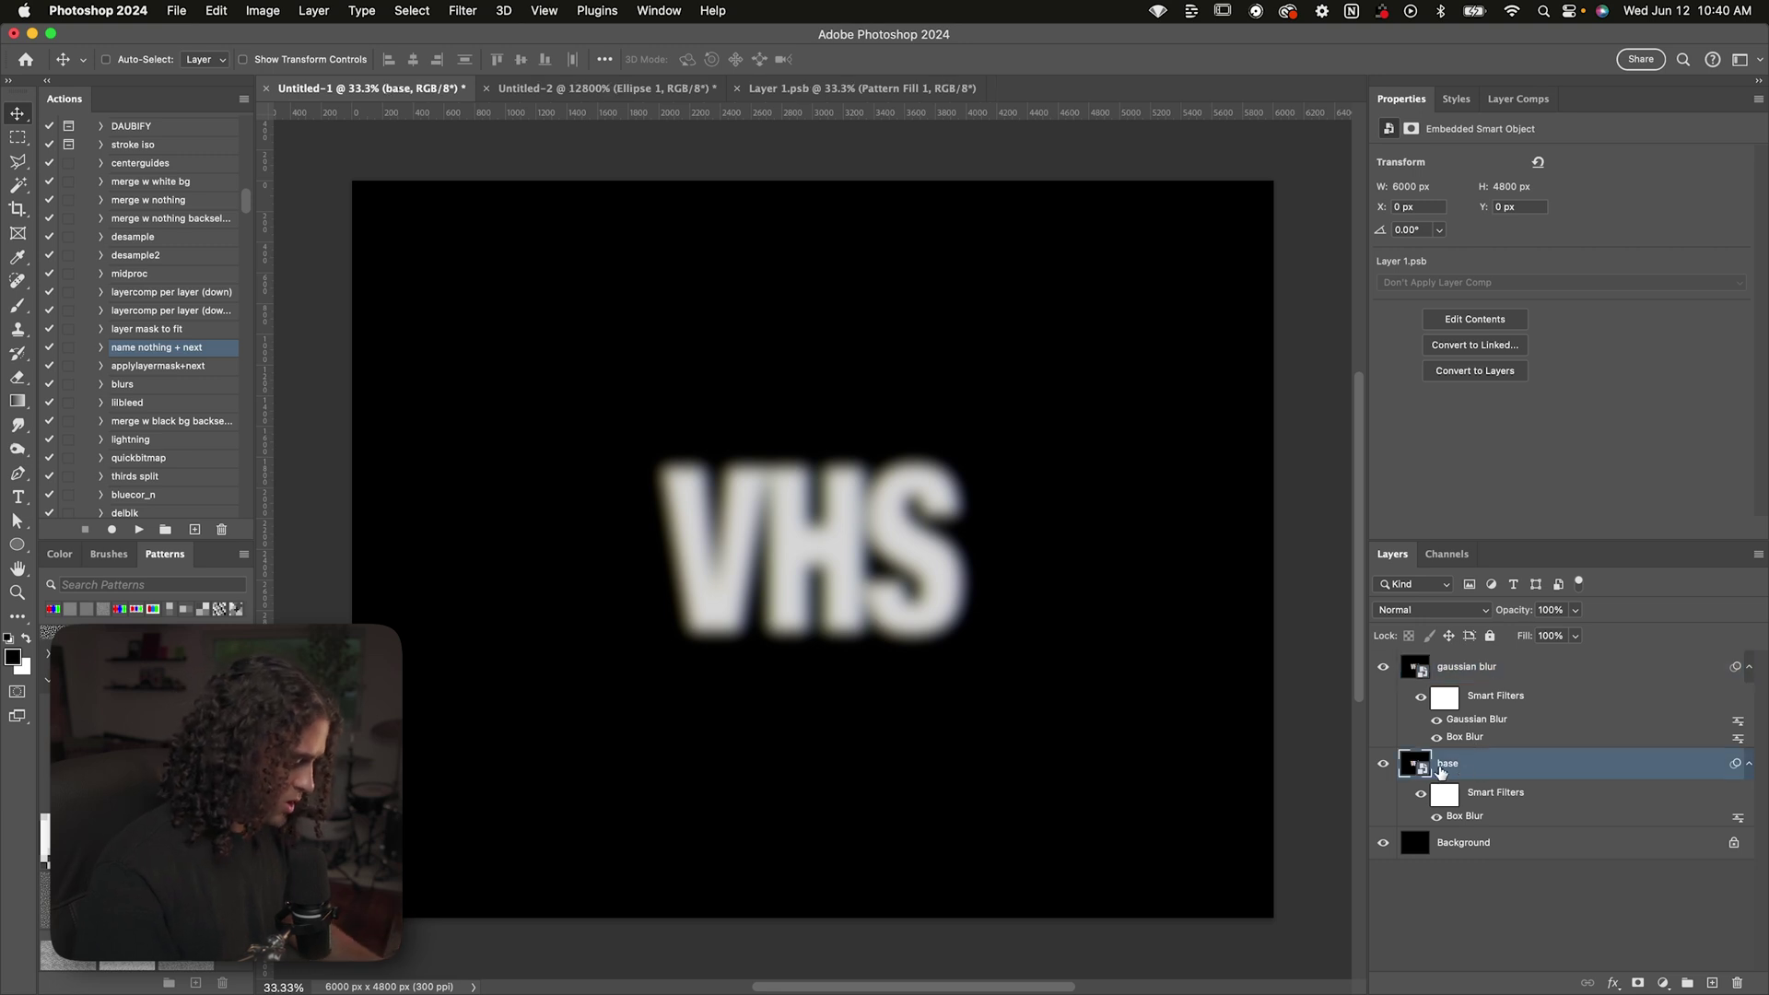
{"action": "key", "text": "cmd+j"}
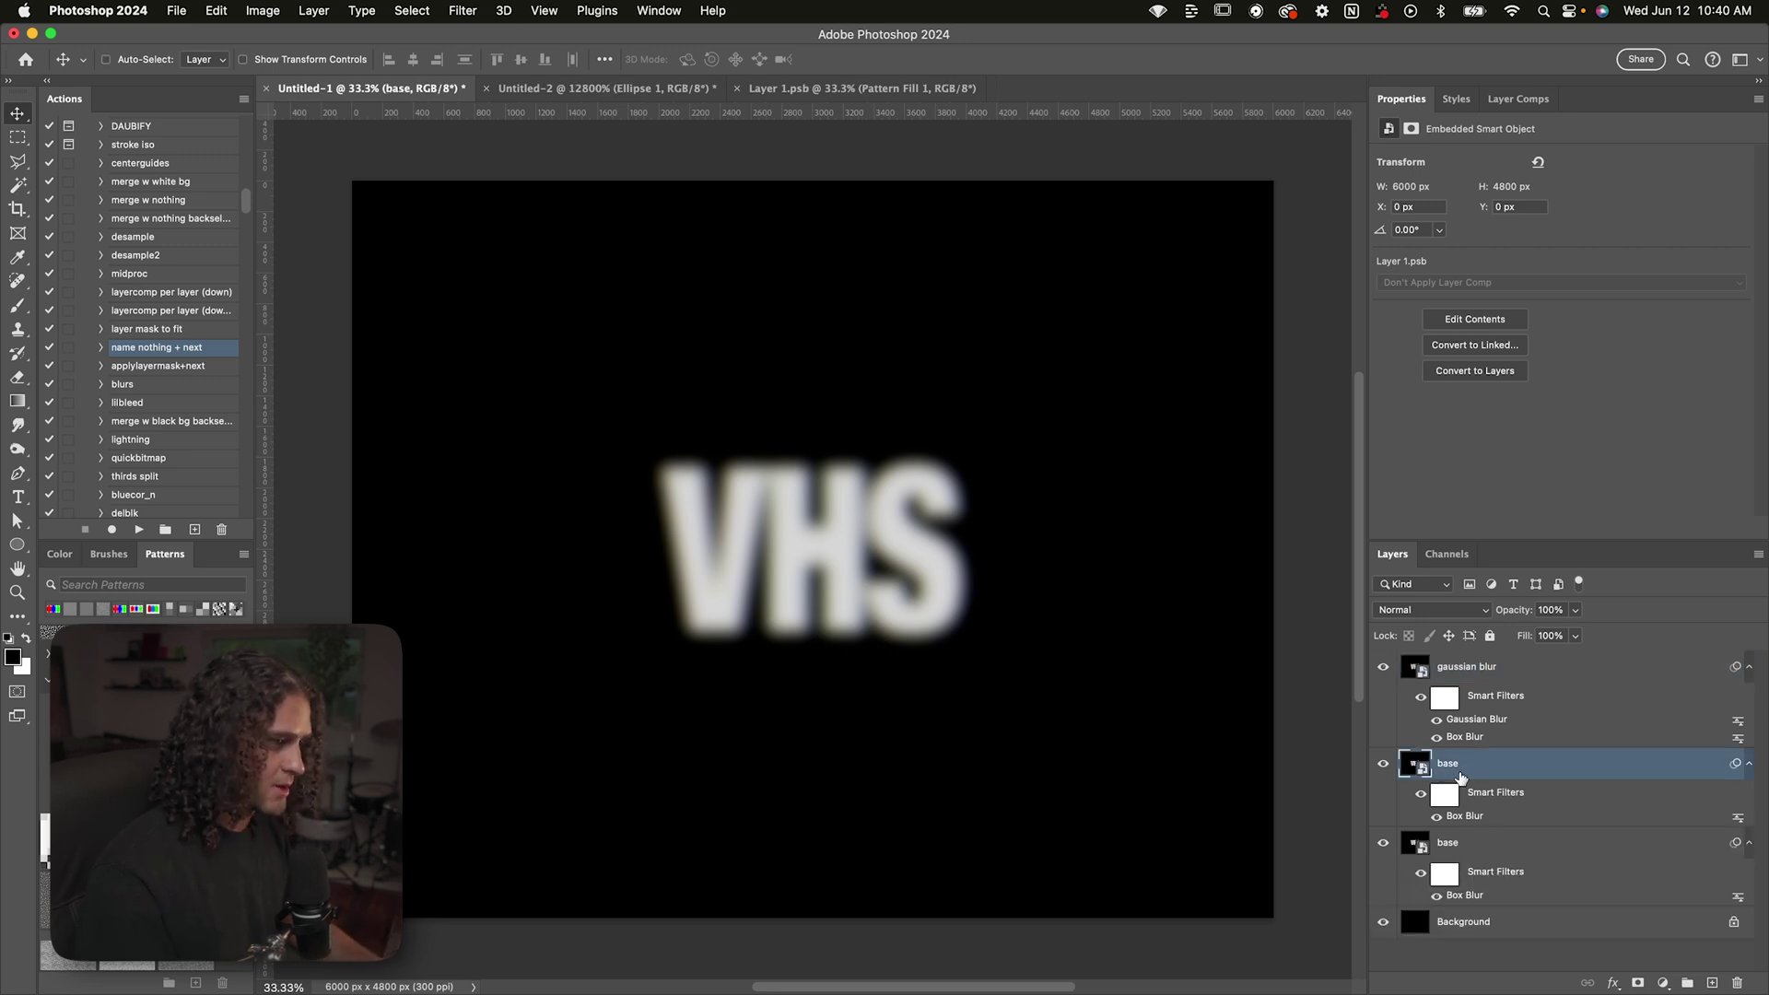
{"action": "left_click_drag", "start_coordinate": [1464, 779], "coordinate": [1462, 682]}
{"action": "double_click", "coordinate": [1449, 666]}
{"action": "type", "text": "rgb"}
{"action": "key", "text": "Return"}
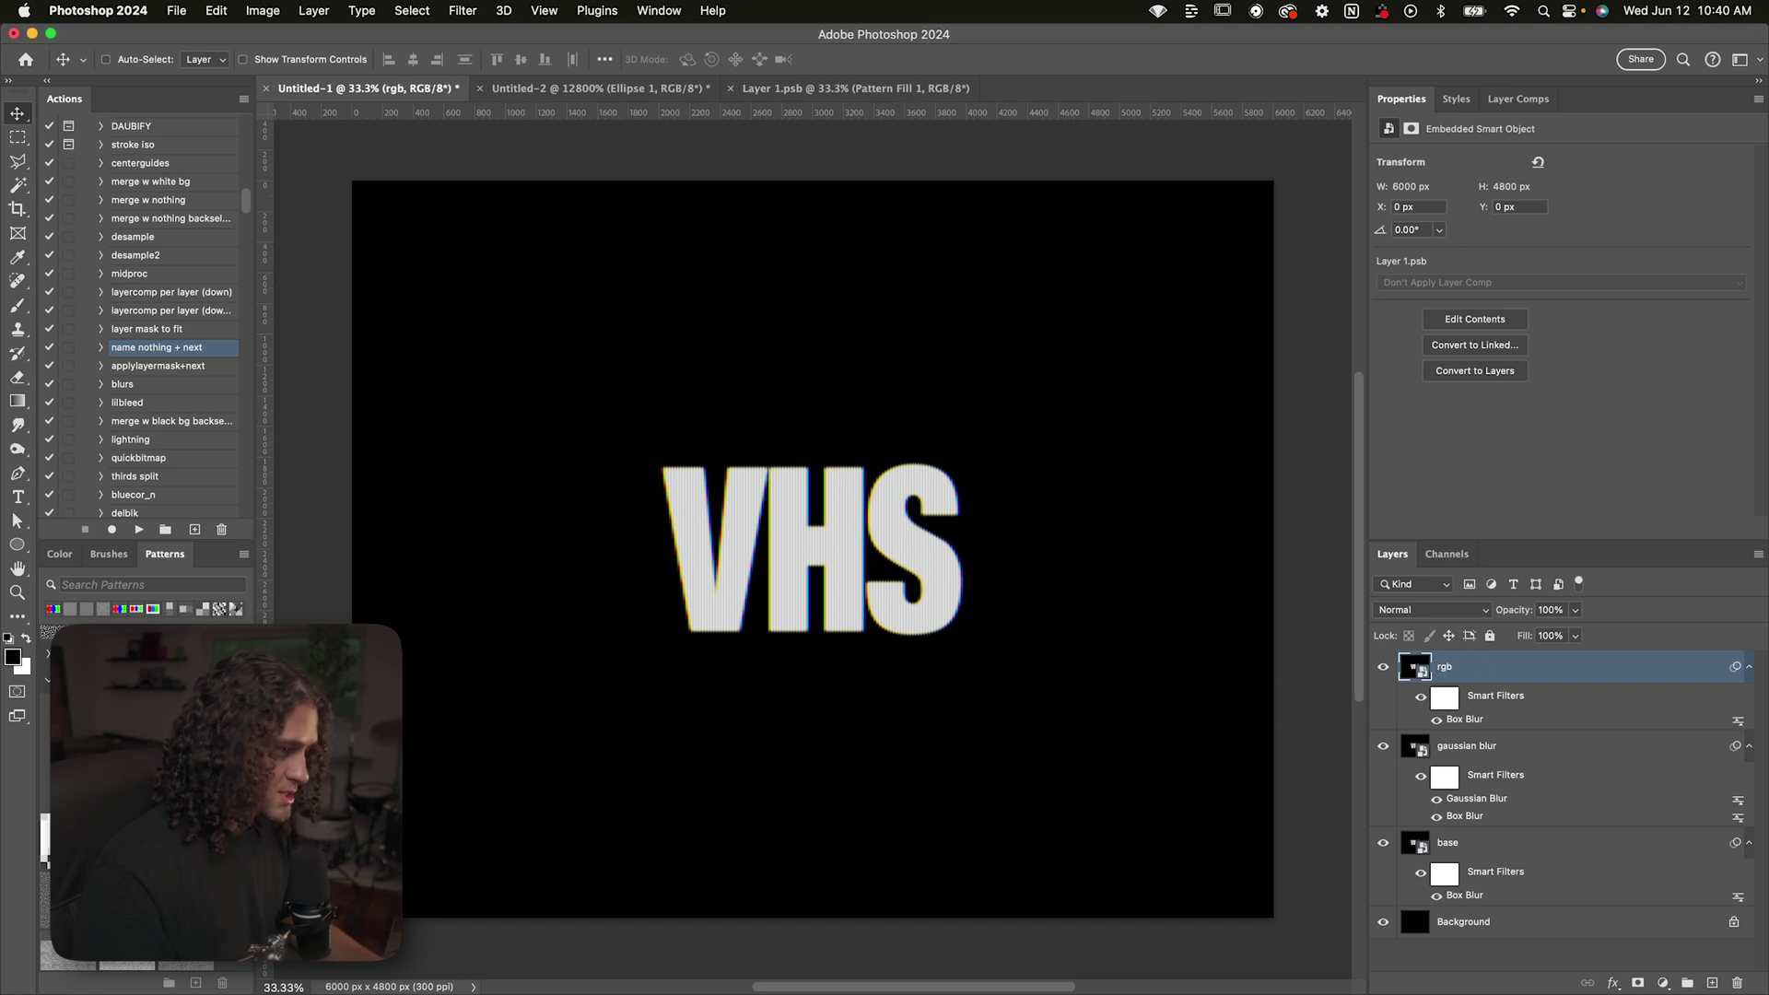
Turn off the blue channel in the rgb layer's advanced blending options
{"action": "double_click", "coordinate": [1524, 664]}
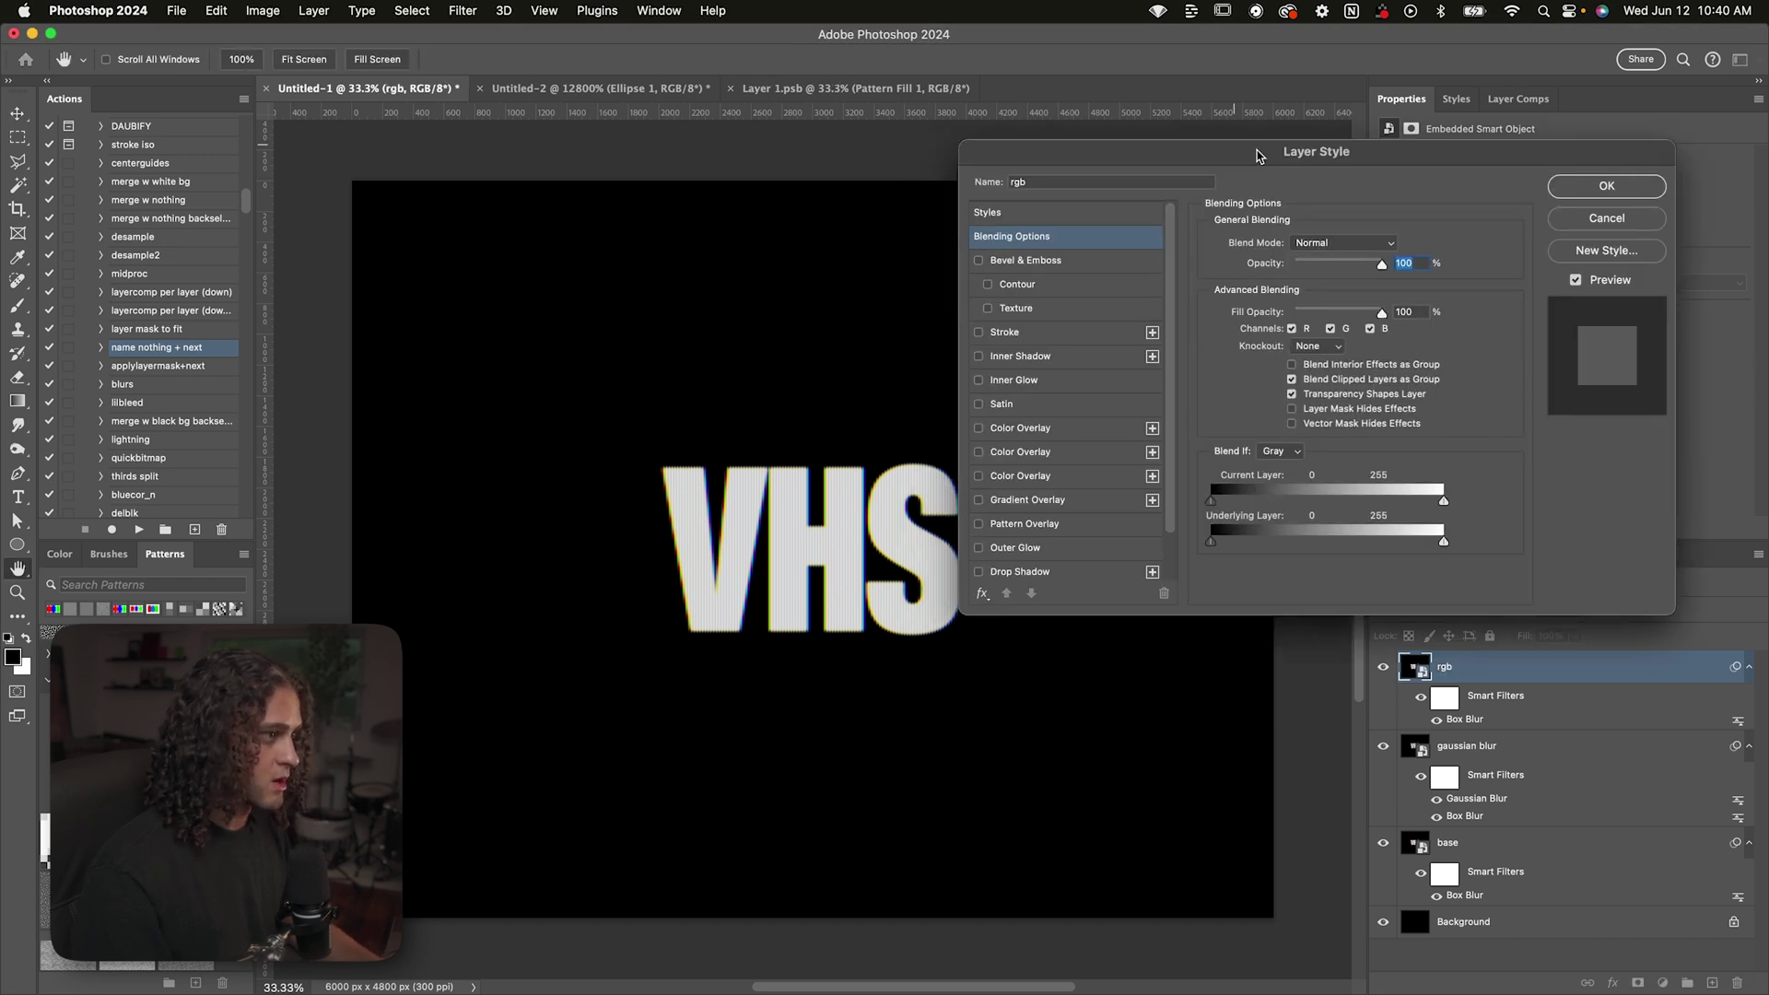
{"action": "left_click", "coordinate": [1438, 354]}
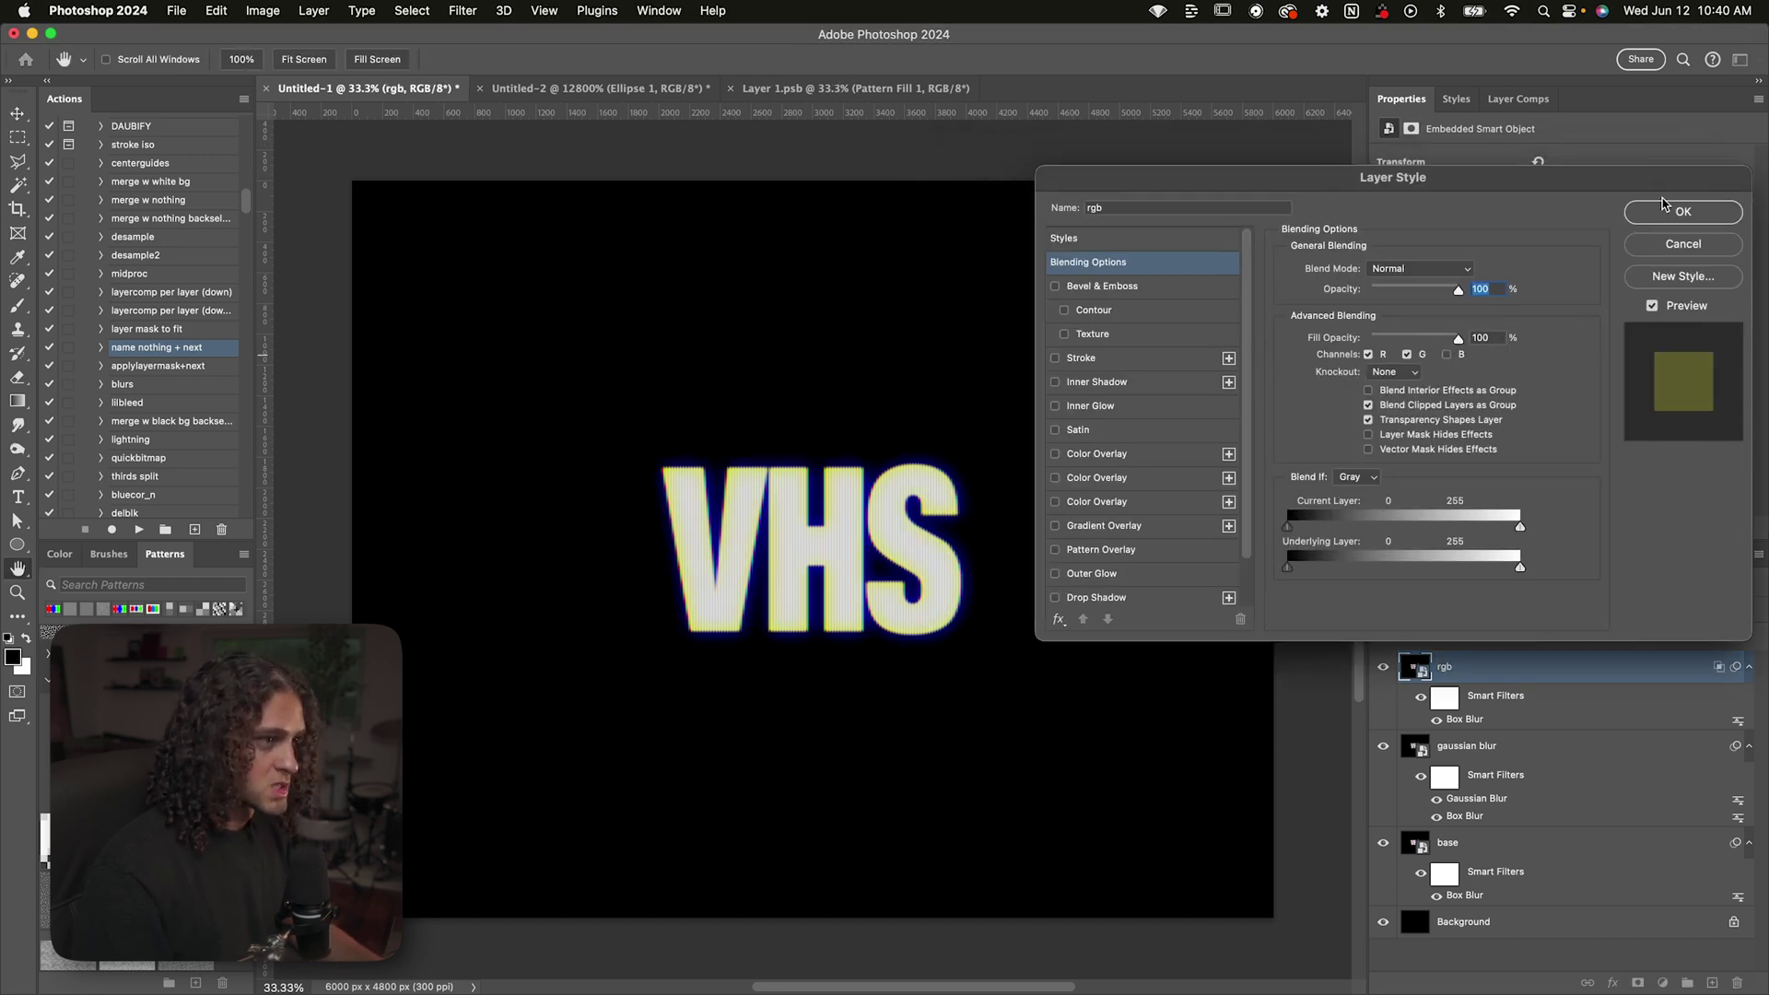
{"action": "left_click", "coordinate": [1684, 211]}
Try shifting the rgb layer horizontally in both directions to preview the color fringing
{"action": "left_click_drag", "start_coordinate": [1038, 472], "coordinate": [1048, 472]}
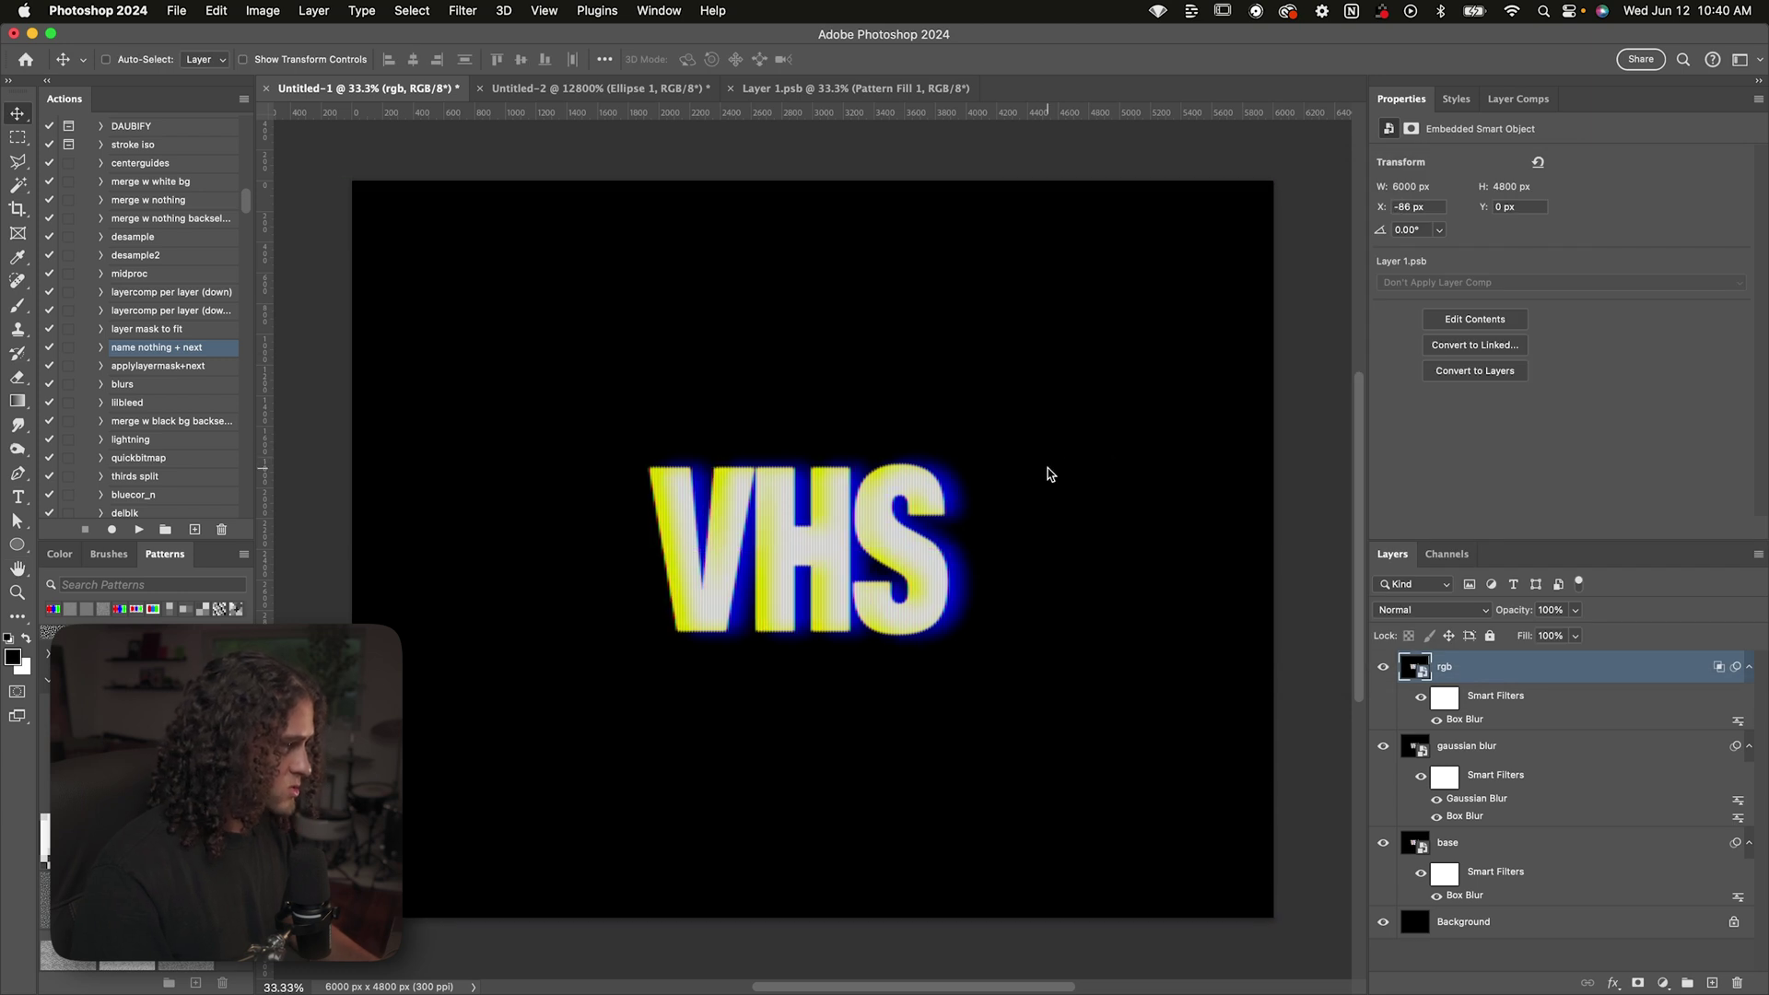
{"action": "key", "text": "shift+Left"}
{"action": "key", "text": "shift+Left"}
{"action": "key", "text": "shift+Left"}
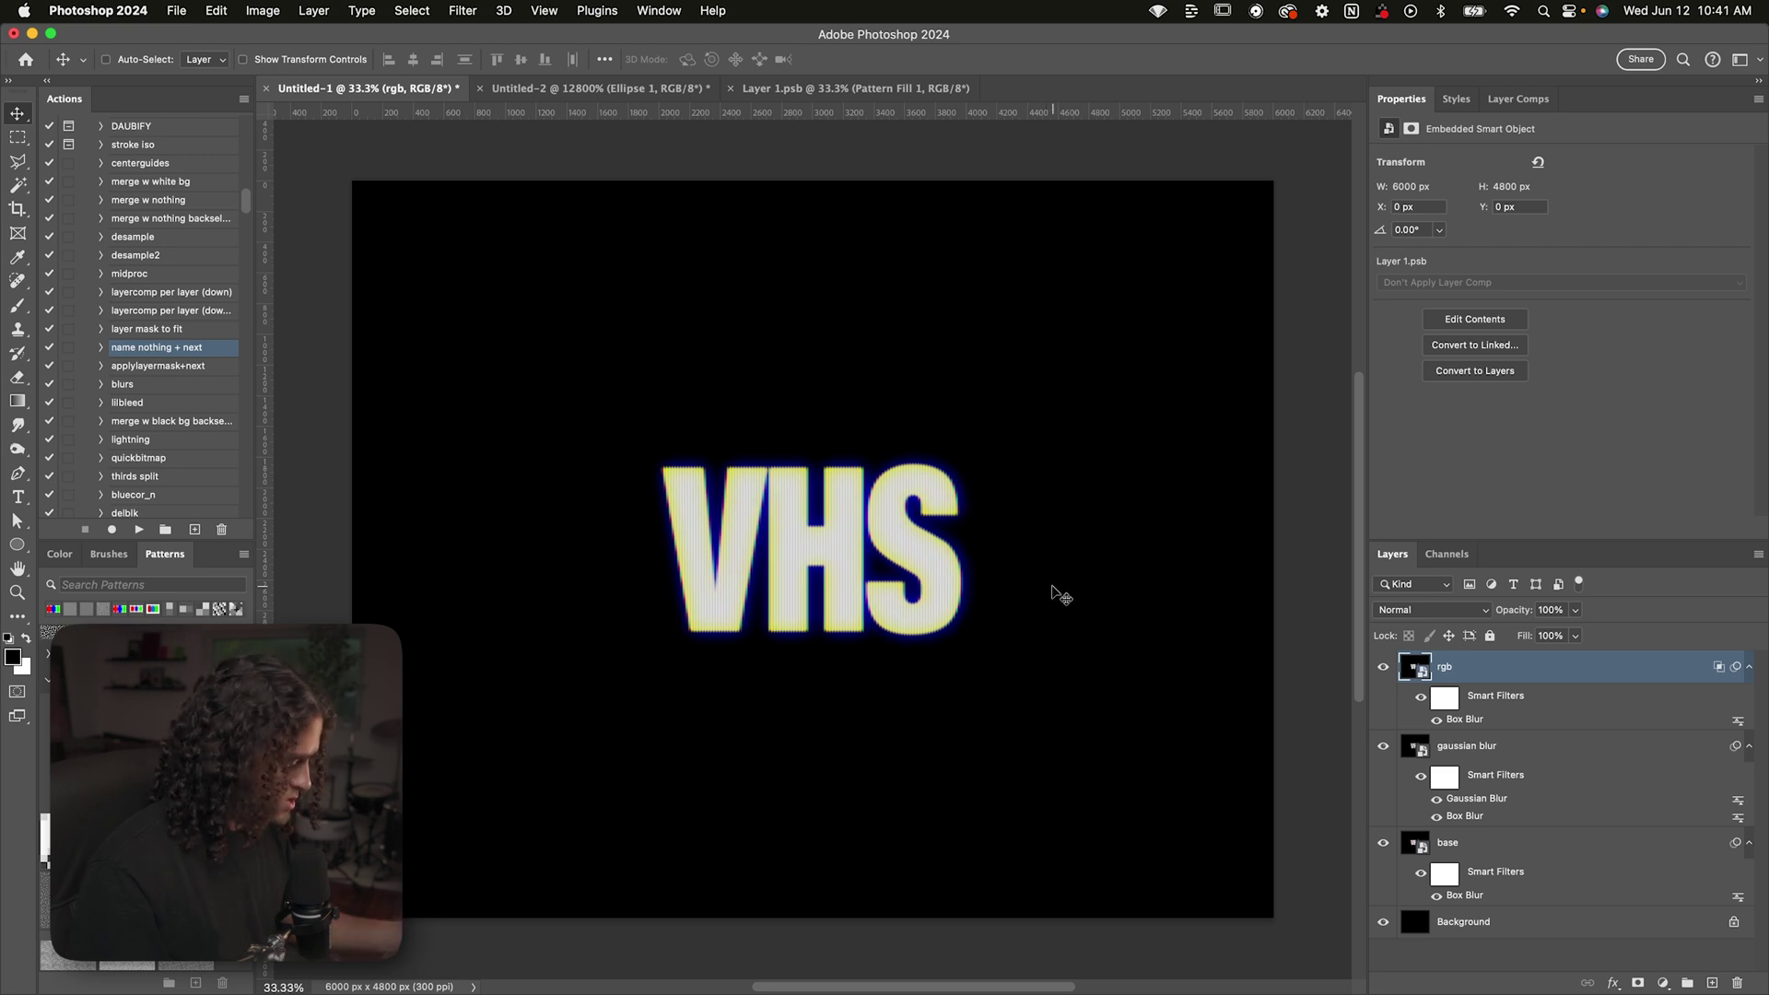
{"action": "key", "text": "shift+Right"}
{"action": "key", "text": "shift+Right"}
{"action": "key", "text": "shift+Right"}
{"action": "key", "text": "shift+Right"}
{"action": "key", "text": "shift+Right"}
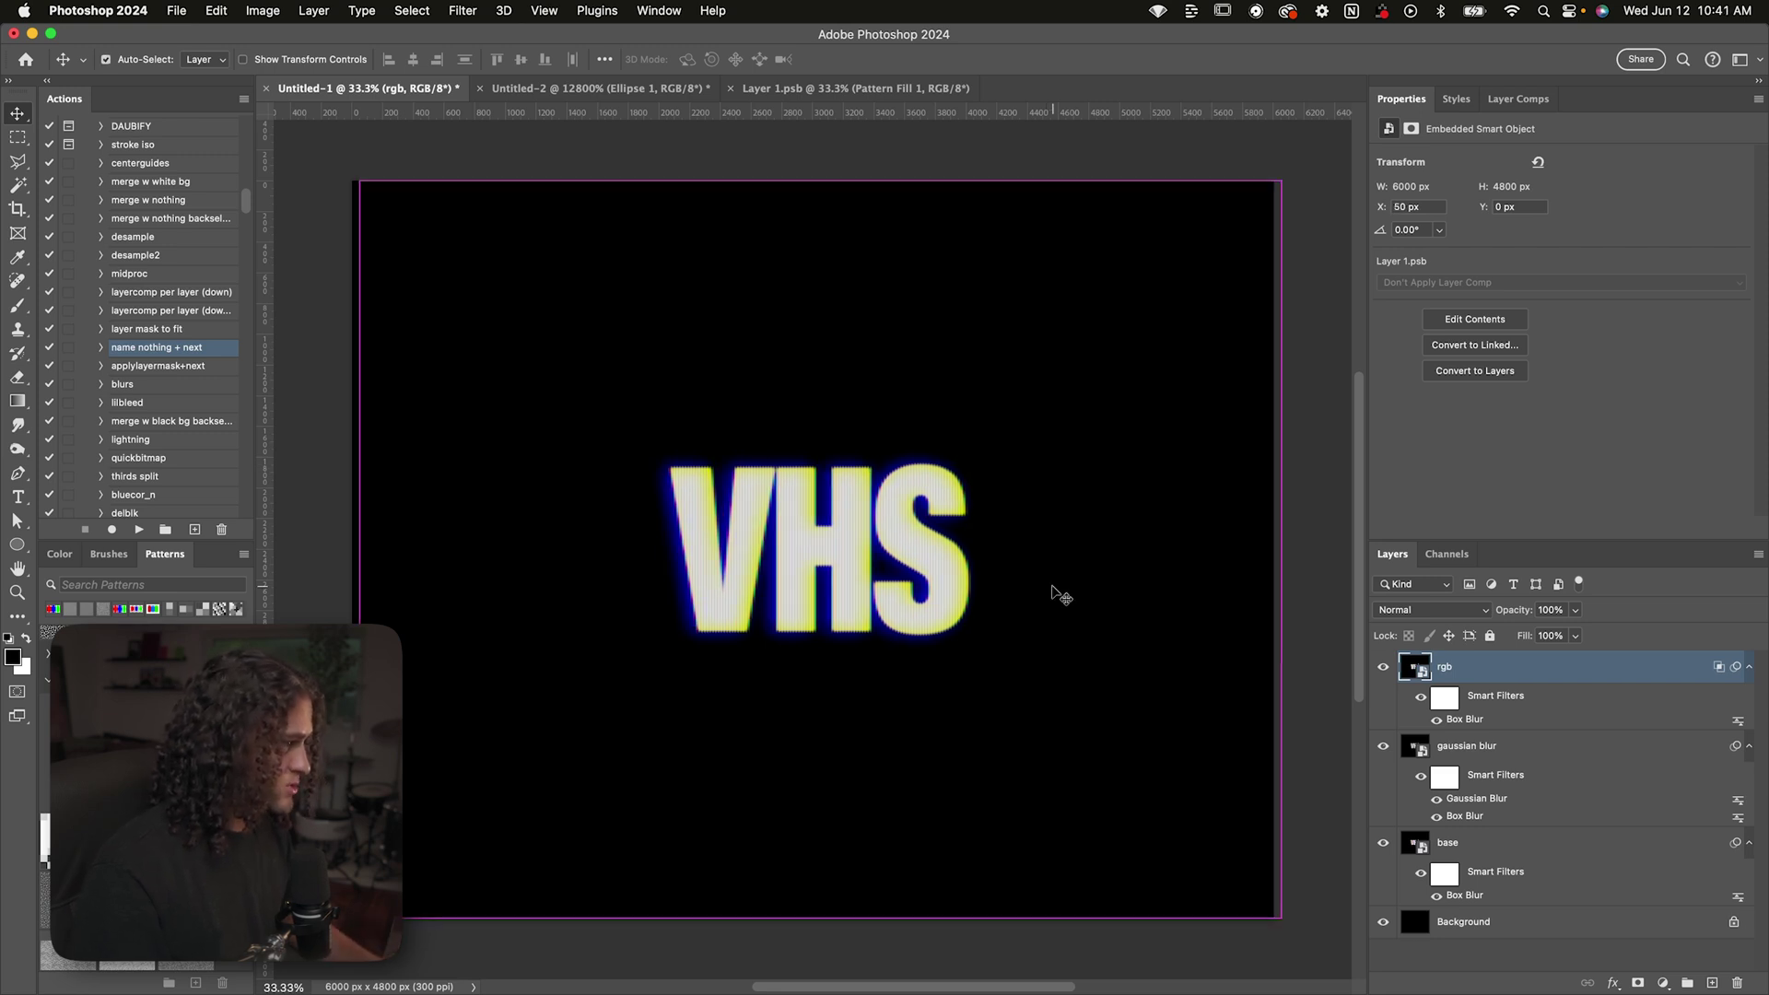
{"action": "key", "text": "shift+Left"}
{"action": "key", "text": "shift+Left"}
{"action": "key", "text": "shift+Left"}
{"action": "key", "text": "shift+Left"}
{"action": "key", "text": "shift+Left"}
Offset the gaussian blur layer to X 40 px, Y -10 px and the rgb layer to X 40 px
{"action": "left_click", "coordinate": [1484, 748]}
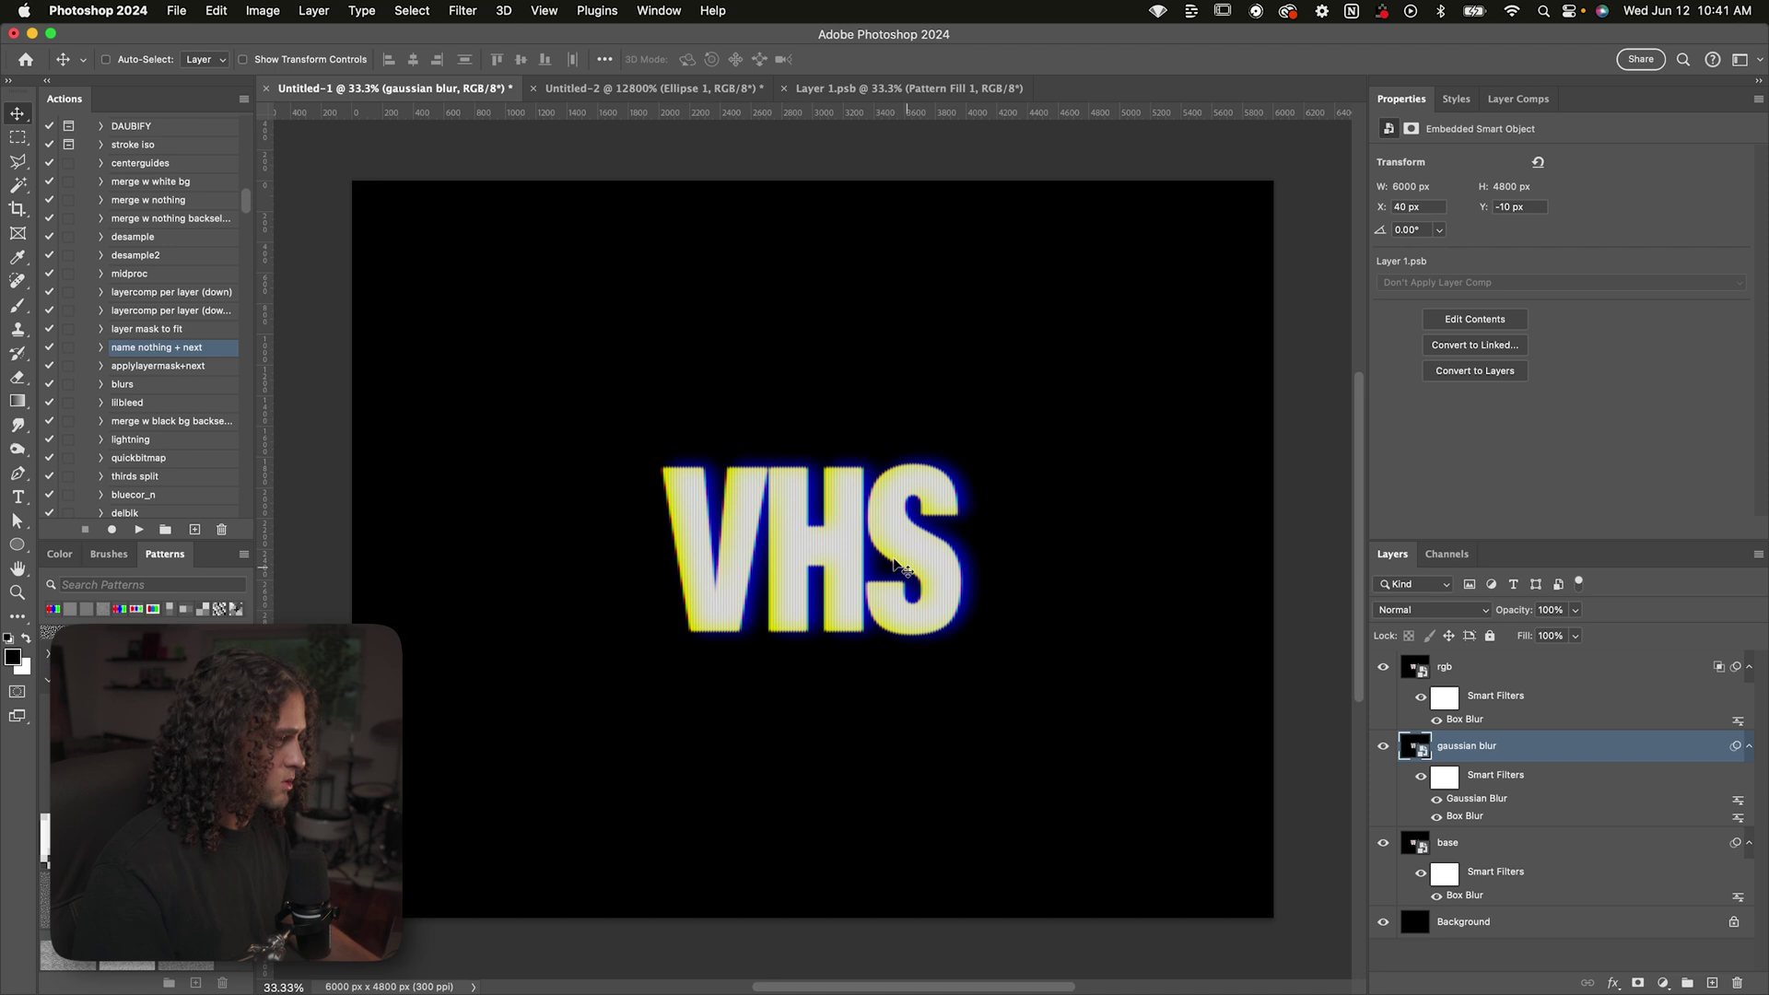
{"action": "left_click", "coordinate": [1490, 674]}
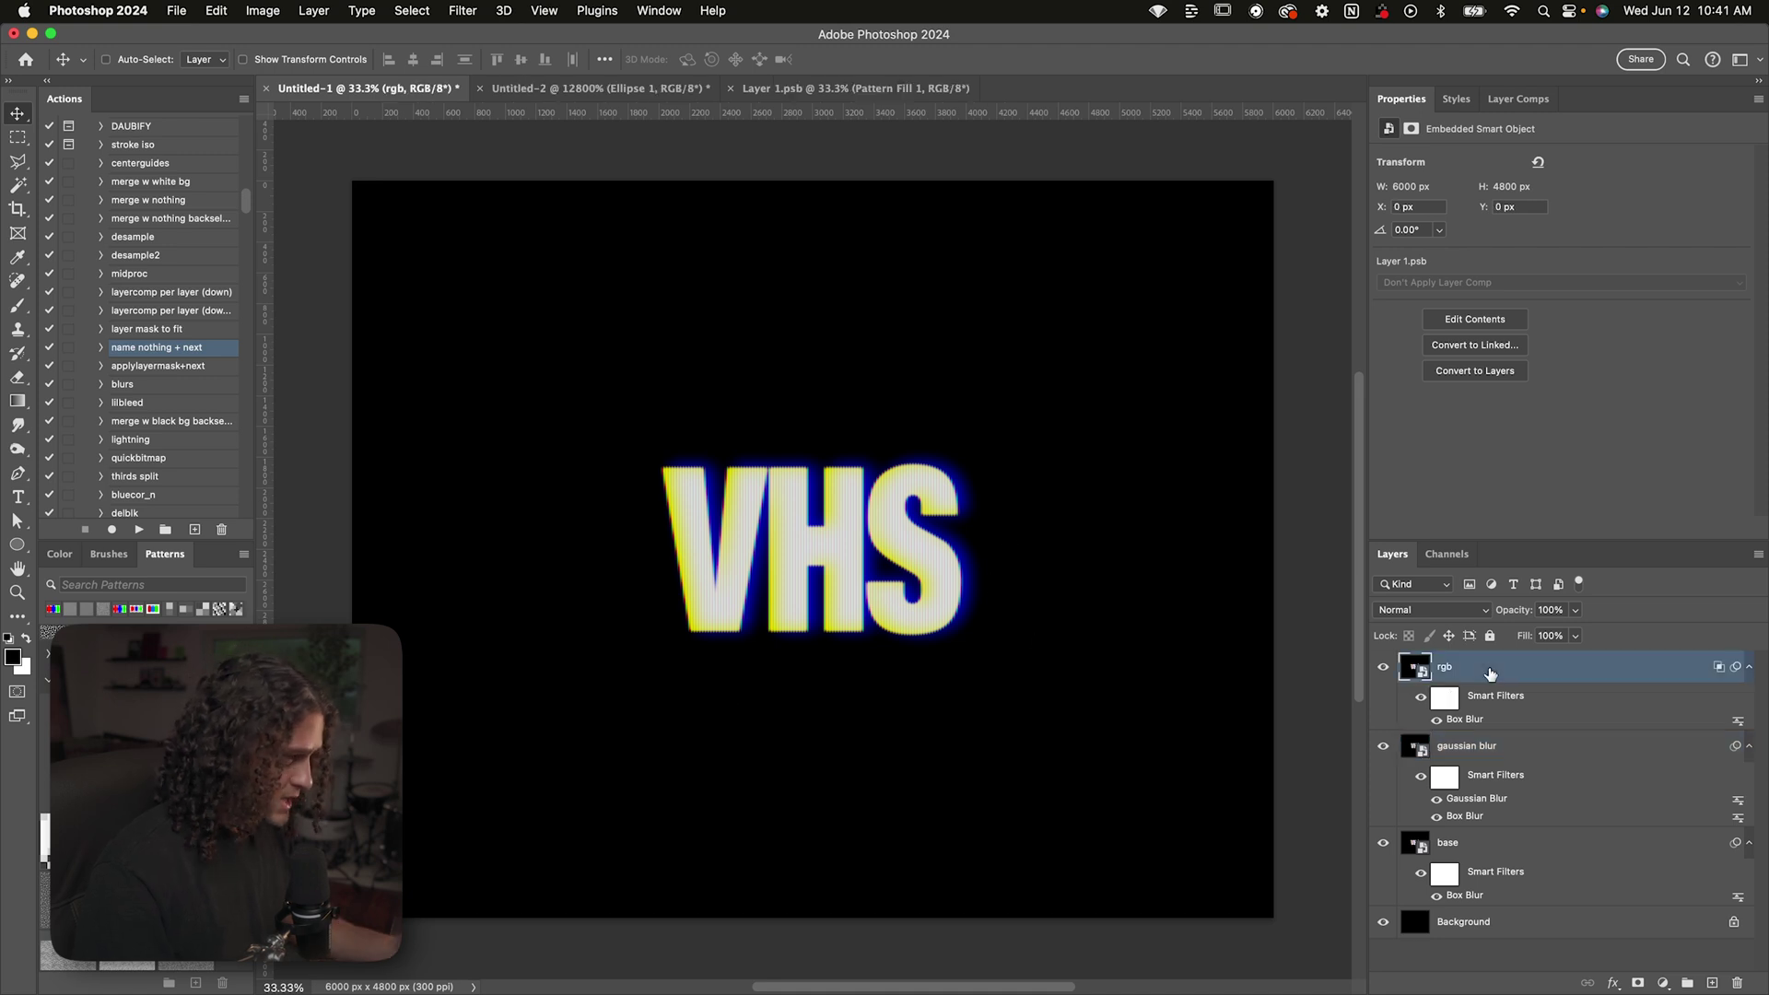
{"action": "key", "text": "shift+Right"}
{"action": "key", "text": "shift+Right"}
{"action": "key", "text": "shift+Right"}
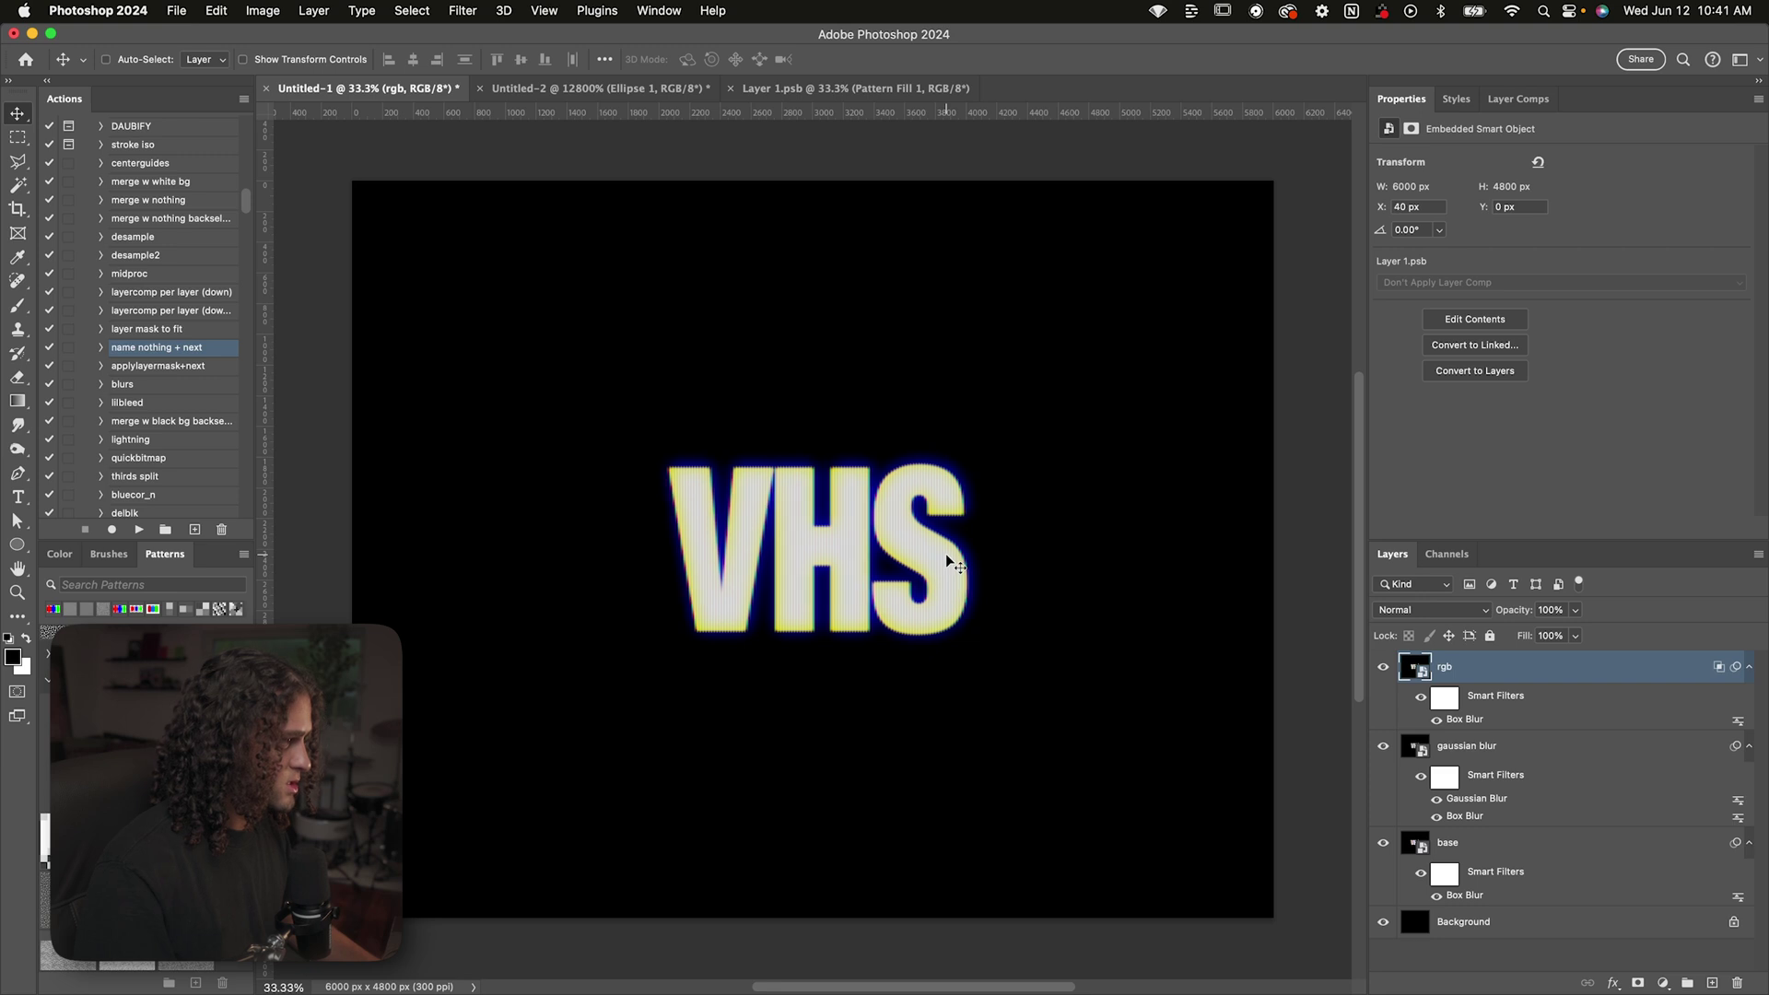
Duplicate the gaussian blur layer, place the copy above the rgb layer and set its blend mode to Exclusion
{"action": "left_click", "coordinate": [1502, 751]}
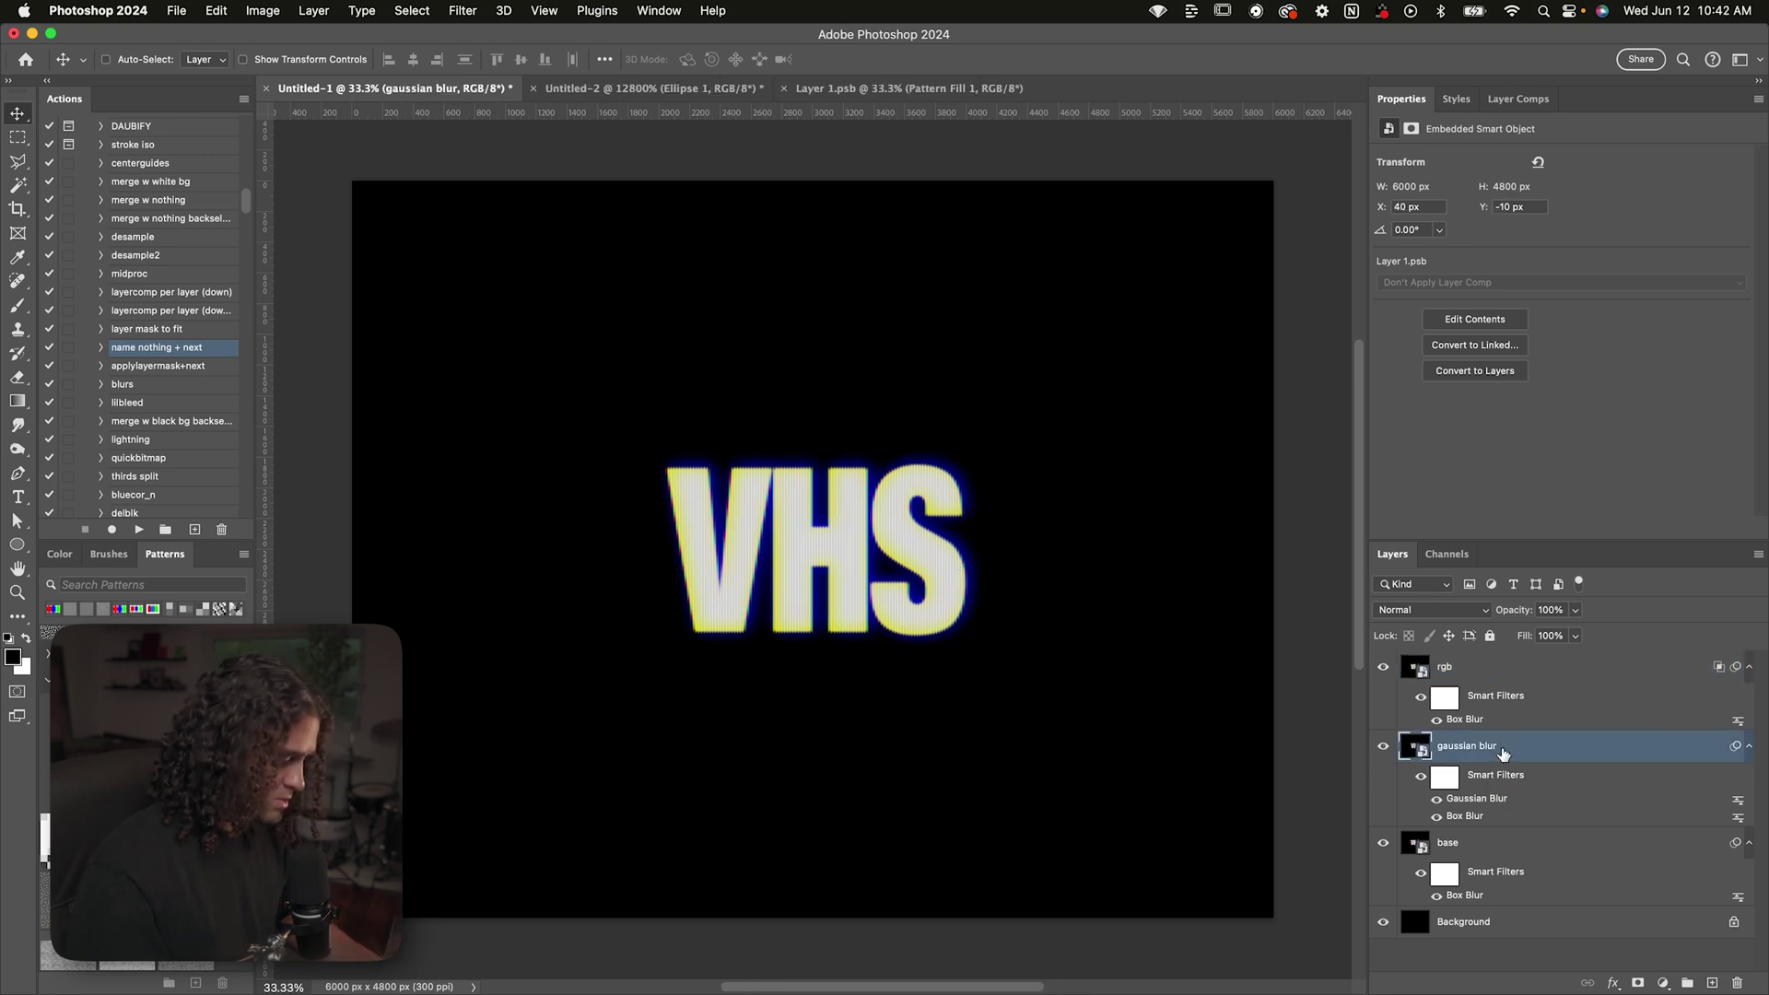
{"action": "key", "text": "super+j"}
{"action": "left_click_drag", "start_coordinate": [1502, 751], "coordinate": [1493, 660]}
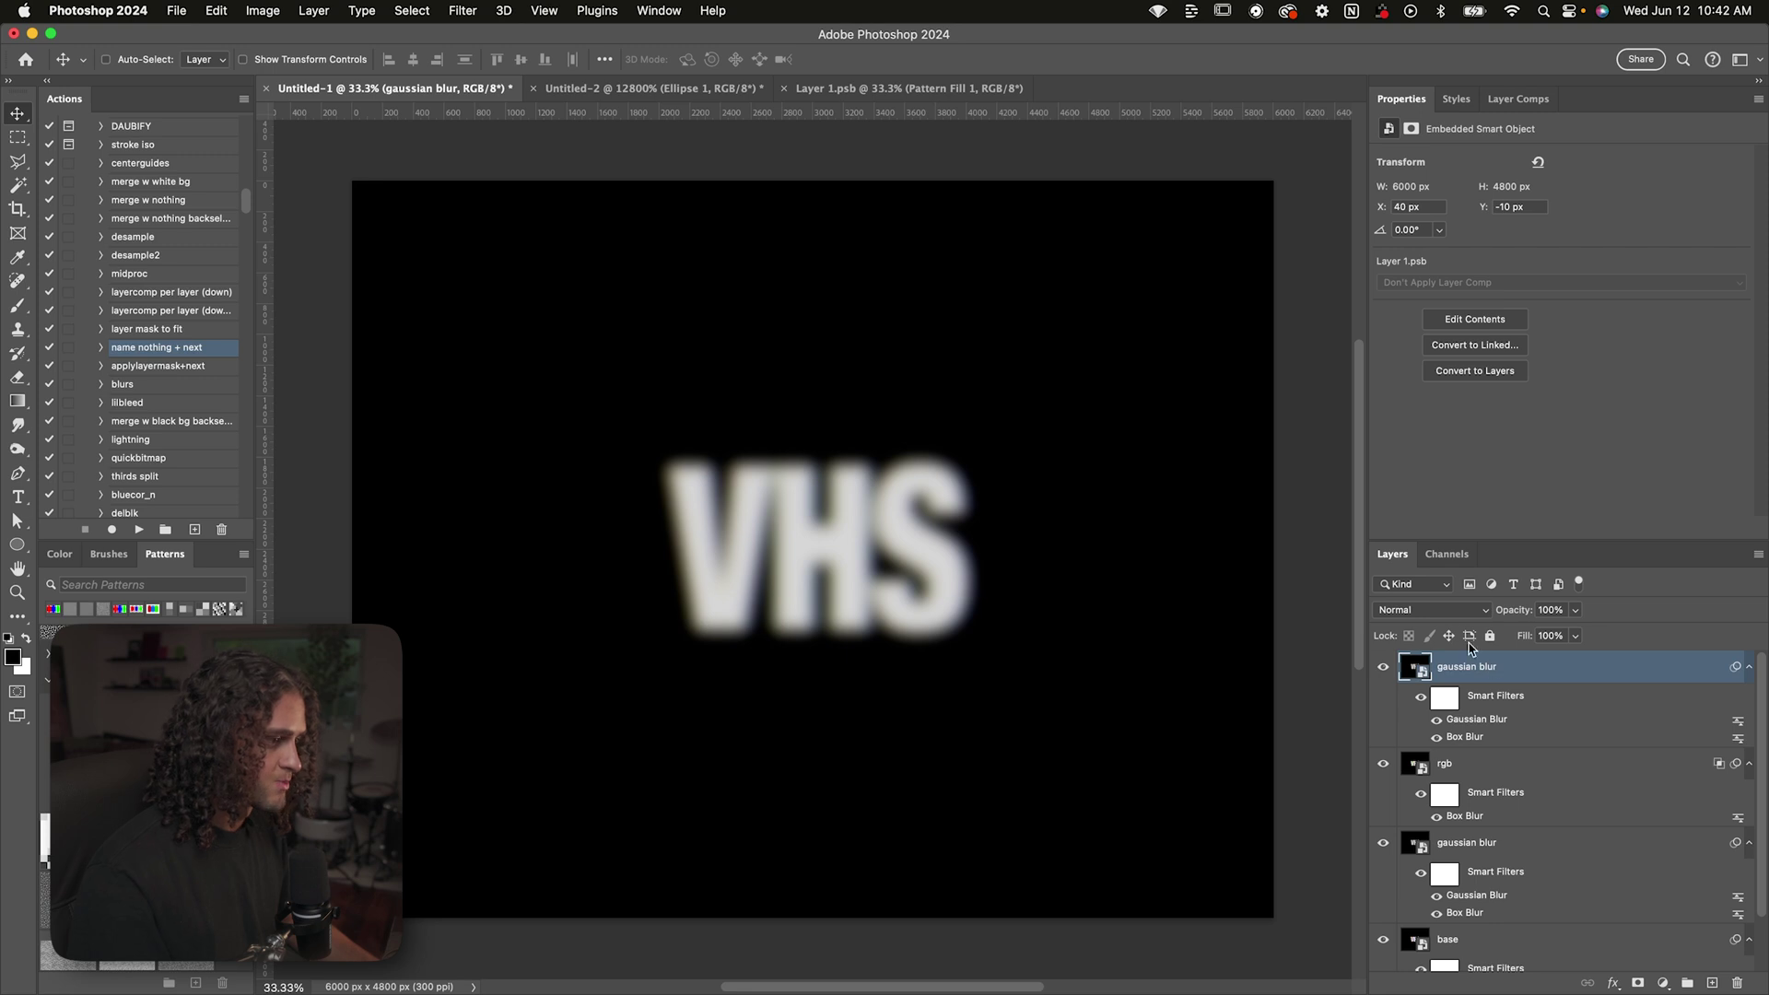
{"action": "left_click", "coordinate": [1432, 612]}
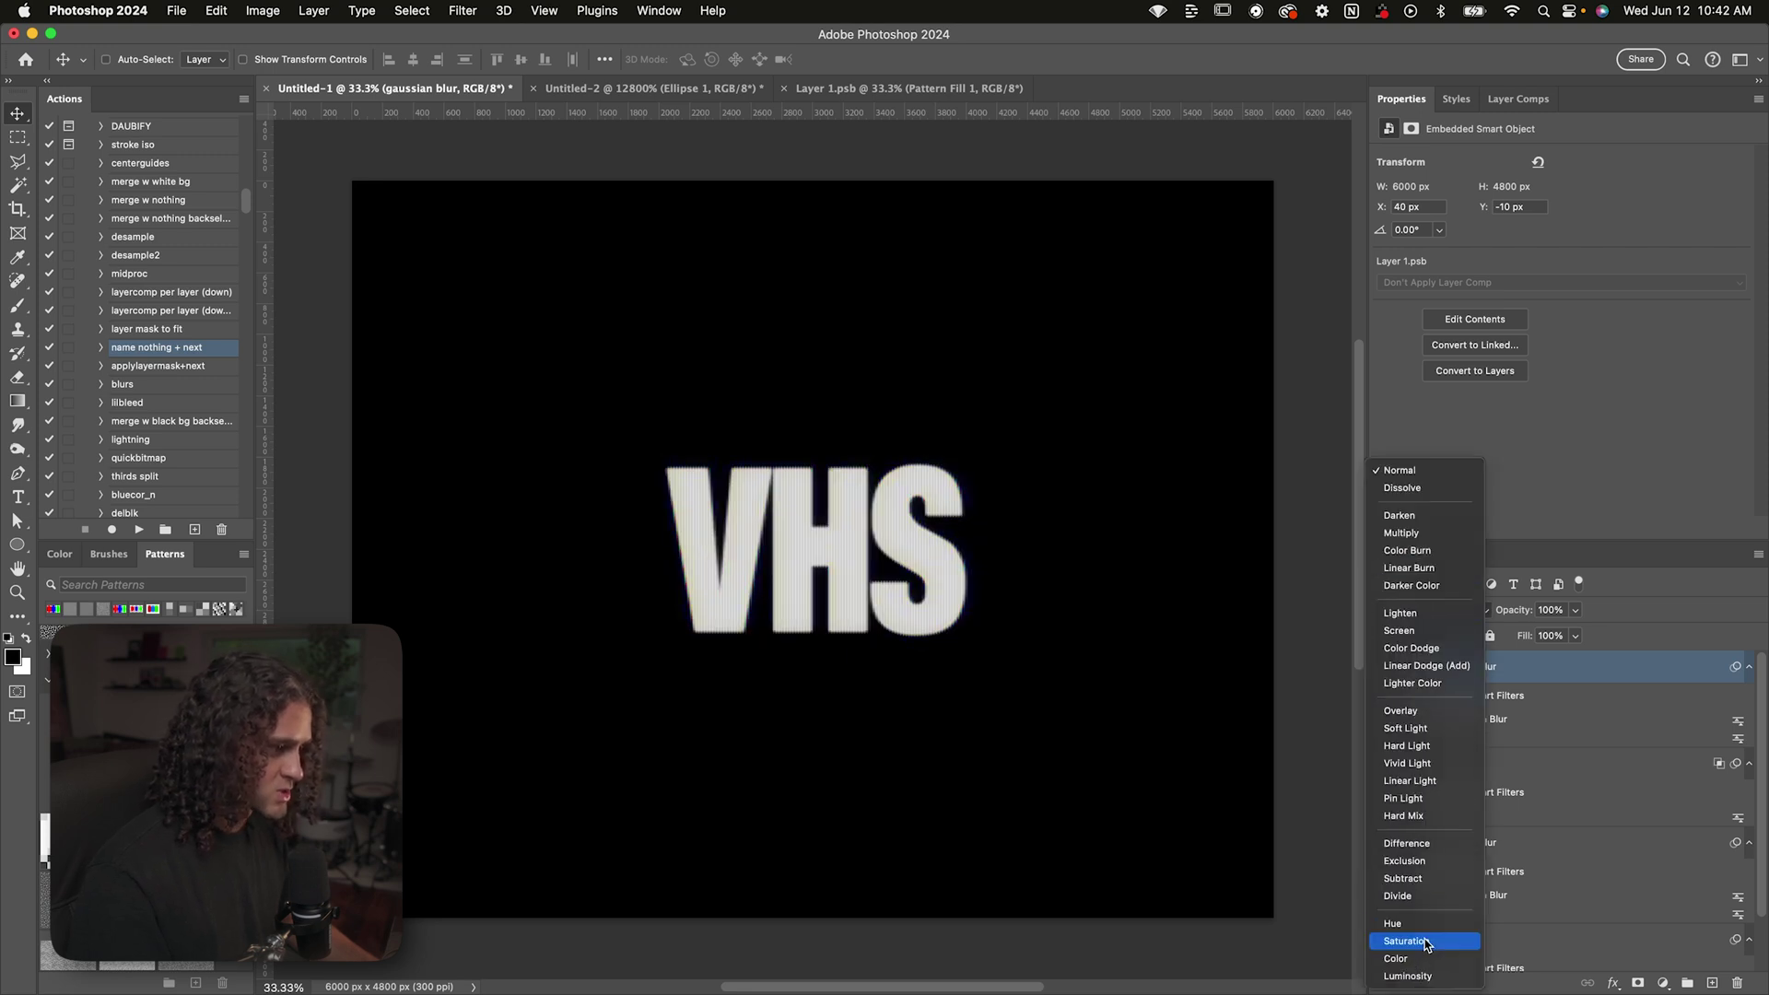
{"action": "left_click", "coordinate": [1427, 865]}
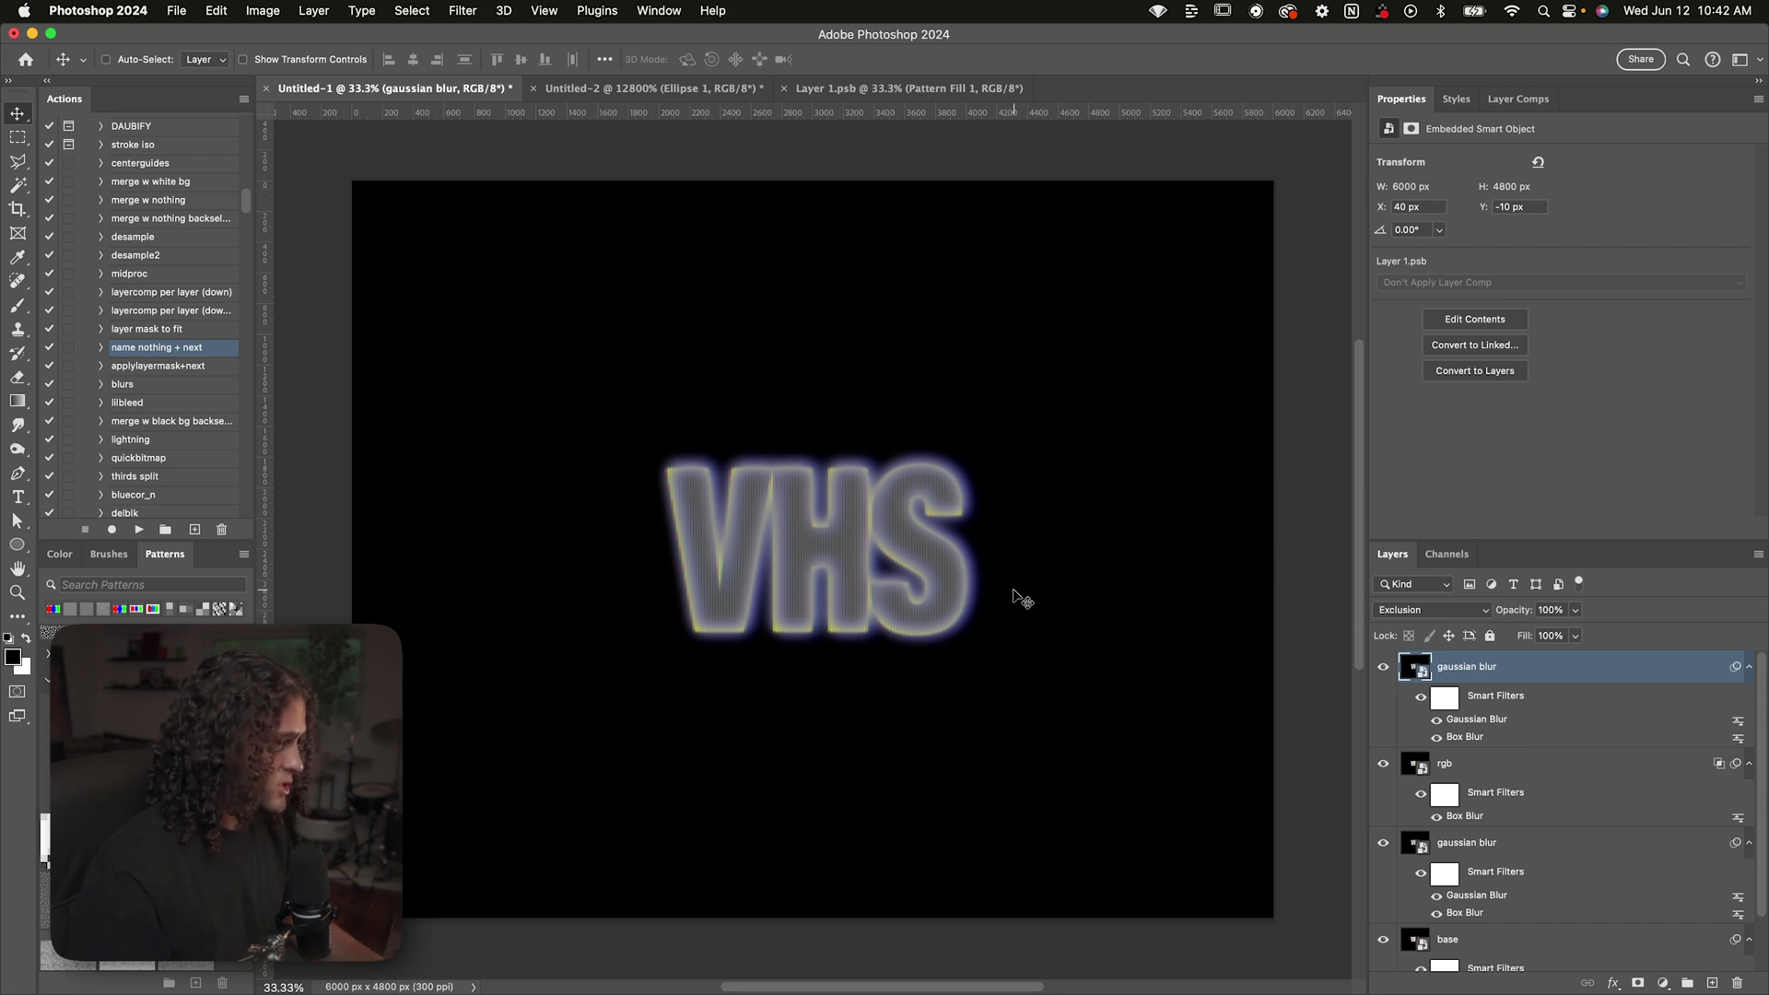
Set the top gaussian blur copy to 60% opacity and shift it to about X 62 px, Y -52 px
{"action": "key", "text": "6"}
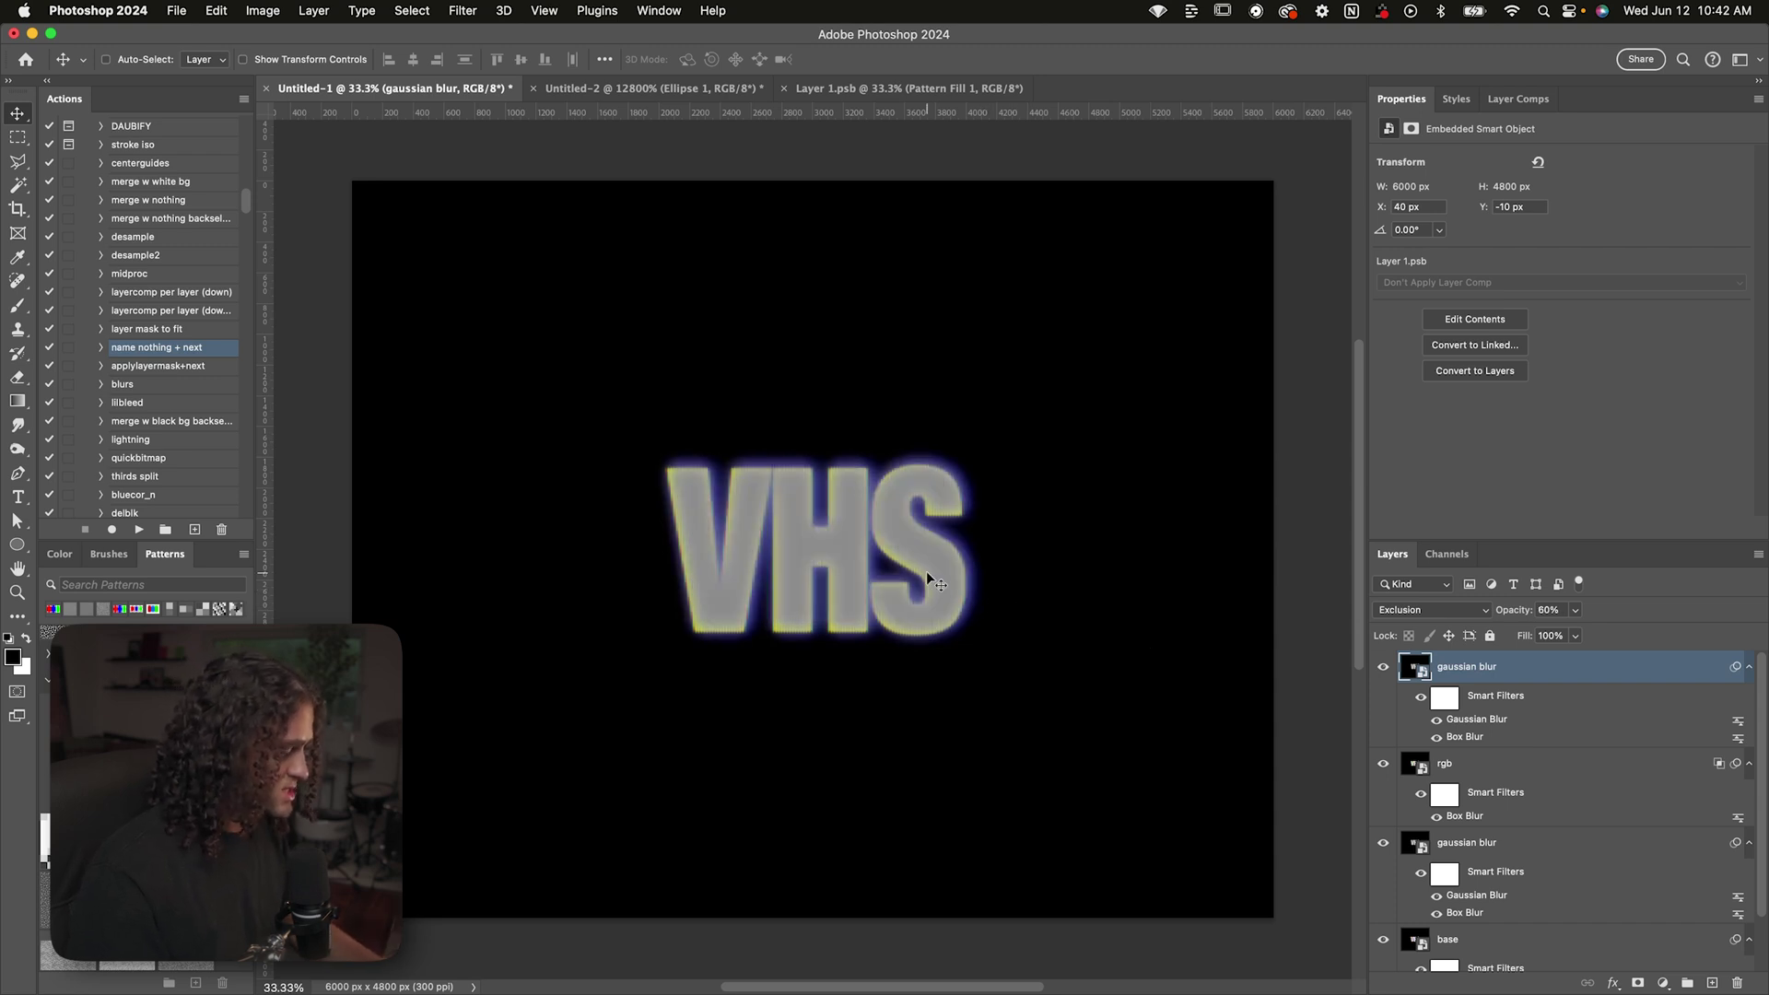
{"action": "key", "text": "8"}
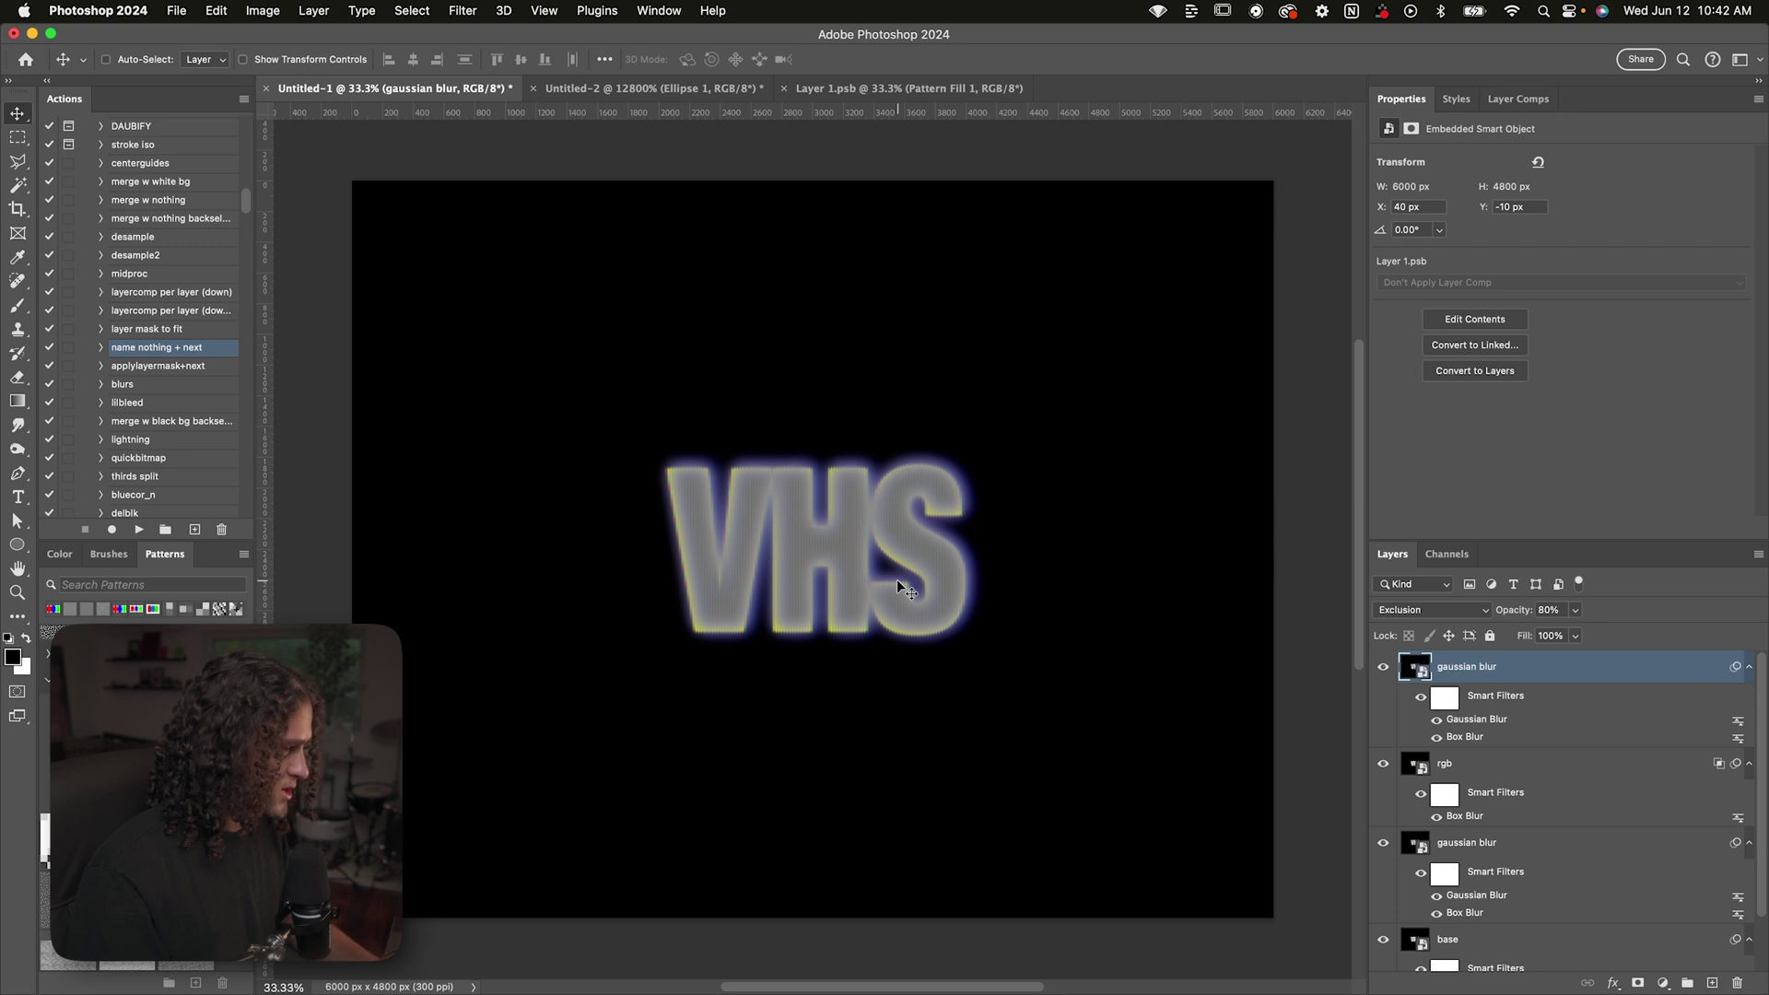
{"action": "mouse_move", "coordinate": [901, 588]}
{"action": "left_mouse_down"}
{"action": "mouse_move", "coordinate": [896, 564]}
{"action": "mouse_move", "coordinate": [903, 581]}
{"action": "left_mouse_up"}
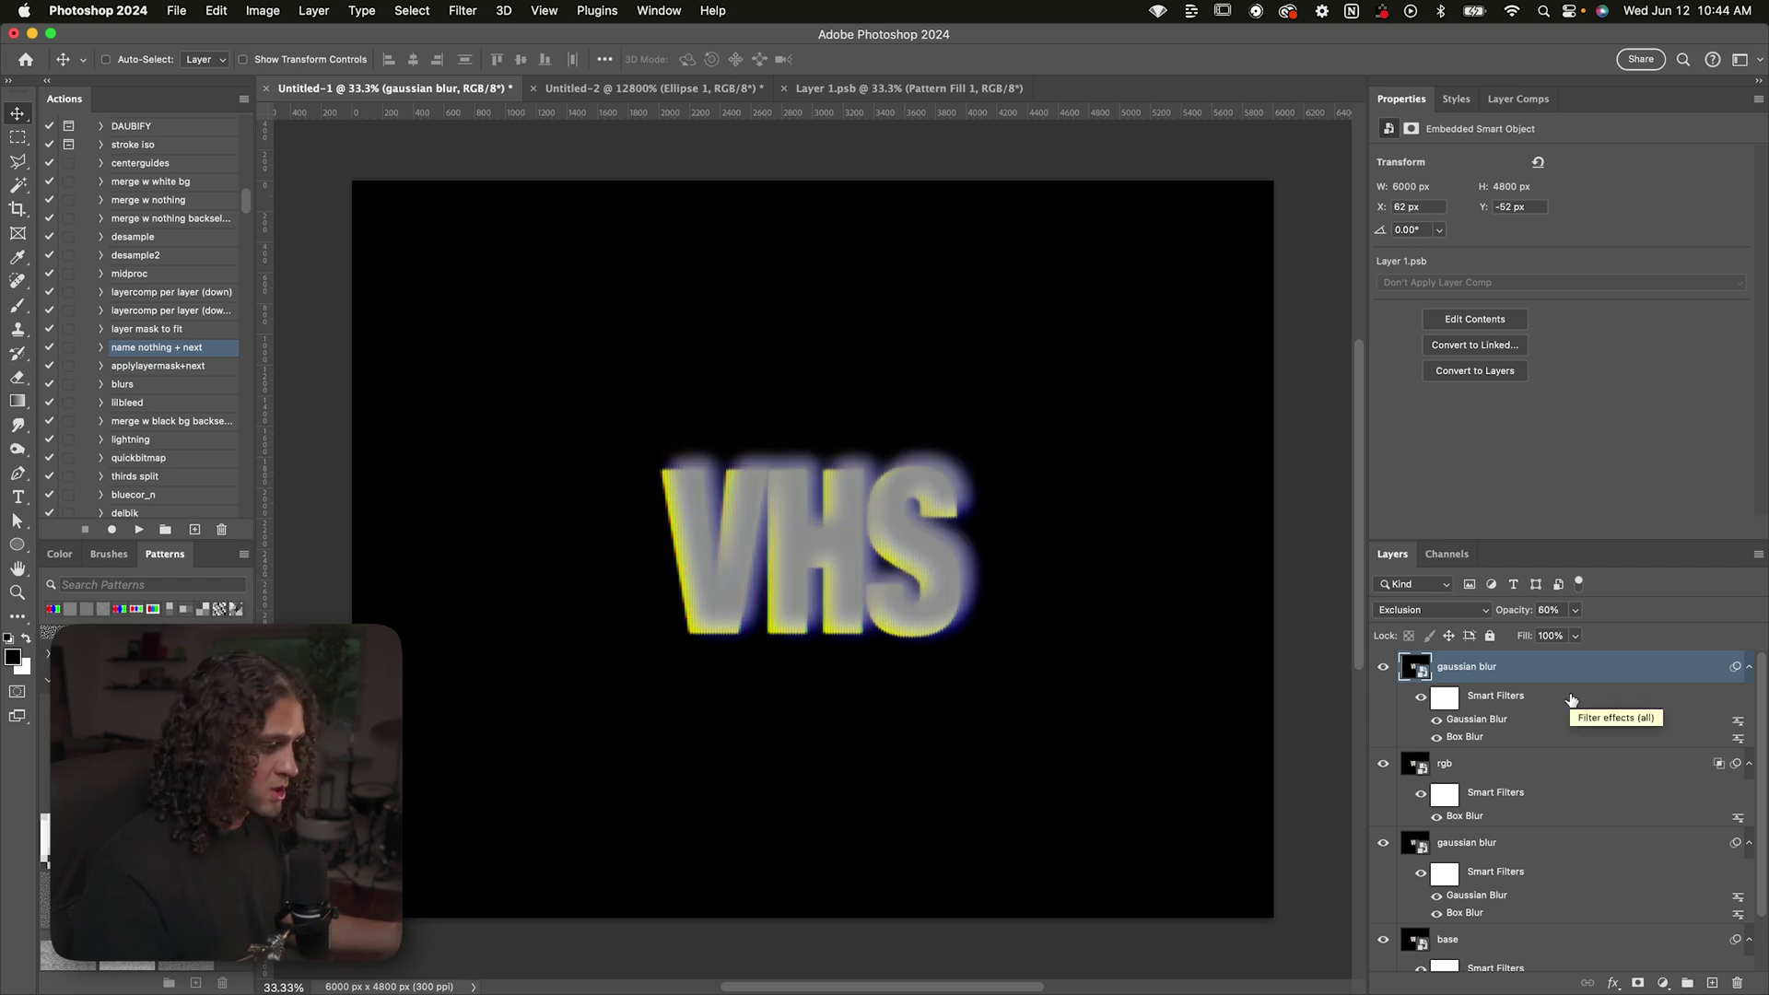
Set the opacity of the gaussian blur layer beneath the rgb layer to 60%
{"action": "left_click", "coordinate": [1534, 857]}
{"action": "scroll", "coordinate": [1533, 859], "scroll_direction": "down", "scroll_amount": 2}
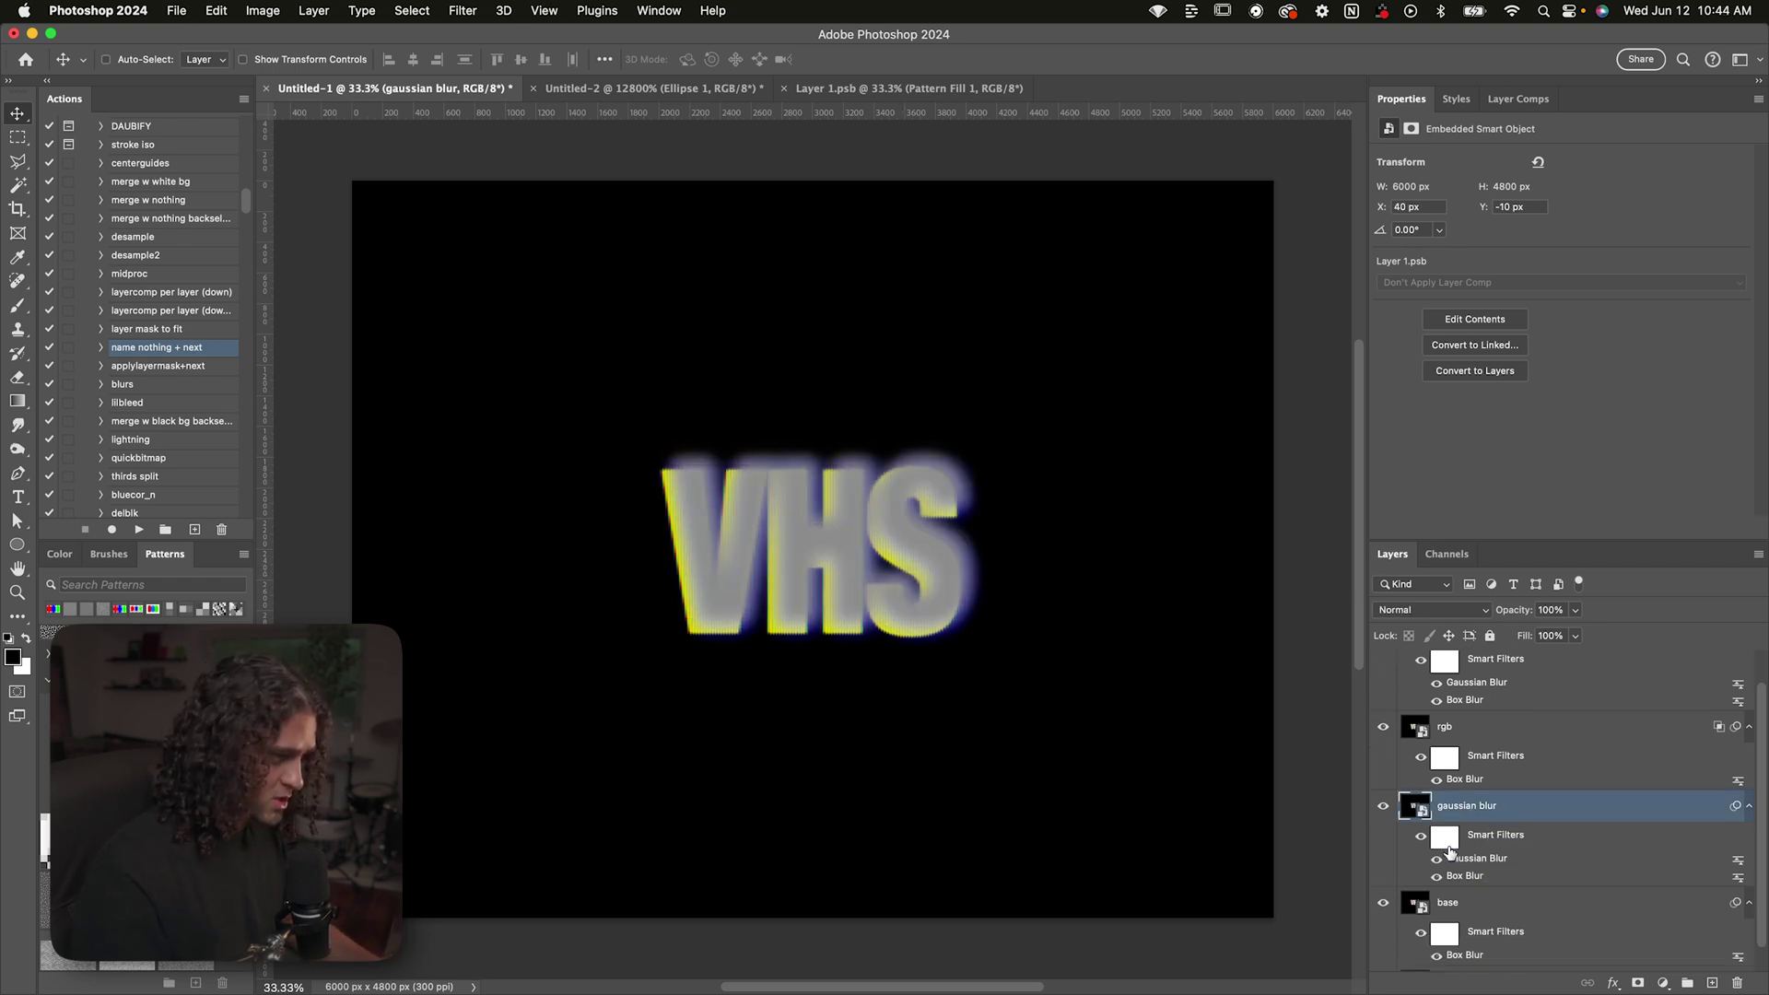
{"action": "scroll", "coordinate": [1450, 815], "scroll_direction": "up", "scroll_amount": 2}
{"action": "left_click", "coordinate": [1554, 610]}
{"action": "type", "text": "60"}
{"action": "key", "text": "Return"}
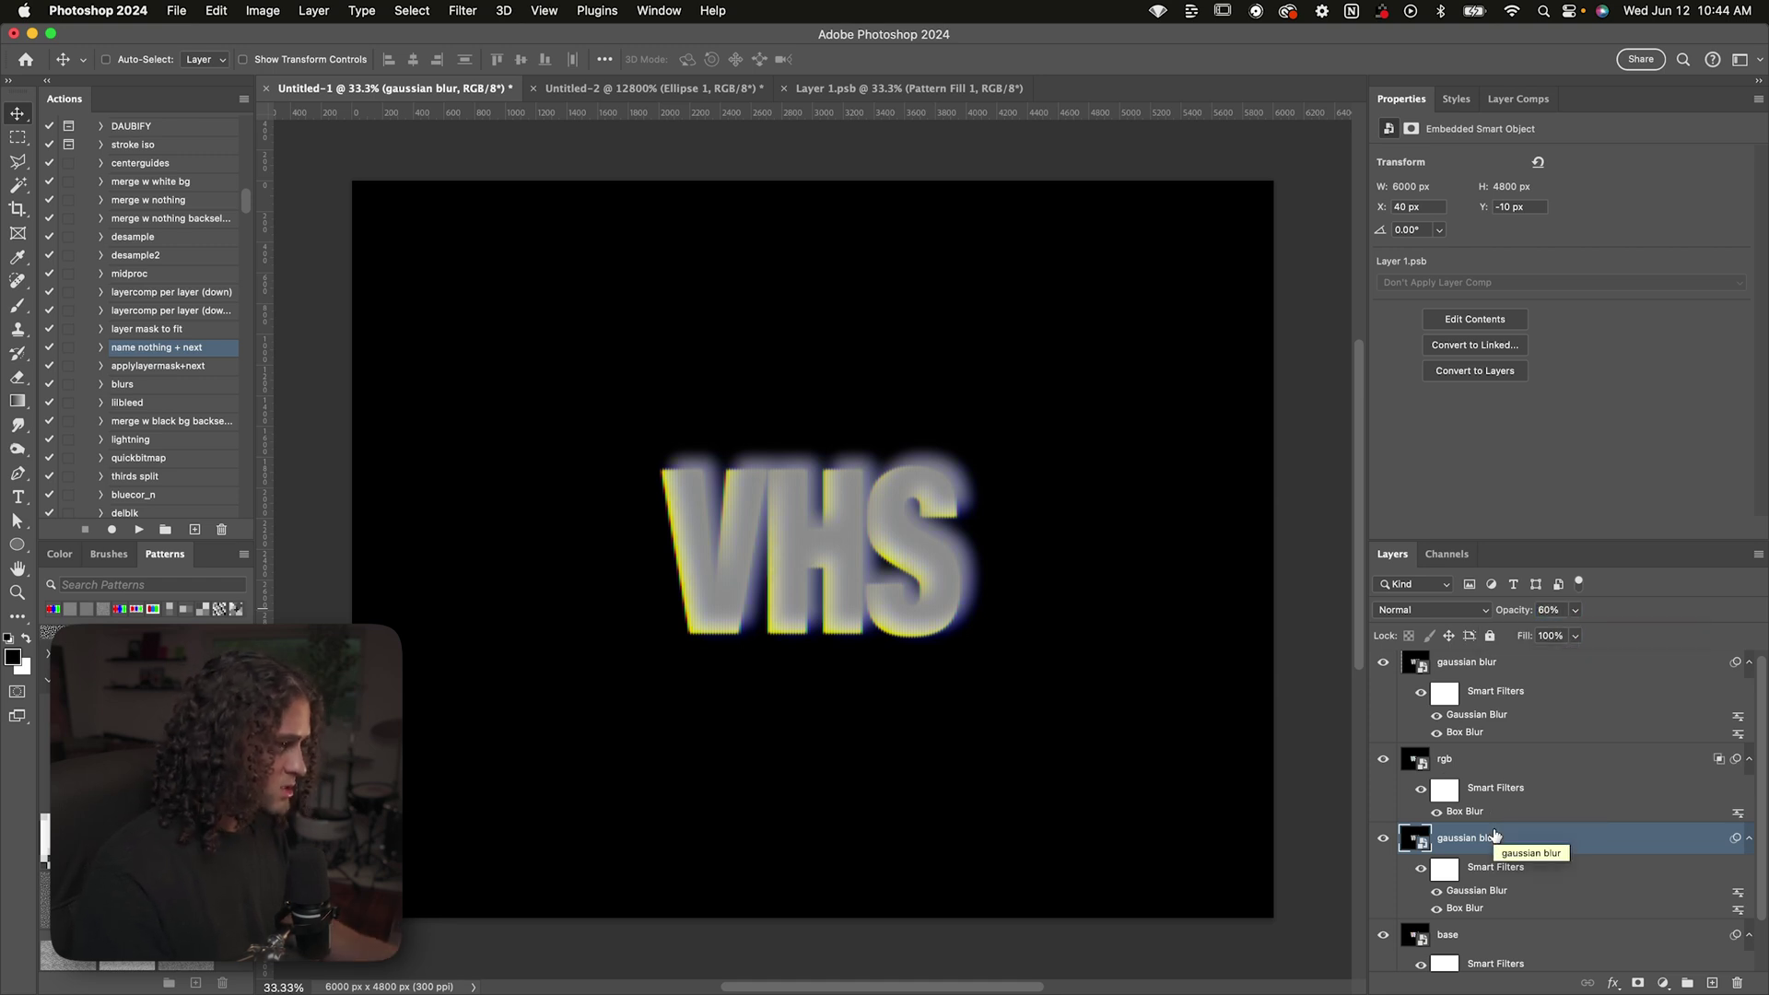
Duplicate the base layer and move the copy to the top of the layer stack
{"action": "scroll", "coordinate": [1470, 847], "scroll_direction": "down", "scroll_amount": 2}
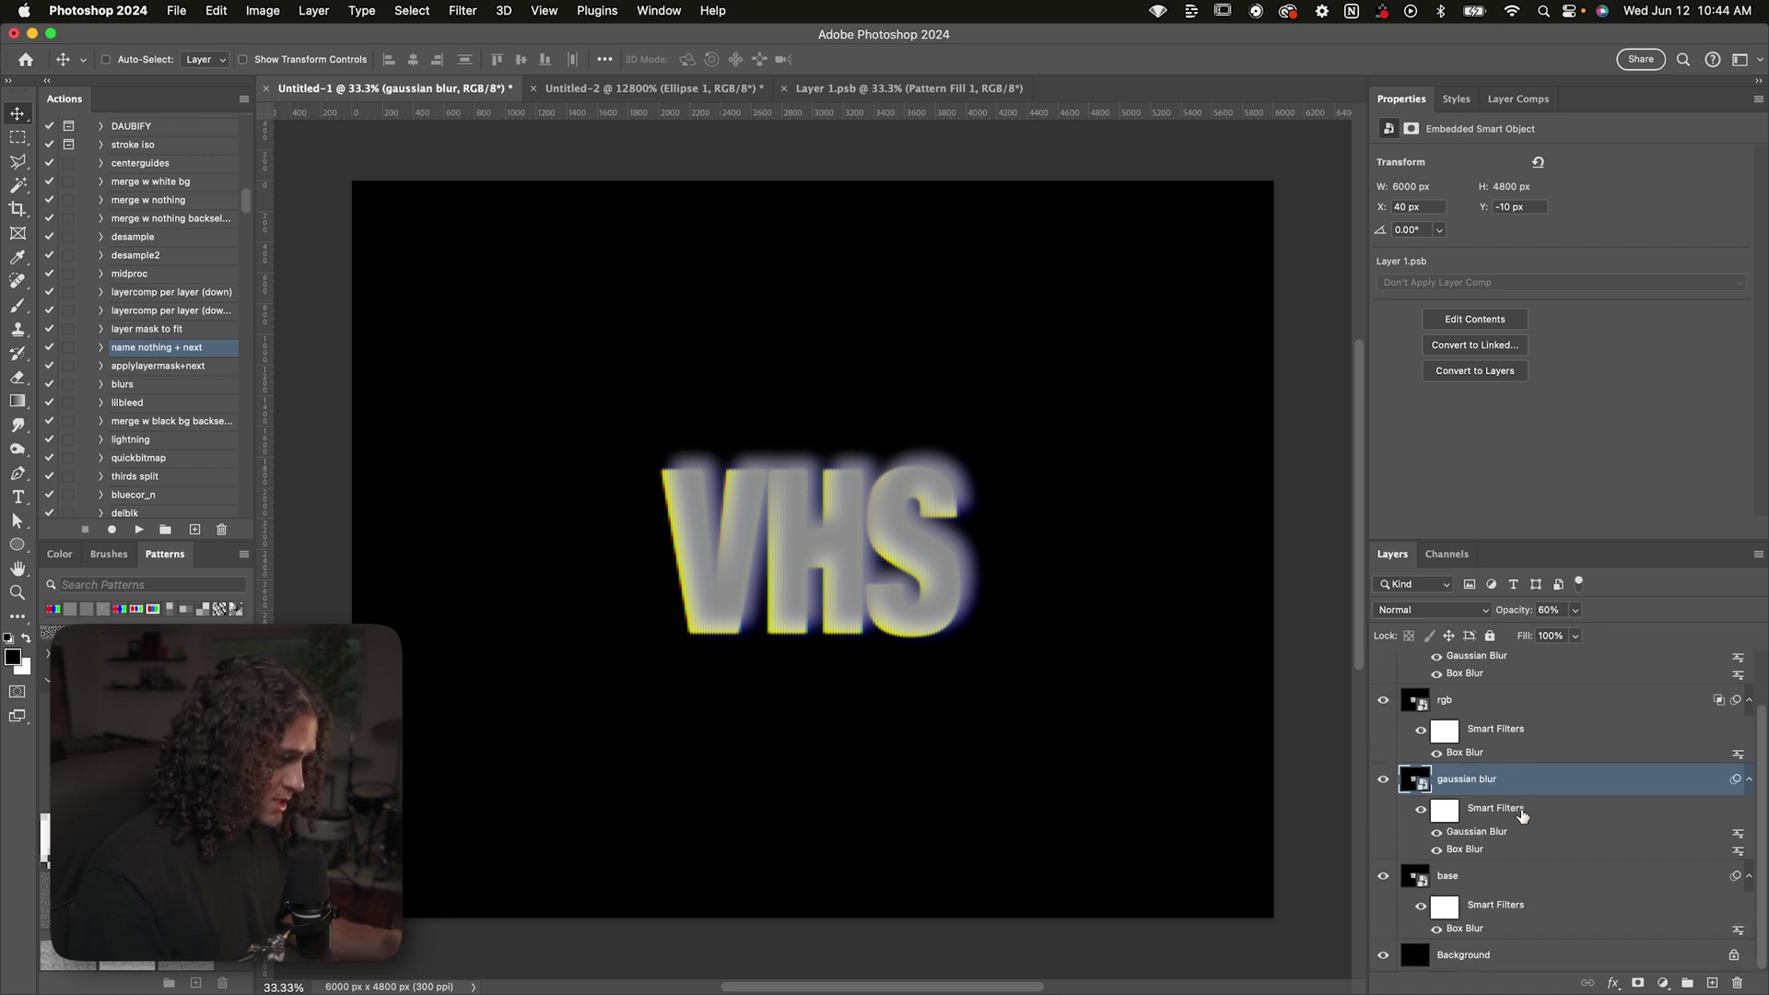
{"action": "left_click", "coordinate": [1485, 883]}
{"action": "key", "text": "super+j"}
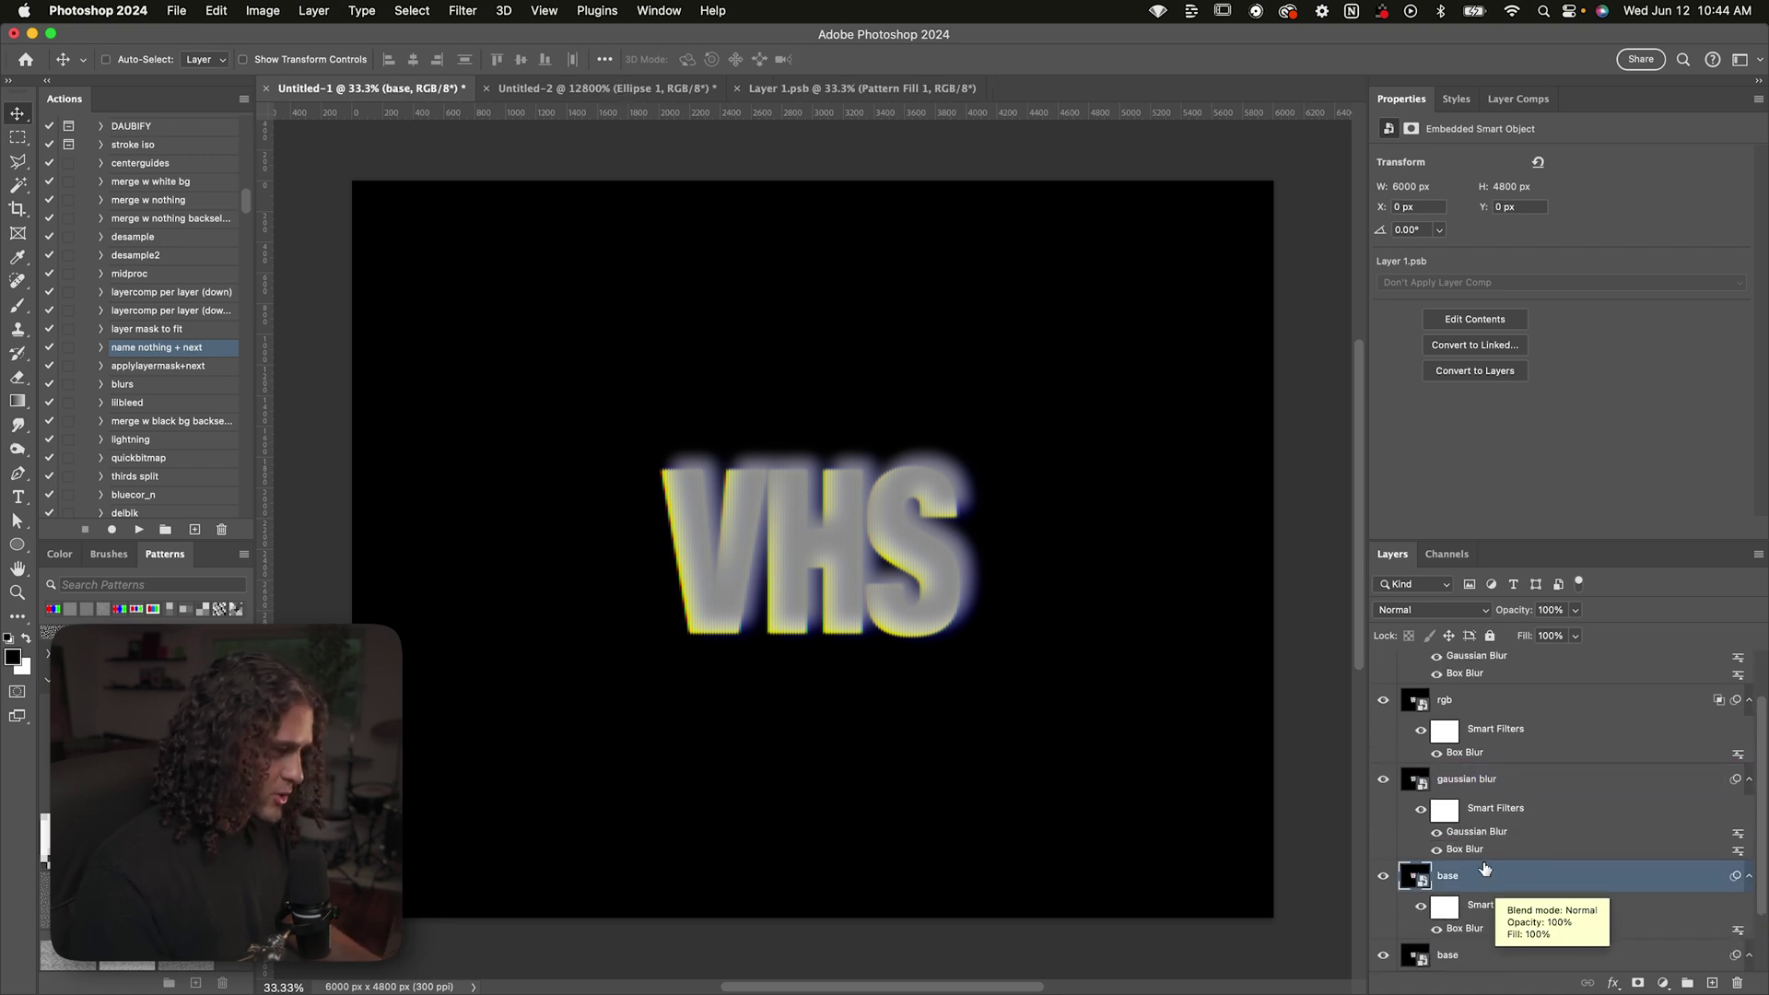
{"action": "left_click_drag", "start_coordinate": [1505, 876], "coordinate": [1484, 656]}
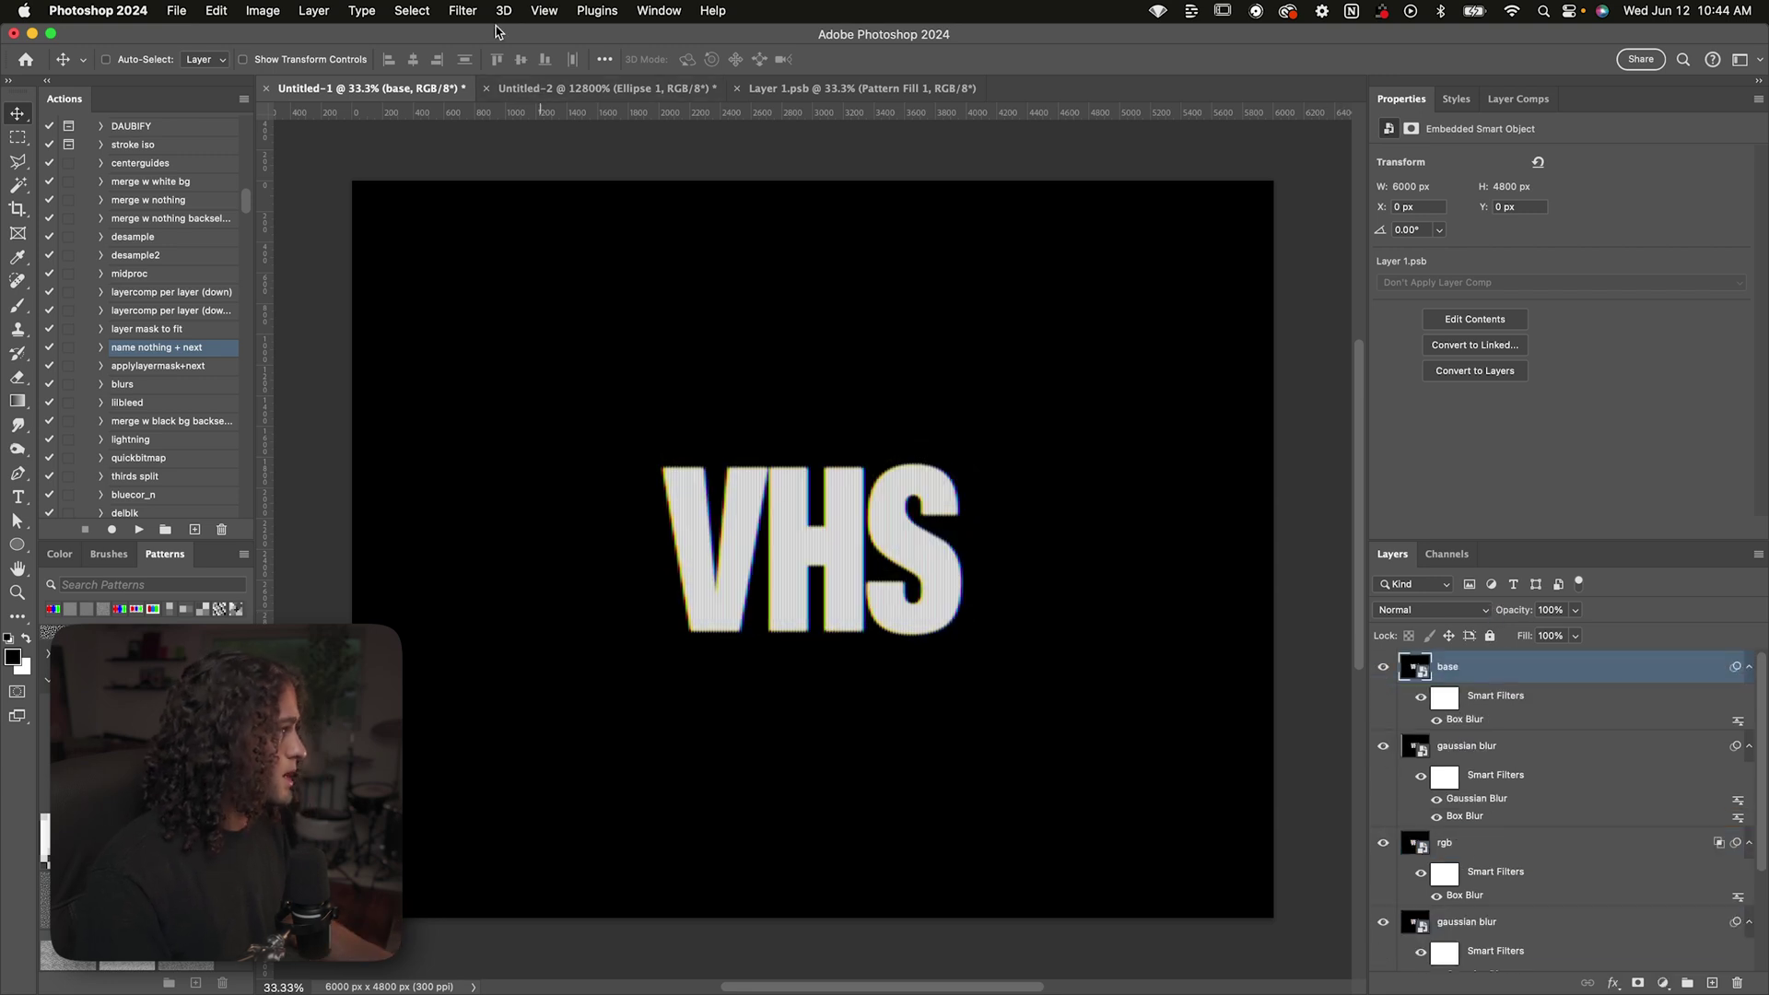
Apply an Emboss filter to the top base copy with a 14-pixel height, 500% amount and an adjusted angle
{"action": "left_click", "coordinate": [463, 10]}
{"action": "mouse_move", "coordinate": [524, 368]}
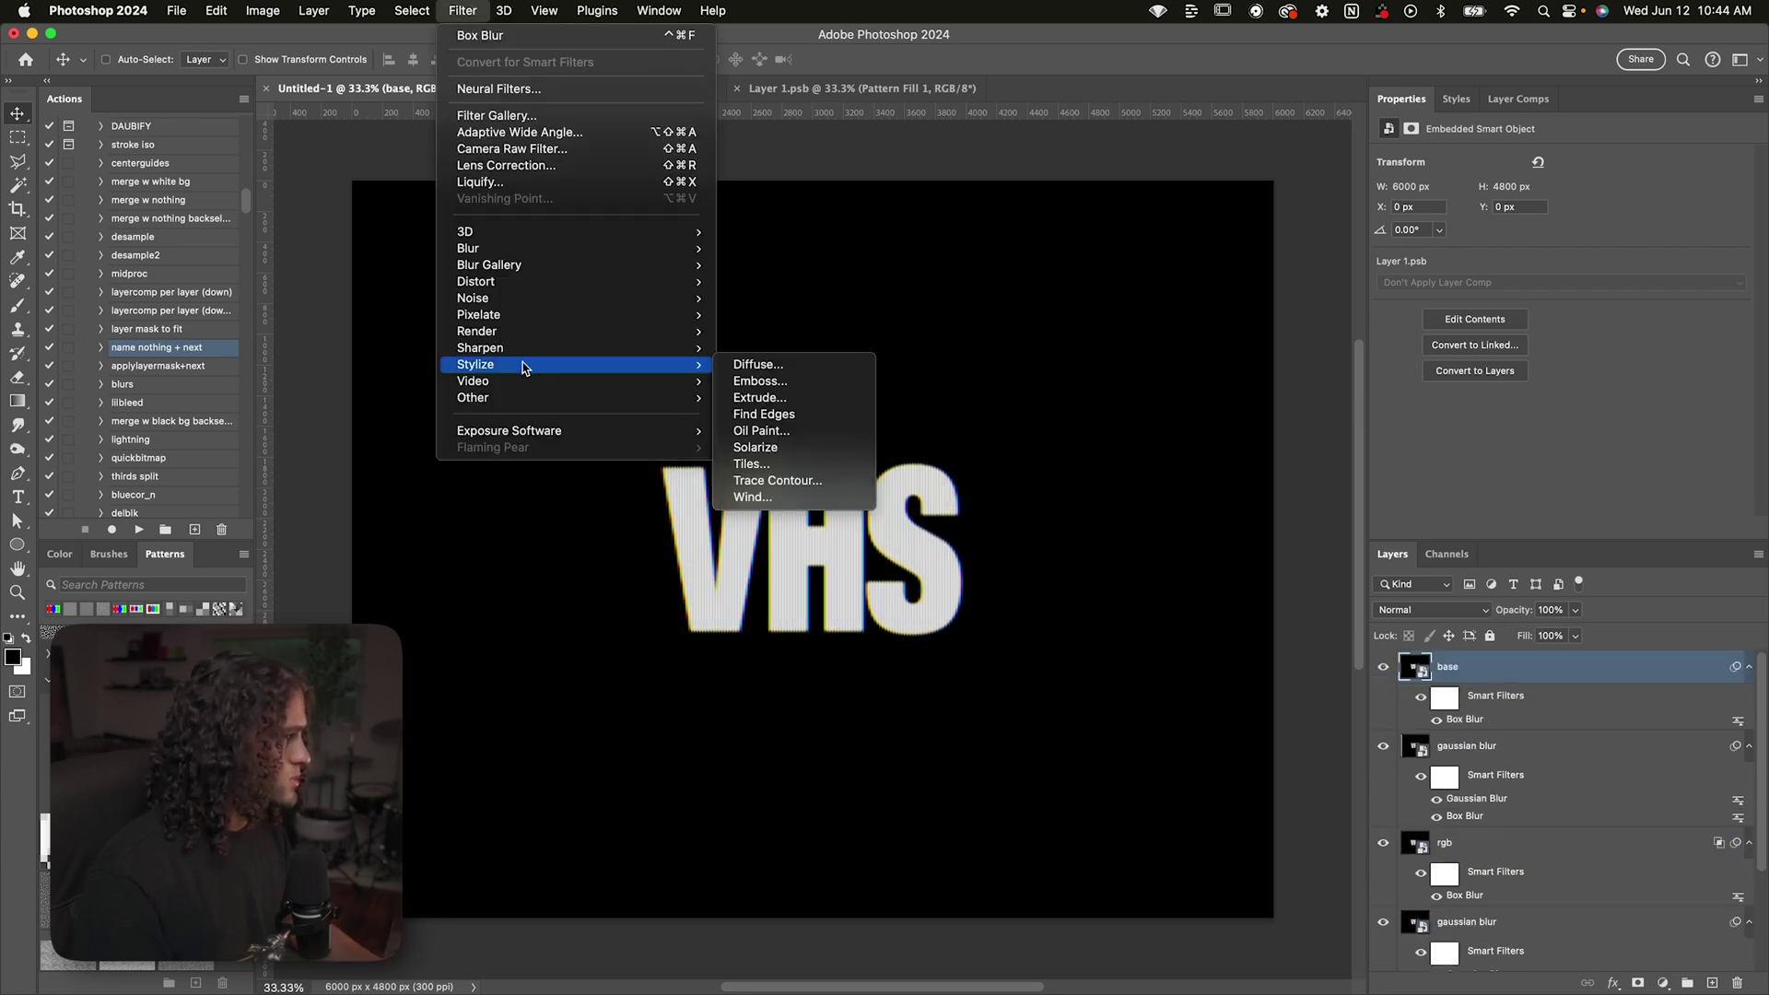
{"action": "left_click", "coordinate": [760, 381]}
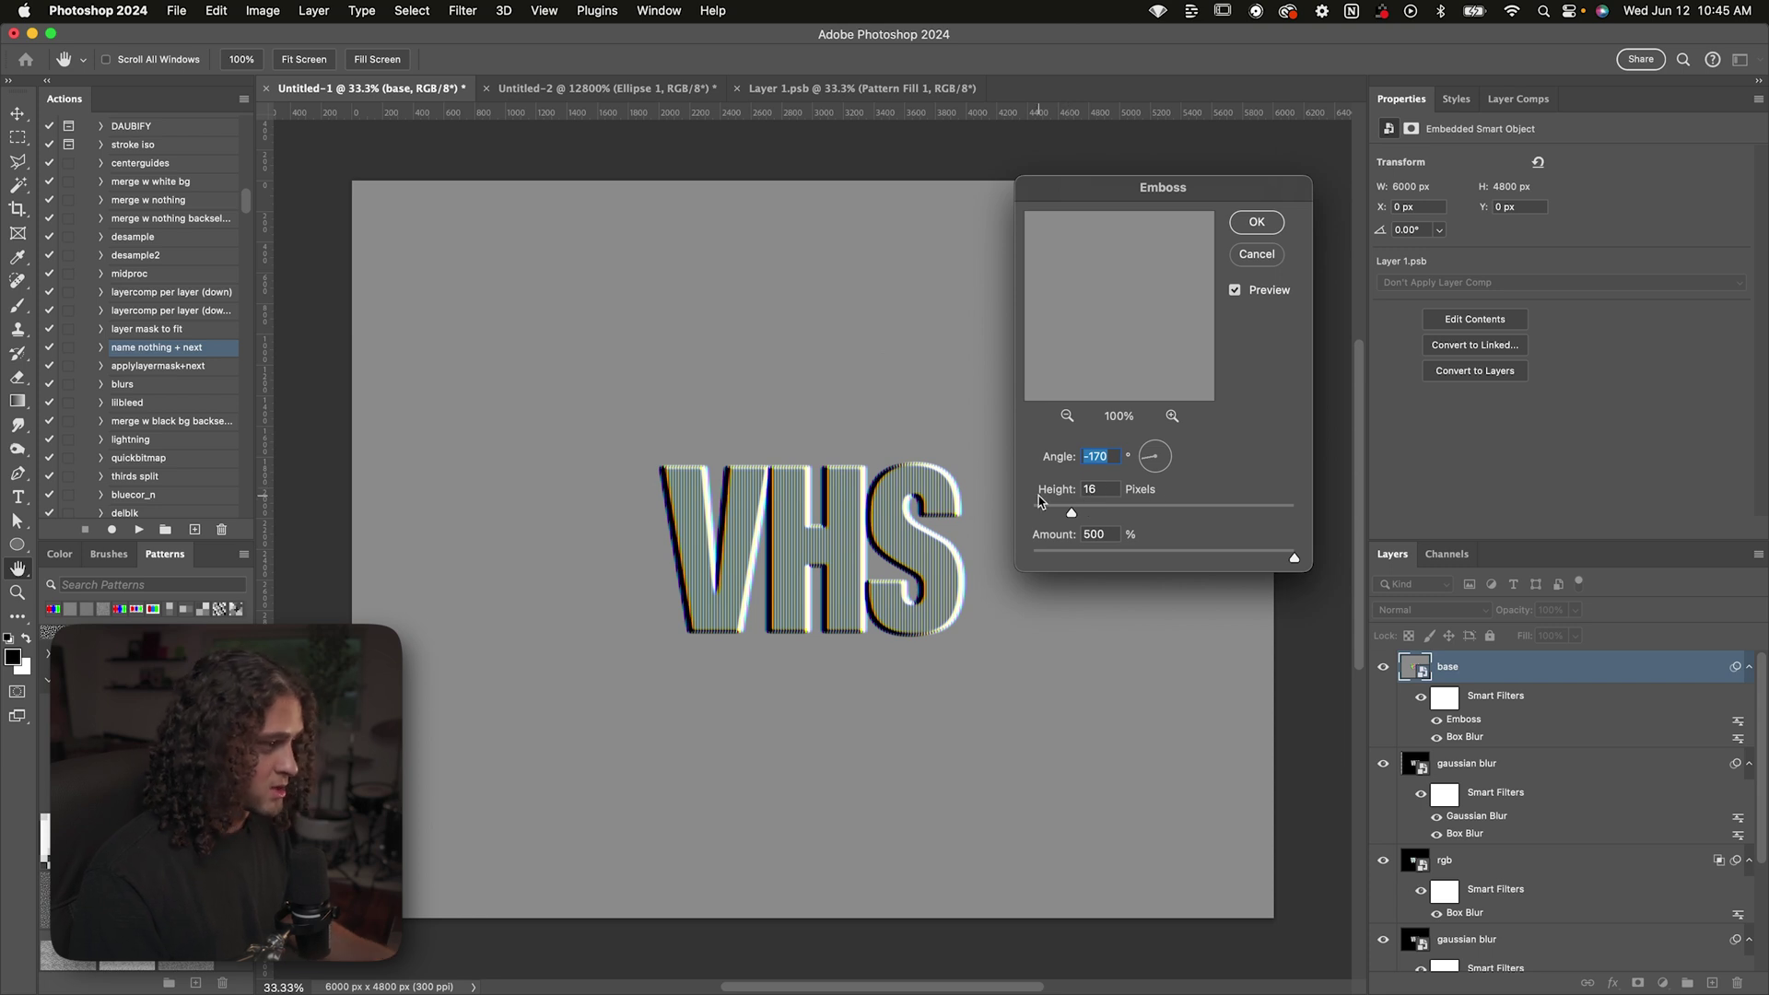
{"action": "left_click_drag", "start_coordinate": [1071, 513], "coordinate": [1066, 515]}
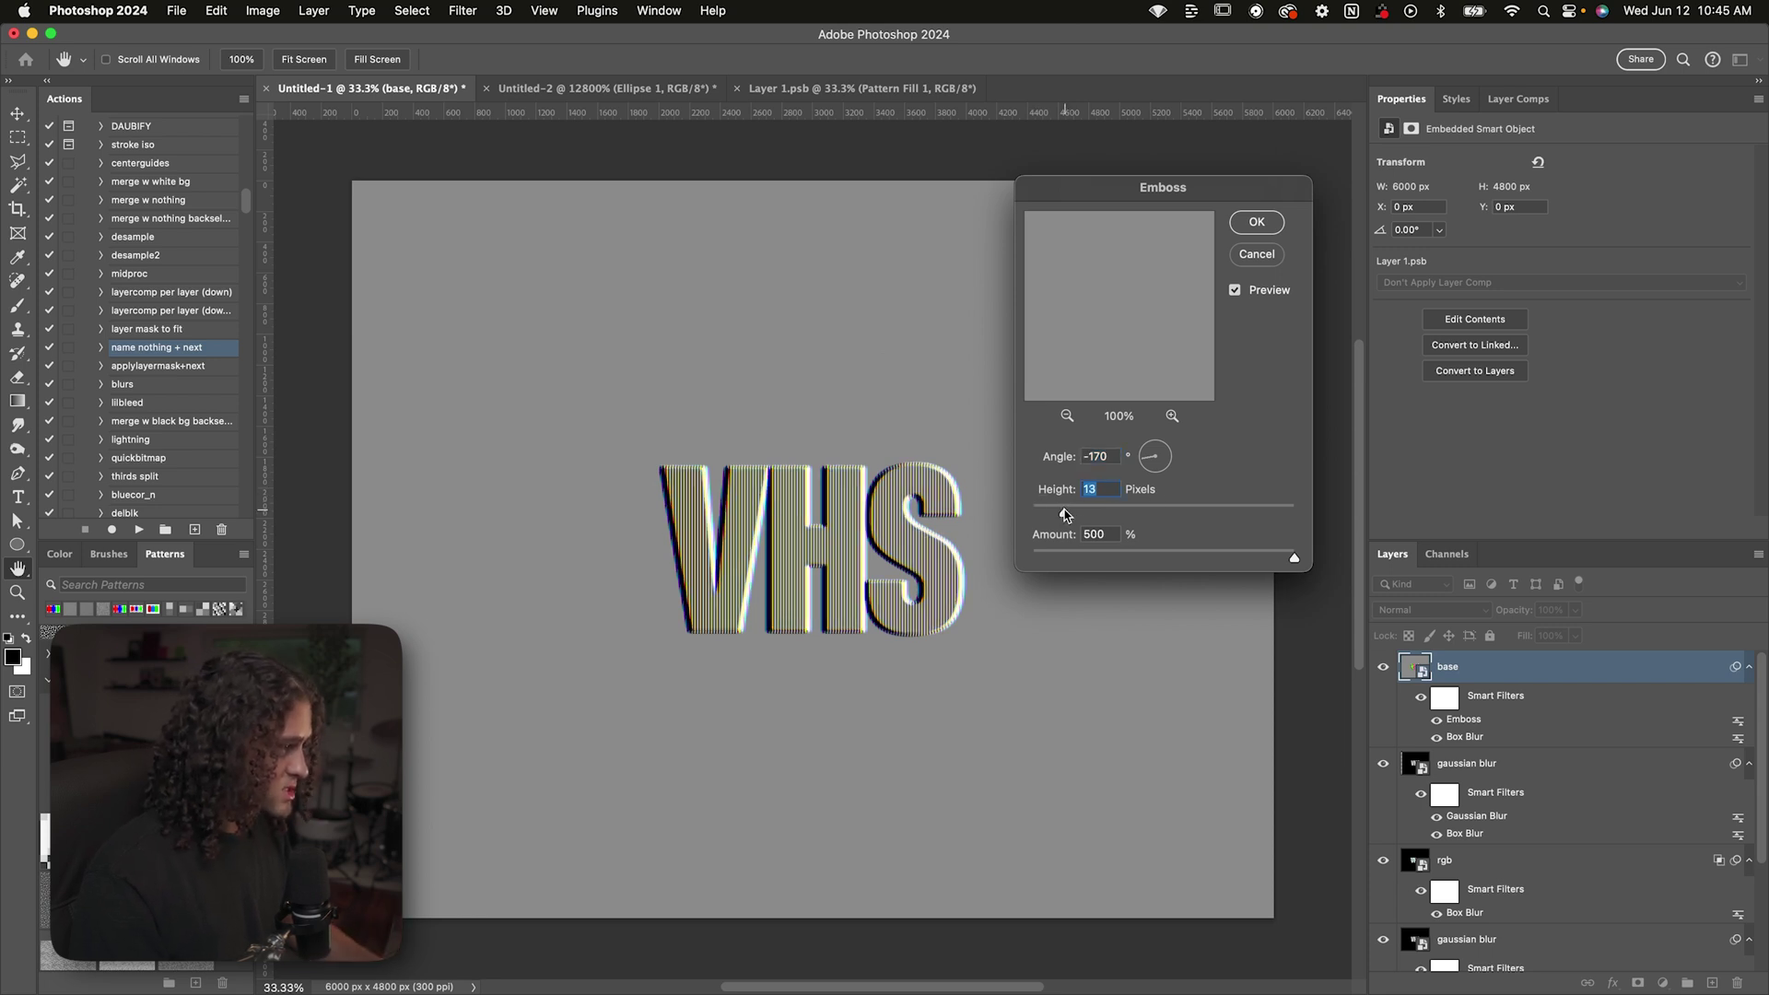
{"action": "left_click_drag", "start_coordinate": [1169, 465], "coordinate": [1154, 463]}
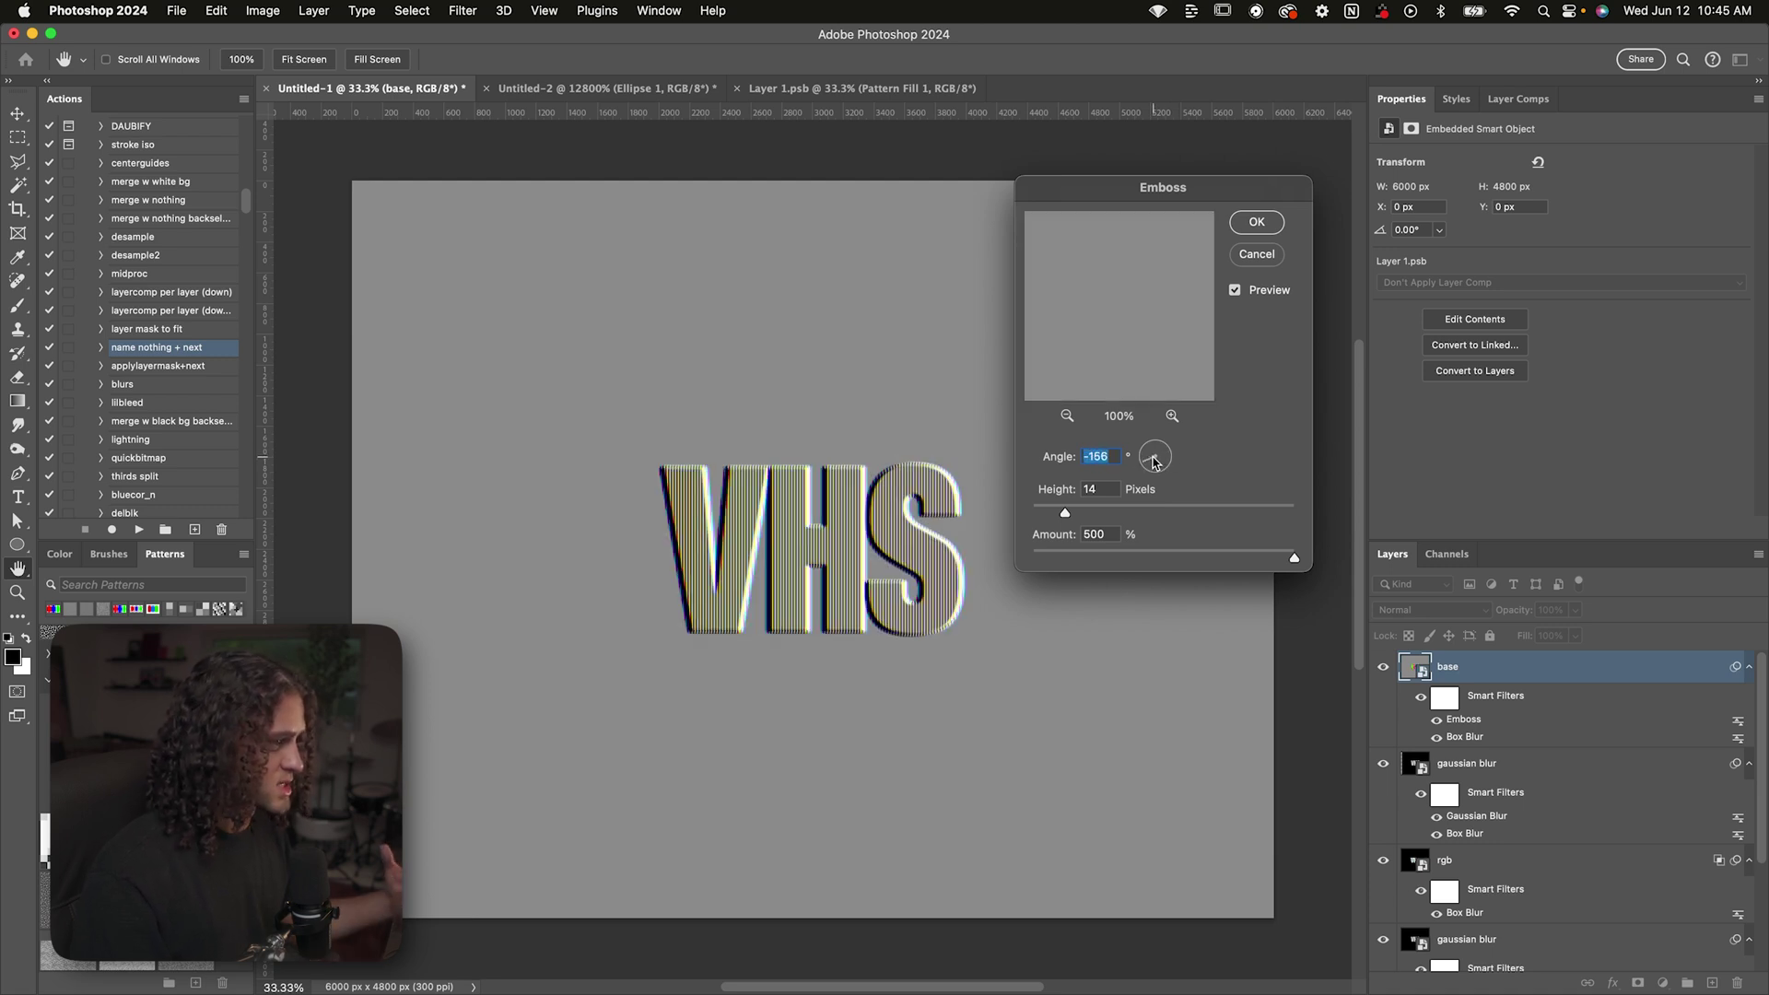
{"action": "key", "text": "Return"}
Set the embossed base copy's blend mode to Overlay and its opacity to 40%
{"action": "left_click", "coordinate": [1427, 610]}
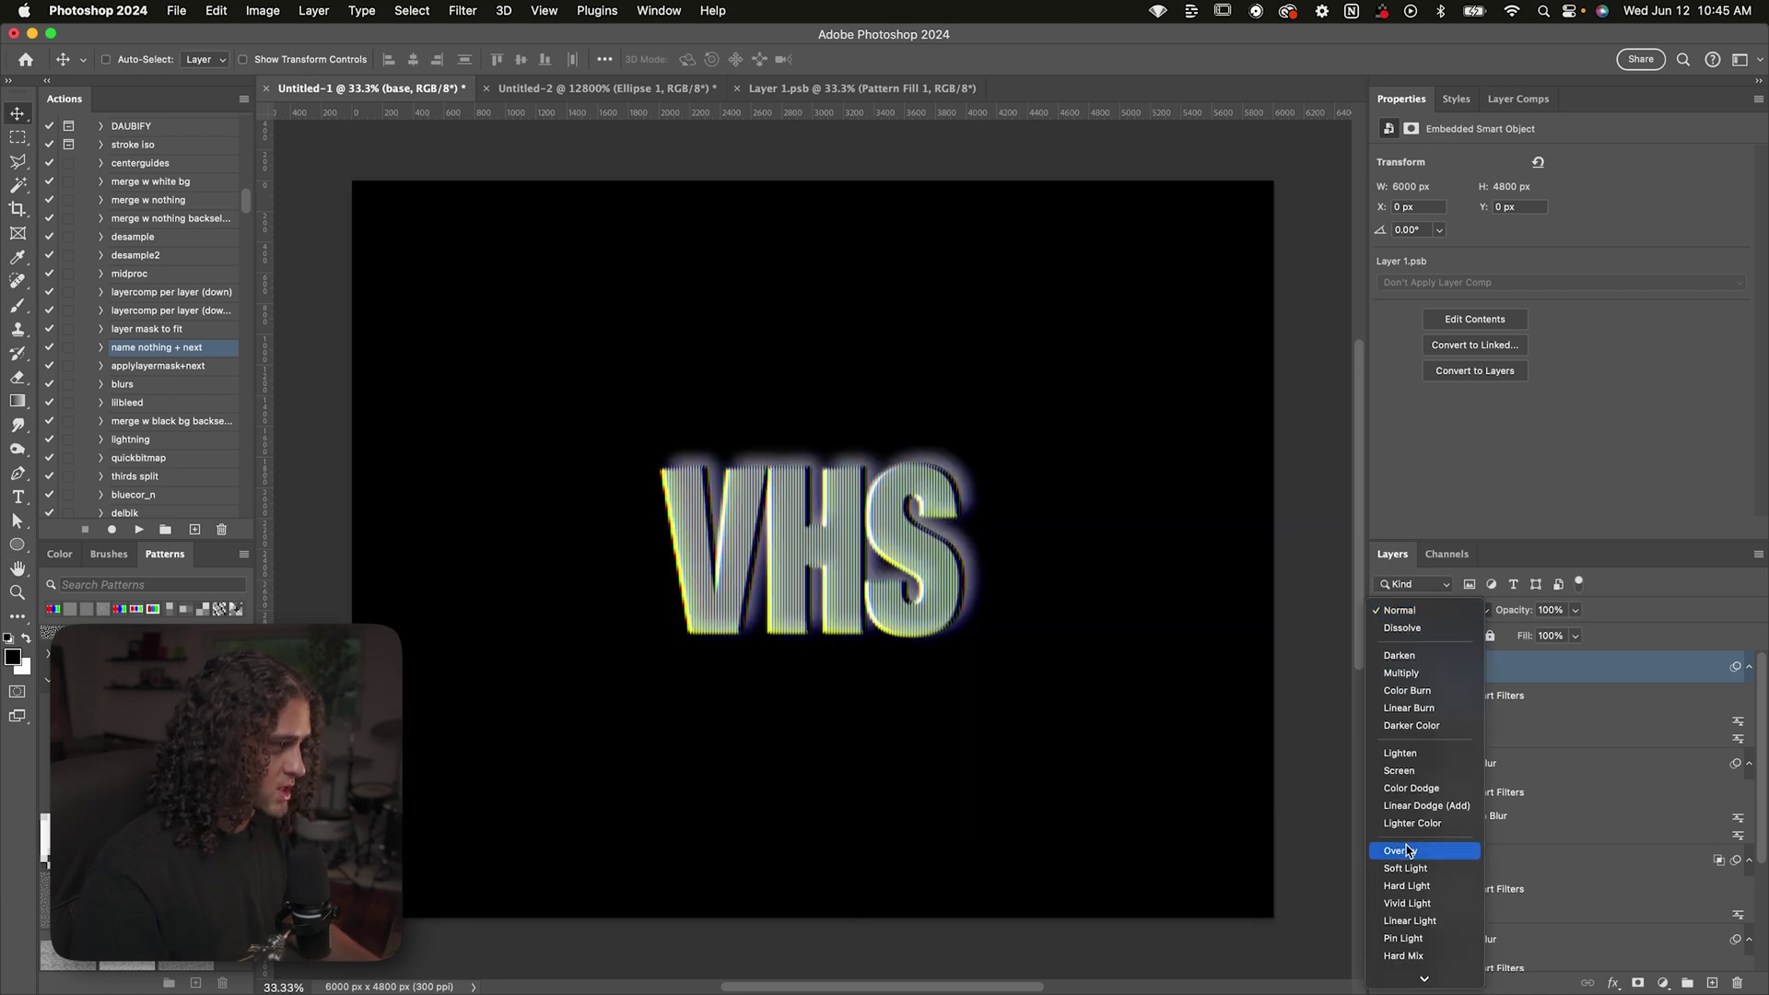
{"action": "left_click", "coordinate": [1402, 851]}
{"action": "left_click", "coordinate": [1557, 610]}
{"action": "type", "text": "3"}
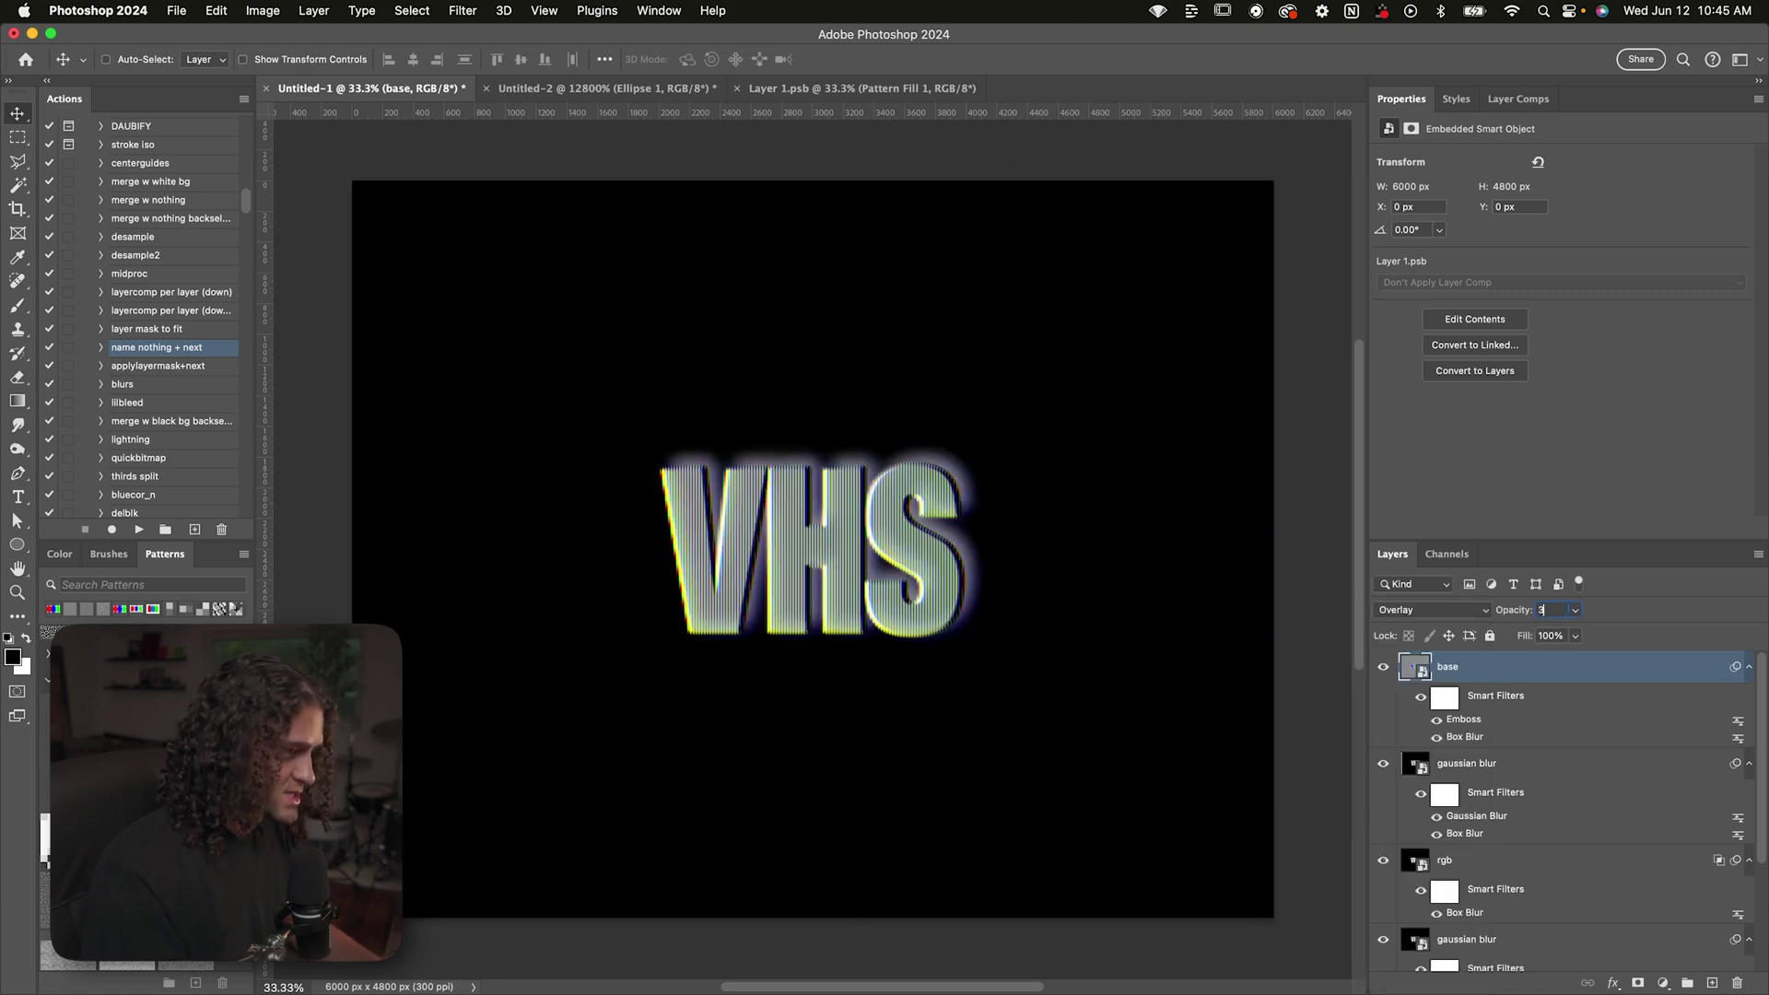
{"action": "type", "text": "0"}
{"action": "key", "text": "BackSpace"}
{"action": "type", "text": "40"}
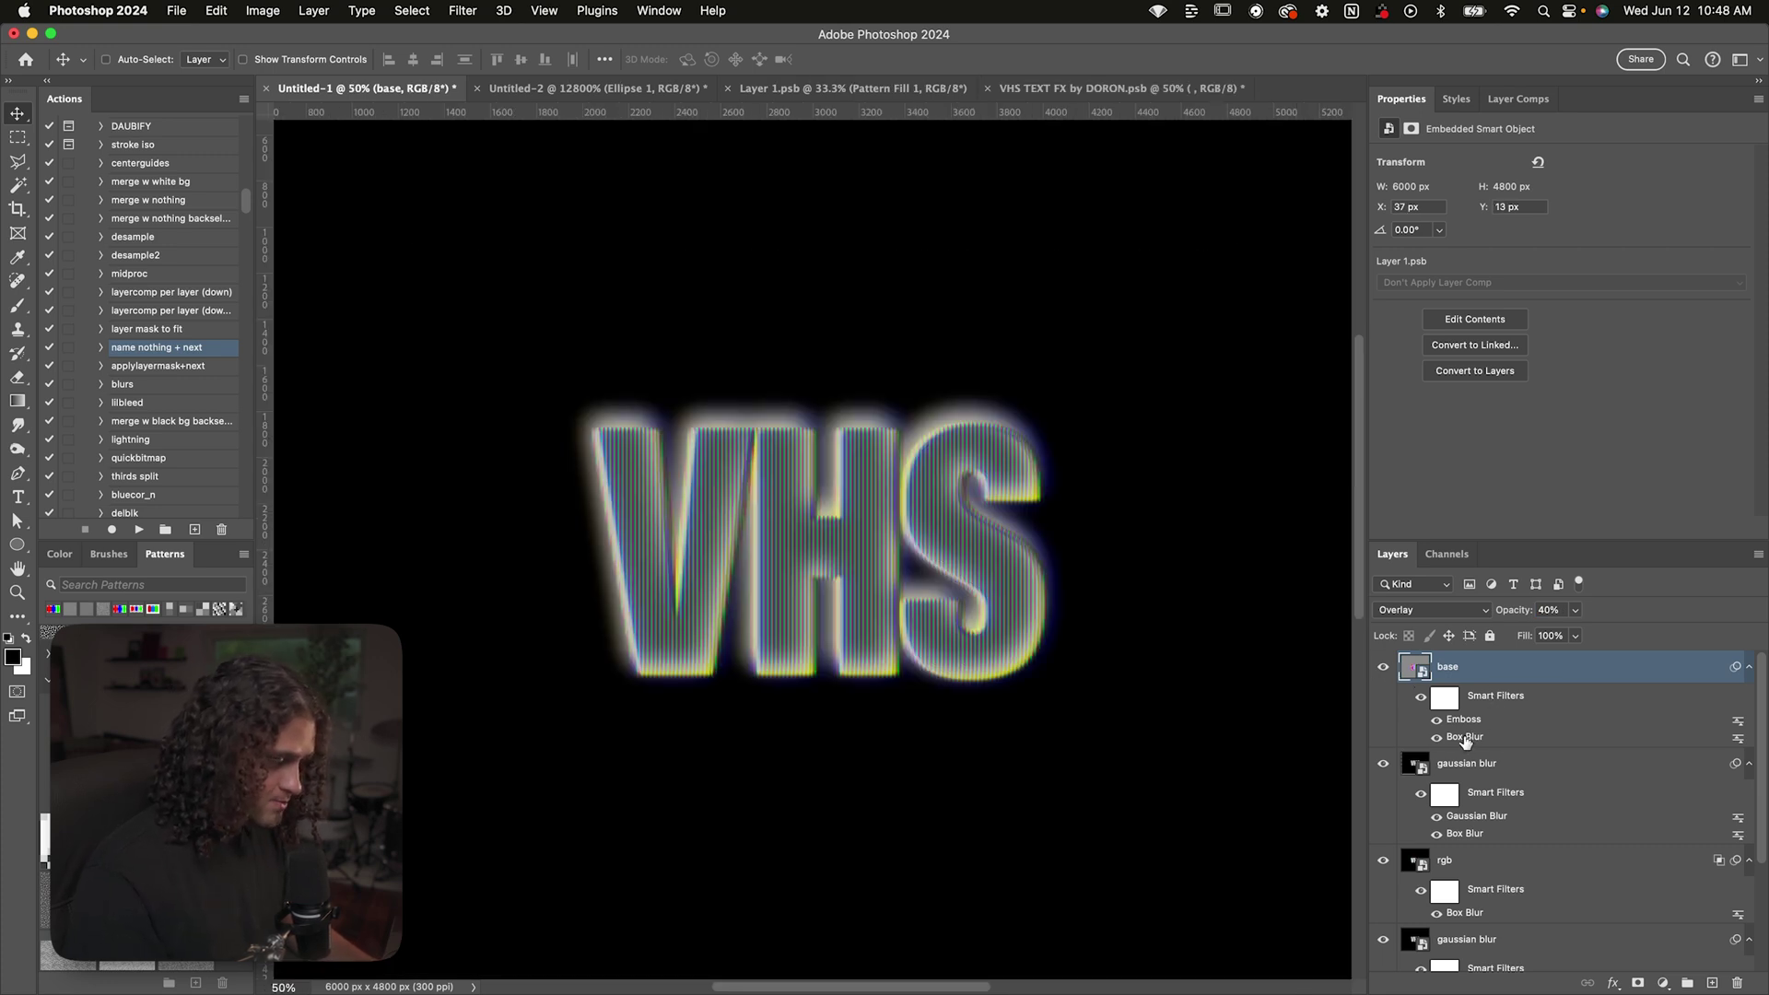
Copy the Box Blur smart filter above Emboss on the top base layer and shift the layer to X 33 px, Y 13 px
{"action": "left_click_drag", "start_coordinate": [1465, 741], "coordinate": [1465, 716]}
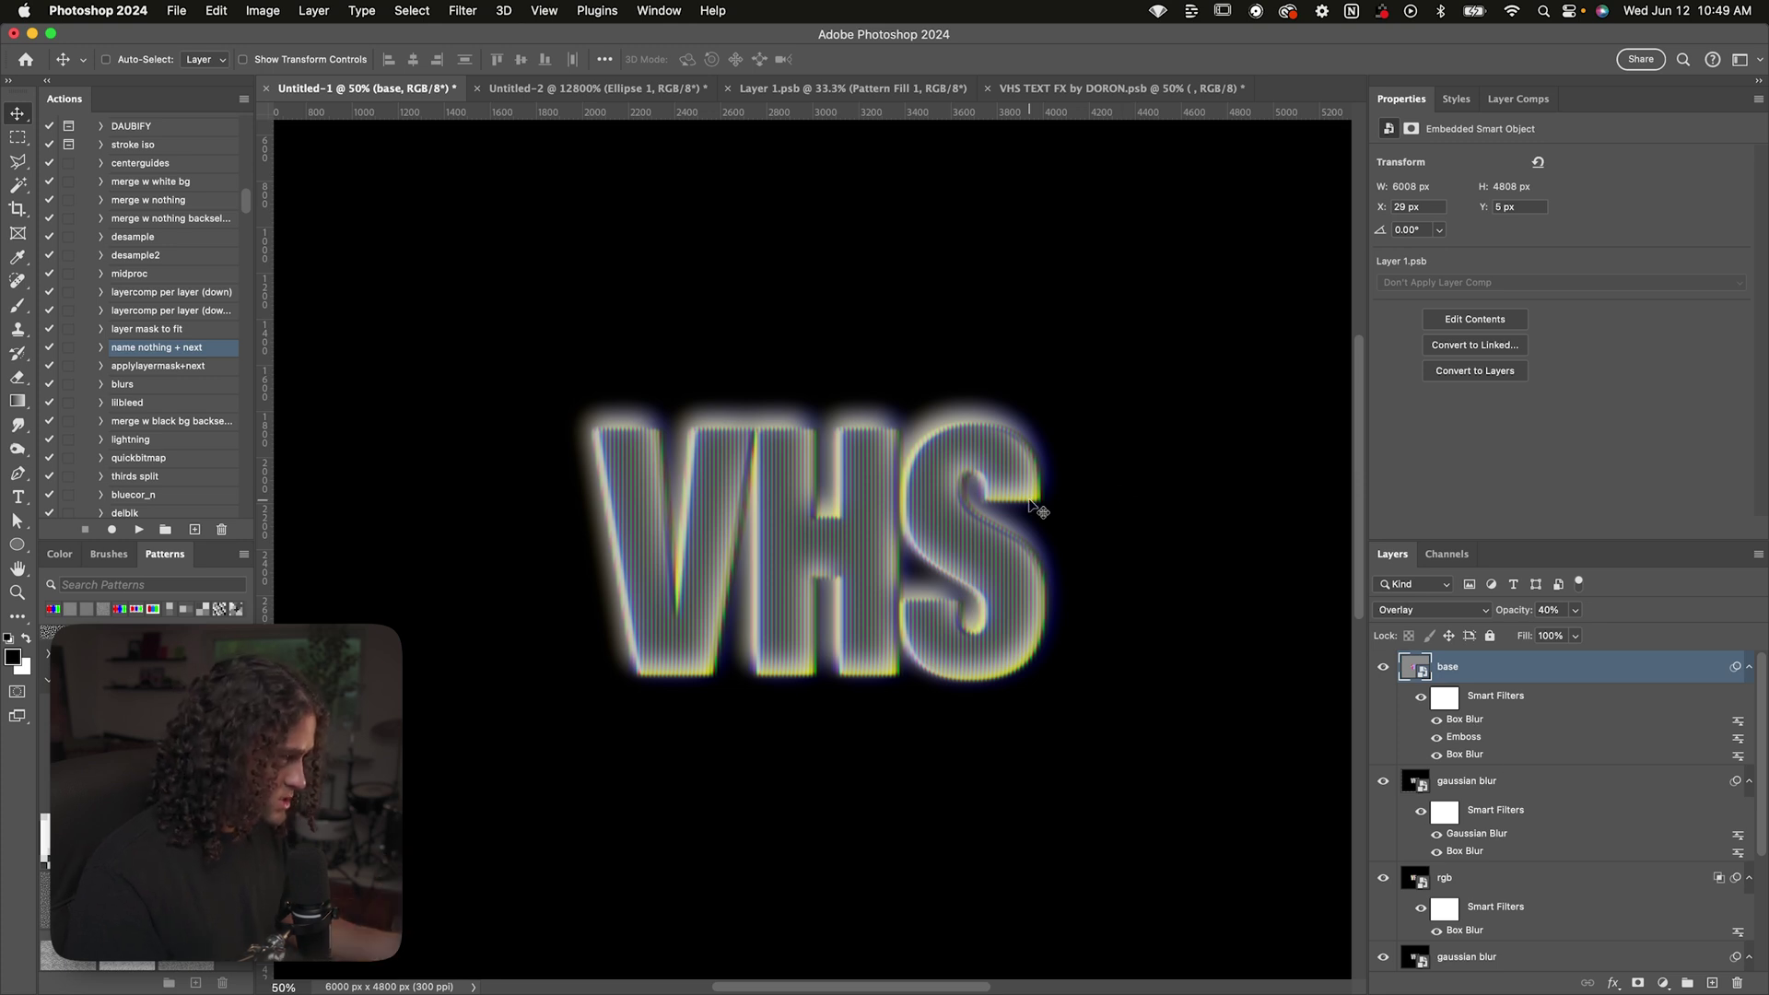
{"action": "left_click_drag", "start_coordinate": [1027, 501], "coordinate": [1034, 508]}
Compare how the VHS text's pixel pattern looks at 33.3% and 50% zoom
{"action": "key", "text": "super+minus"}
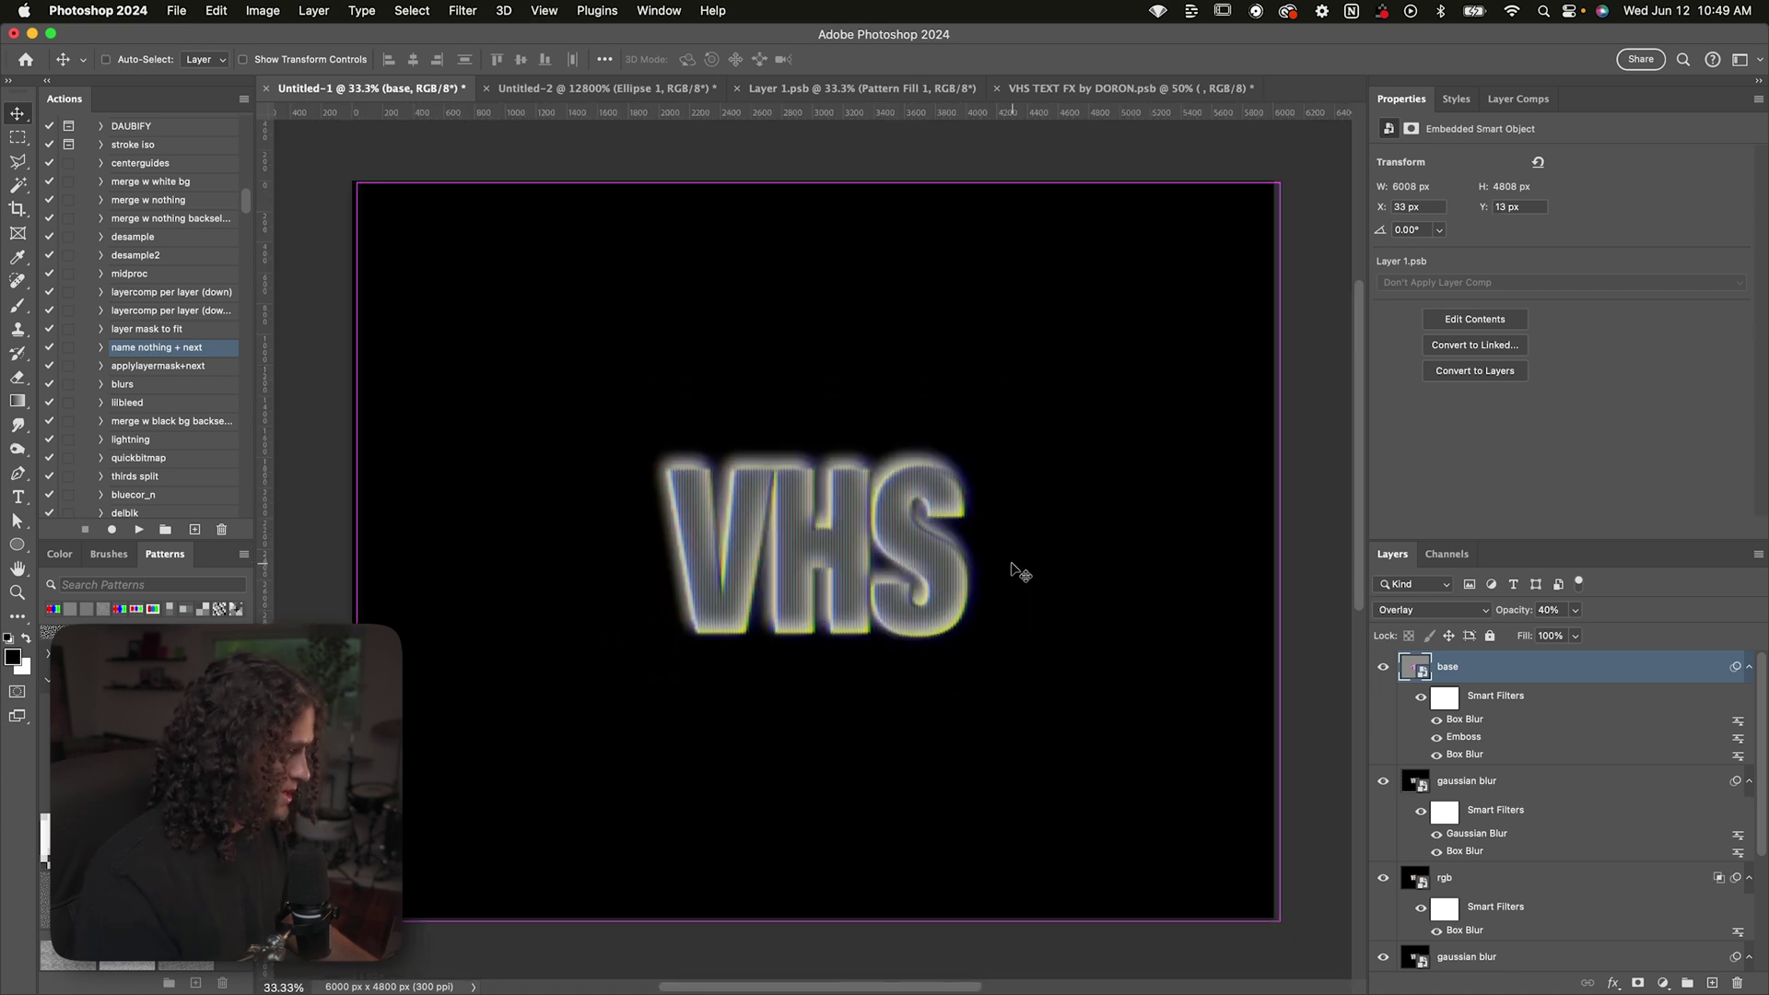
{"action": "key", "text": "super+equal"}
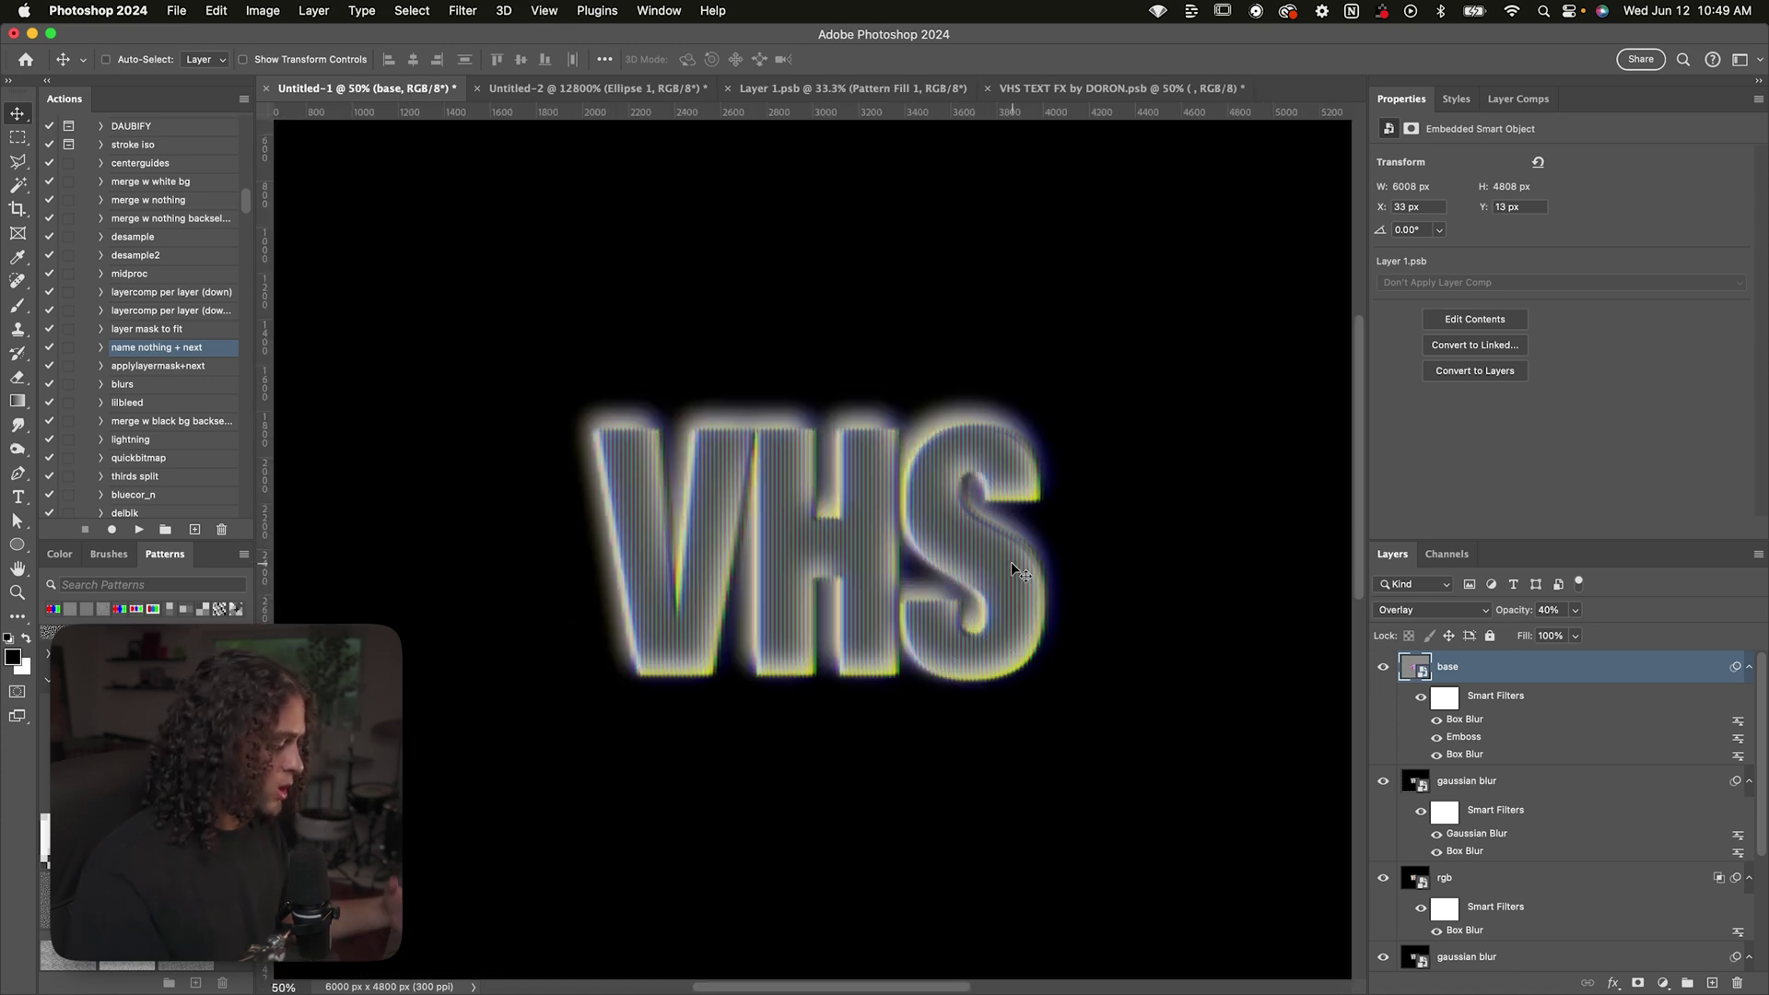
{"action": "key", "text": "super+minus"}
{"action": "key", "text": "super+equal"}
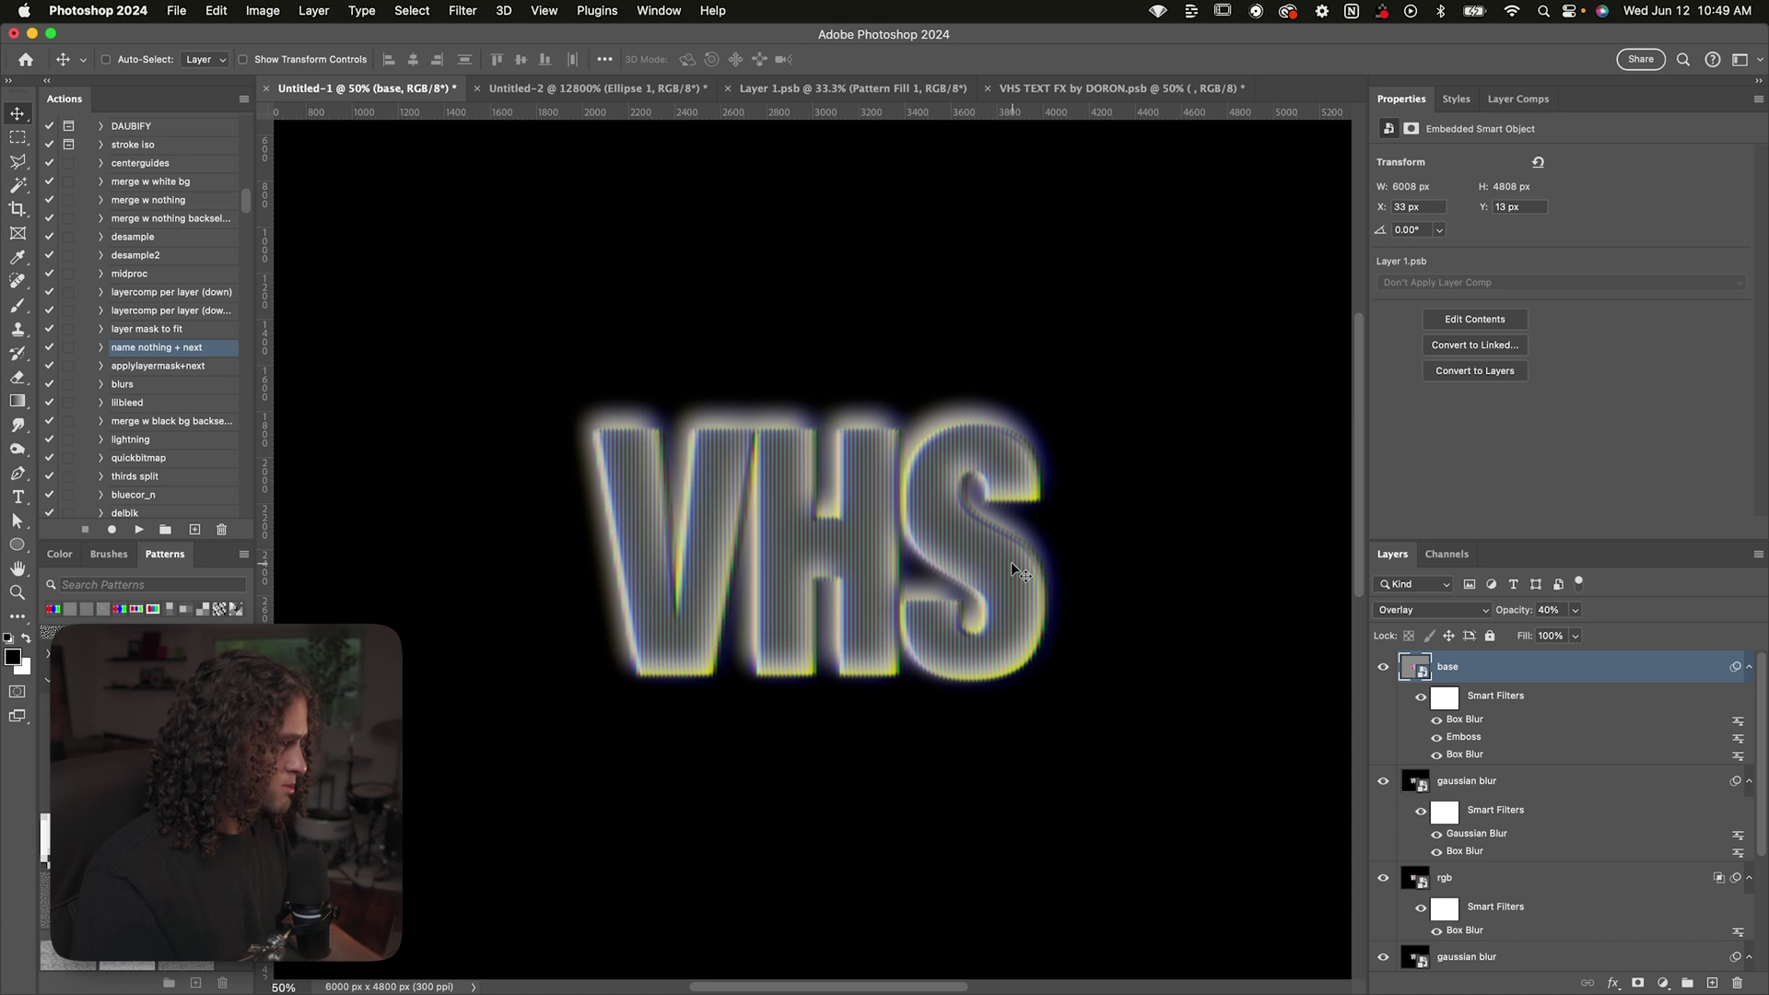
{"action": "key", "text": "super+minus"}
{"action": "key", "text": "super+equal"}
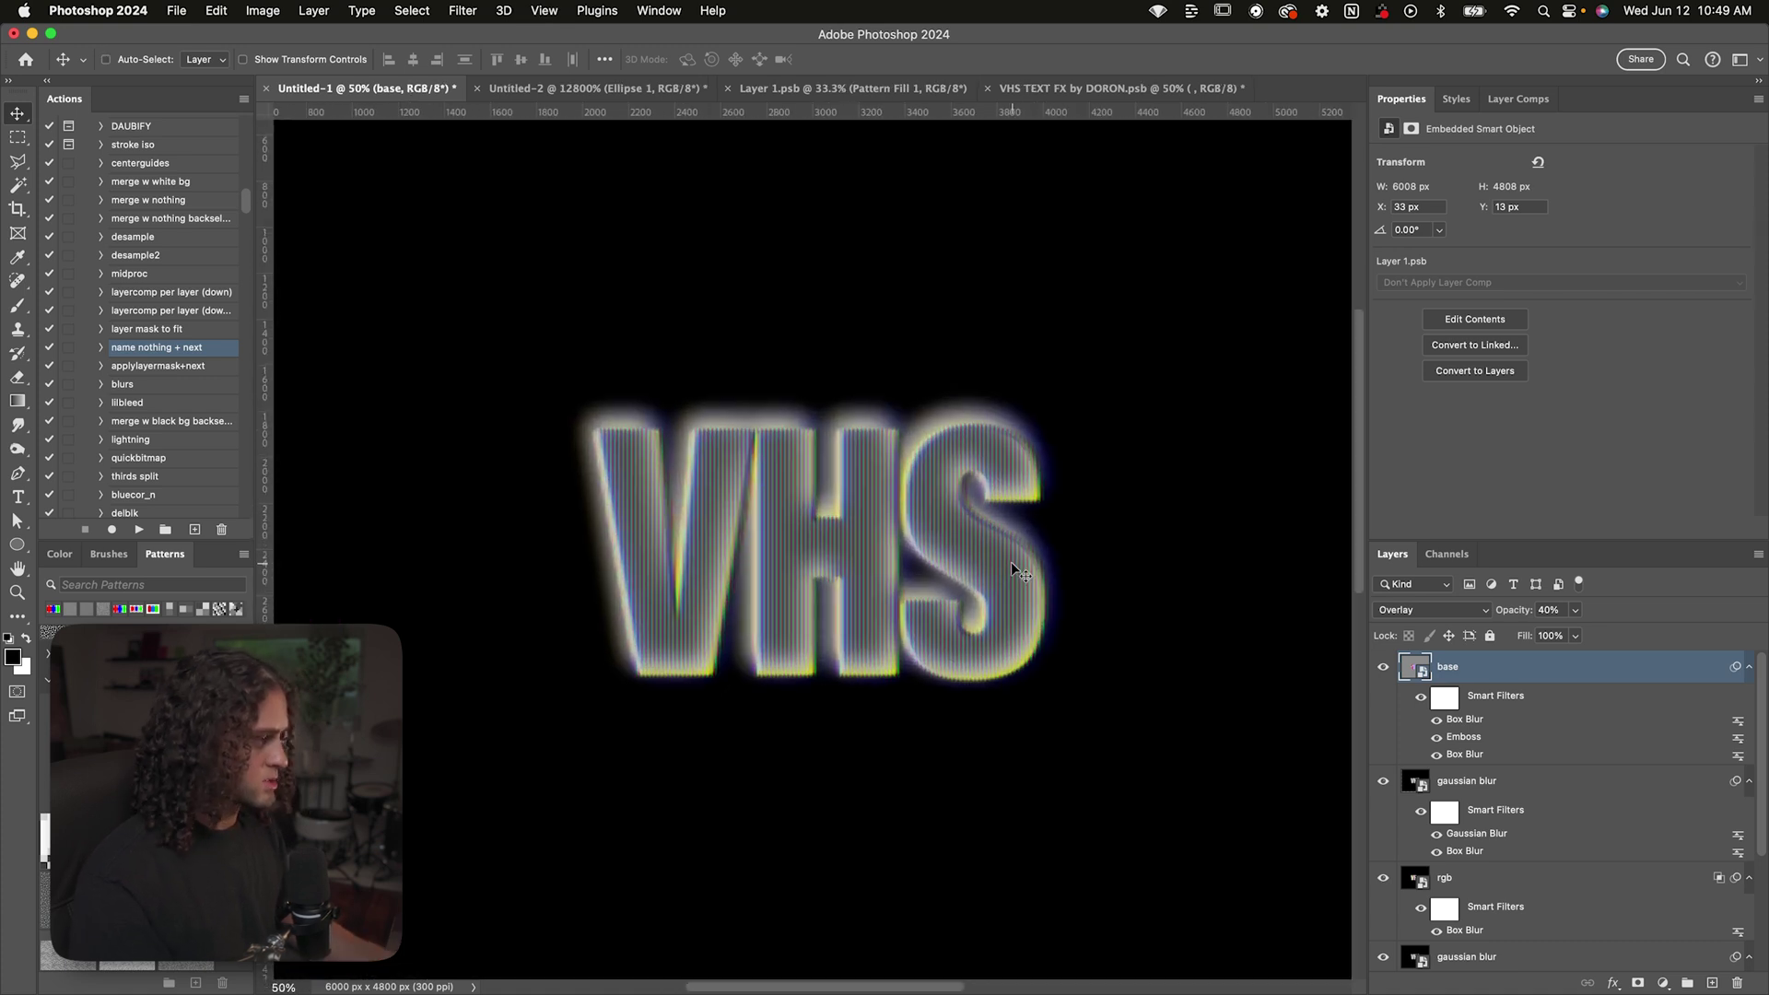
Set the upper gaussian blur layer's Gaussian Blur radius to about 103 px and its layer opacity to 82%
{"action": "left_click", "coordinate": [1502, 784]}
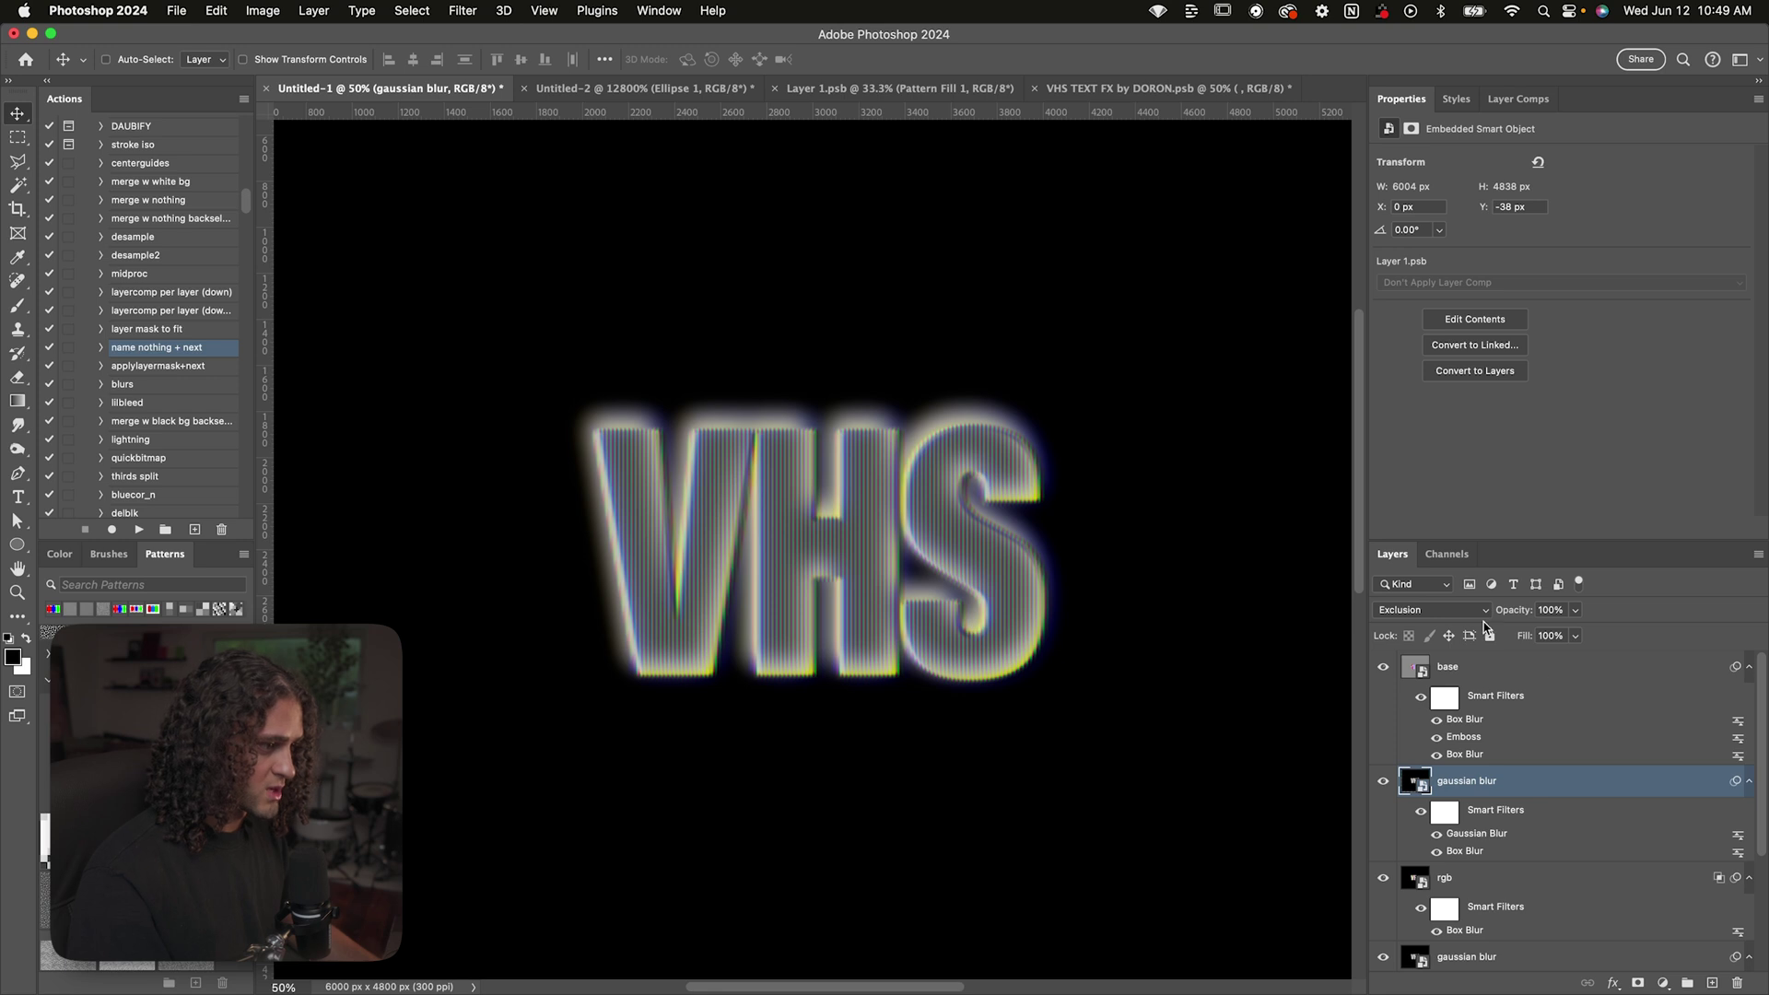
{"action": "double_click", "coordinate": [1476, 833]}
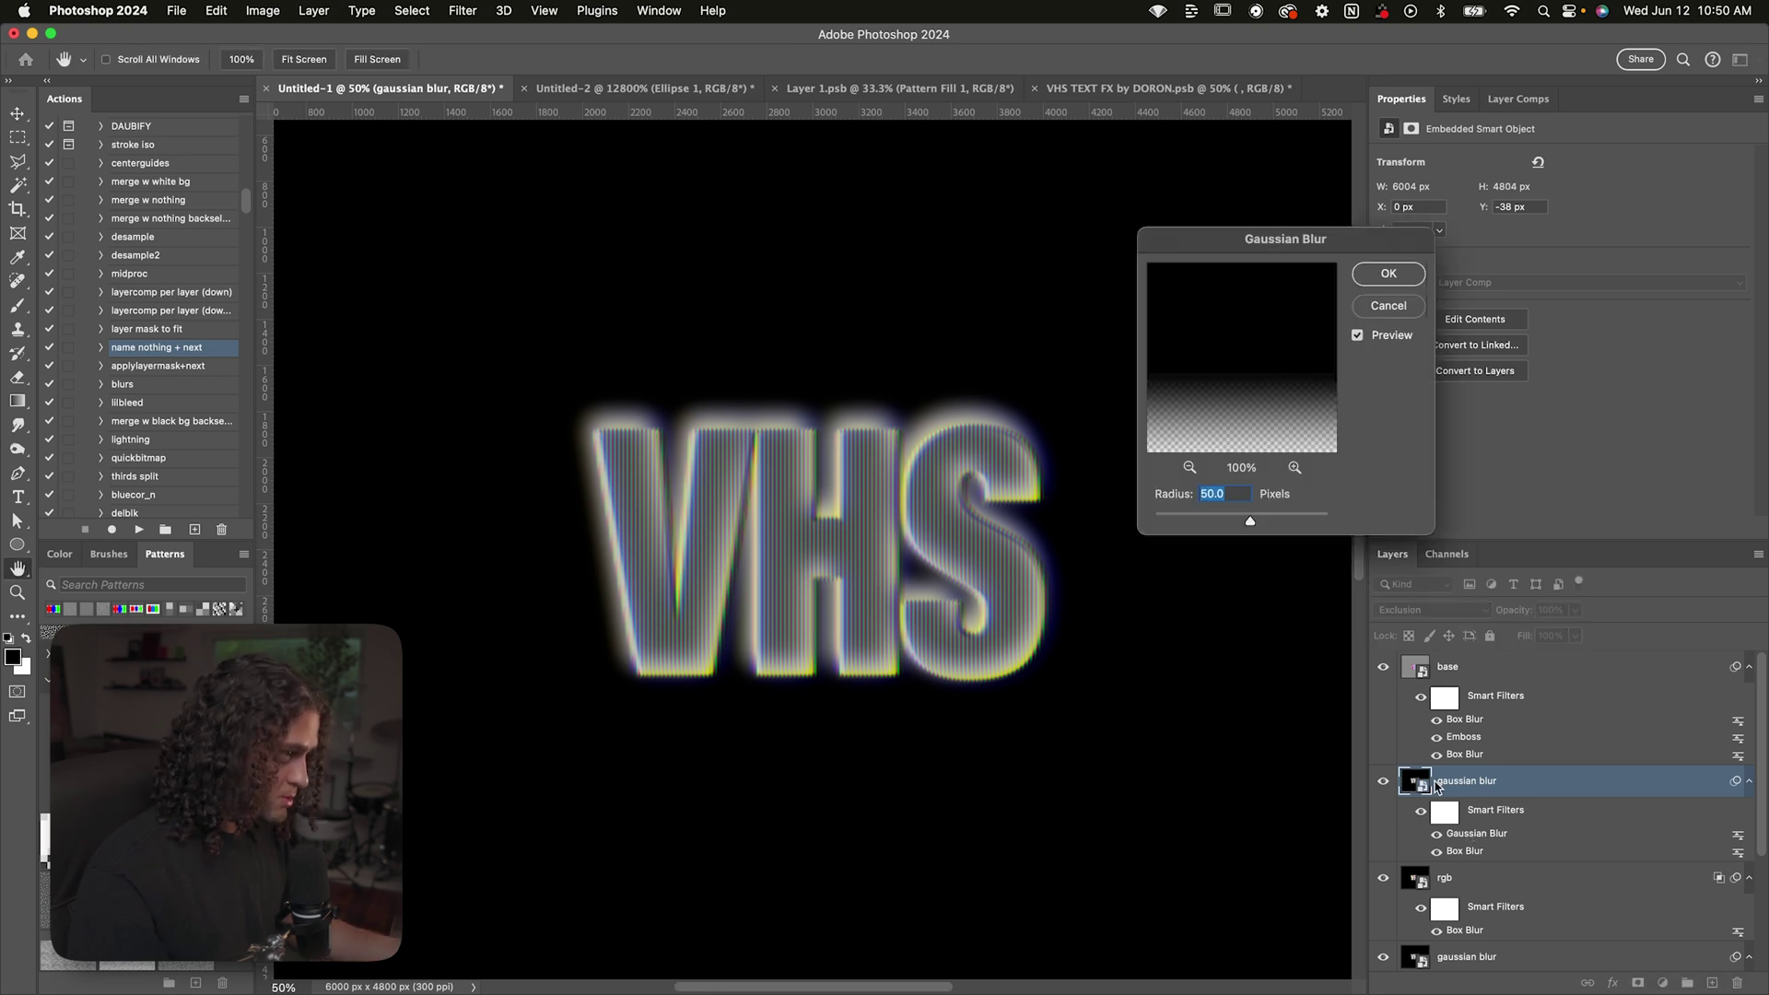
{"action": "mouse_move", "coordinate": [1246, 523]}
{"action": "left_mouse_down"}
{"action": "mouse_move", "coordinate": [1205, 523]}
{"action": "mouse_move", "coordinate": [1268, 523]}
{"action": "left_mouse_up"}
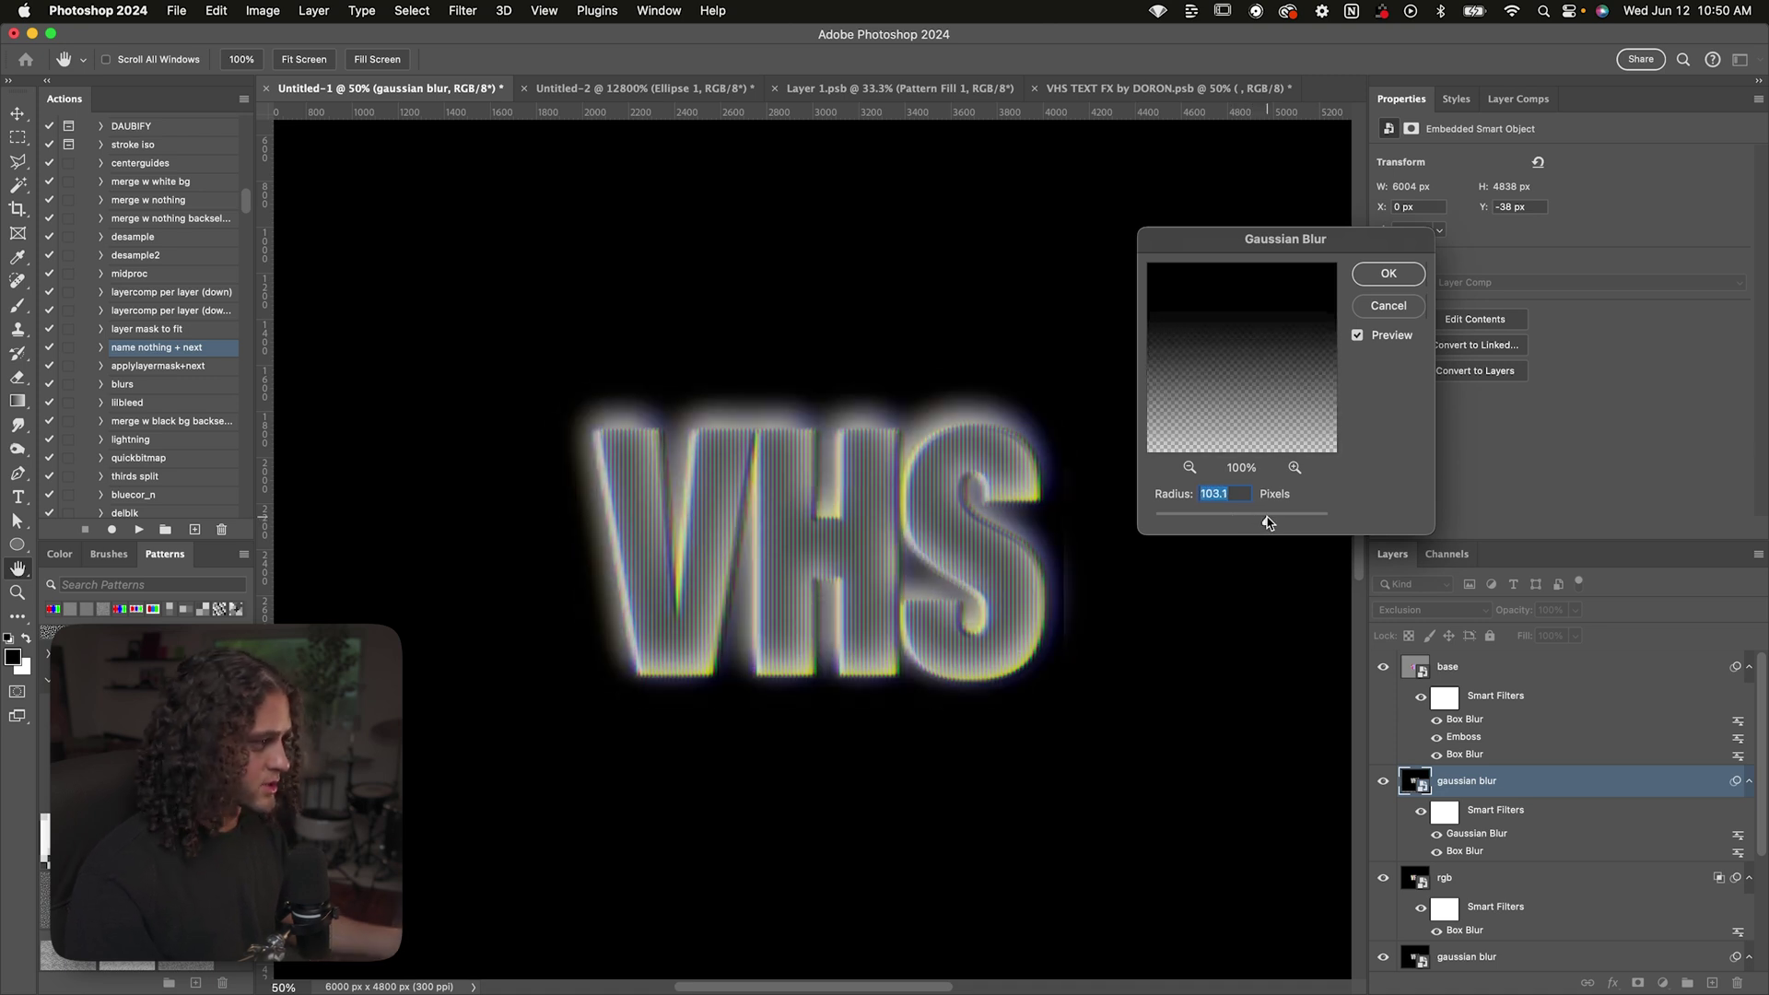
{"action": "key", "text": "Return"}
{"action": "mouse_move", "coordinate": [1576, 624]}
{"action": "left_mouse_down"}
{"action": "mouse_move", "coordinate": [1537, 634]}
{"action": "mouse_move", "coordinate": [1562, 634]}
{"action": "left_mouse_up"}
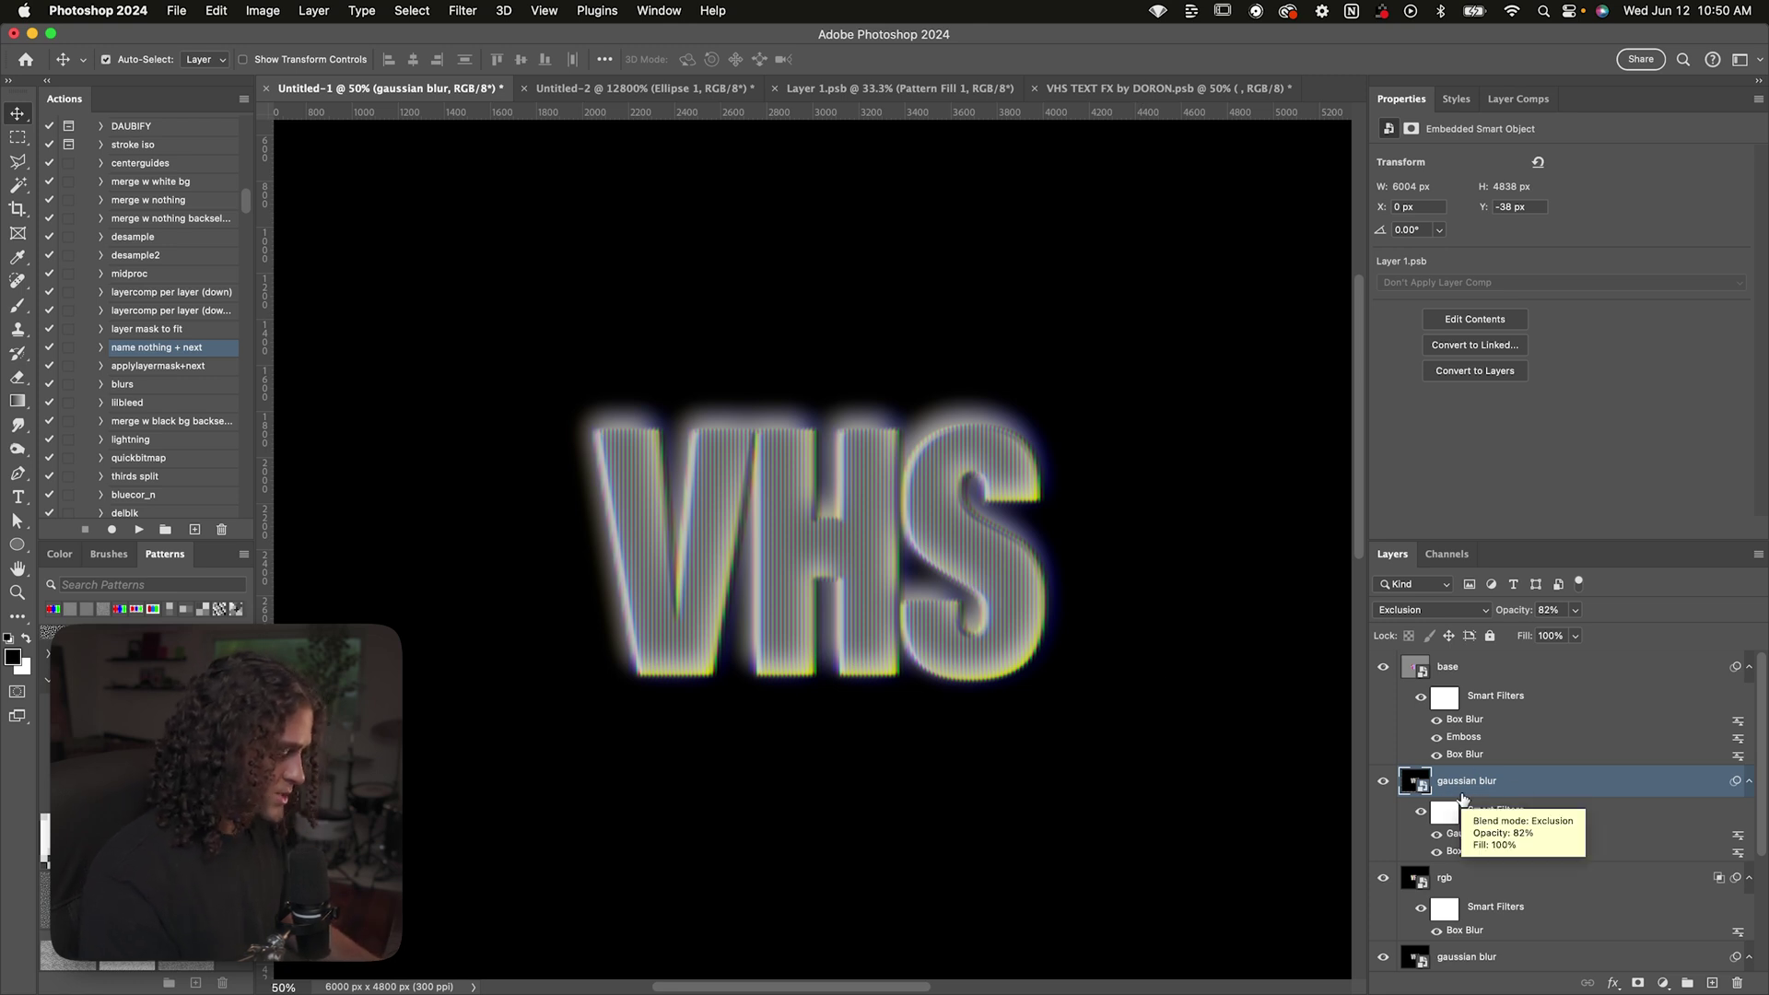
Add a Hue/Saturation smart filter to the upper gaussian blur layer for a bluish glow and reduce the layer's opacity to 60%
{"action": "key", "text": "super+u"}
{"action": "left_click_drag", "start_coordinate": [781, 239], "coordinate": [1151, 185]}
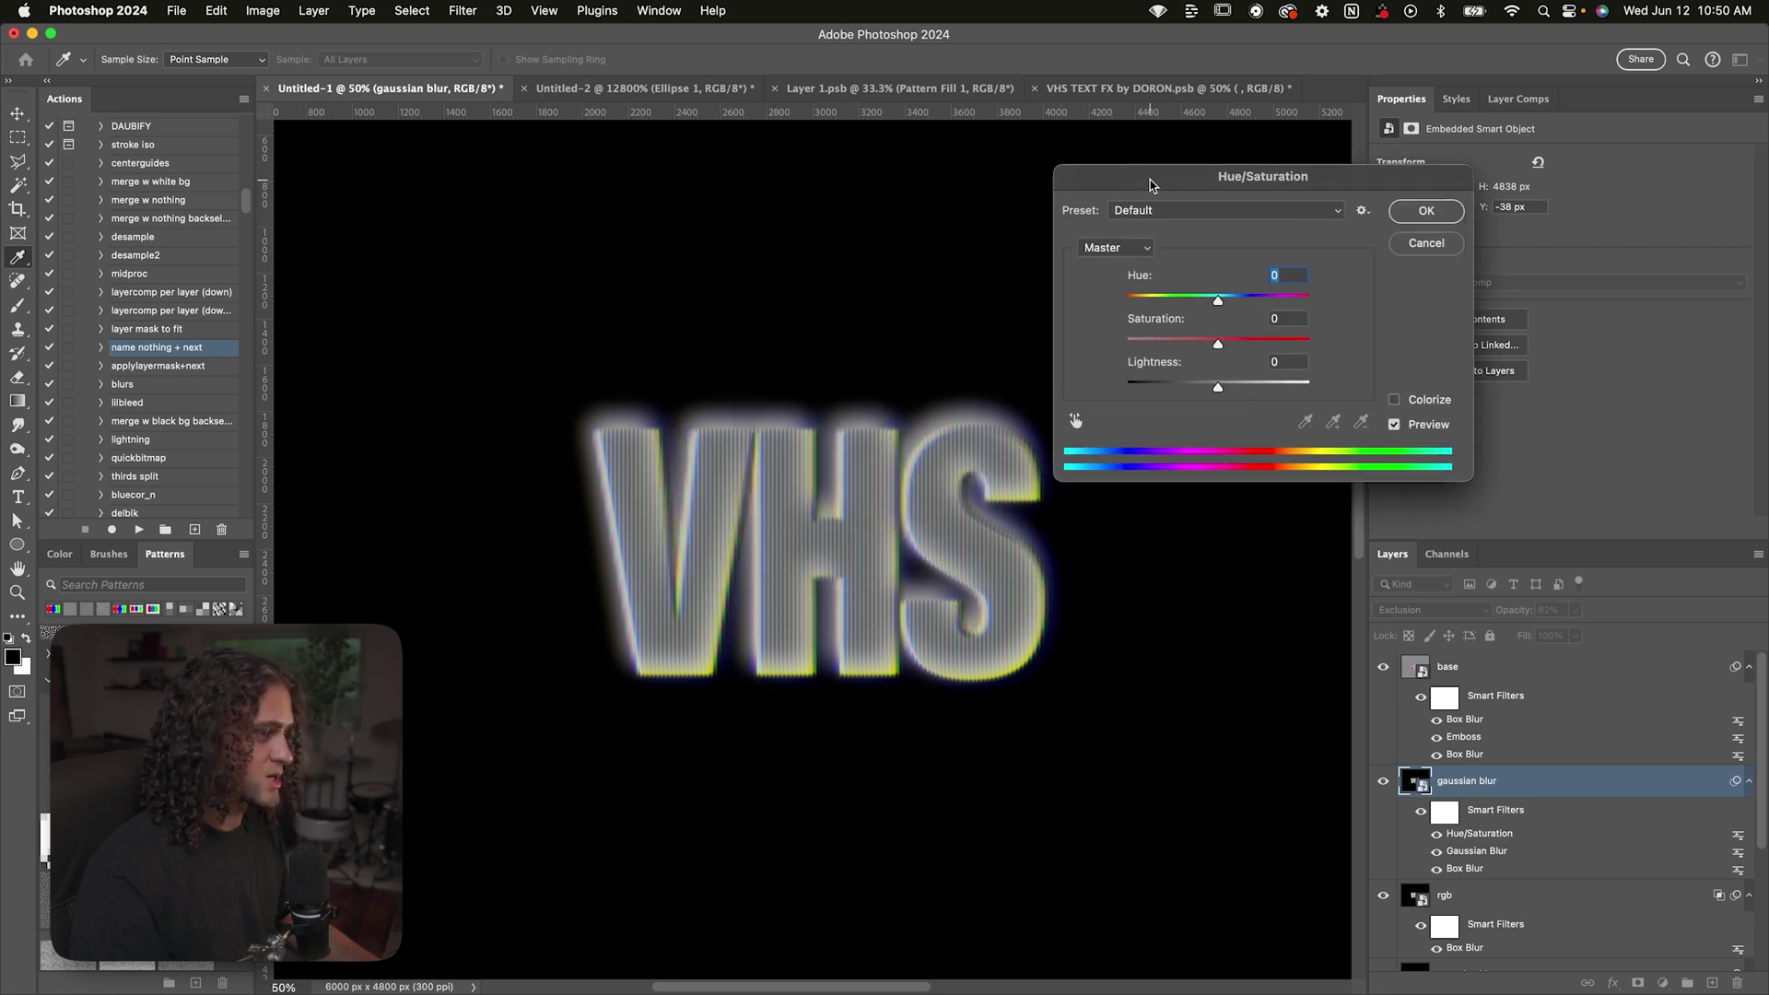
{"action": "left_click", "coordinate": [1398, 403]}
{"action": "left_click", "coordinate": [1398, 401]}
{"action": "key", "text": "Return"}
{"action": "key", "text": "v"}
{"action": "key", "text": "super+minus"}
{"action": "key", "text": "super+plus"}
Shift the rgb layer slightly and move the lower gaussian blur layer to X 38 px, Y 64 px
{"action": "scroll", "coordinate": [1500, 878], "scroll_direction": "down", "scroll_amount": 2}
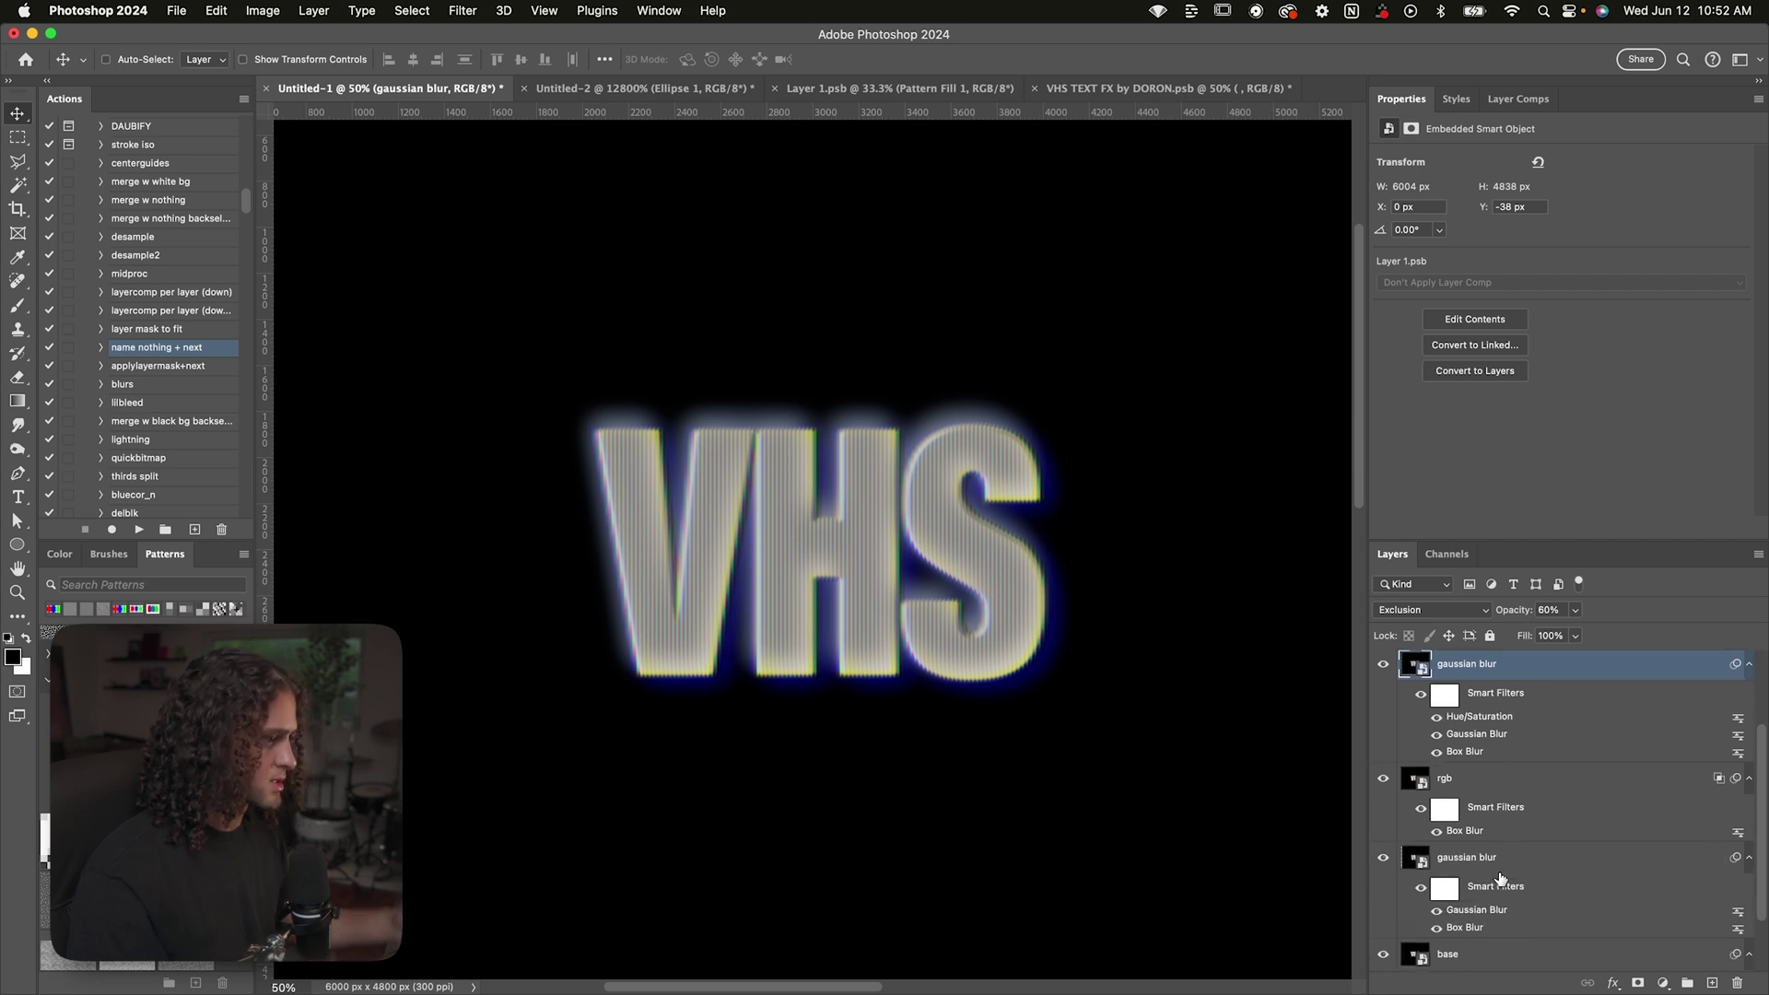
{"action": "left_click", "coordinate": [1474, 788]}
{"action": "left_click_drag", "start_coordinate": [988, 570], "coordinate": [982, 572]}
{"action": "left_click", "coordinate": [1484, 859]}
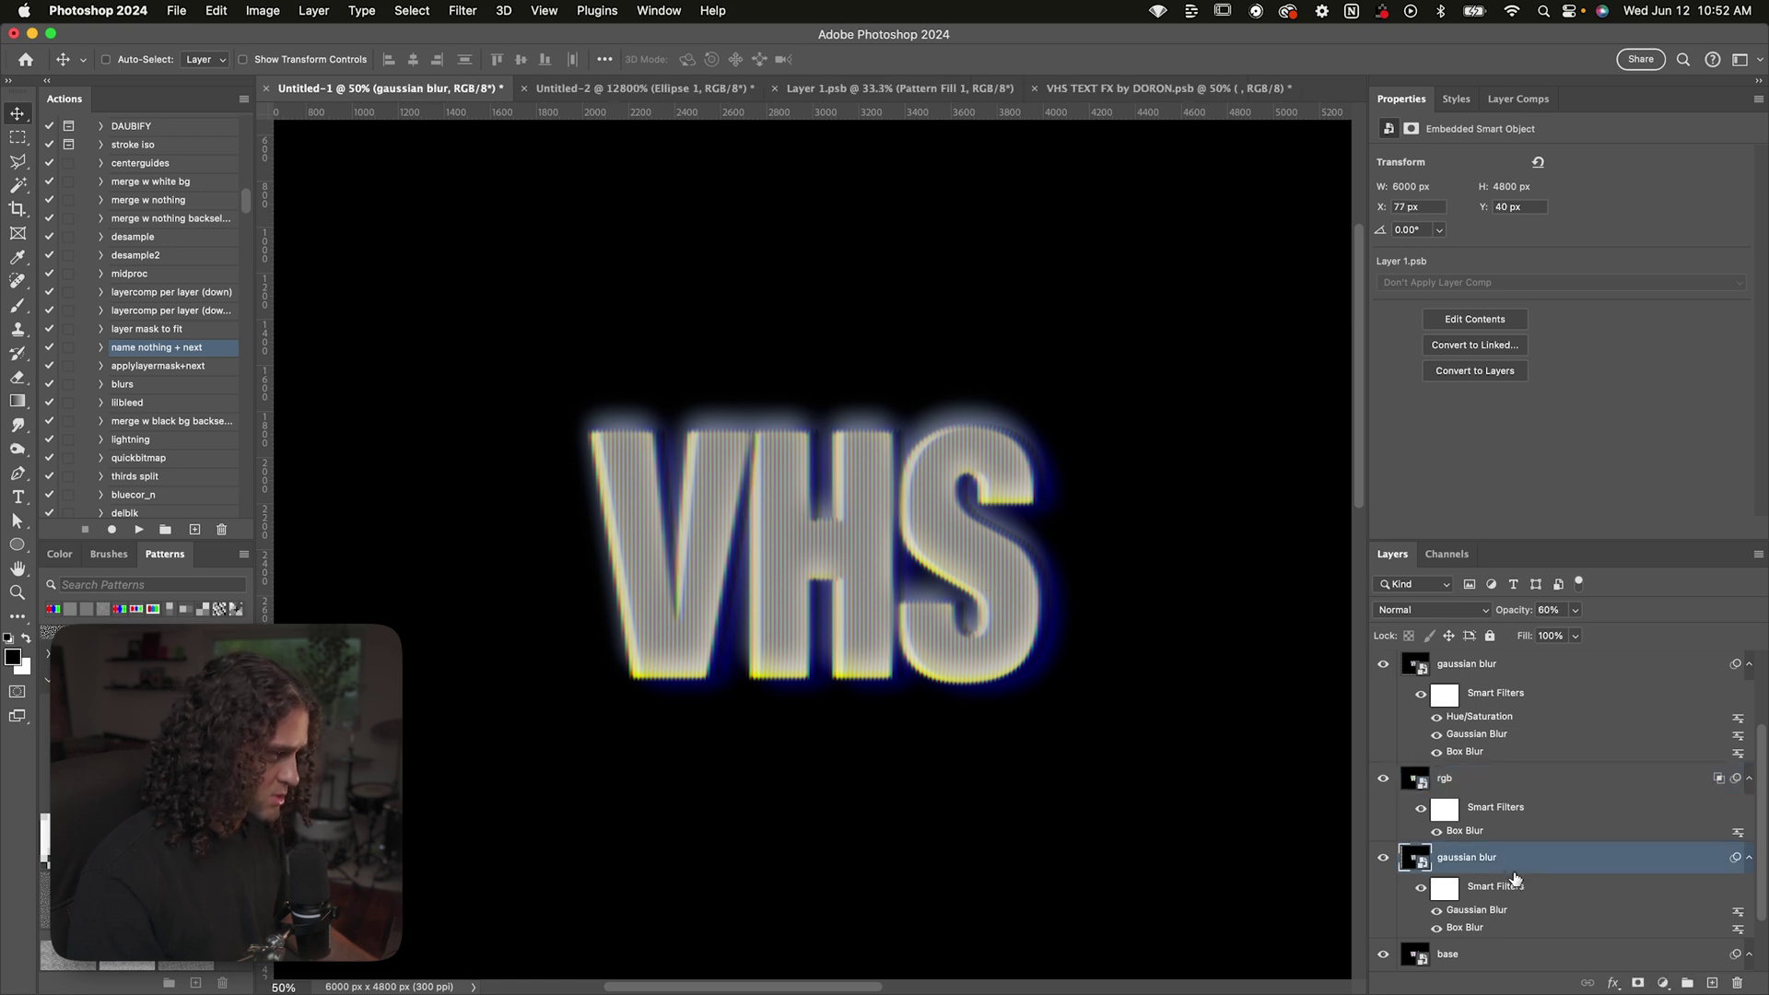
{"action": "left_click_drag", "start_coordinate": [1205, 740], "coordinate": [1141, 720]}
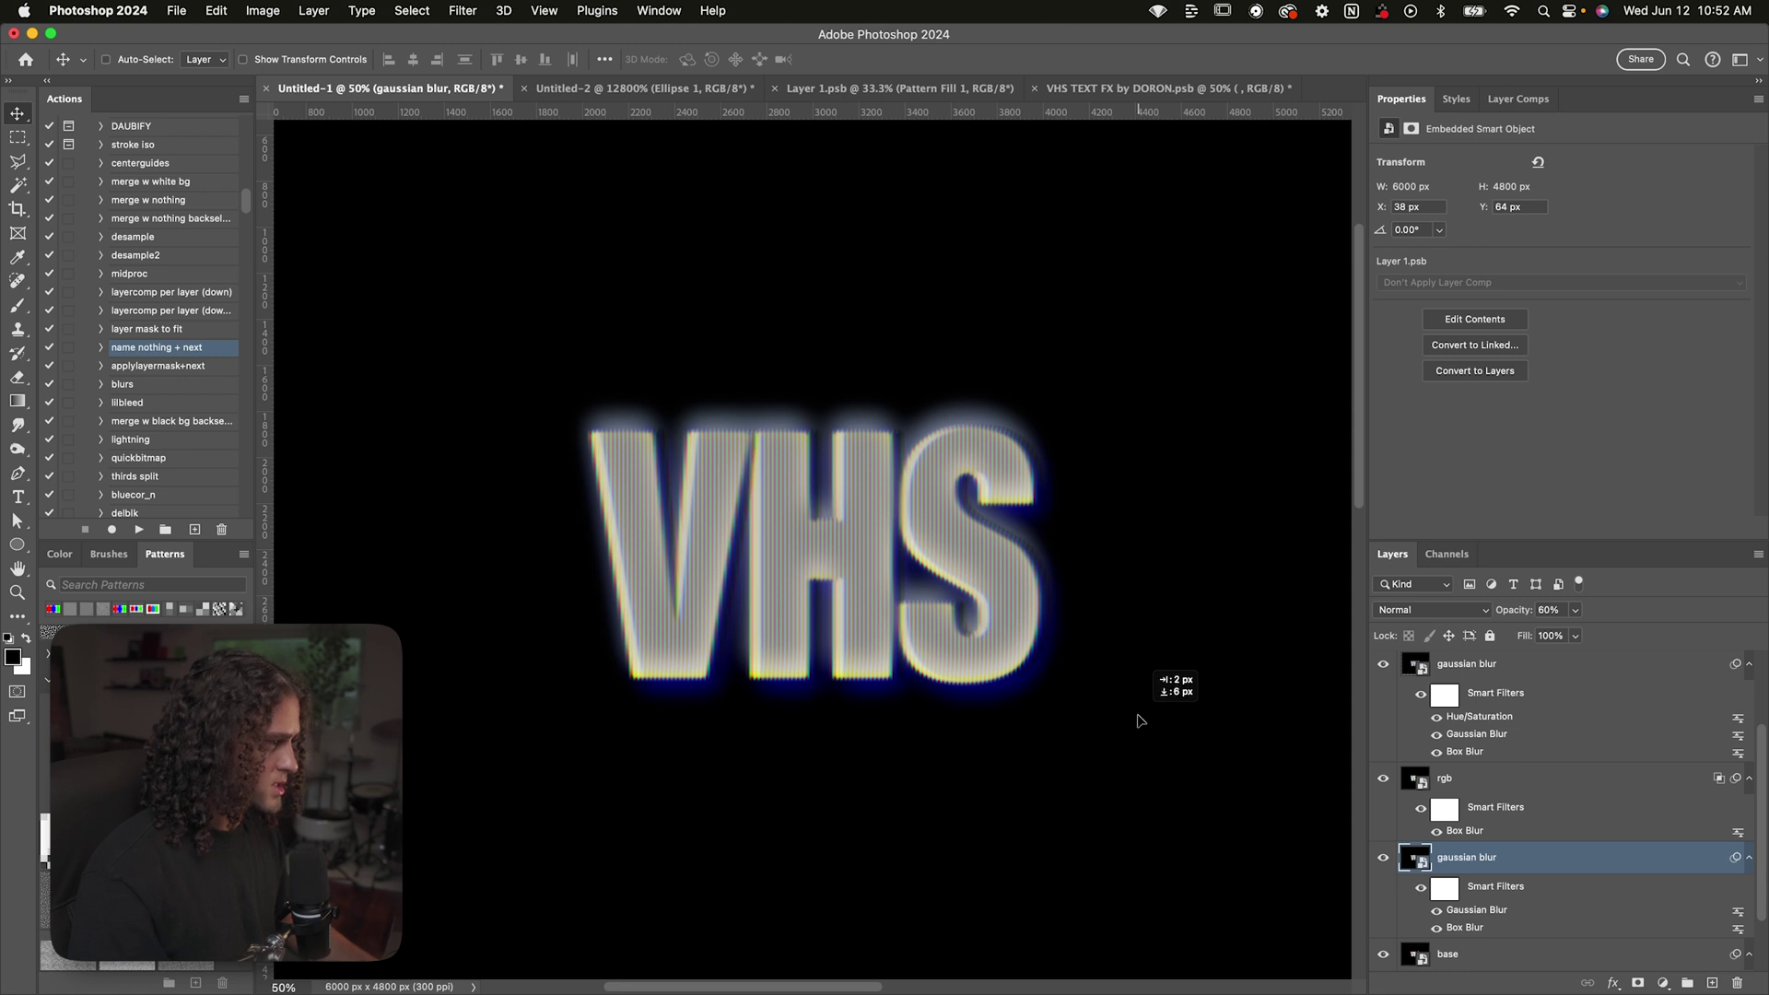
Compare the VHS text with the upper gaussian blur layer hidden and shown
{"action": "key", "text": "alt+bracketright"}
{"action": "scroll", "coordinate": [1441, 704], "scroll_direction": "up", "scroll_amount": 2}
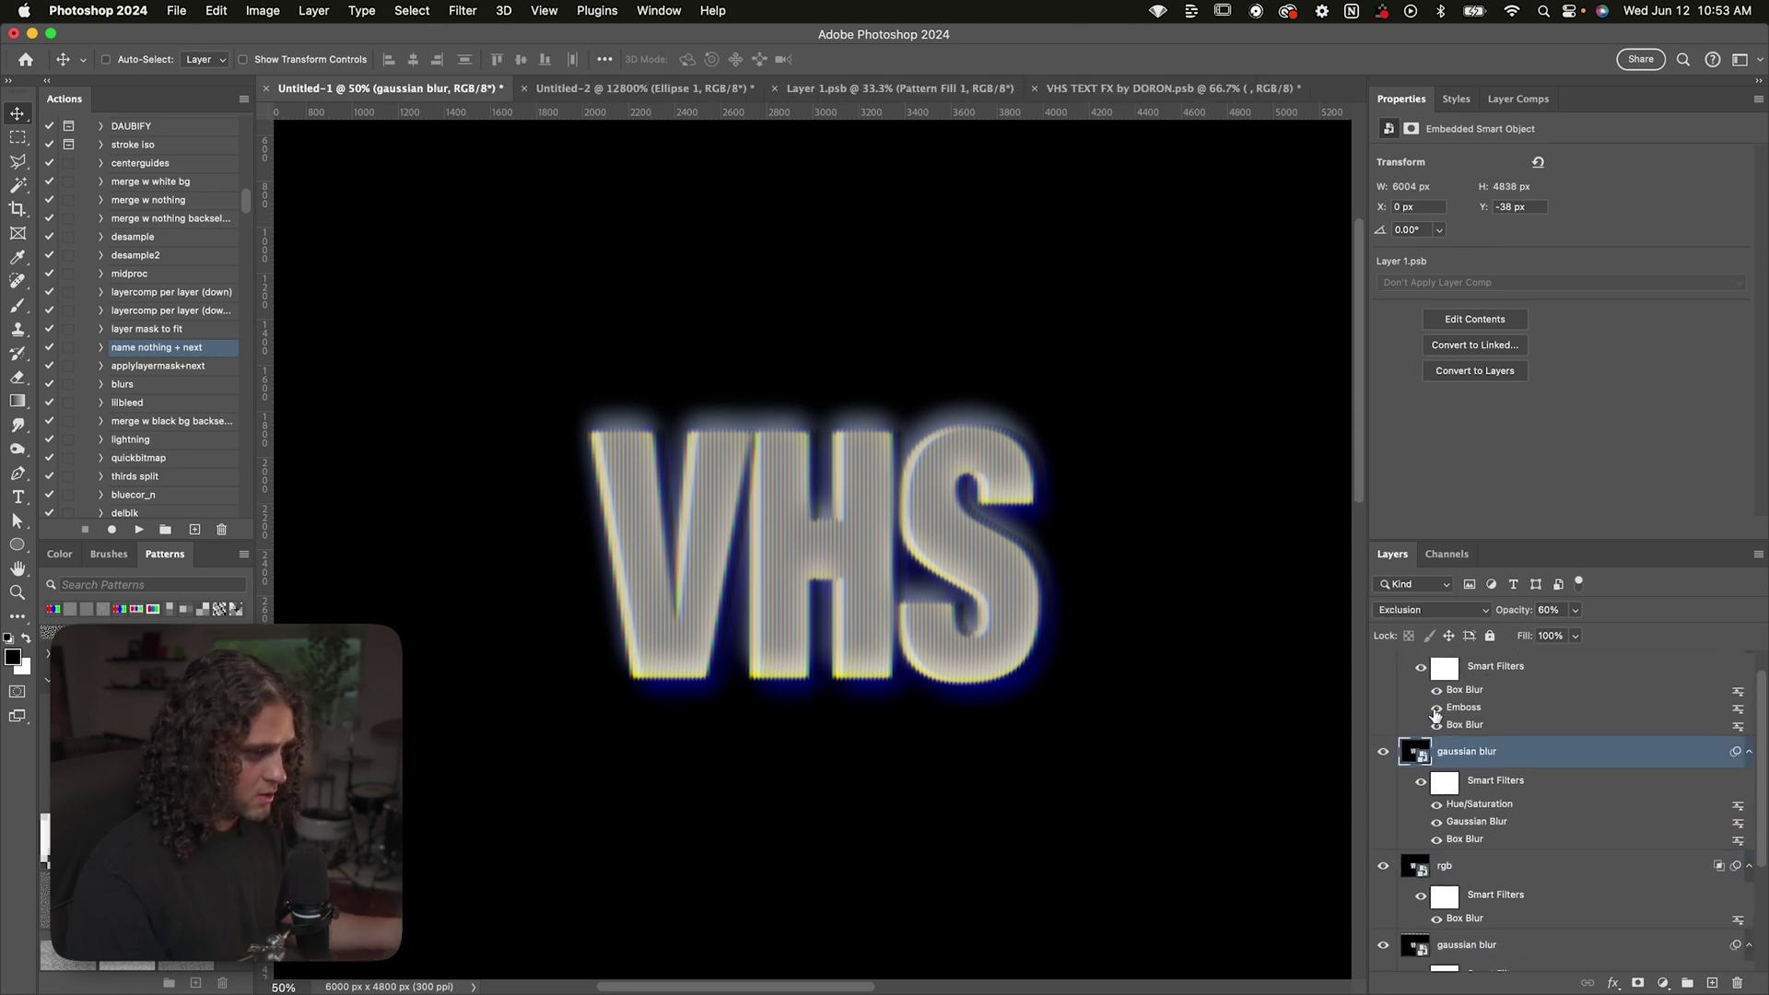
{"action": "left_click", "coordinate": [1383, 751]}
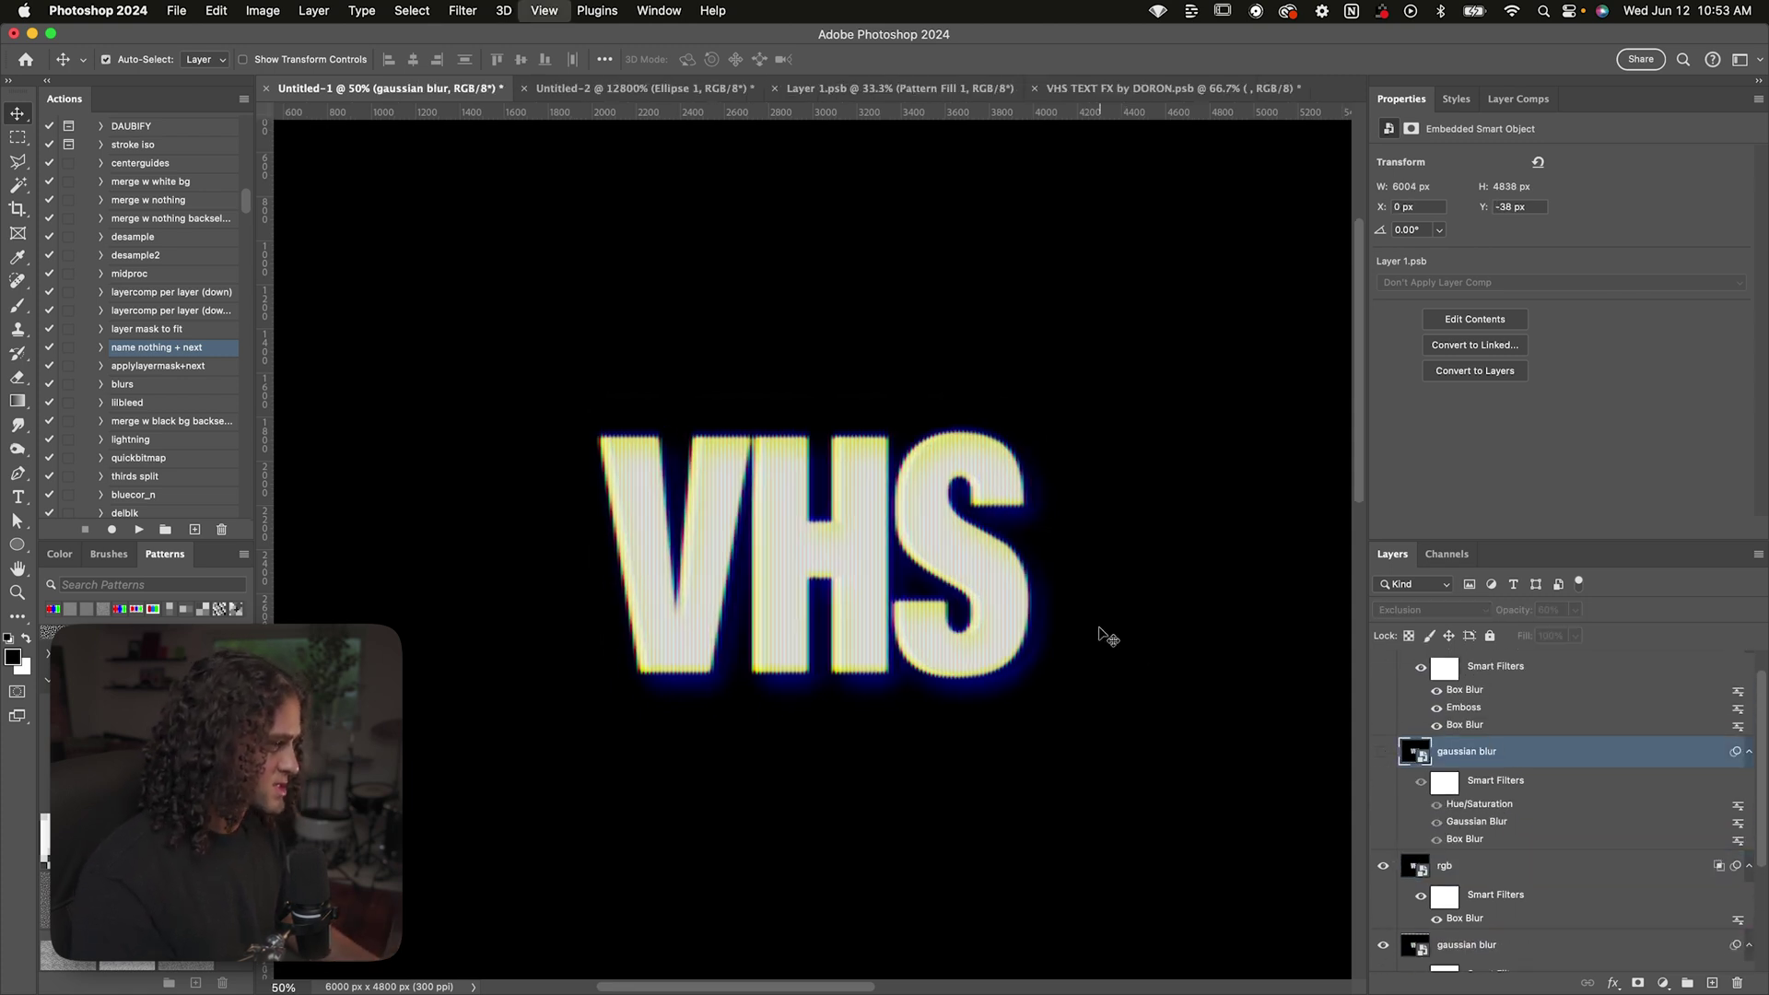
{"action": "scroll", "coordinate": [1104, 634], "scroll_direction": "down", "scroll_amount": 2}
{"action": "scroll", "coordinate": [1104, 632], "scroll_direction": "up", "scroll_amount": 3}
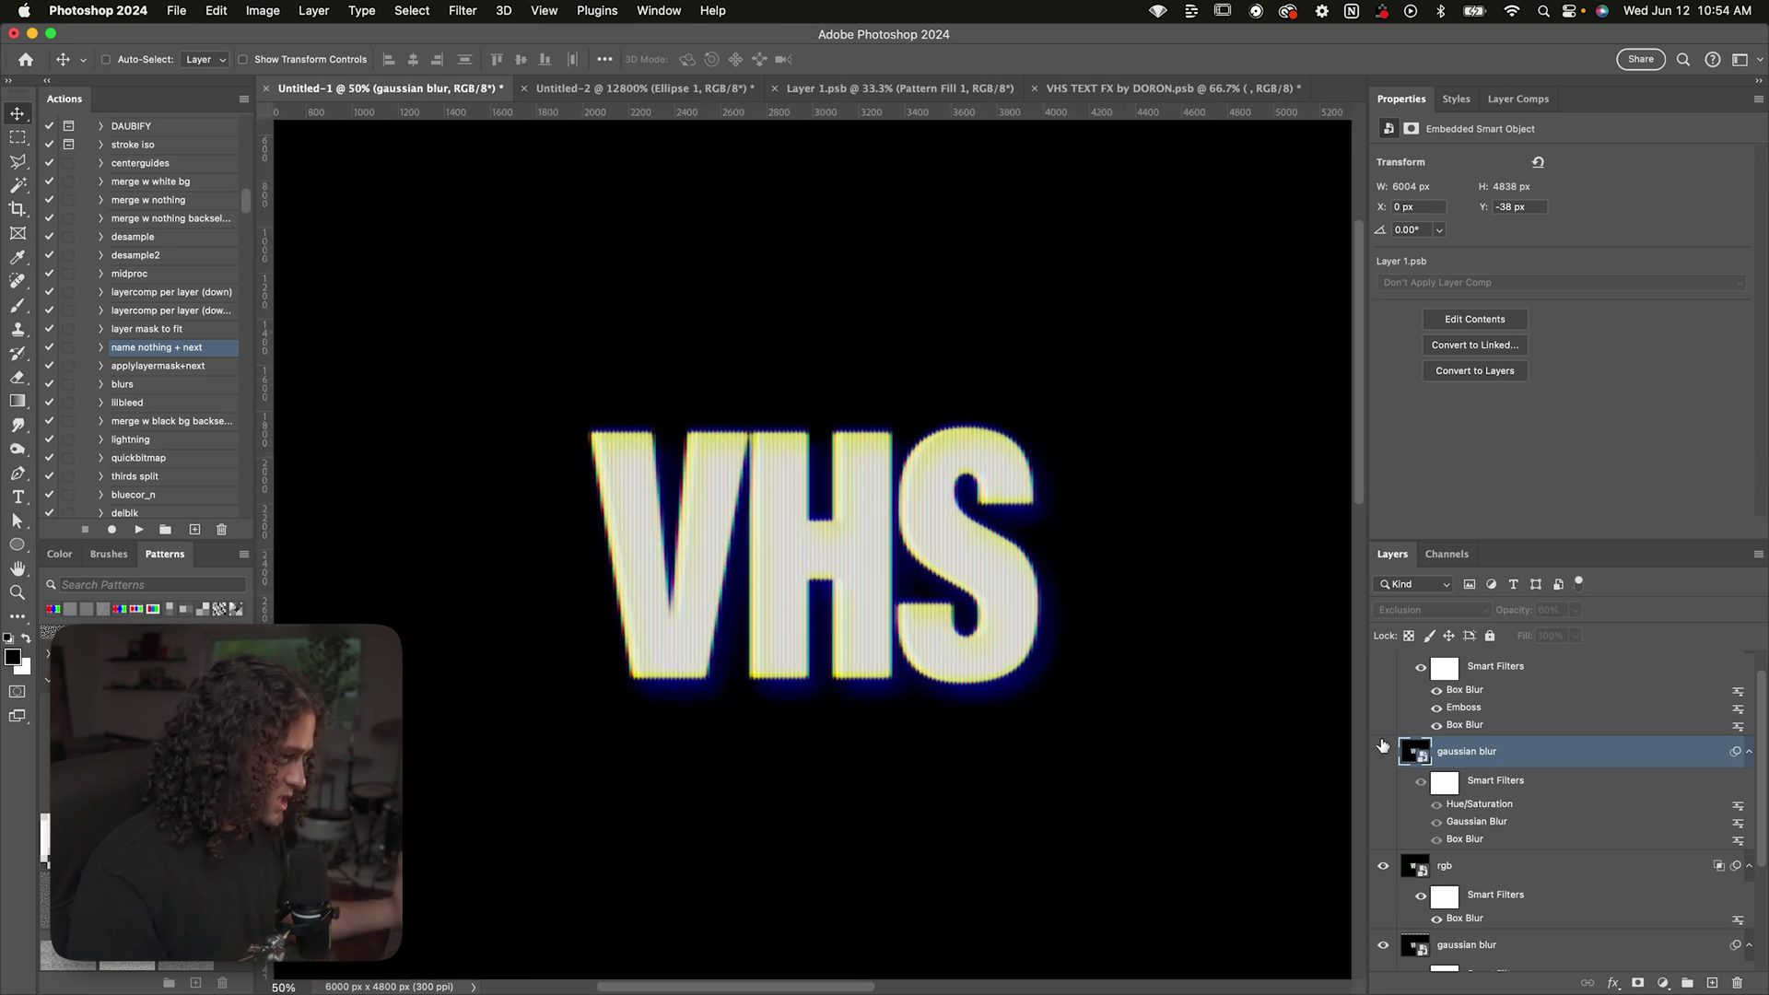
{"action": "left_click", "coordinate": [1384, 751]}
{"action": "scroll", "coordinate": [1511, 774], "scroll_direction": "up", "scroll_amount": 1}
Group all effect layers from the top base copy to the lowest base layer and name the group VHS FX
{"action": "left_click", "coordinate": [1422, 676]}
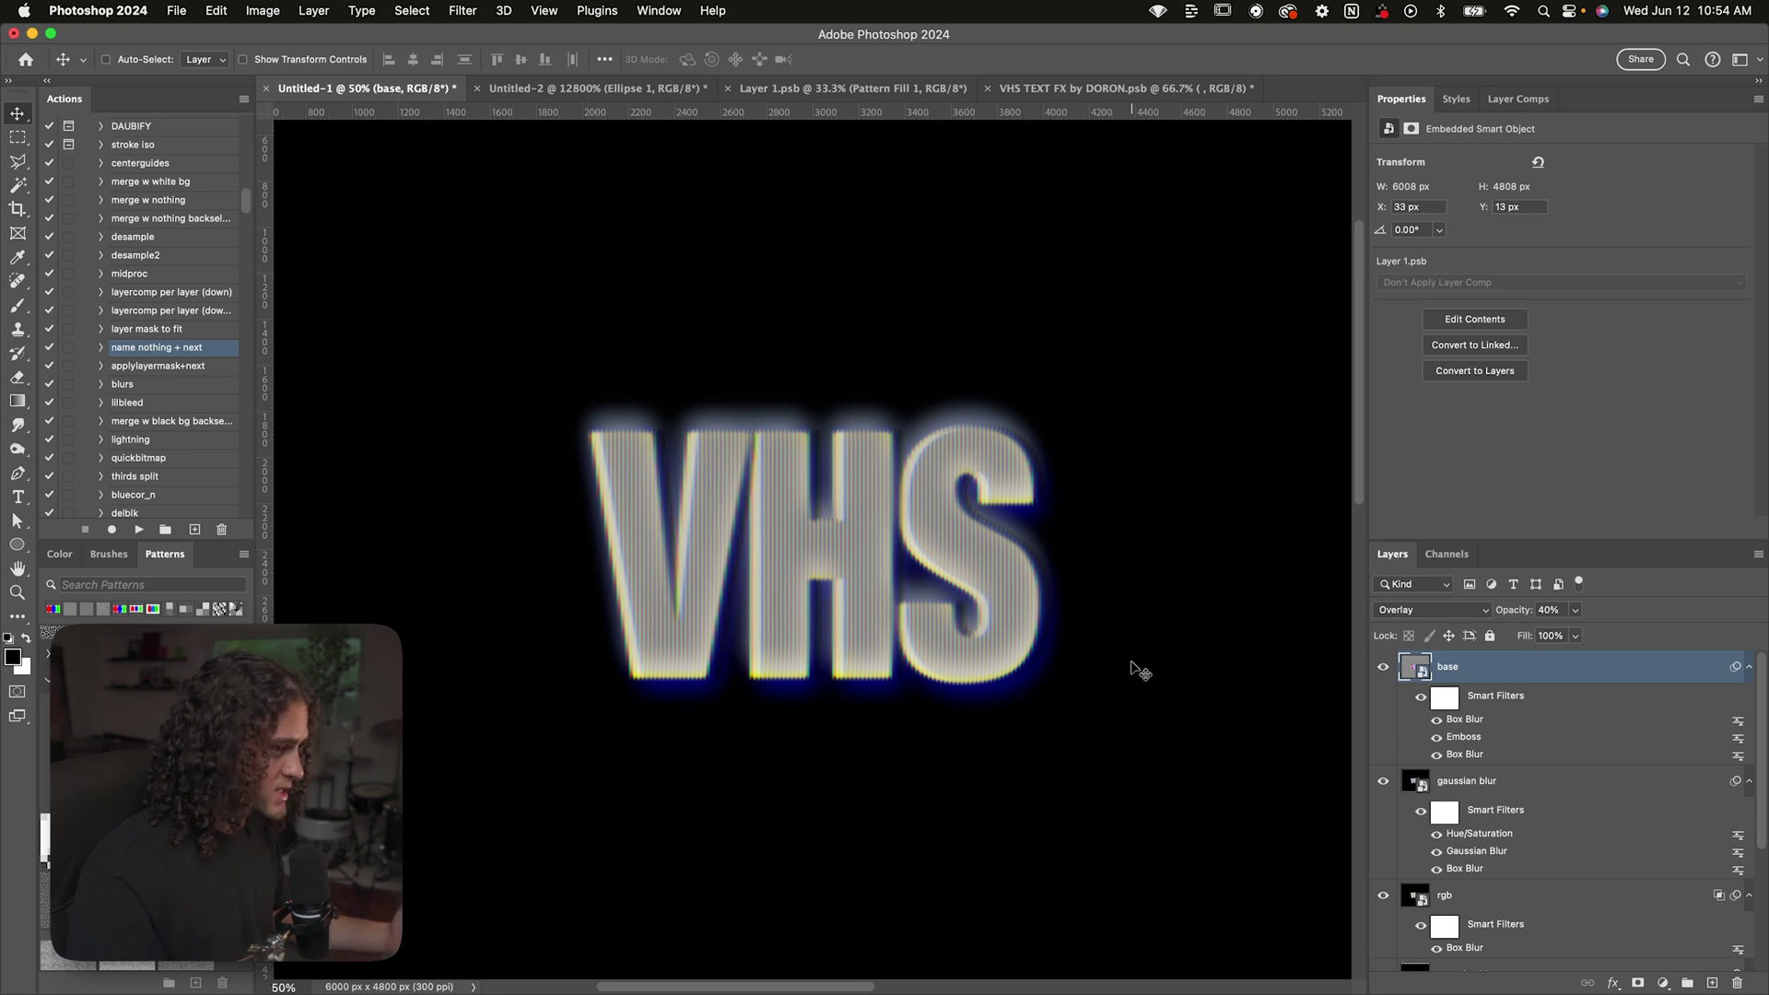
{"action": "key", "text": "super+bracketleft"}
{"action": "key", "text": "super+bracketleft"}
{"action": "key", "text": "super+bracketleft"}
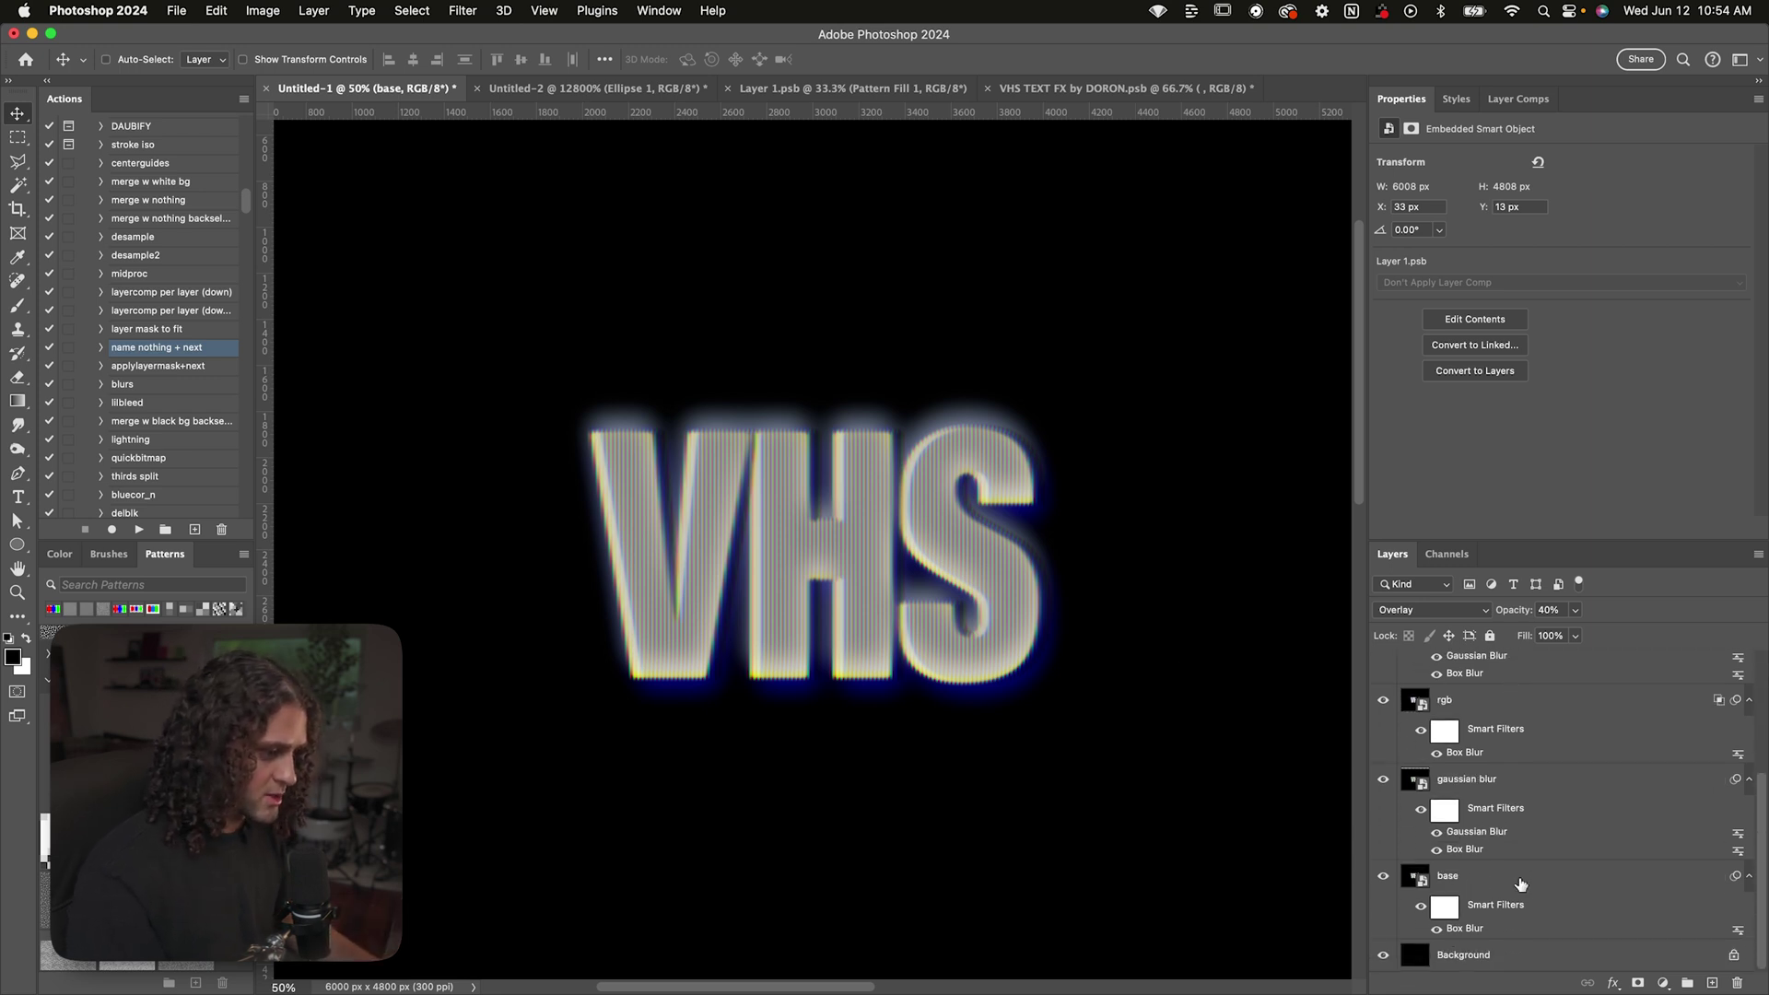
{"action": "left_click", "coordinate": [1520, 884], "text": "shift"}
{"action": "key", "text": "super+g"}
{"action": "double_click", "coordinate": [1452, 662]}
{"action": "type", "text": "VHS FX"}
{"action": "key", "text": "Return"}
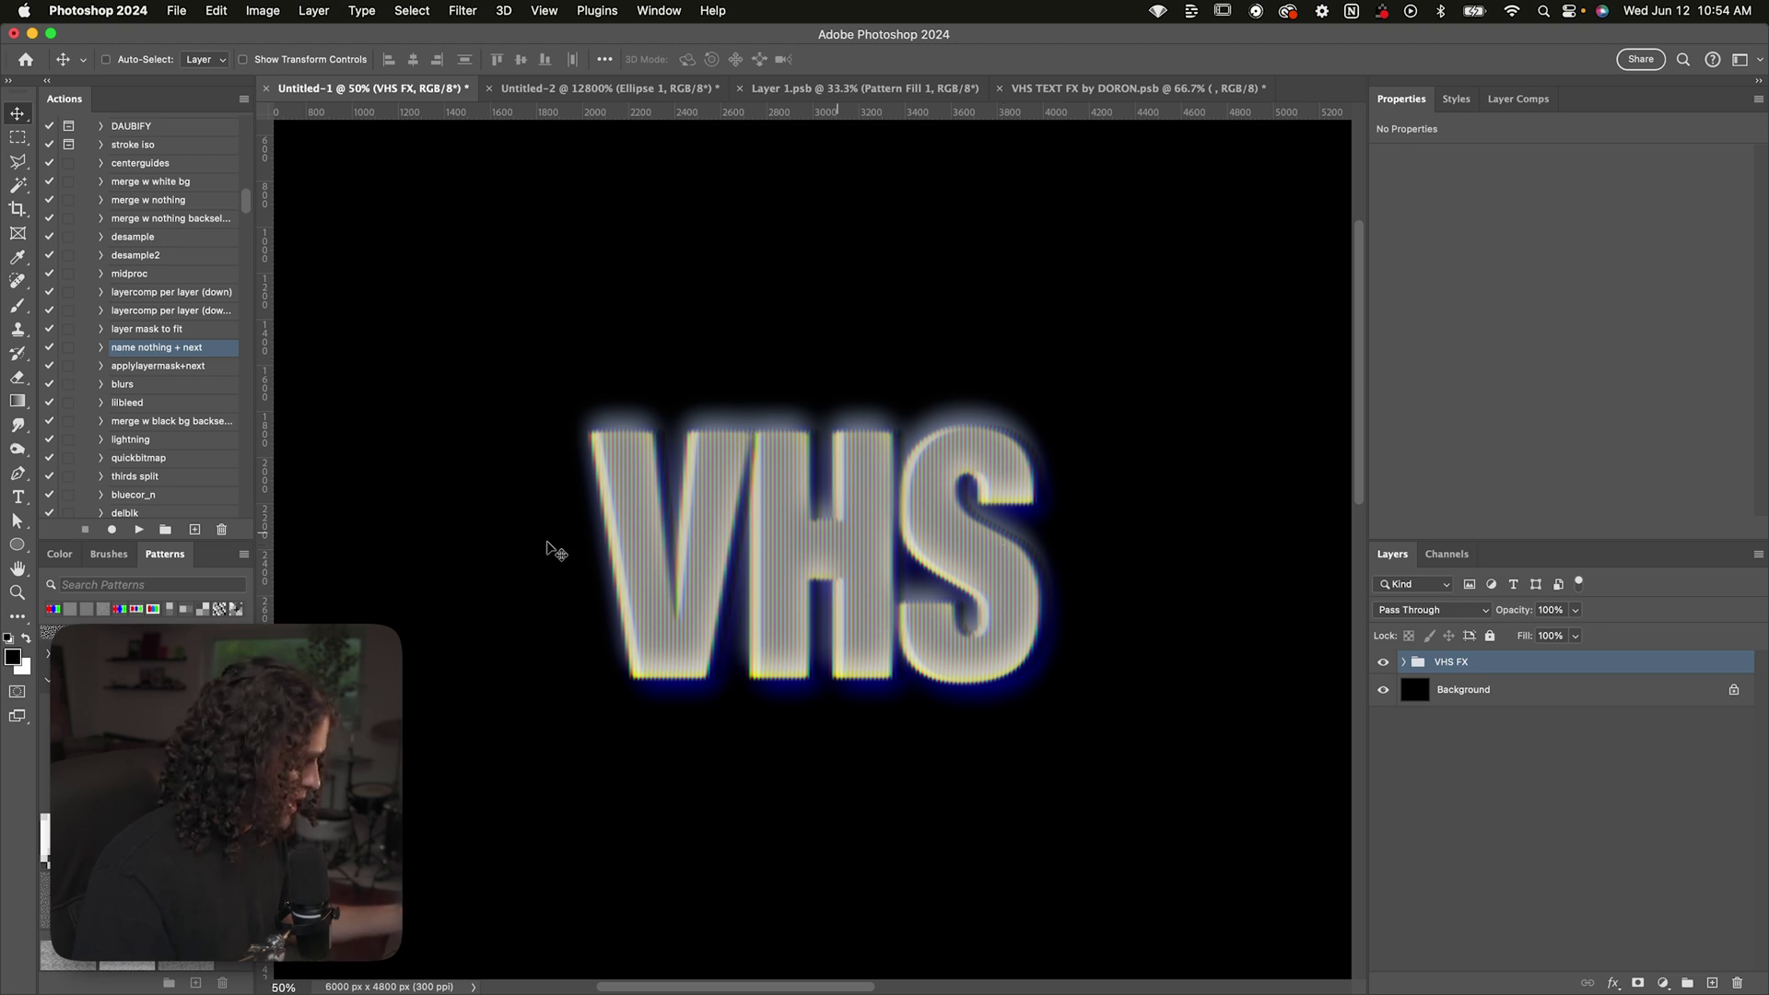
Add an unclipped RGB pattern fill layer above the VHS FX group and set the pattern scale to 50%
{"action": "key", "text": "F2"}
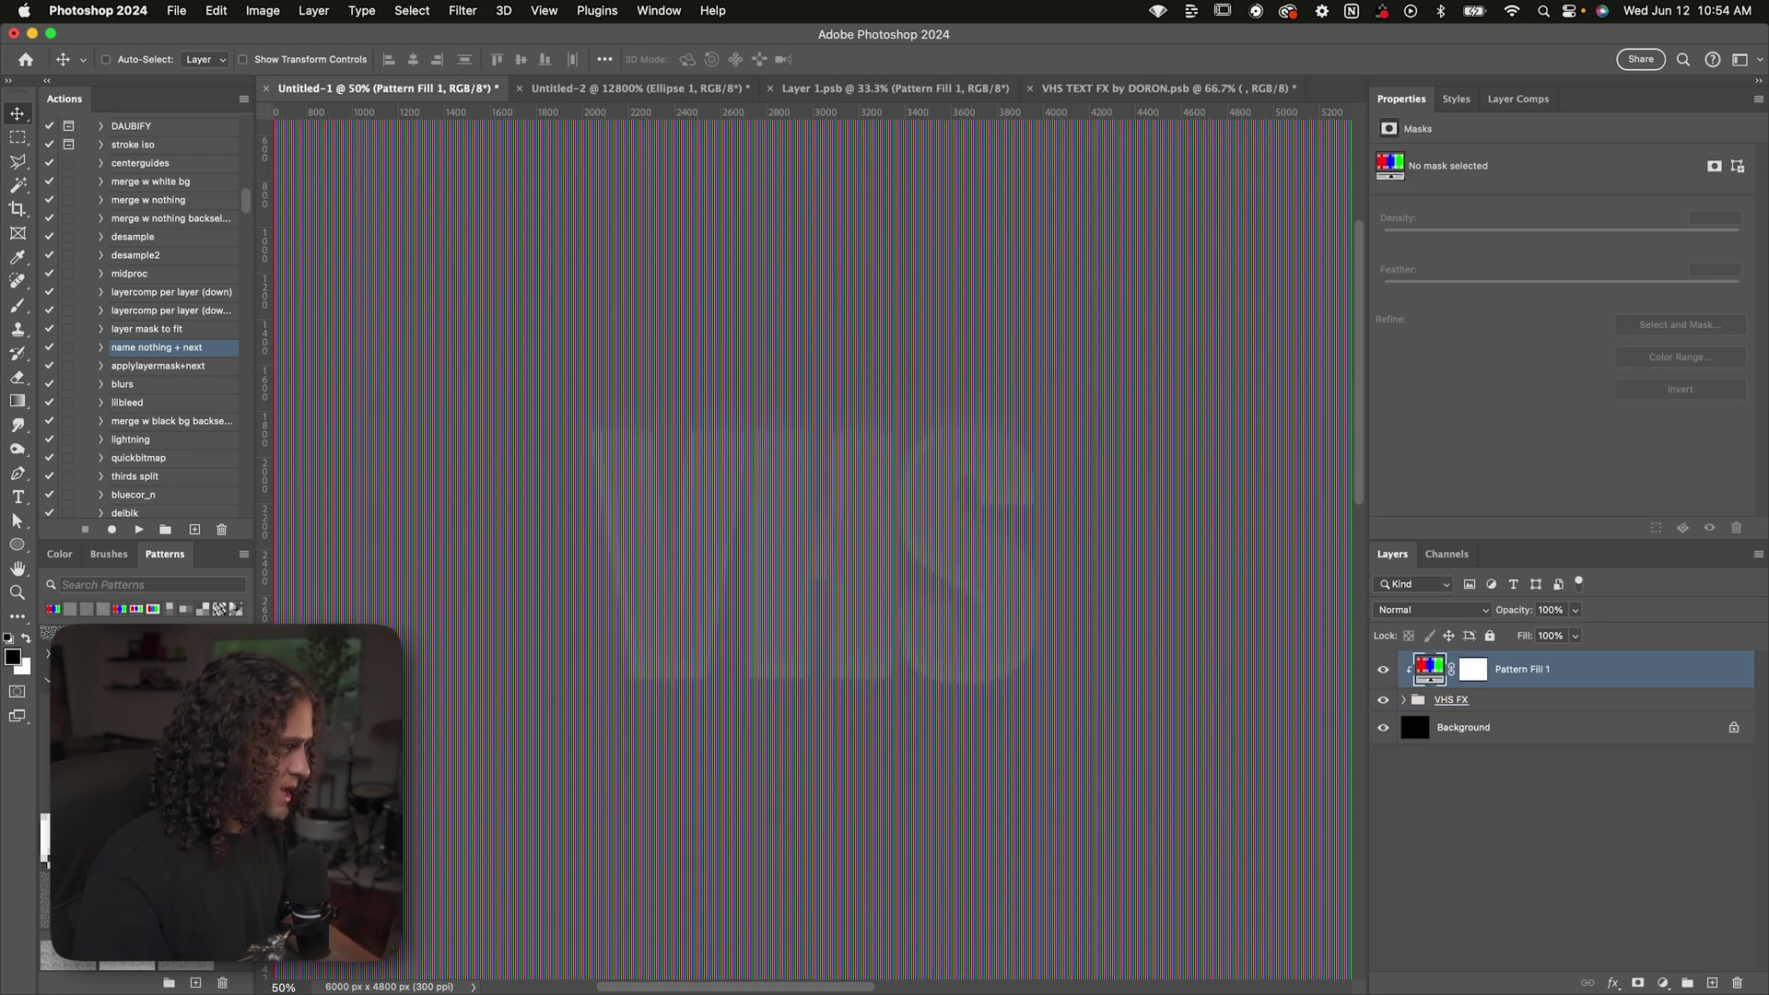
{"action": "double_click", "coordinate": [1430, 669]}
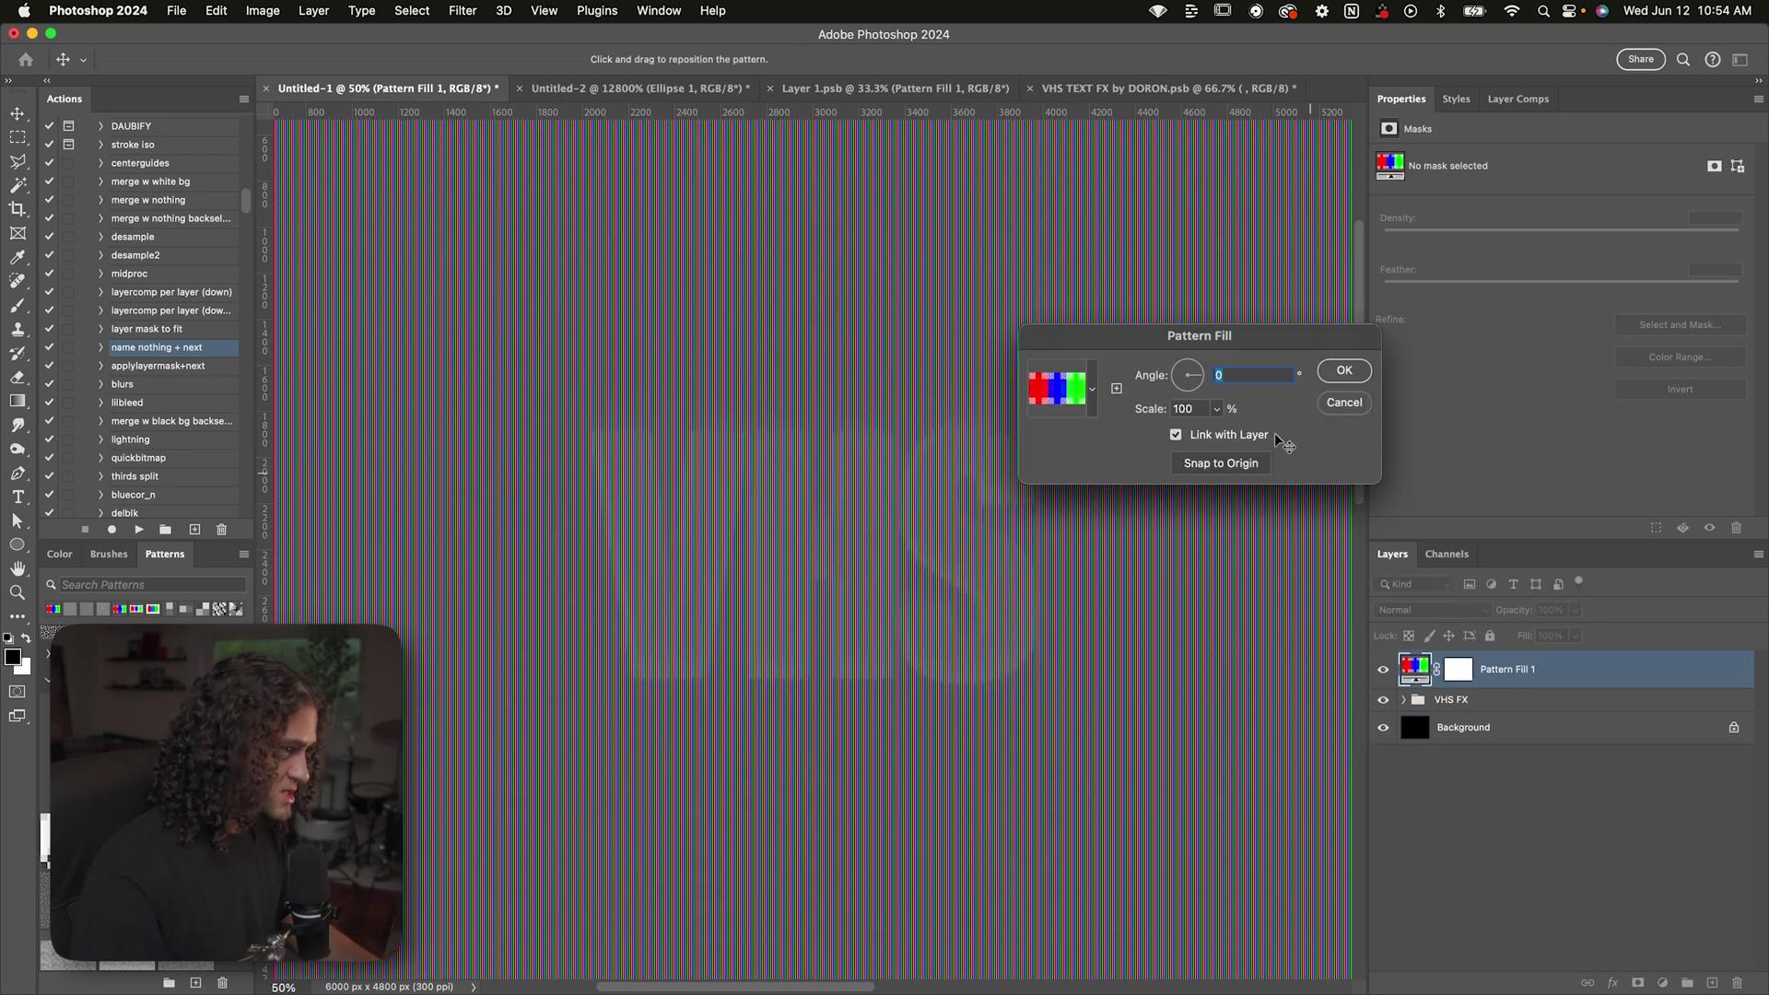
{"action": "type", "text": "50"}
{"action": "key", "text": "Return"}
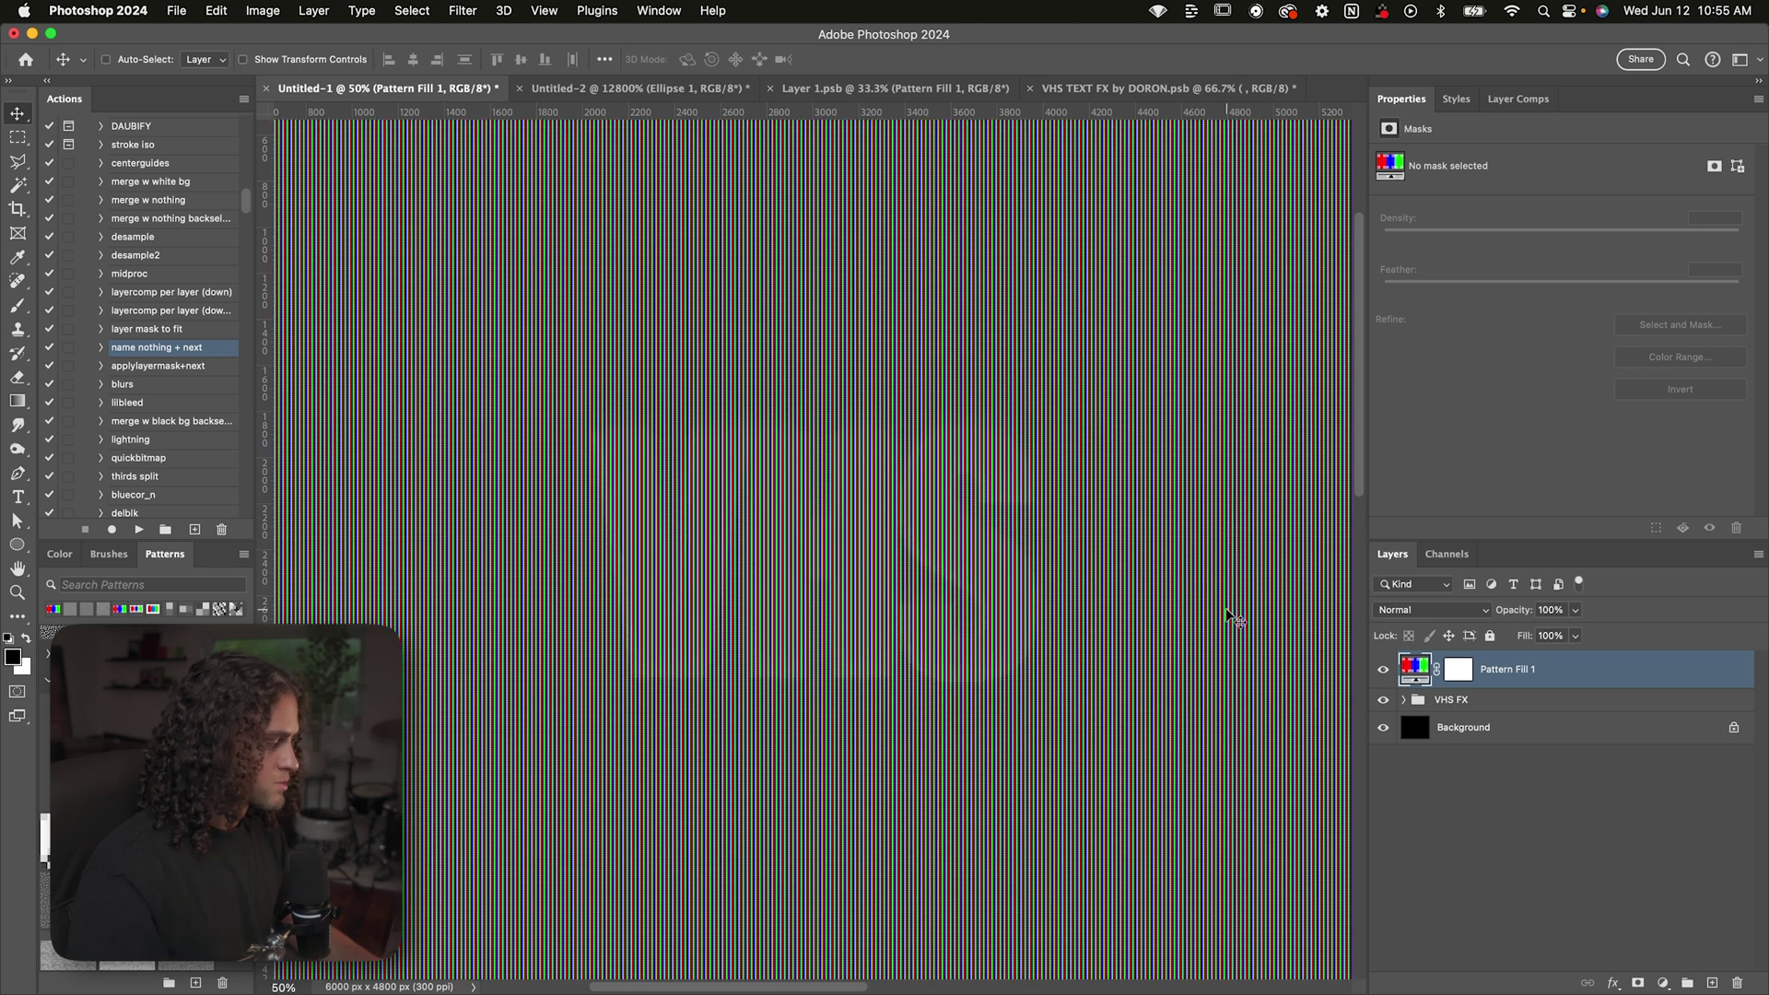
Set the pattern fill layer's blend mode to Screen and its opacity to 10%, checking the stripes up close
{"action": "left_click", "coordinate": [1395, 614]}
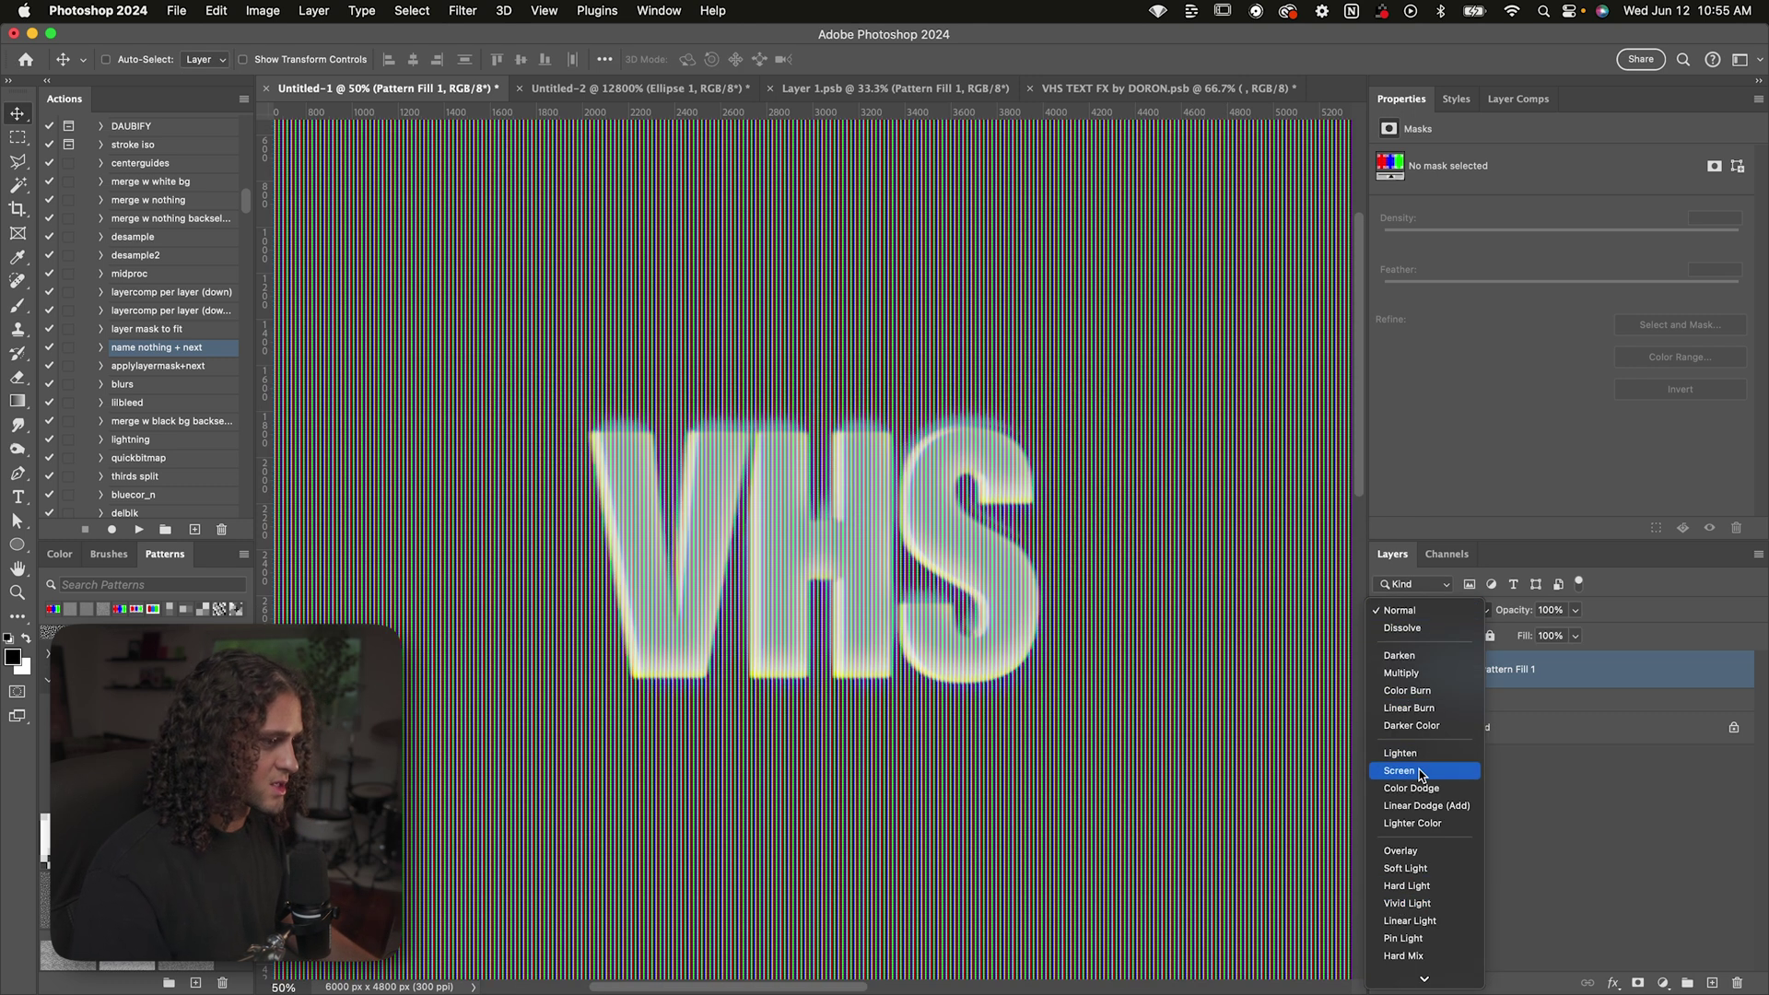
{"action": "left_click", "coordinate": [1400, 771]}
{"action": "key", "text": "1"}
{"action": "key", "text": "super+1"}
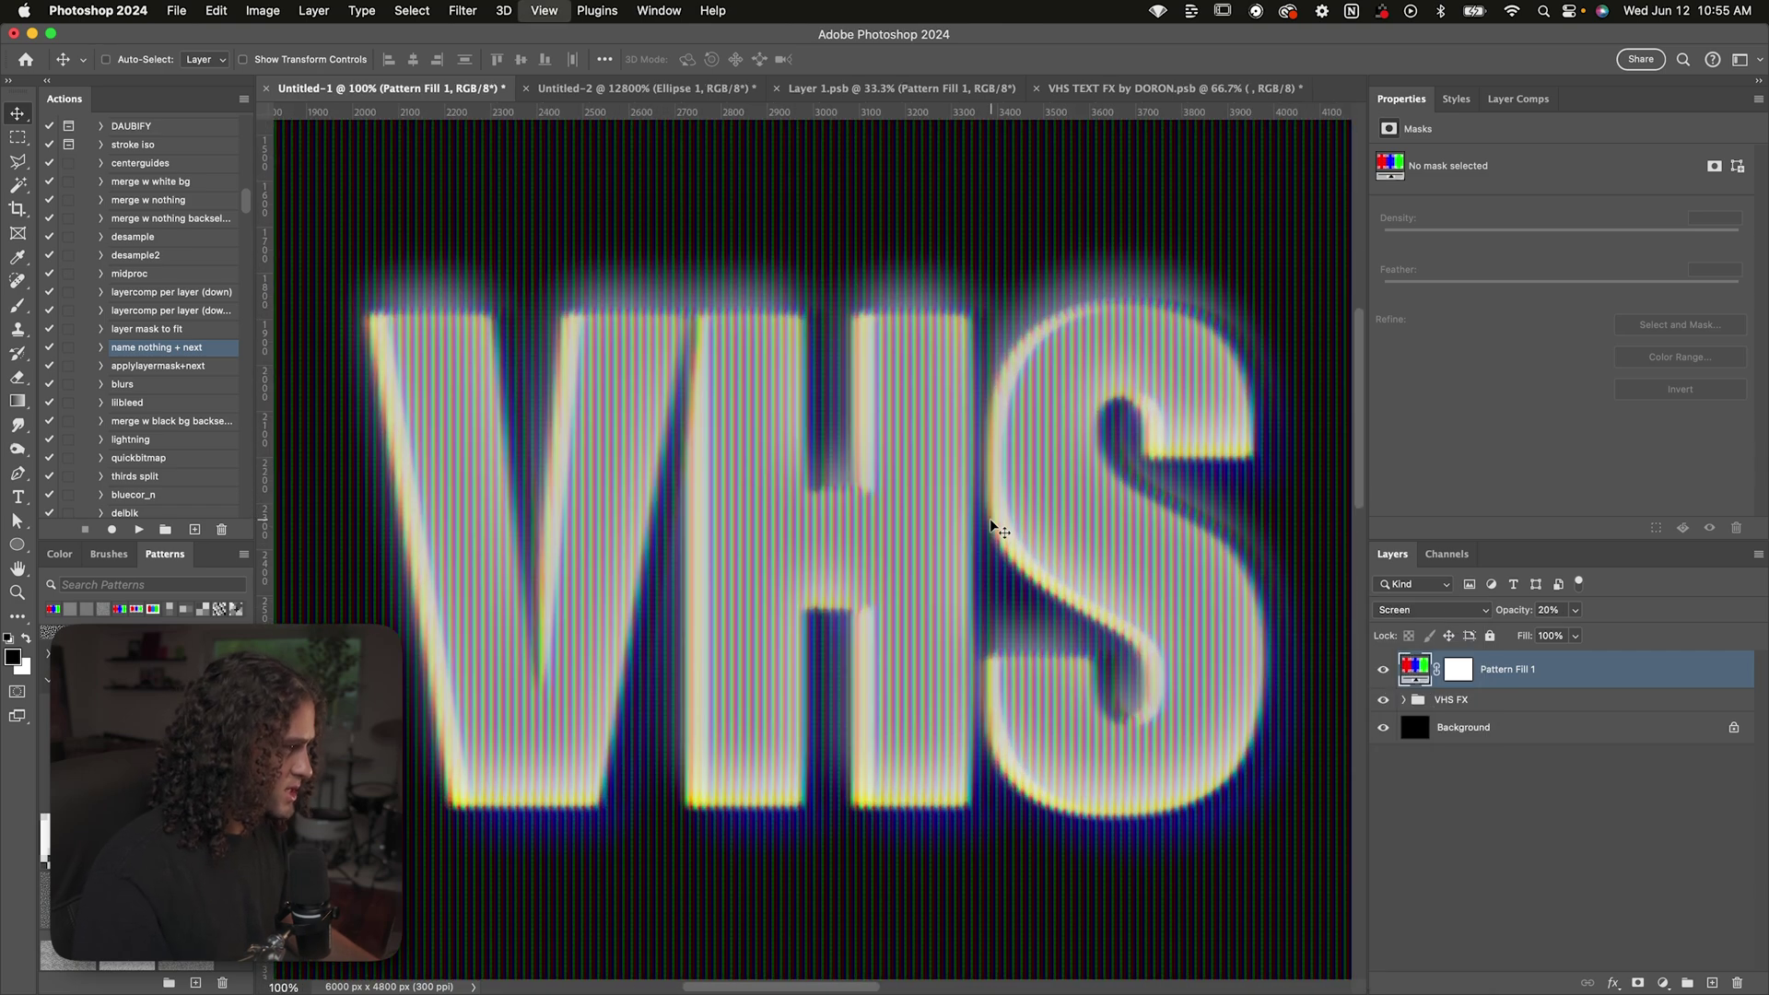
{"action": "scroll", "coordinate": [992, 523], "scroll_direction": "up", "scroll_amount": 5}
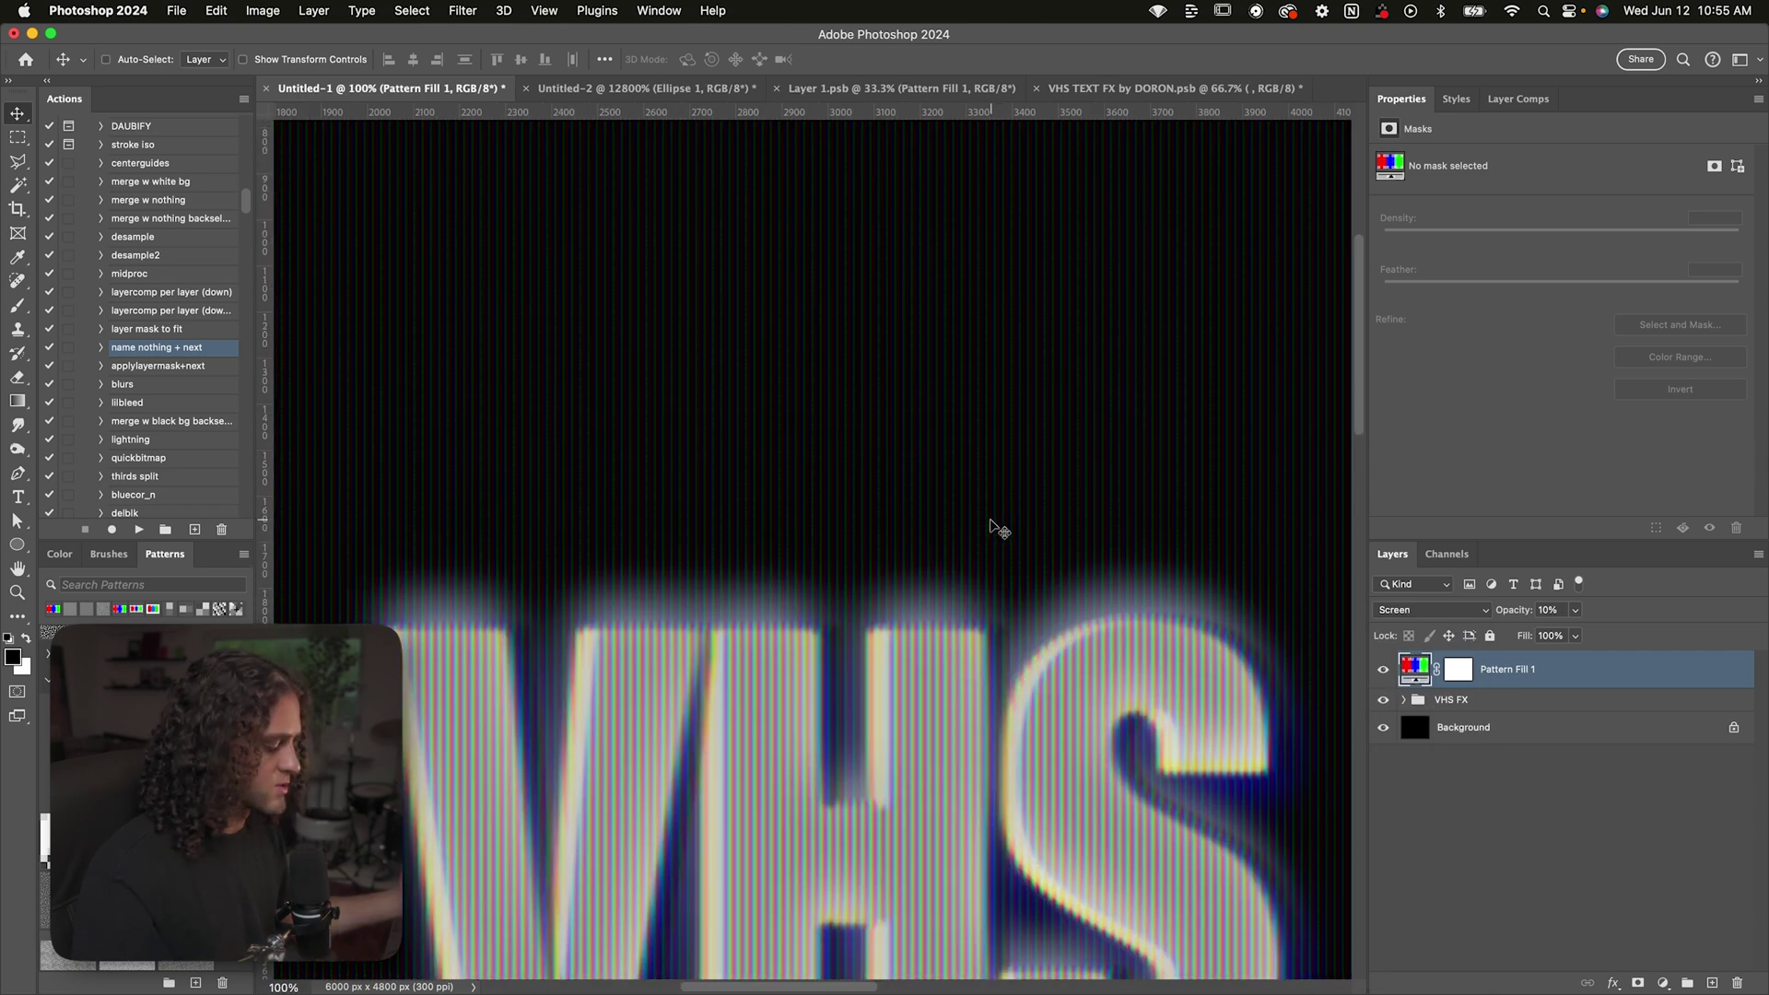
{"action": "key", "text": "super+plus"}
{"action": "key", "text": "super+plus"}
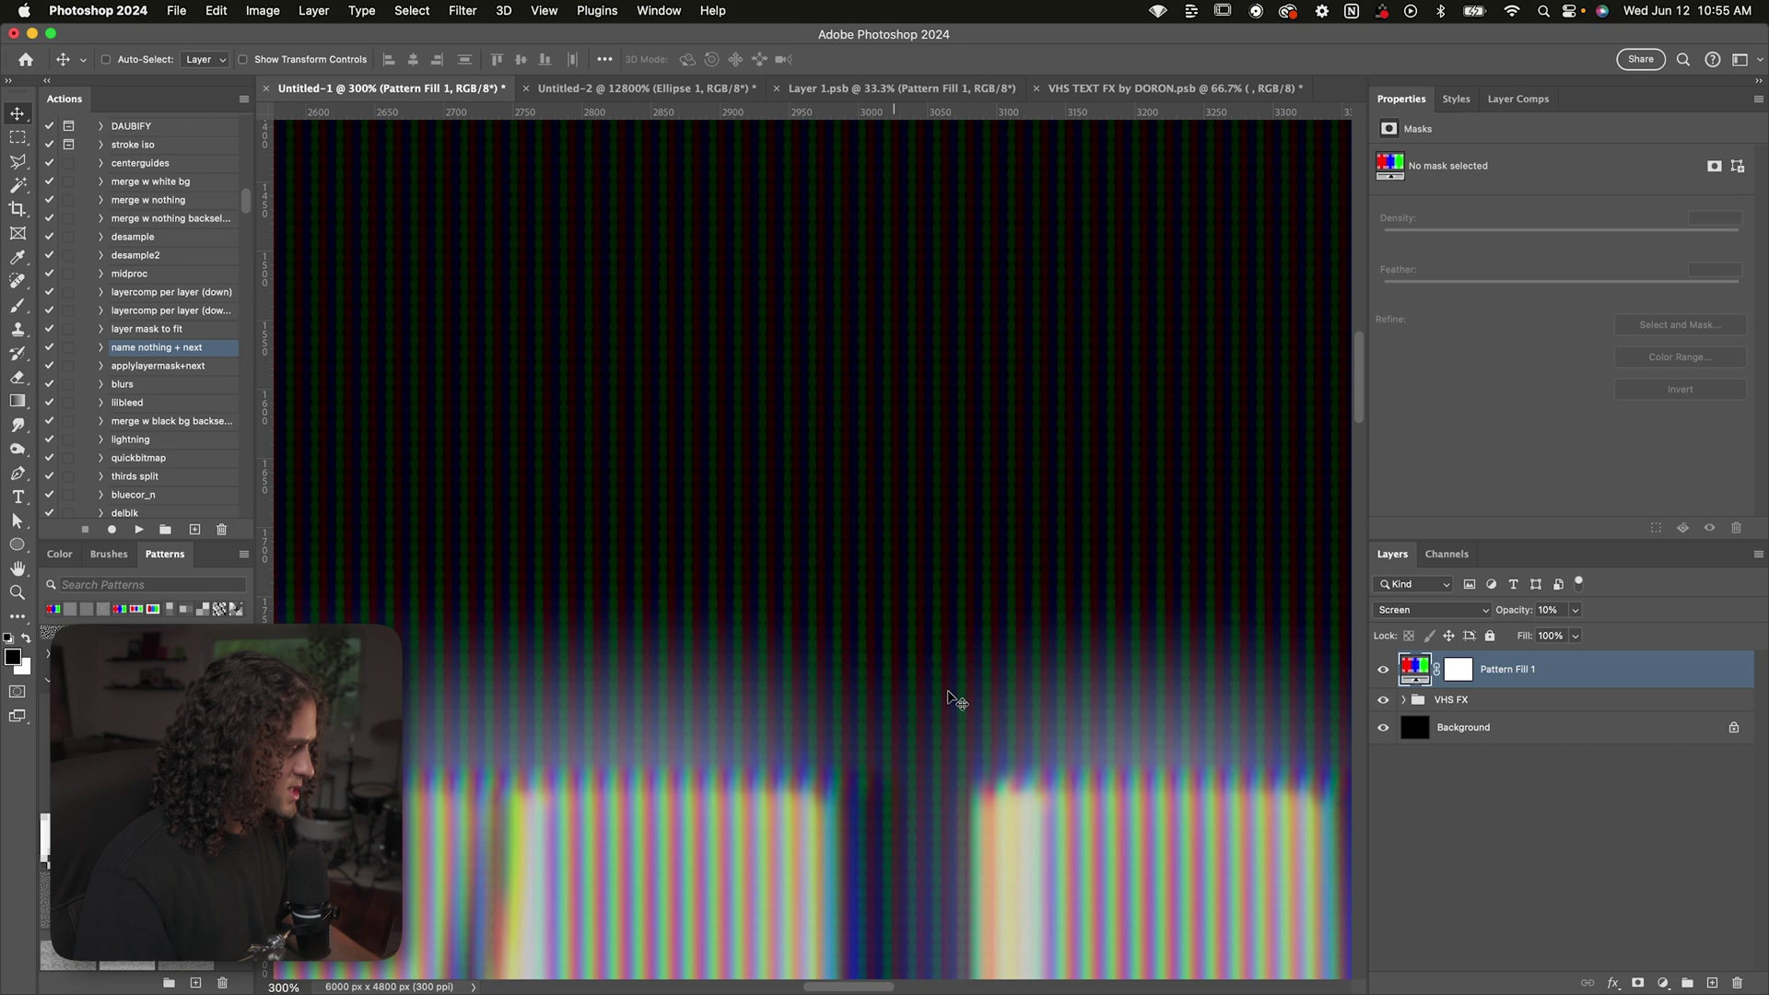
{"action": "key", "text": "super+0"}
{"action": "key", "text": "super+plus"}
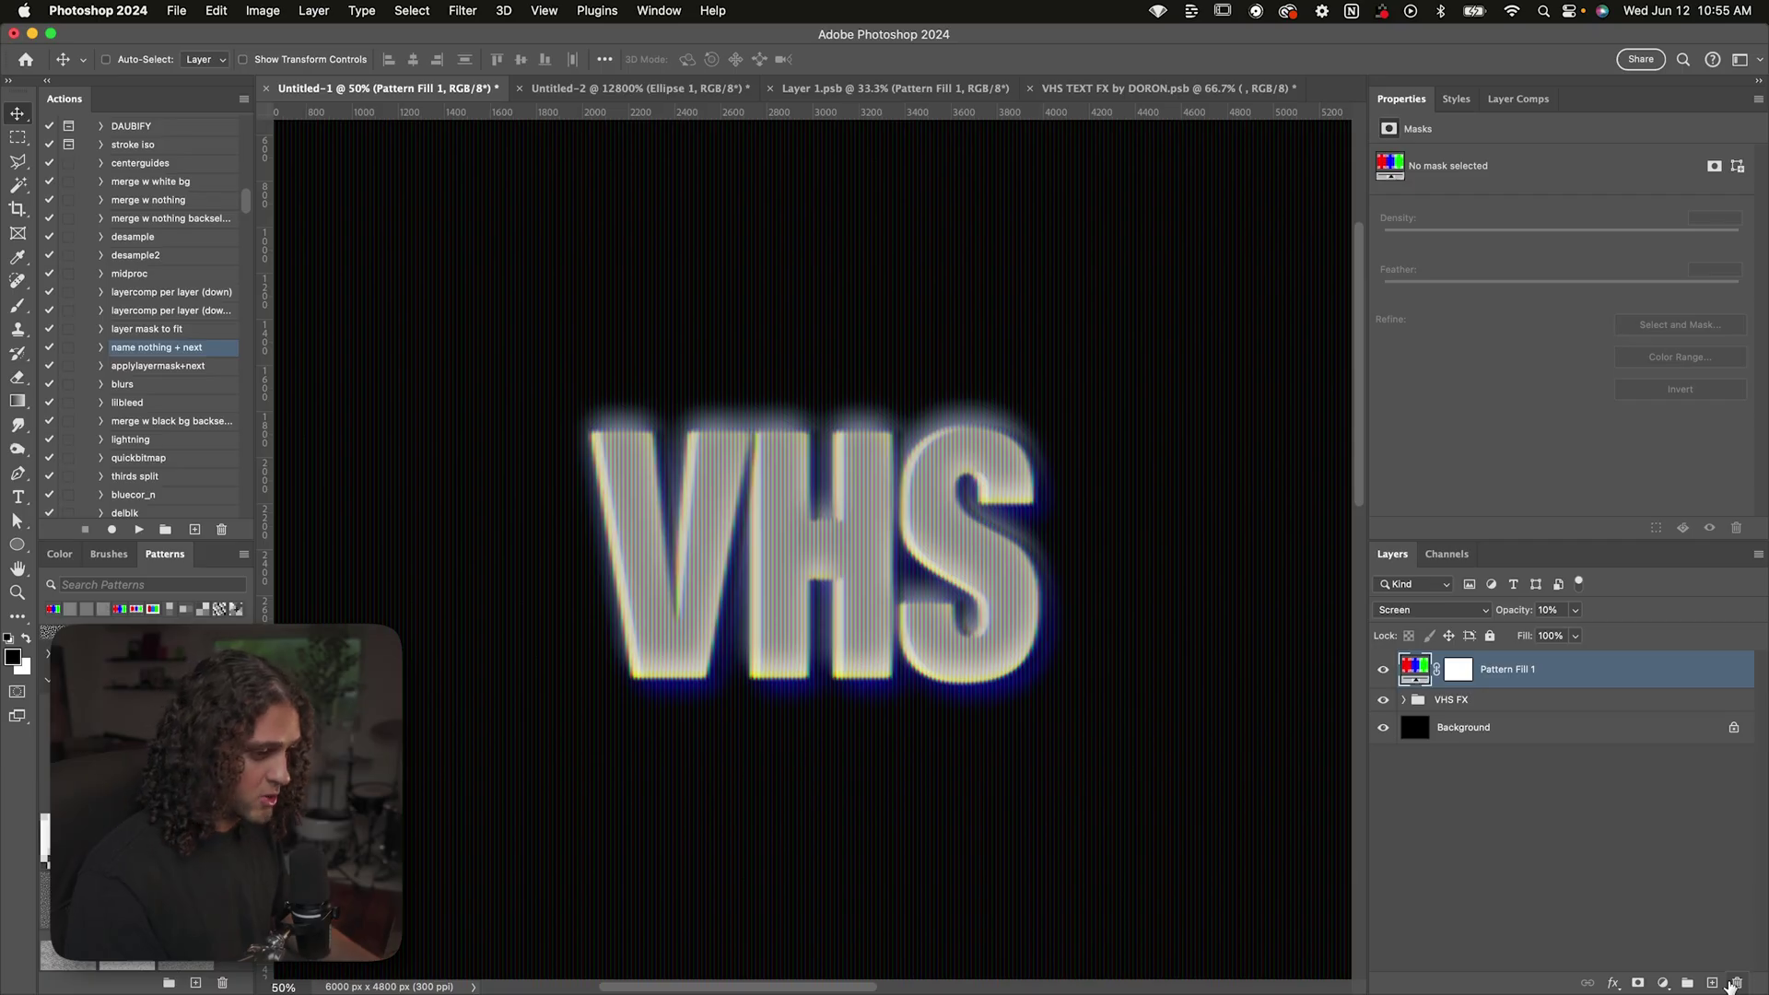
Create a new layer above the pattern fill and fill it with 50% Gray
{"action": "left_click", "coordinate": [1712, 983]}
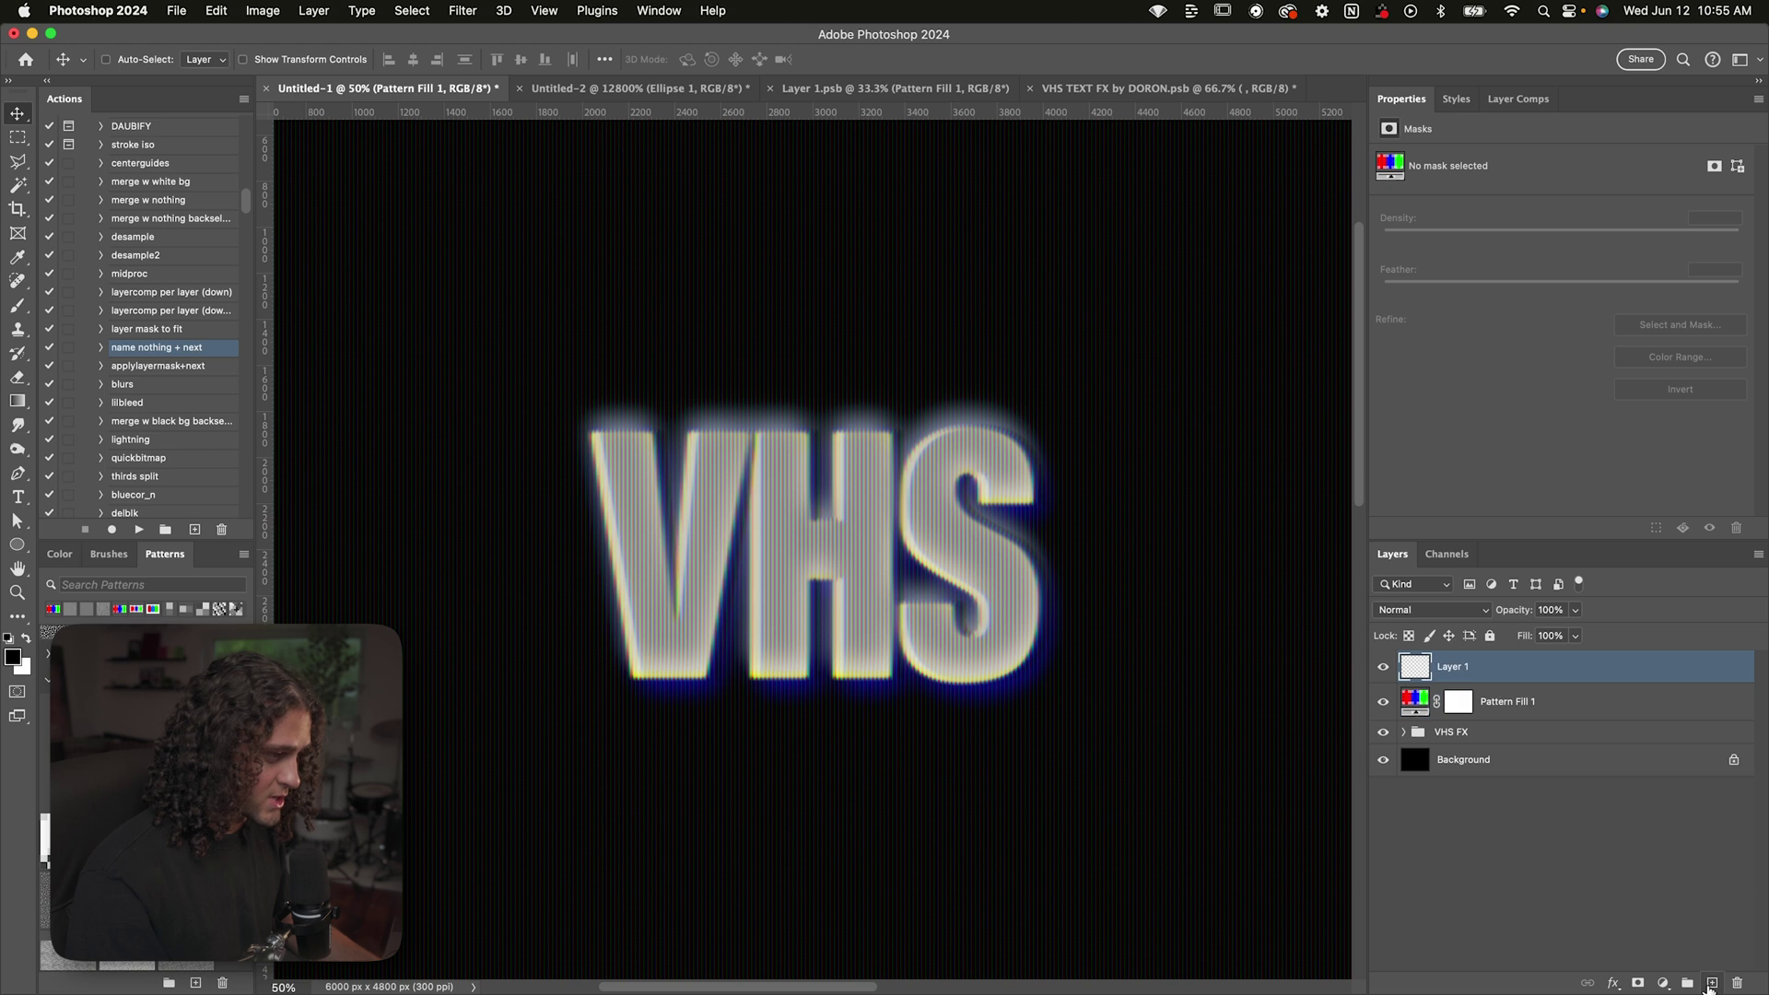
{"action": "key", "text": "shift+BackSpace"}
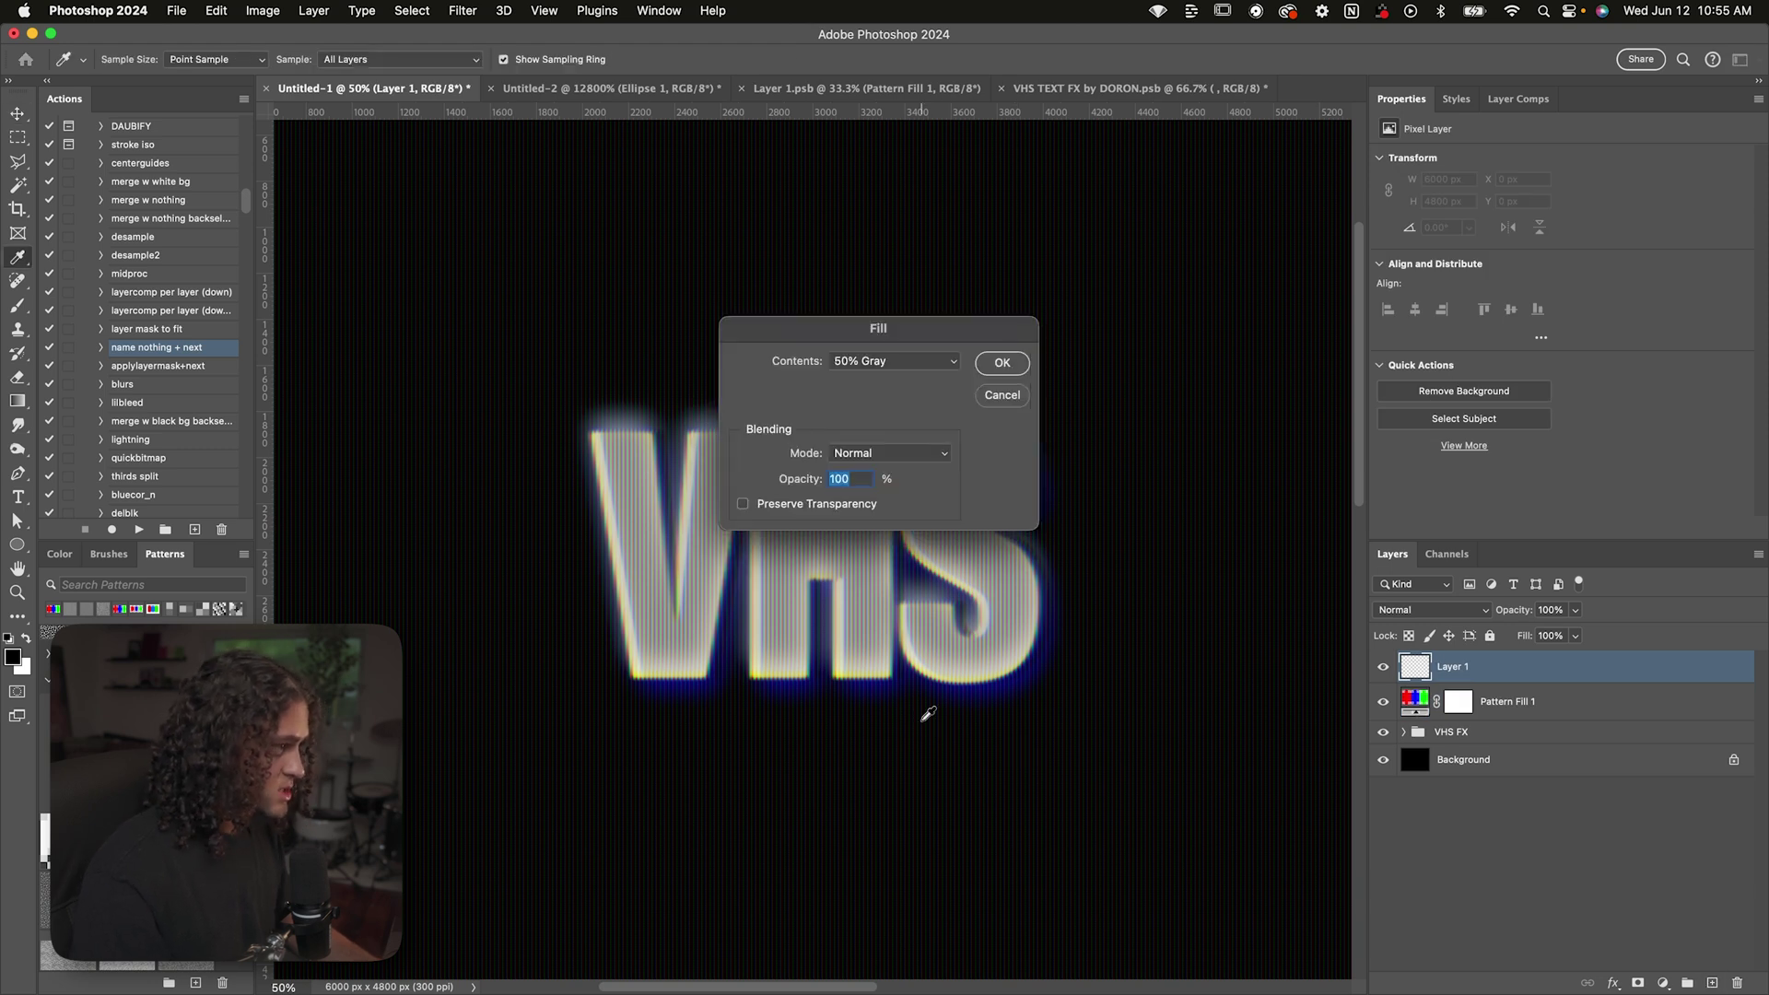
{"action": "left_click_drag", "start_coordinate": [883, 336], "coordinate": [1028, 336]}
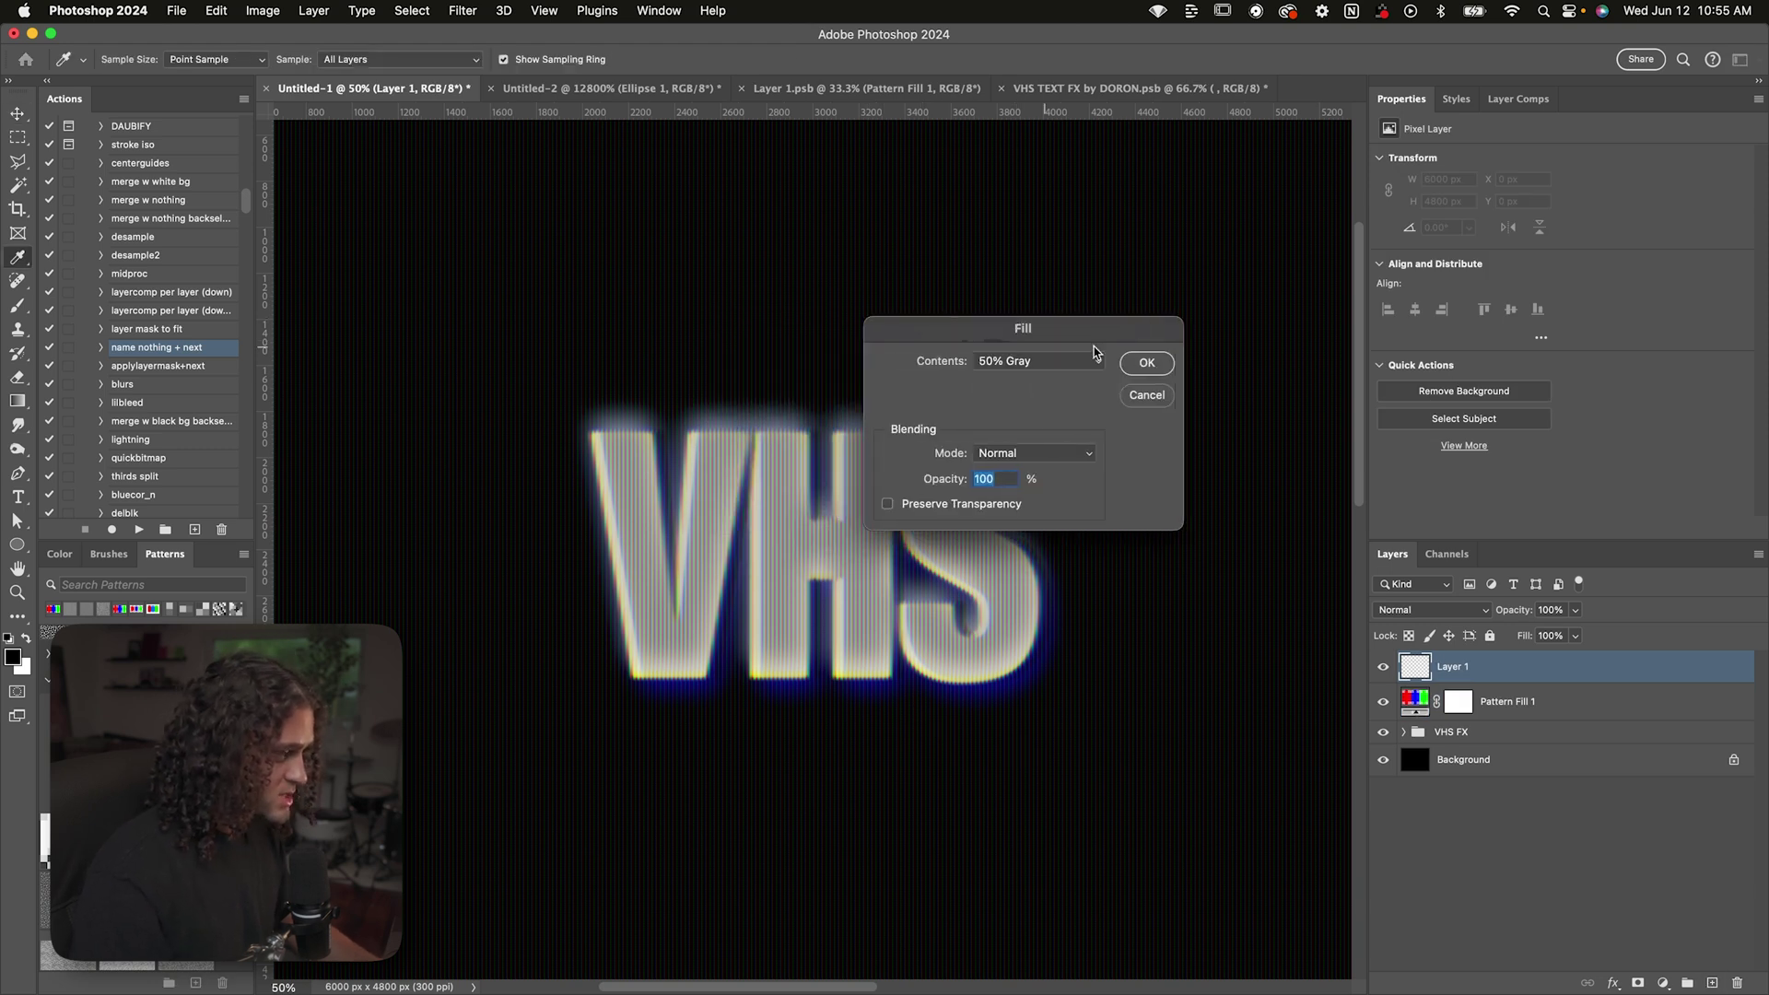
{"action": "left_click", "coordinate": [1145, 362]}
Apply the Camera Raw Filter to the gray layer with Grain set to 91
{"action": "left_click", "coordinate": [463, 11]}
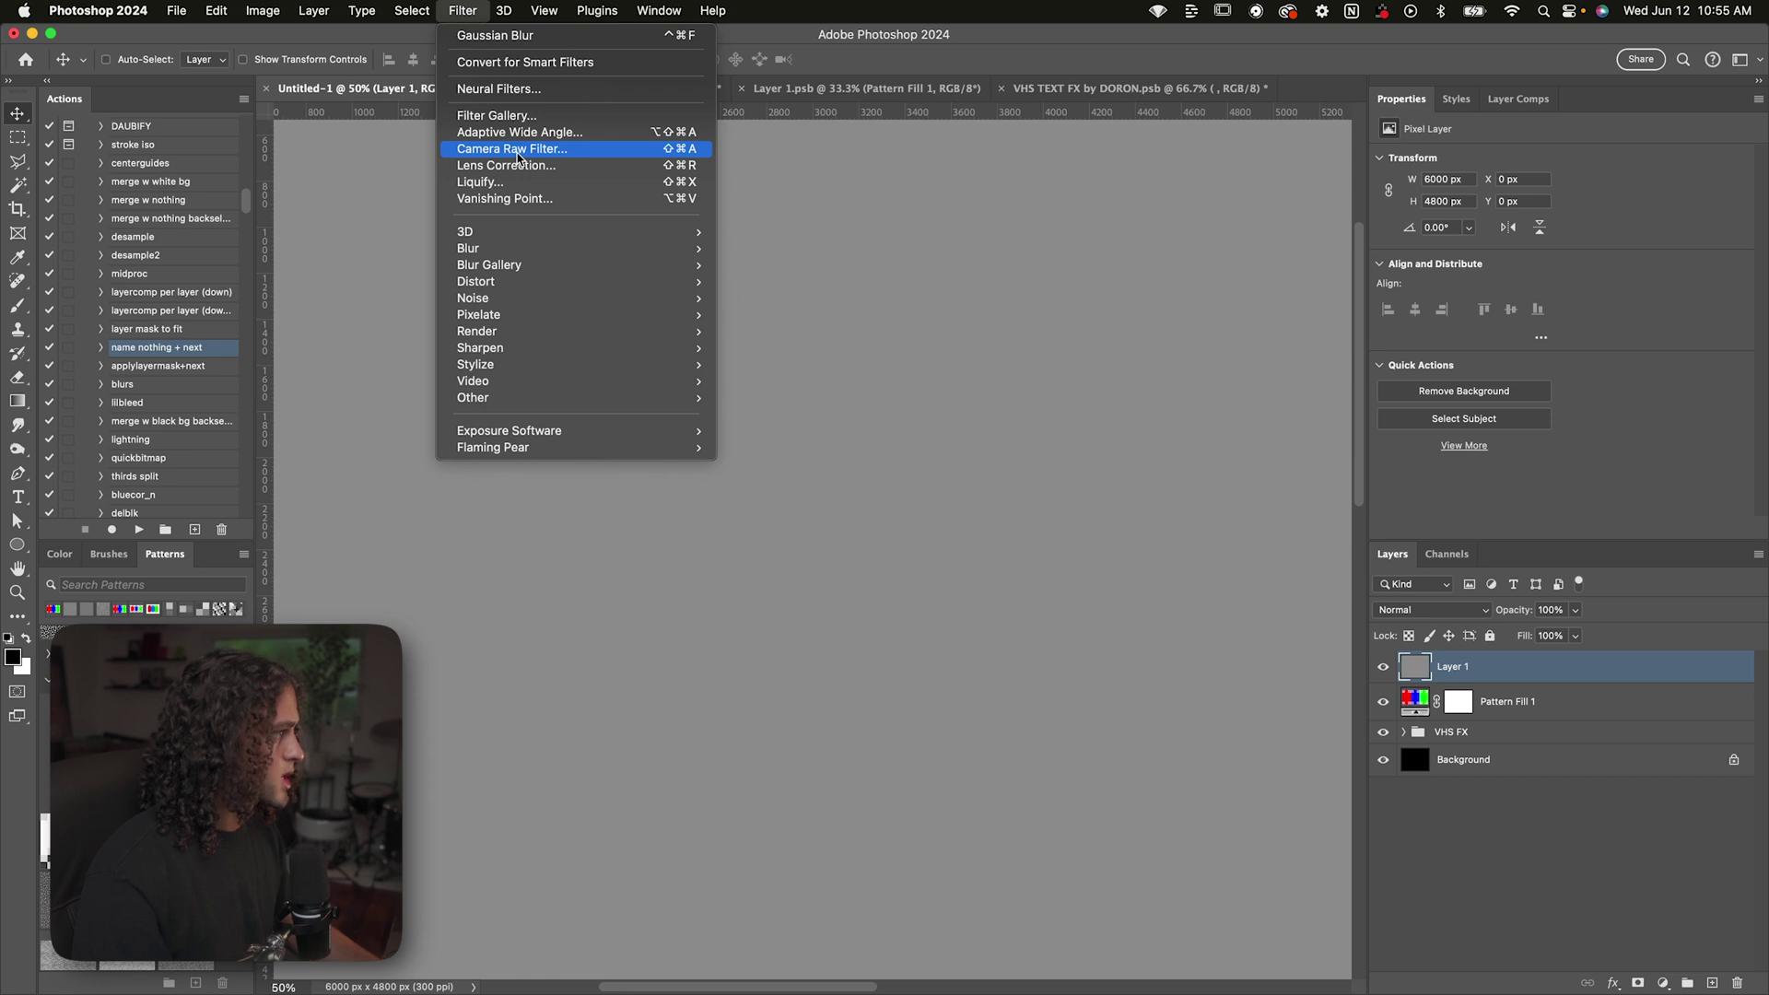
{"action": "left_click", "coordinate": [519, 149]}
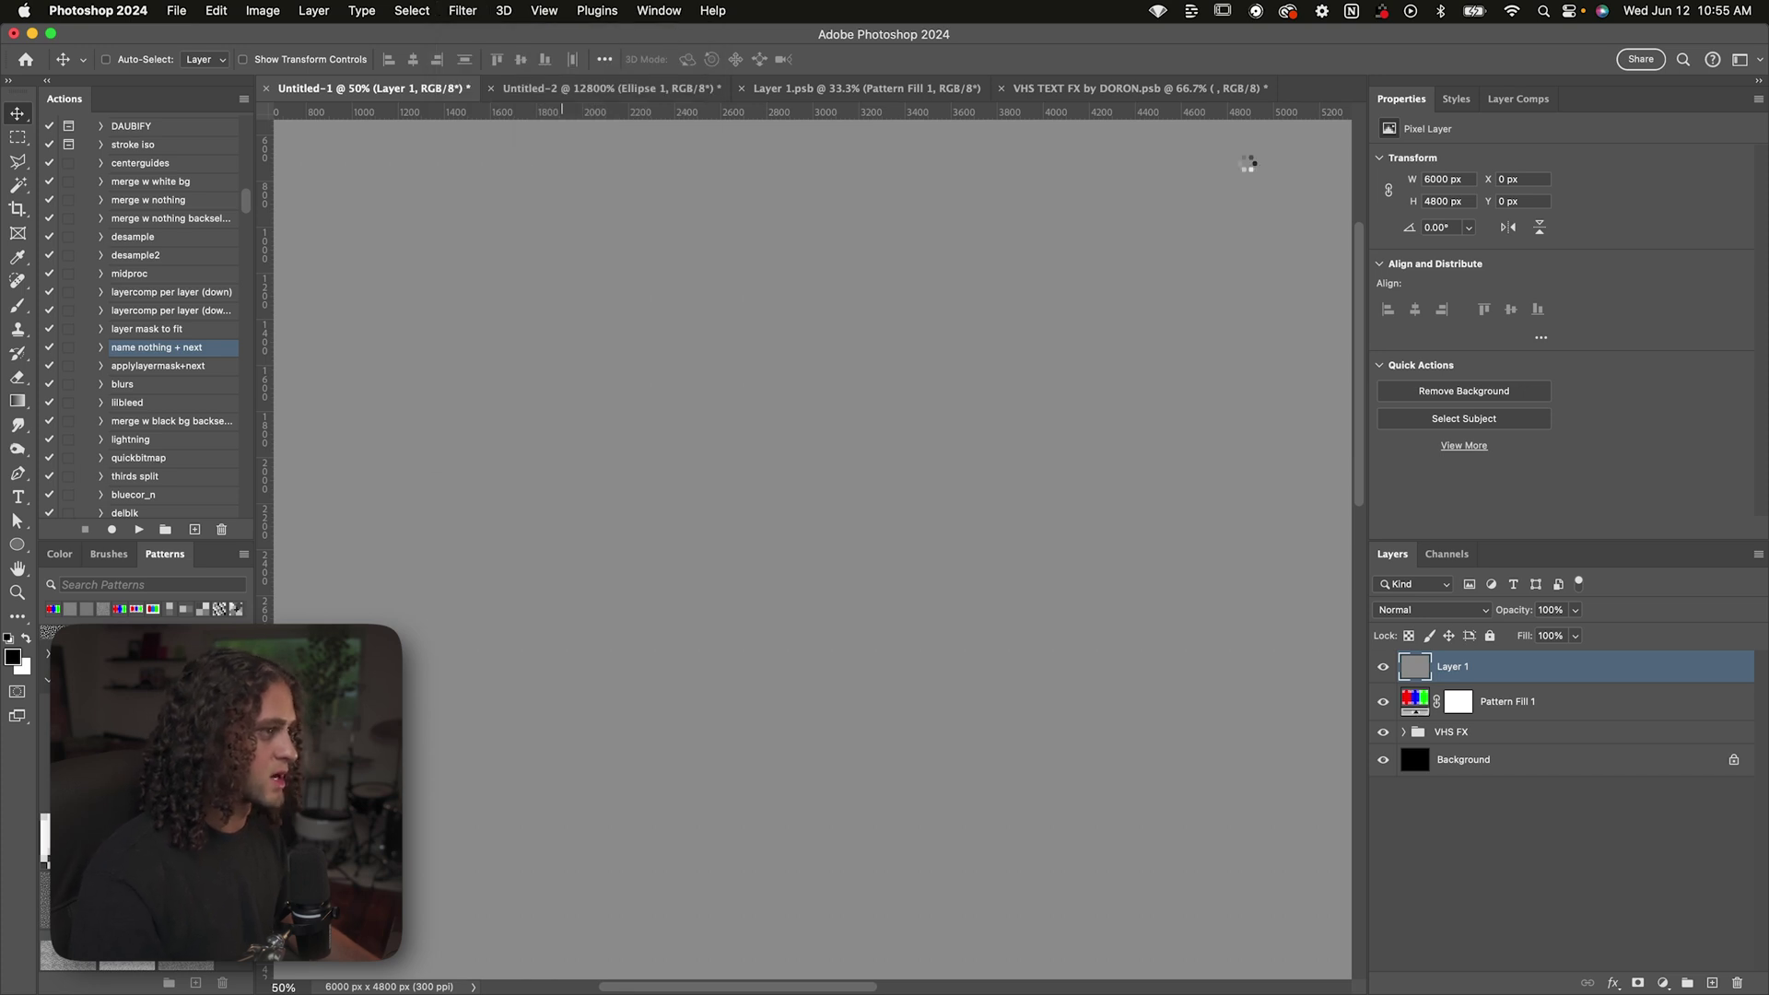
{"action": "scroll", "coordinate": [1424, 453], "scroll_direction": "down", "scroll_amount": 2}
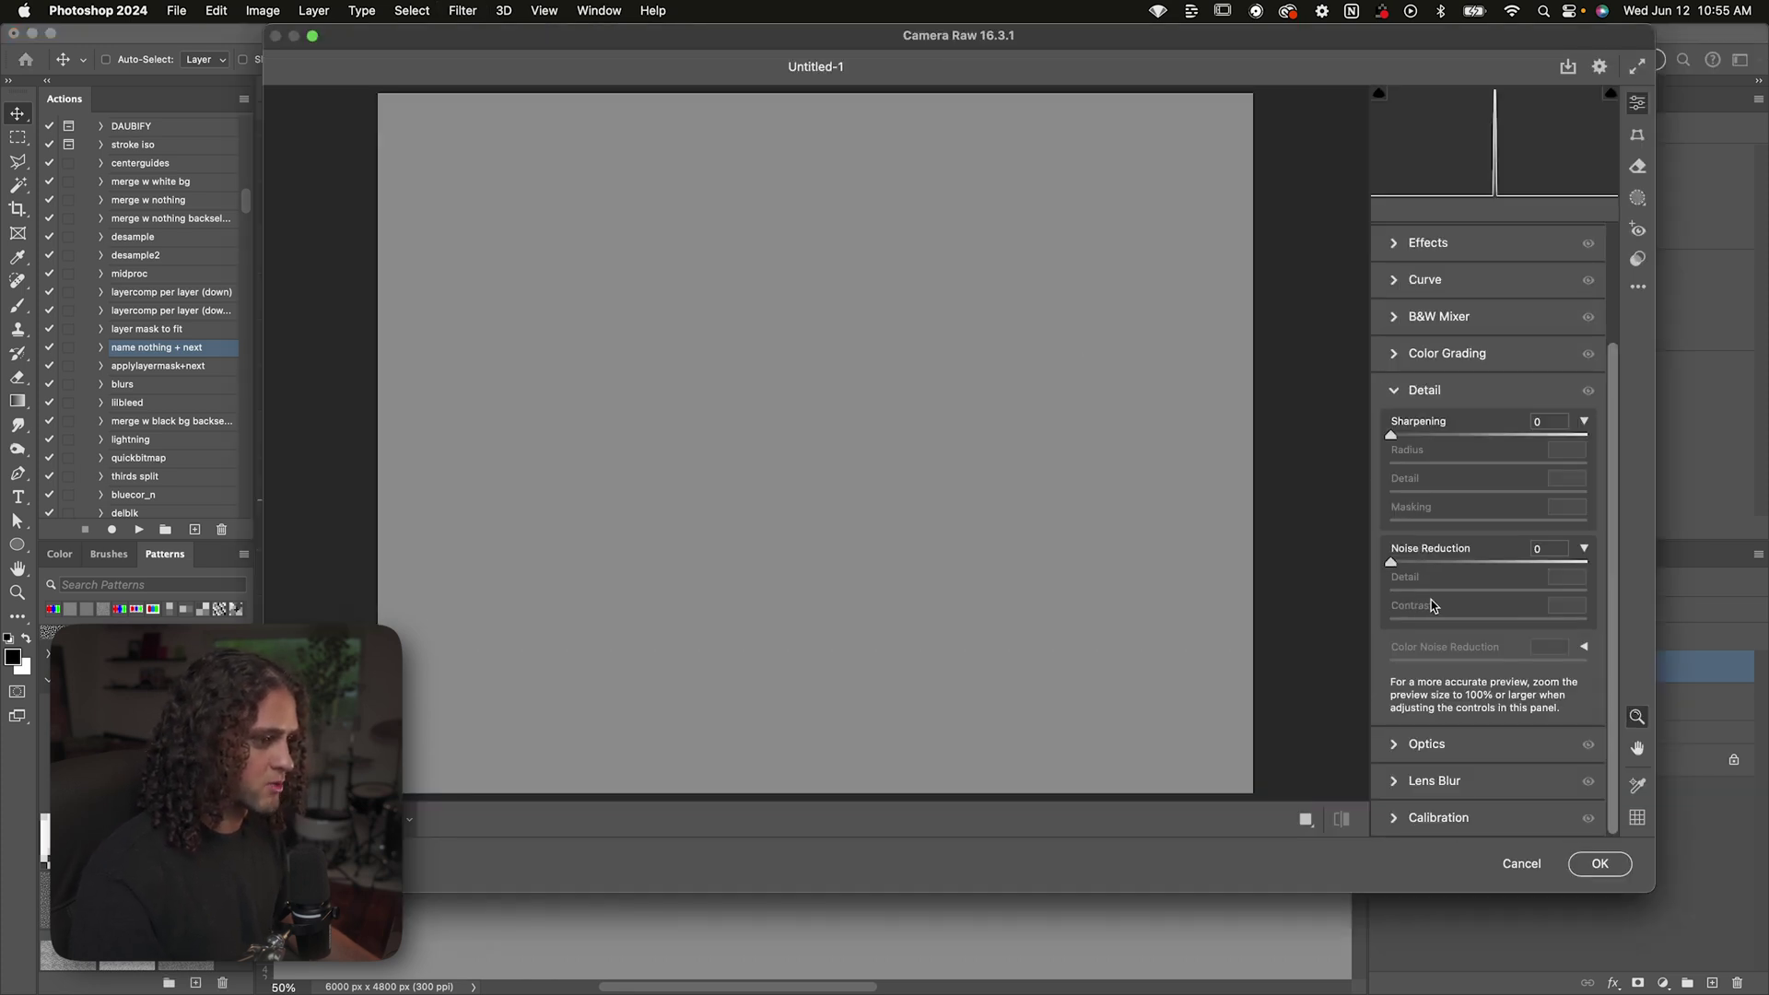
{"action": "left_click", "coordinate": [1400, 284], "text": "alt"}
{"action": "left_click", "coordinate": [1407, 549]}
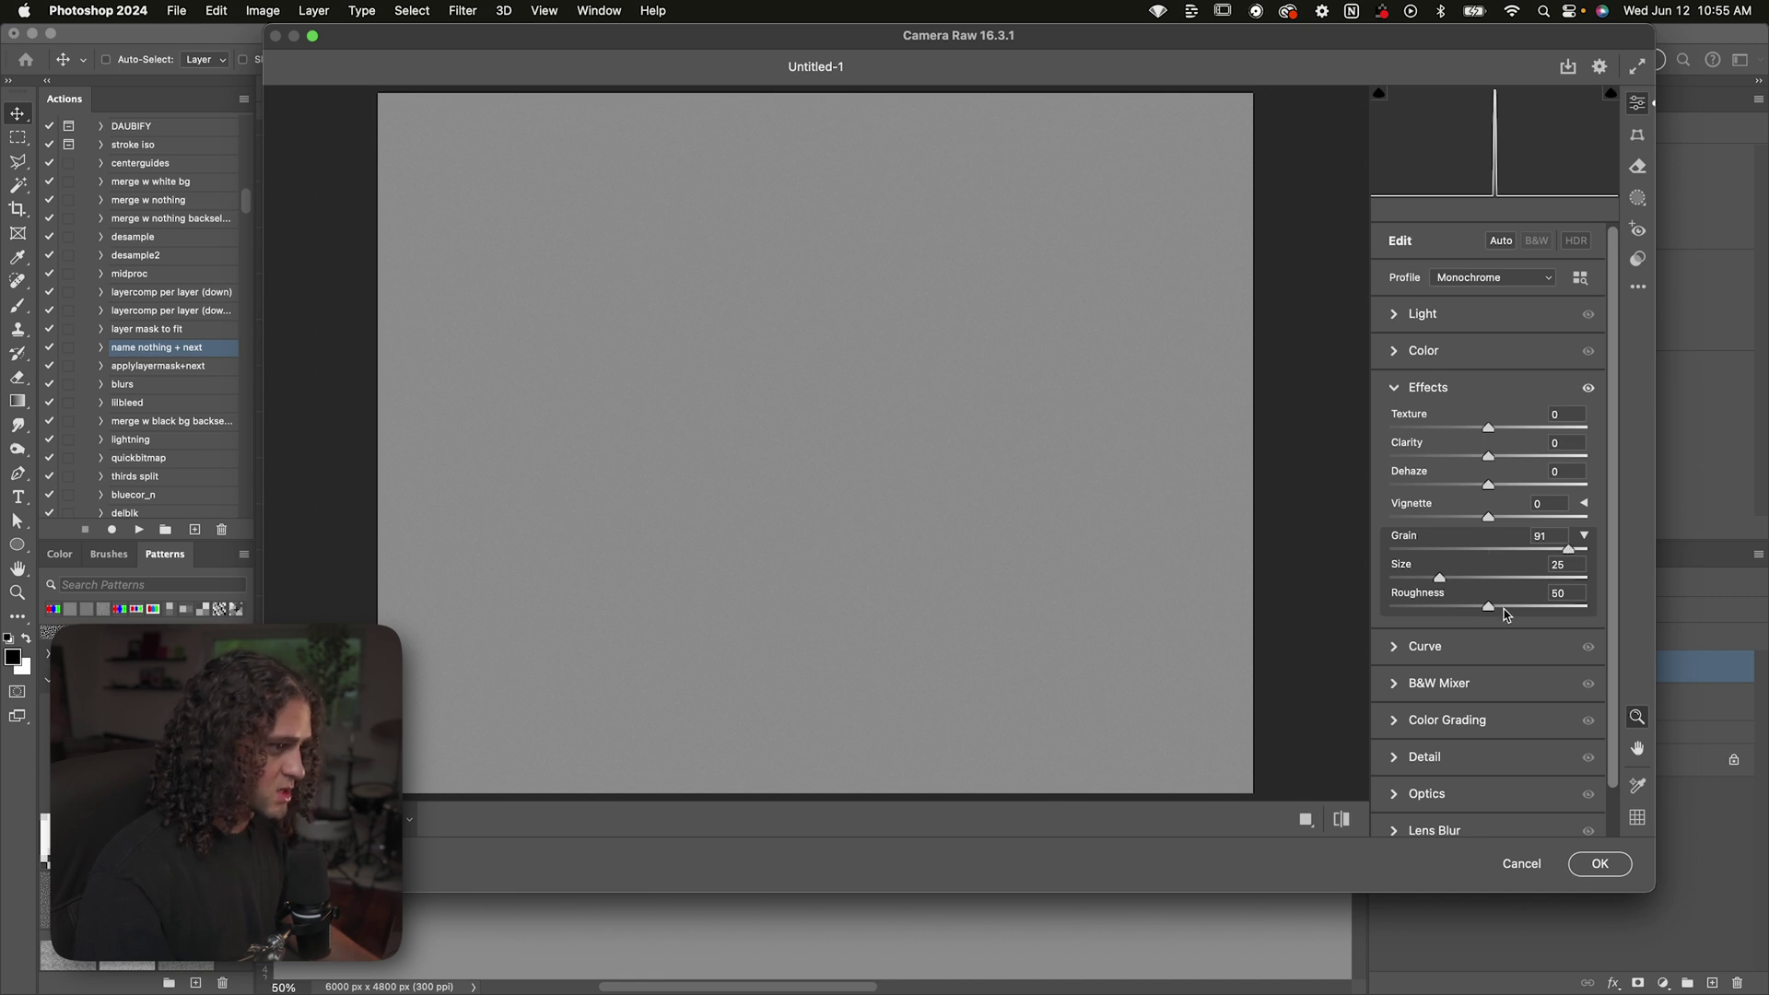
{"action": "key", "text": "Return"}
Set the grain layer's blend mode to Soft Light and its opacity to 70%, checking the grain at different magnifications
{"action": "left_click", "coordinate": [1423, 610]}
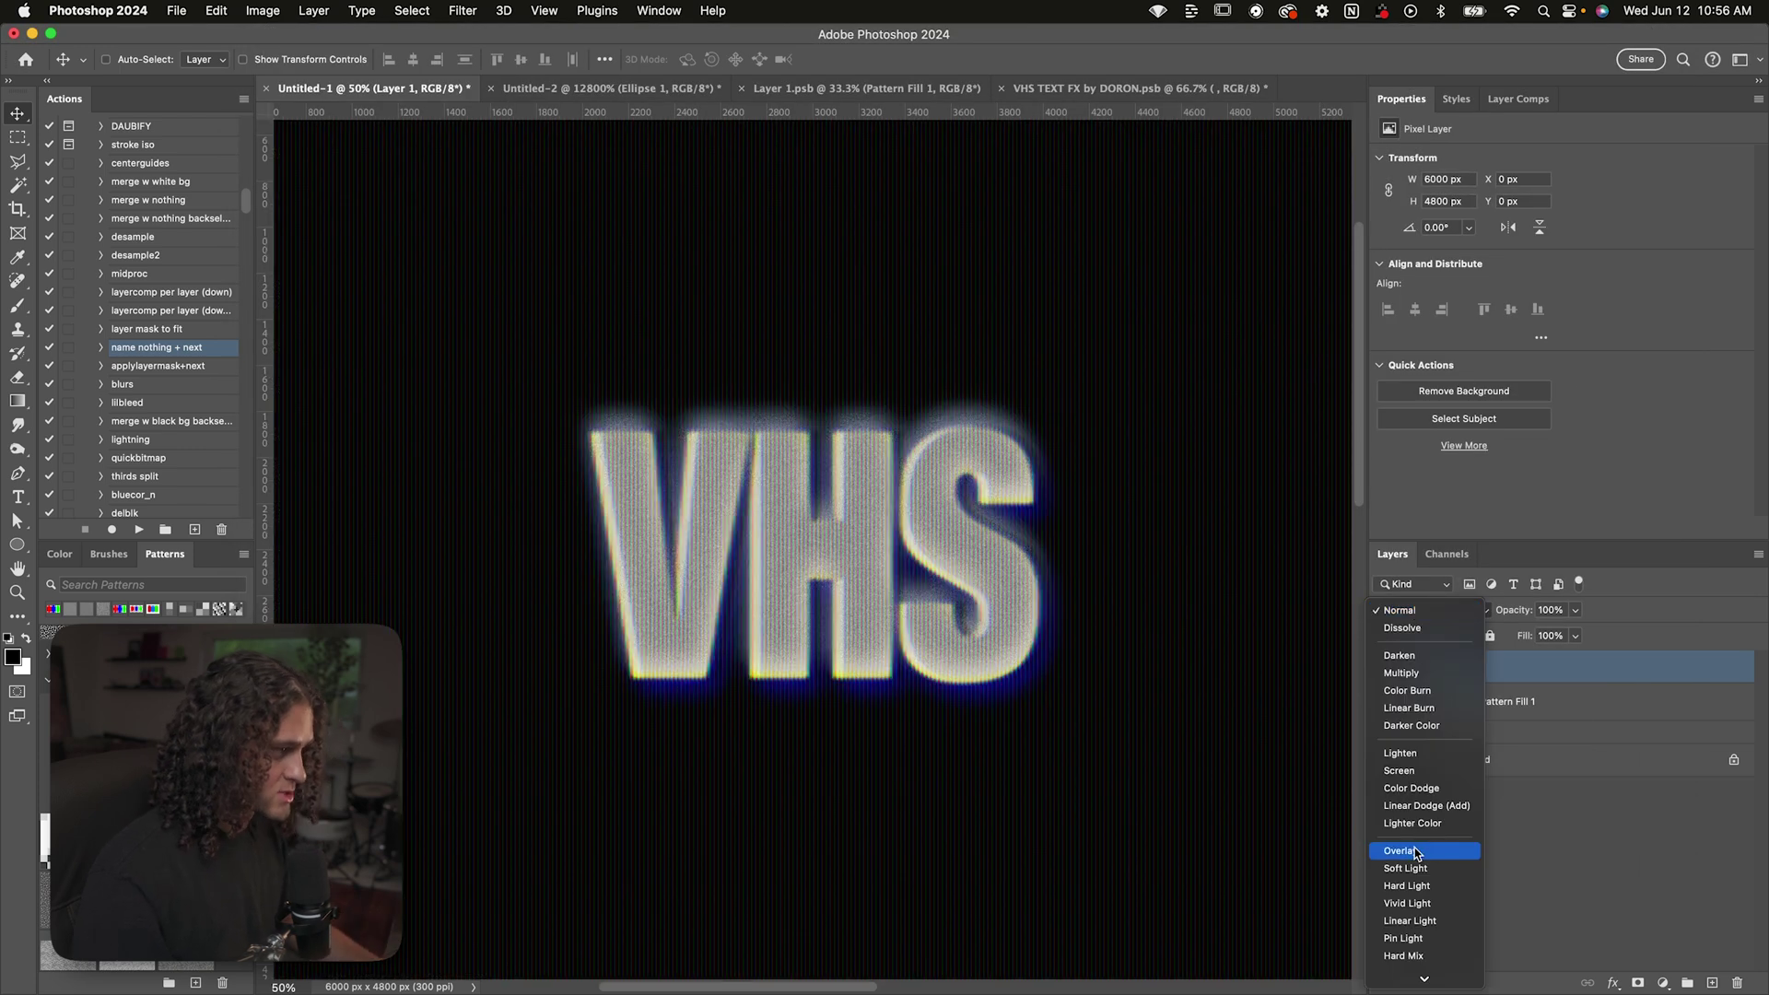
{"action": "left_click", "coordinate": [1411, 868]}
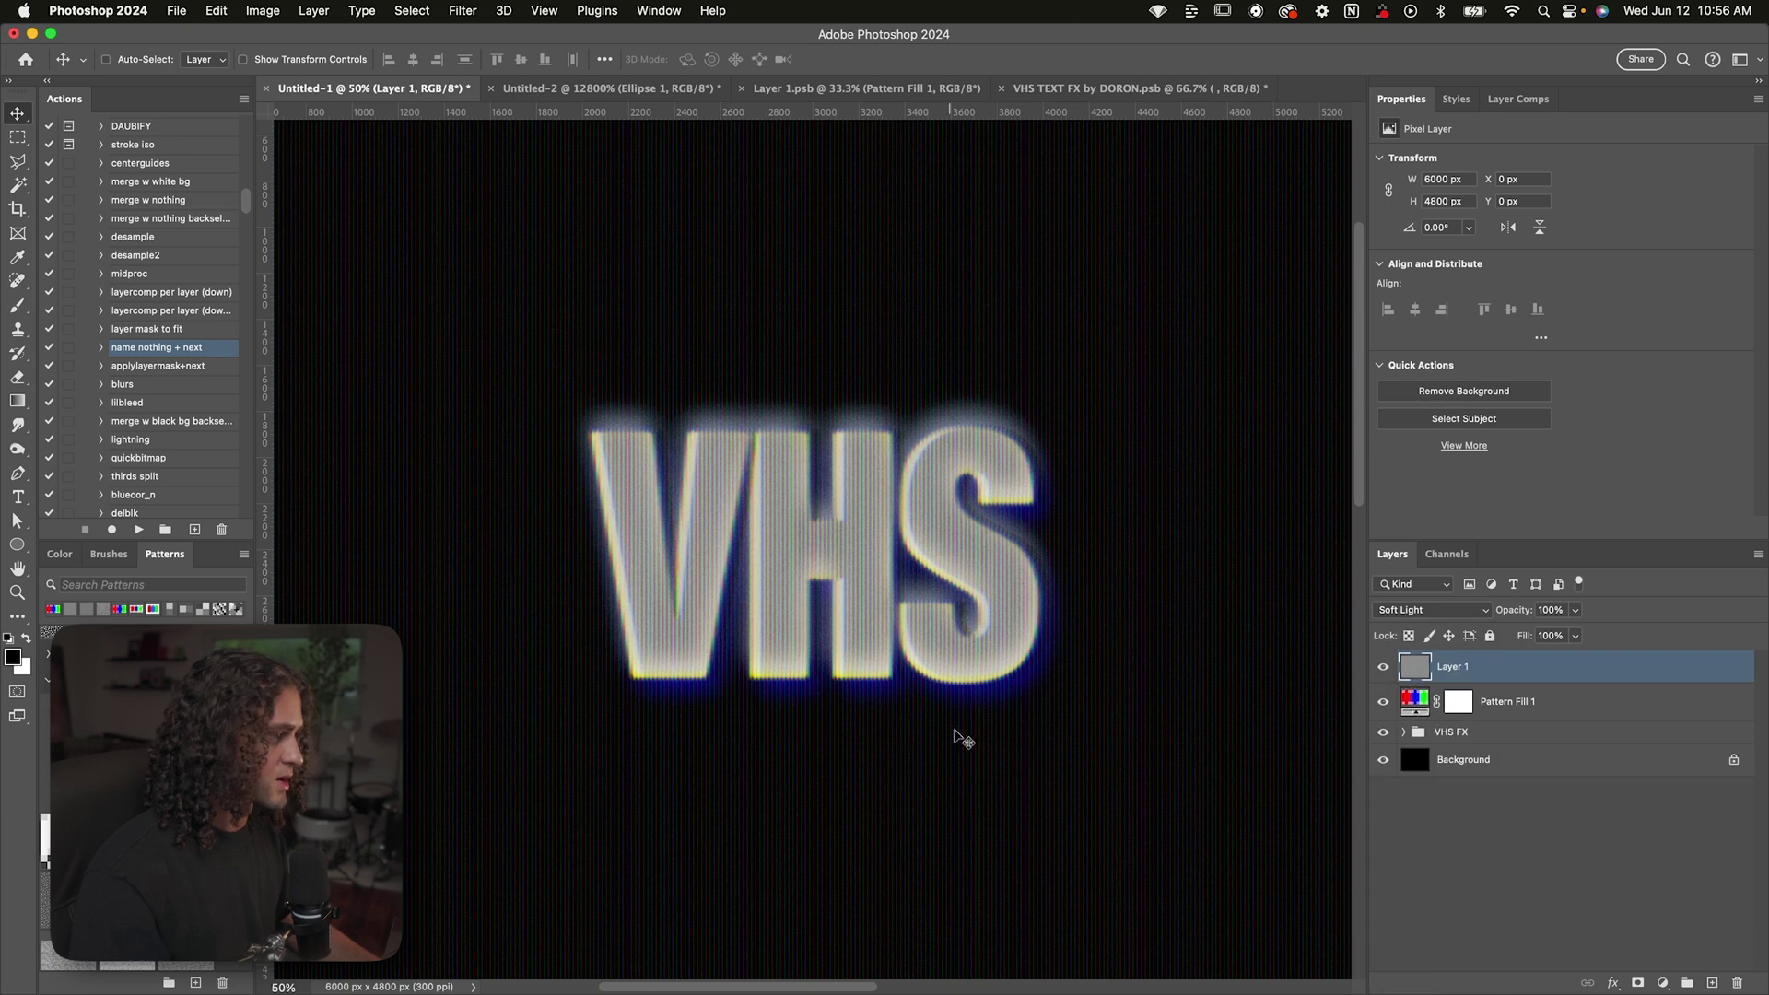
{"action": "key", "text": "super+minus"}
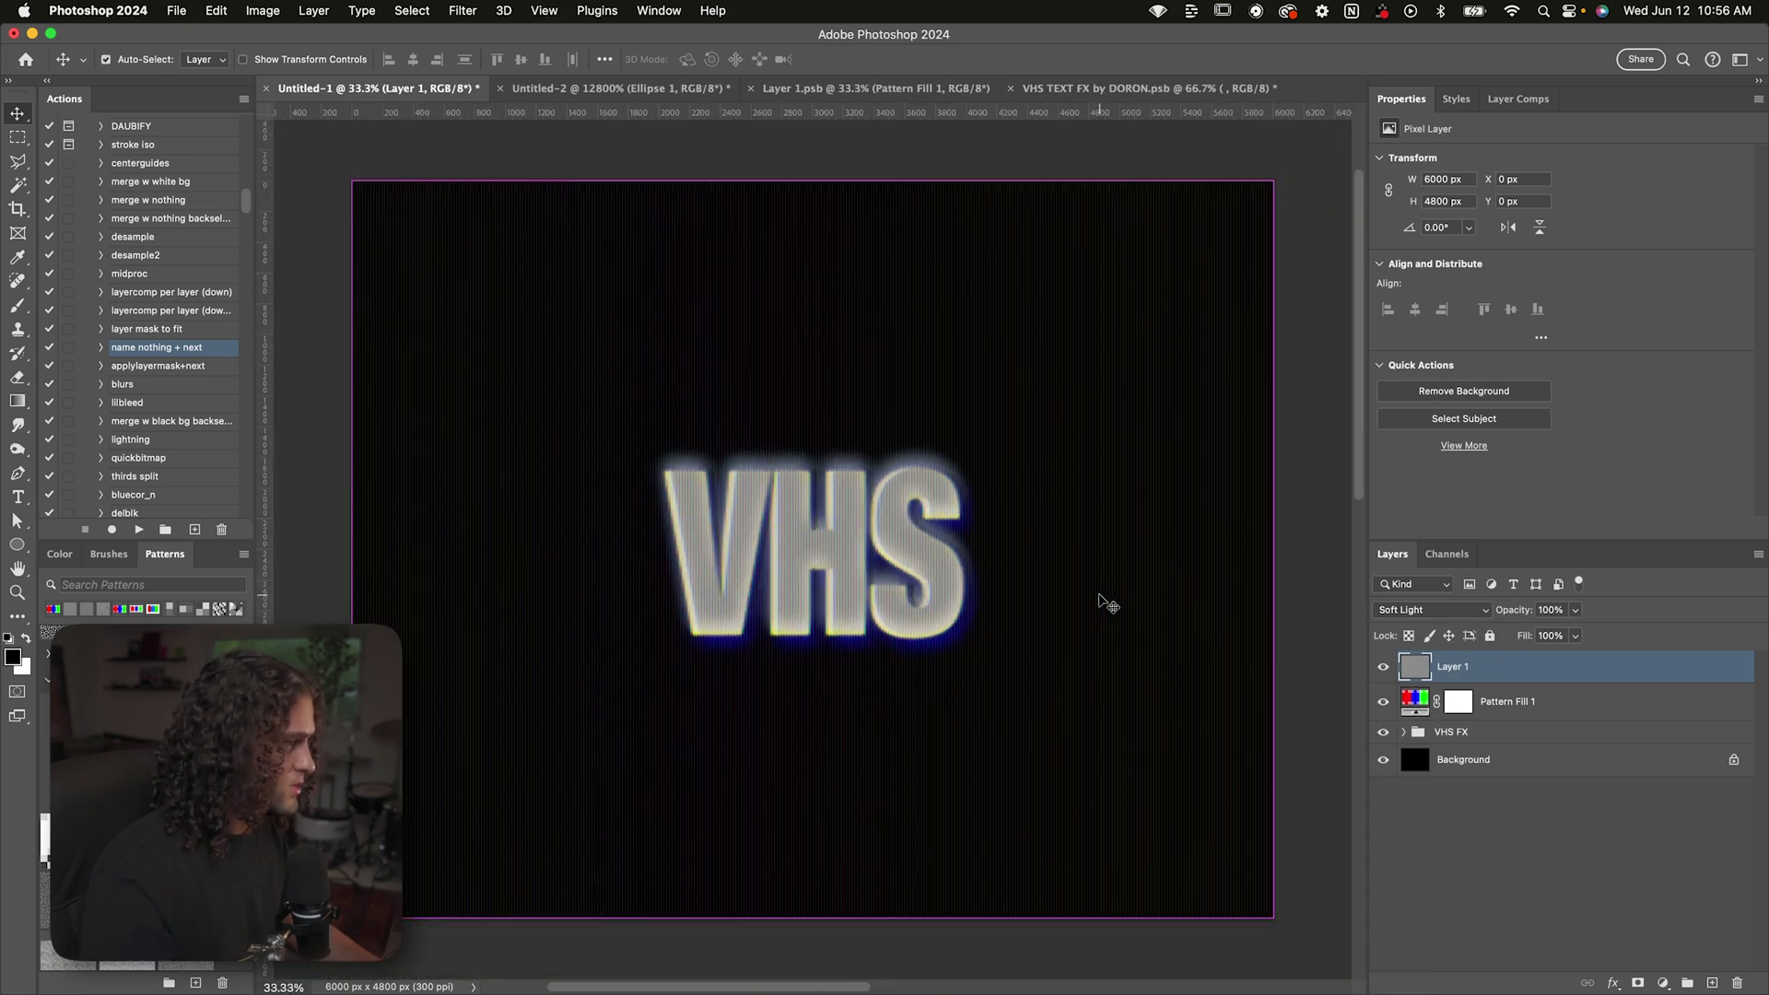
{"action": "key", "text": "super+equal"}
{"action": "key", "text": "super+equal"}
{"action": "key", "text": "super+equal"}
{"action": "key", "text": "super+equal"}
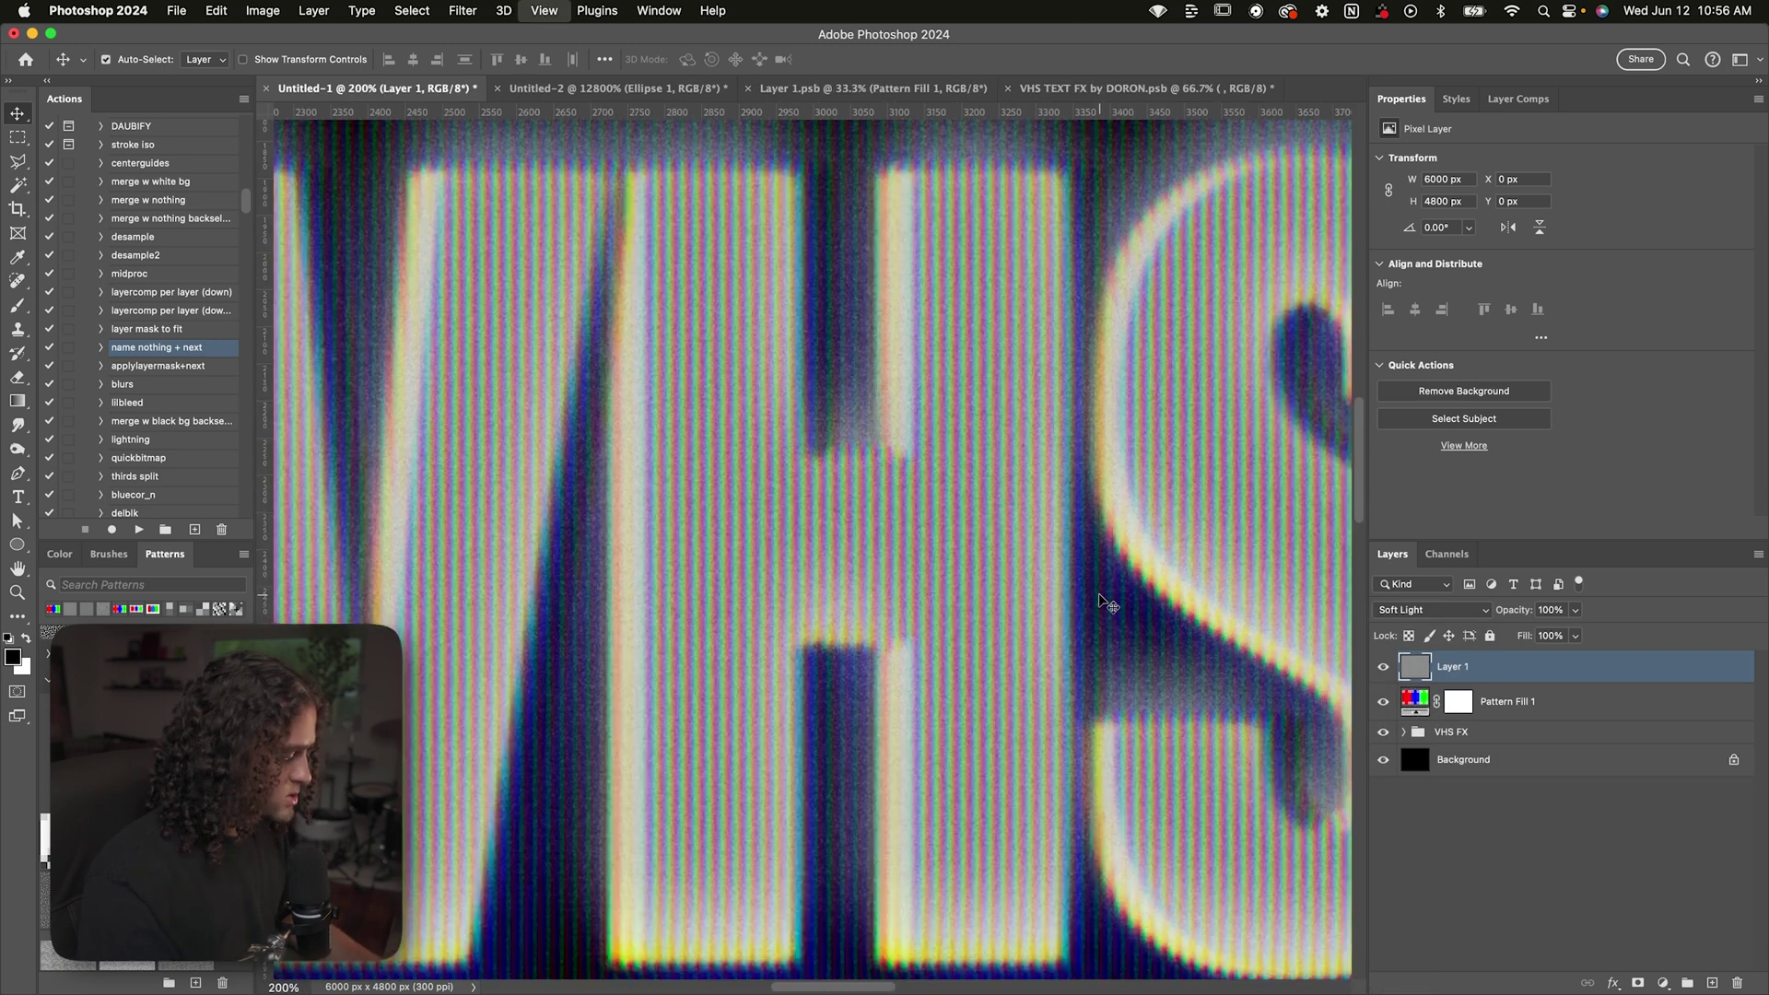
{"action": "key", "text": "super+minus"}
{"action": "key", "text": "super+minus"}
{"action": "key", "text": "super+minus"}
{"action": "key", "text": "7"}
Add a Selective Color adjustment above the grain layer and set Yellows to Cyan -40, Magenta +51, Yellow +19
{"action": "left_click", "coordinate": [1663, 982]}
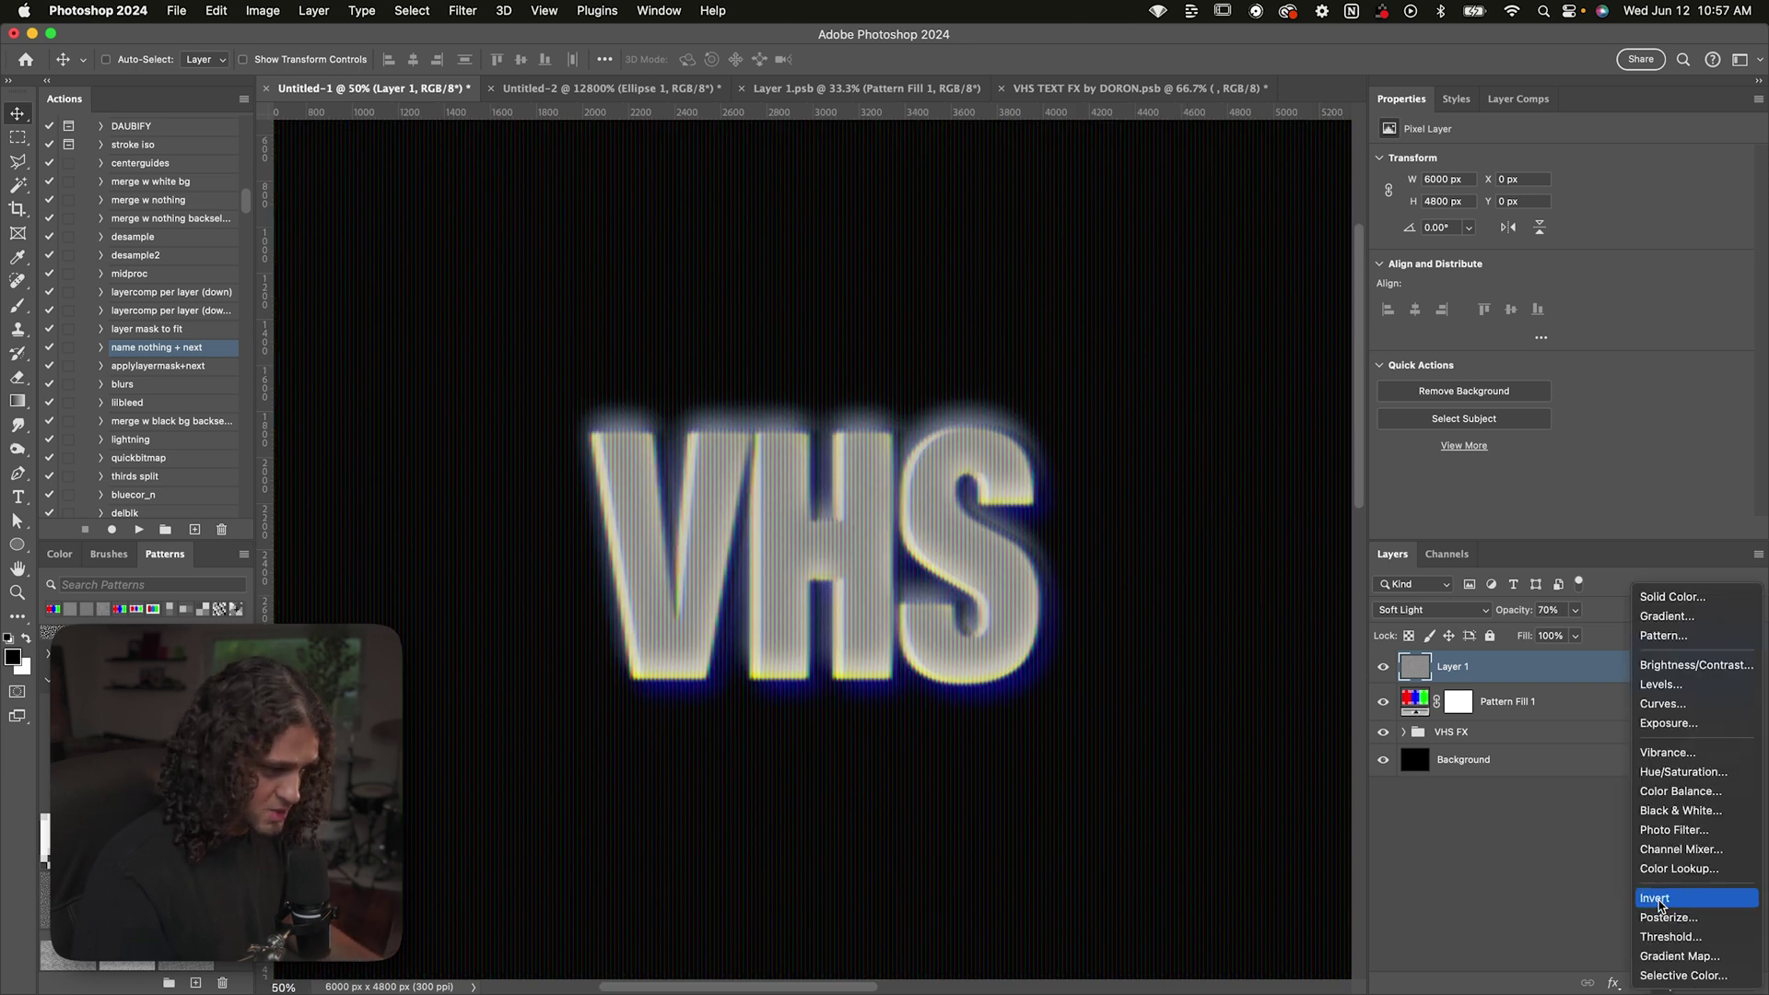
{"action": "left_click", "coordinate": [1683, 976]}
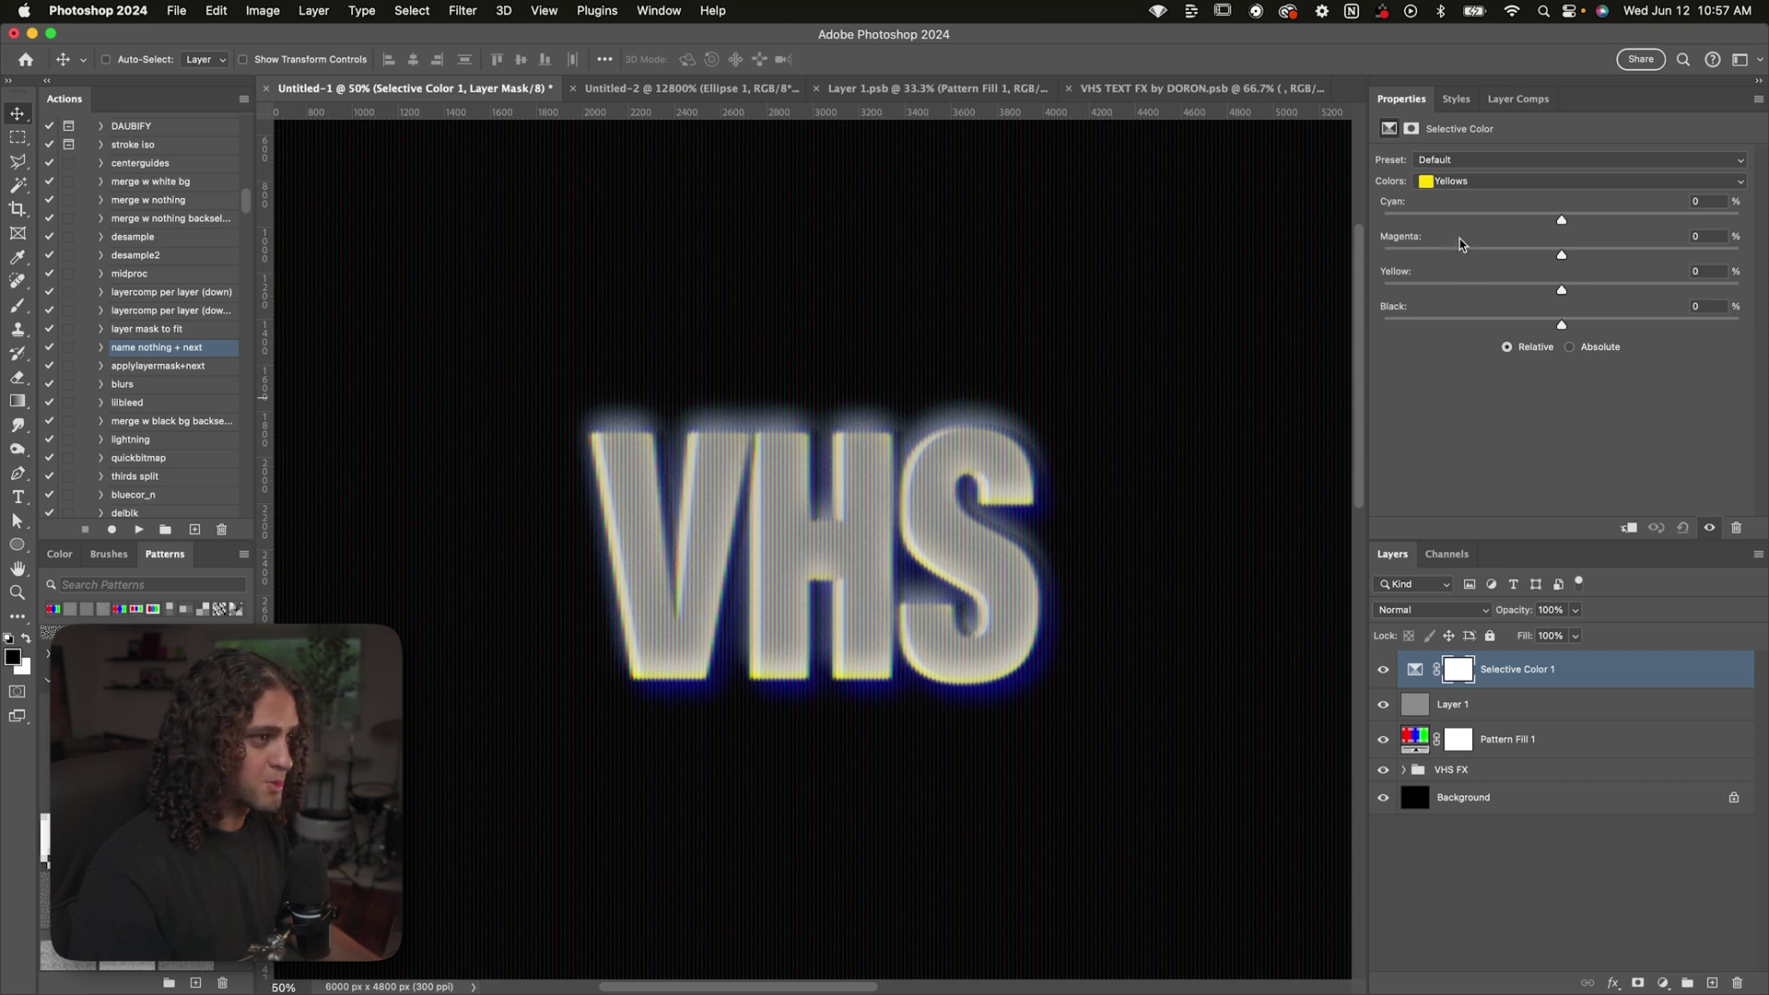
{"action": "left_click", "coordinate": [1436, 185]}
{"action": "left_click", "coordinate": [1437, 181]}
{"action": "left_click_drag", "start_coordinate": [1562, 291], "coordinate": [1595, 291]}
{"action": "left_click", "coordinate": [1603, 249]}
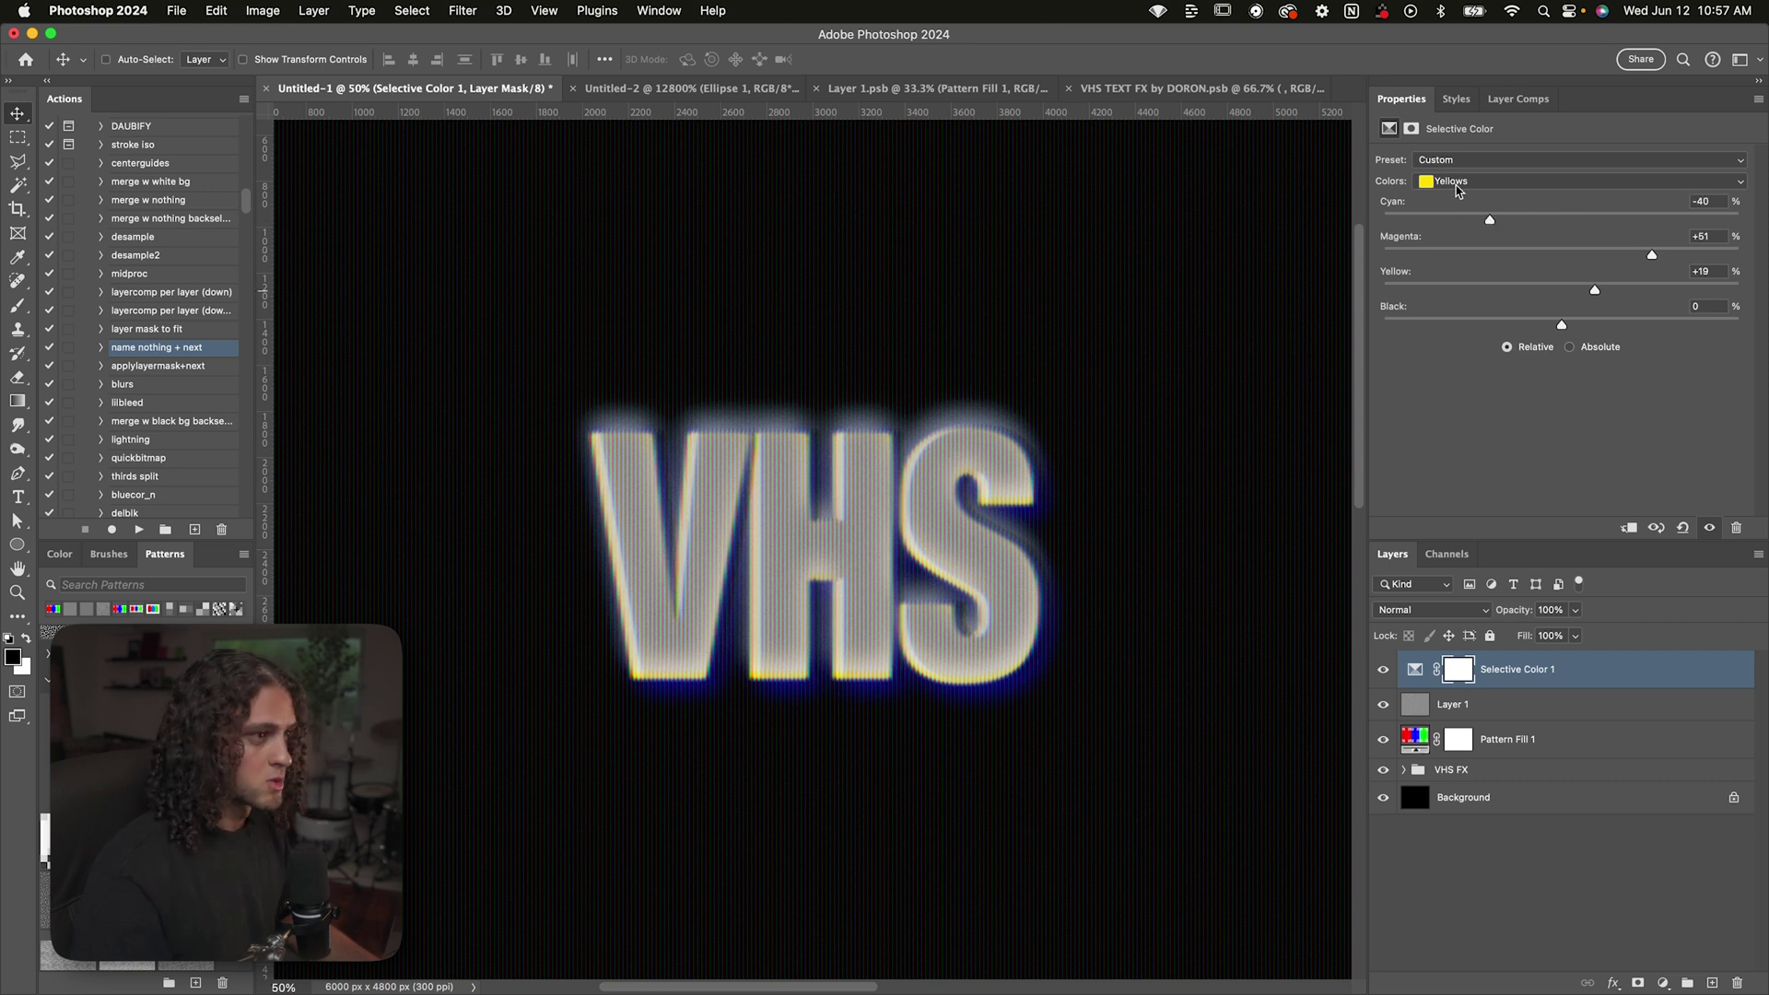
Set the Selective Color adjustment's Blues to Cyan +14, Magenta +11, Yellow +100 and Black -30
{"action": "left_click", "coordinate": [1520, 180]}
{"action": "left_click", "coordinate": [1516, 230]}
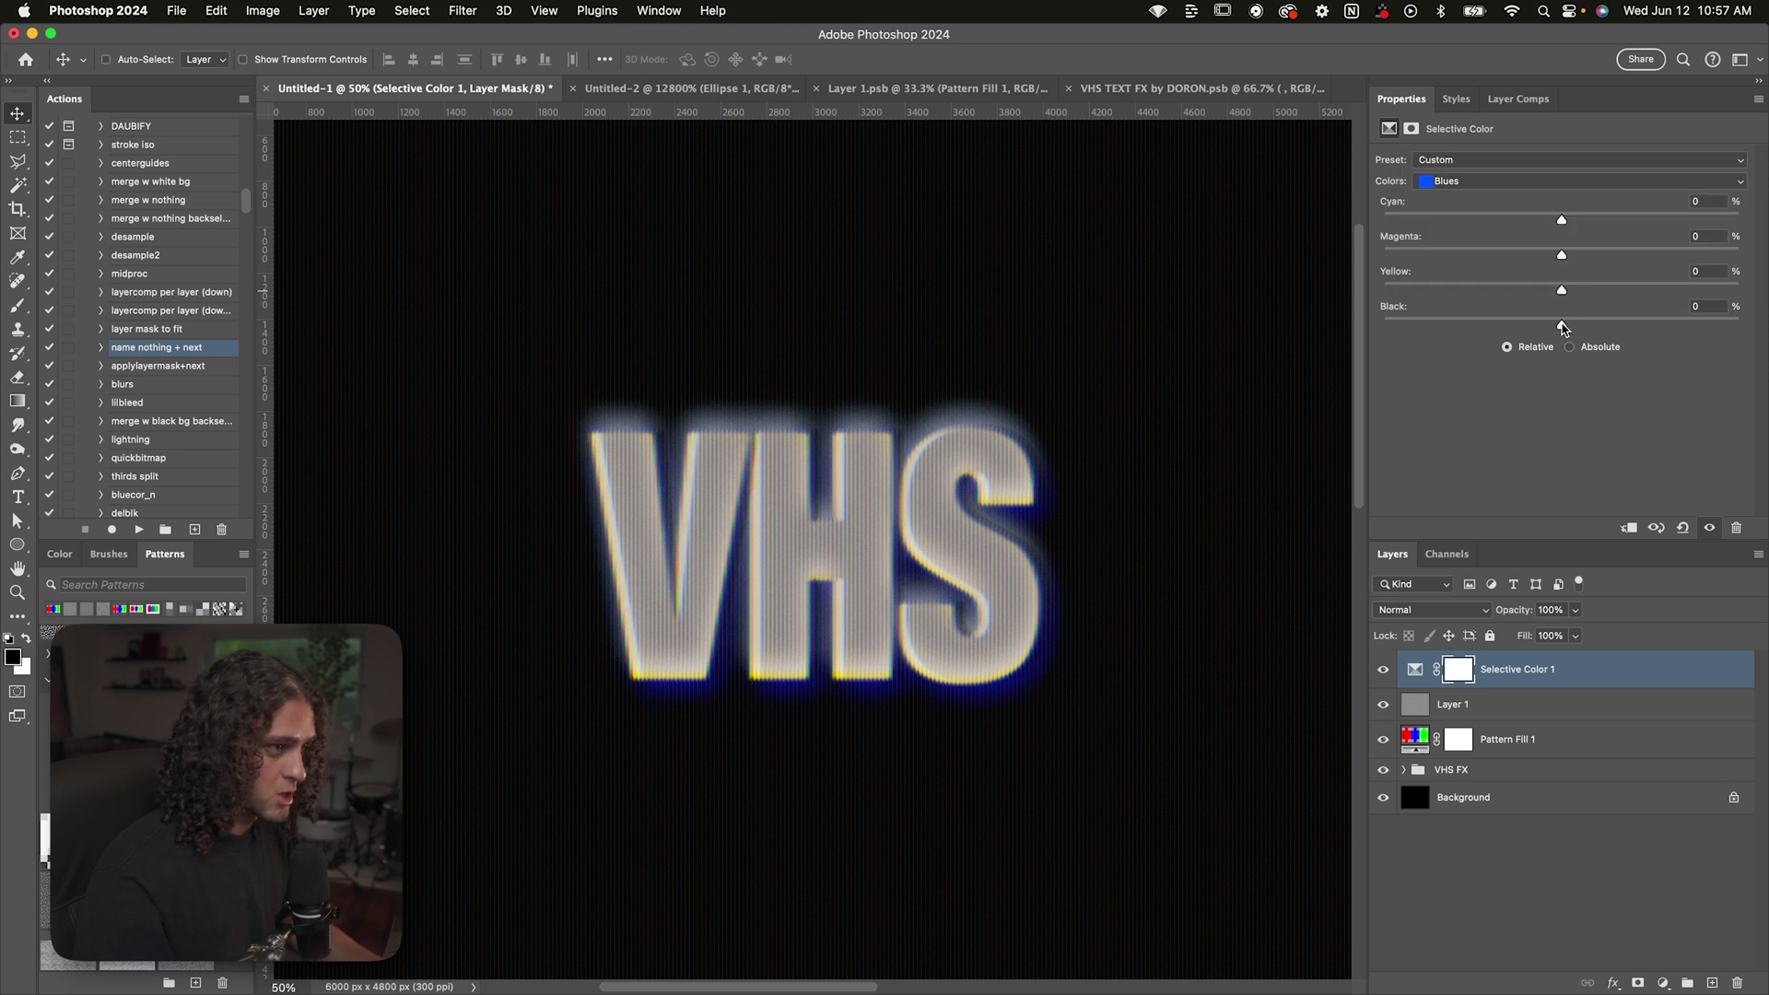
{"action": "left_click_drag", "start_coordinate": [1562, 323], "coordinate": [1497, 316]}
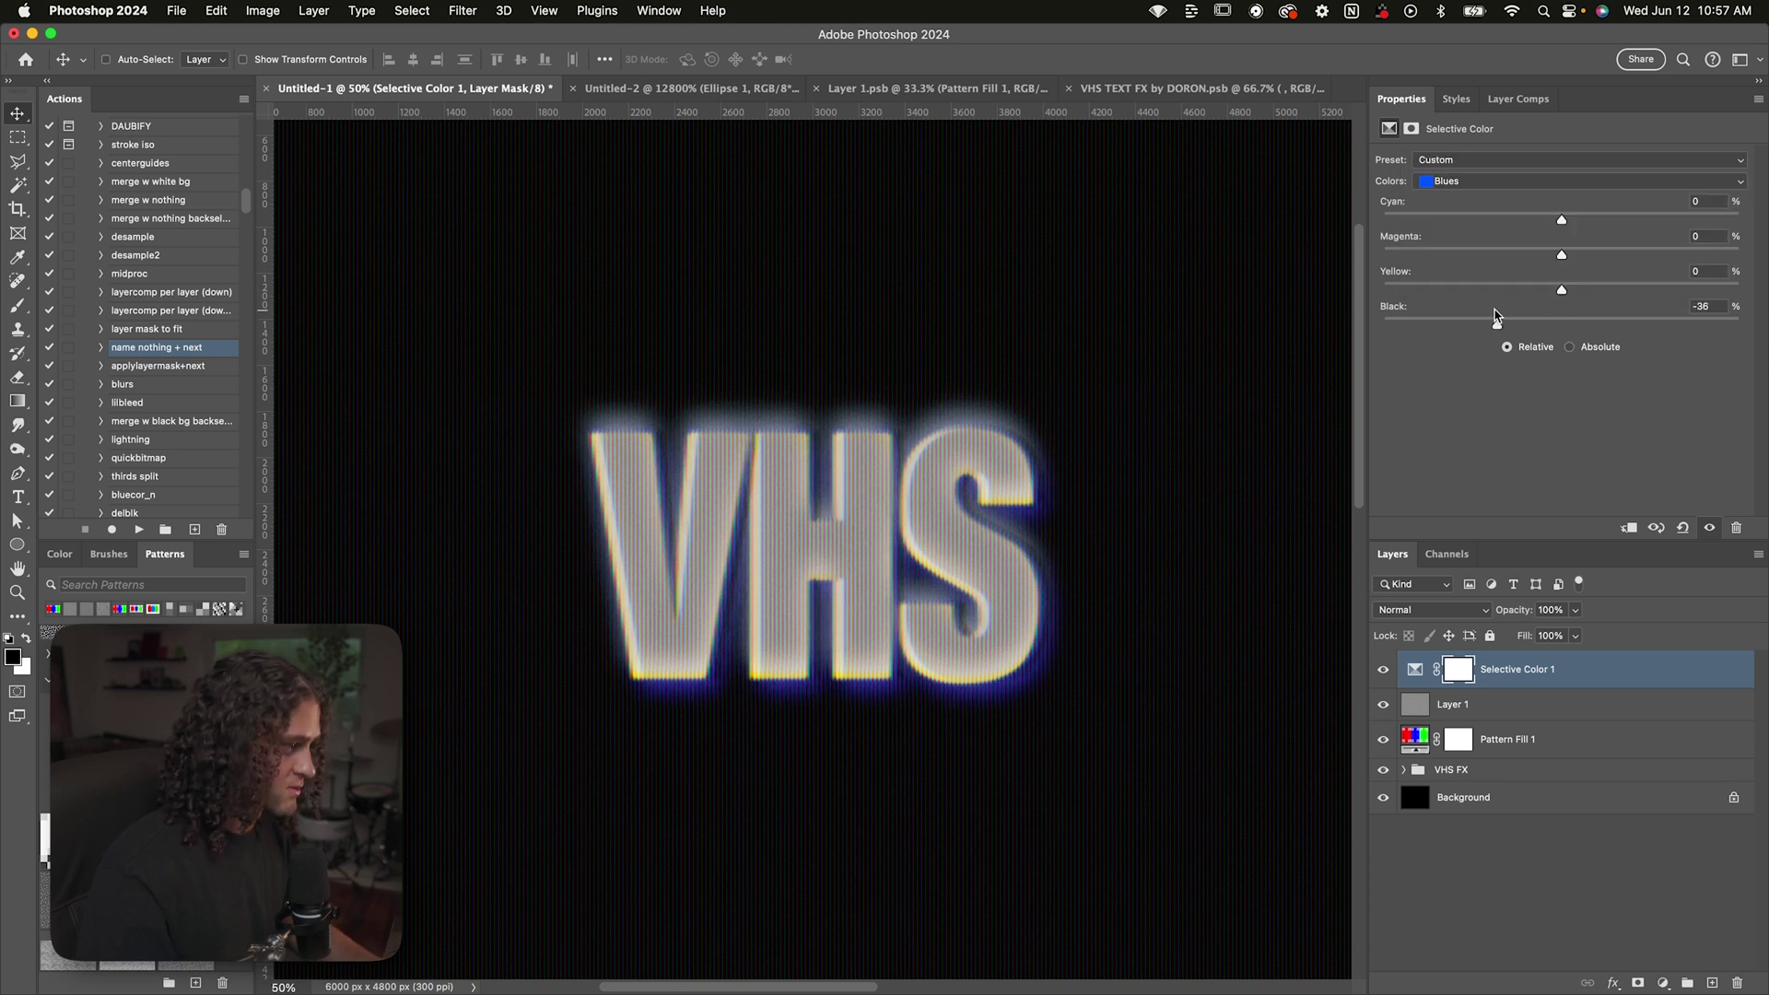
{"action": "left_click_drag", "start_coordinate": [1501, 325], "coordinate": [1443, 293]}
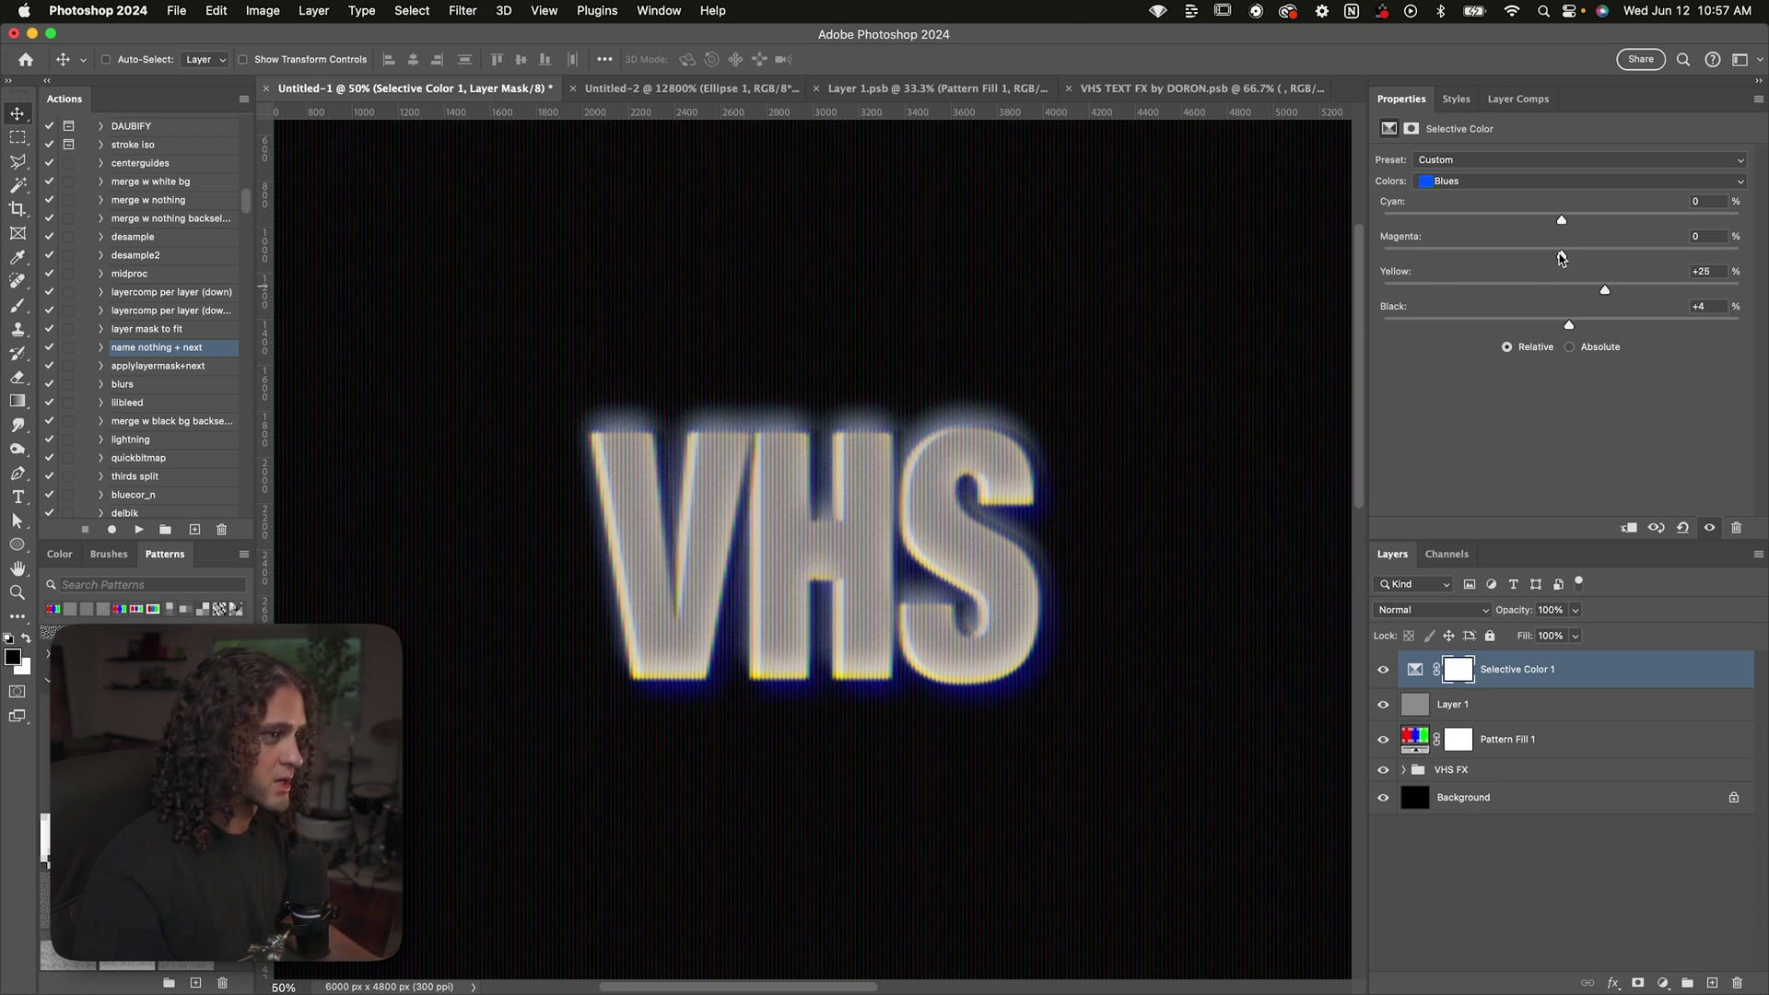
{"action": "left_click_drag", "start_coordinate": [1562, 256], "coordinate": [1604, 222]}
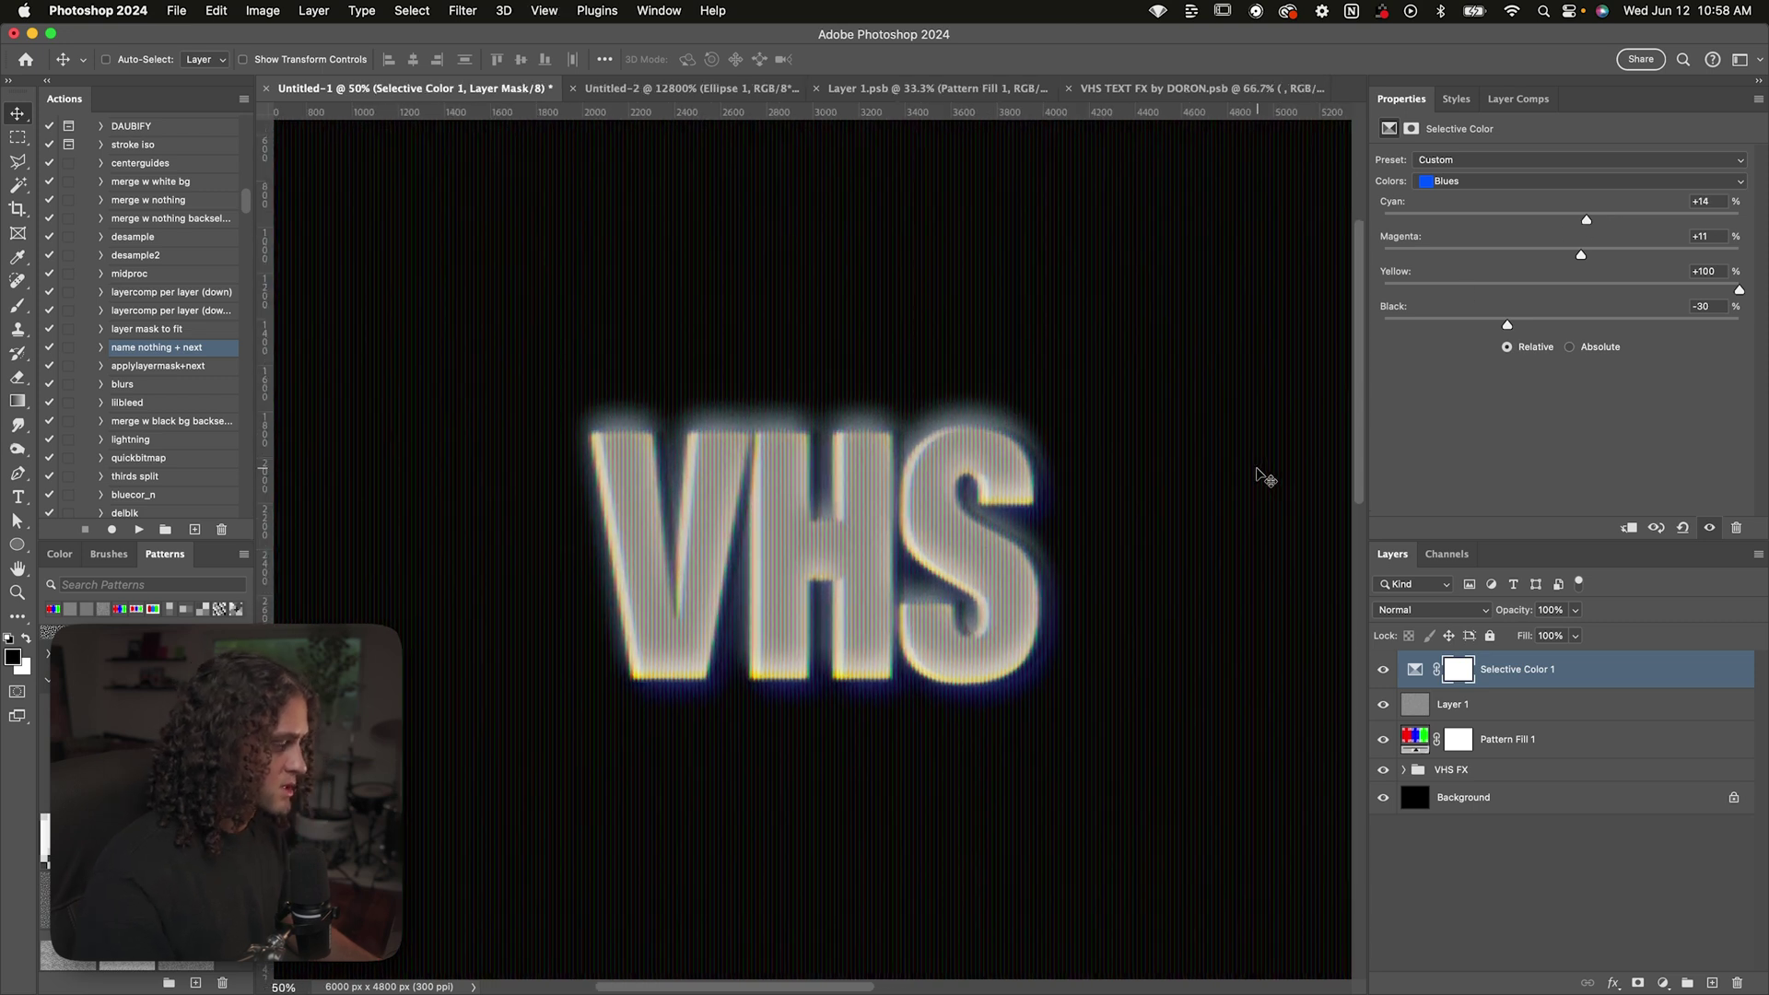
Compare the text with the Selective Color adjustment hidden and shown, checking it at a closer magnification
{"action": "left_click", "coordinate": [1380, 671]}
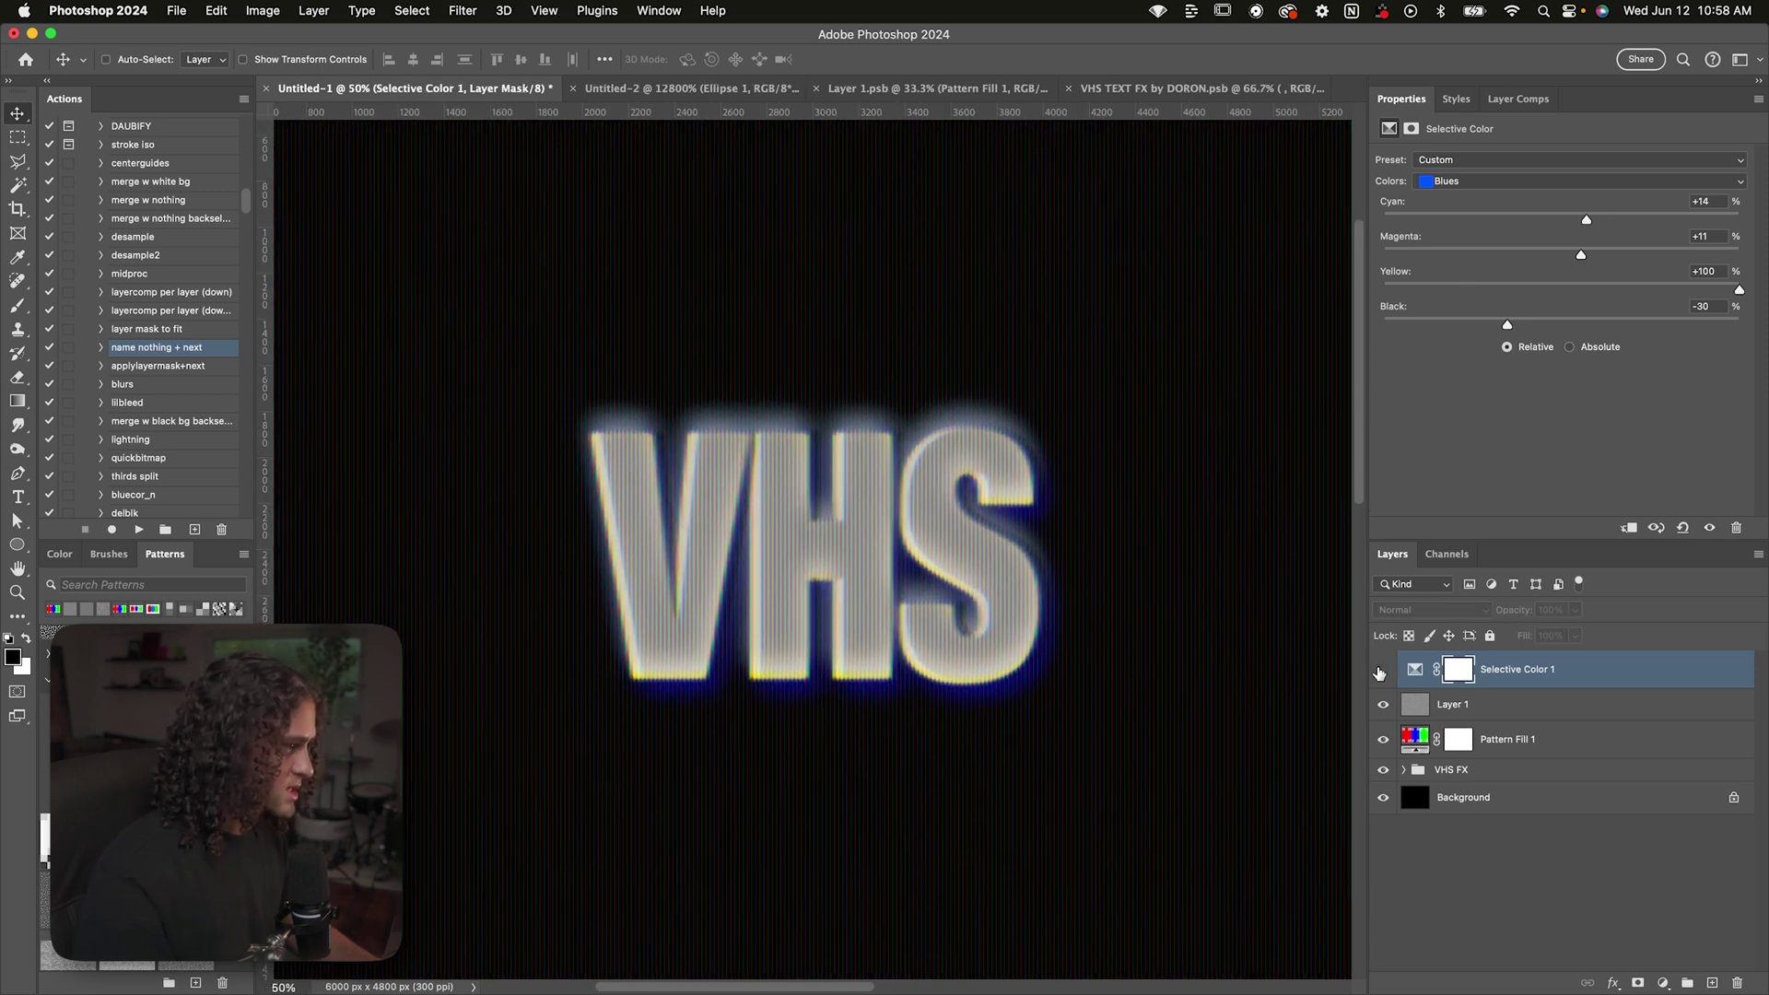
{"action": "key", "text": "super+equal"}
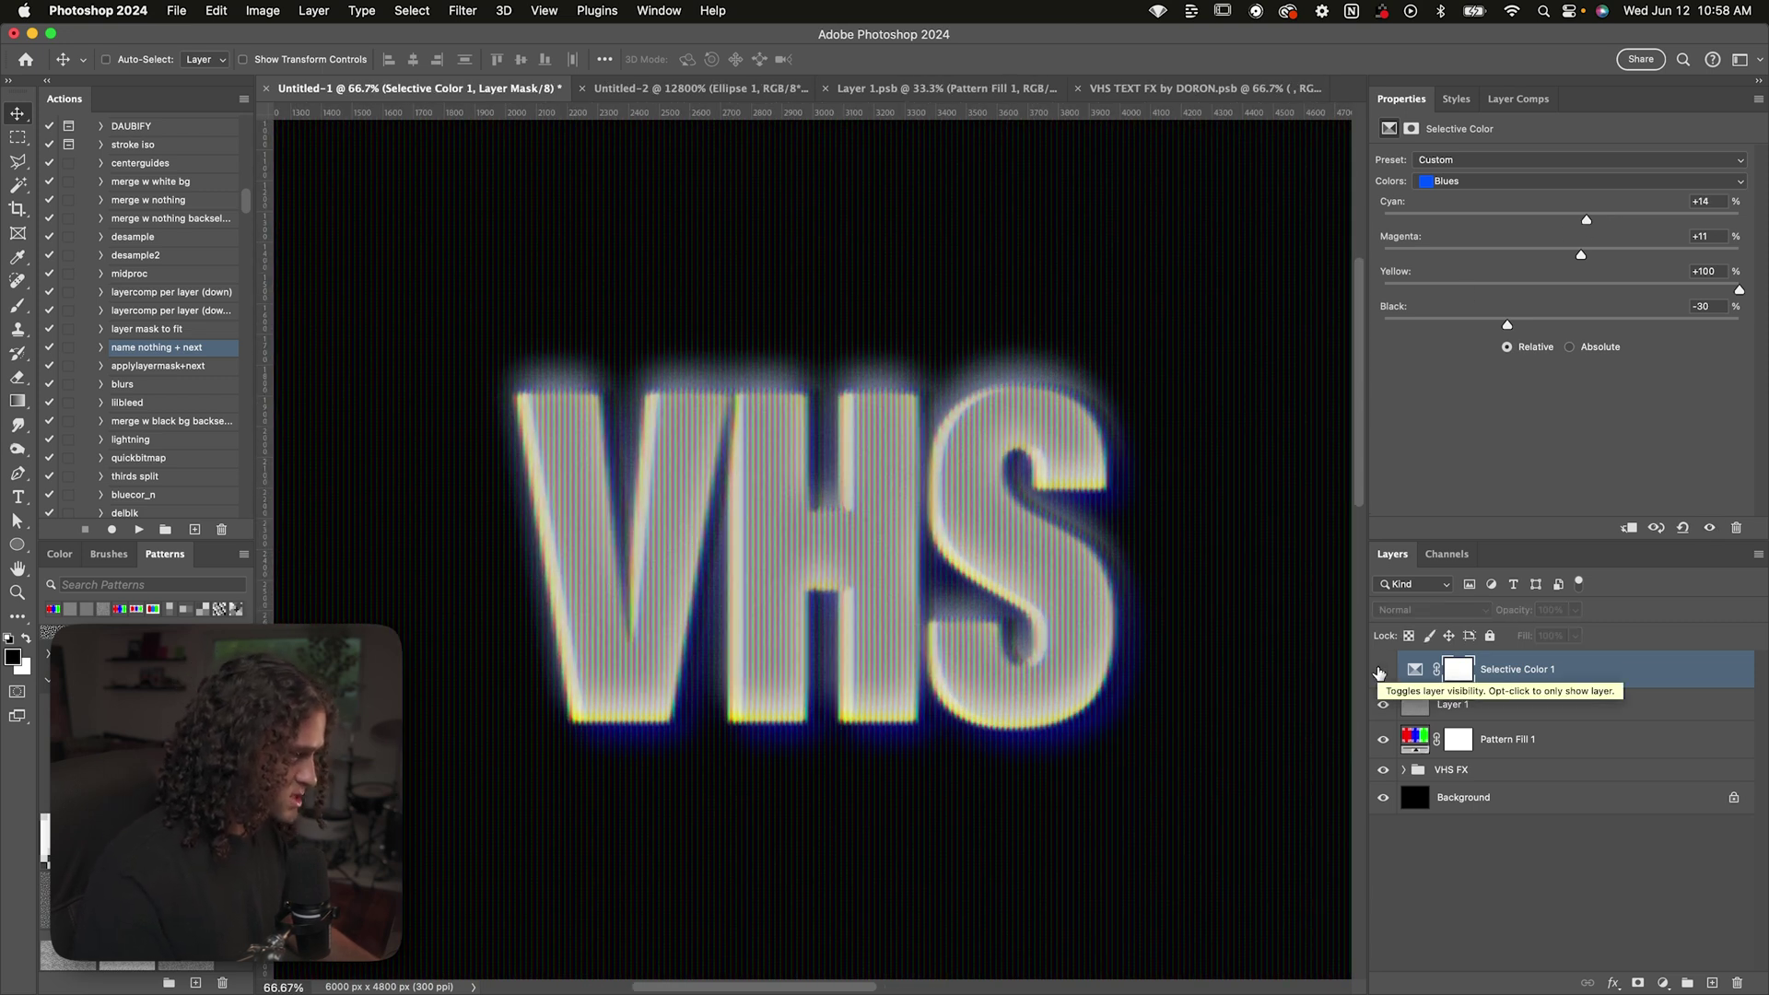
{"action": "left_click", "coordinate": [1380, 671]}
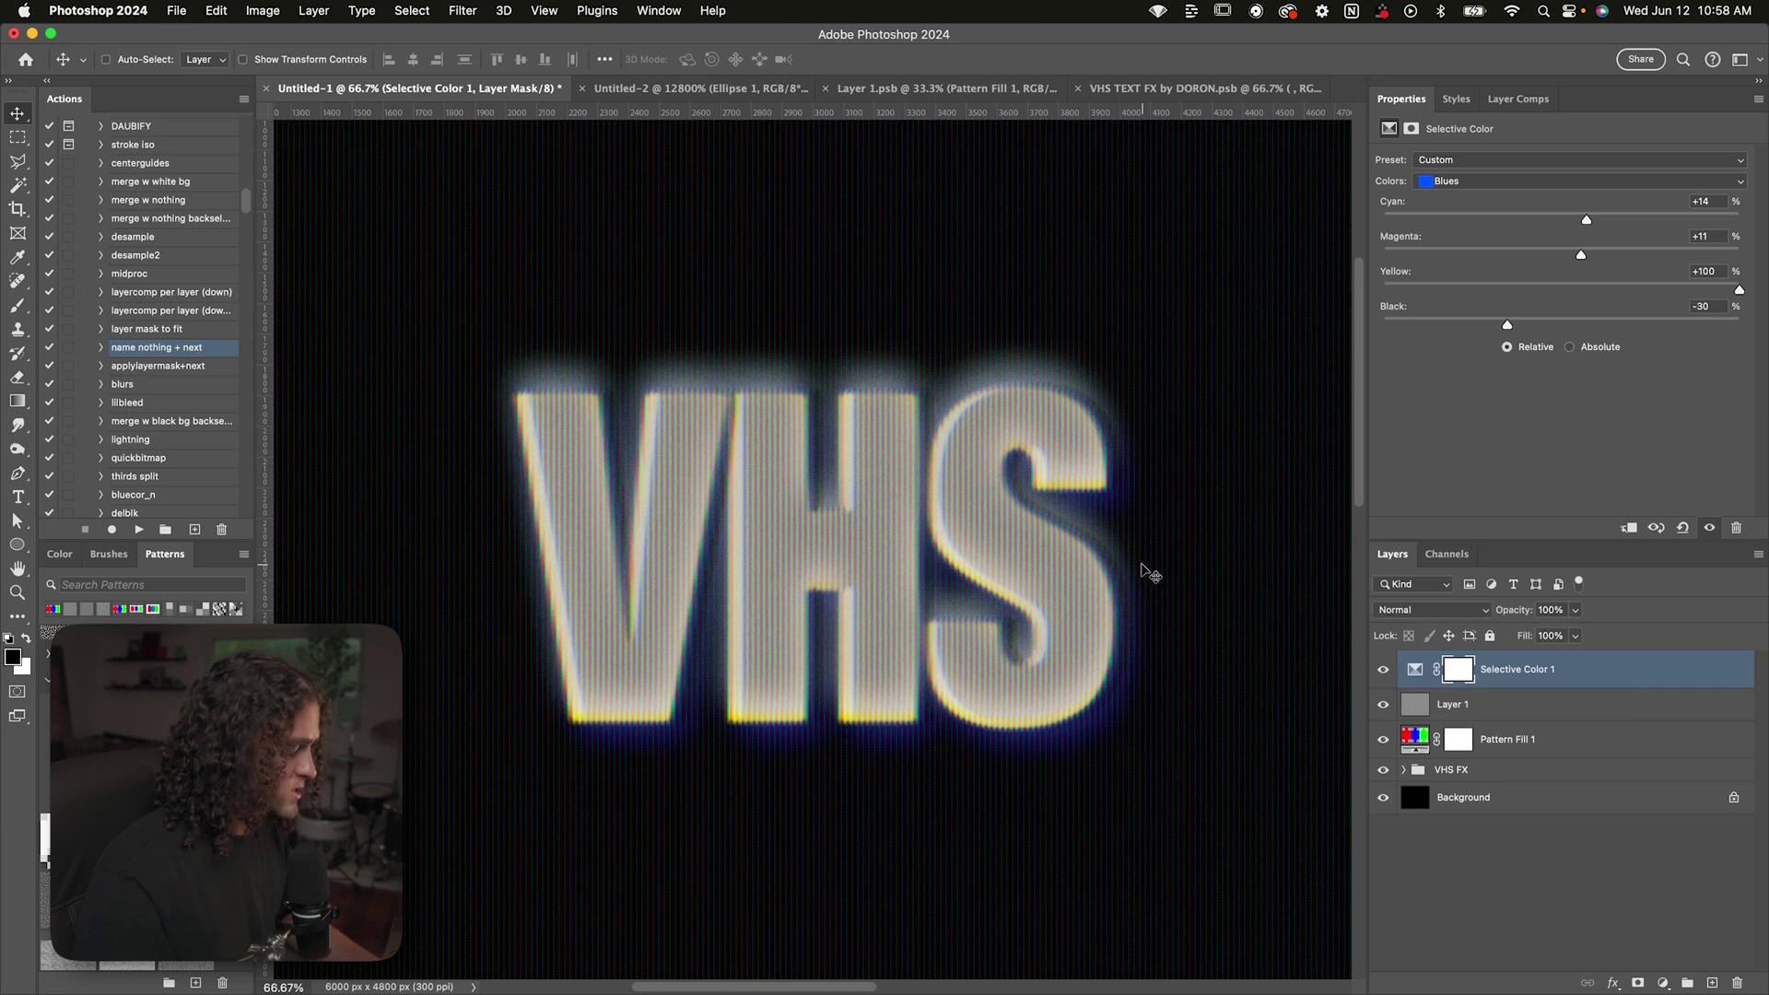
{"action": "key", "text": "super+minus"}
{"action": "key", "text": "super+minus"}
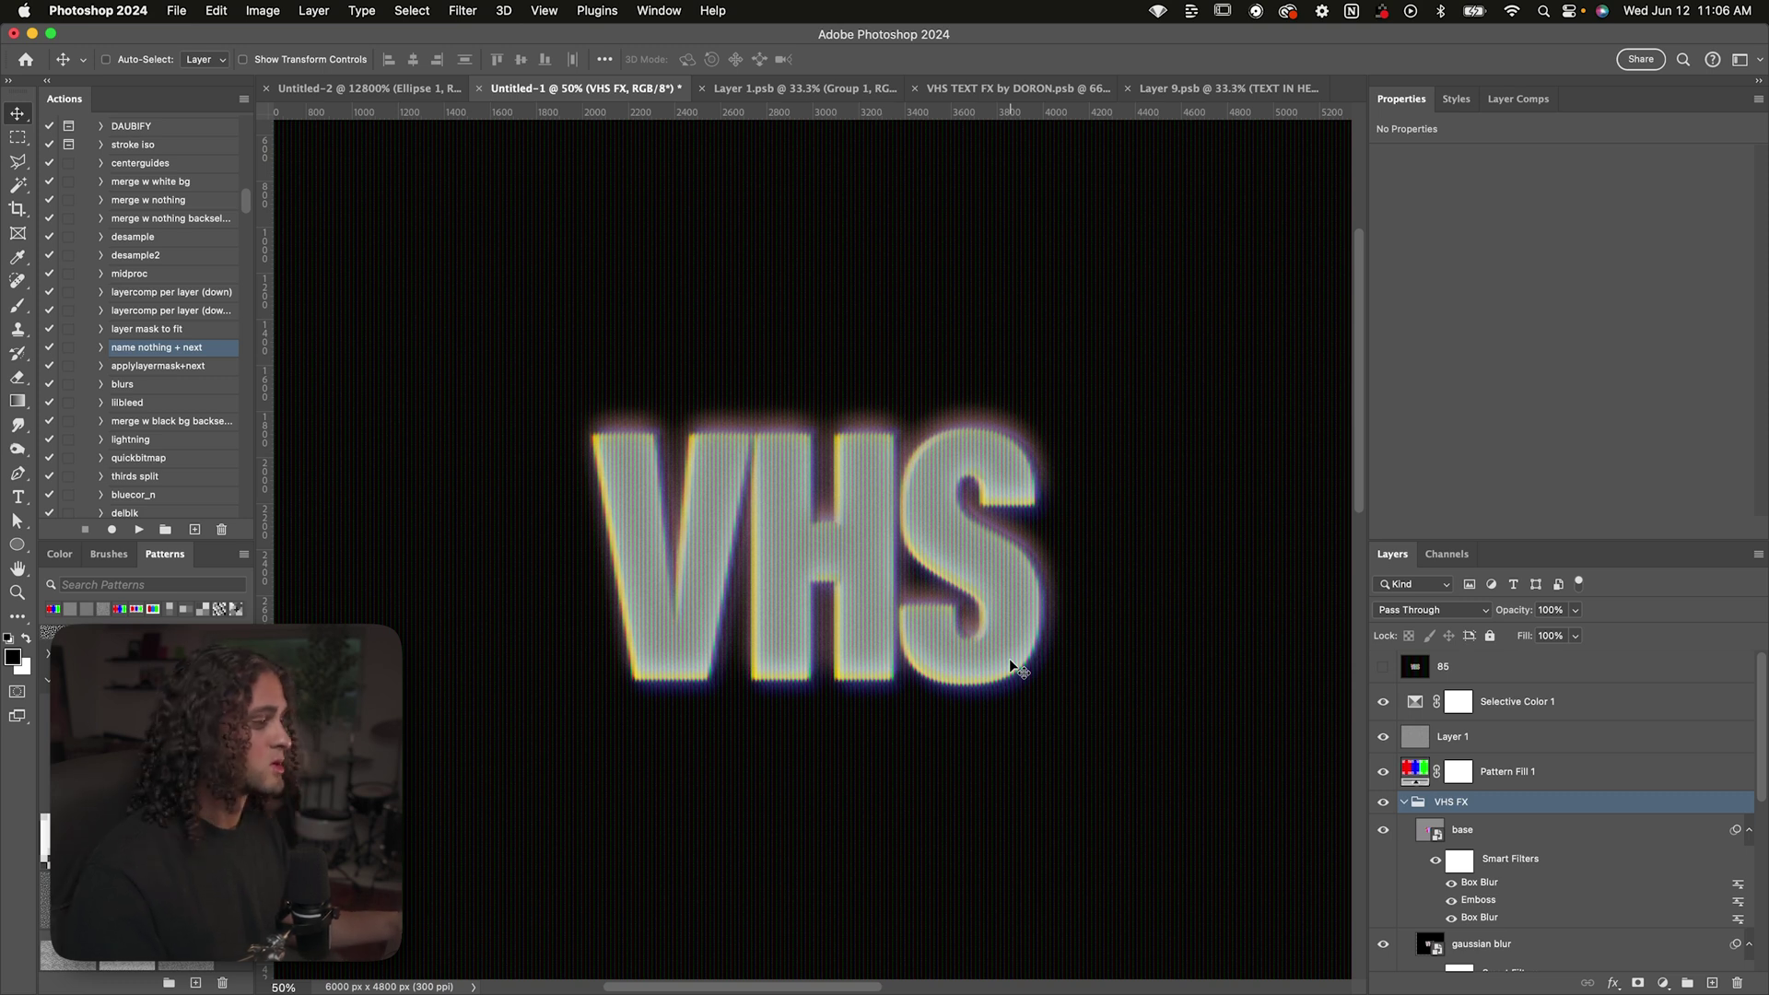
Review the layers in the VHS FX group, toggling the upper gaussian blur layer off and on to examine its effect
{"action": "scroll", "coordinate": [1528, 832], "scroll_direction": "down", "scroll_amount": 2}
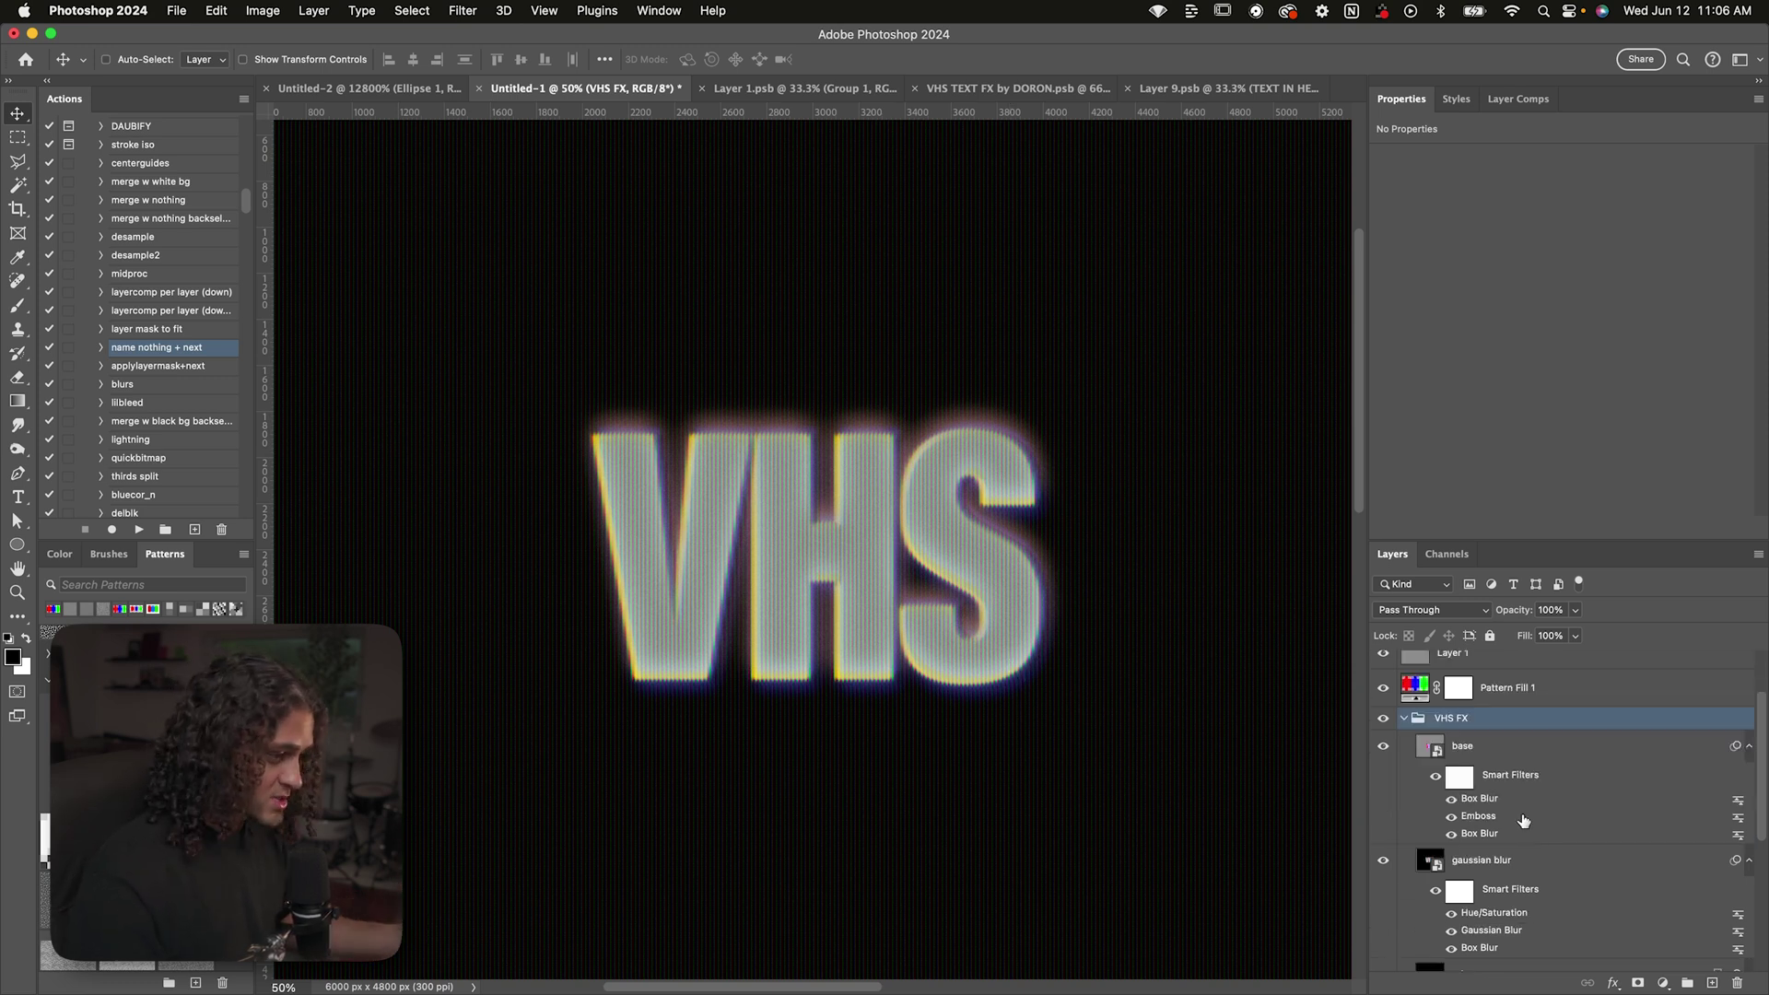
{"action": "scroll", "coordinate": [1525, 834], "scroll_direction": "down", "scroll_amount": 3}
{"action": "left_click", "coordinate": [1410, 745]}
{"action": "left_click", "coordinate": [1383, 742]}
{"action": "left_click", "coordinate": [1383, 741]}
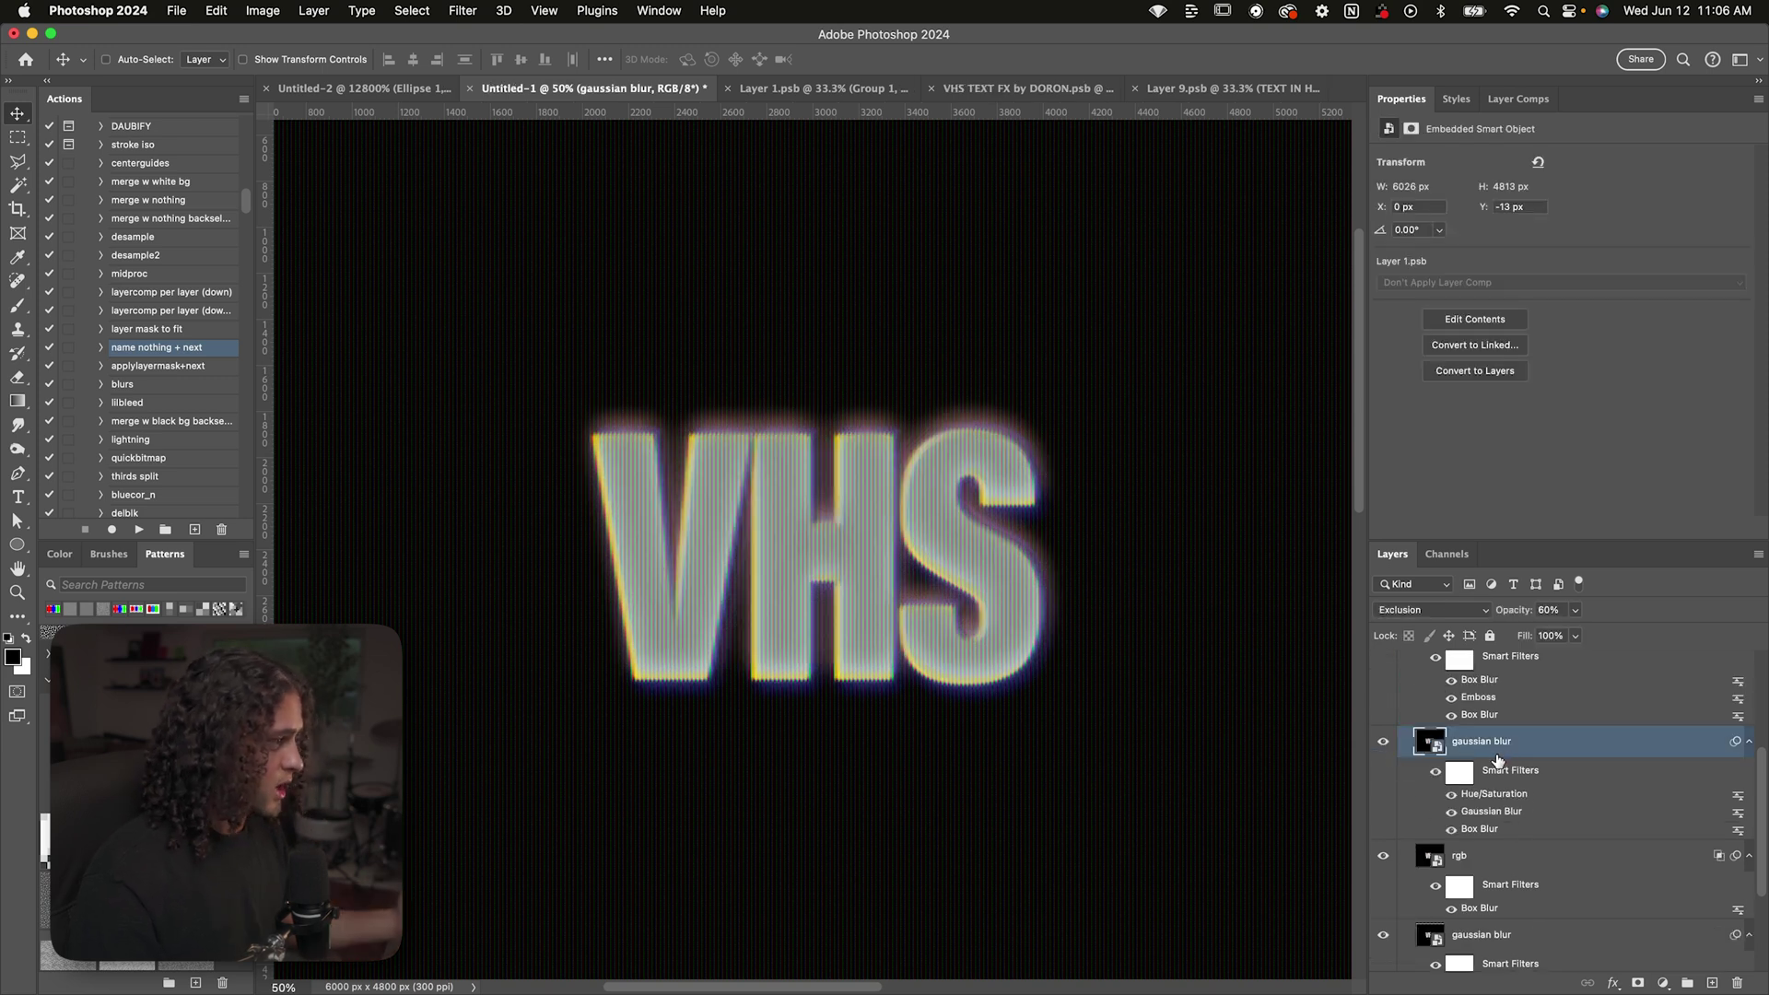
{"action": "scroll", "coordinate": [1419, 758], "scroll_direction": "up", "scroll_amount": 4}
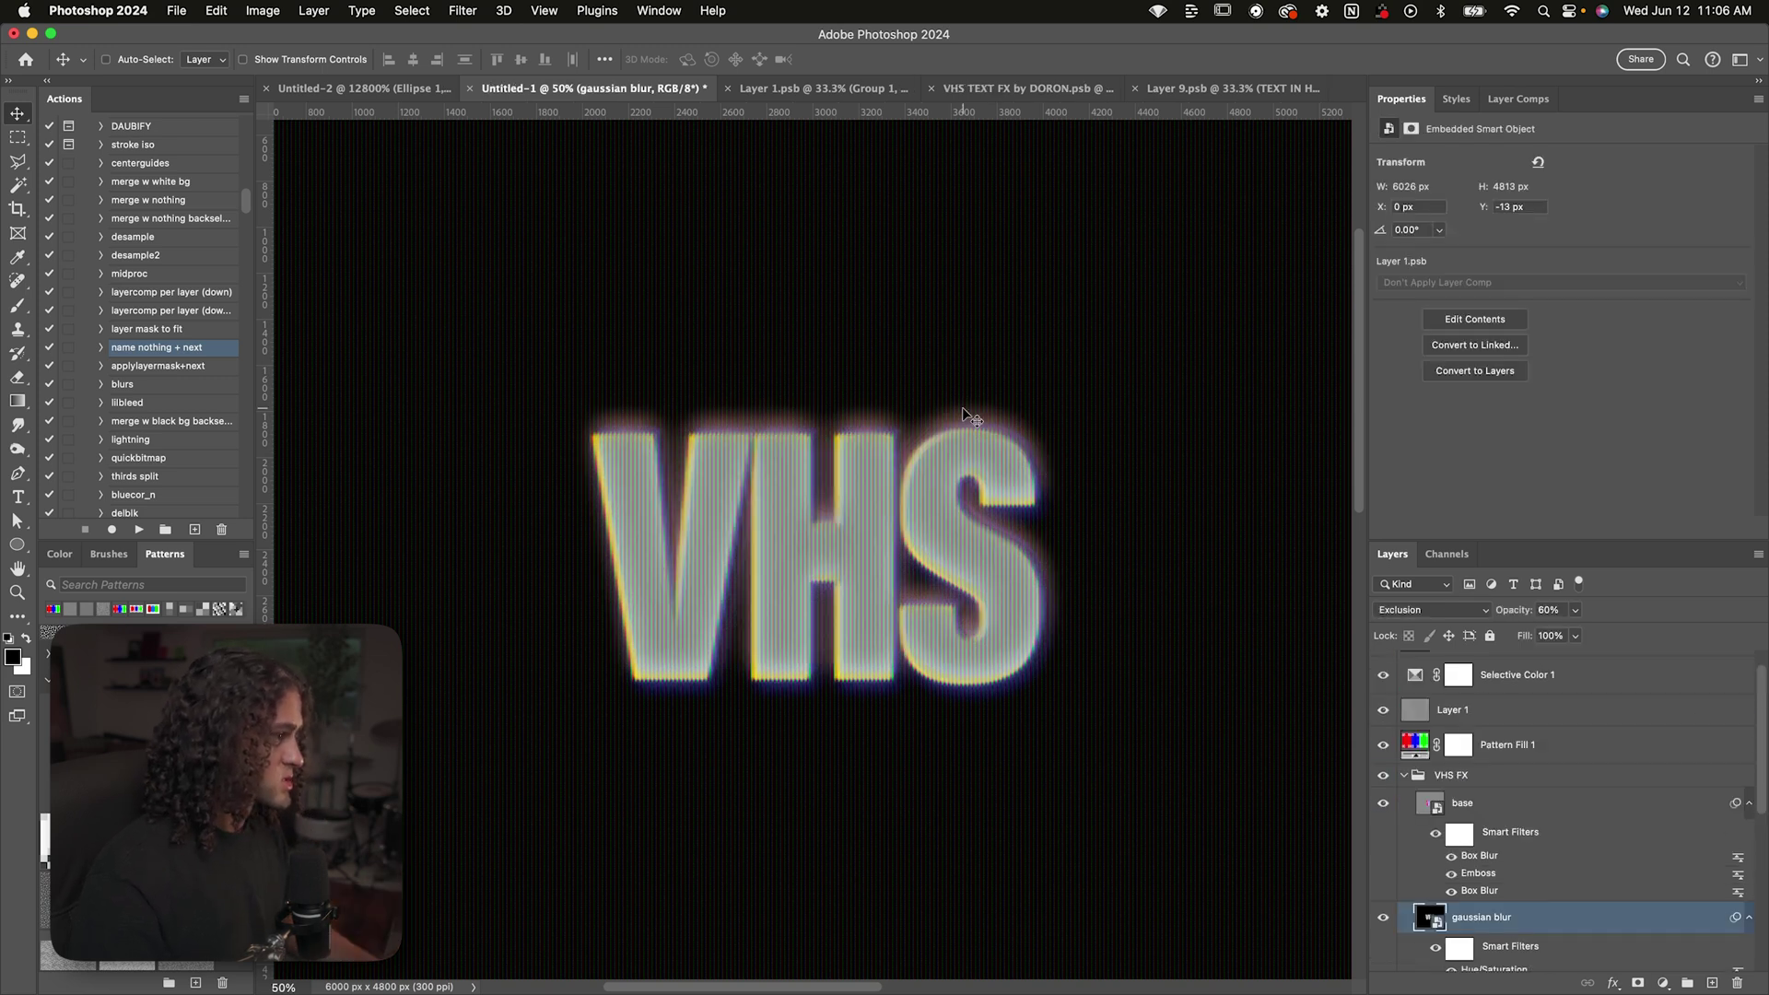
In Layer 1.psb, change the Color Overlay on Group 1 to mid gray 7d7d7d
{"action": "left_click", "coordinate": [832, 89]}
{"action": "key", "text": "super+equal"}
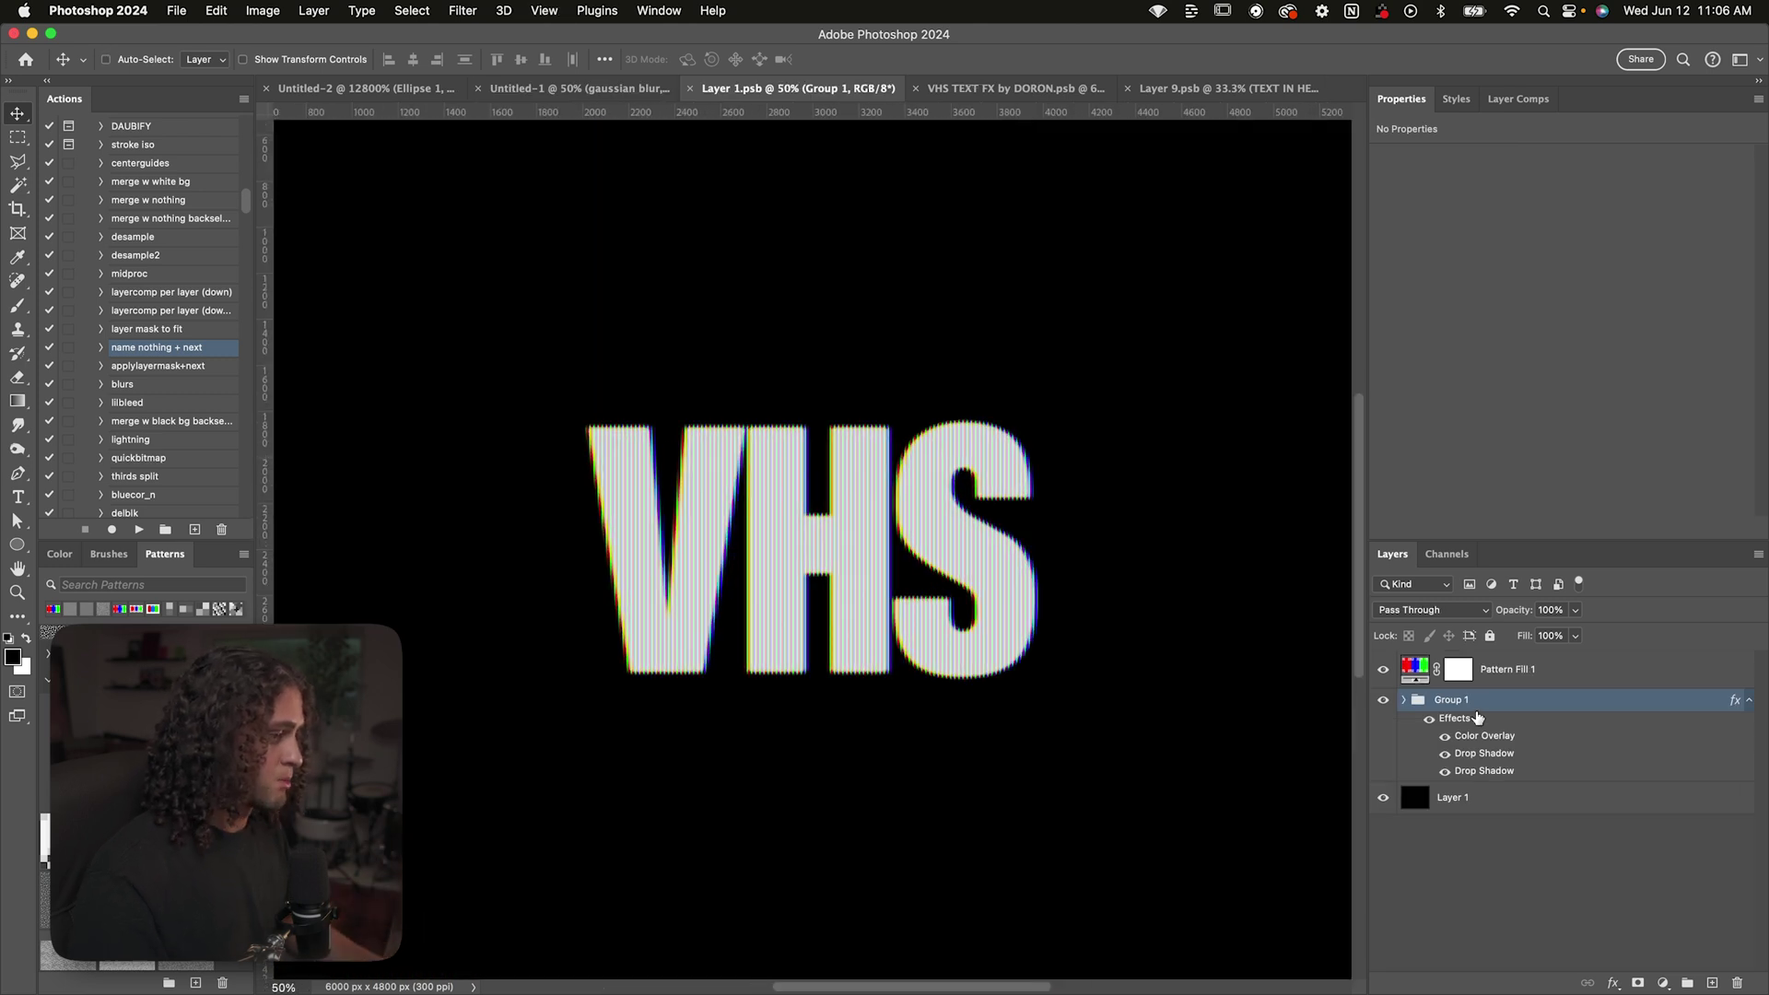
{"action": "double_click", "coordinate": [1475, 738]}
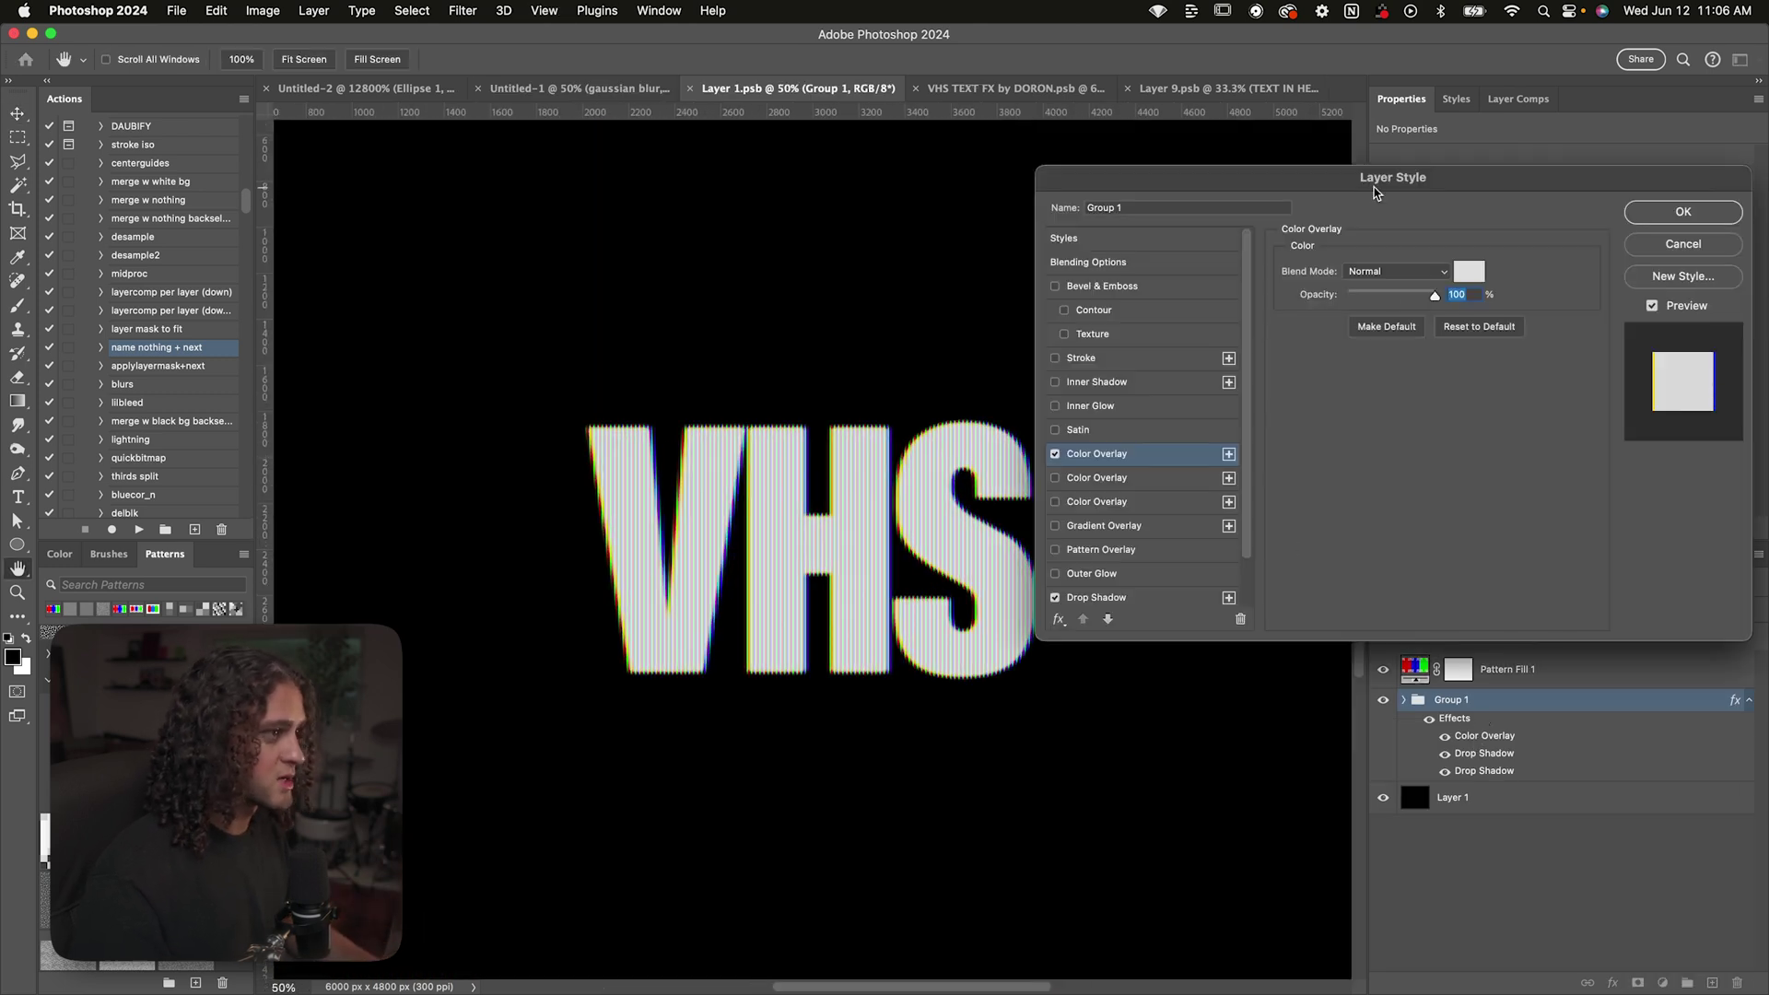
{"action": "left_click_drag", "start_coordinate": [1375, 191], "coordinate": [1292, 192]}
{"action": "left_click", "coordinate": [1387, 271]}
{"action": "left_click_drag", "start_coordinate": [1168, 311], "coordinate": [974, 322]}
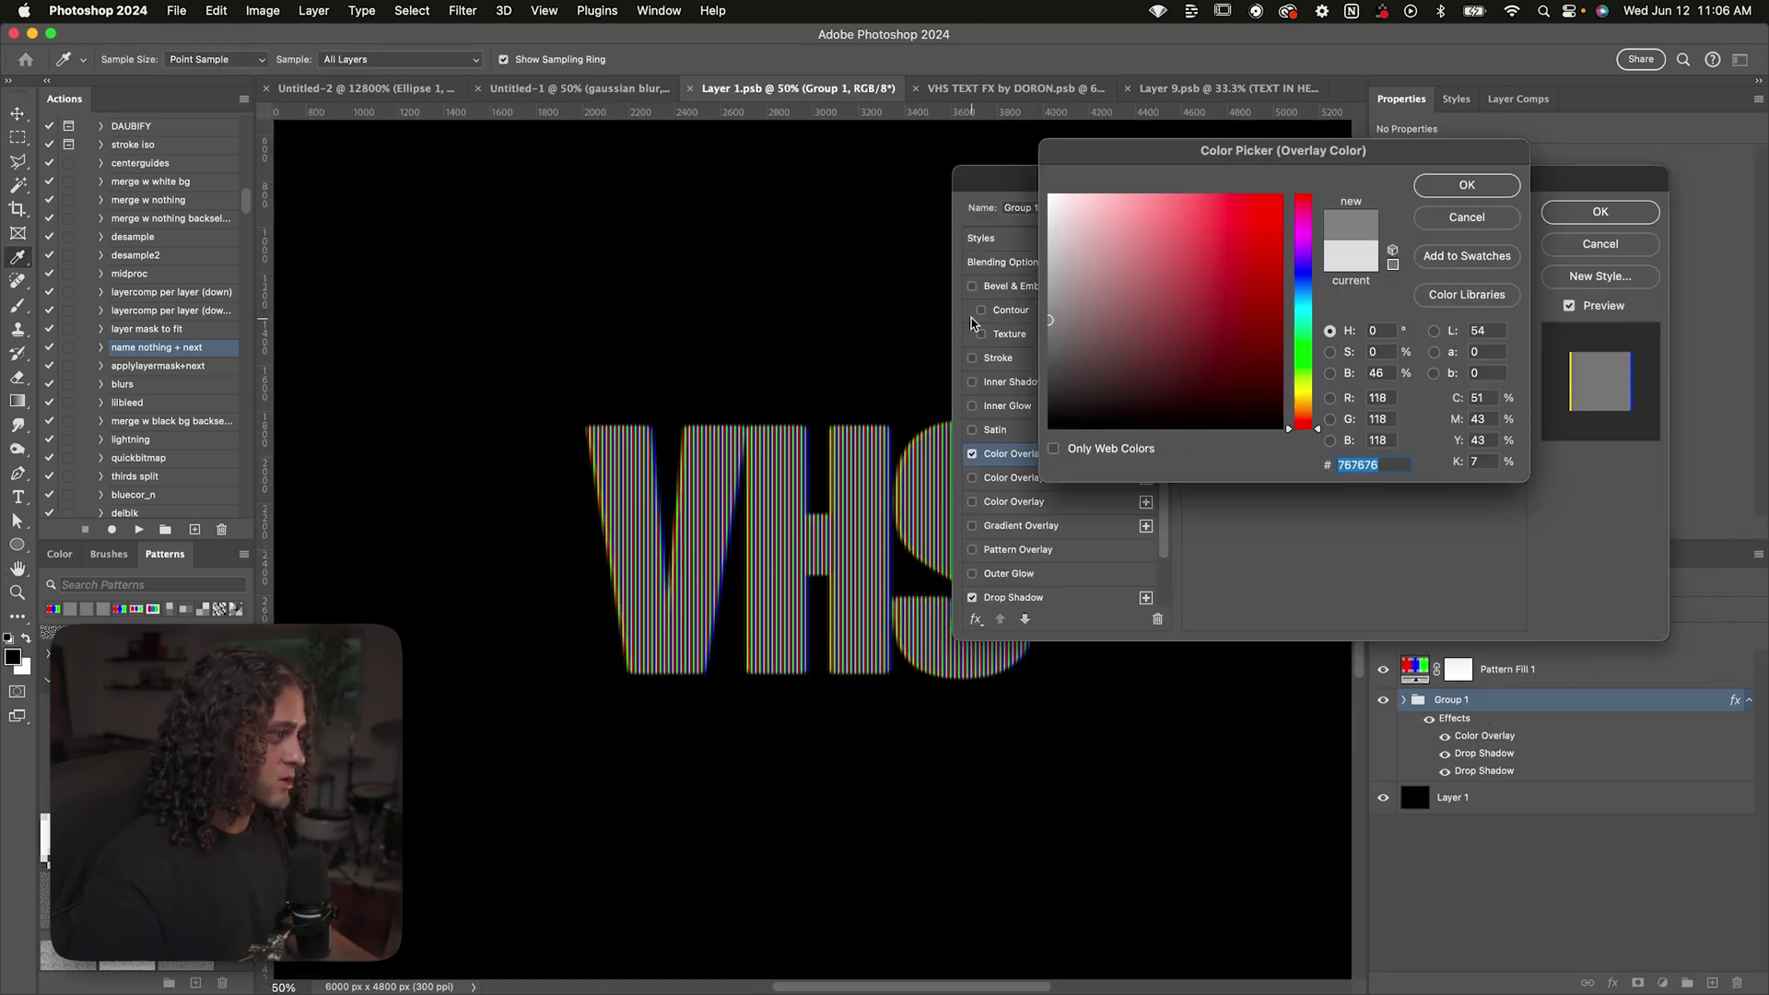
{"action": "left_click_drag", "start_coordinate": [1083, 314], "coordinate": [1002, 315]}
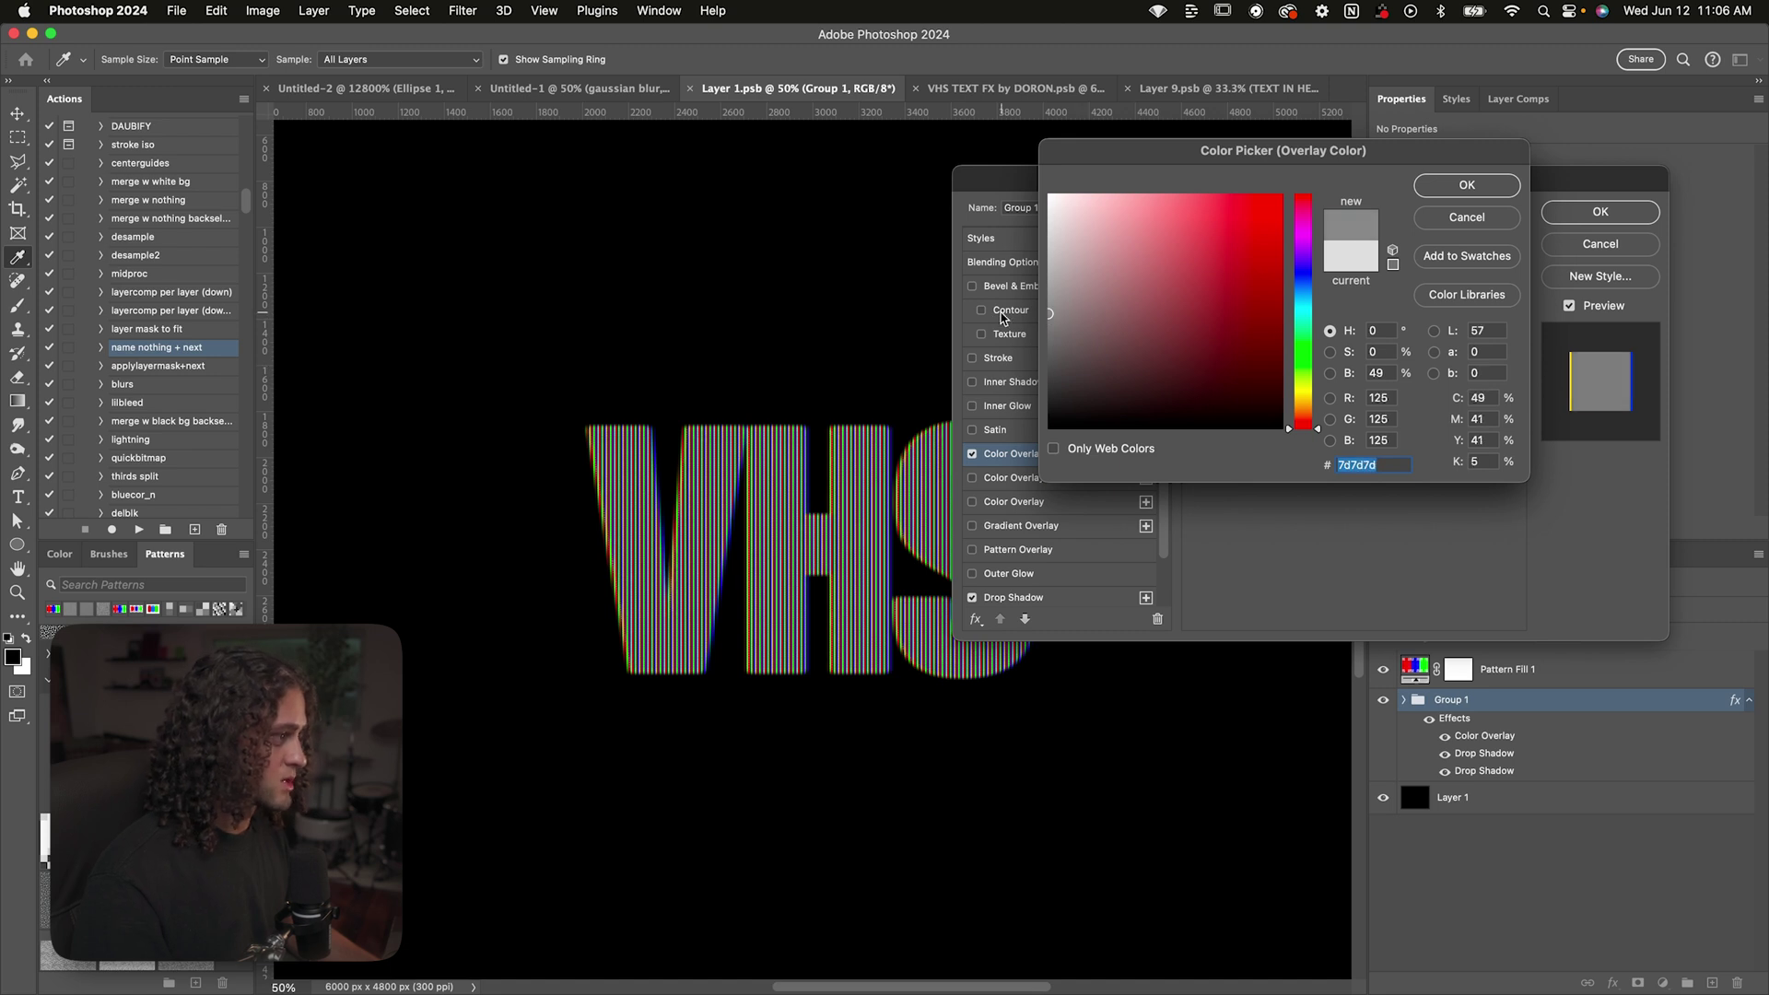
{"action": "left_click", "coordinate": [1447, 185]}
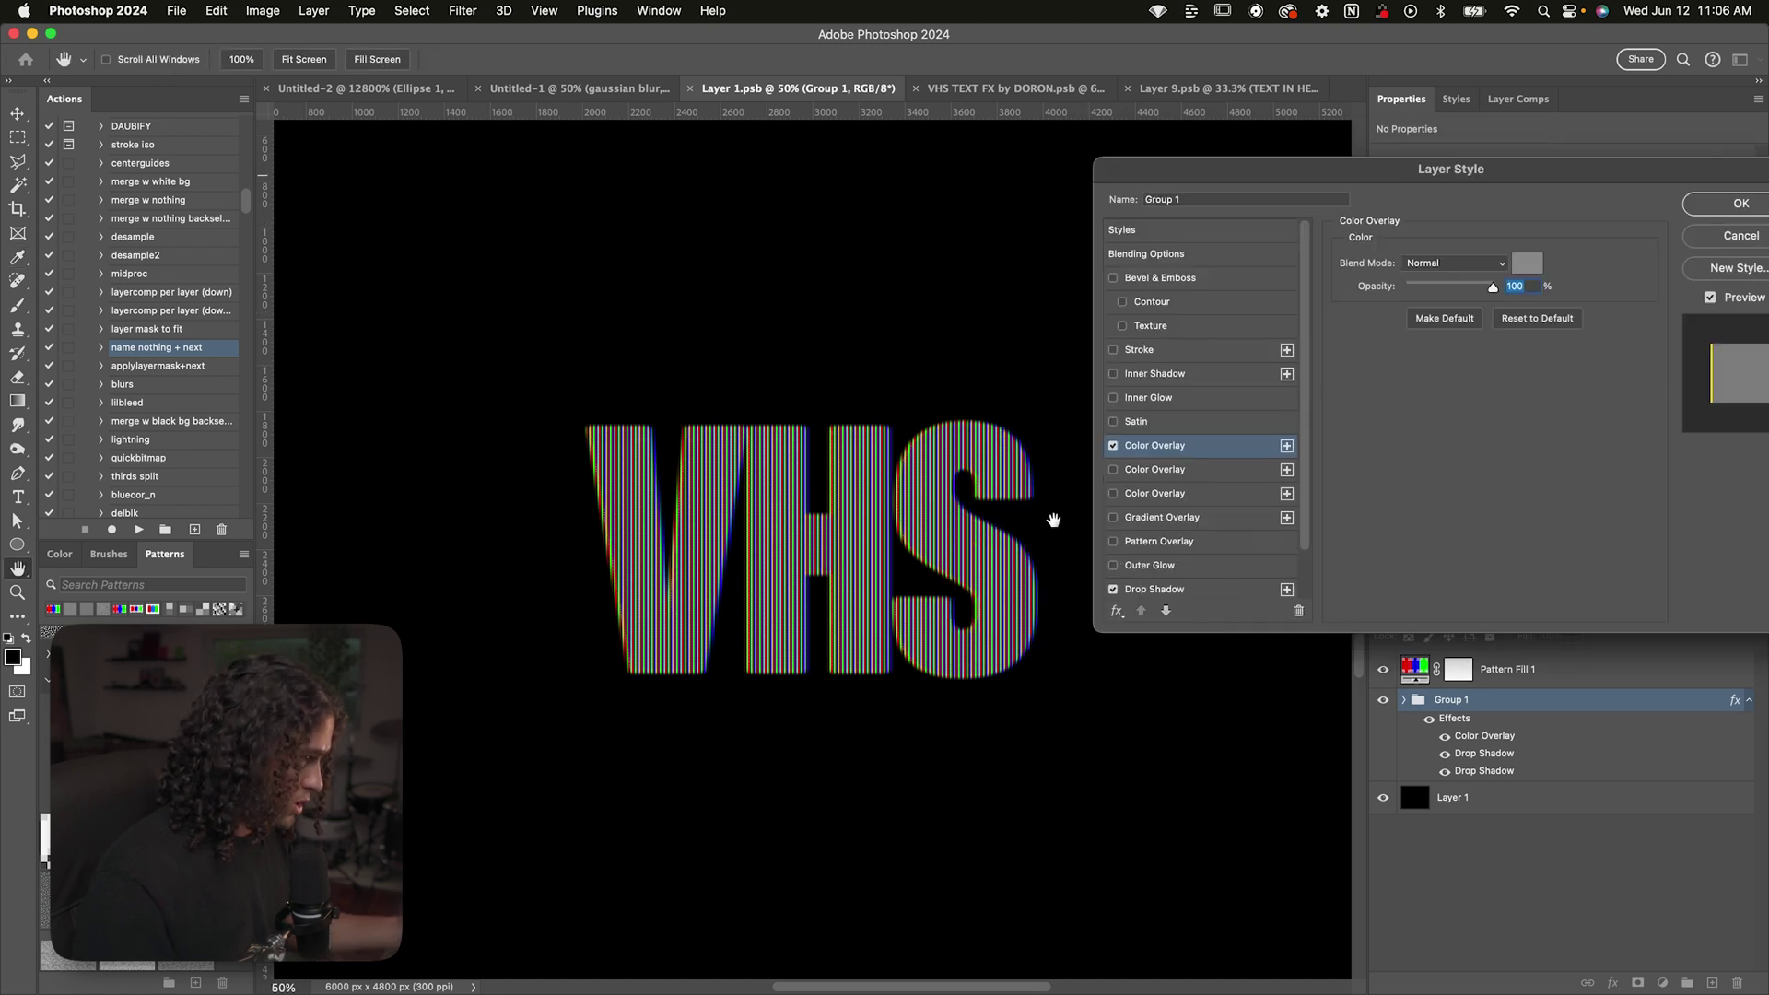
{"action": "left_click_drag", "start_coordinate": [1272, 167], "coordinate": [897, 173]}
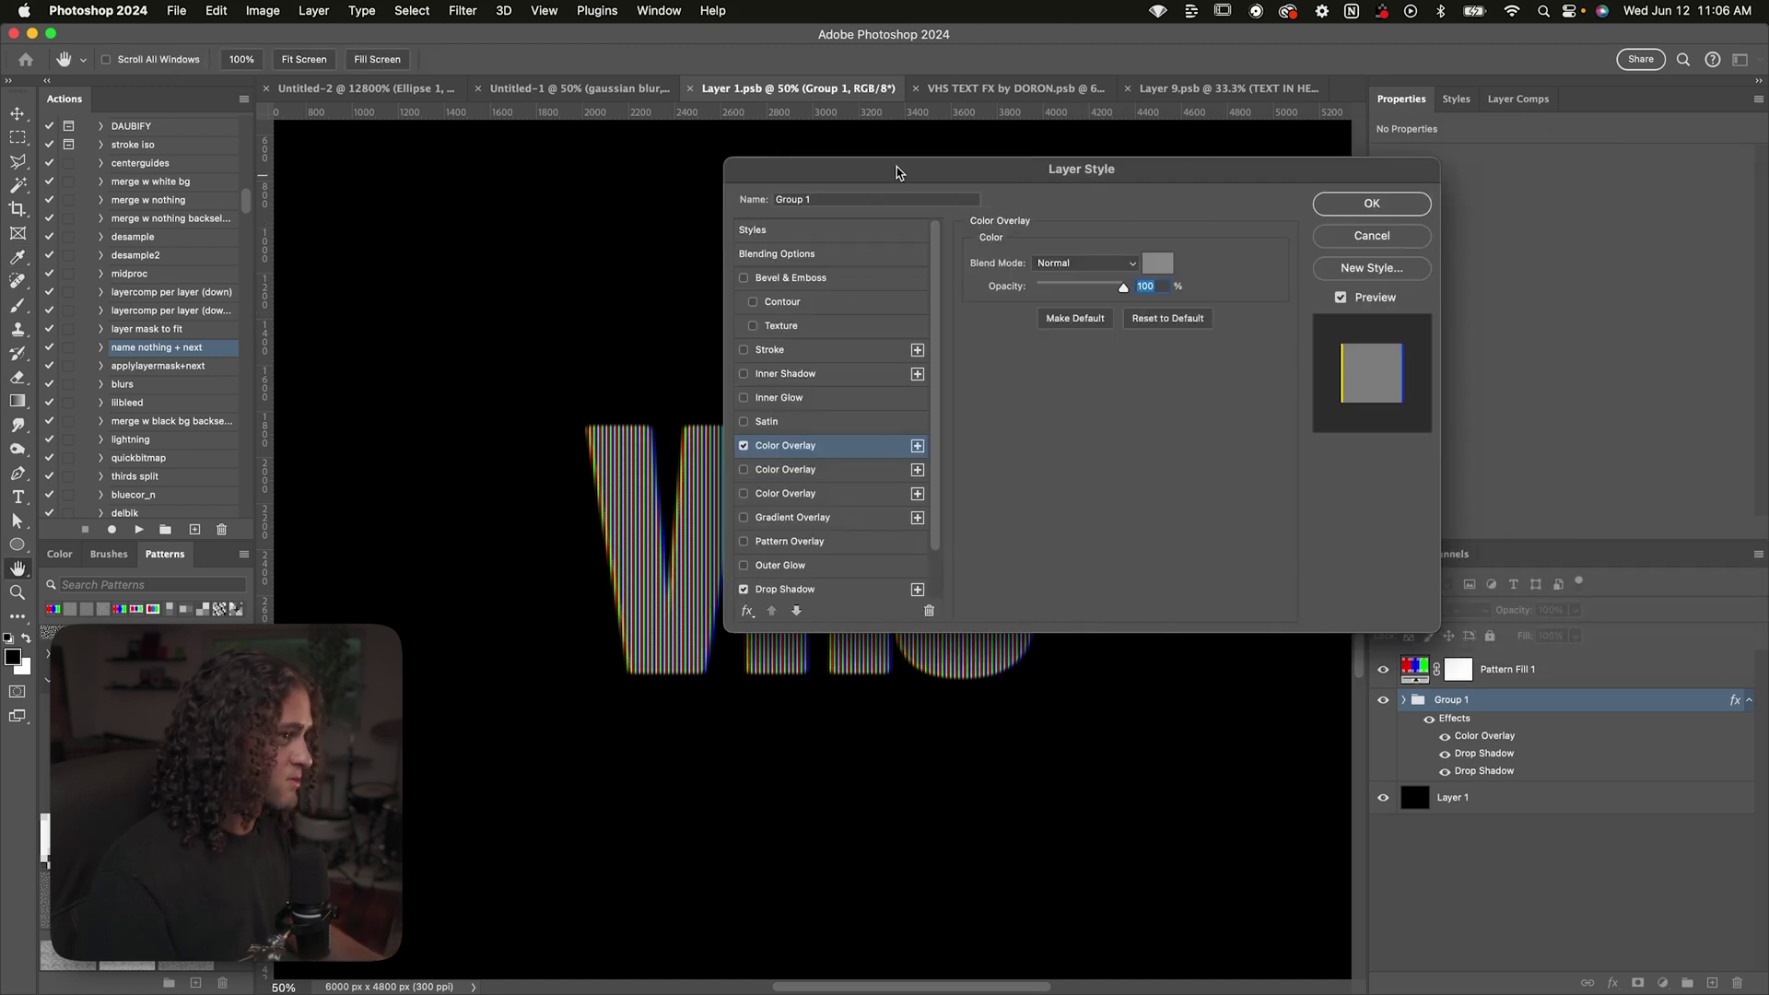
{"action": "left_click", "coordinate": [1350, 204]}
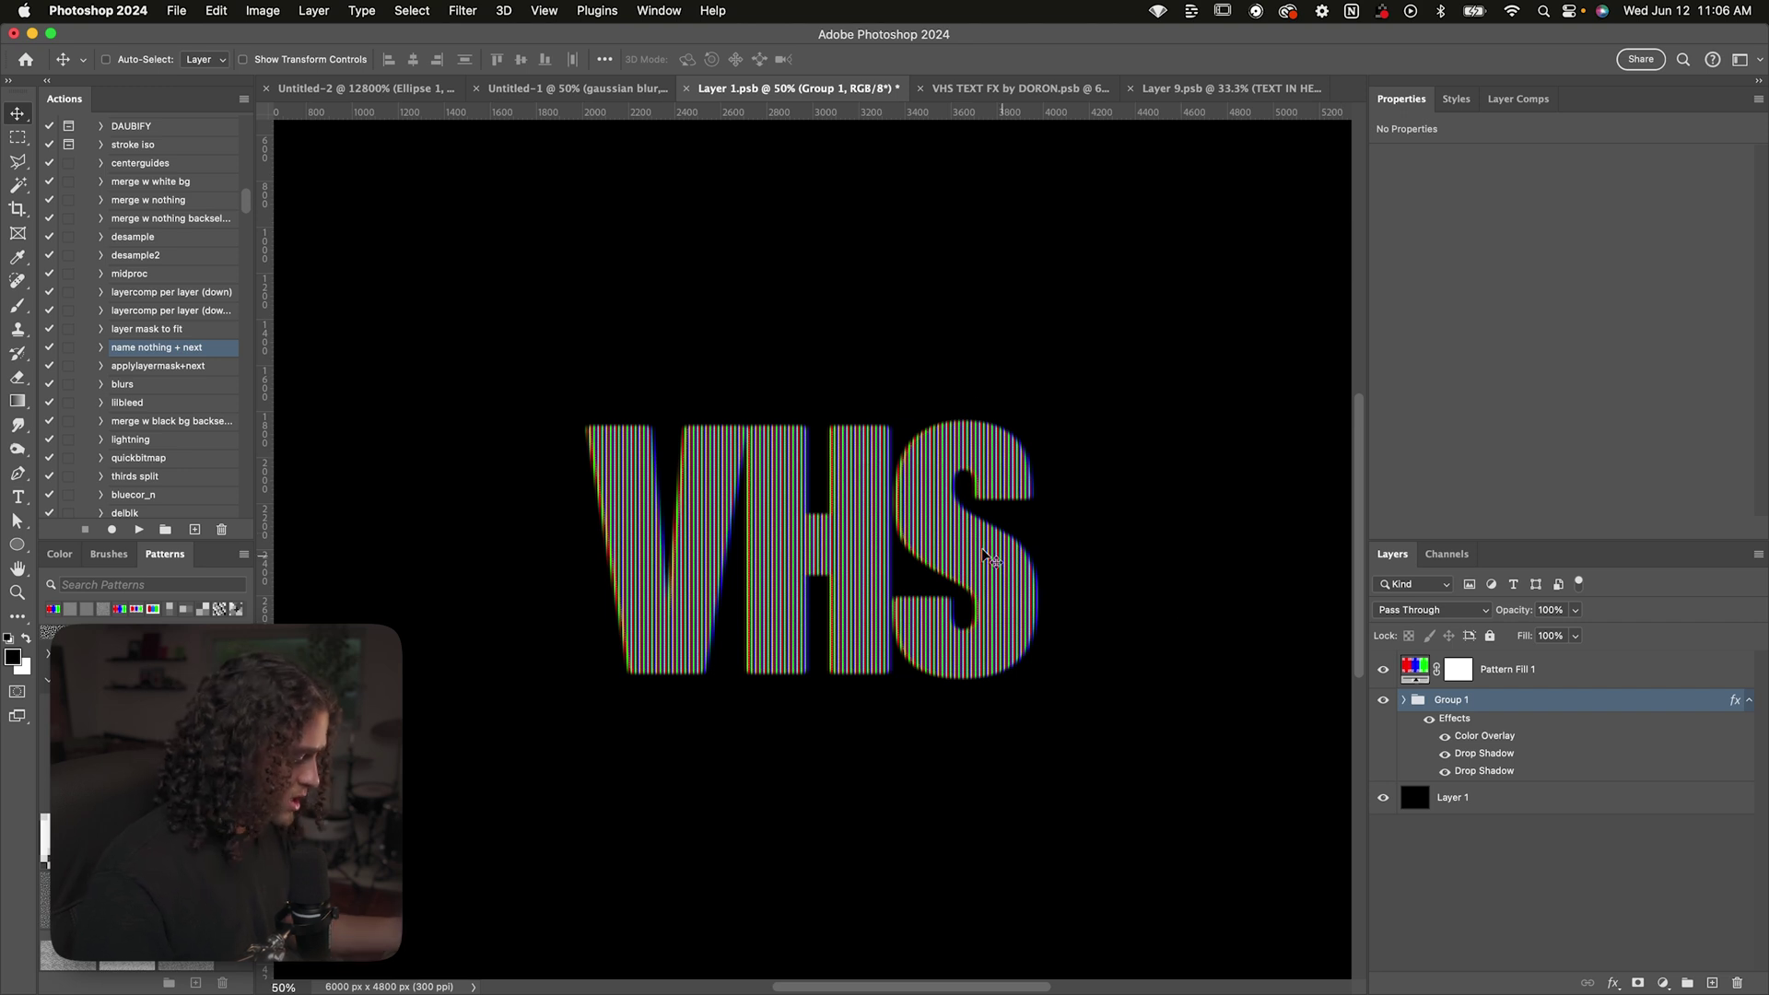
Save Layer 1.psb and return to Untitled-1, comparing the darker 50 version with the 85 version
{"action": "key", "text": "super+s"}
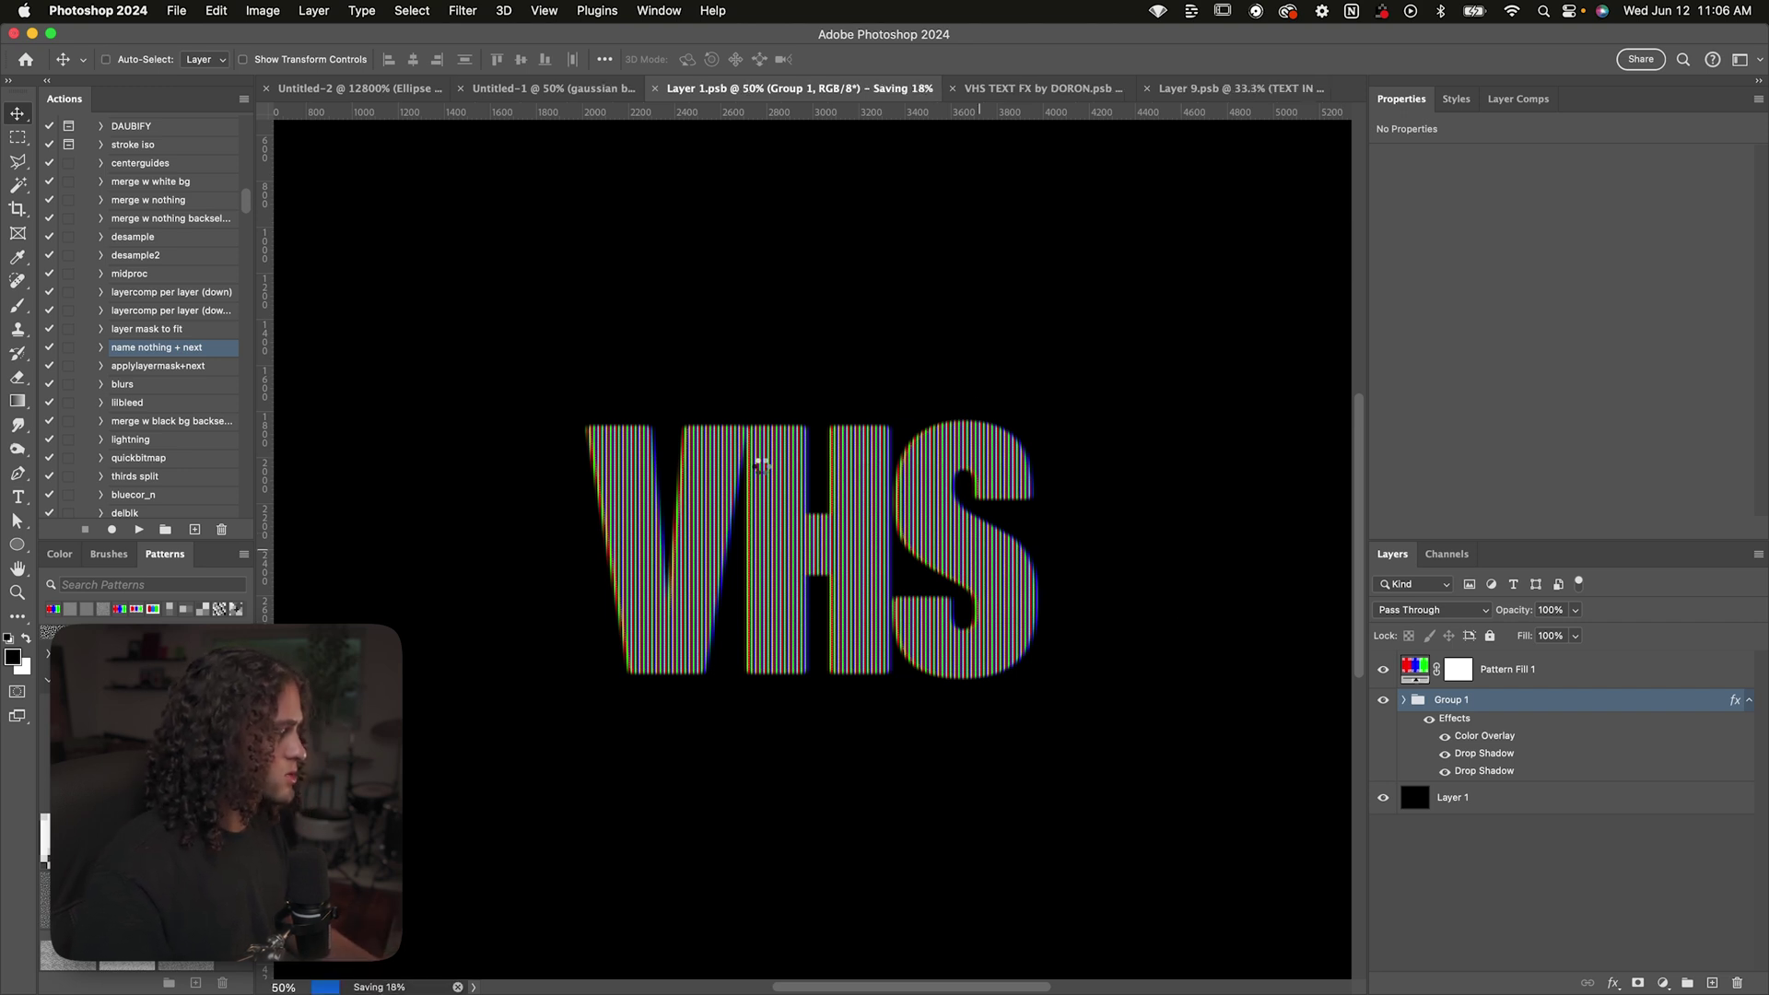
{"action": "key", "text": "ctrl+shift+Tab"}
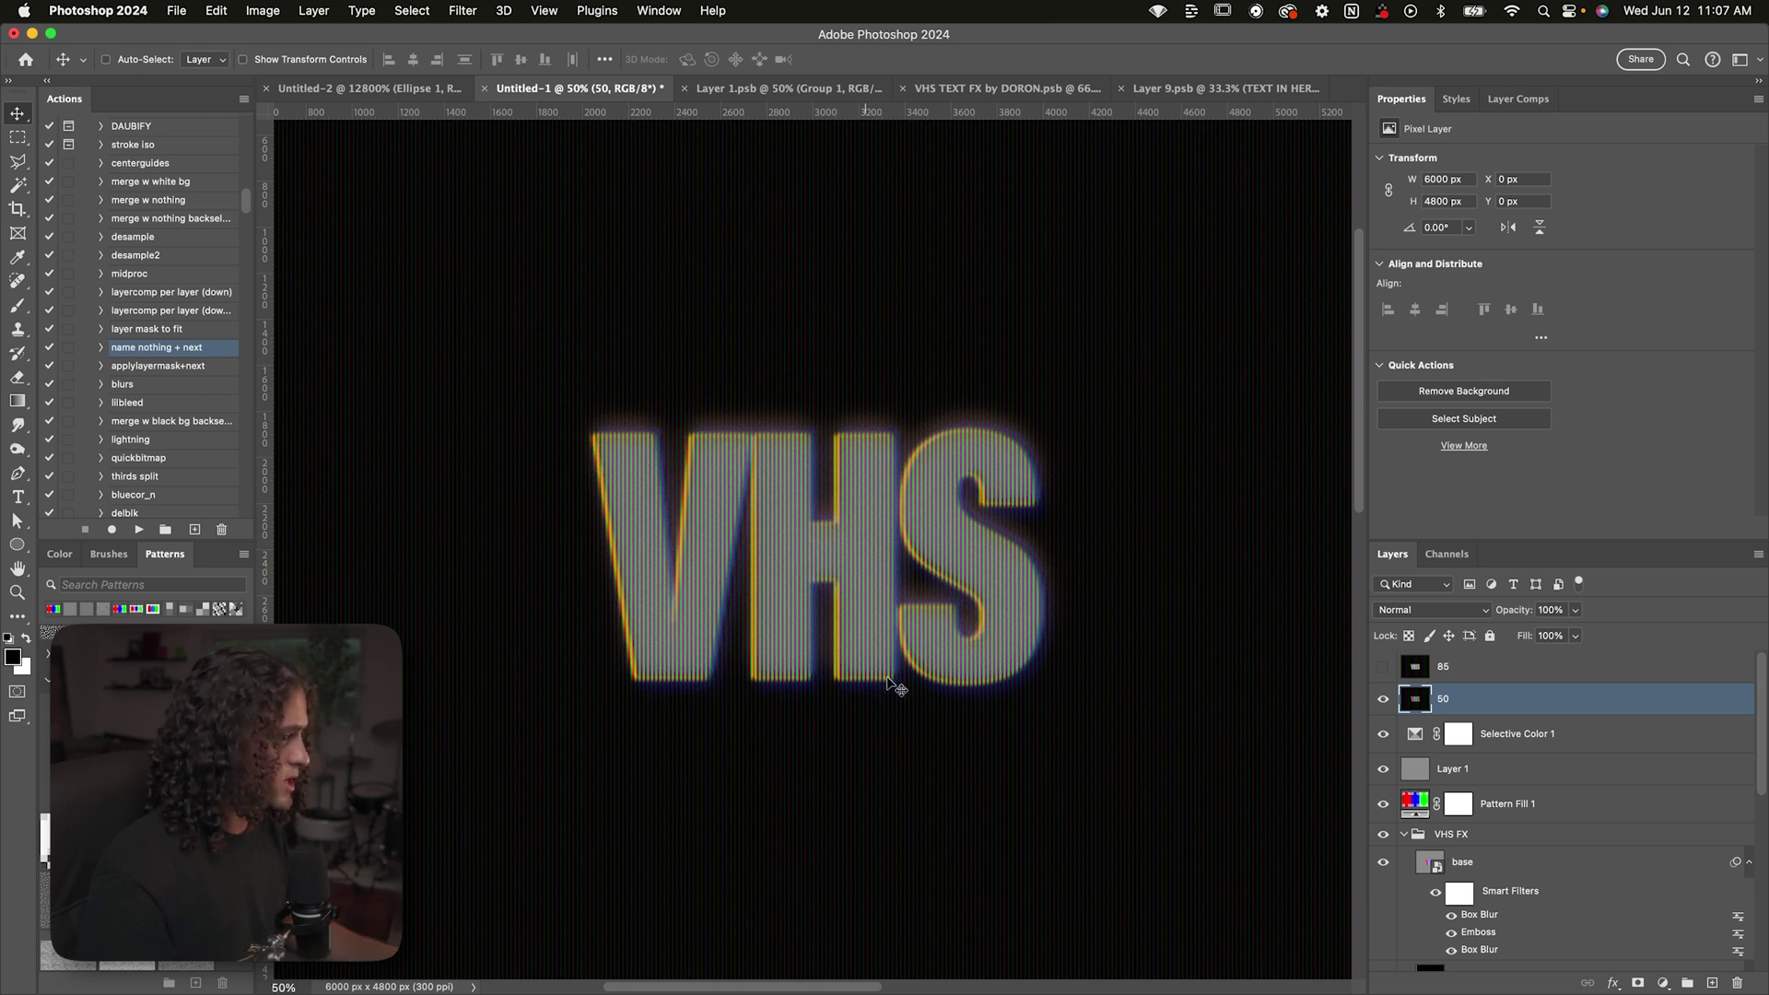
{"action": "left_click", "coordinate": [1383, 667]}
{"action": "key", "text": "alt+bracketright"}
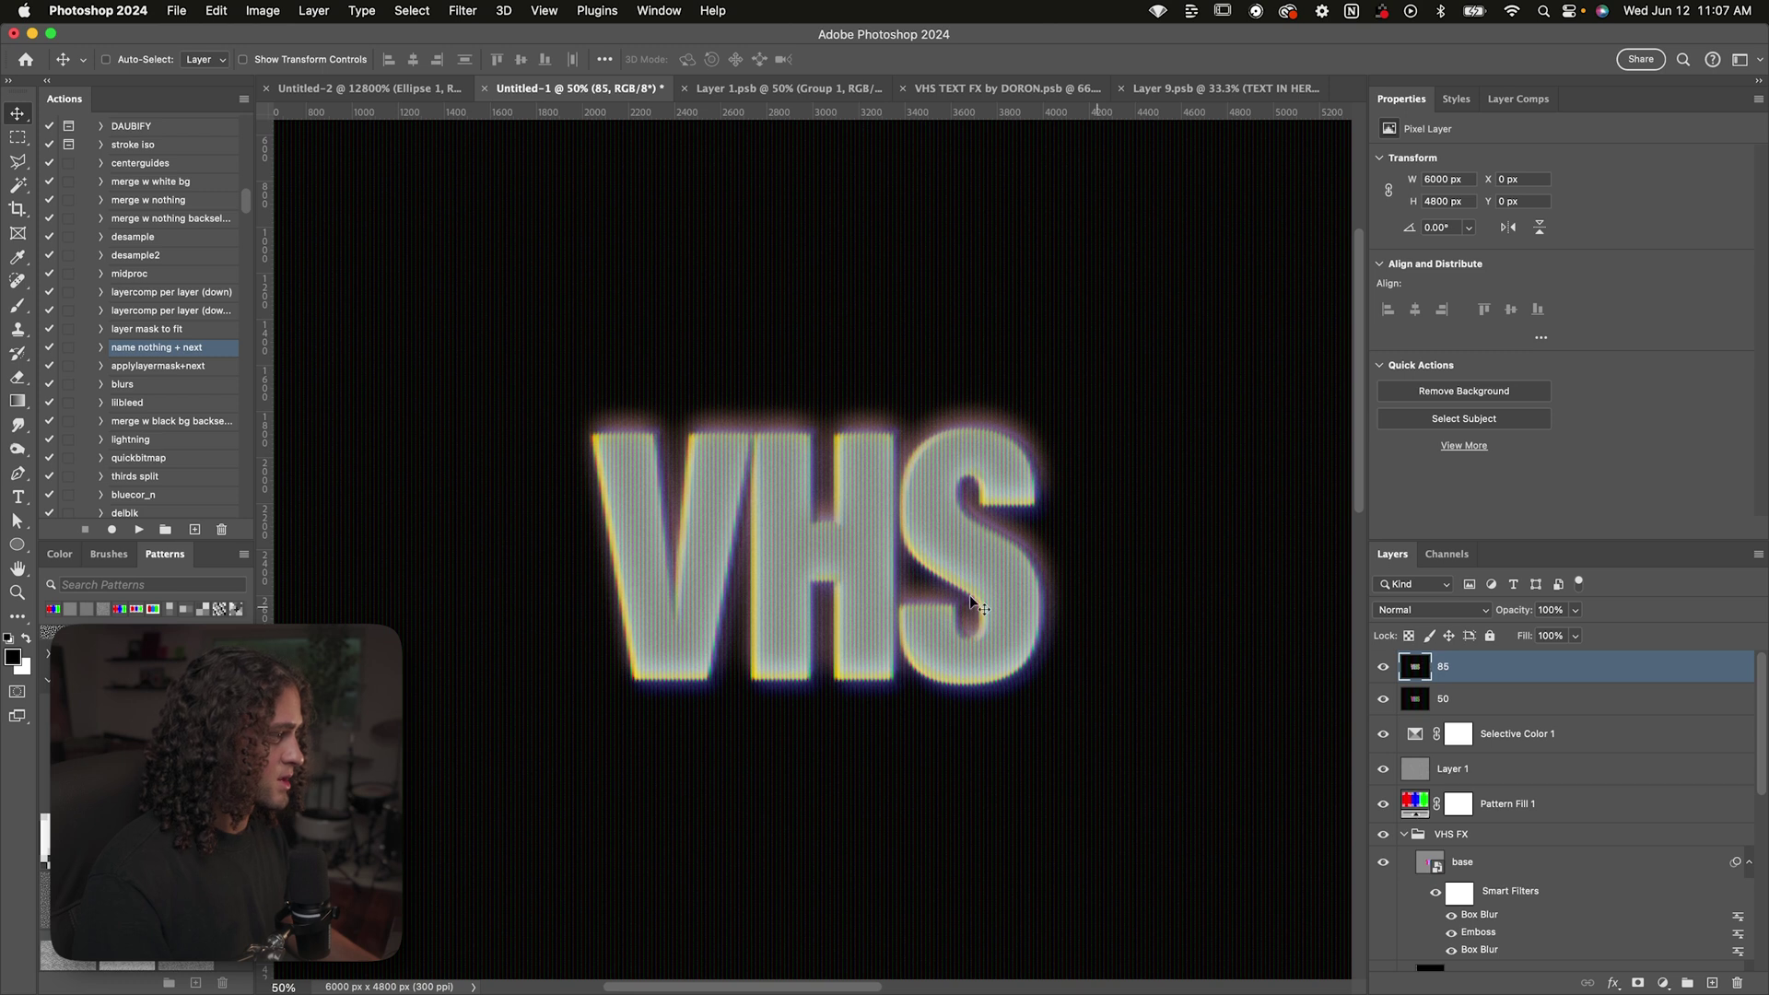
{"action": "left_click", "coordinate": [1385, 669]}
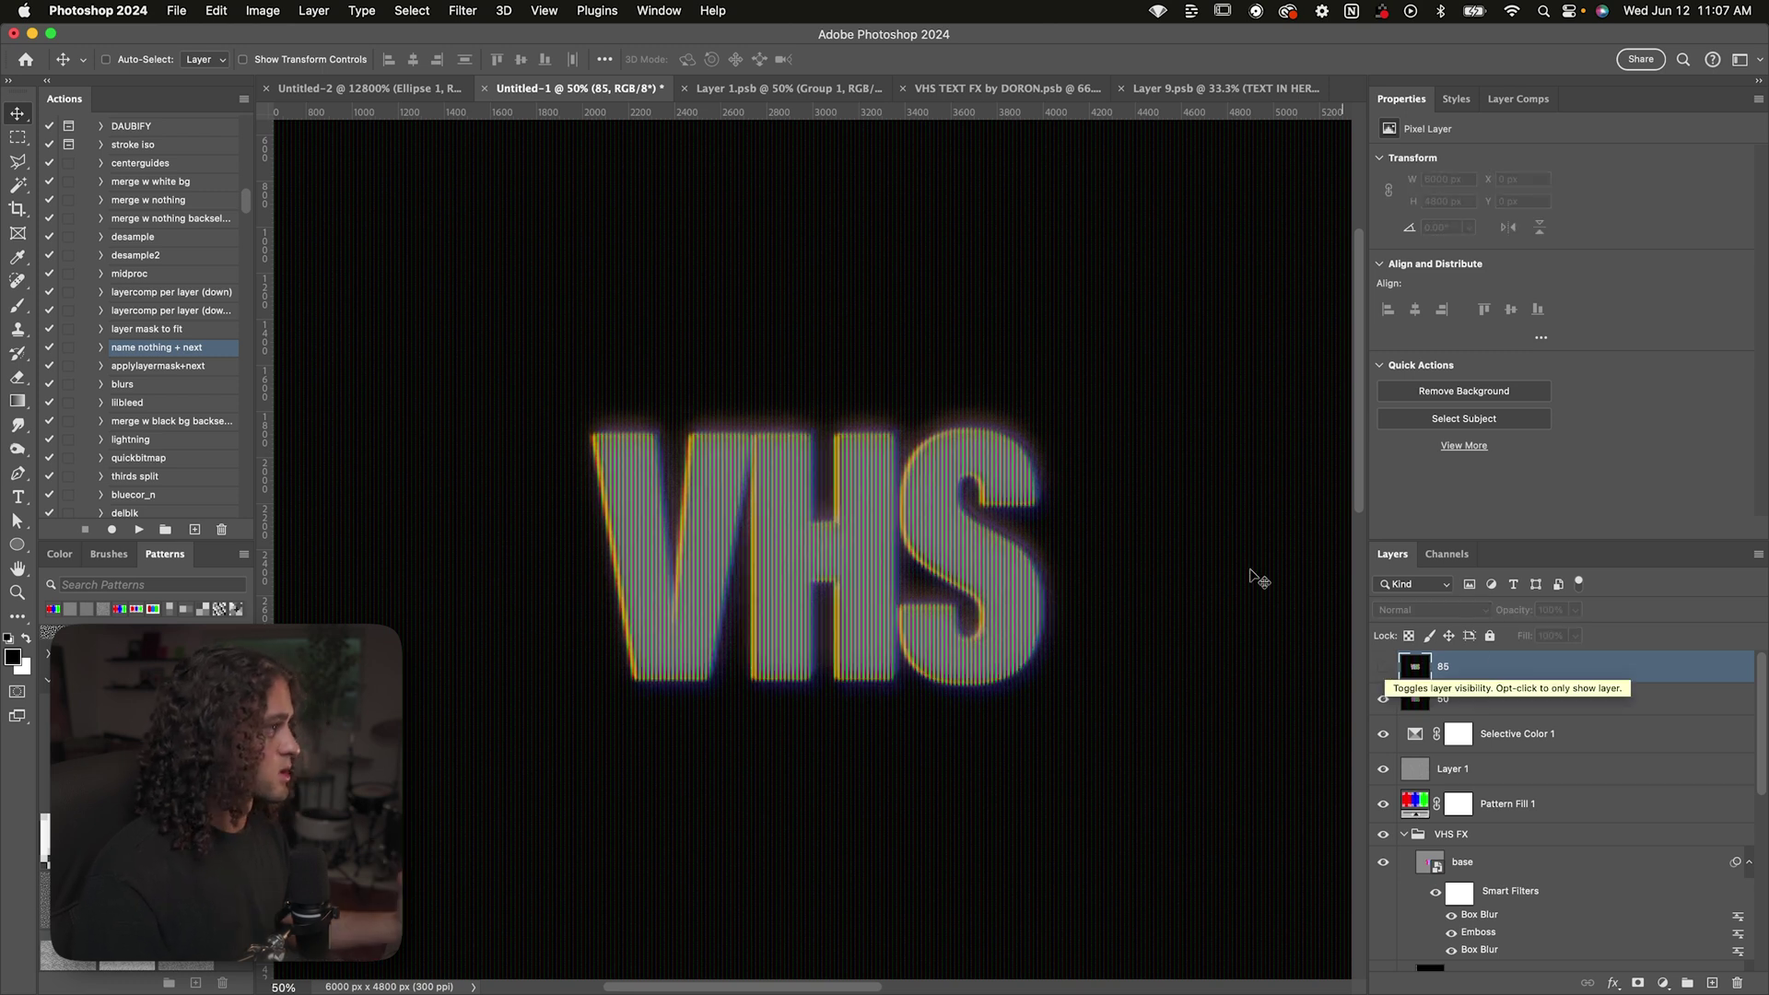
Set the Color Overlay brightness on Group 1 in Layer 1.psb to 95% and compare the 95, 50 and 85 versions in Untitled-1
{"action": "left_click", "coordinate": [783, 89]}
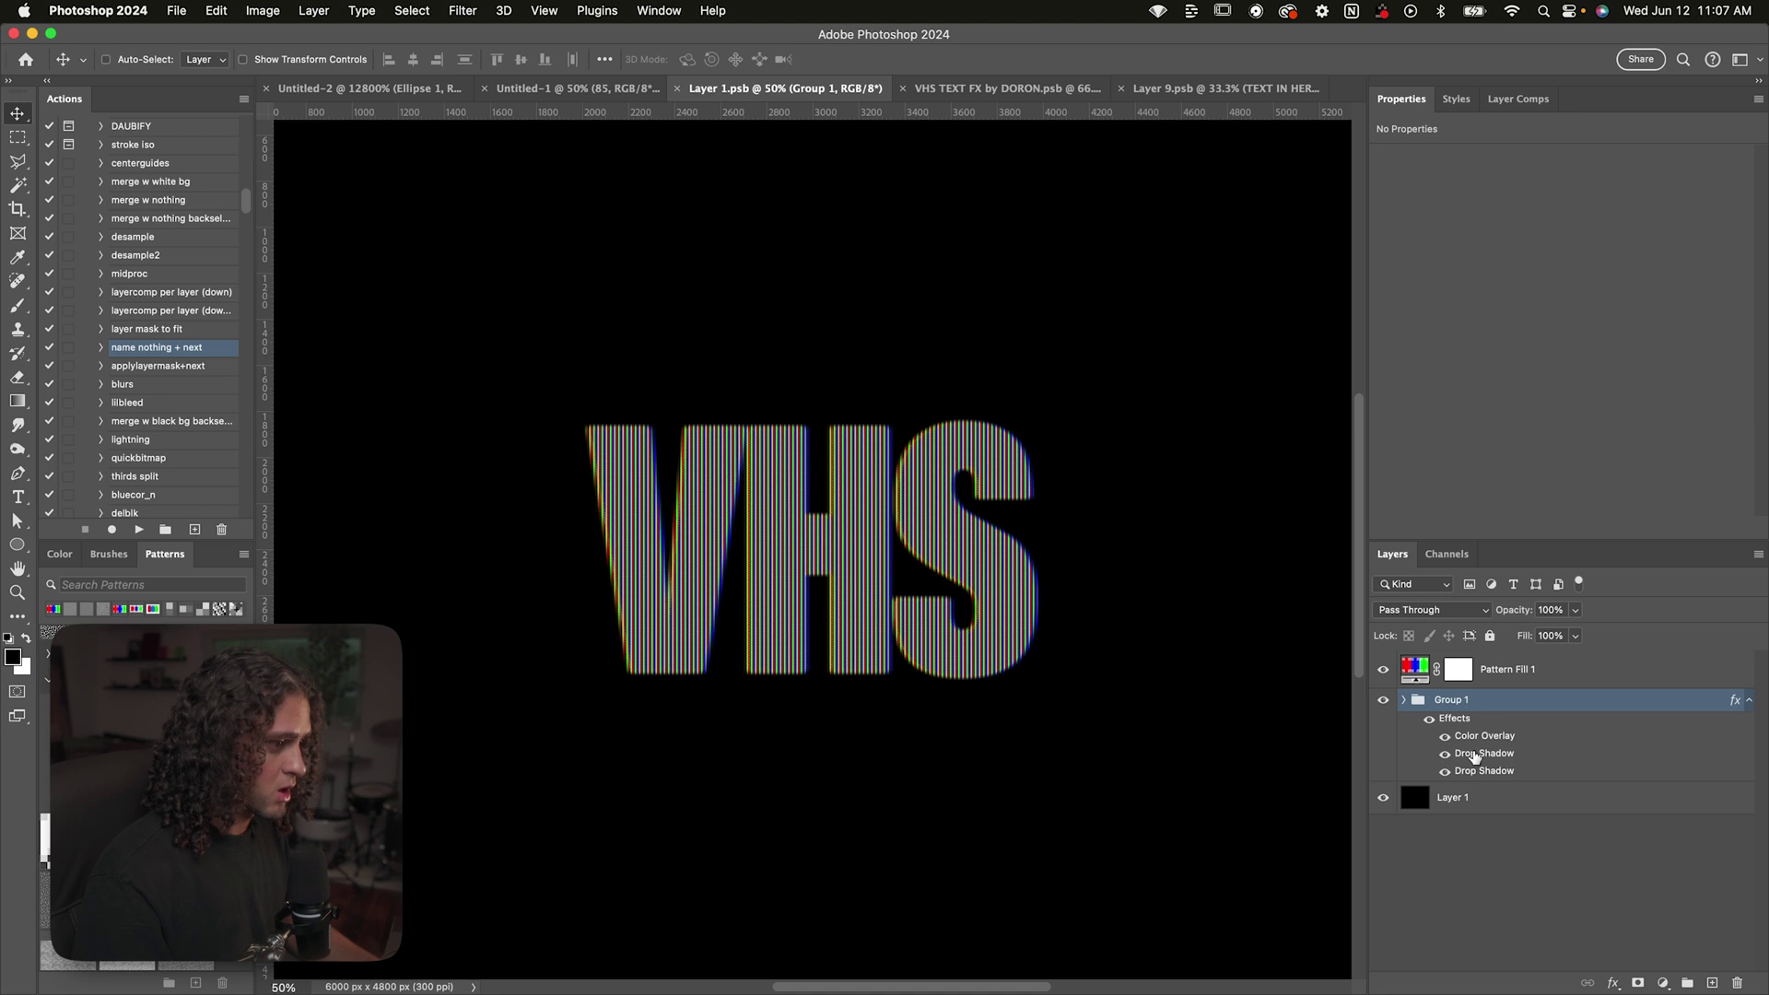
{"action": "double_click", "coordinate": [1478, 737]}
{"action": "left_click", "coordinate": [1158, 262]}
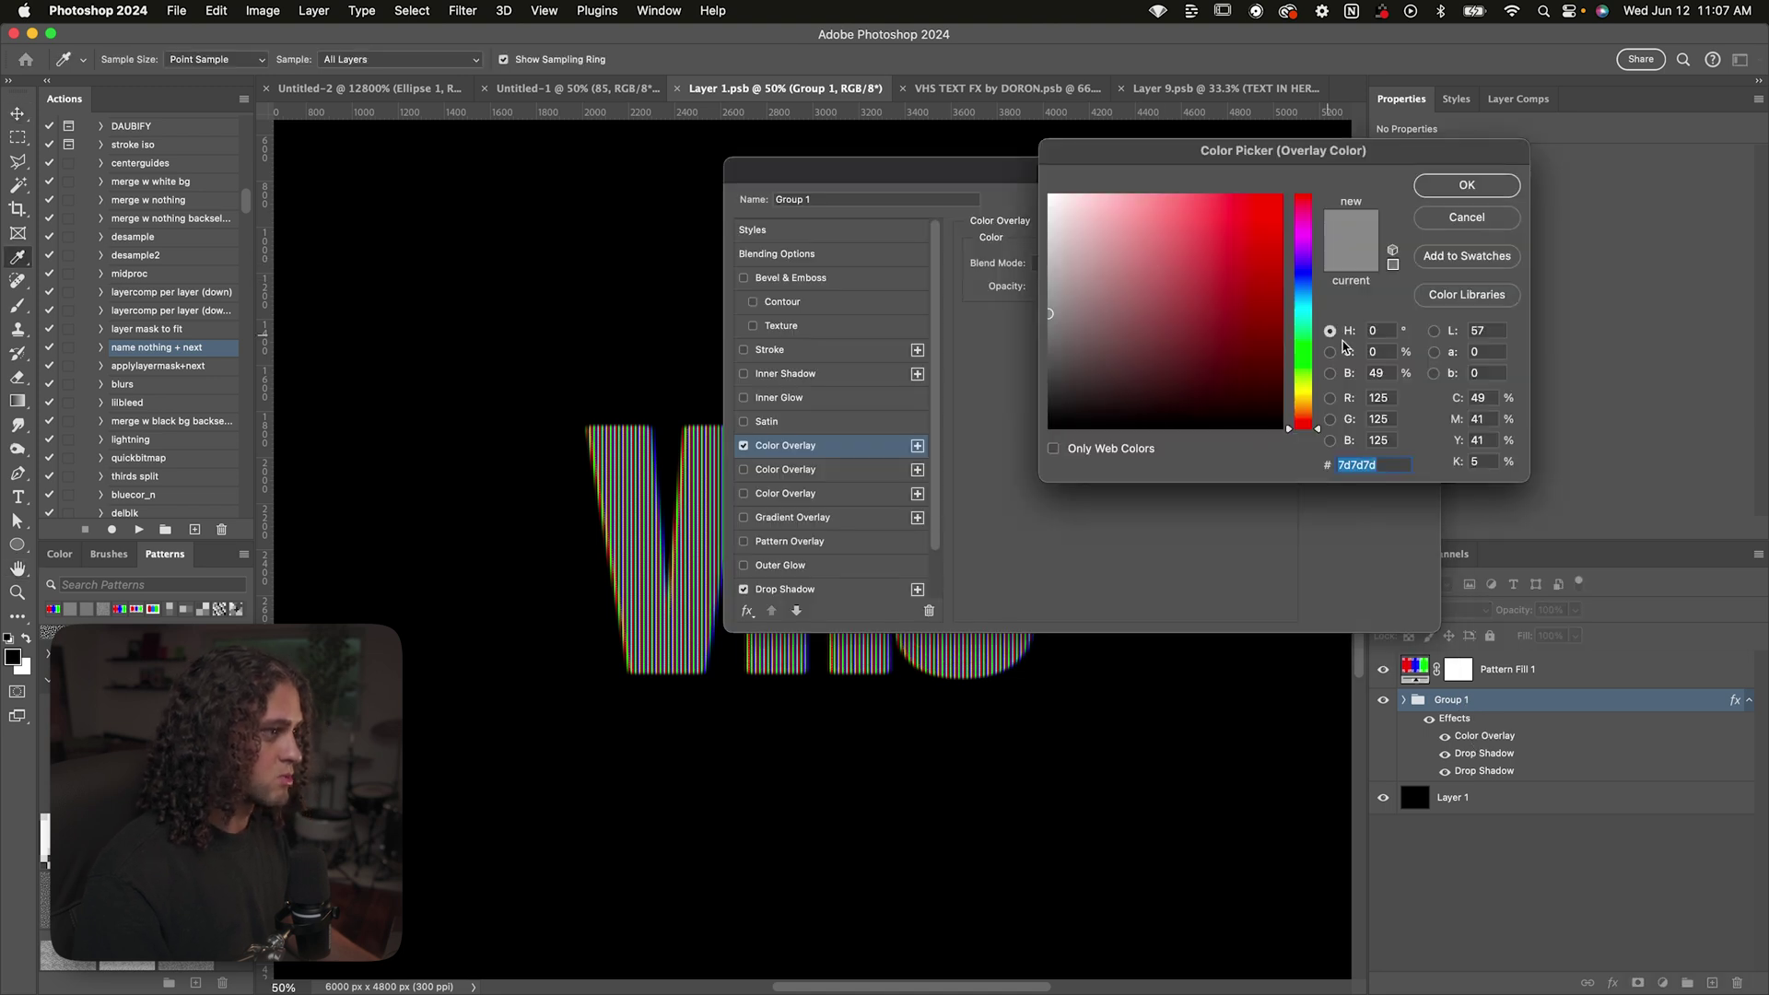
{"action": "double_click", "coordinate": [1375, 372]}
{"action": "type", "text": "100"}
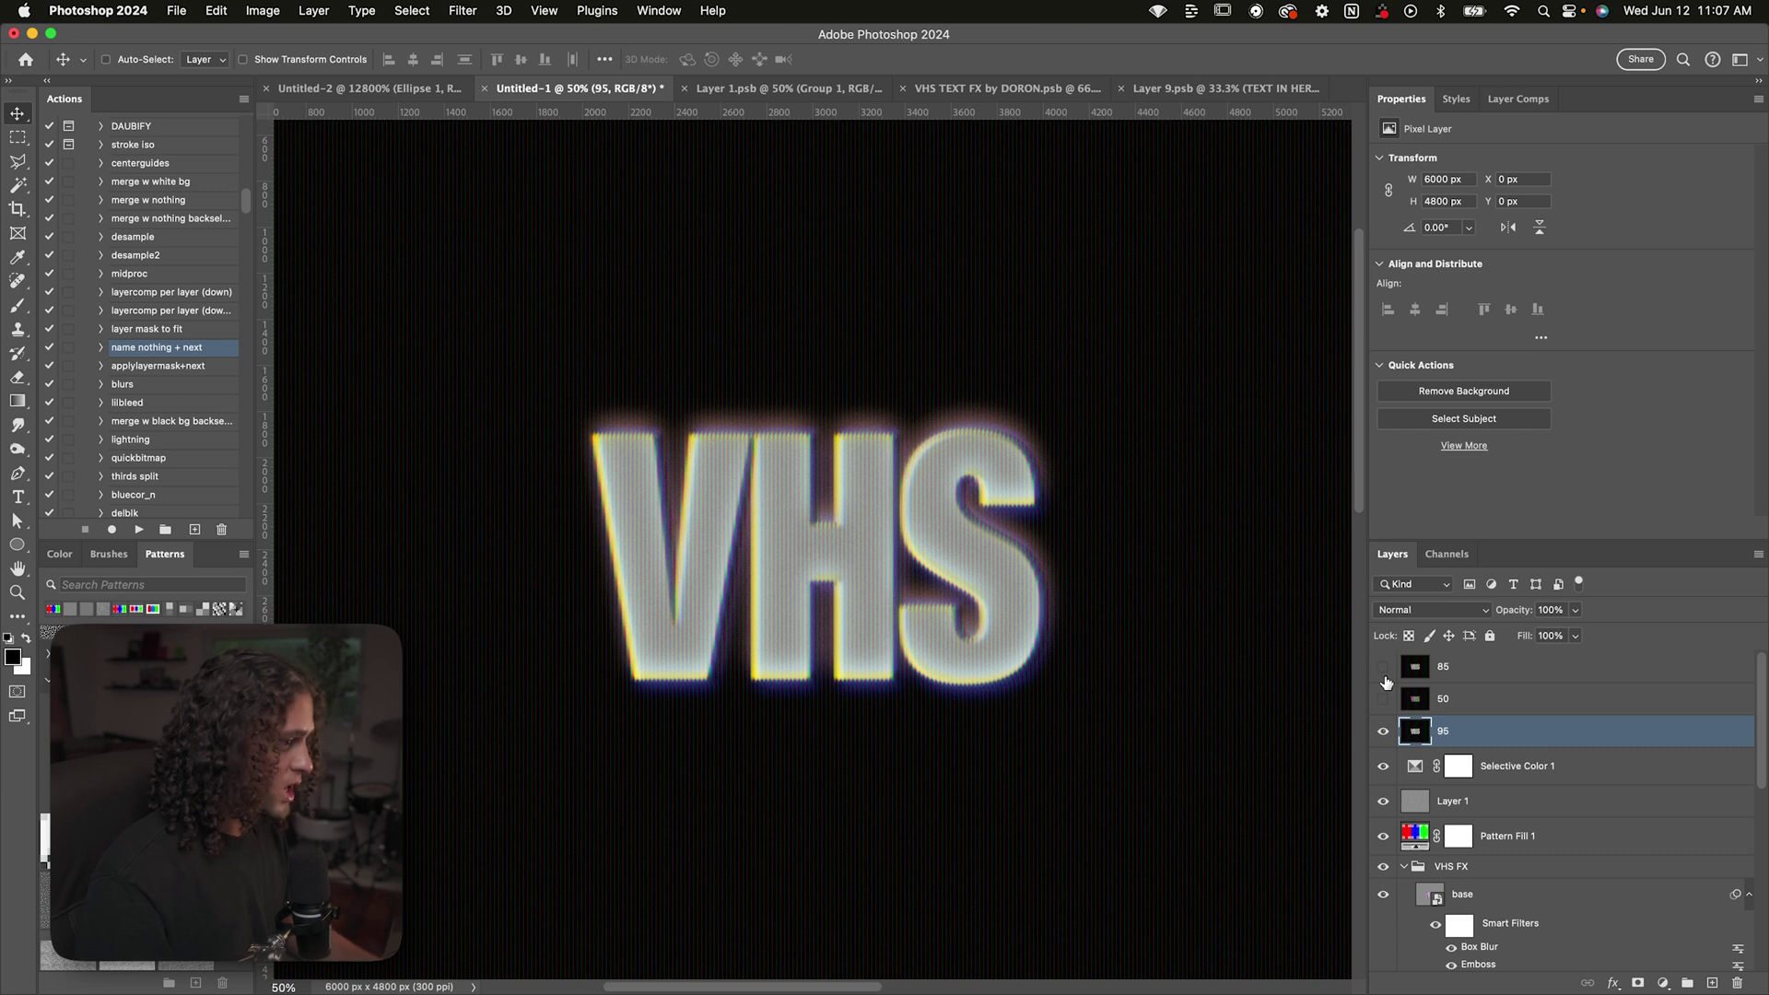
{"action": "left_click", "coordinate": [1384, 699]}
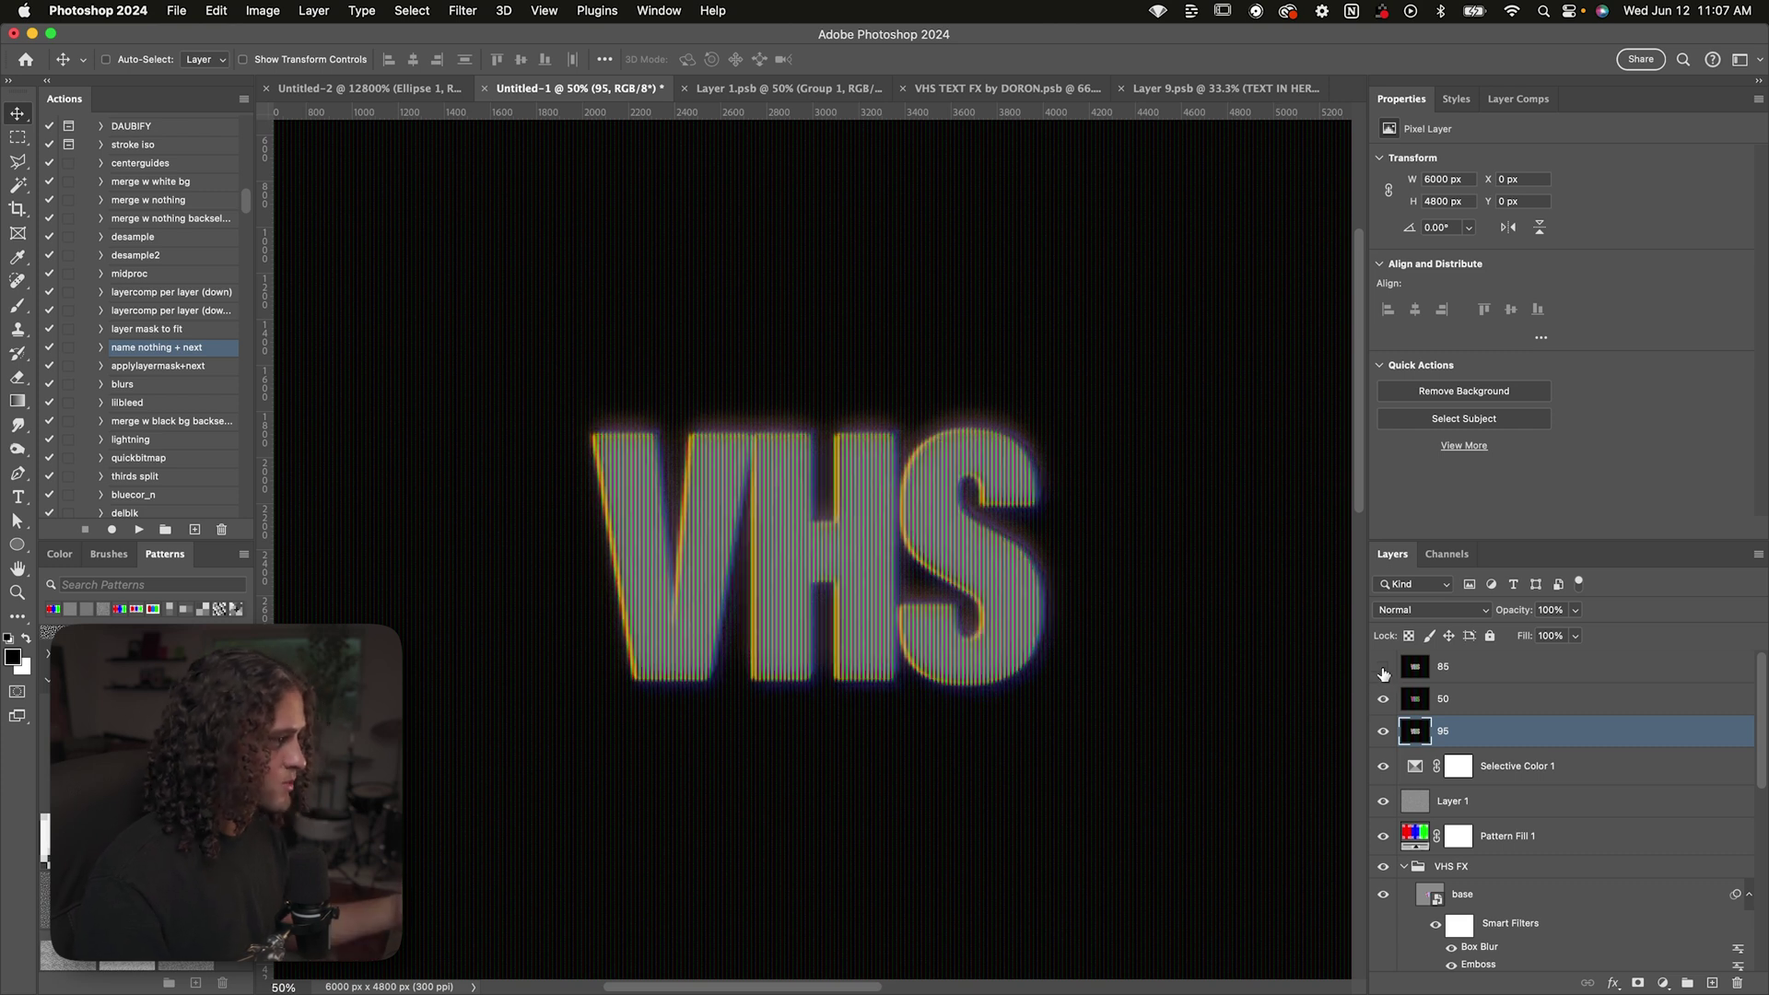
{"action": "left_click", "coordinate": [1384, 673]}
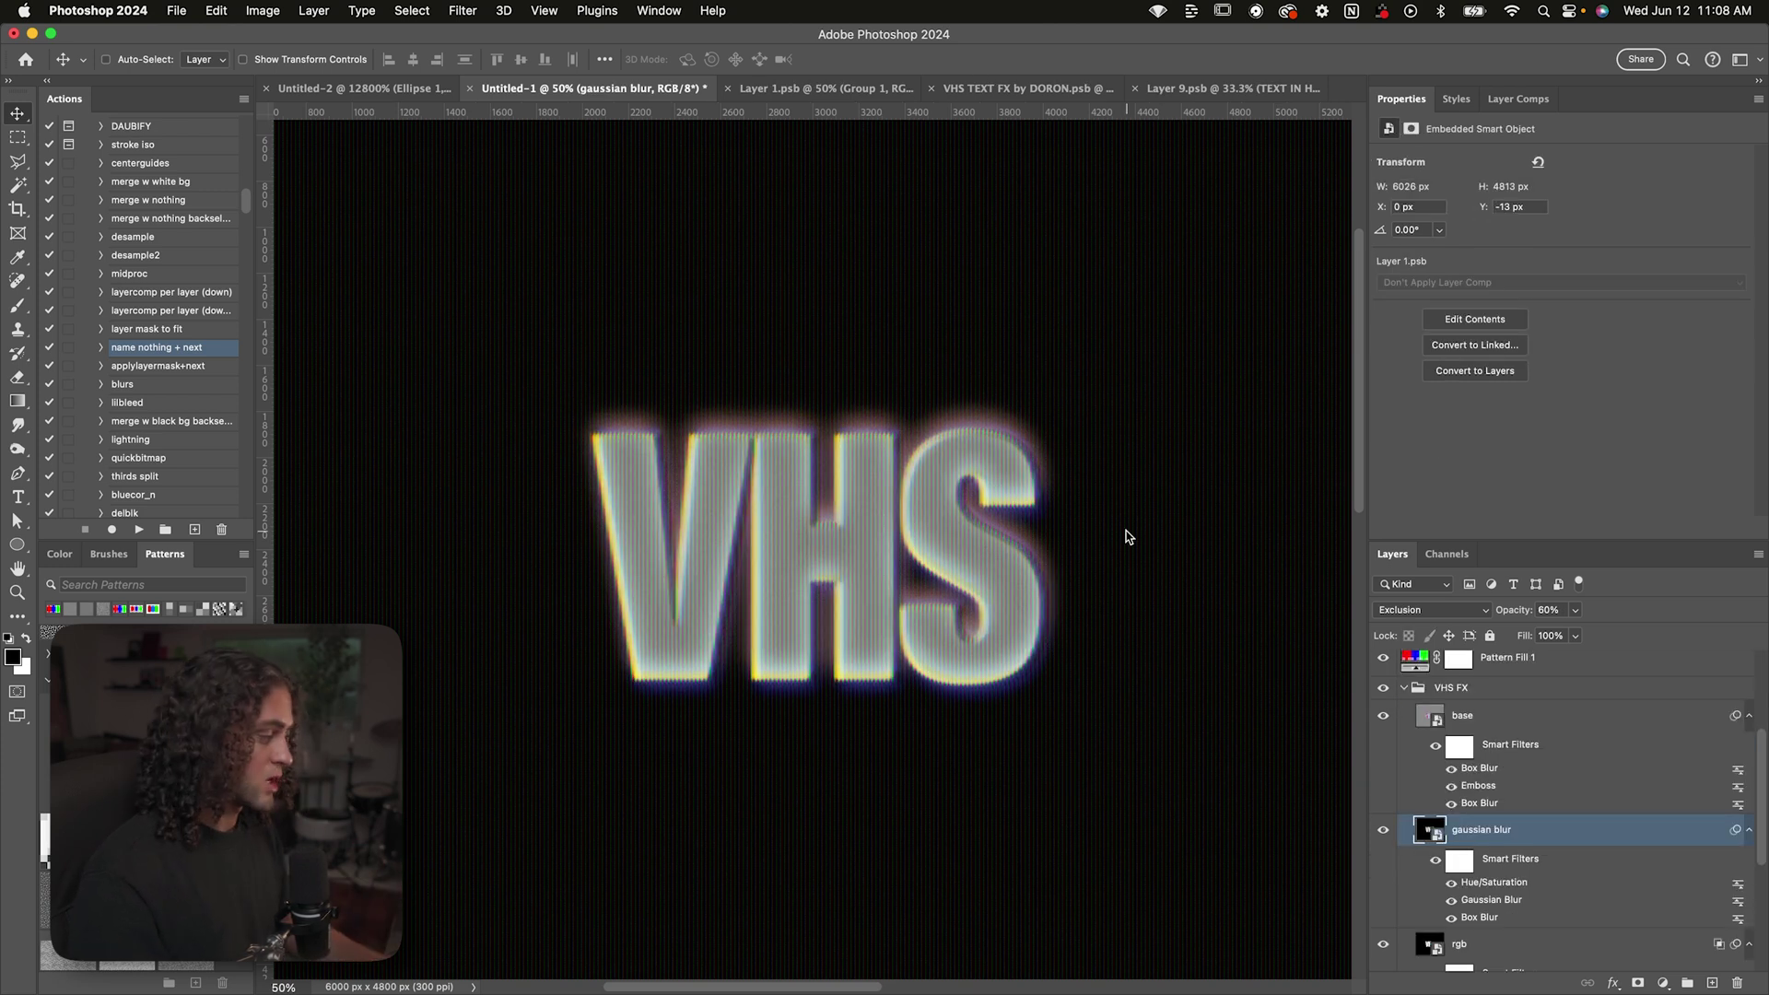
Add a second Color Overlay to Group 1 in Layer 1.psb and change its color to an orange-red
{"action": "left_click", "coordinate": [813, 90]}
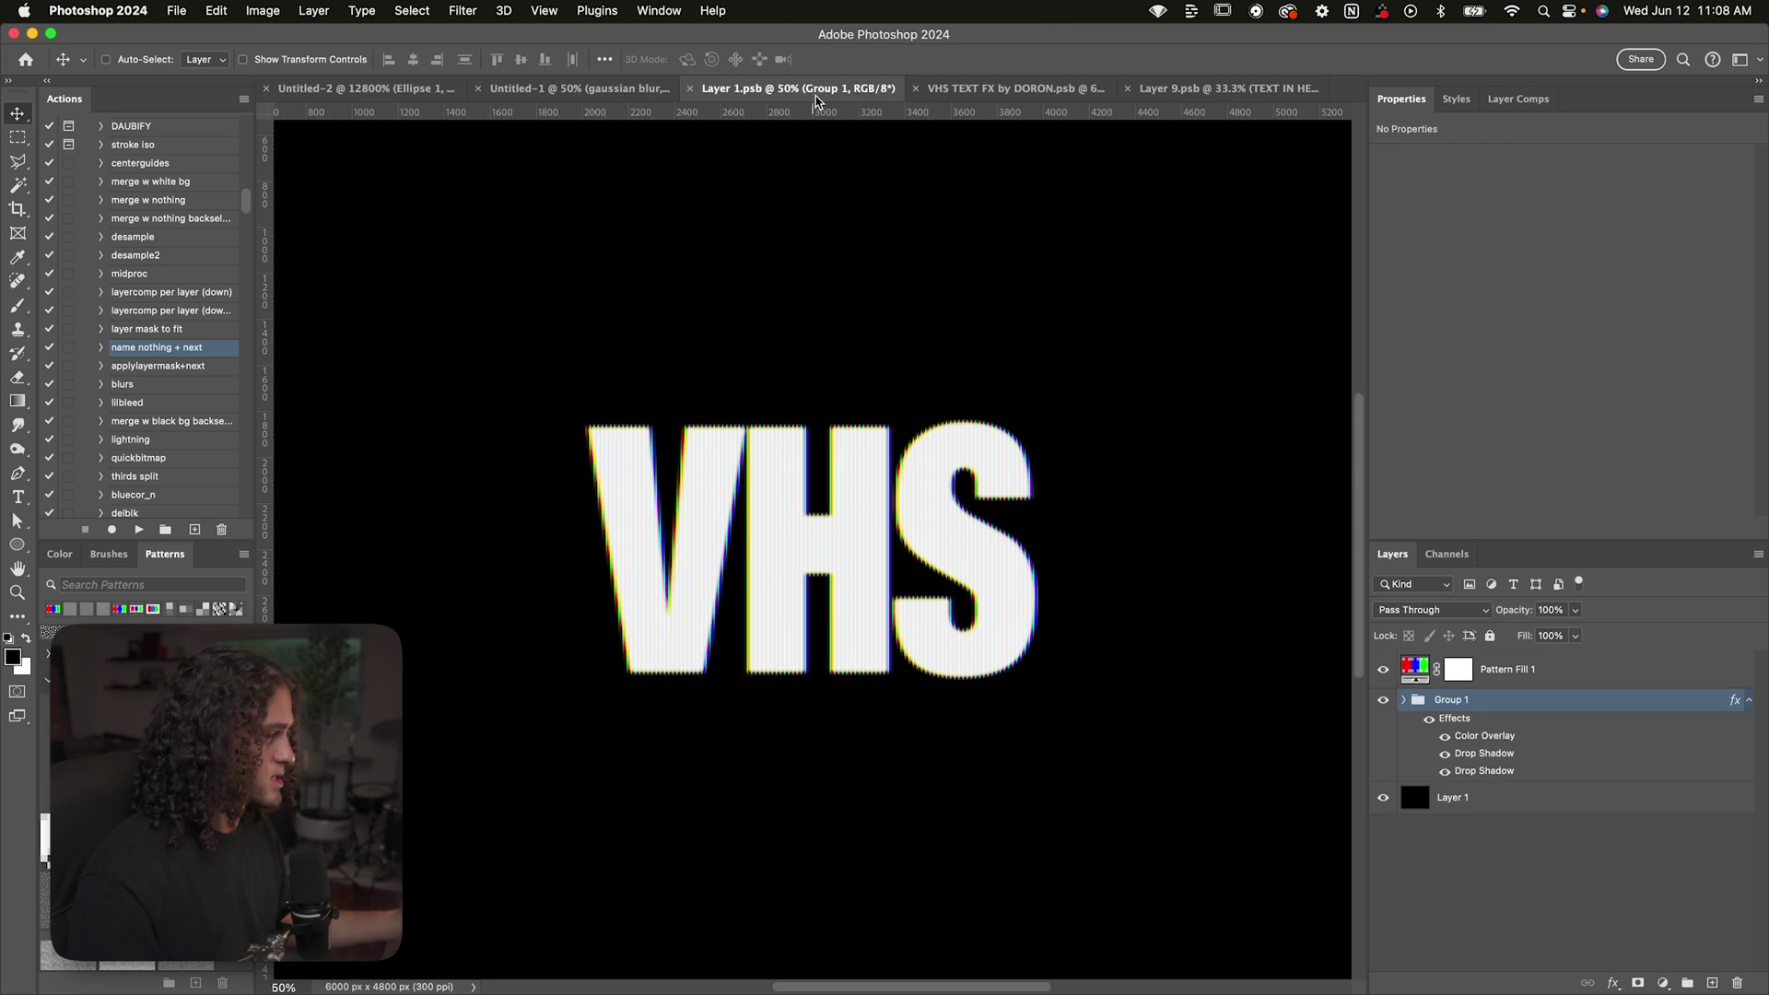
{"action": "double_click", "coordinate": [1518, 699]}
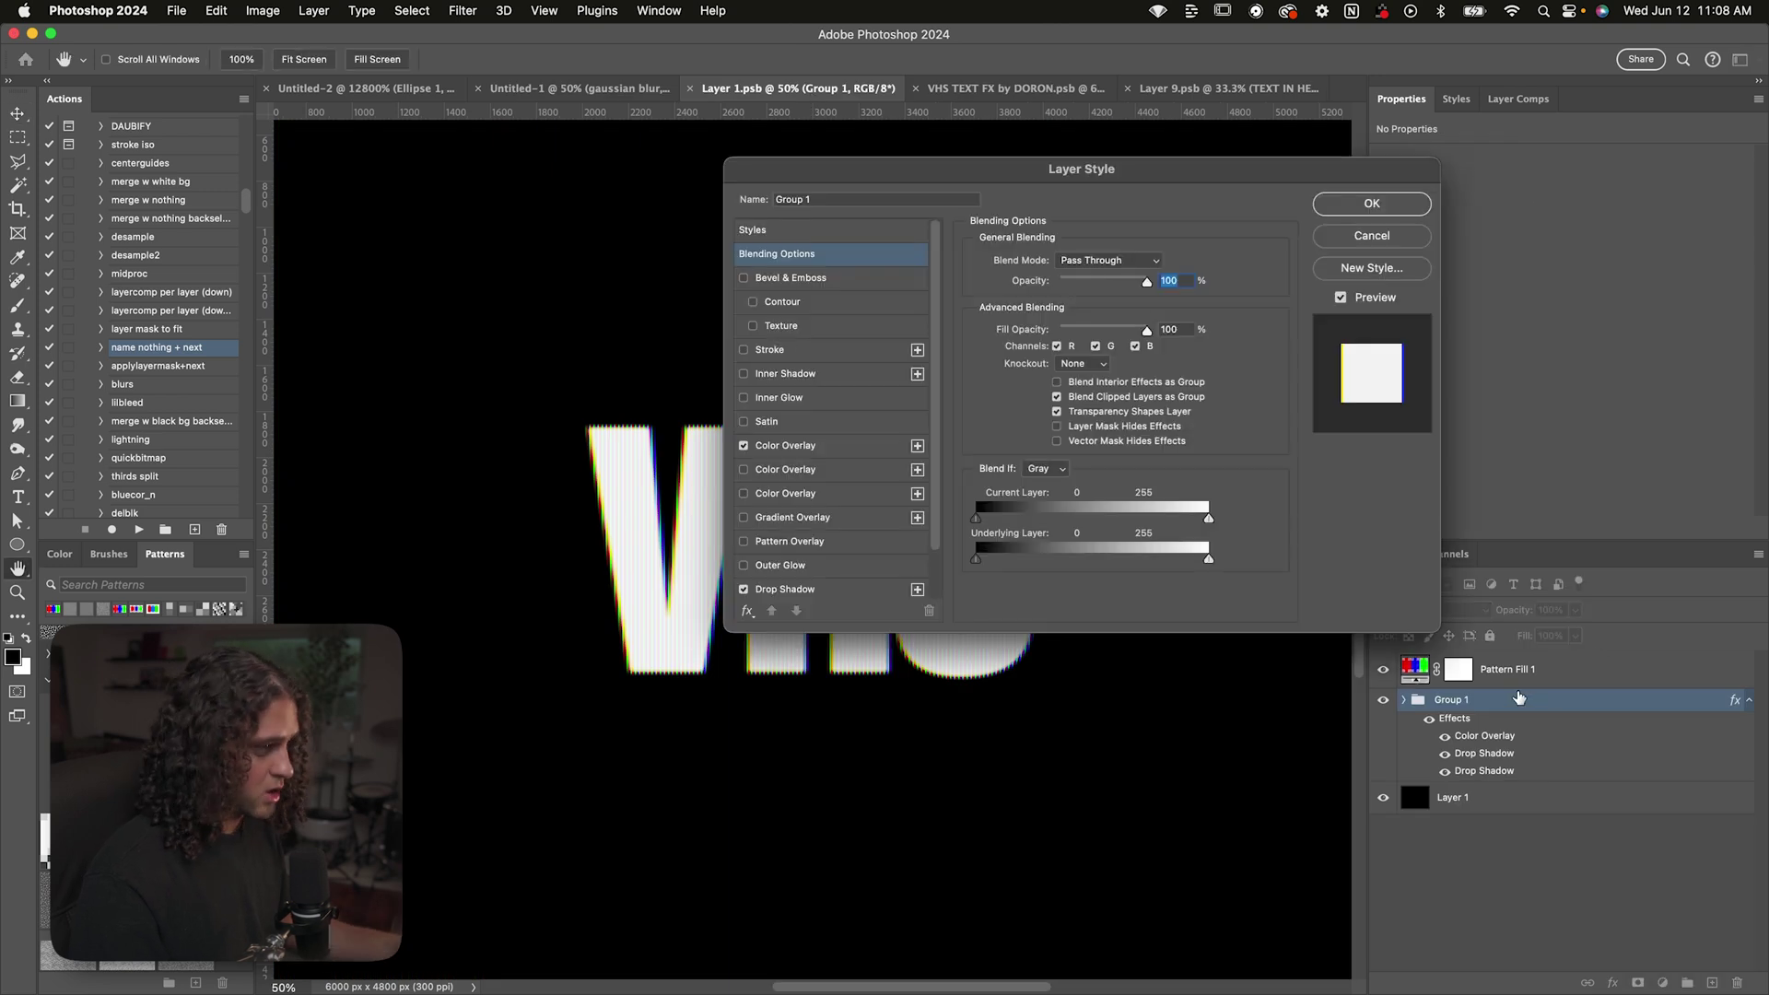
{"action": "left_click", "coordinate": [917, 446]}
{"action": "left_click_drag", "start_coordinate": [838, 181], "coordinate": [1015, 178]}
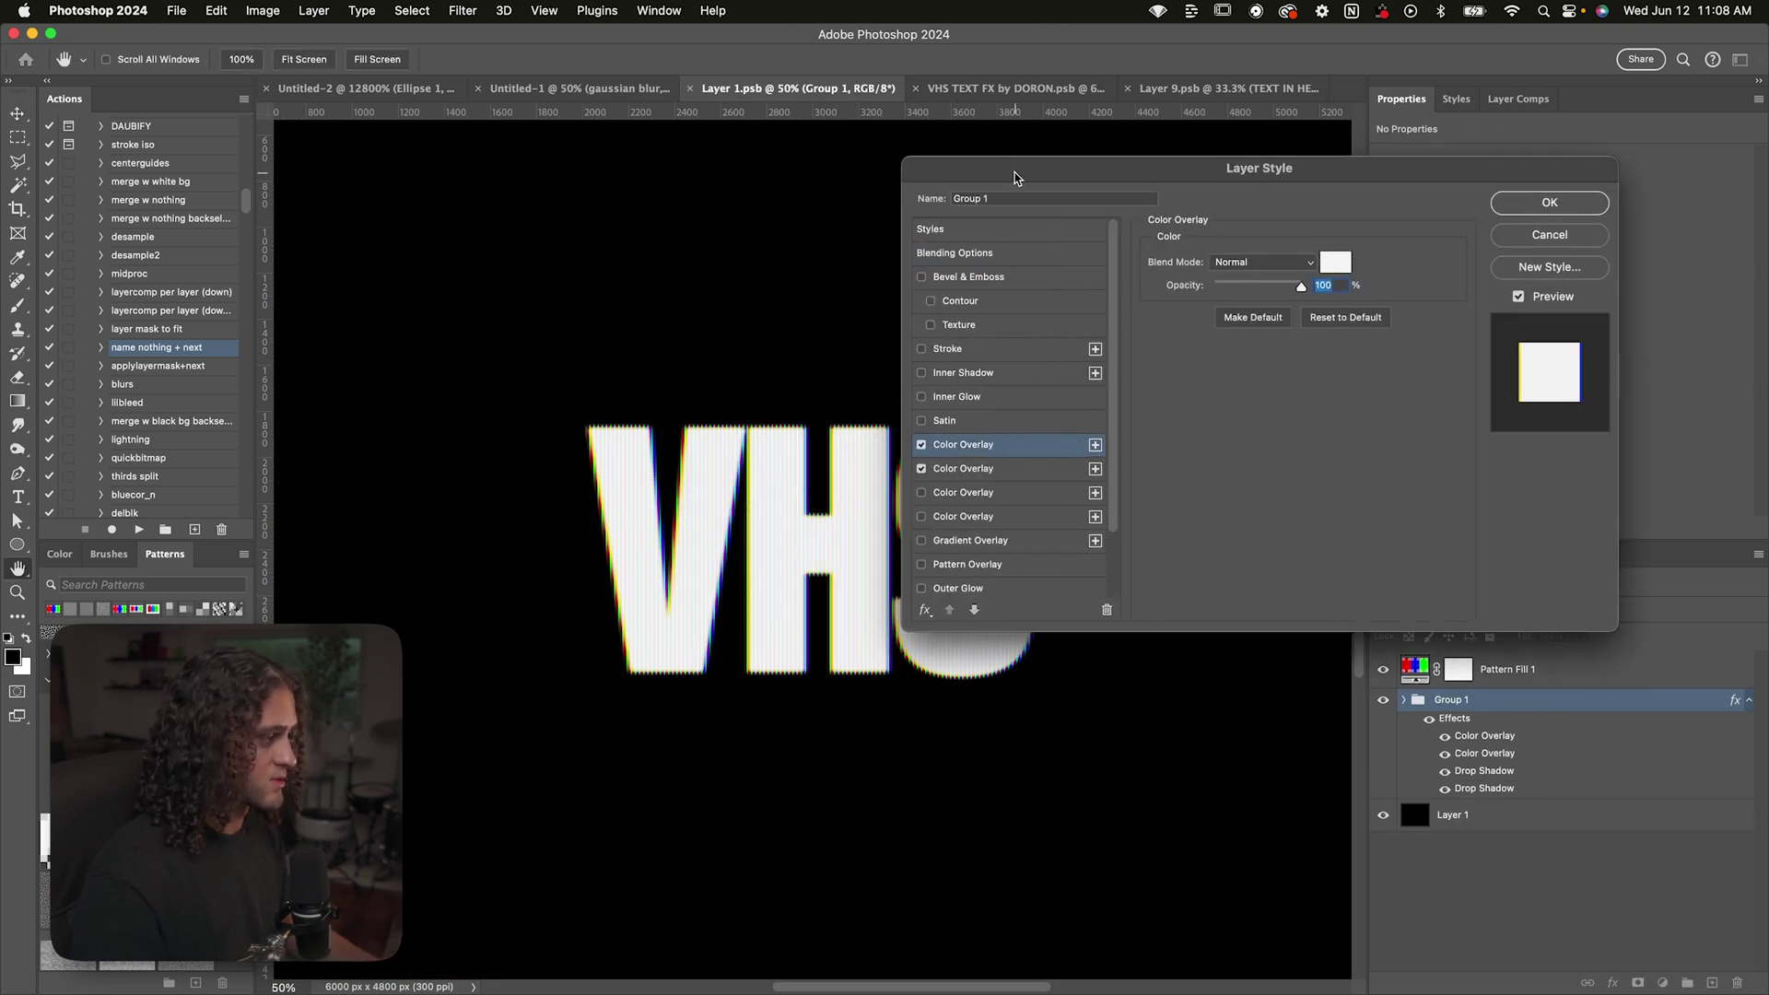
{"action": "left_click", "coordinate": [1334, 265]}
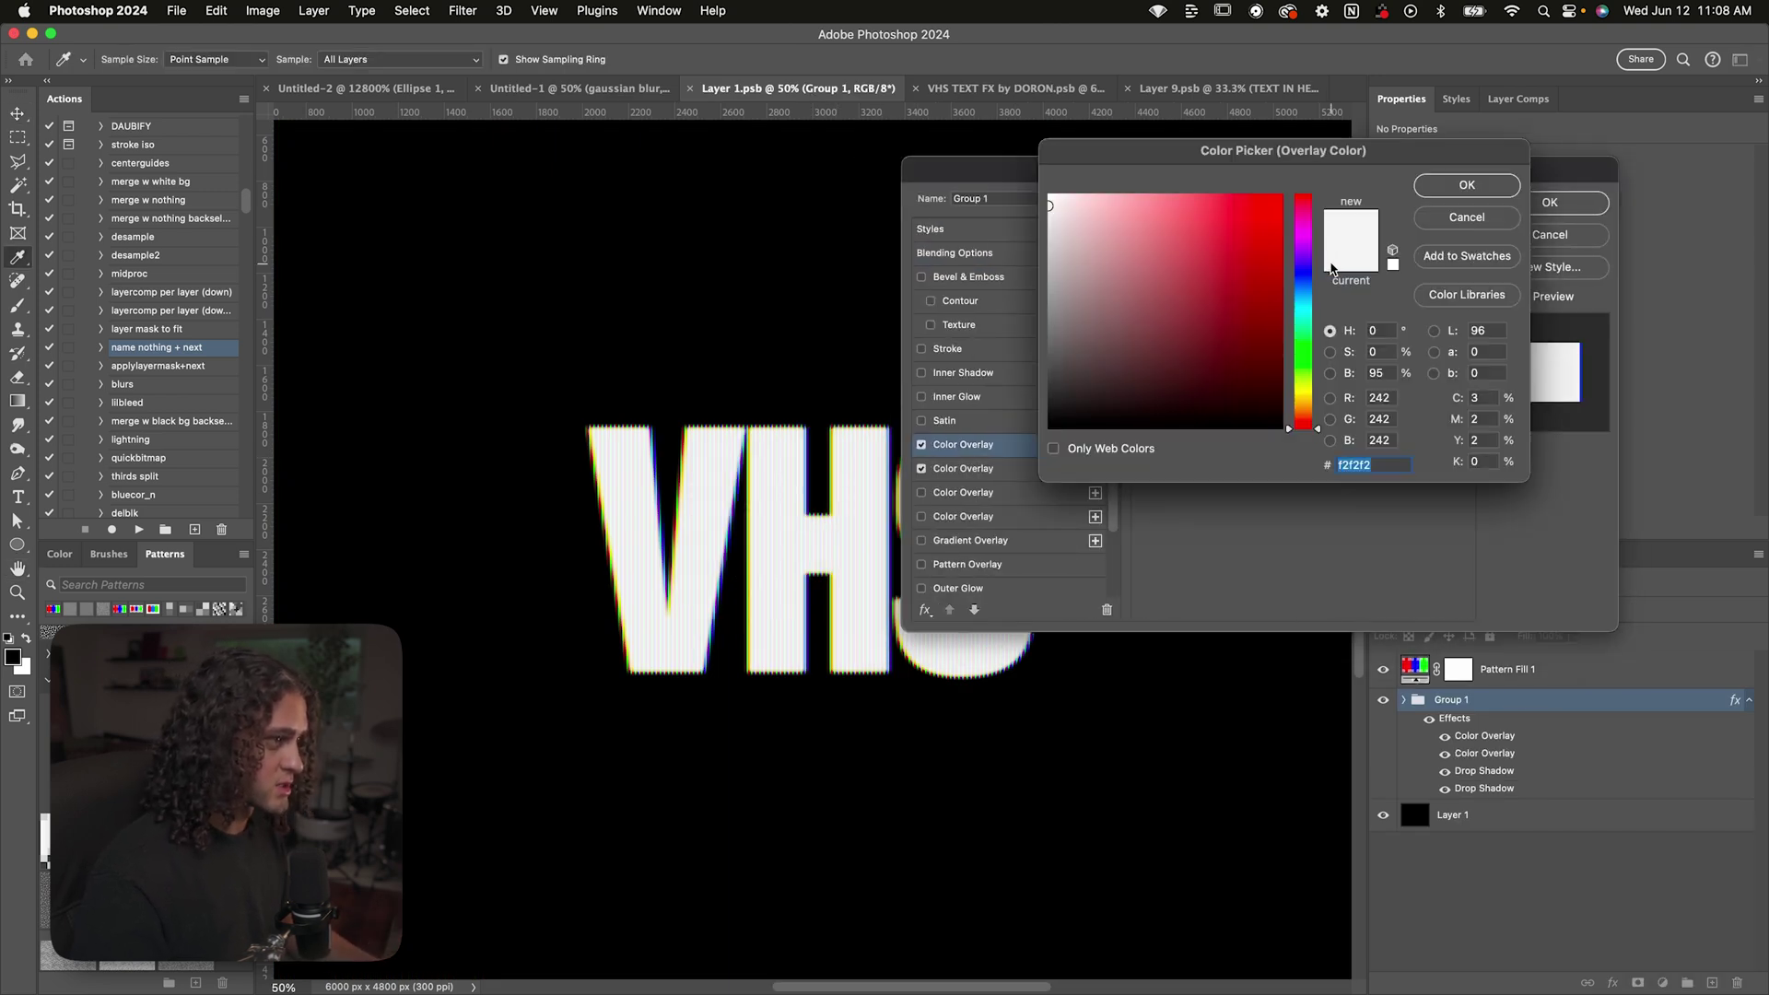
{"action": "left_click", "coordinate": [1315, 412]}
{"action": "key", "text": "Return"}
{"action": "key", "text": "Return"}
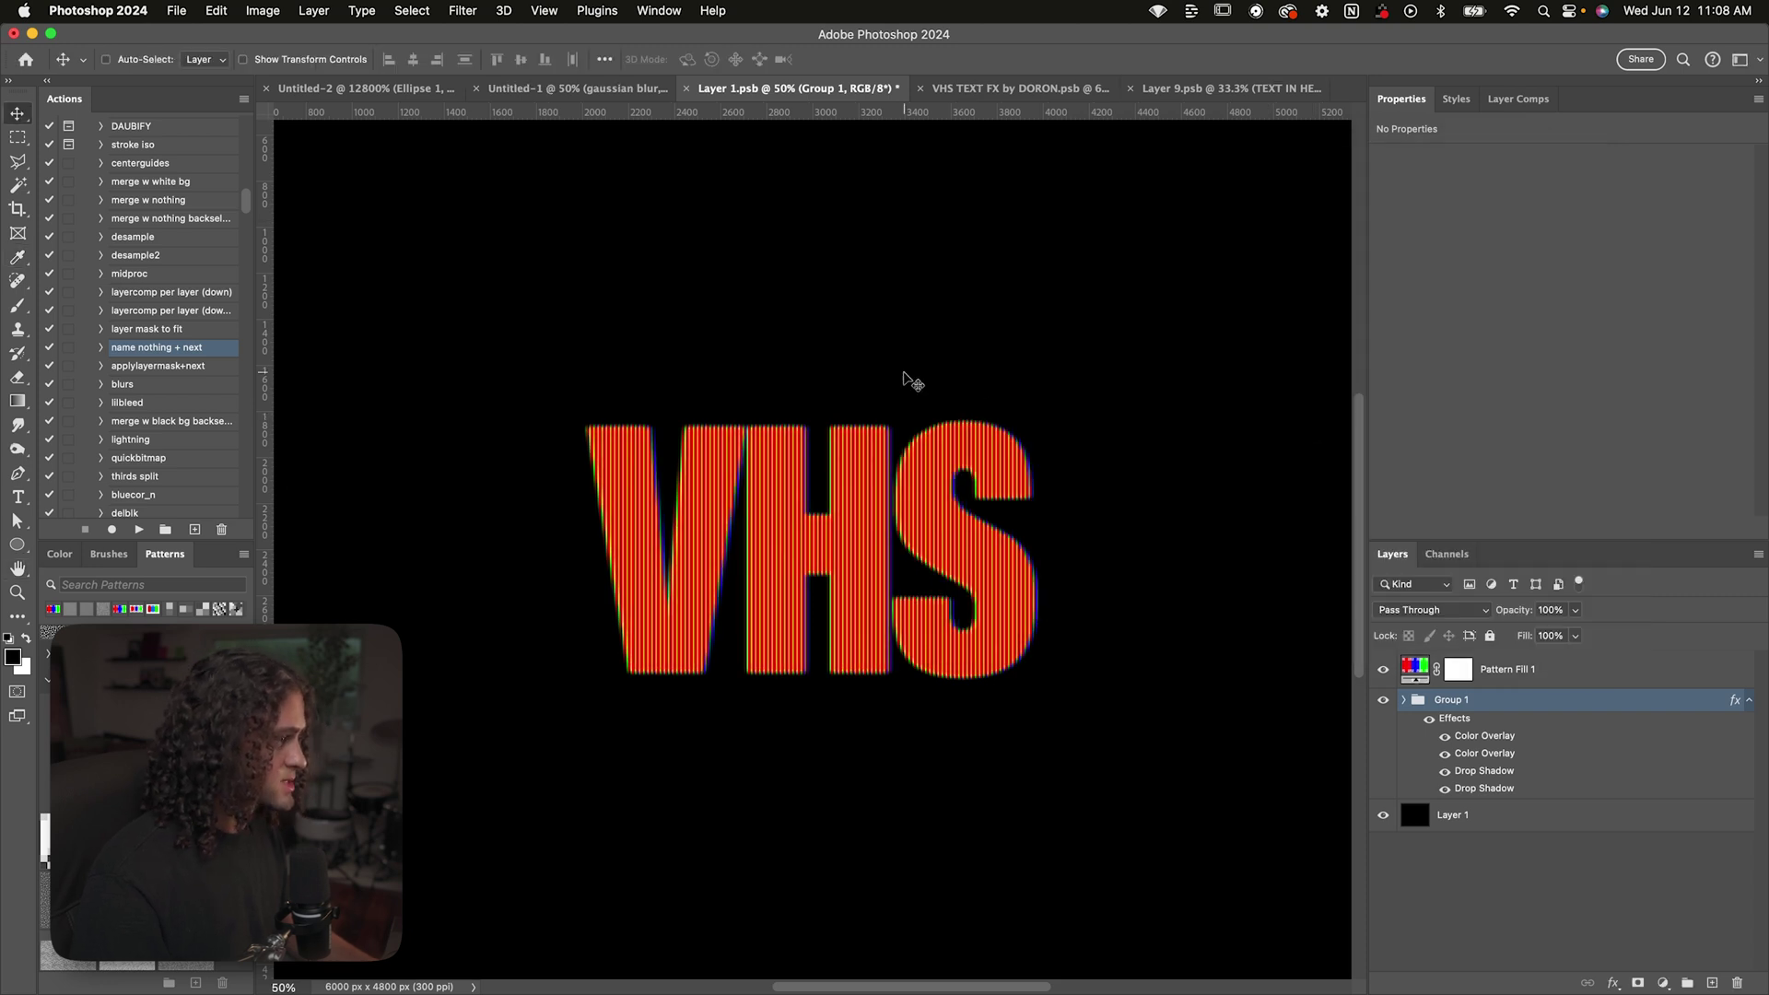
Save Layer 1.psb and inspect the orange-red version of the VHS text in Untitled-1
{"action": "key", "text": "super+s"}
{"action": "left_click", "coordinate": [576, 89]}
{"action": "key", "text": "super+minus"}
{"action": "key", "text": "super+equal"}
{"action": "key", "text": "super+equal"}
{"action": "key", "text": "super+minus"}
{"action": "key", "text": "super+equal"}
Shift the upper gaussian blur layer (Exclusion) about 49 px to the right and toggle its visibility to check its effect
{"action": "scroll", "coordinate": [1499, 805], "scroll_direction": "down", "scroll_amount": 3}
{"action": "left_click", "coordinate": [1383, 751]}
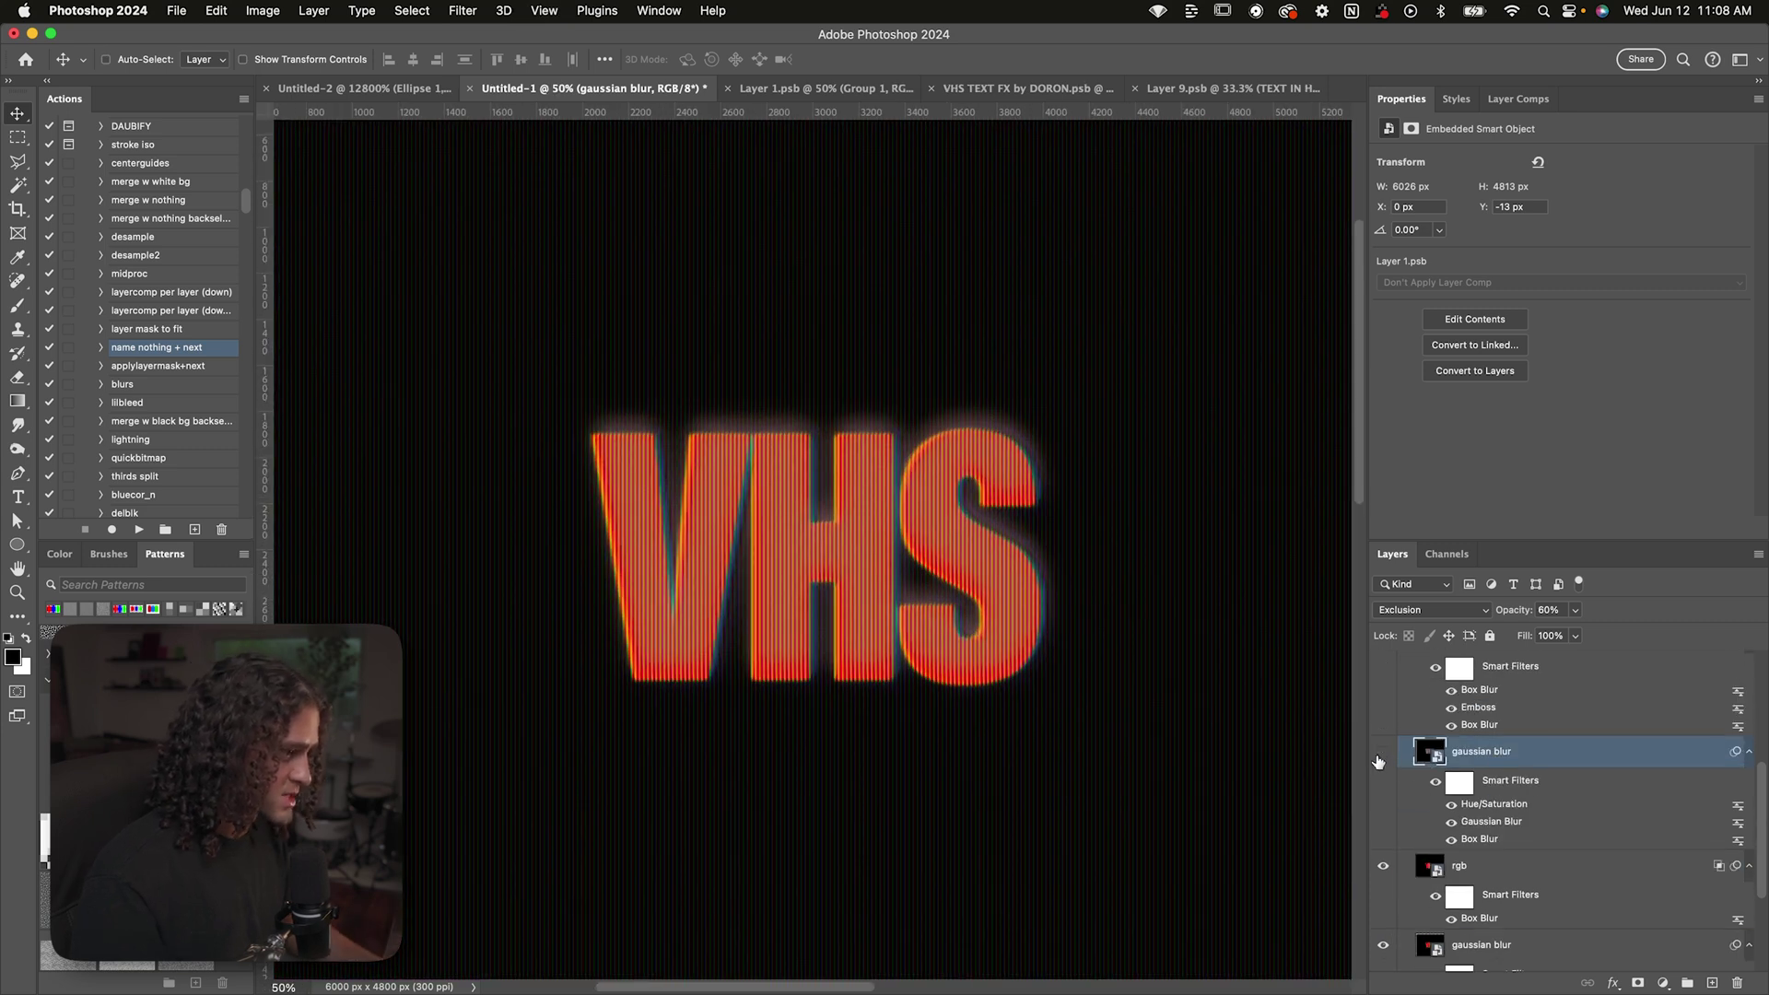
{"action": "left_click", "coordinate": [1381, 754]}
{"action": "mouse_move", "coordinate": [1183, 632]}
{"action": "left_mouse_down"}
{"action": "mouse_move", "coordinate": [1236, 605]}
{"action": "mouse_move", "coordinate": [1192, 593]}
{"action": "mouse_move", "coordinate": [1205, 632]}
{"action": "left_mouse_up"}
{"action": "left_click", "coordinate": [1383, 751]}
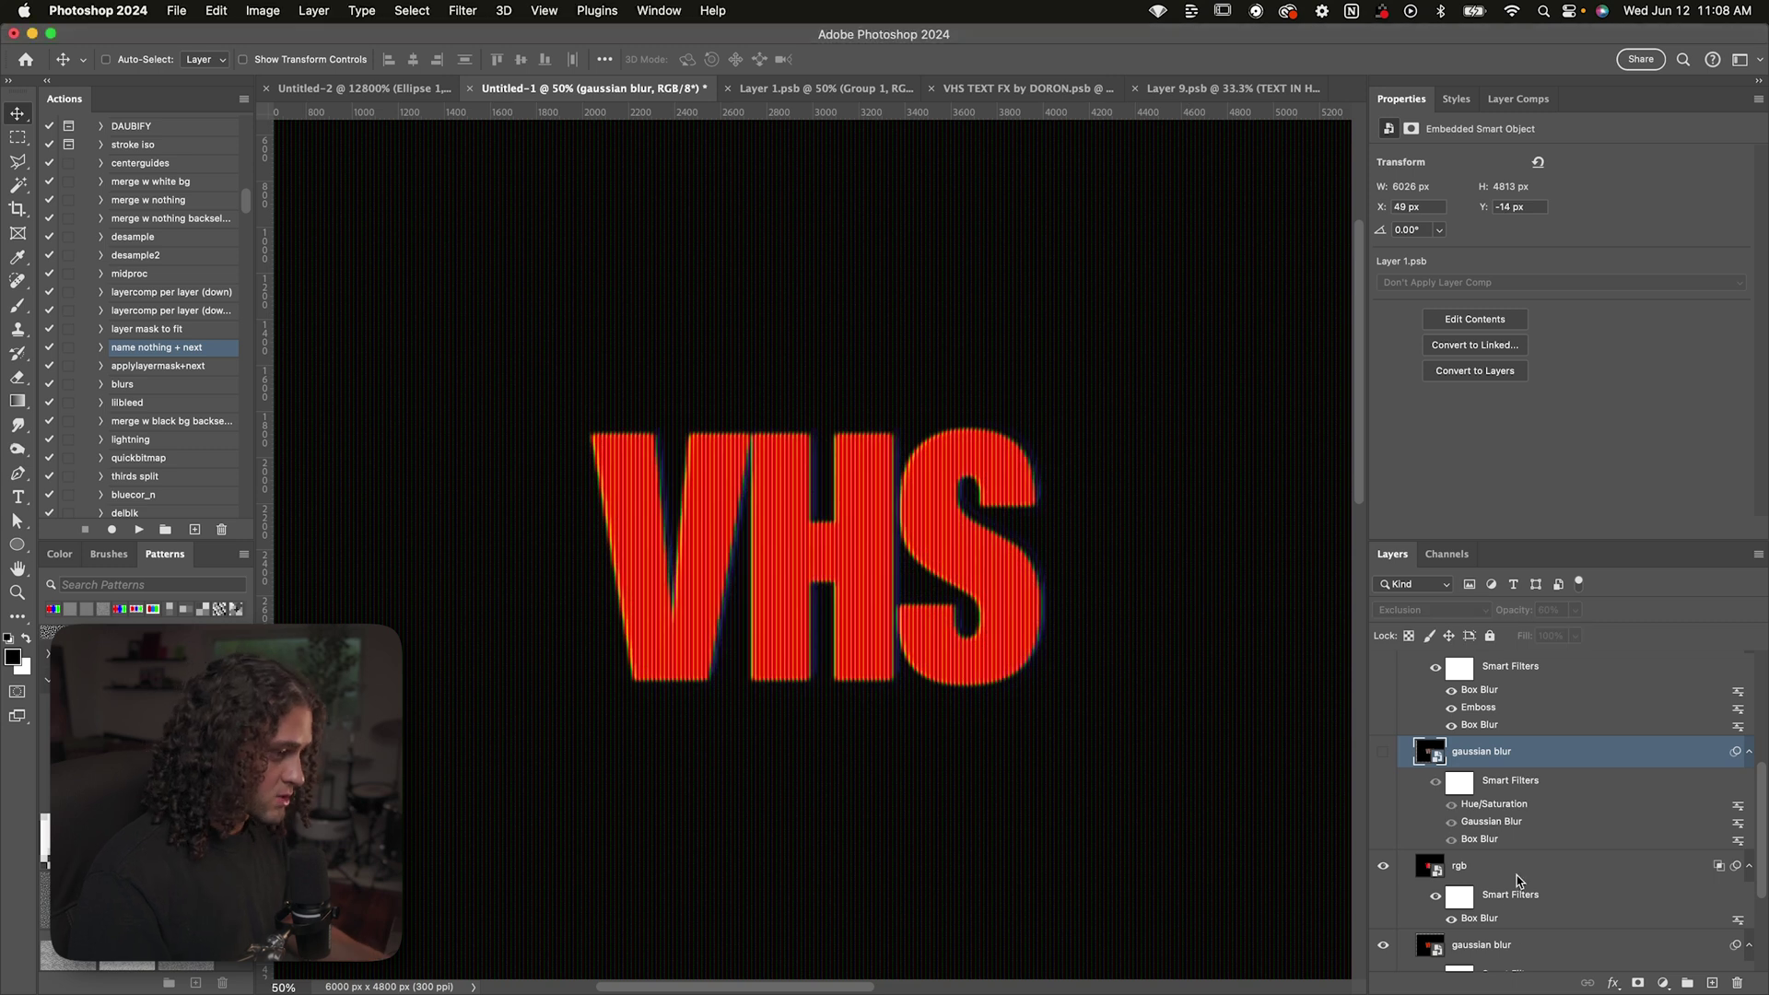
Nudge the rgb layer slightly to the right and toggle its visibility to check its effect on the text
{"action": "left_click", "coordinate": [1456, 870]}
{"action": "left_click_drag", "start_coordinate": [1103, 760], "coordinate": [1115, 760]}
{"action": "left_click", "coordinate": [1382, 867]}
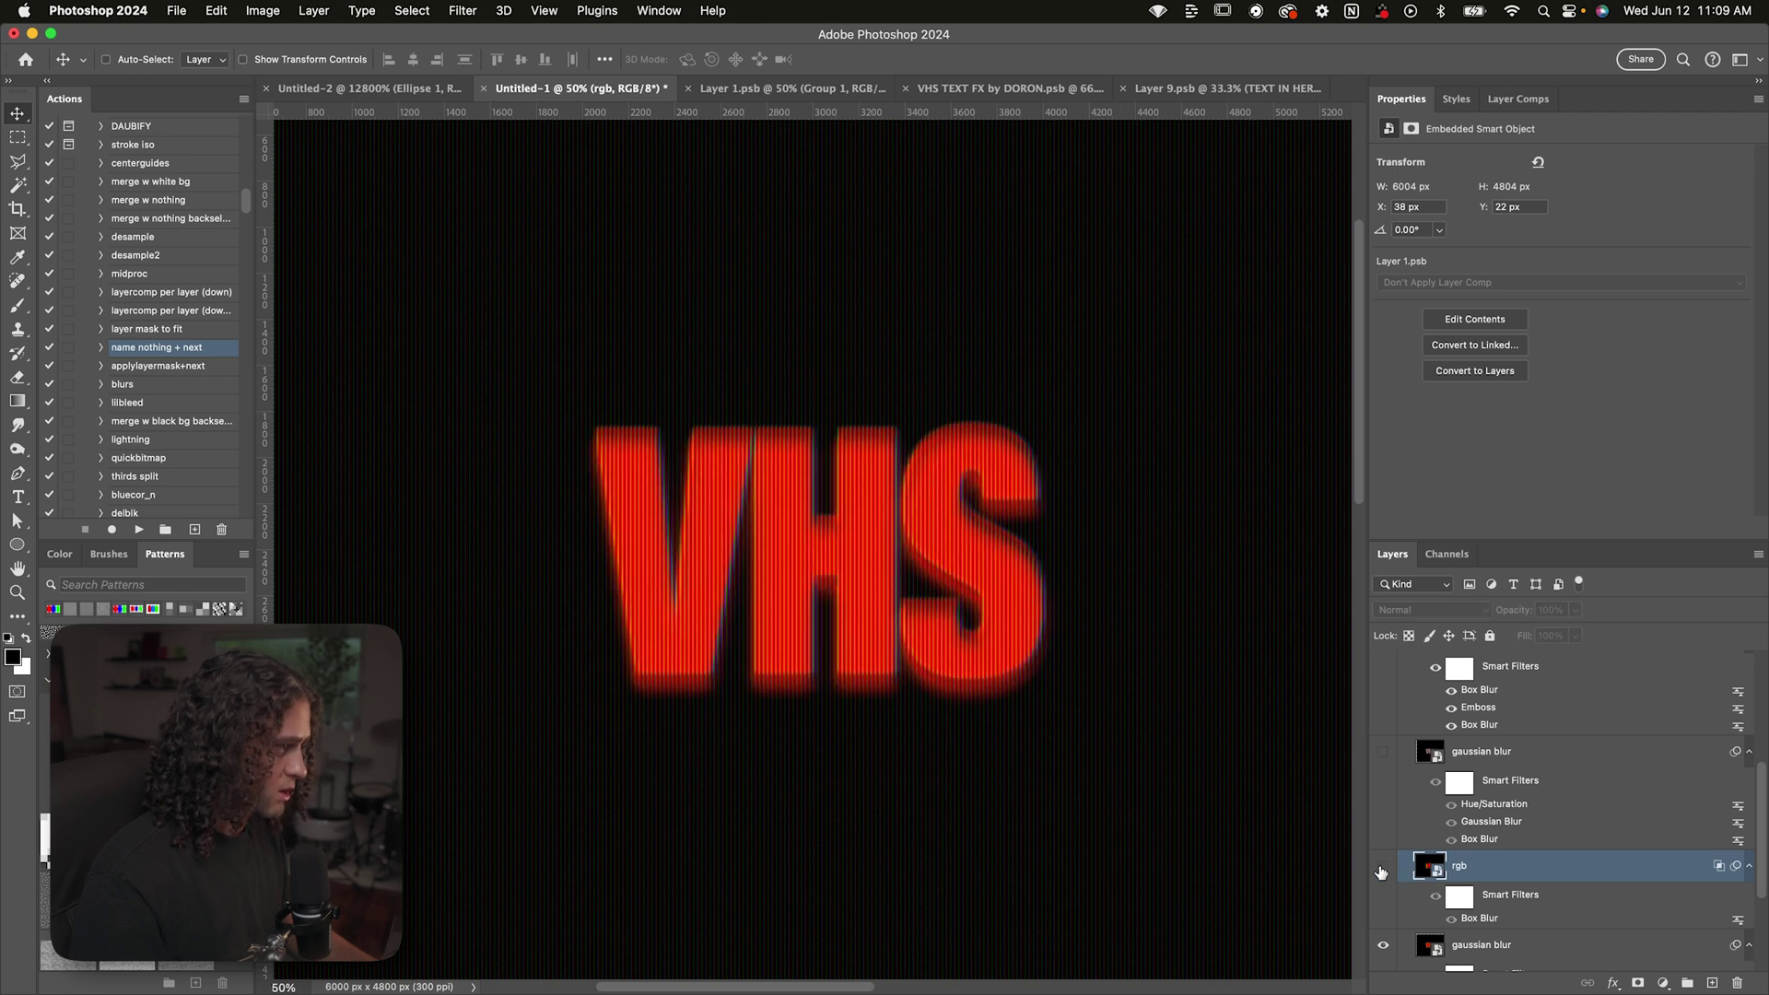
{"action": "key", "text": "ctrl+minus"}
{"action": "key", "text": "ctrl+minus"}
{"action": "key", "text": "ctrl+minus"}
{"action": "key", "text": "ctrl+minus"}
{"action": "key", "text": "ctrl+minus"}
{"action": "key", "text": "ctrl+plus"}
{"action": "key", "text": "ctrl+plus"}
{"action": "key", "text": "ctrl+plus"}
{"action": "key", "text": "ctrl+plus"}
{"action": "key", "text": "ctrl+plus"}
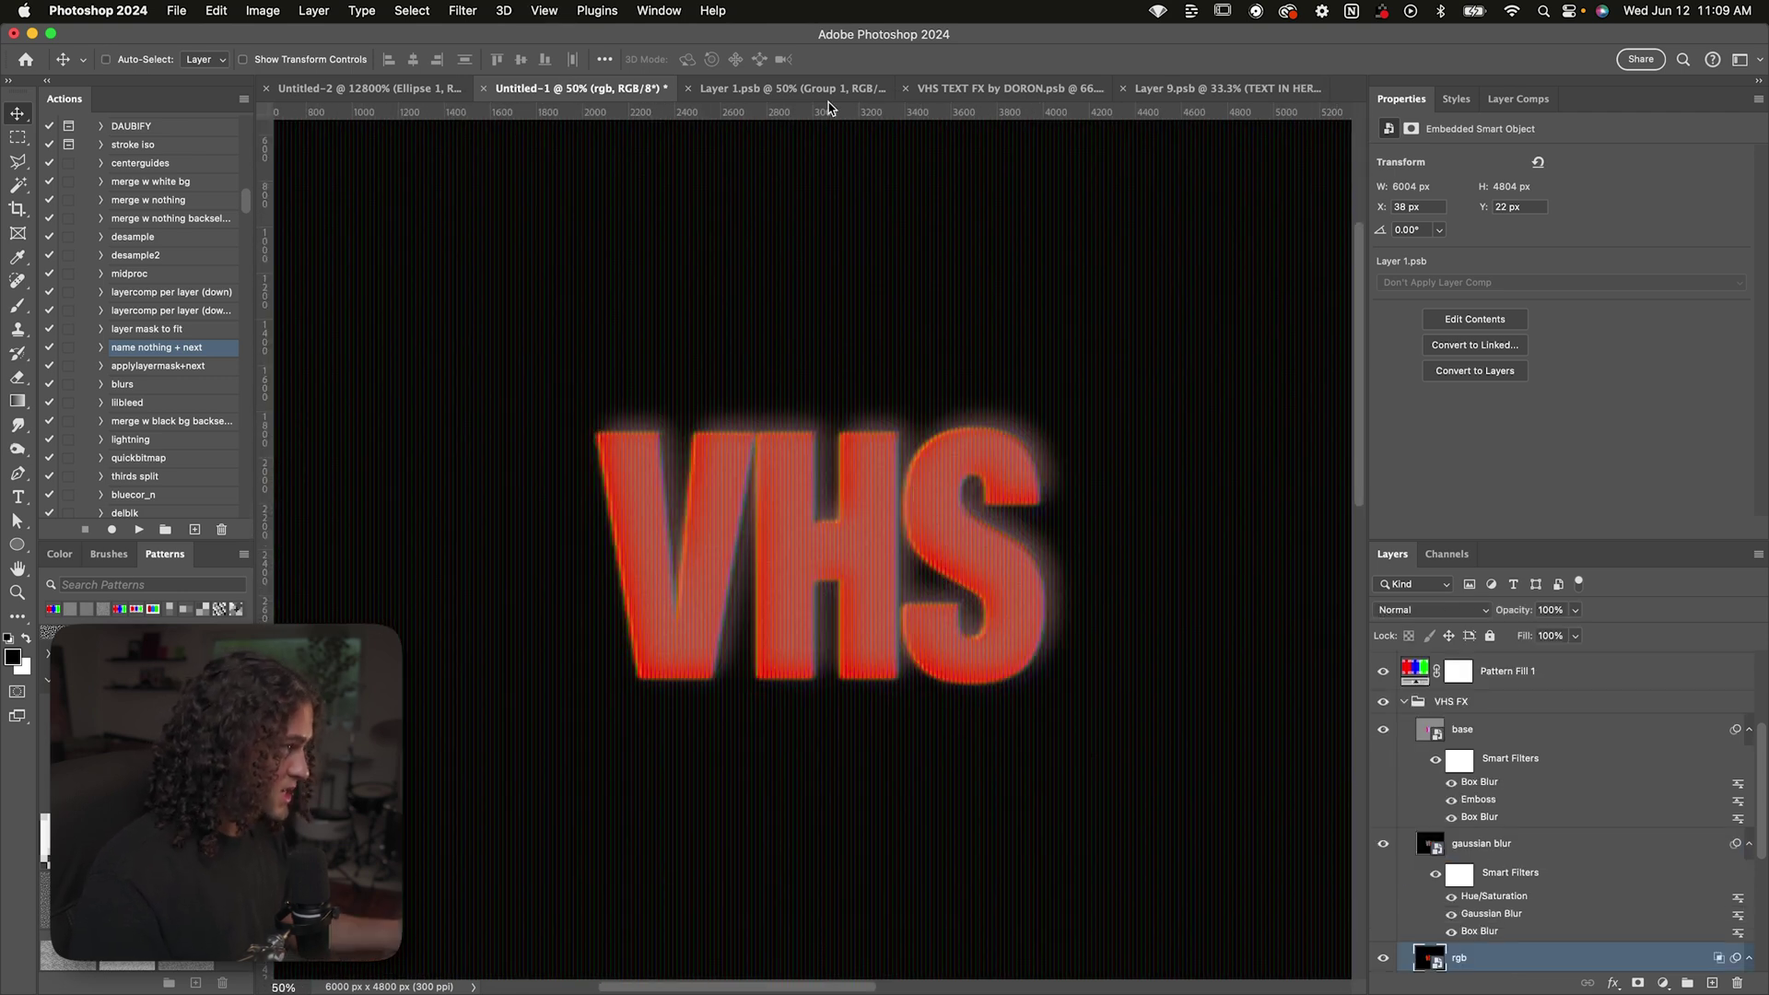
Move the gaussian blur (exclusion) layer below the rgb layer in the VHS FX group of Untitled-1
{"action": "key", "text": "ctrl+Tab"}
{"action": "key", "text": "ctrl+shift+Tab"}
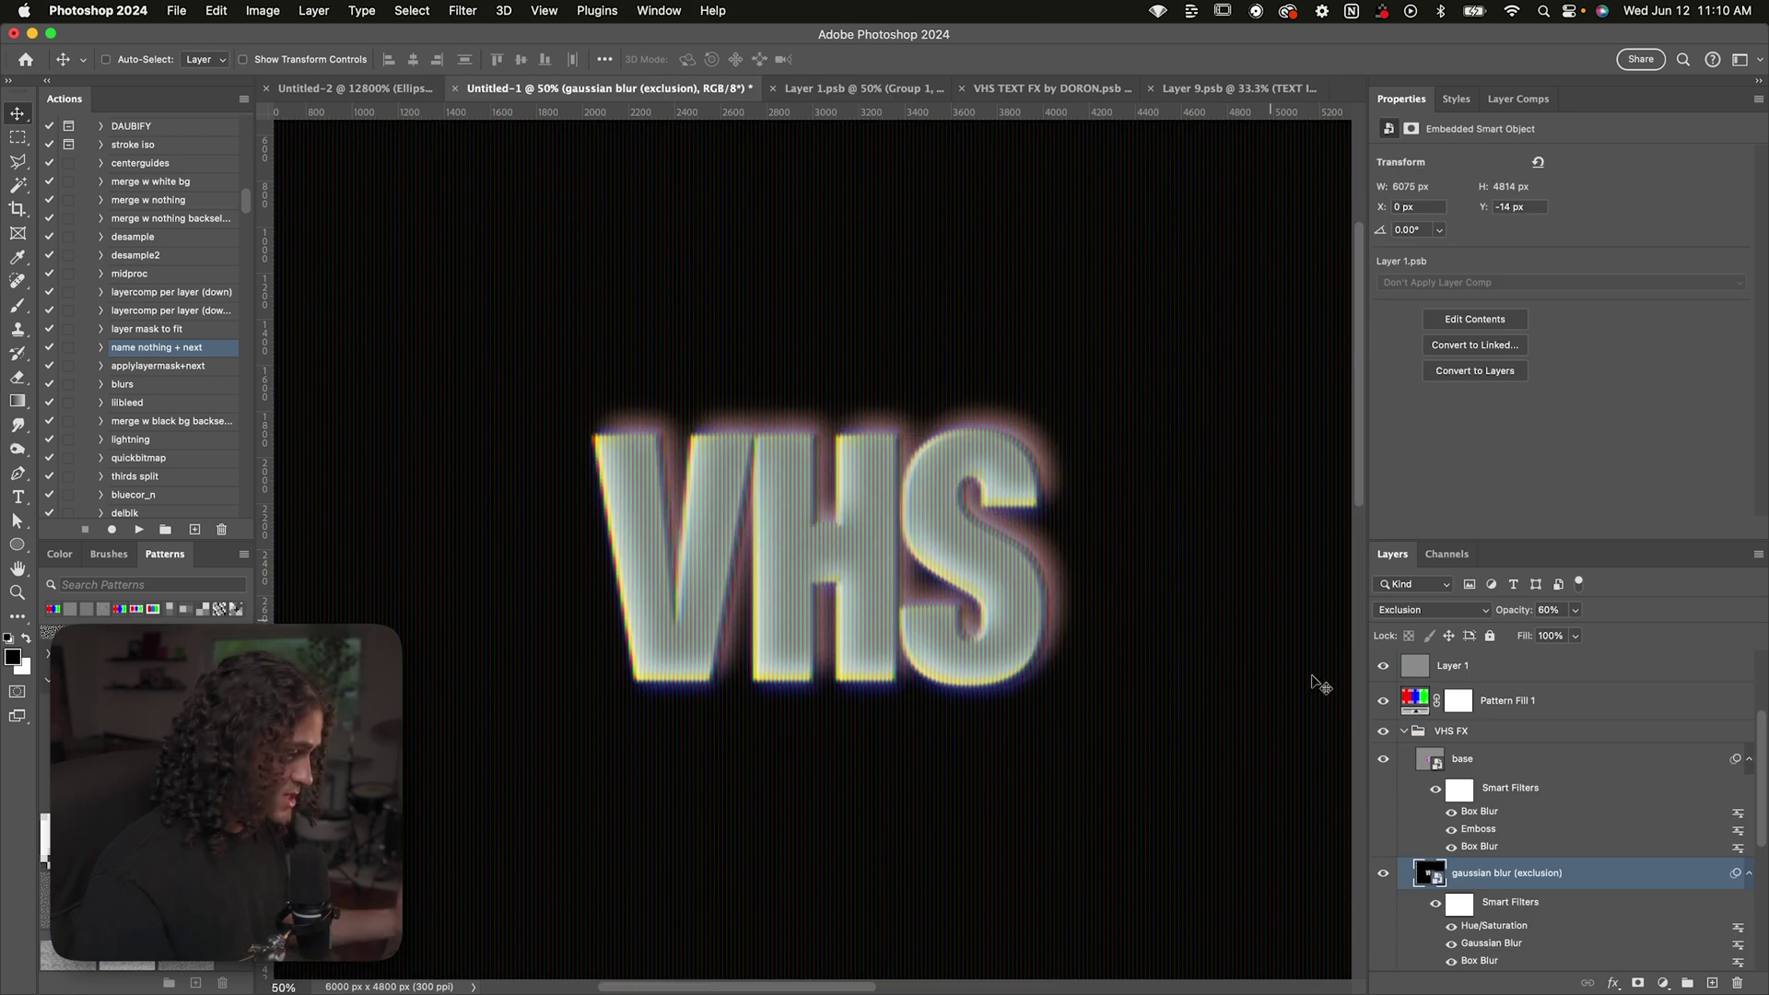
{"action": "scroll", "coordinate": [1456, 876], "scroll_direction": "down", "scroll_amount": 2}
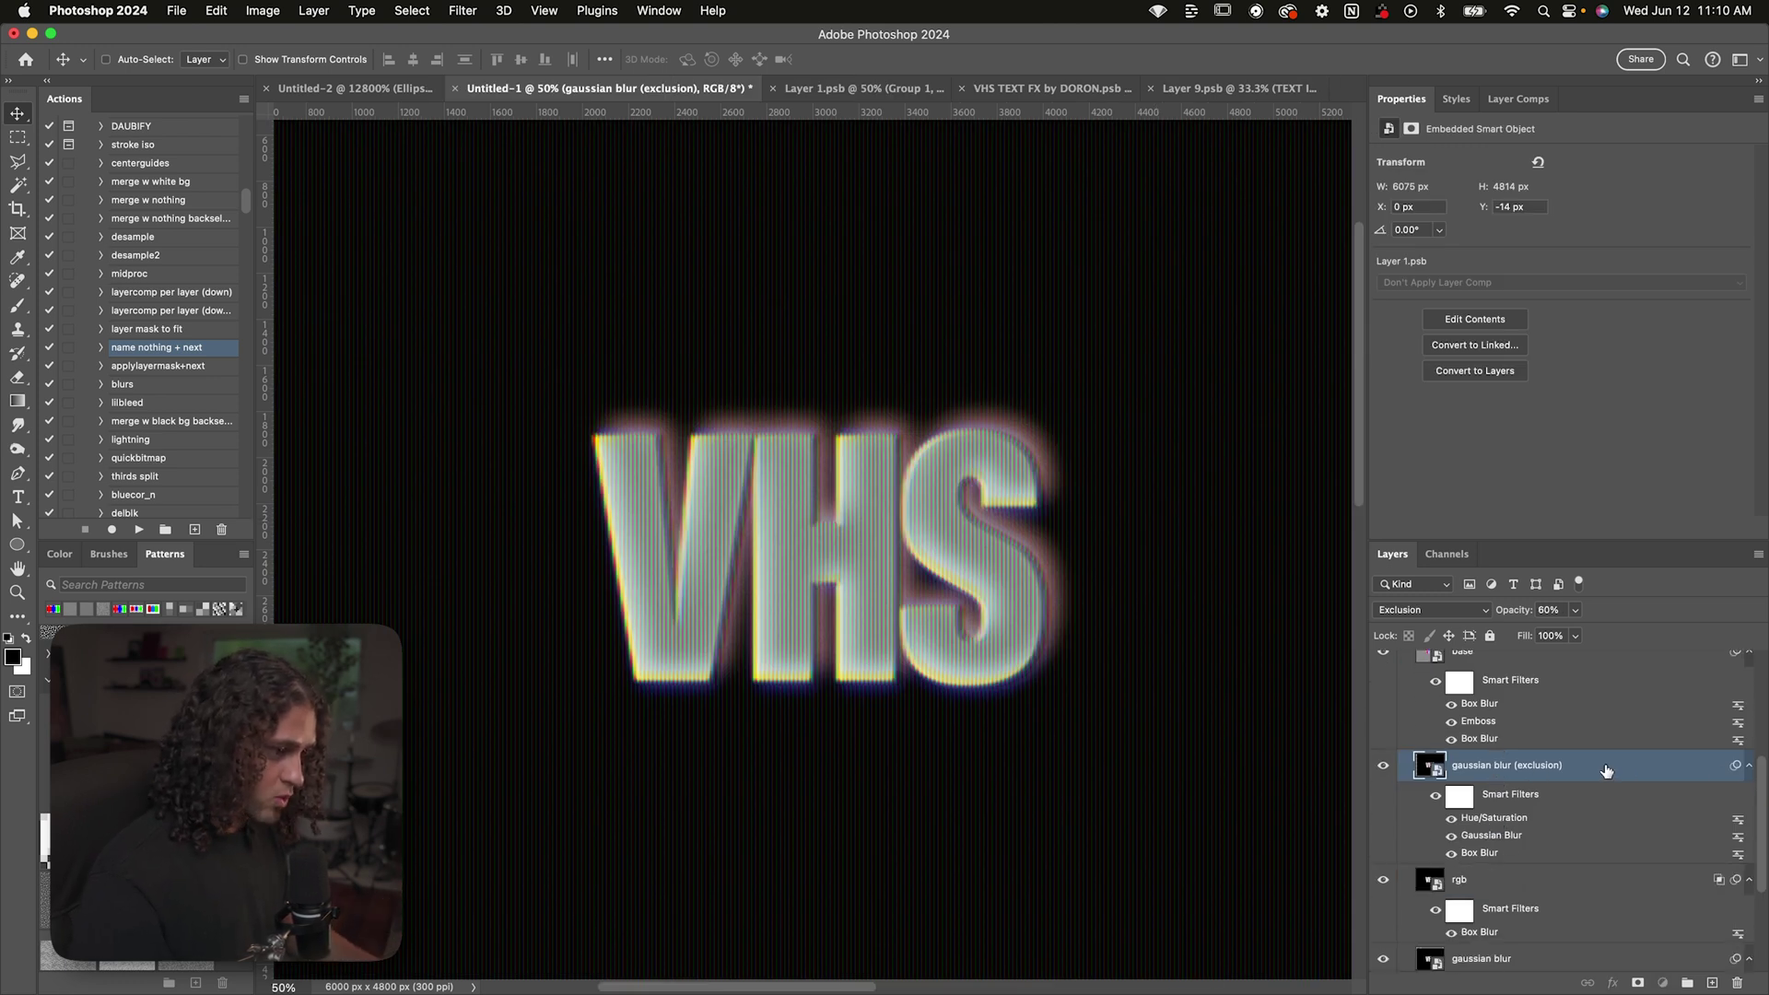
{"action": "left_click_drag", "start_coordinate": [1606, 770], "coordinate": [1572, 939]}
{"action": "scroll", "coordinate": [1521, 844], "scroll_direction": "down", "scroll_amount": 2}
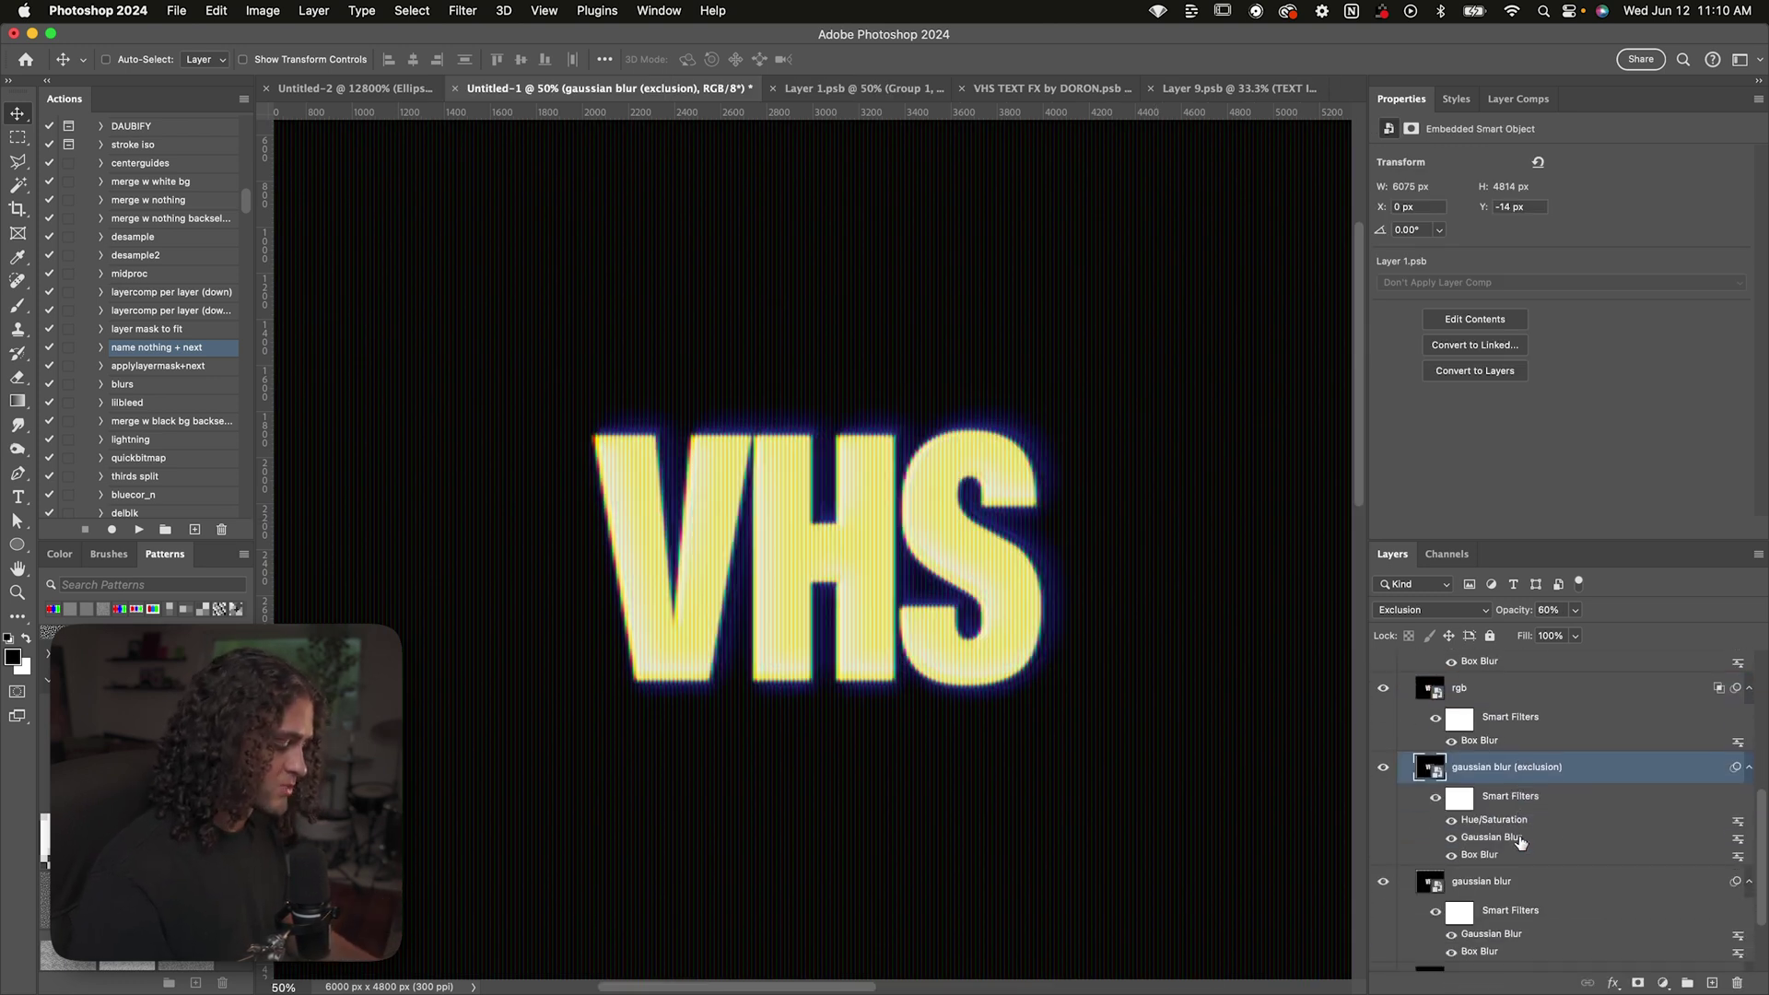
Add an Invert filter to the gaussian blur (exclusion) layer and inspect the text and background
{"action": "key", "text": "super+i"}
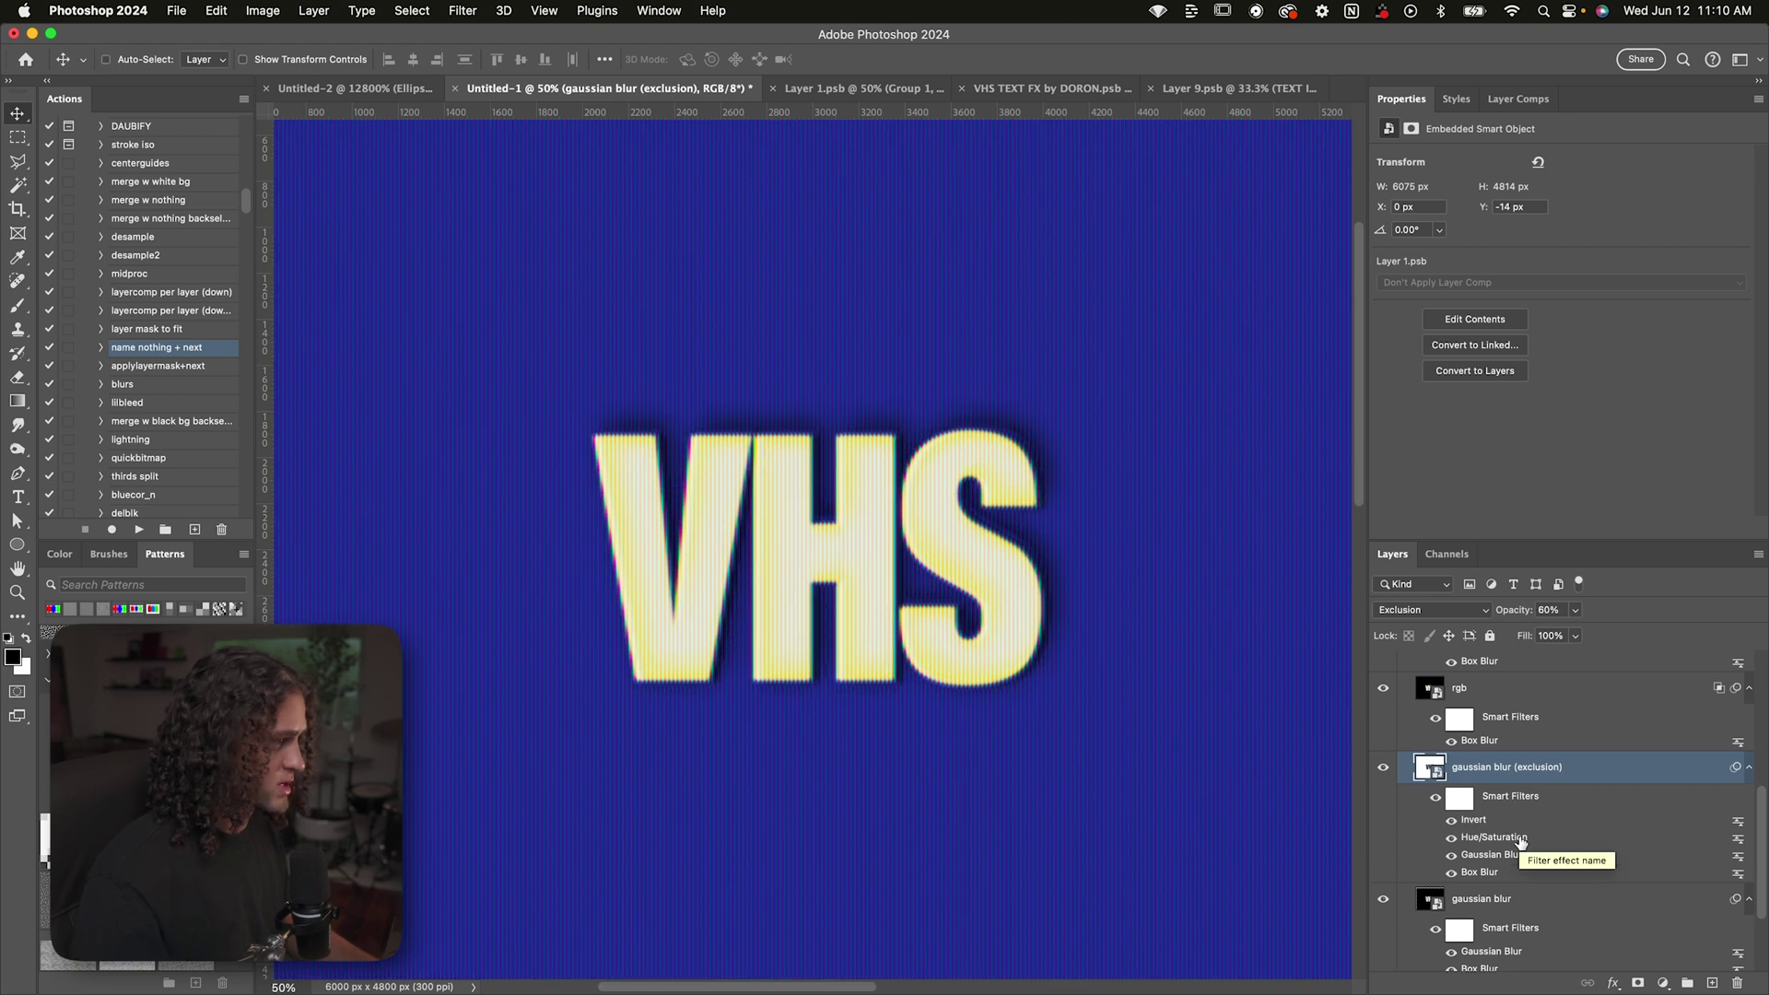
{"action": "key", "text": "super+minus"}
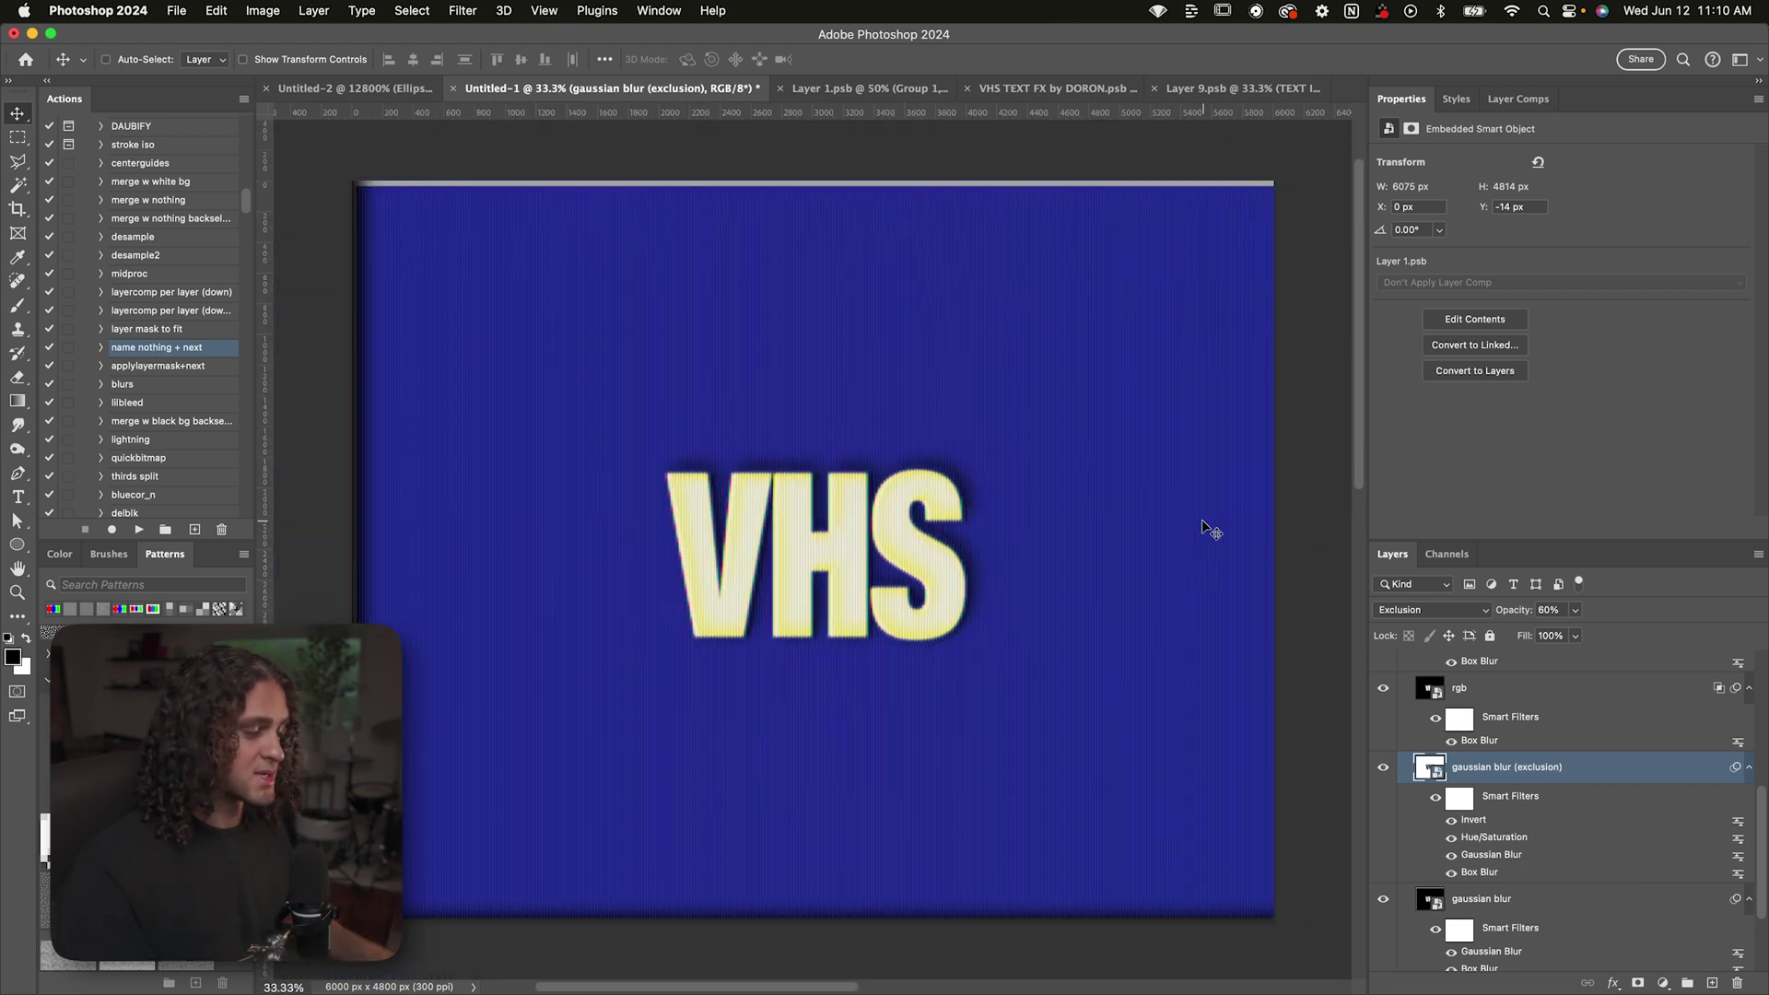
{"action": "key", "text": "super+equal"}
{"action": "left_click", "coordinate": [1066, 611], "text": "super"}
{"action": "key", "text": "super+minus"}
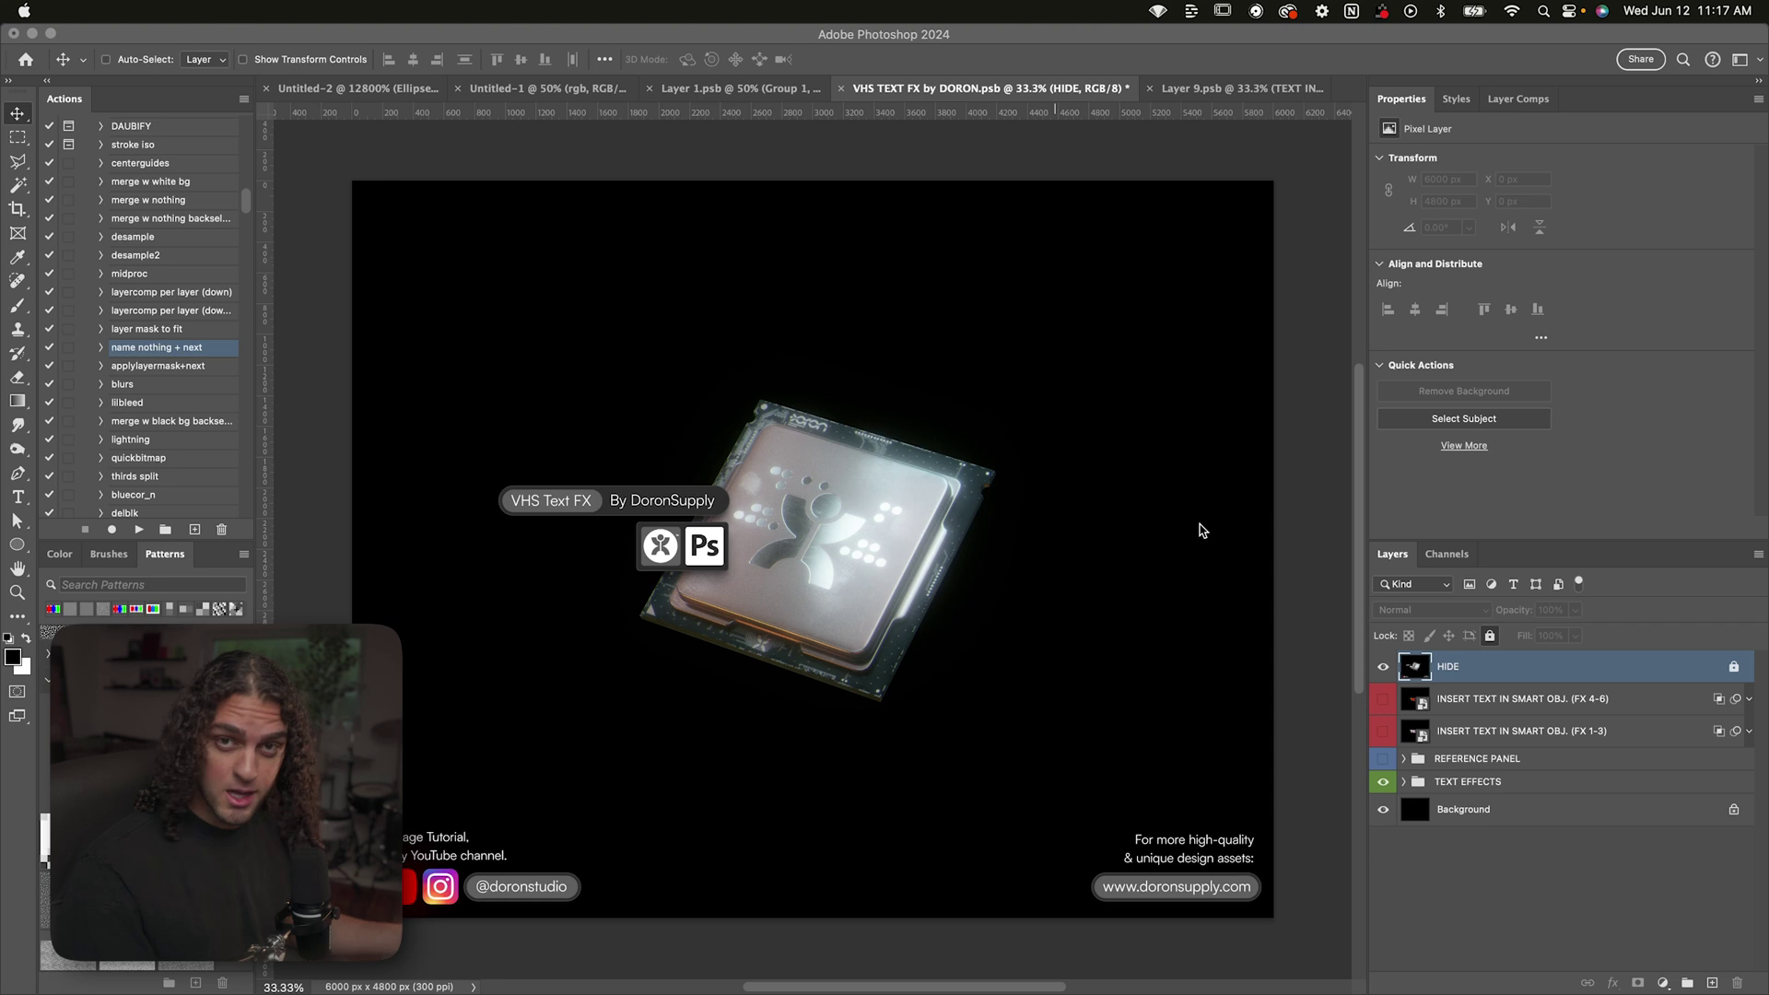
In VHS TEXT FX by DORON.psb, hide the HIDE cover layer and expand the TEXT EFFECTS group
{"action": "left_click", "coordinate": [1382, 666]}
{"action": "left_click", "coordinate": [1383, 666]}
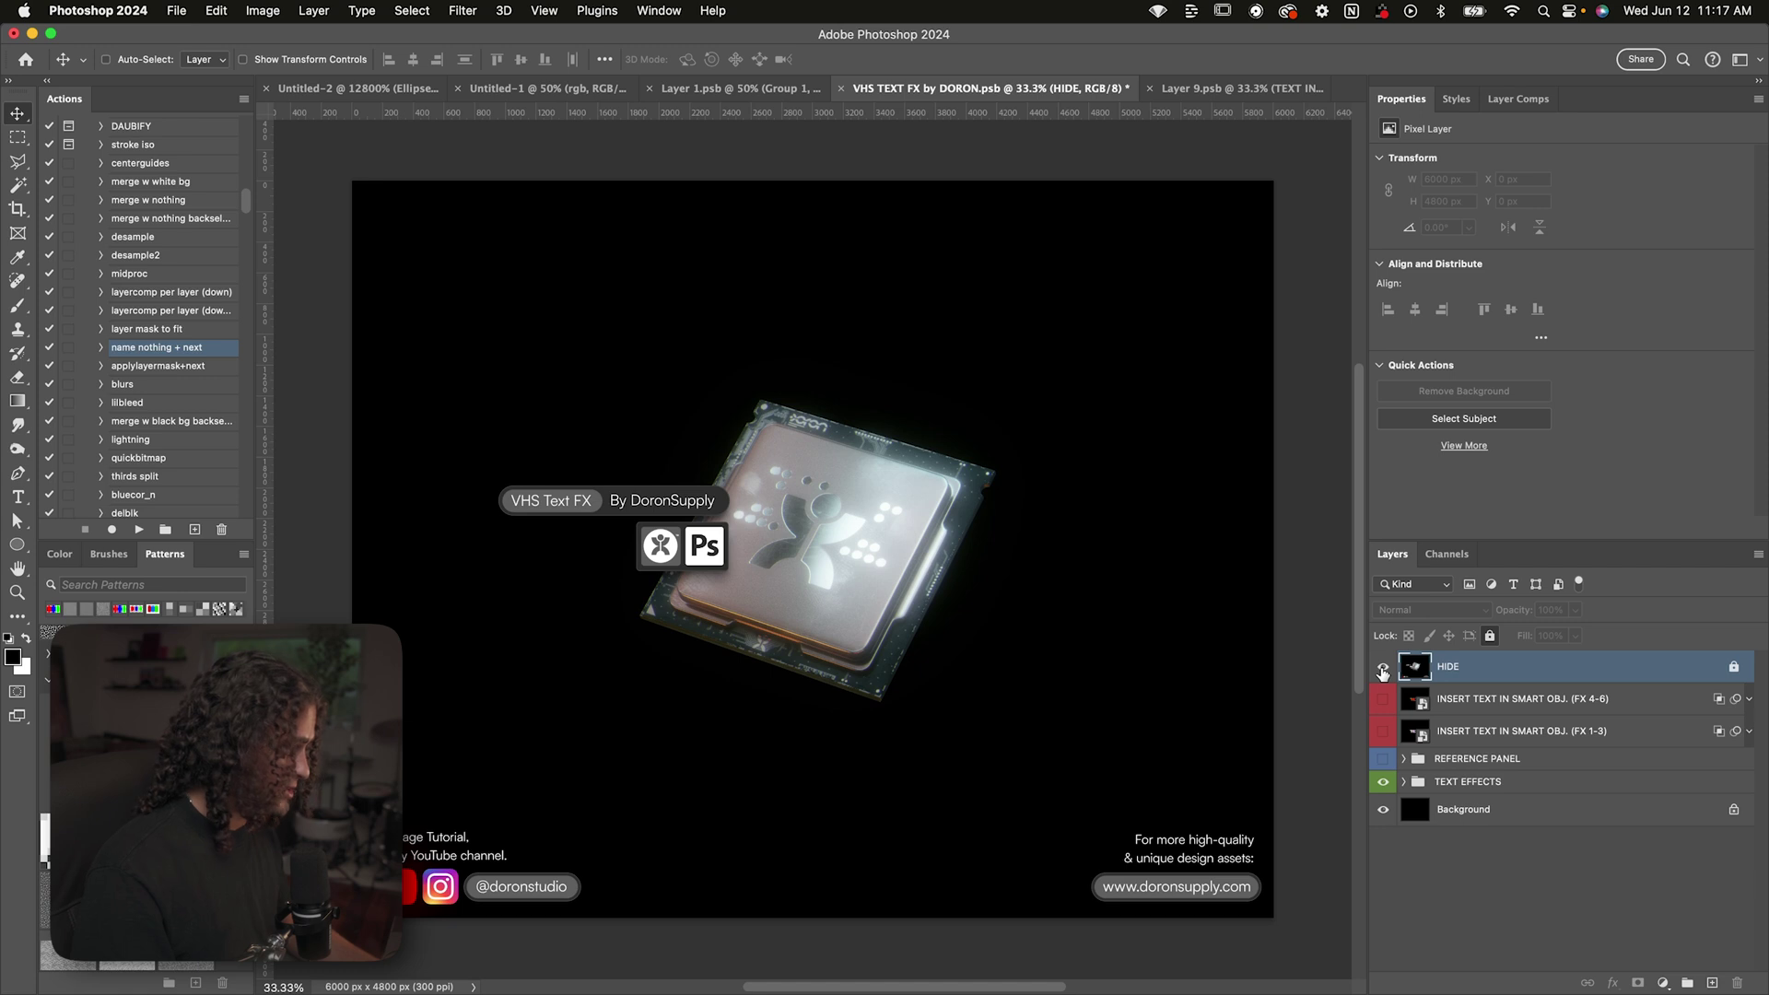
{"action": "left_click", "coordinate": [1382, 669]}
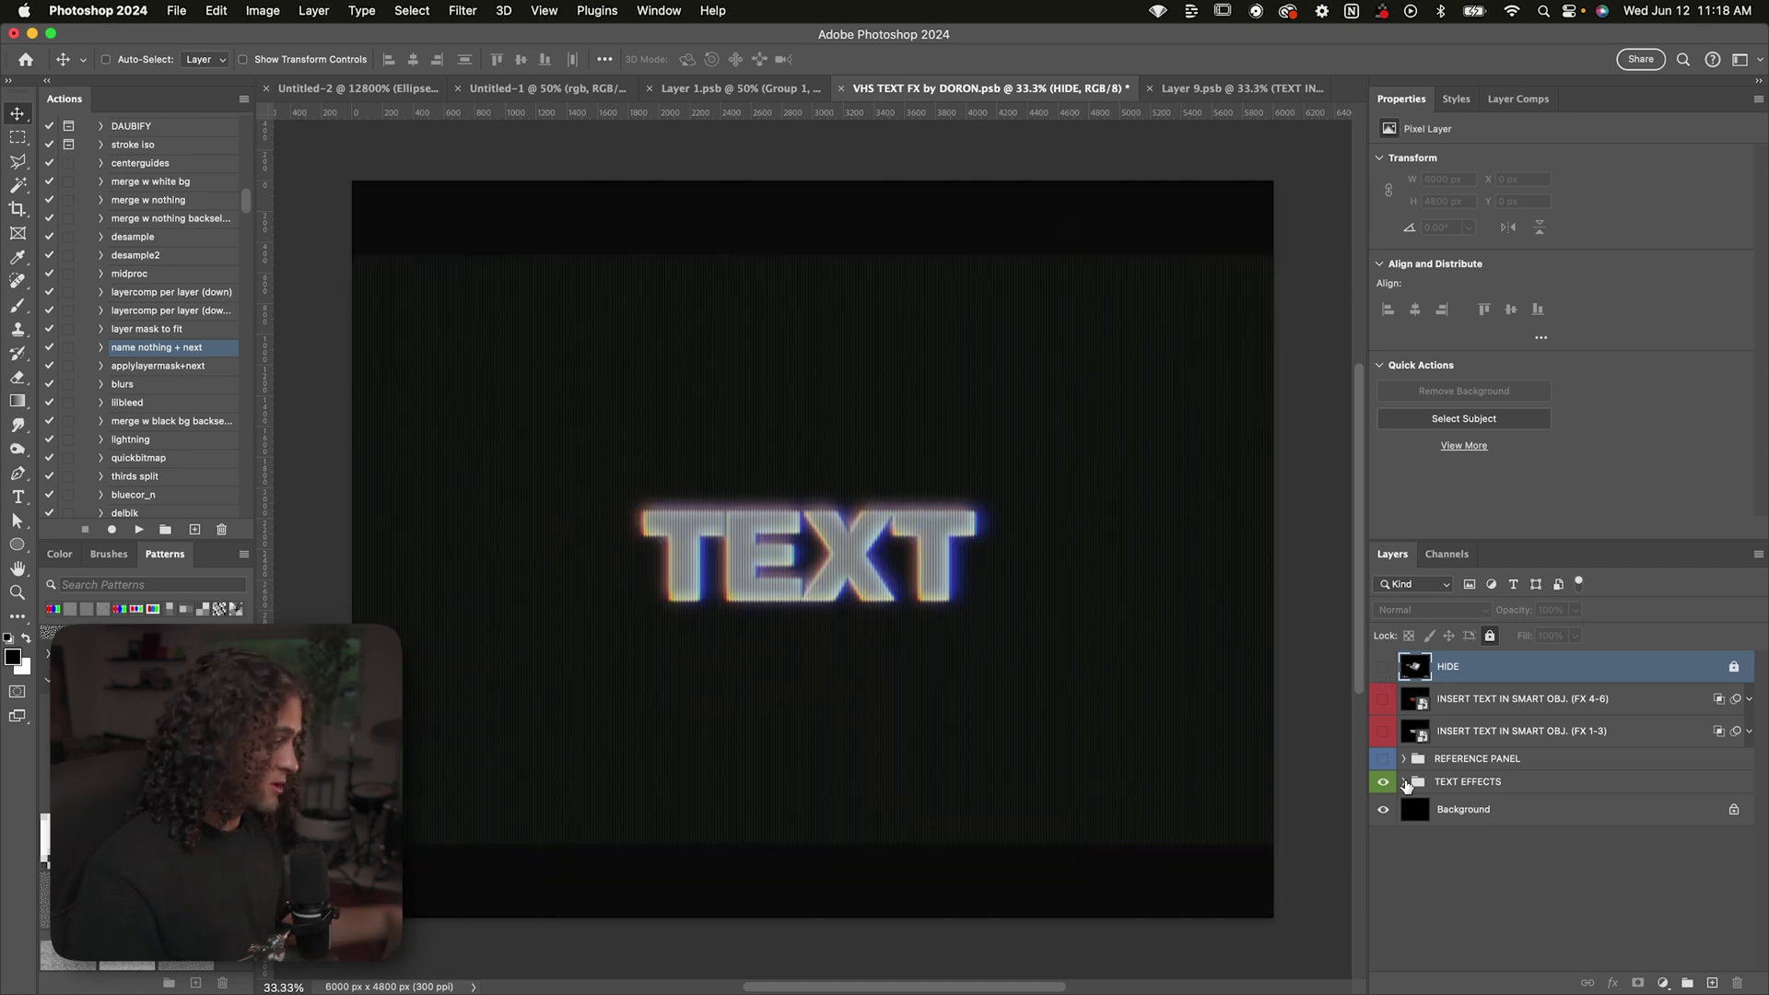
{"action": "left_click", "coordinate": [1404, 782]}
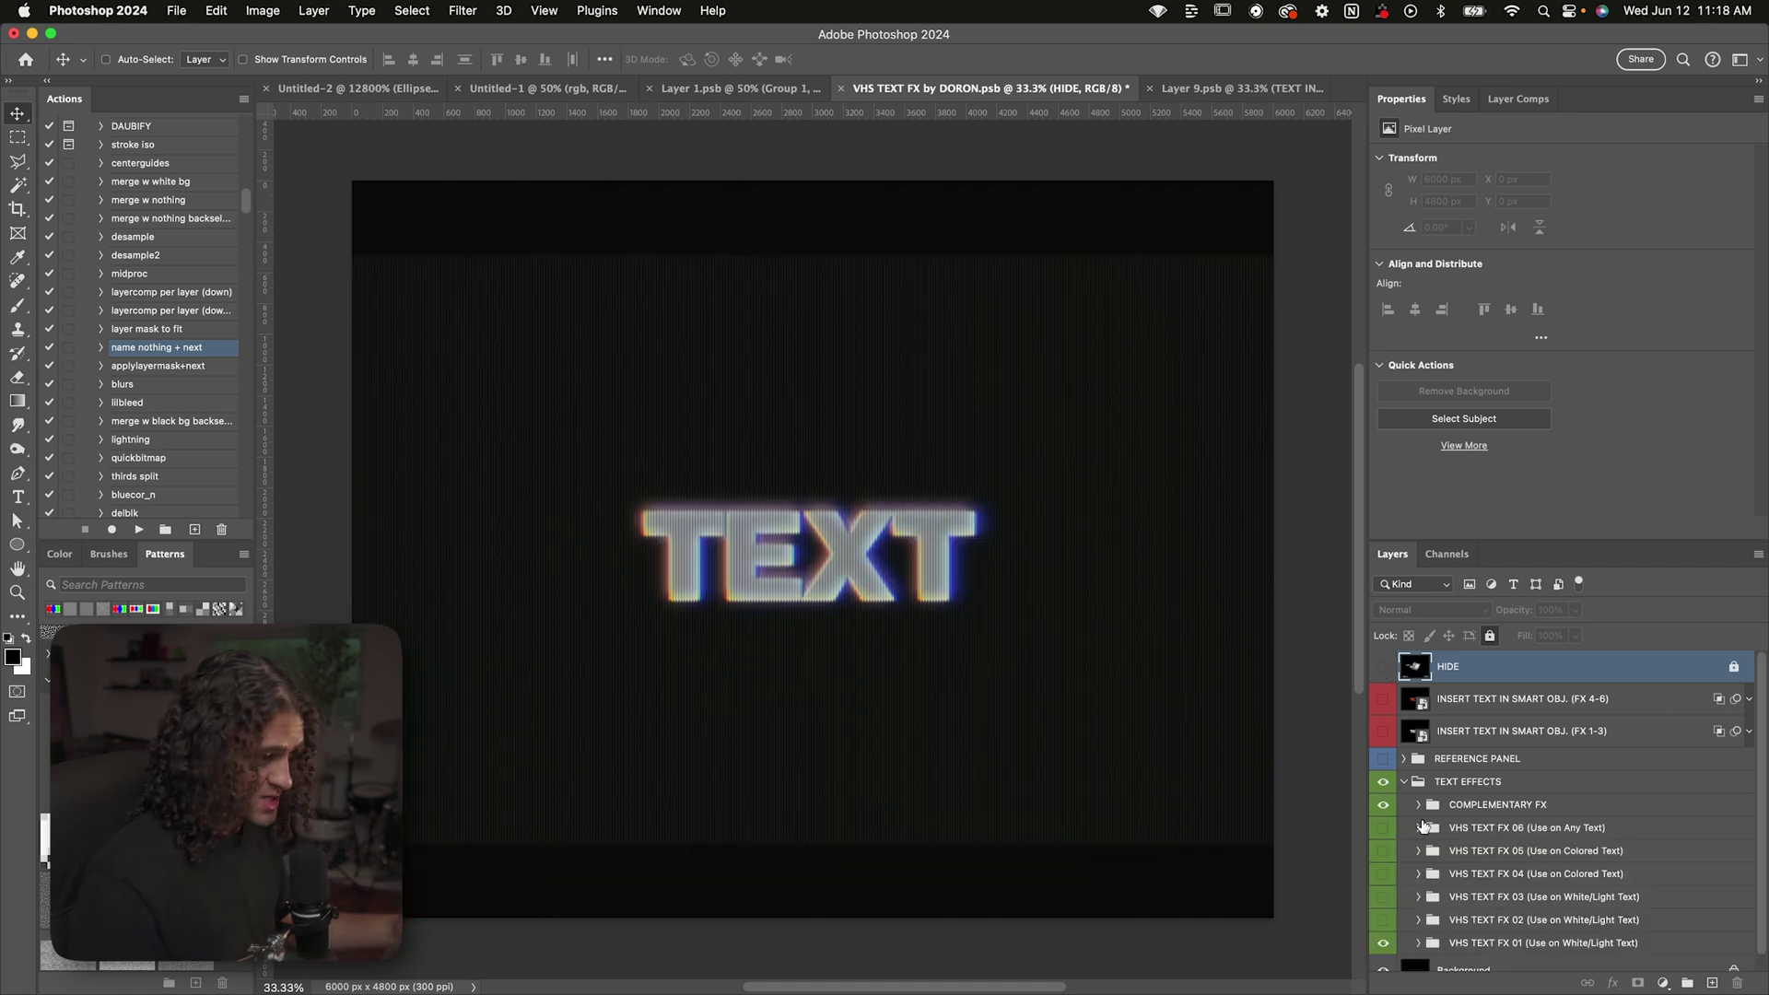
{"action": "scroll", "coordinate": [1425, 827], "scroll_direction": "down", "scroll_amount": 1}
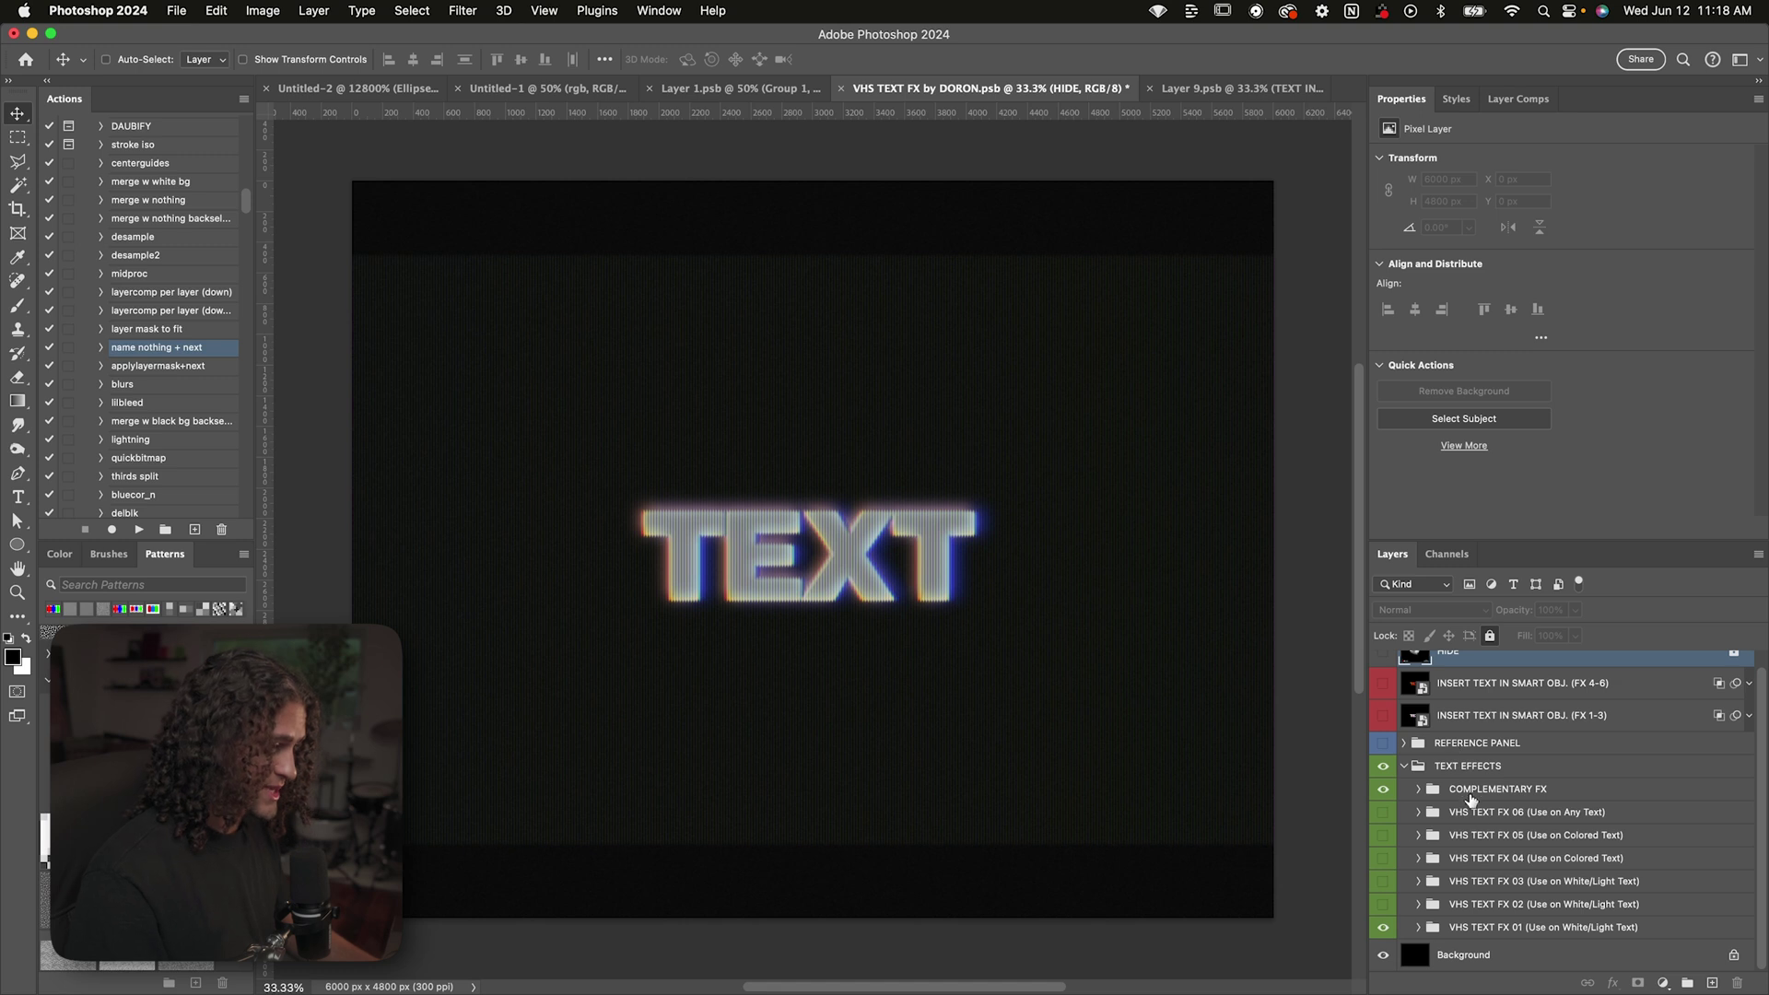
{"action": "scroll", "coordinate": [1468, 798], "scroll_direction": "up", "scroll_amount": 1}
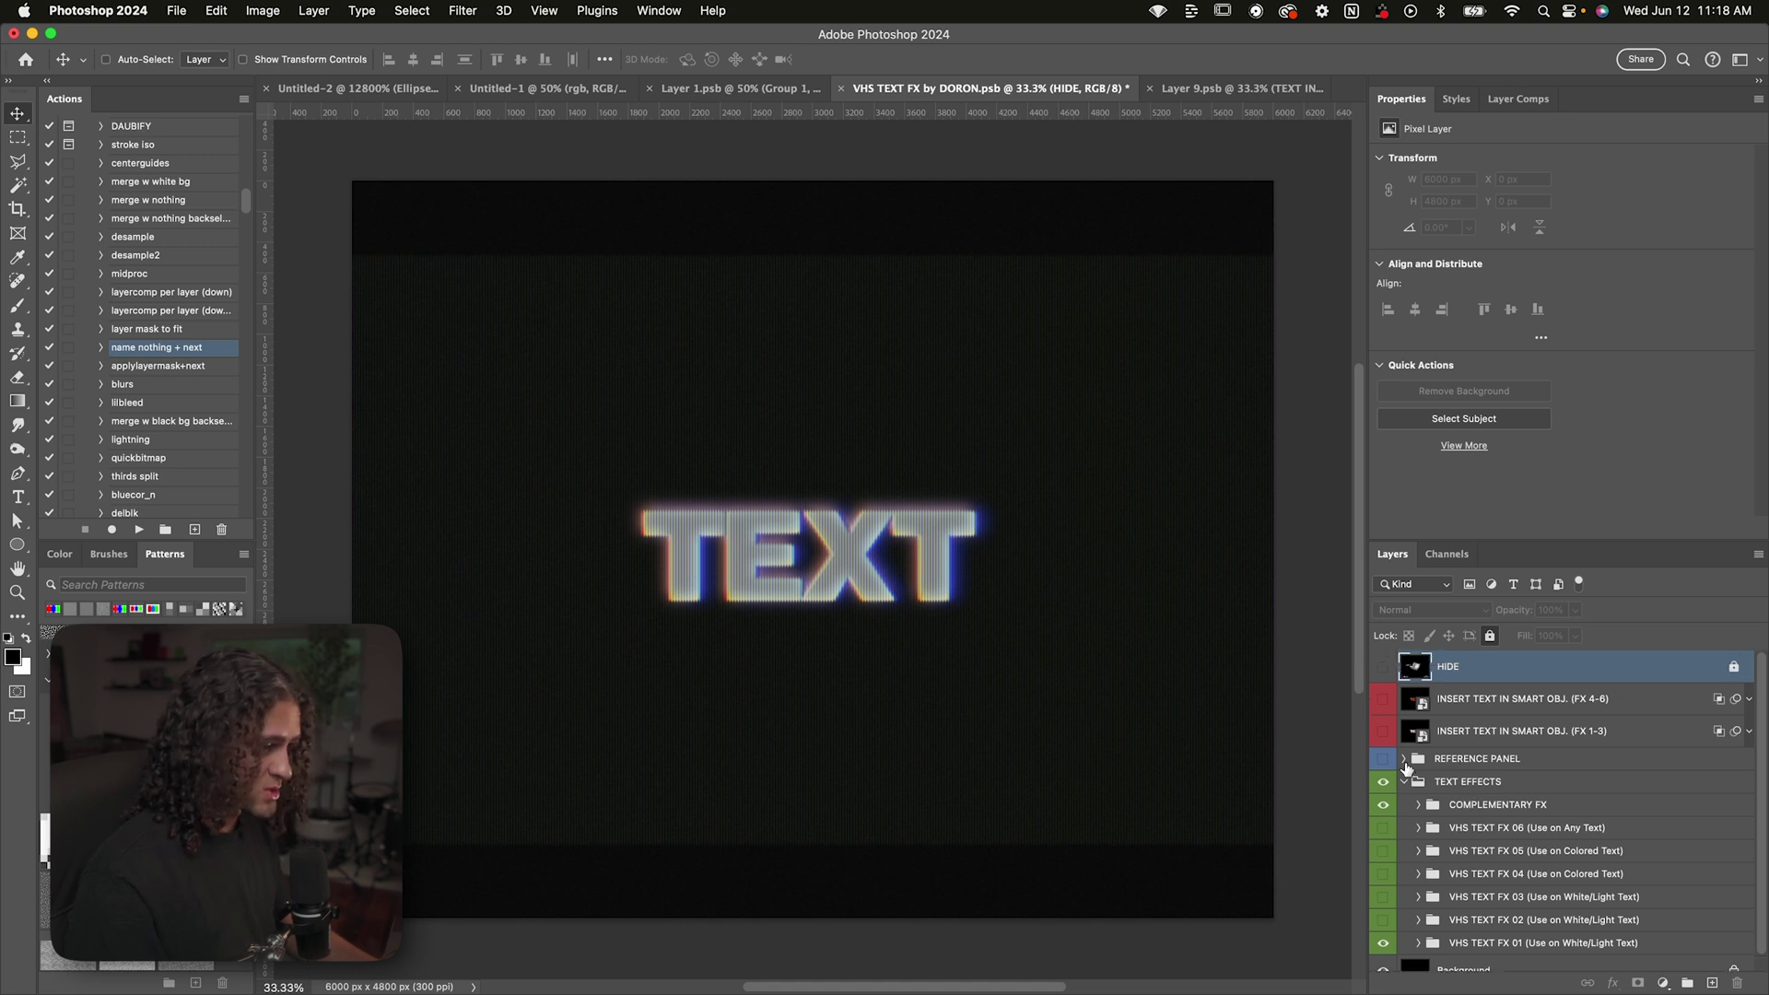
Show and expand the REFERENCE PANEL group and preview its TEXT FX 01, 02 and 03 reference images
{"action": "left_click", "coordinate": [1384, 901]}
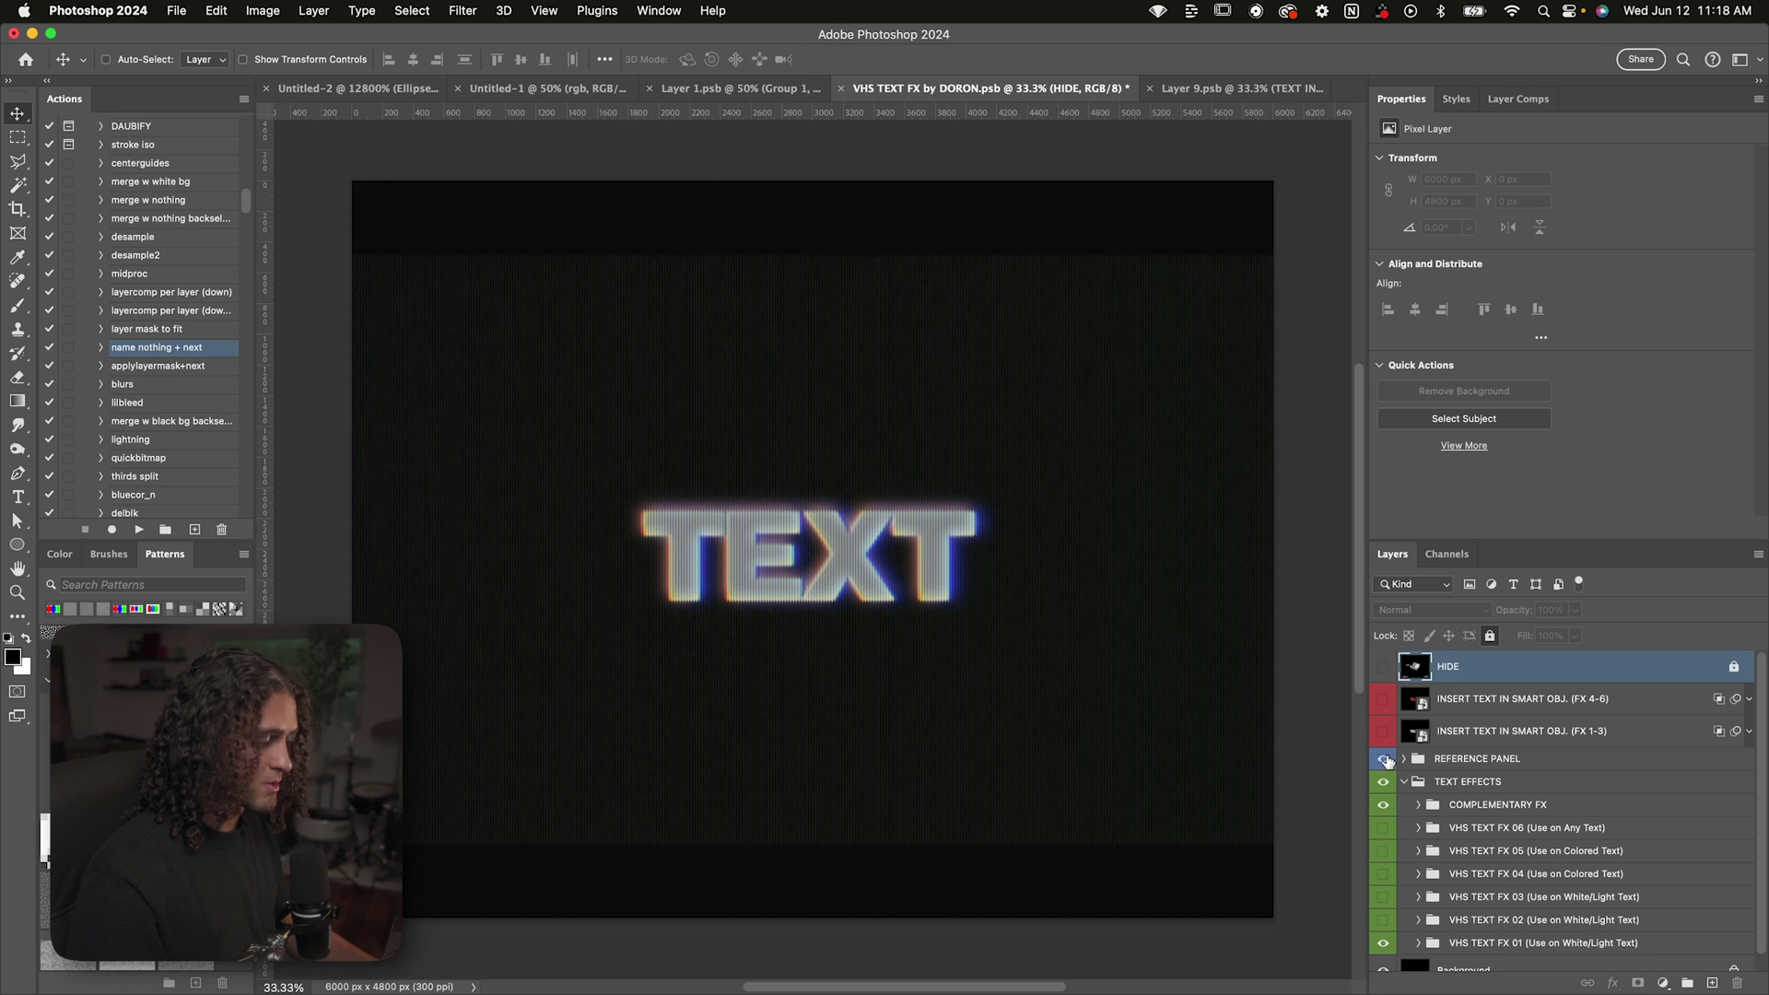
{"action": "left_click", "coordinate": [1403, 758]}
{"action": "scroll", "coordinate": [1475, 810], "scroll_direction": "down", "scroll_amount": 2}
{"action": "left_click", "coordinate": [1438, 886]}
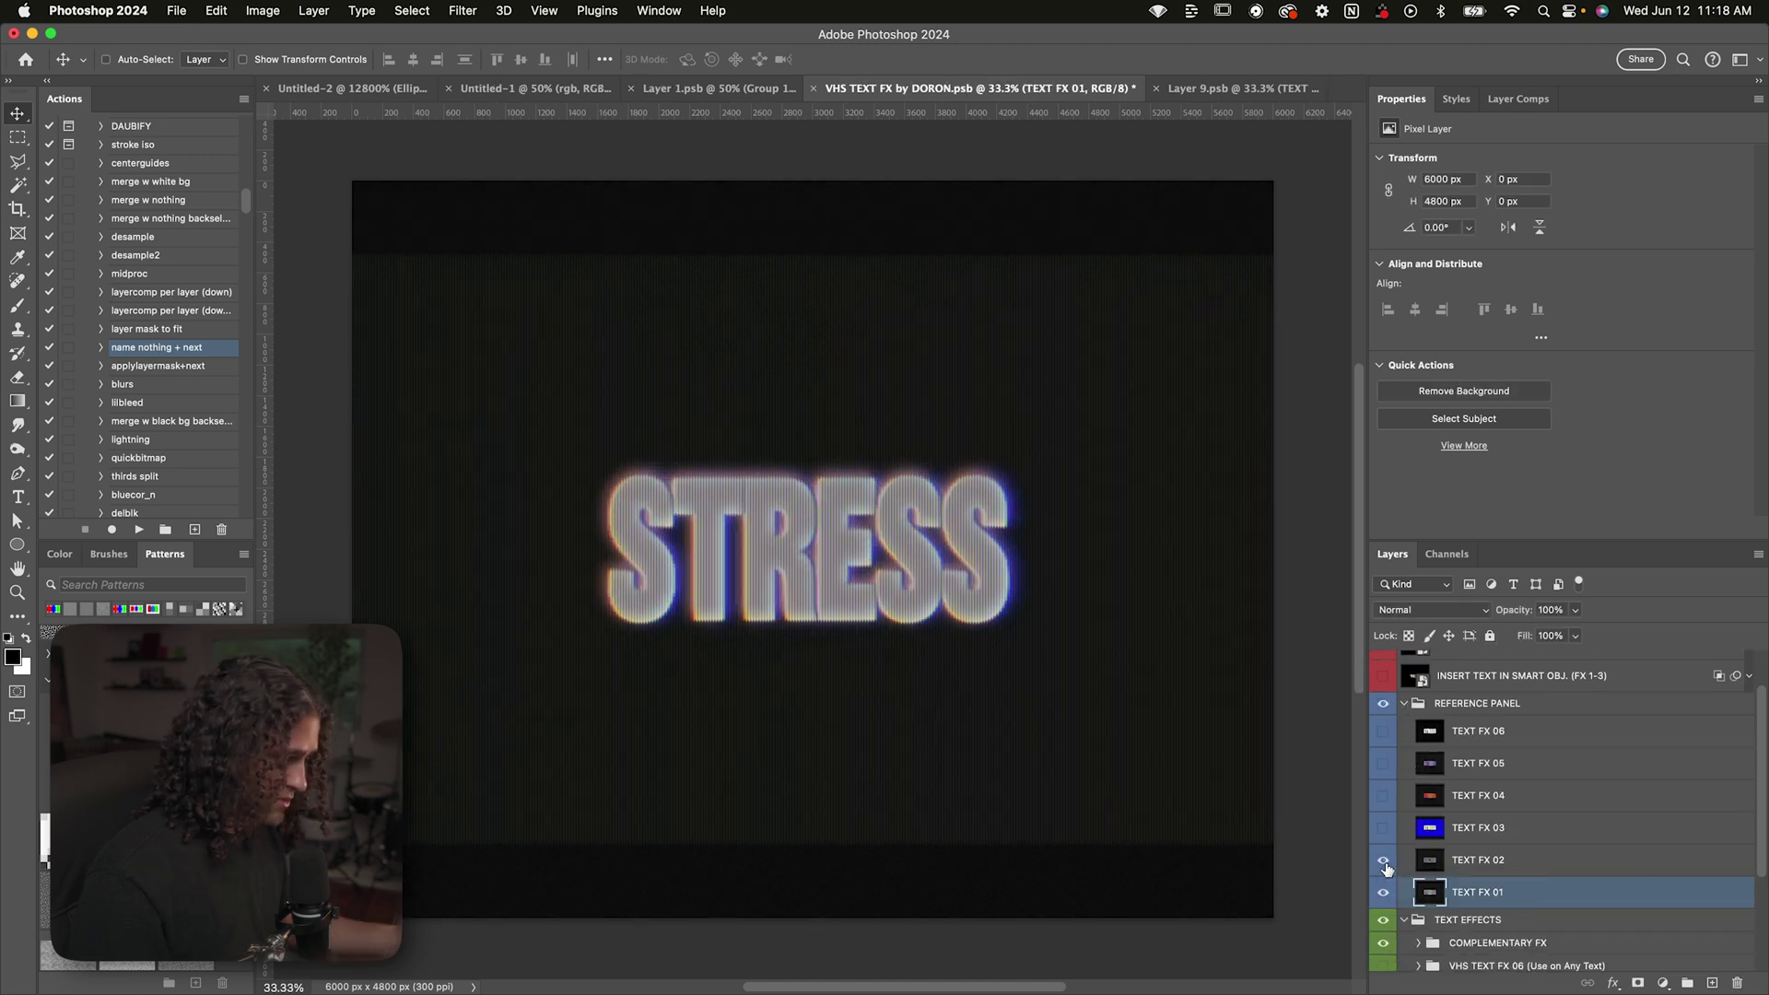
{"action": "left_click", "coordinate": [1383, 828]}
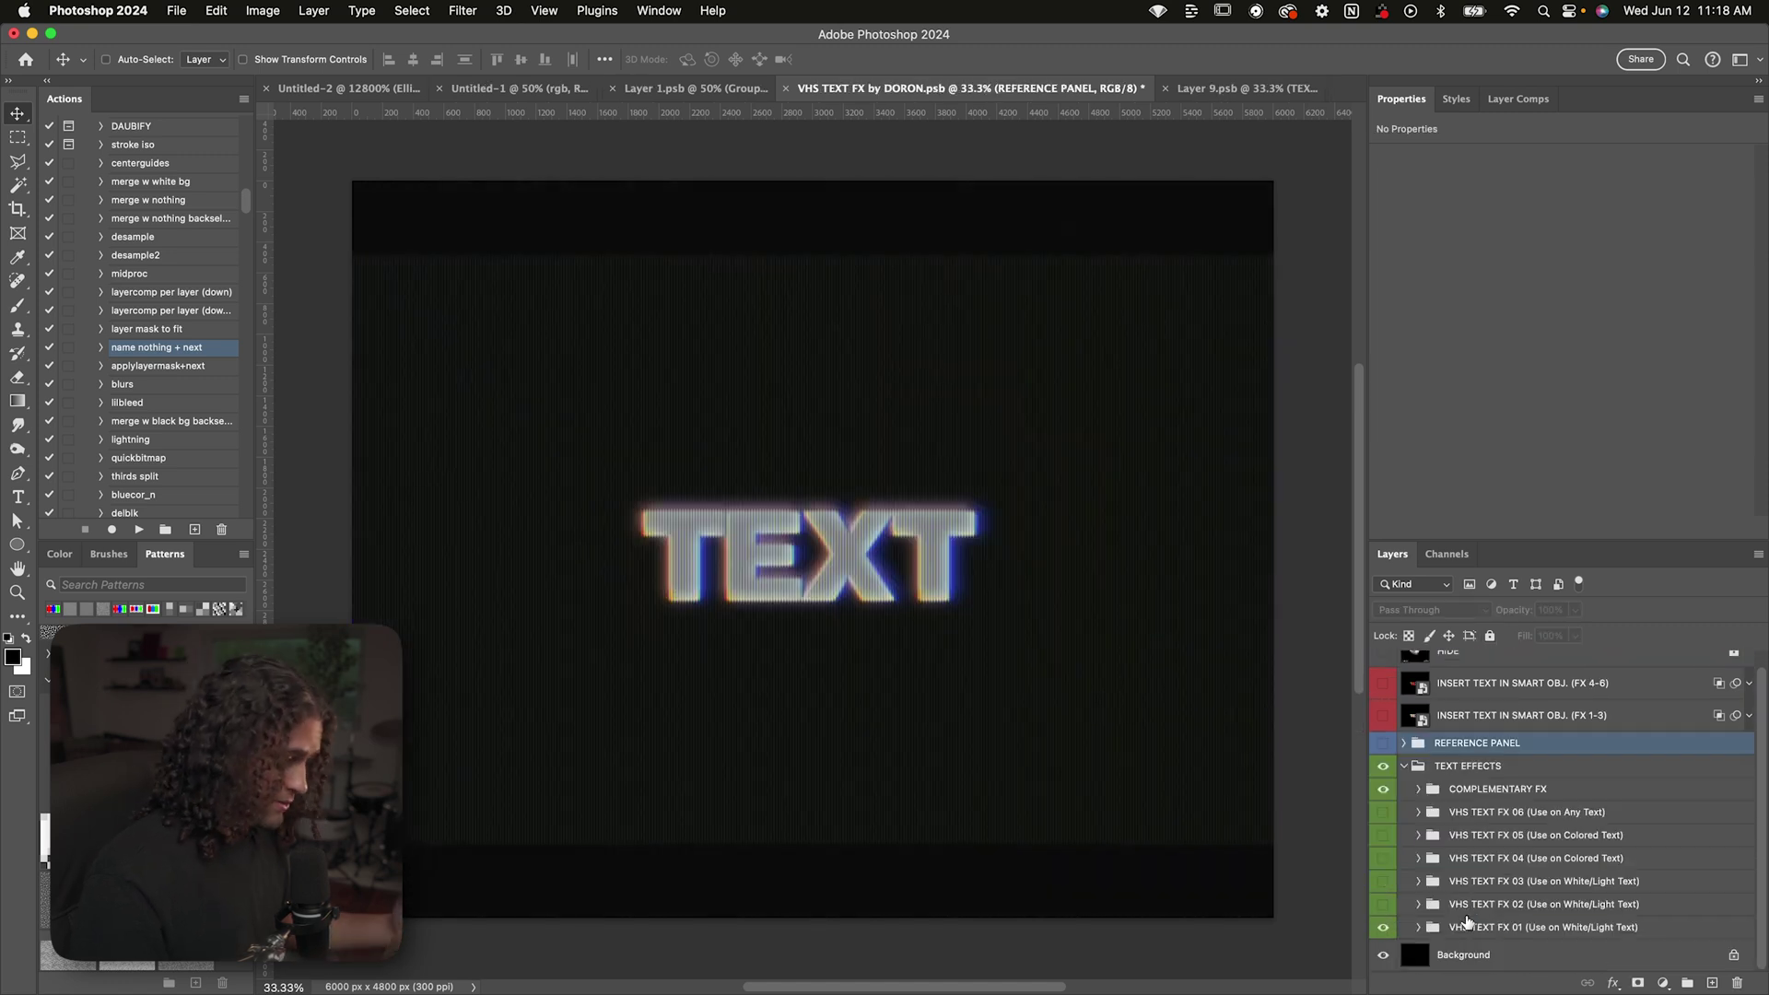
Preview the VHS TEXT FX 02 through 06 groups on the sample text by making each one visible
{"action": "left_click", "coordinate": [1384, 904]}
{"action": "left_click", "coordinate": [1384, 881]}
{"action": "left_click", "coordinate": [1442, 883]}
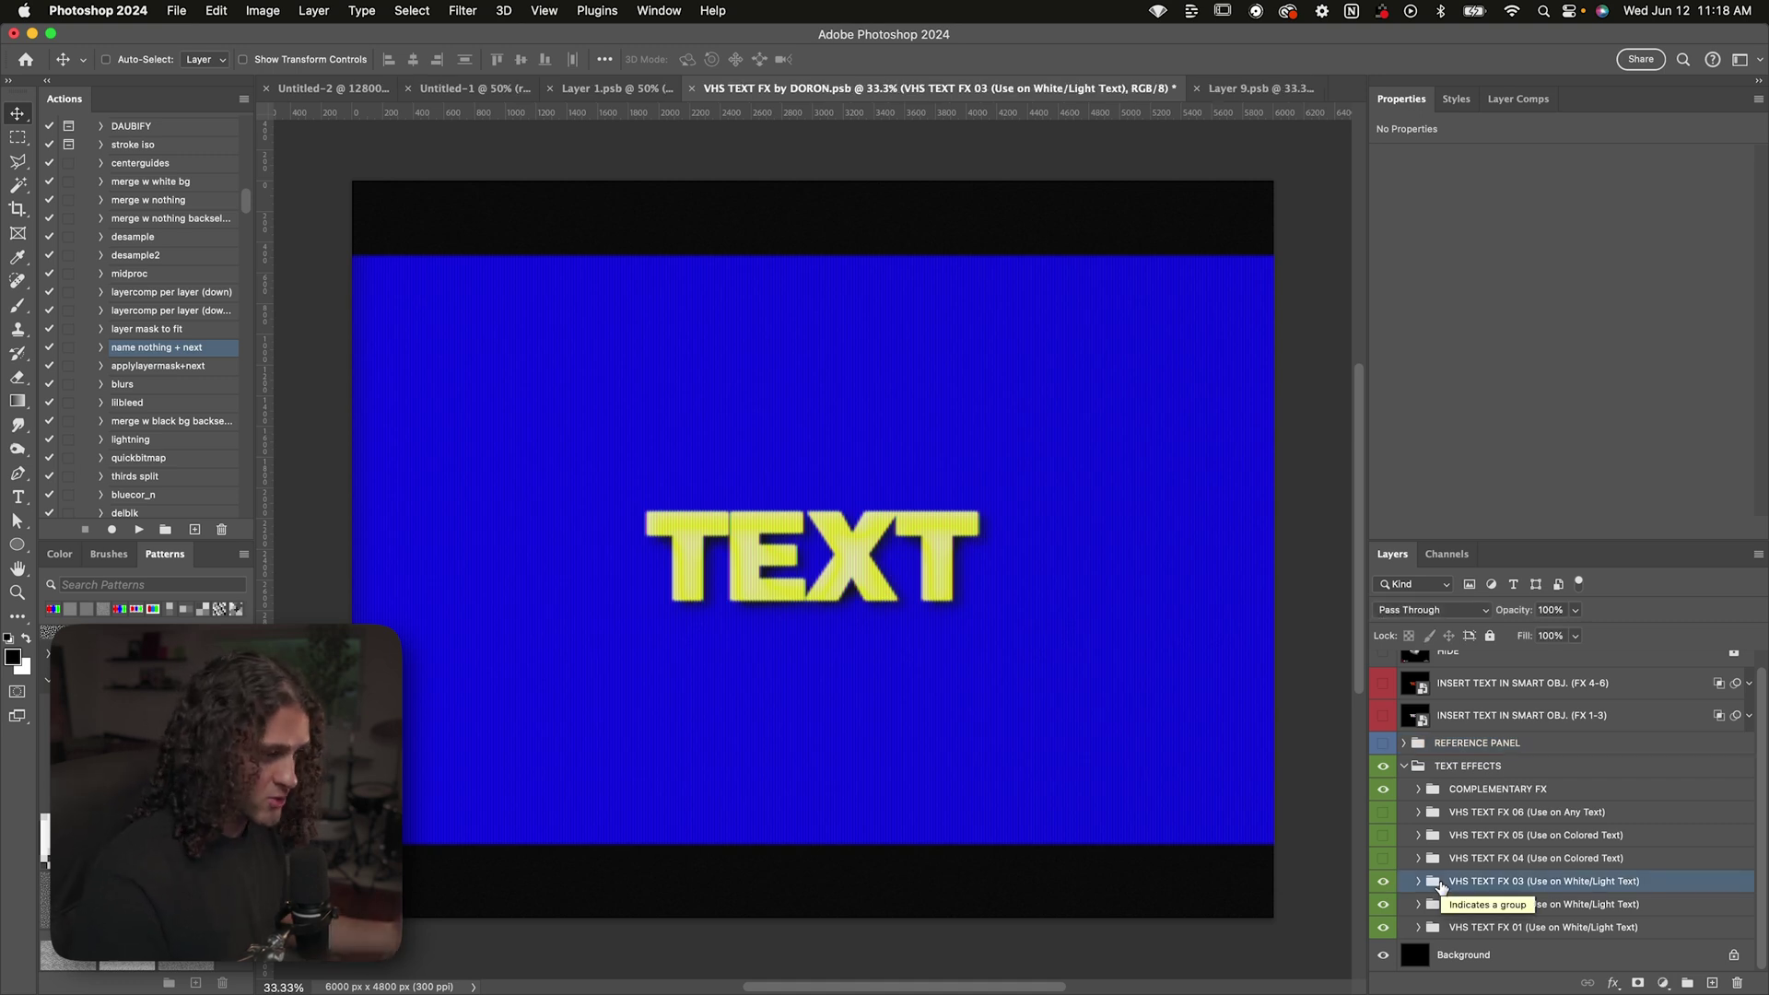
{"action": "left_click", "coordinate": [1474, 857]}
{"action": "left_click", "coordinate": [1384, 857]}
{"action": "left_click", "coordinate": [1384, 837]}
{"action": "left_click", "coordinate": [1384, 814]}
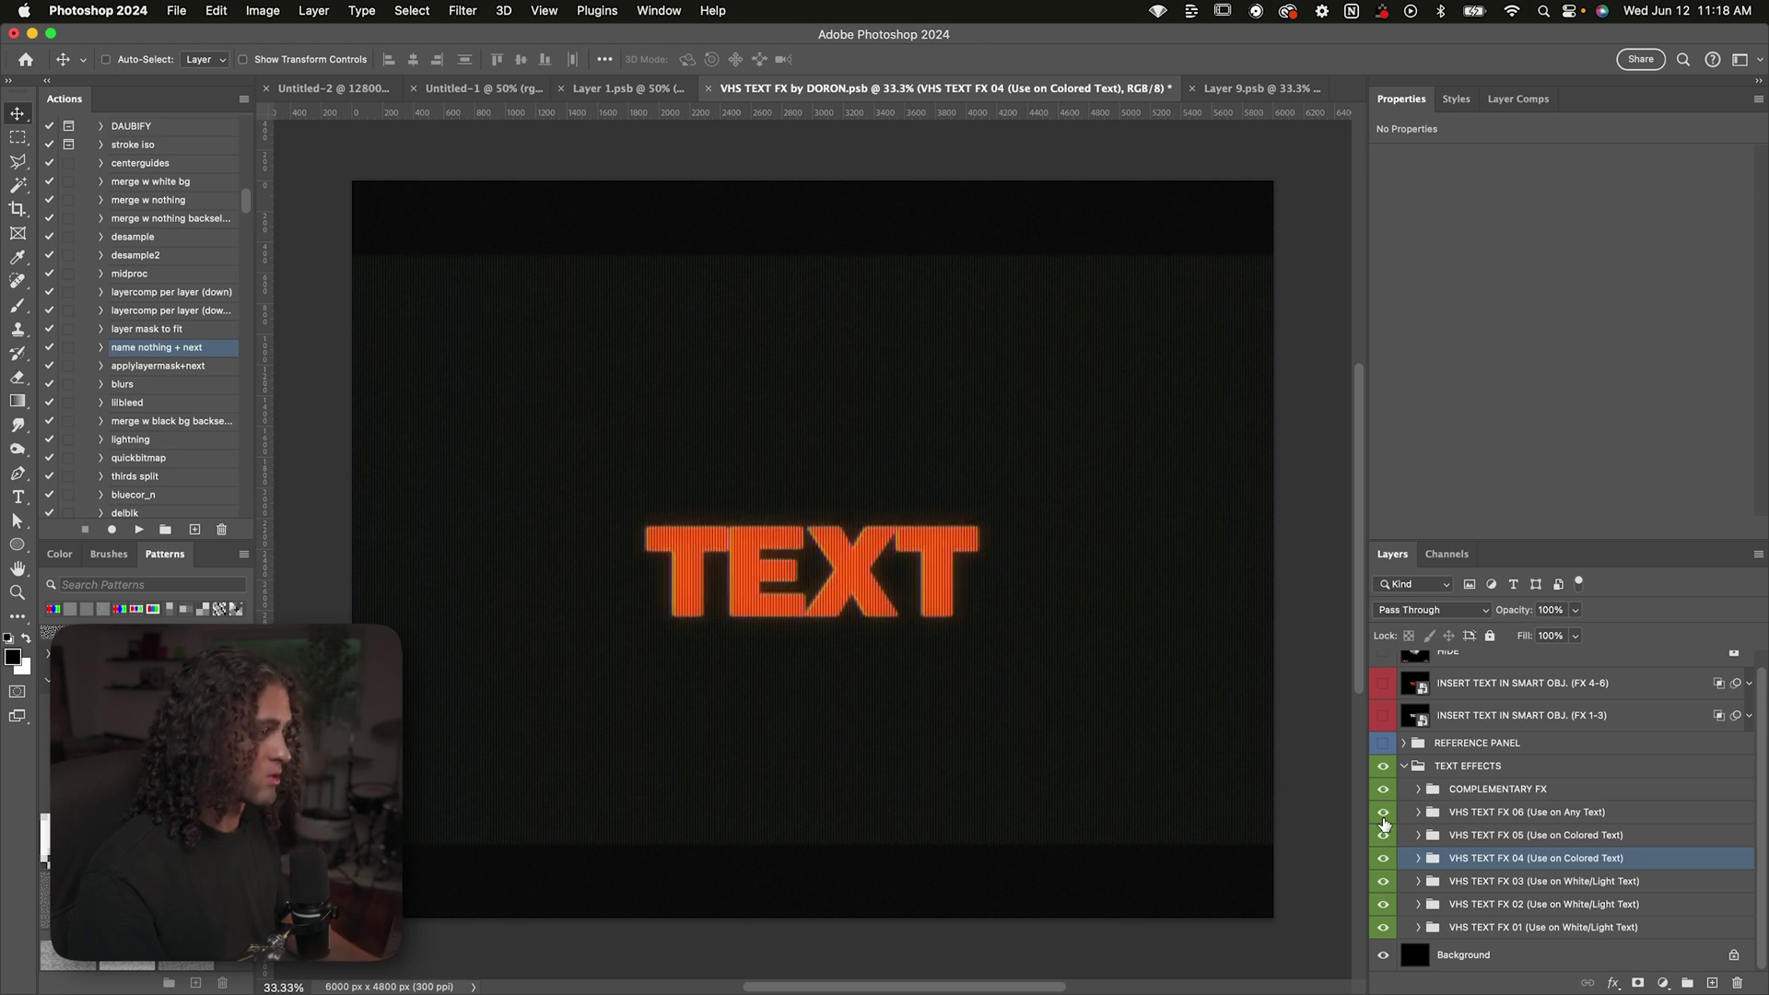
{"action": "left_click", "coordinate": [1459, 821]}
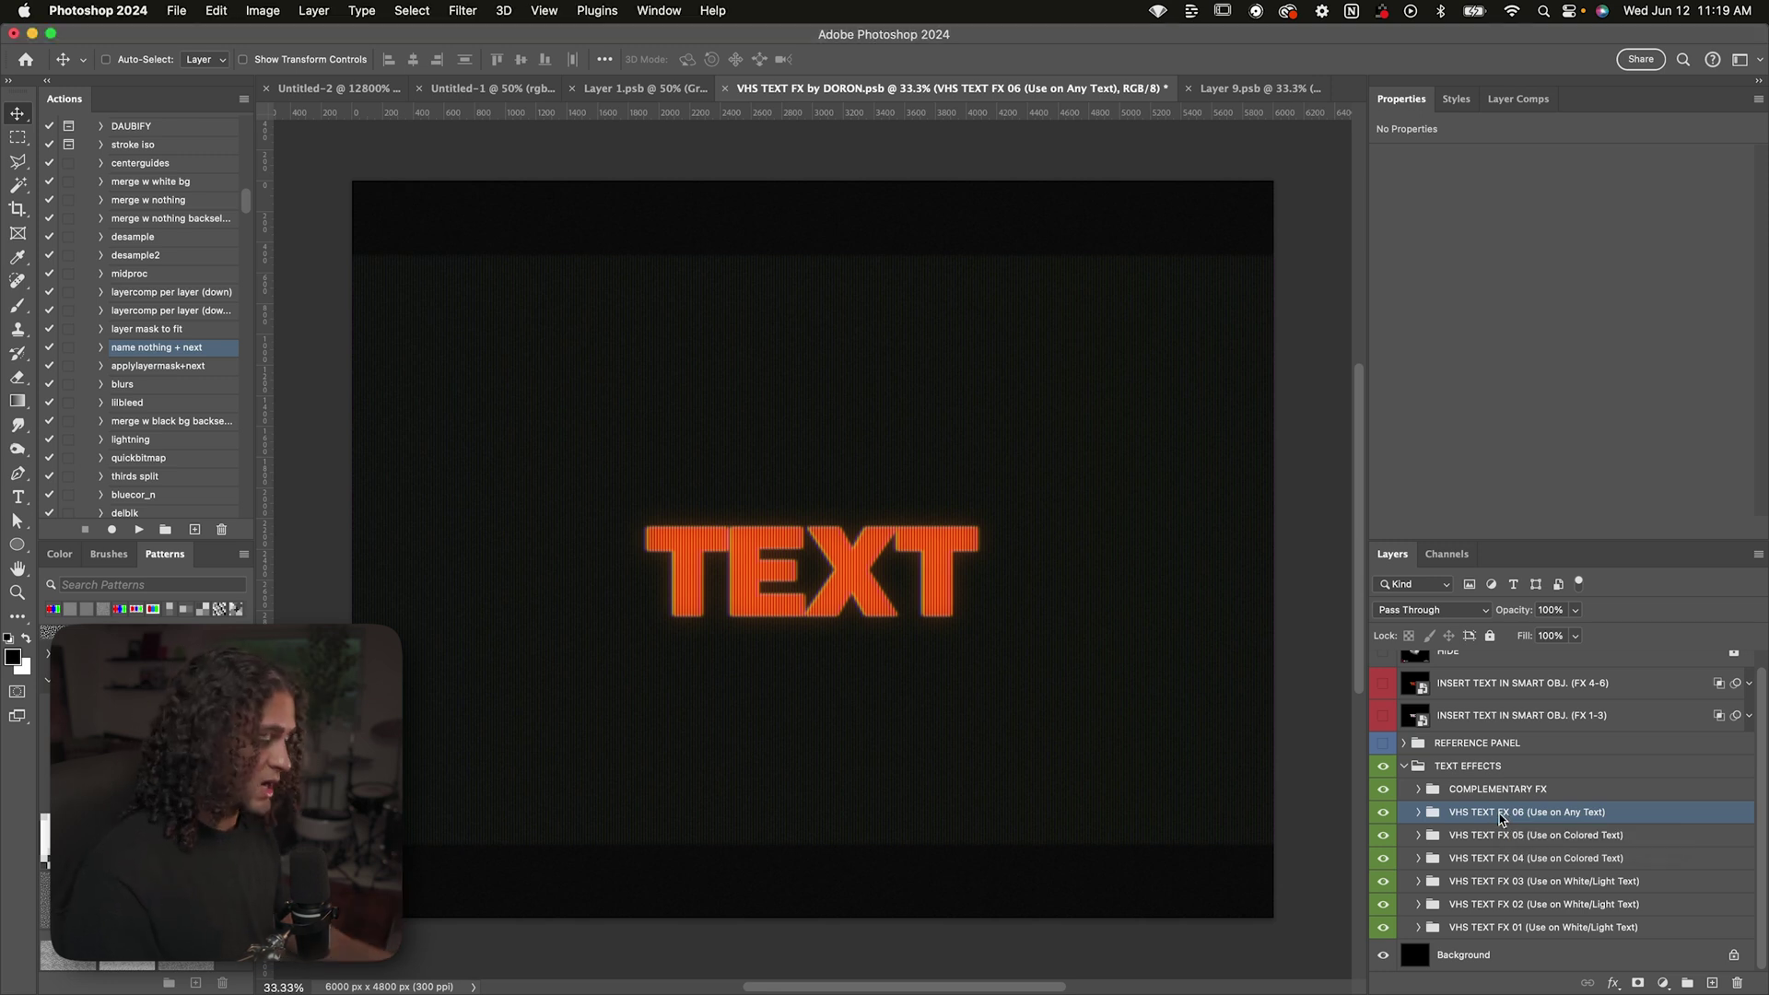
Compare the two INSERT TEXT IN SMART OBJ. layers and open the contents of the FX 1-3 one
{"action": "scroll", "coordinate": [1501, 818], "scroll_direction": "up", "scroll_amount": 1}
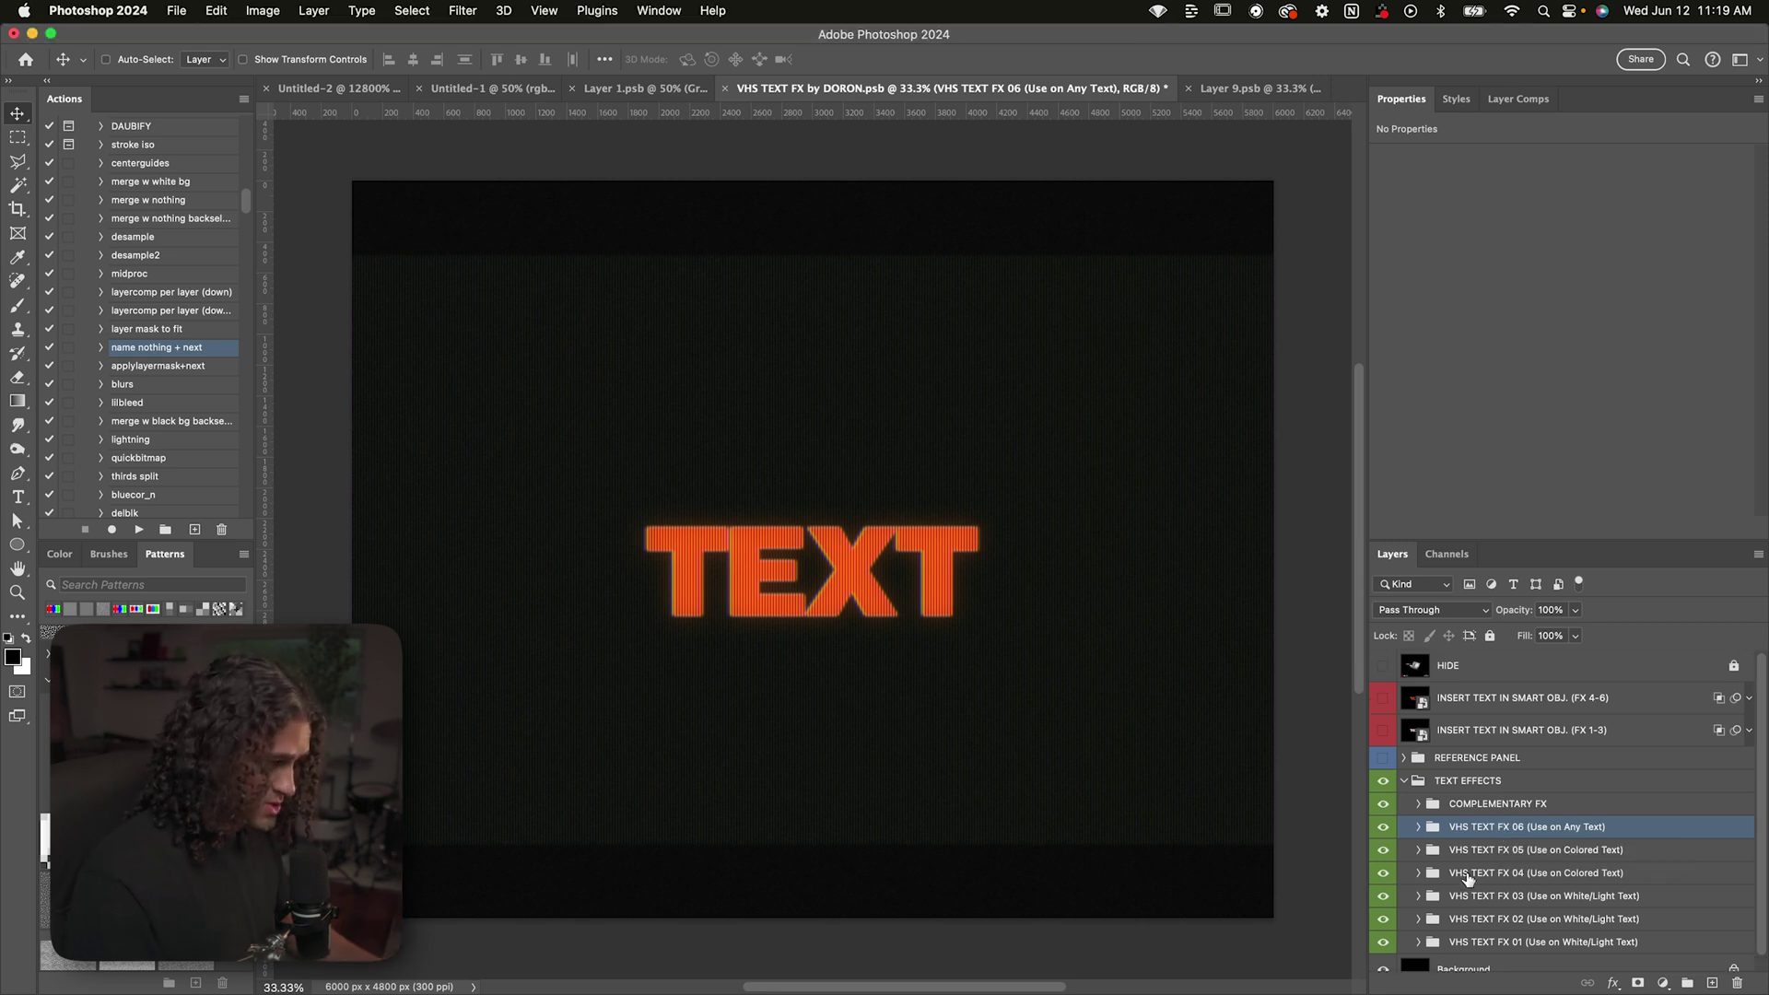
{"action": "left_click", "coordinate": [1532, 733]}
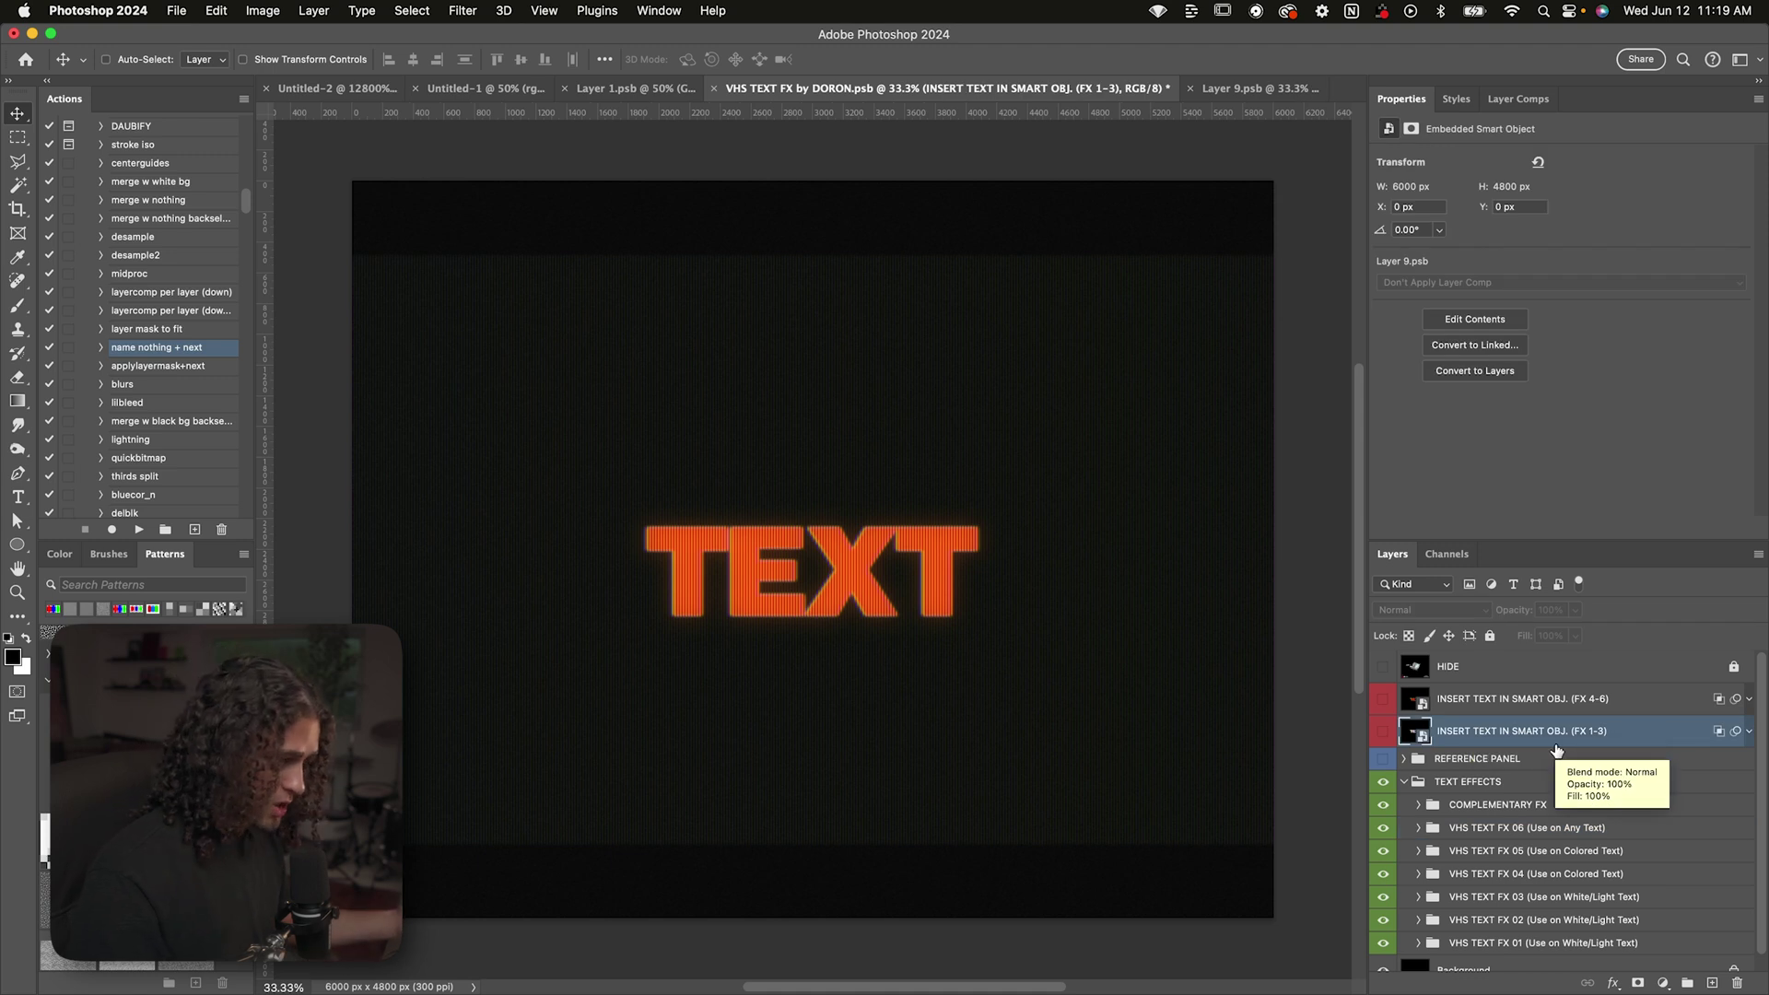
{"action": "left_click", "coordinate": [1512, 700]}
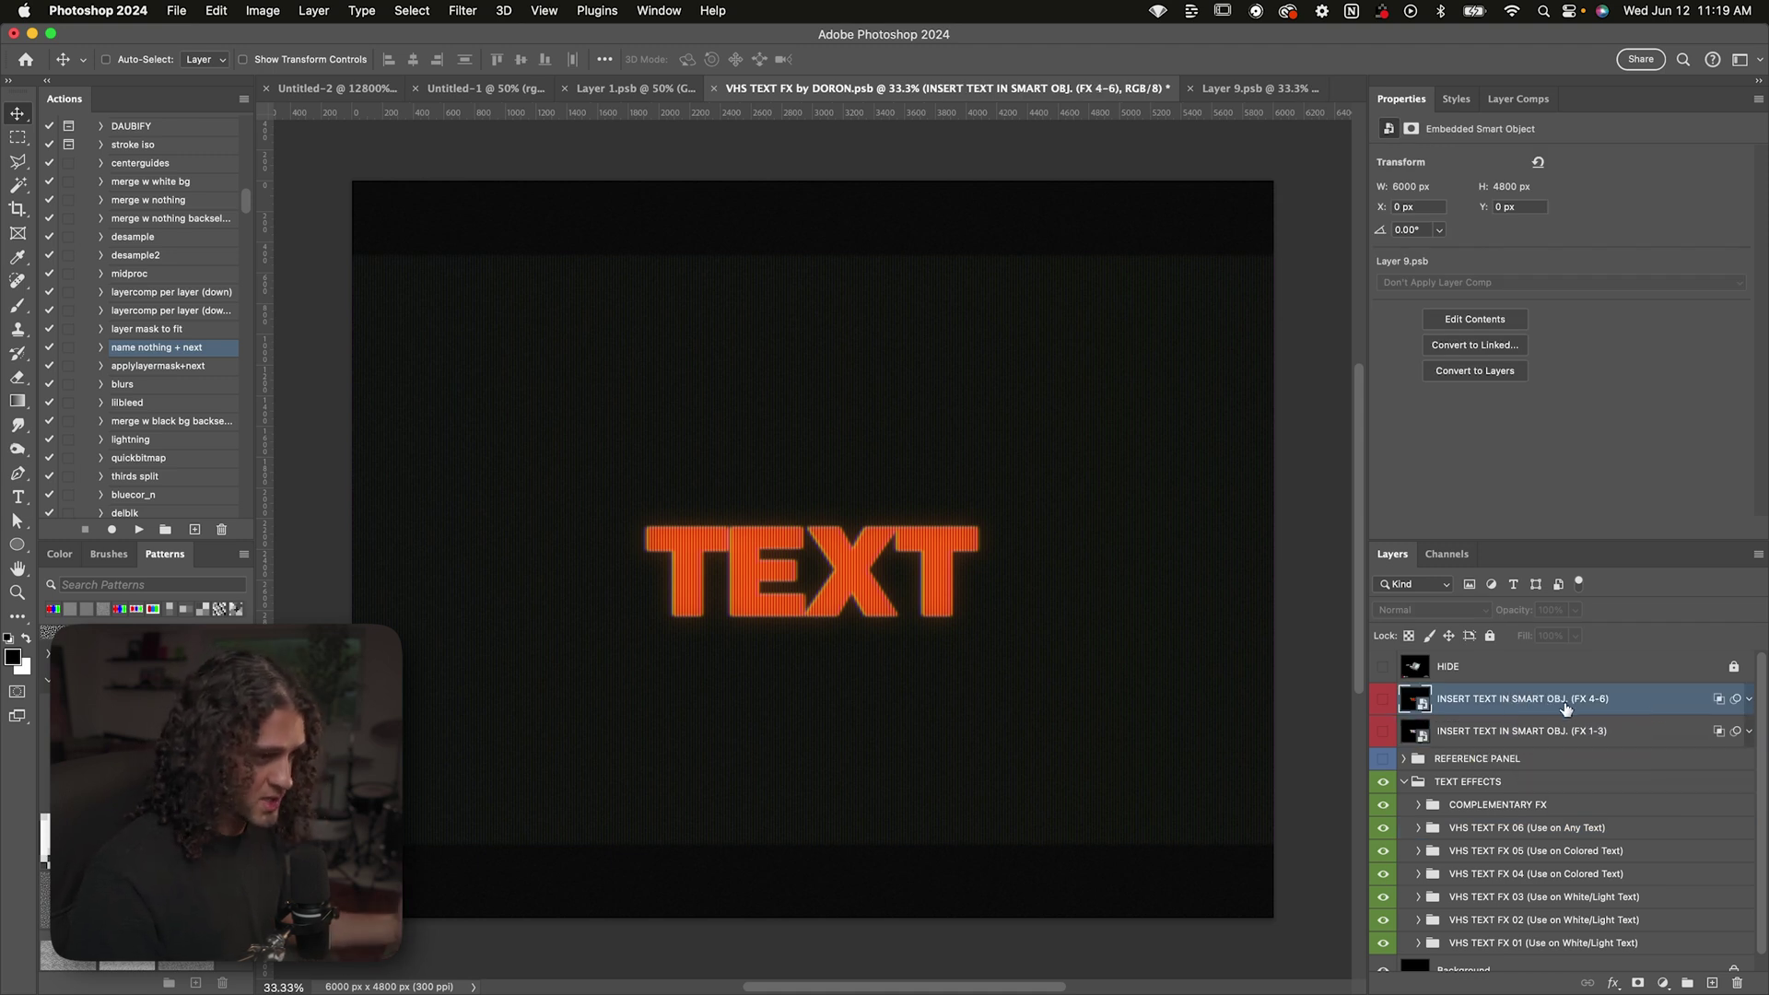
{"action": "left_click", "coordinate": [1548, 731]}
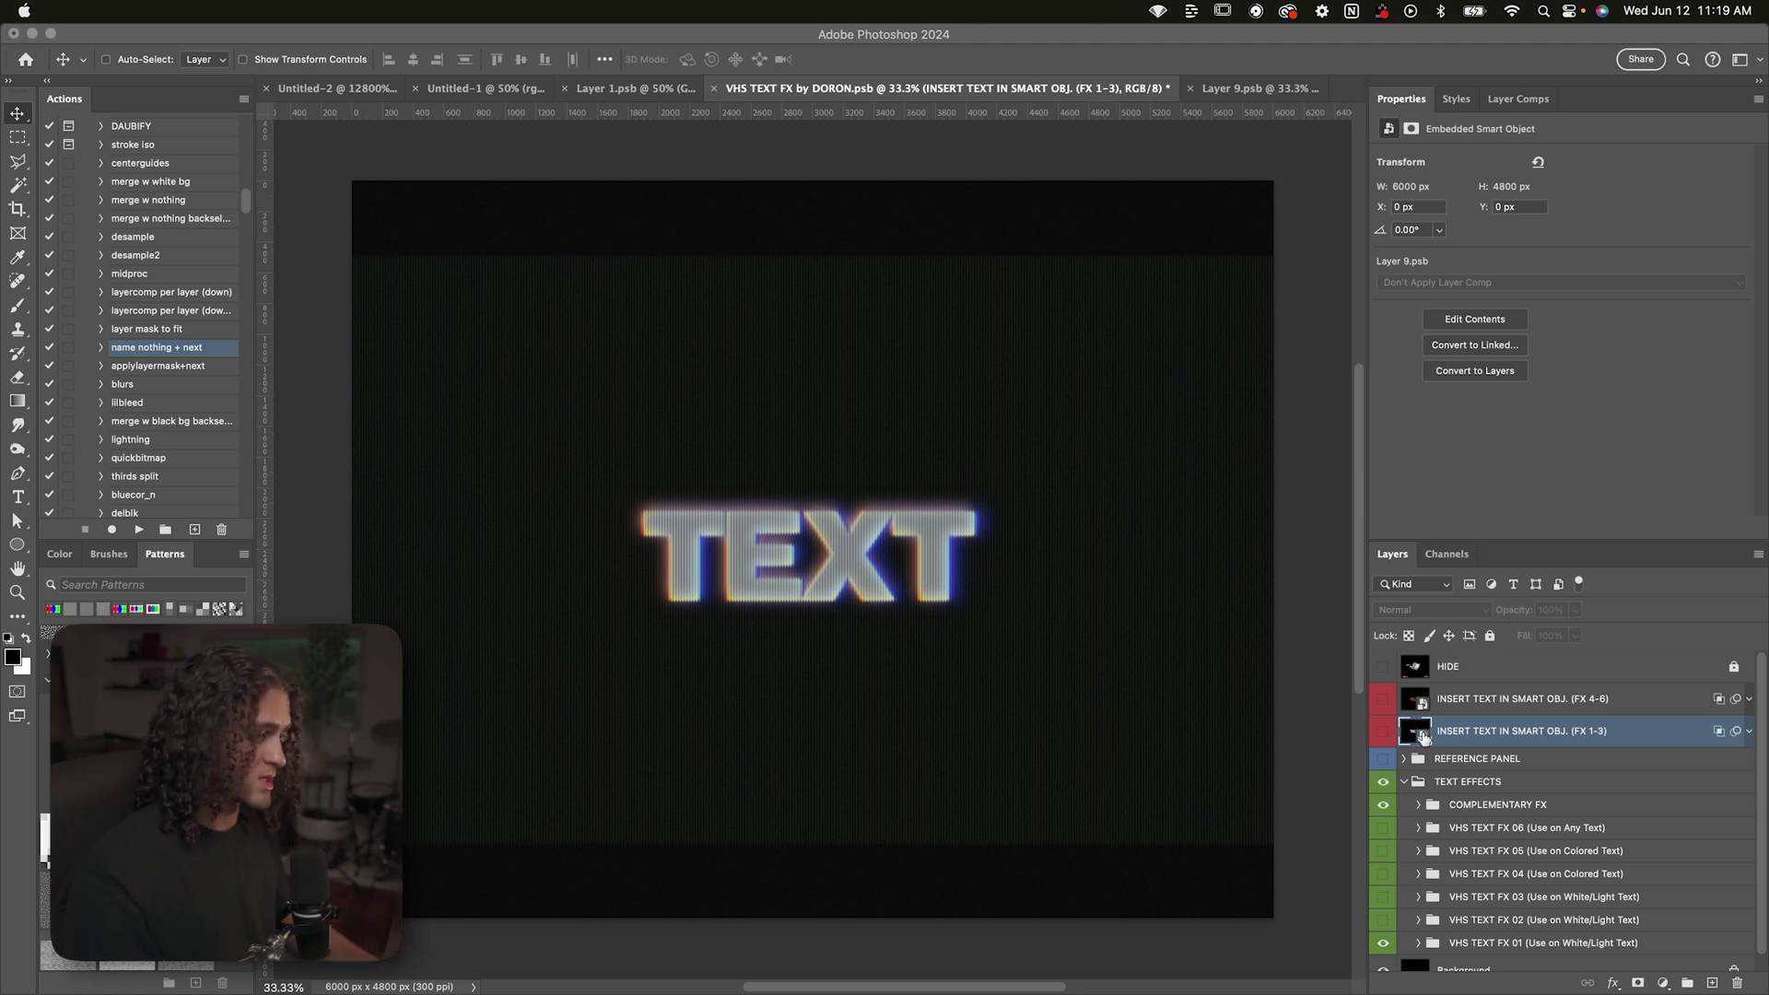
{"action": "double_click", "coordinate": [1417, 732]}
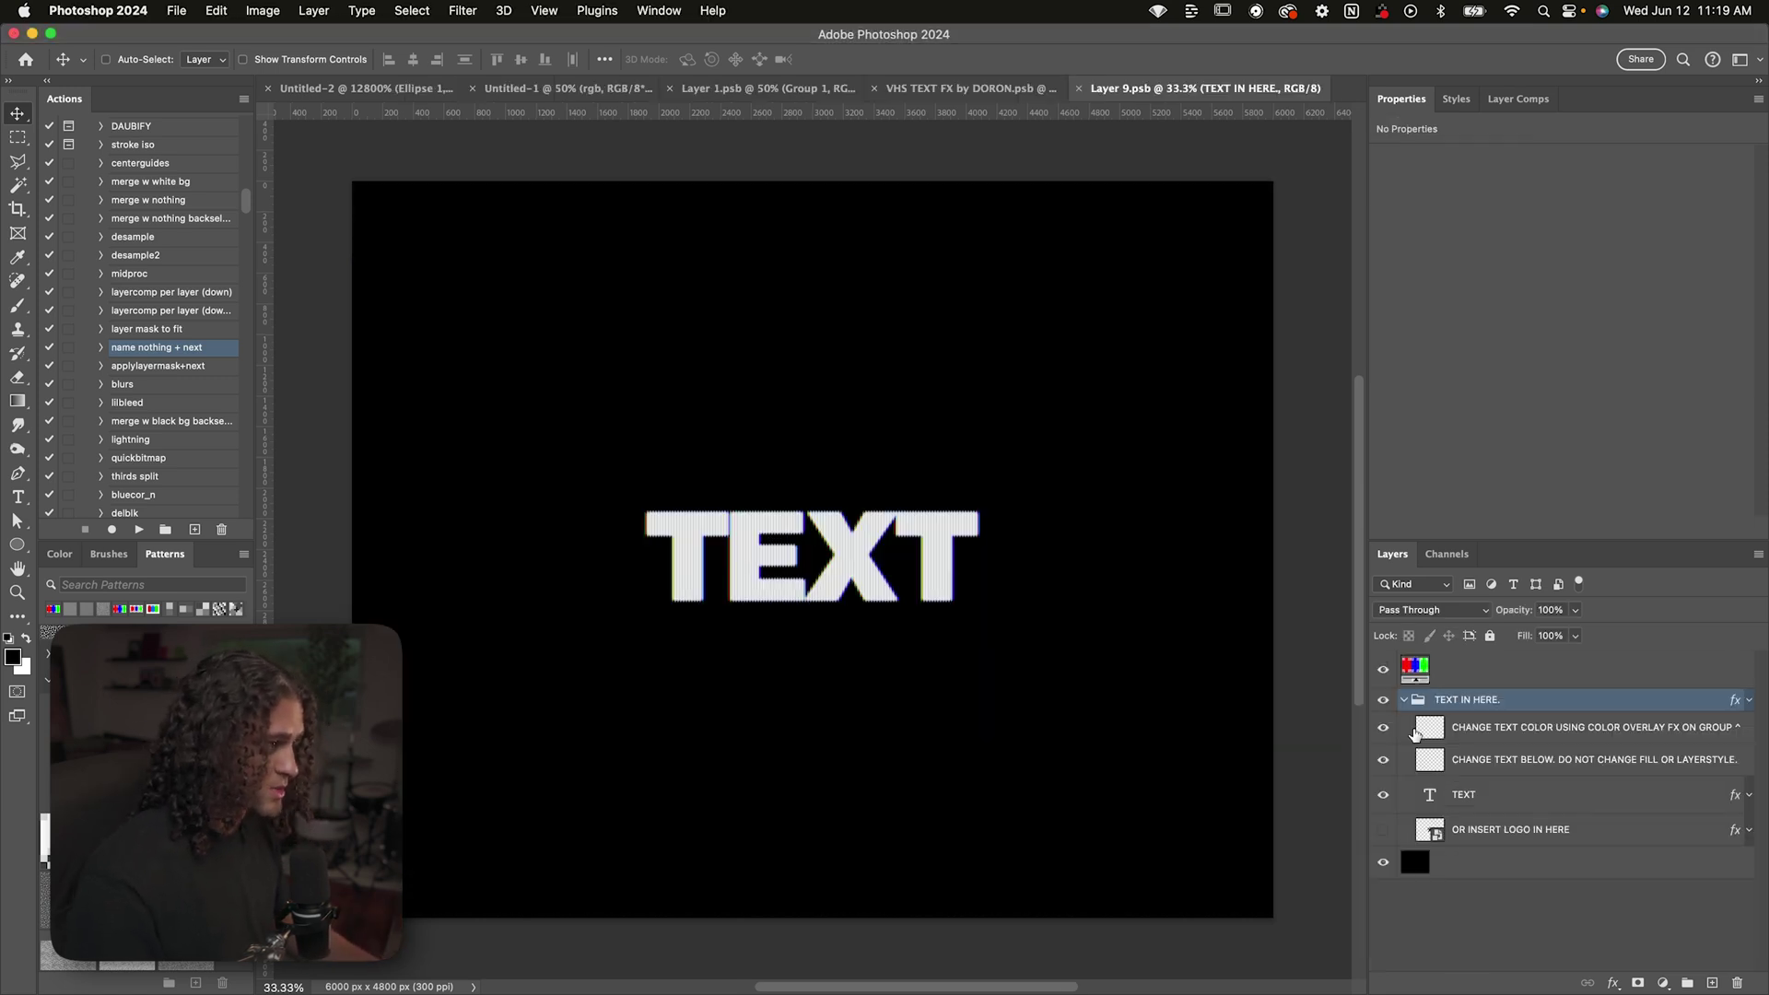
In Layer 9.psb, hide the TEXT layer and show the OR INSERT LOGO IN HERE layer instead
{"action": "left_click", "coordinate": [1438, 796]}
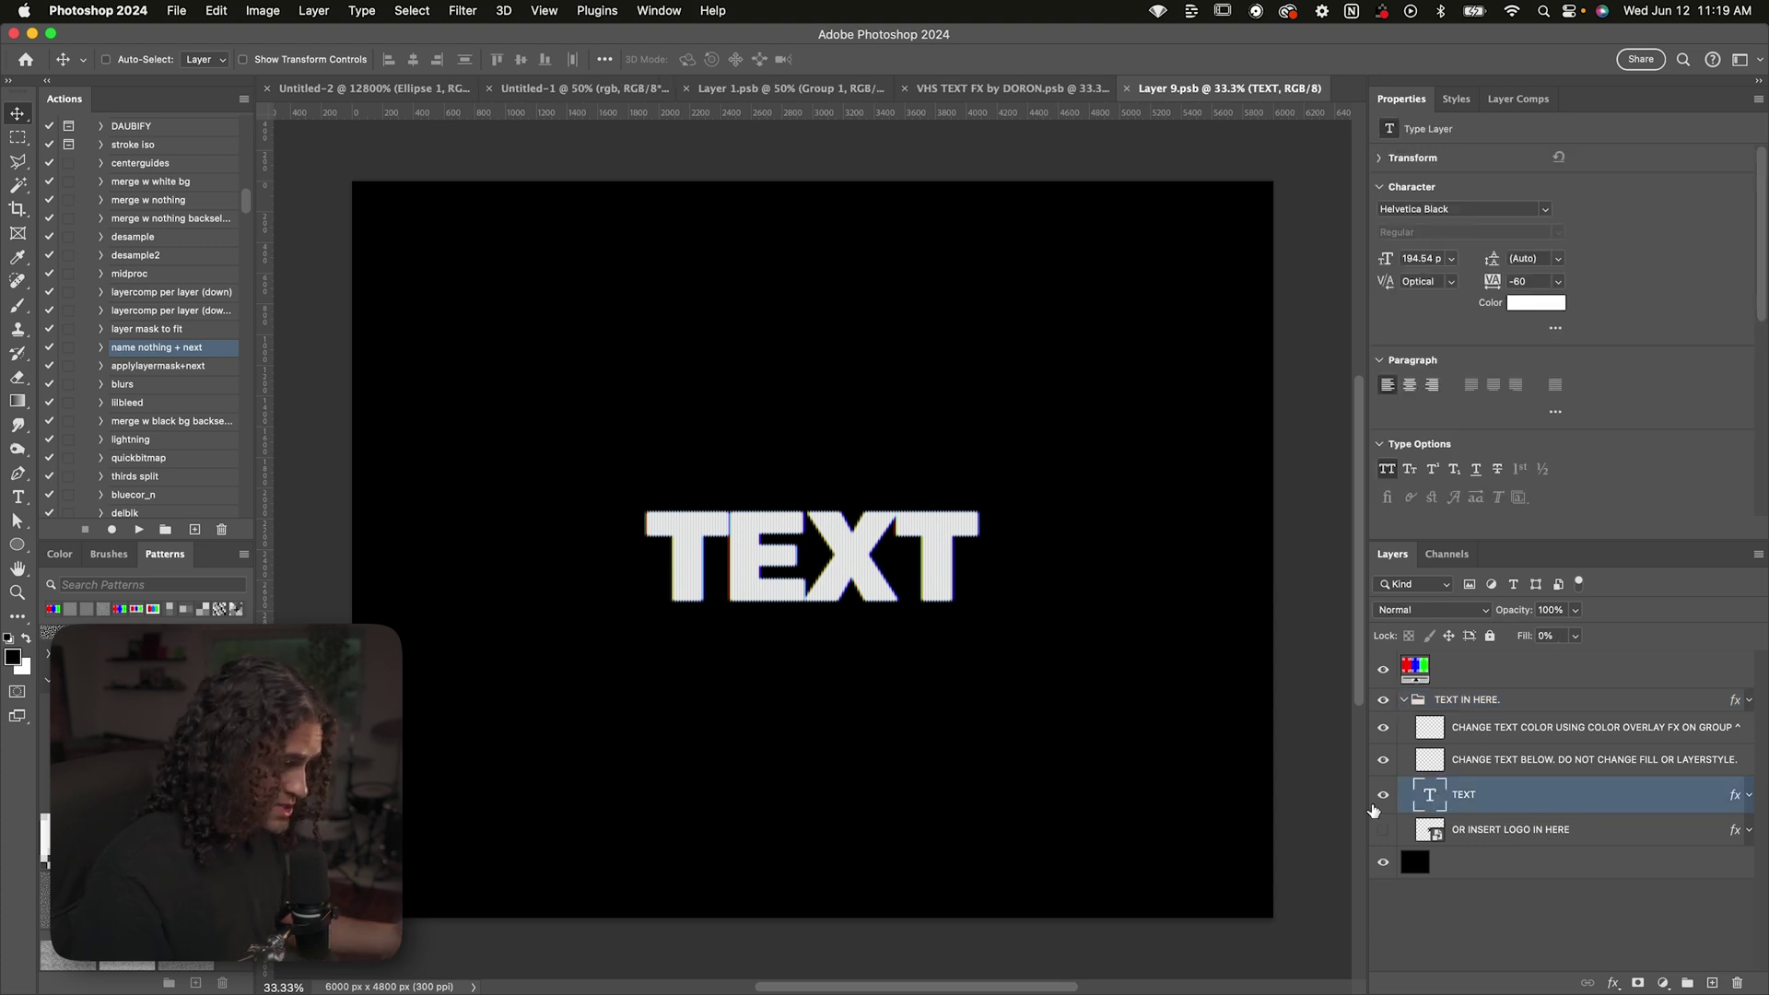
{"action": "left_click", "coordinate": [1383, 796]}
{"action": "left_click", "coordinate": [1383, 835]}
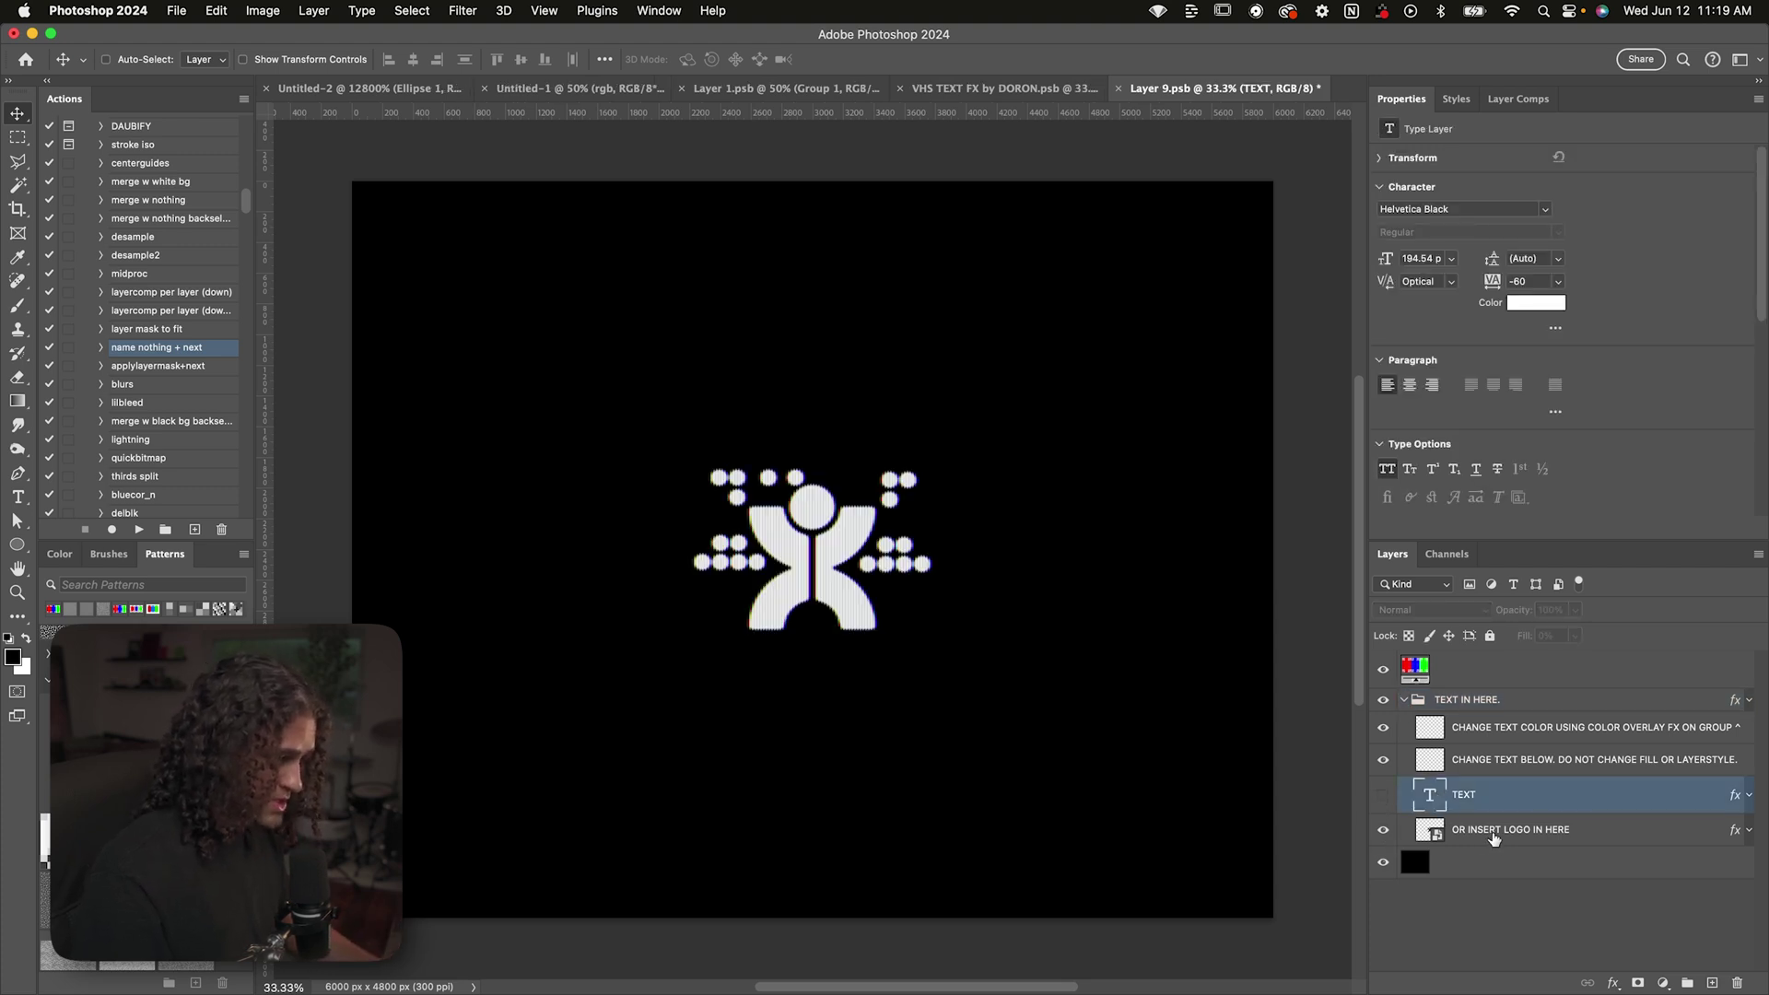
Open the OR INSERT LOGO IN HERE smart object to view the logo artwork, and close it again
{"action": "left_click", "coordinate": [1430, 832]}
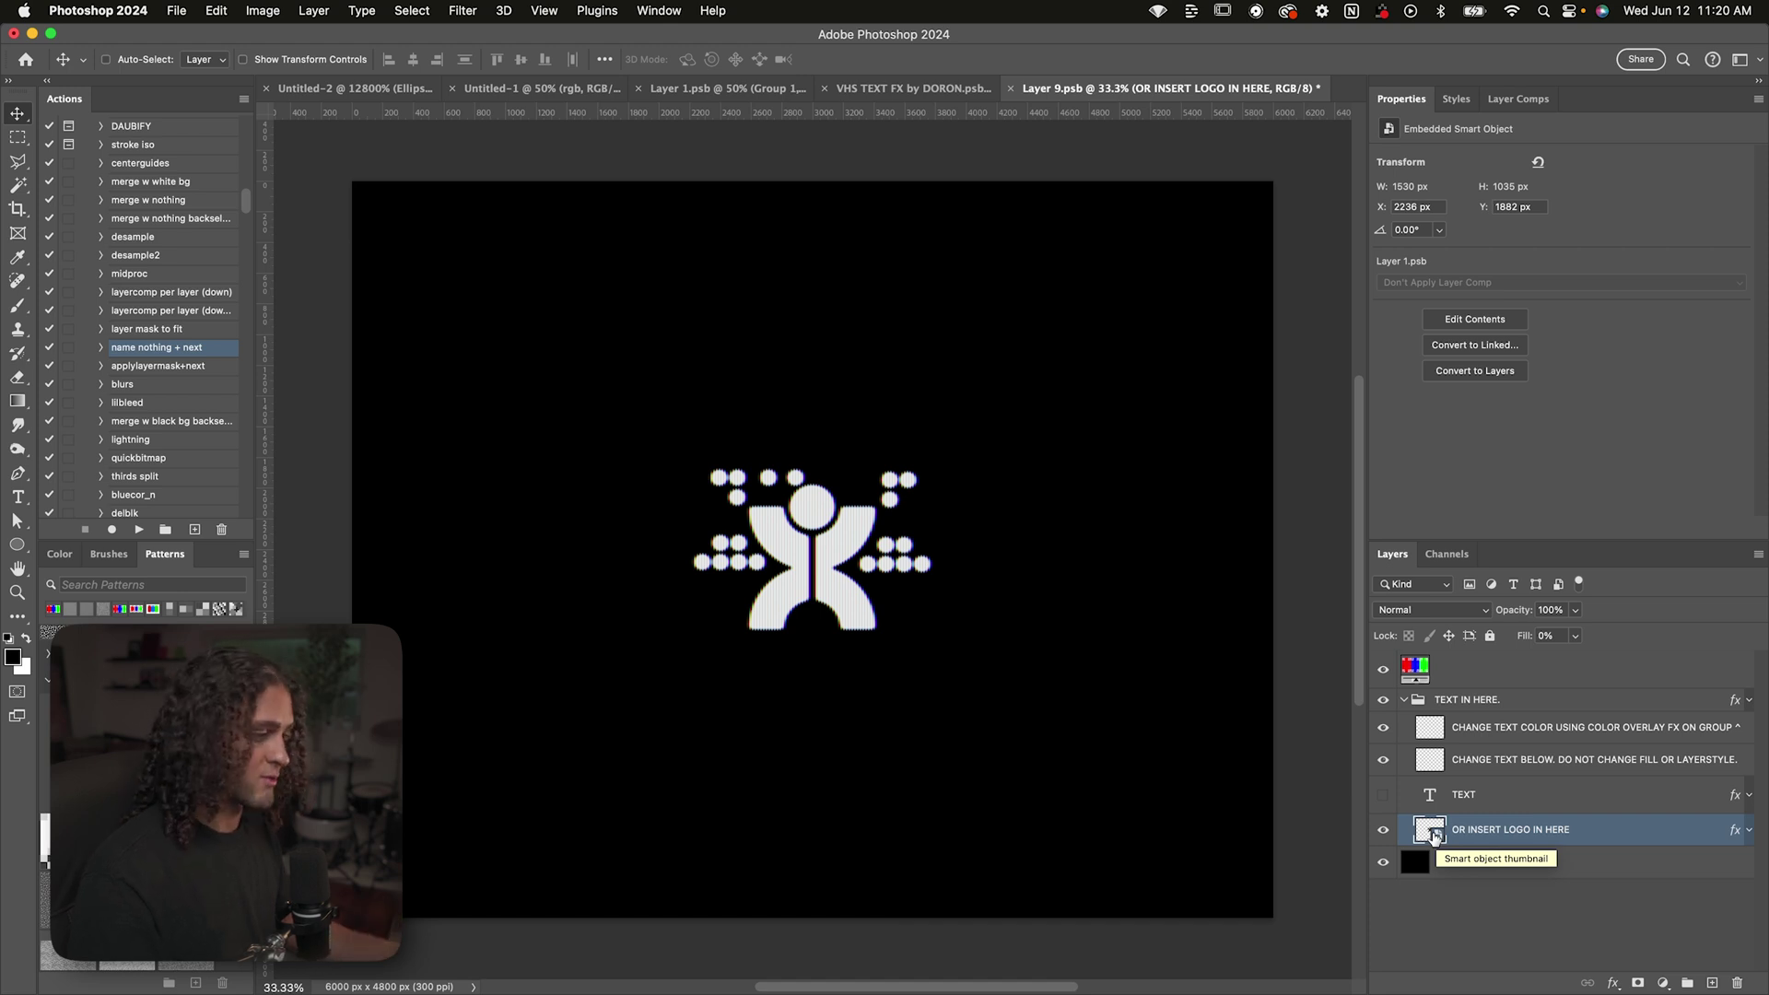
{"action": "double_click", "coordinate": [1435, 831]}
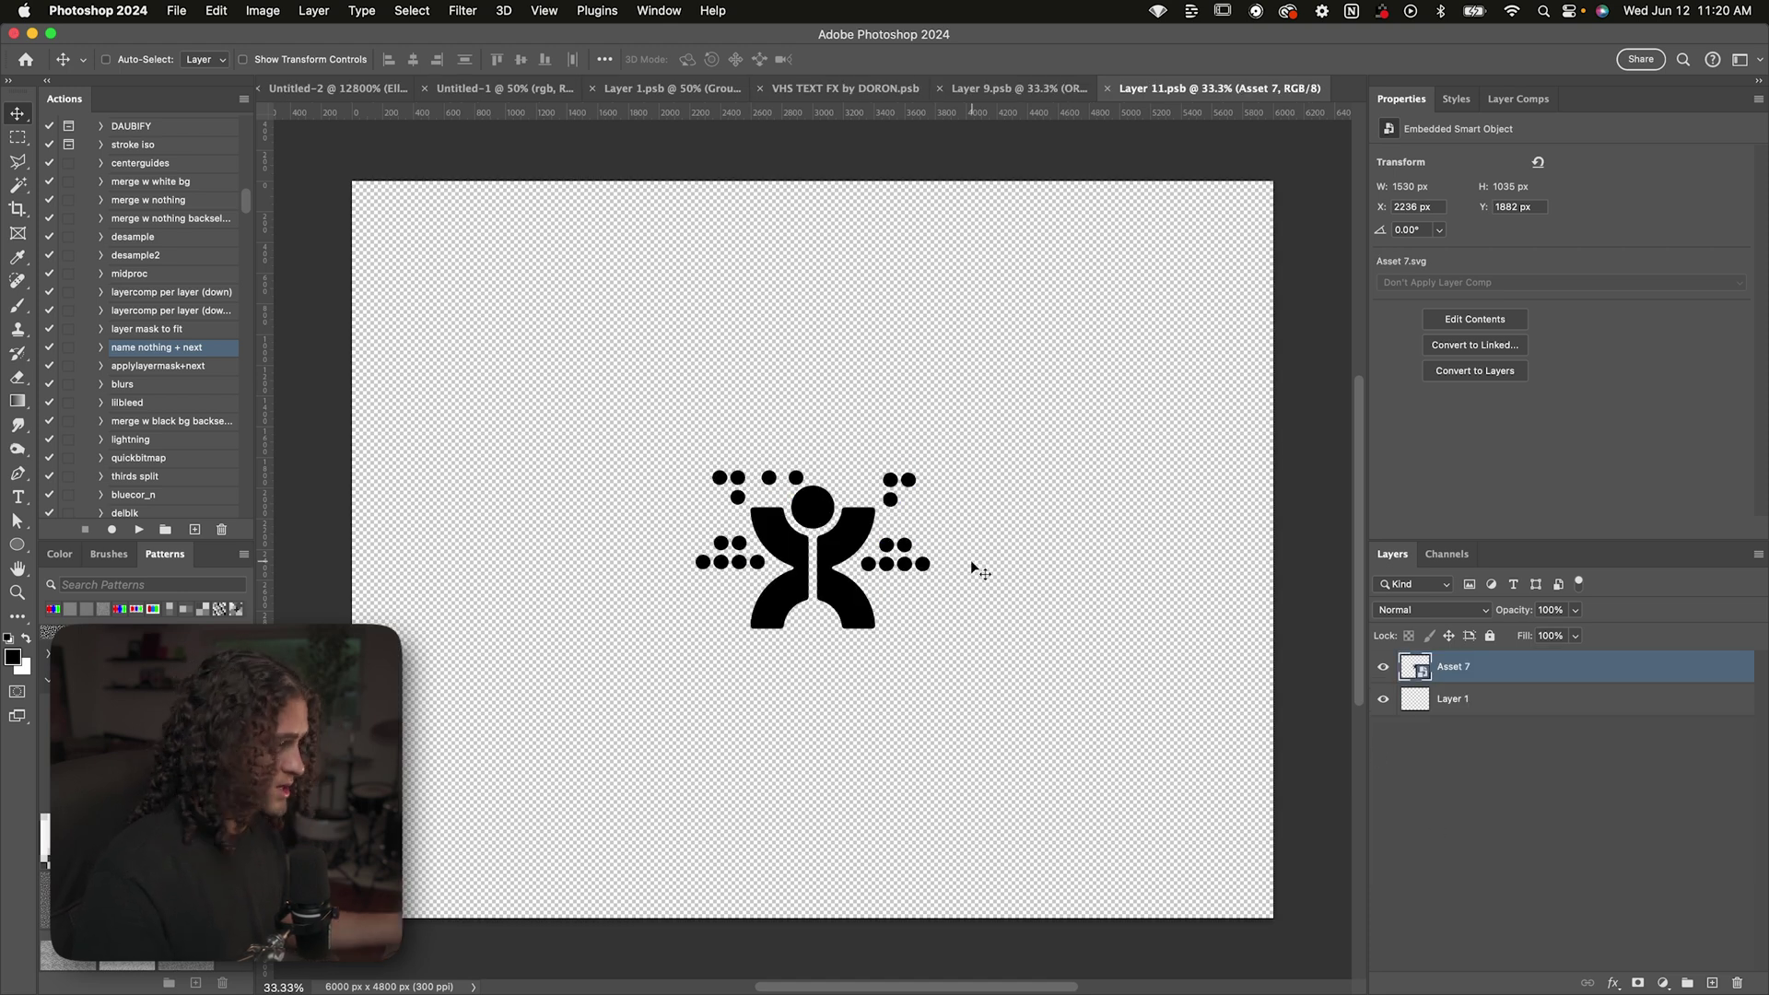
{"action": "key", "text": "super+w"}
Return to VHS TEXT FX by DORON.psb and preview the VHS TEXT FX 02 and 03 groups on the logo
{"action": "left_click", "coordinate": [910, 89]}
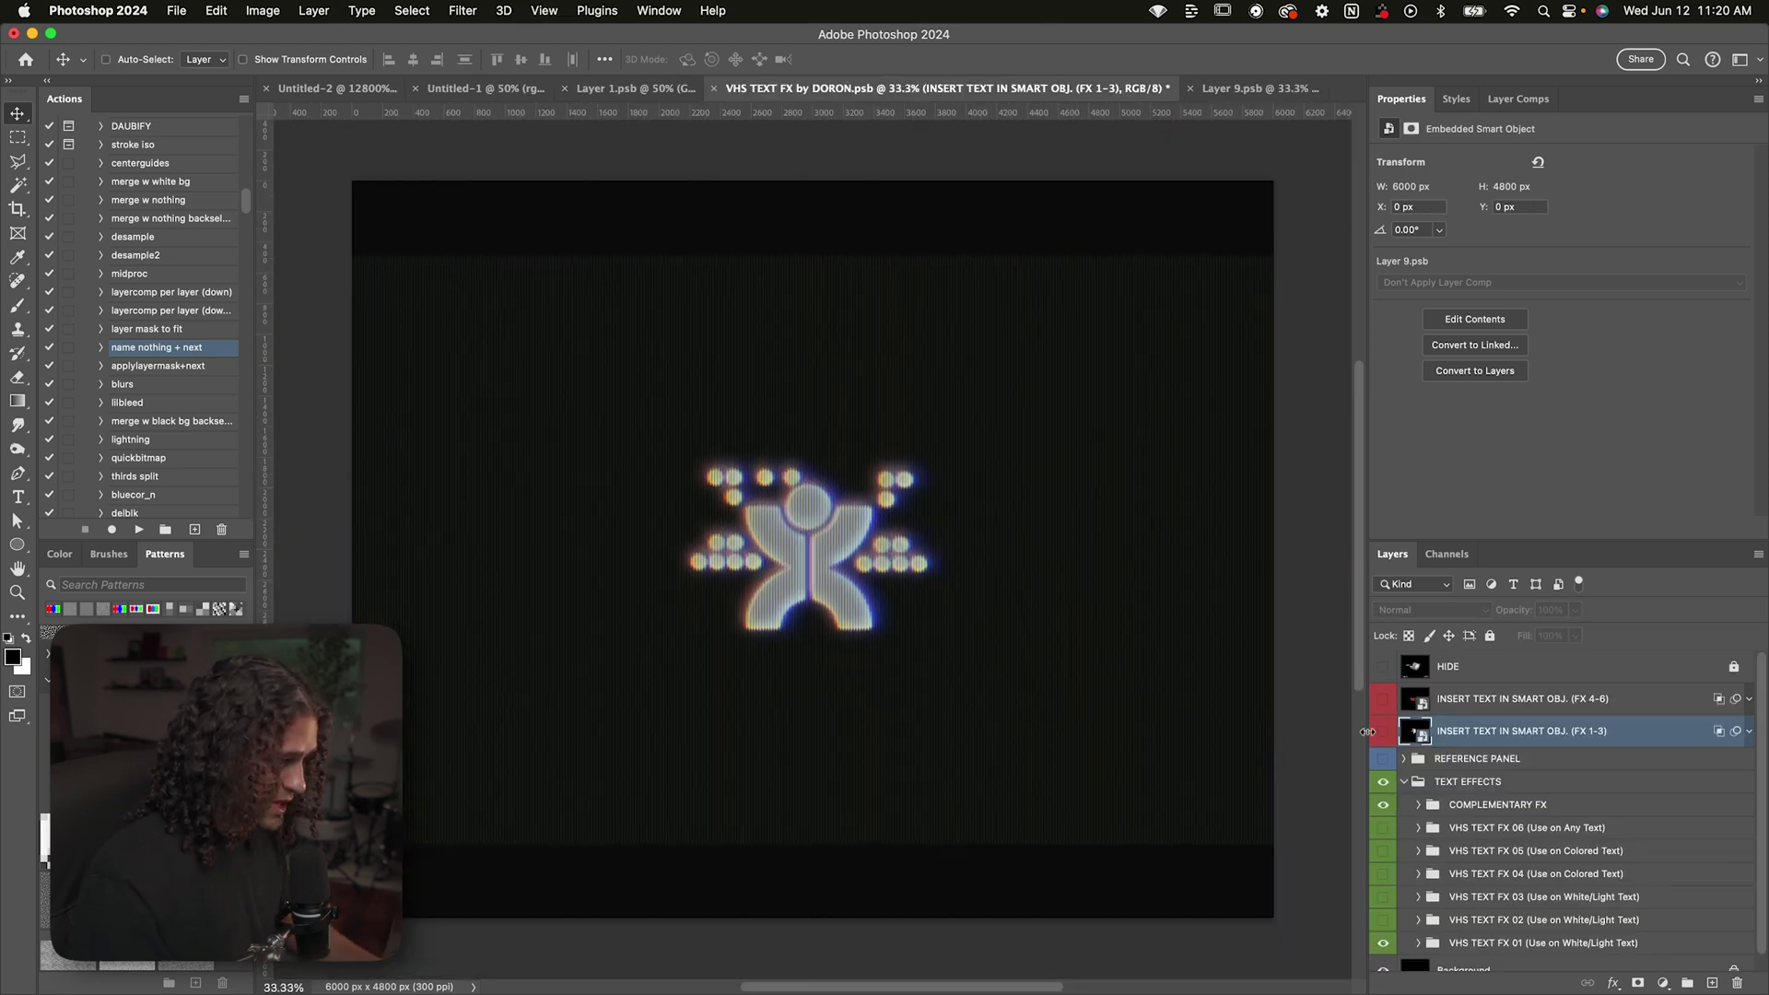
{"action": "key", "text": "super+equal"}
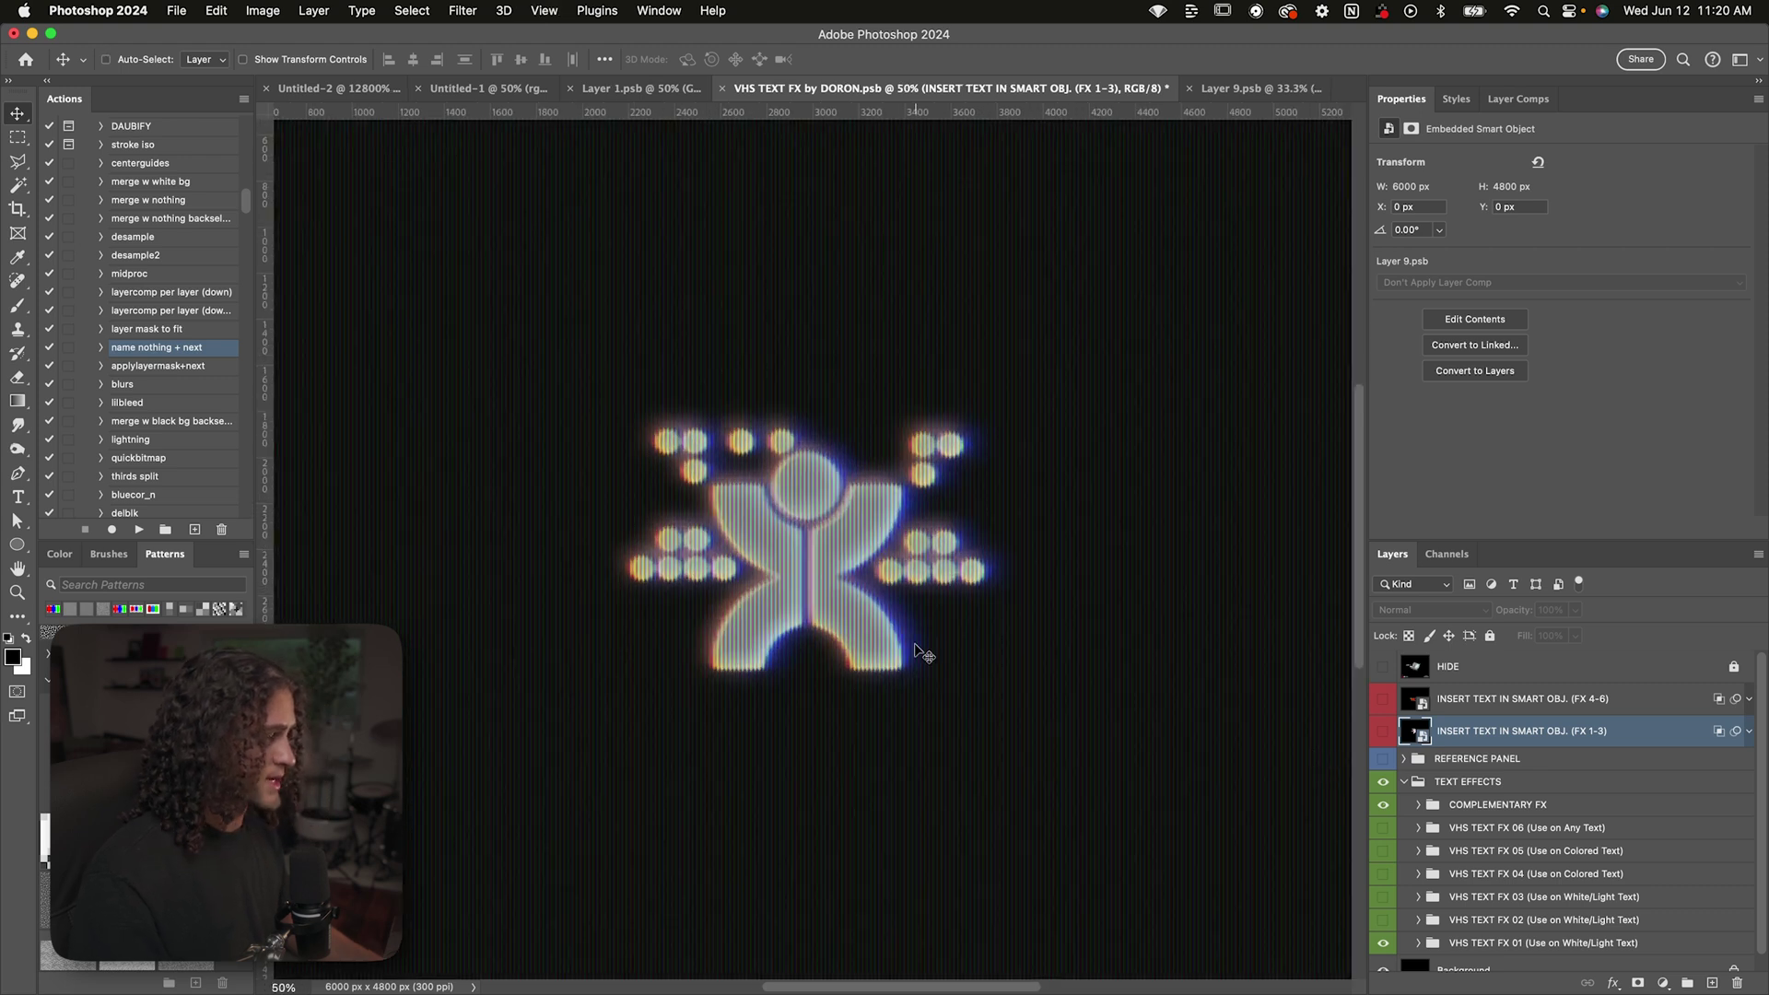
{"action": "left_click", "coordinate": [1385, 897]}
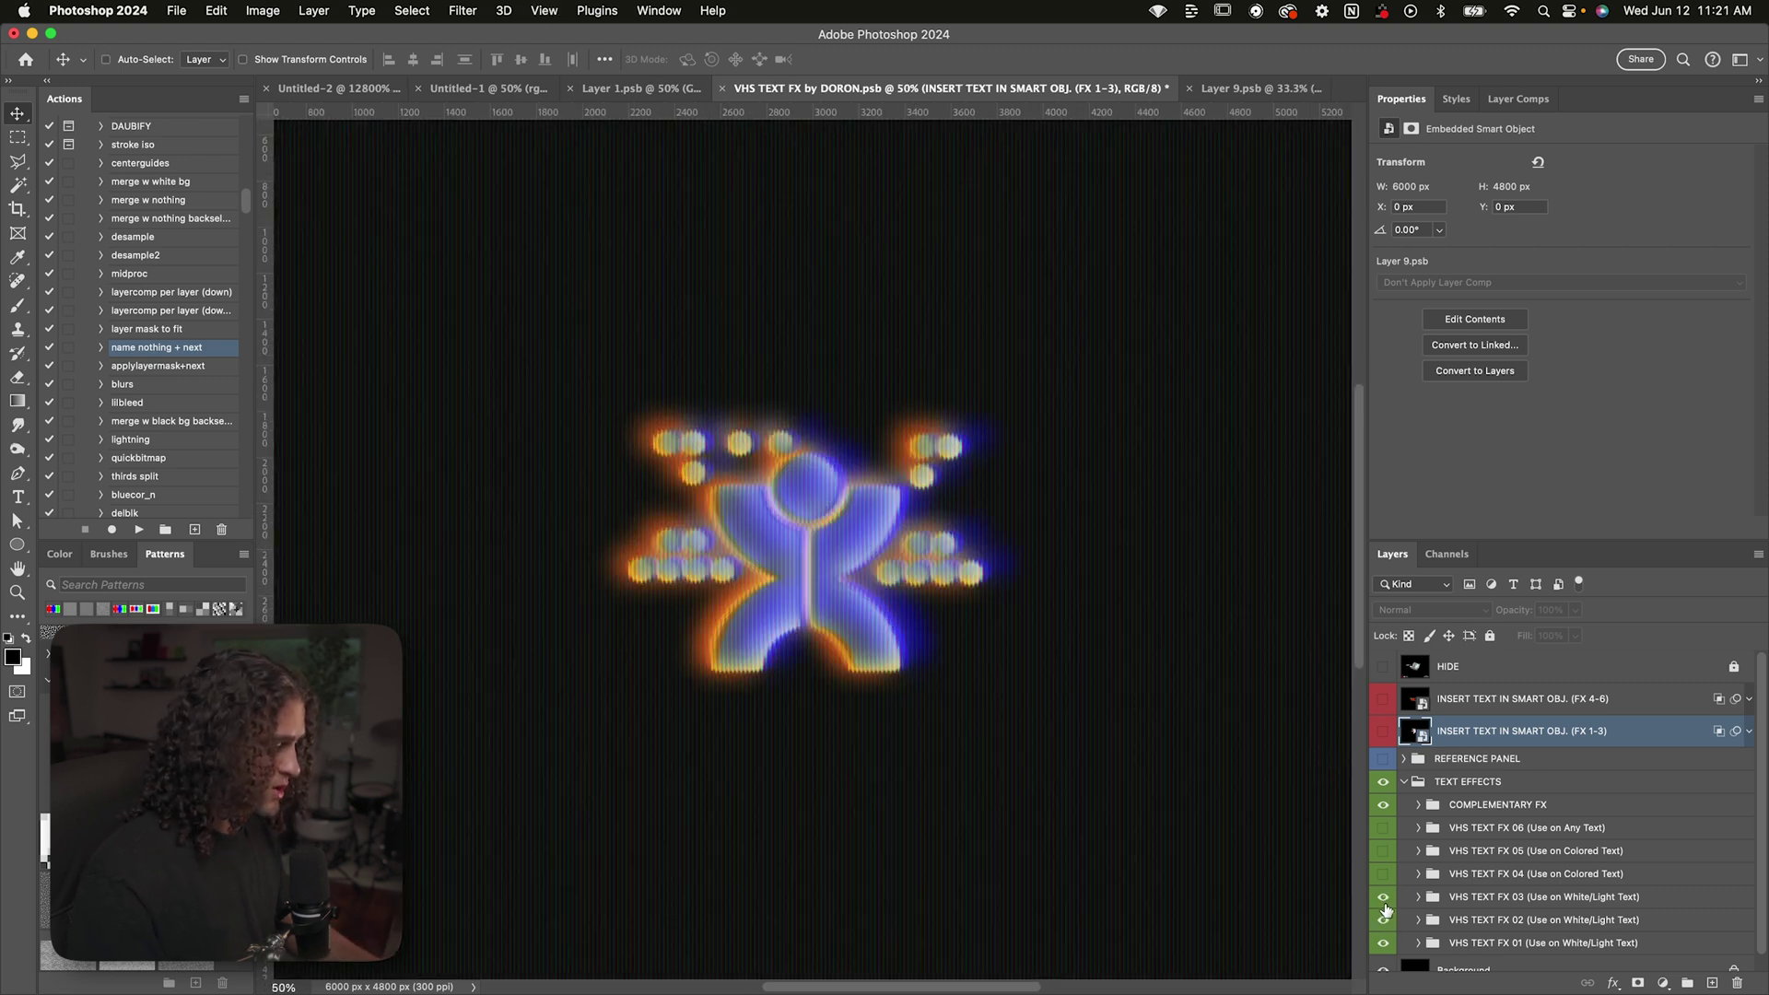
{"action": "key", "text": "super+minus"}
{"action": "key", "text": "super+minus"}
{"action": "key", "text": "super+minus"}
{"action": "left_click_drag", "start_coordinate": [1385, 900], "coordinate": [1385, 921]}
{"action": "key", "text": "super+equal"}
{"action": "key", "text": "super+equal"}
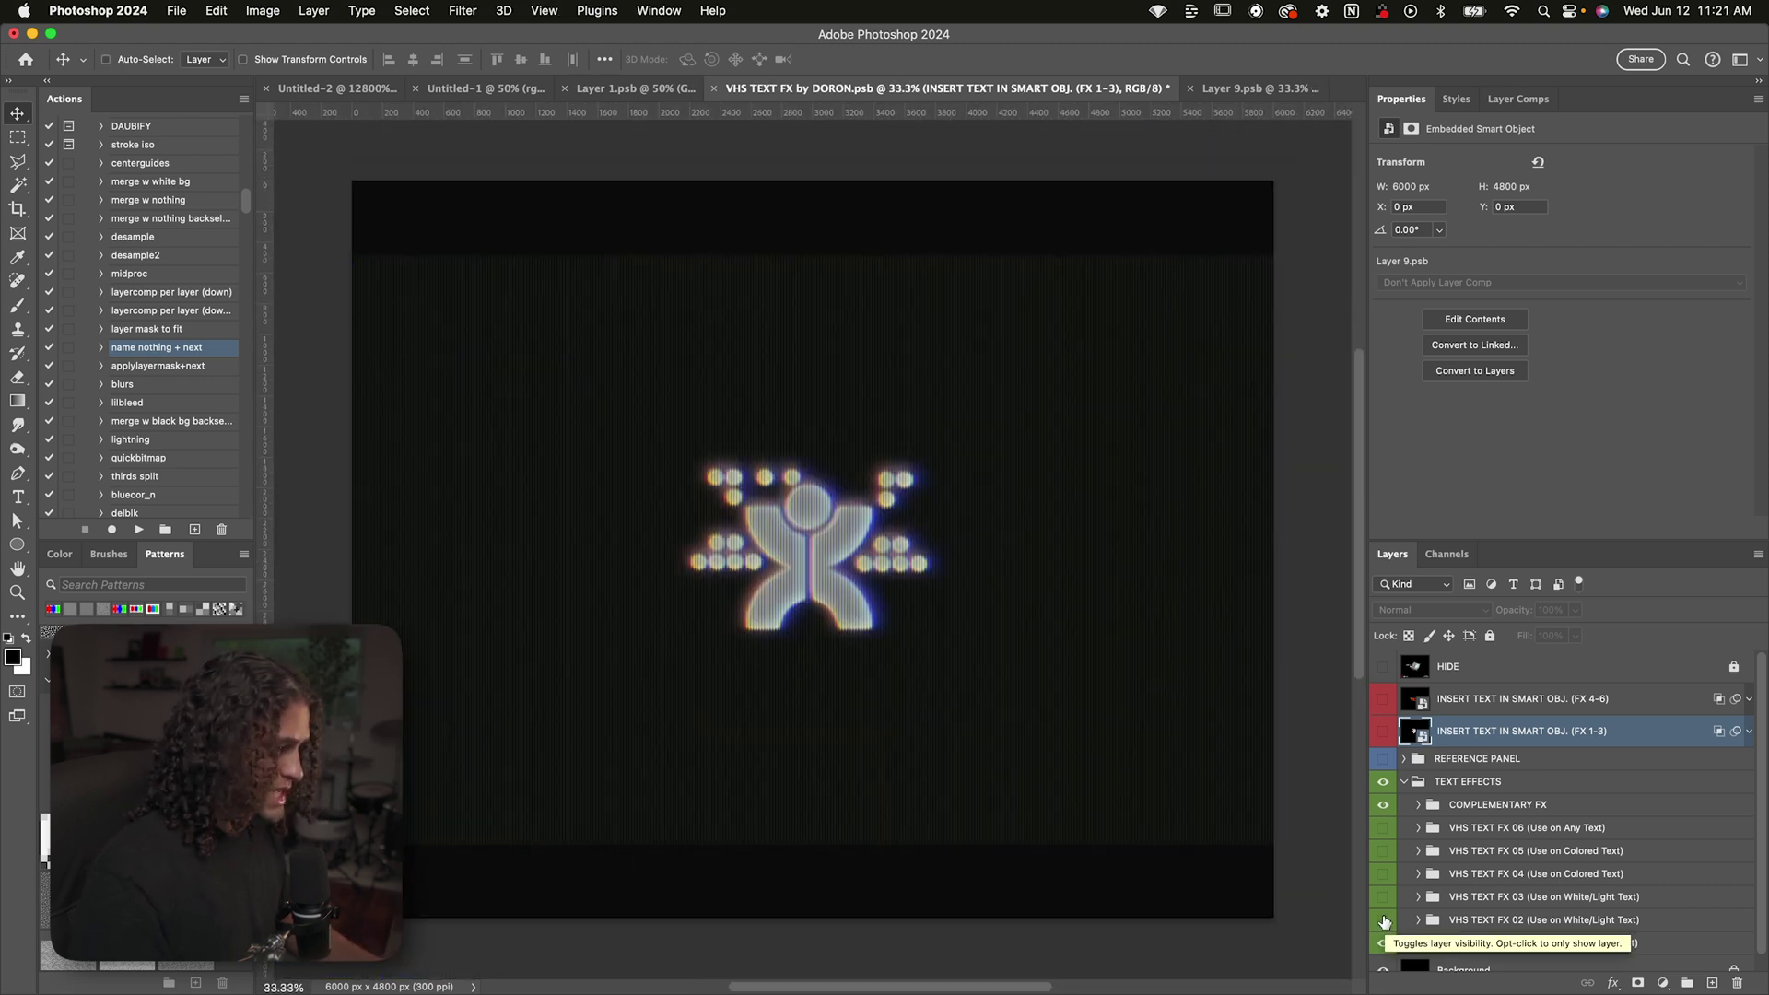
{"action": "left_click", "coordinate": [1479, 874]}
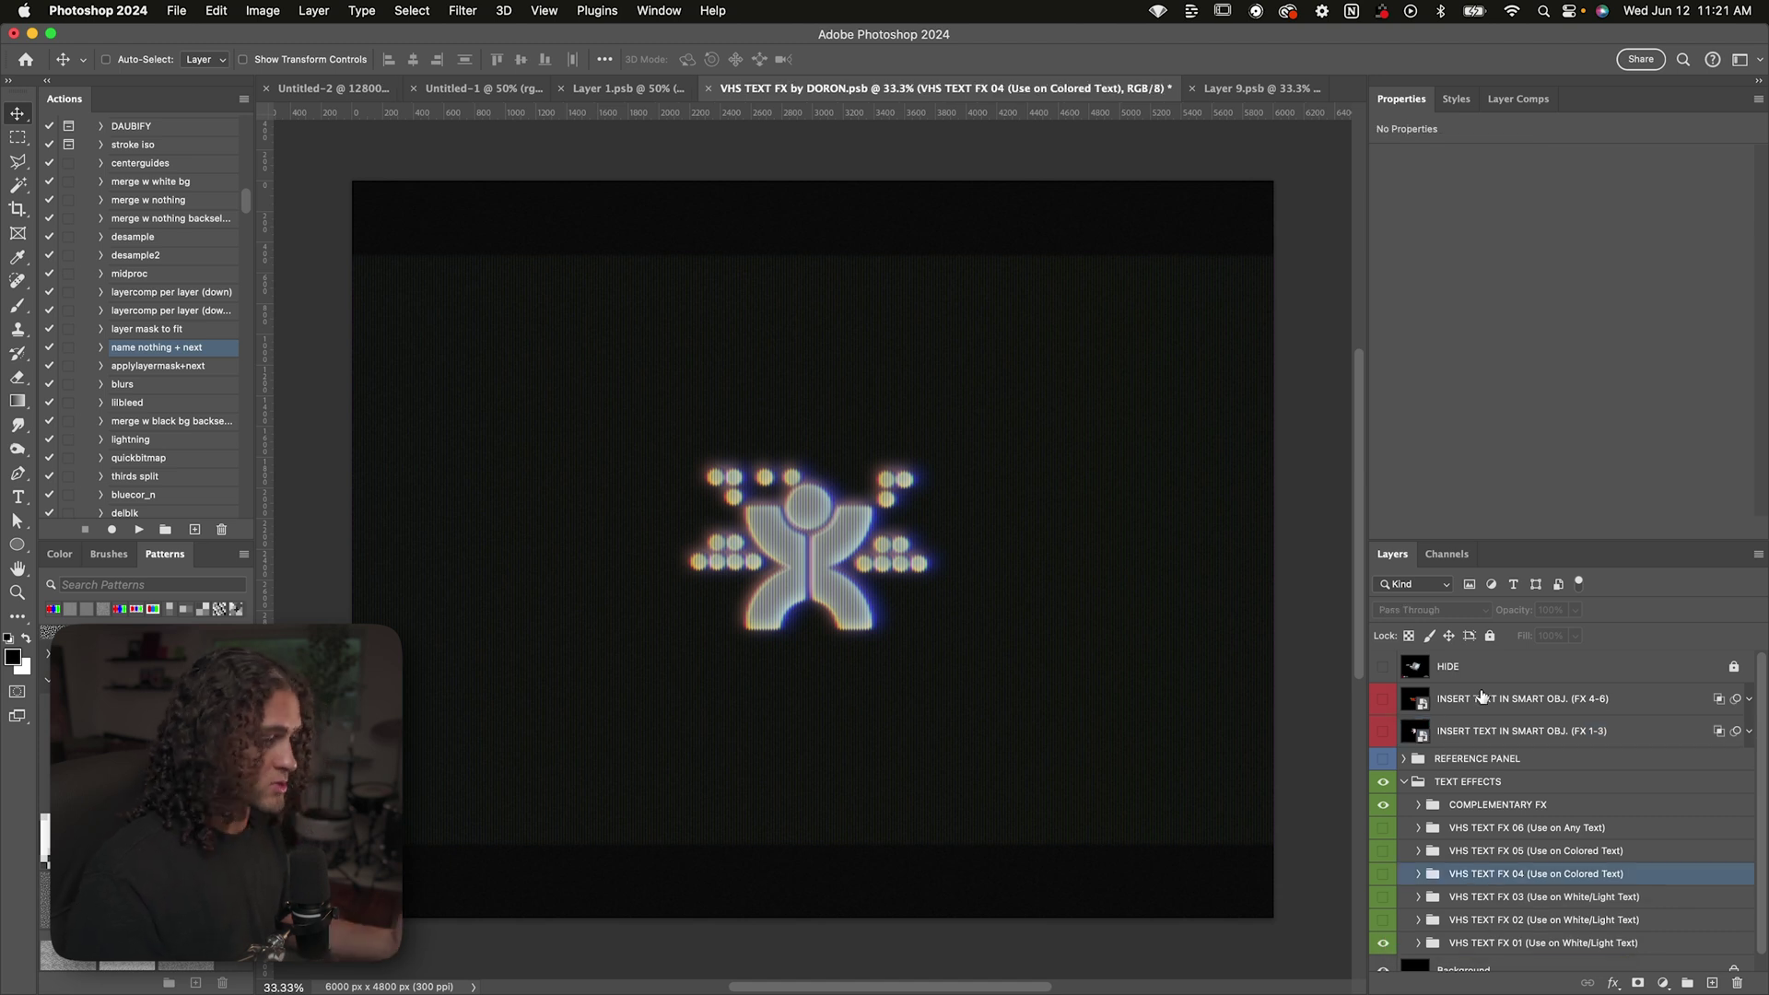
Show the VHS TEXT FX 04 group and open the contents of the INSERT TEXT IN SMART OBJ. (FX 4-6) layer
{"action": "left_click", "coordinate": [1481, 875]}
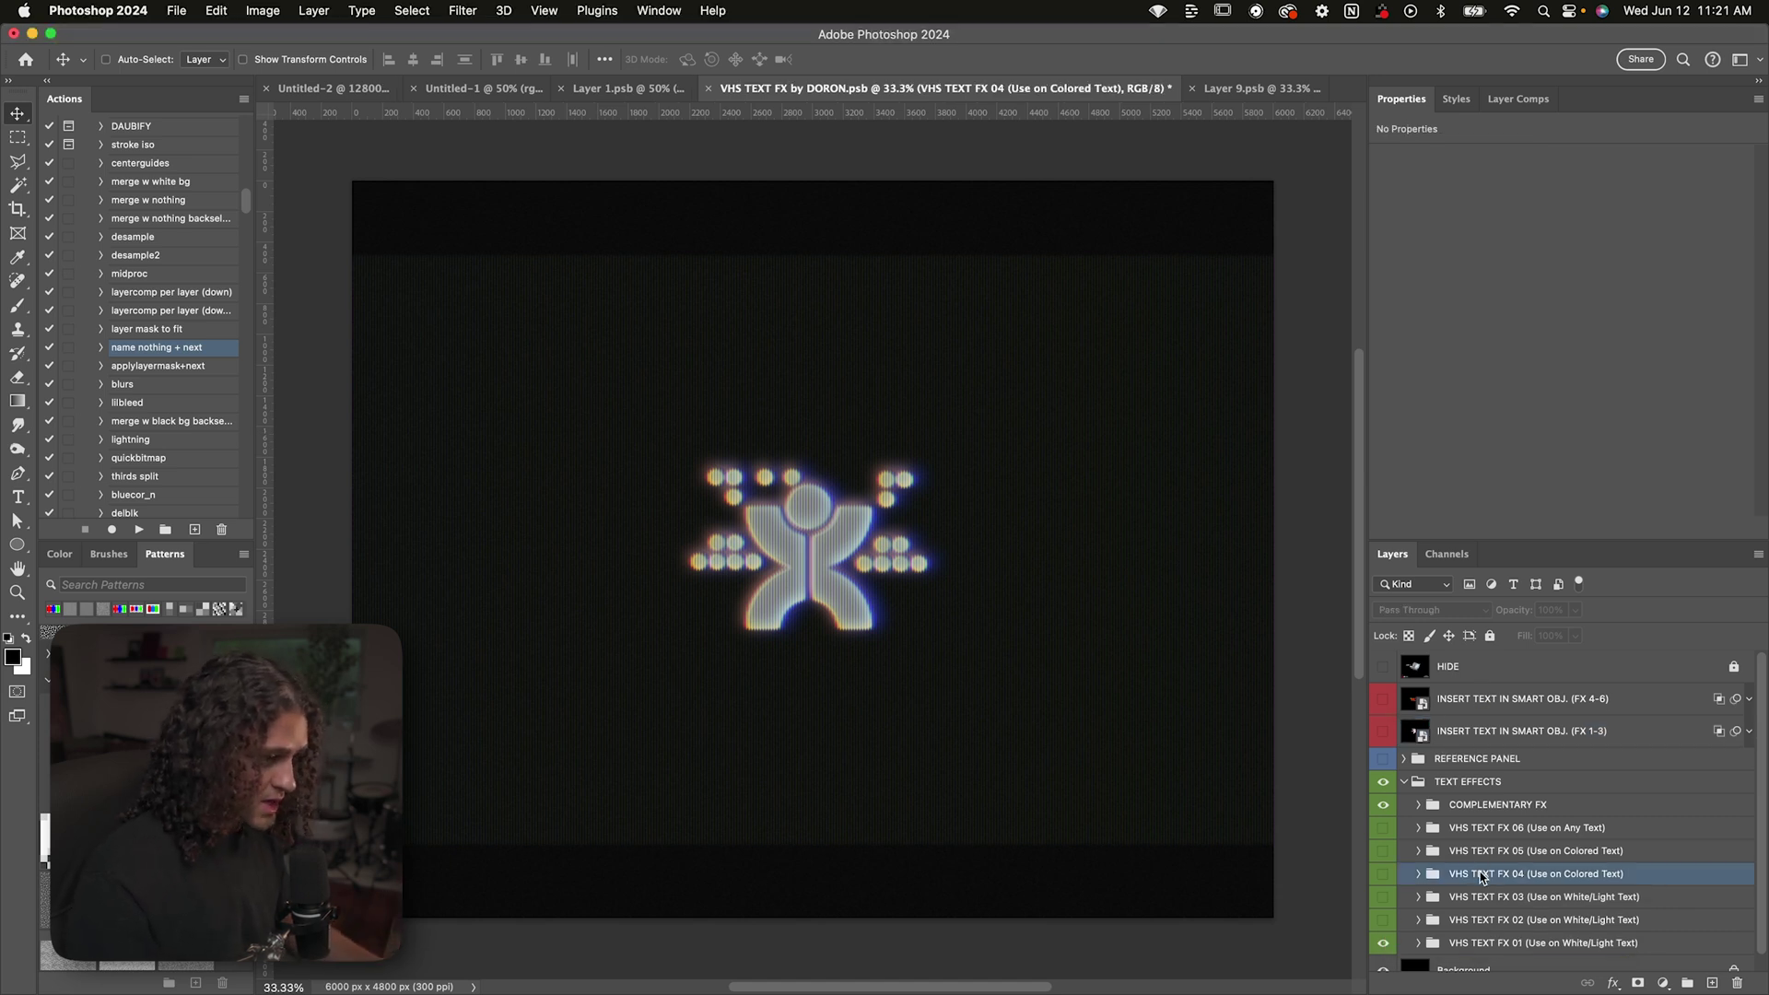
{"action": "left_click", "coordinate": [1380, 880]}
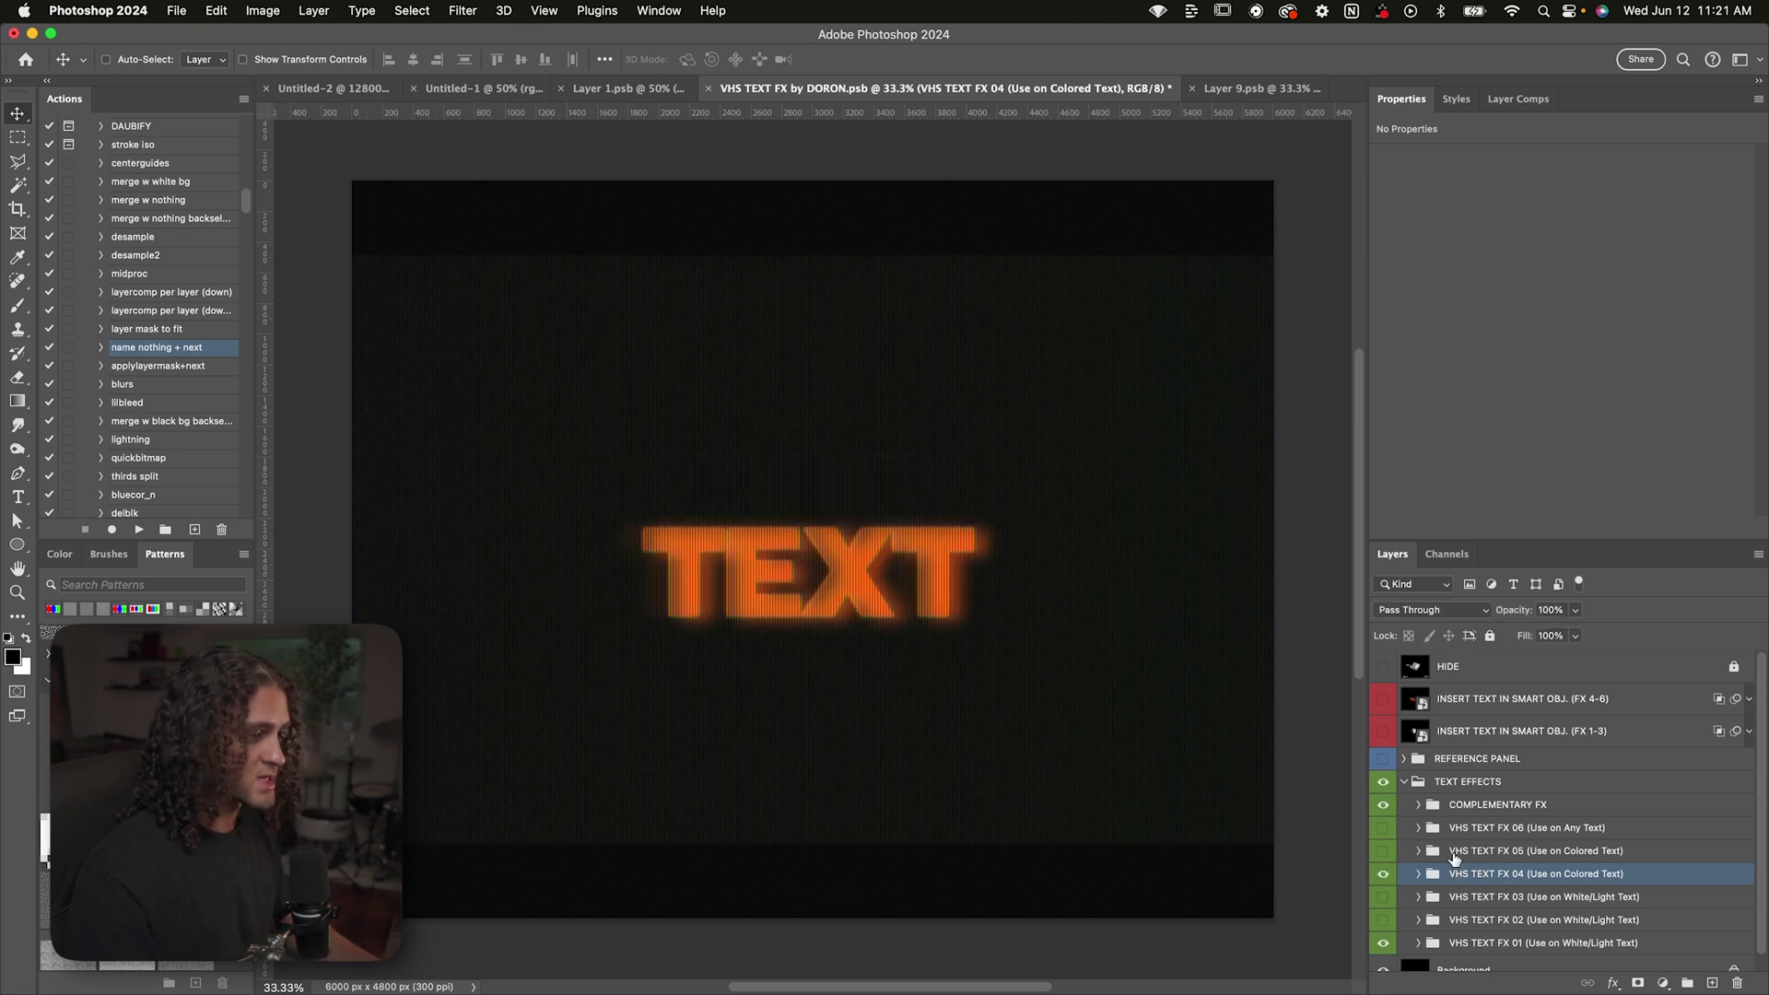
{"action": "double_click", "coordinate": [1420, 704]}
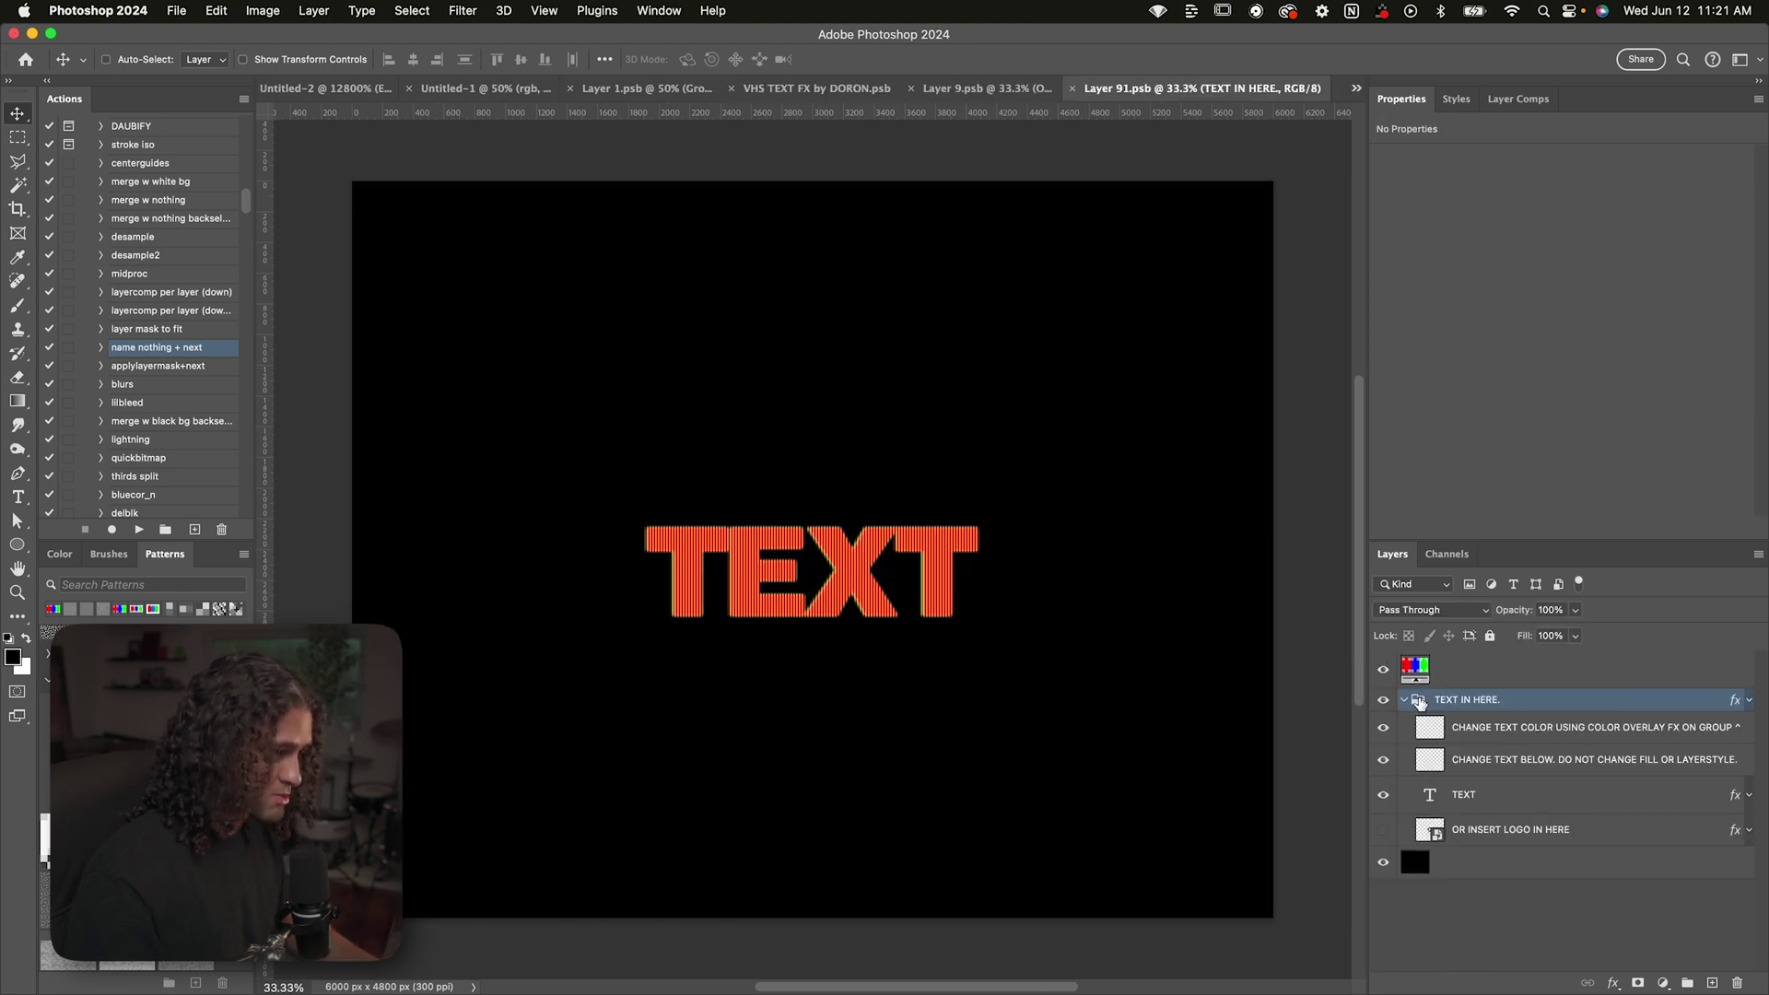
Examine the Color Overlay and its color in the layer style of the TEXT IN HERE. group
{"action": "double_click", "coordinate": [1534, 705]}
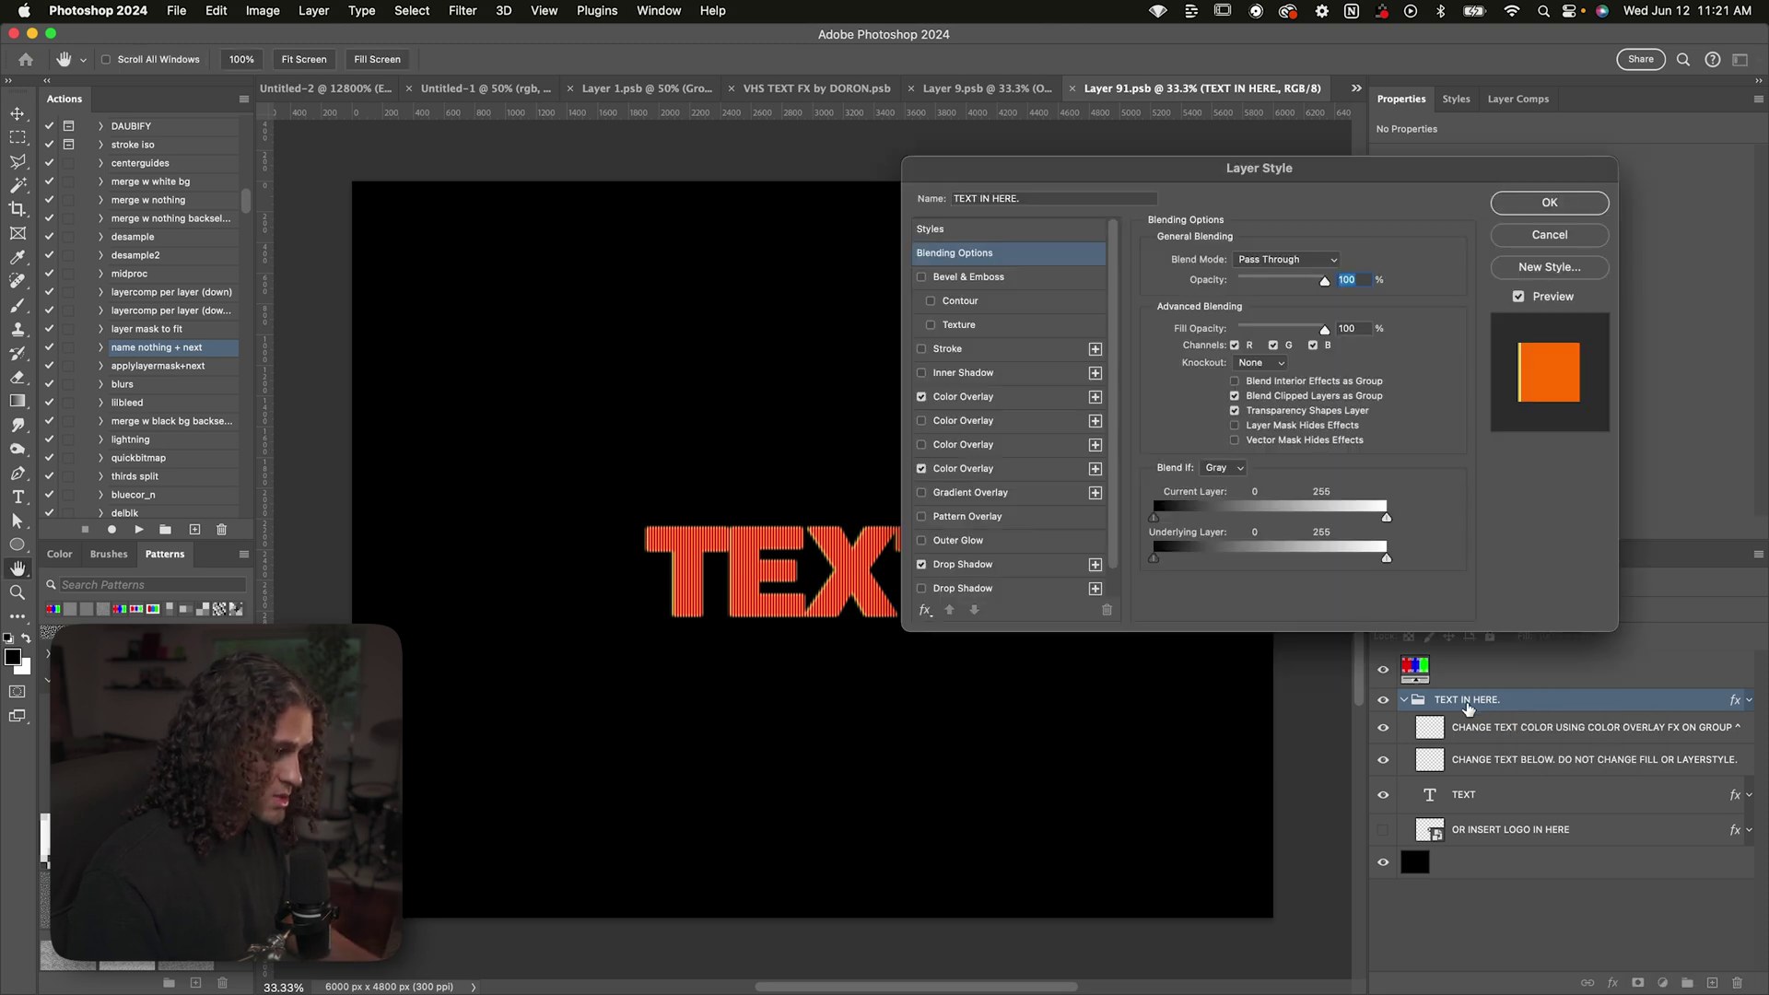
{"action": "left_click_drag", "start_coordinate": [1020, 178], "coordinate": [1110, 178]}
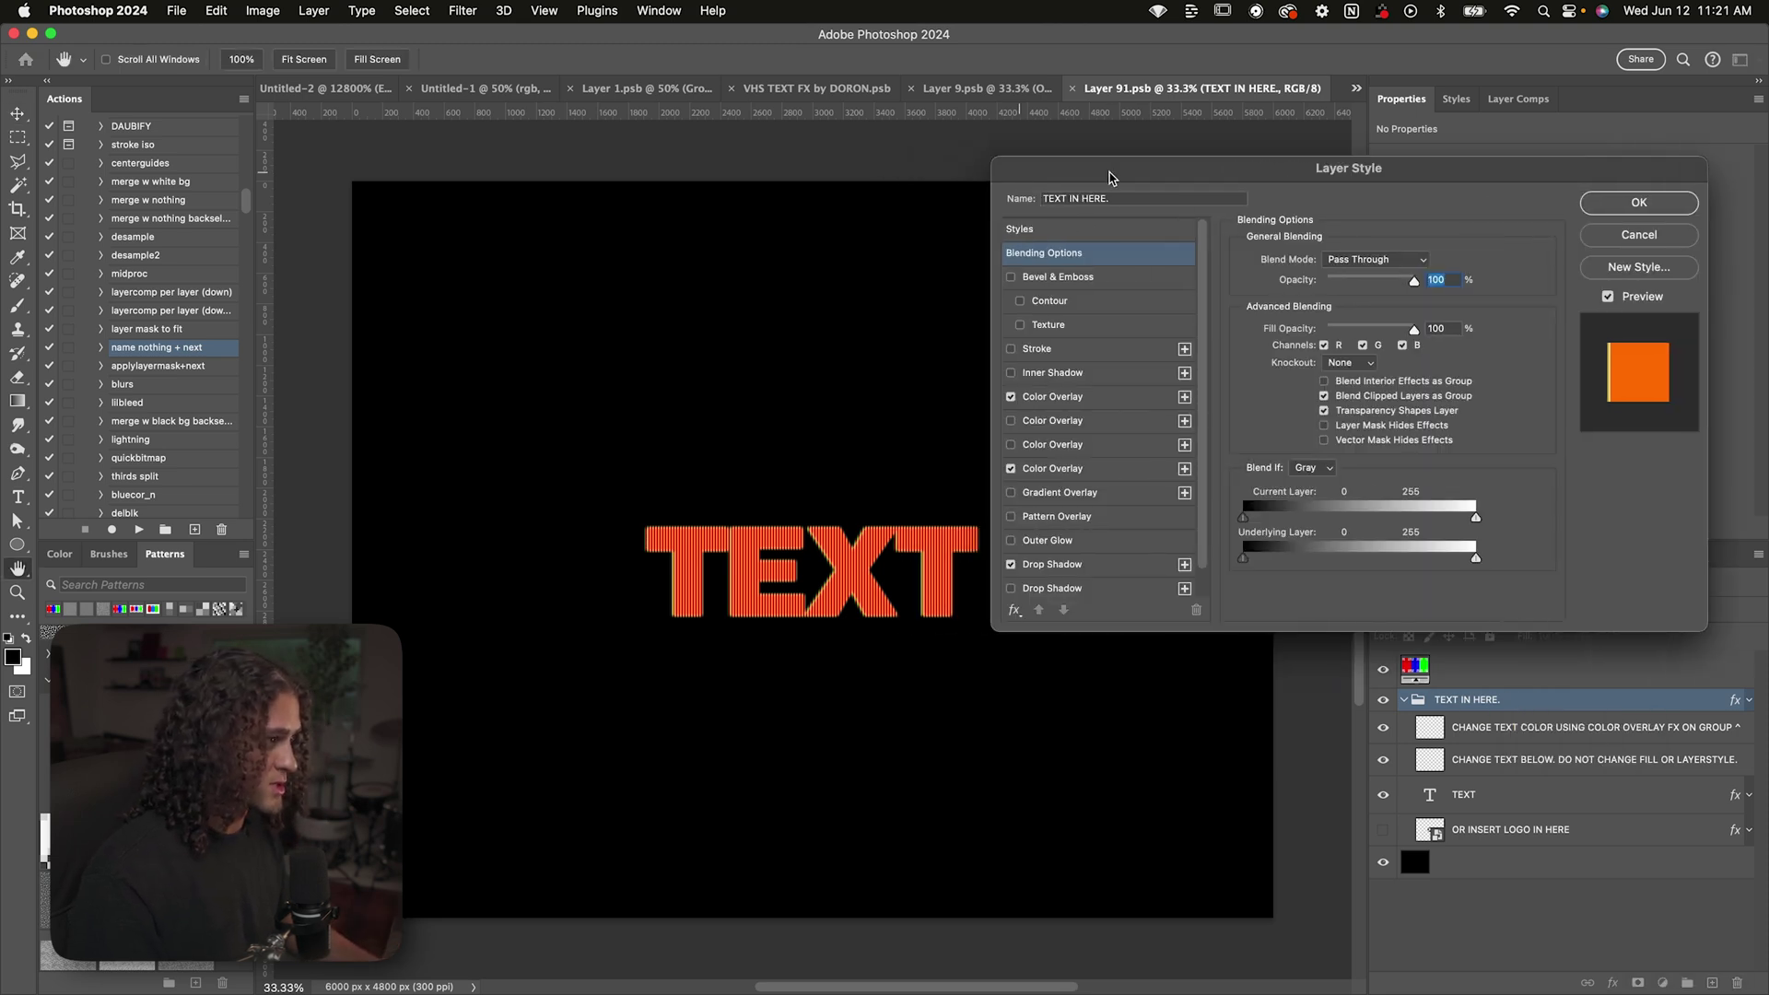
{"action": "left_click", "coordinate": [1087, 397]}
{"action": "left_click", "coordinate": [1426, 262]}
{"action": "mouse_move", "coordinate": [1299, 413]}
{"action": "left_mouse_down"}
{"action": "mouse_move", "coordinate": [1299, 272]}
{"action": "mouse_move", "coordinate": [1300, 411]}
{"action": "mouse_move", "coordinate": [1300, 365]}
{"action": "mouse_move", "coordinate": [1300, 391]}
{"action": "left_mouse_up"}
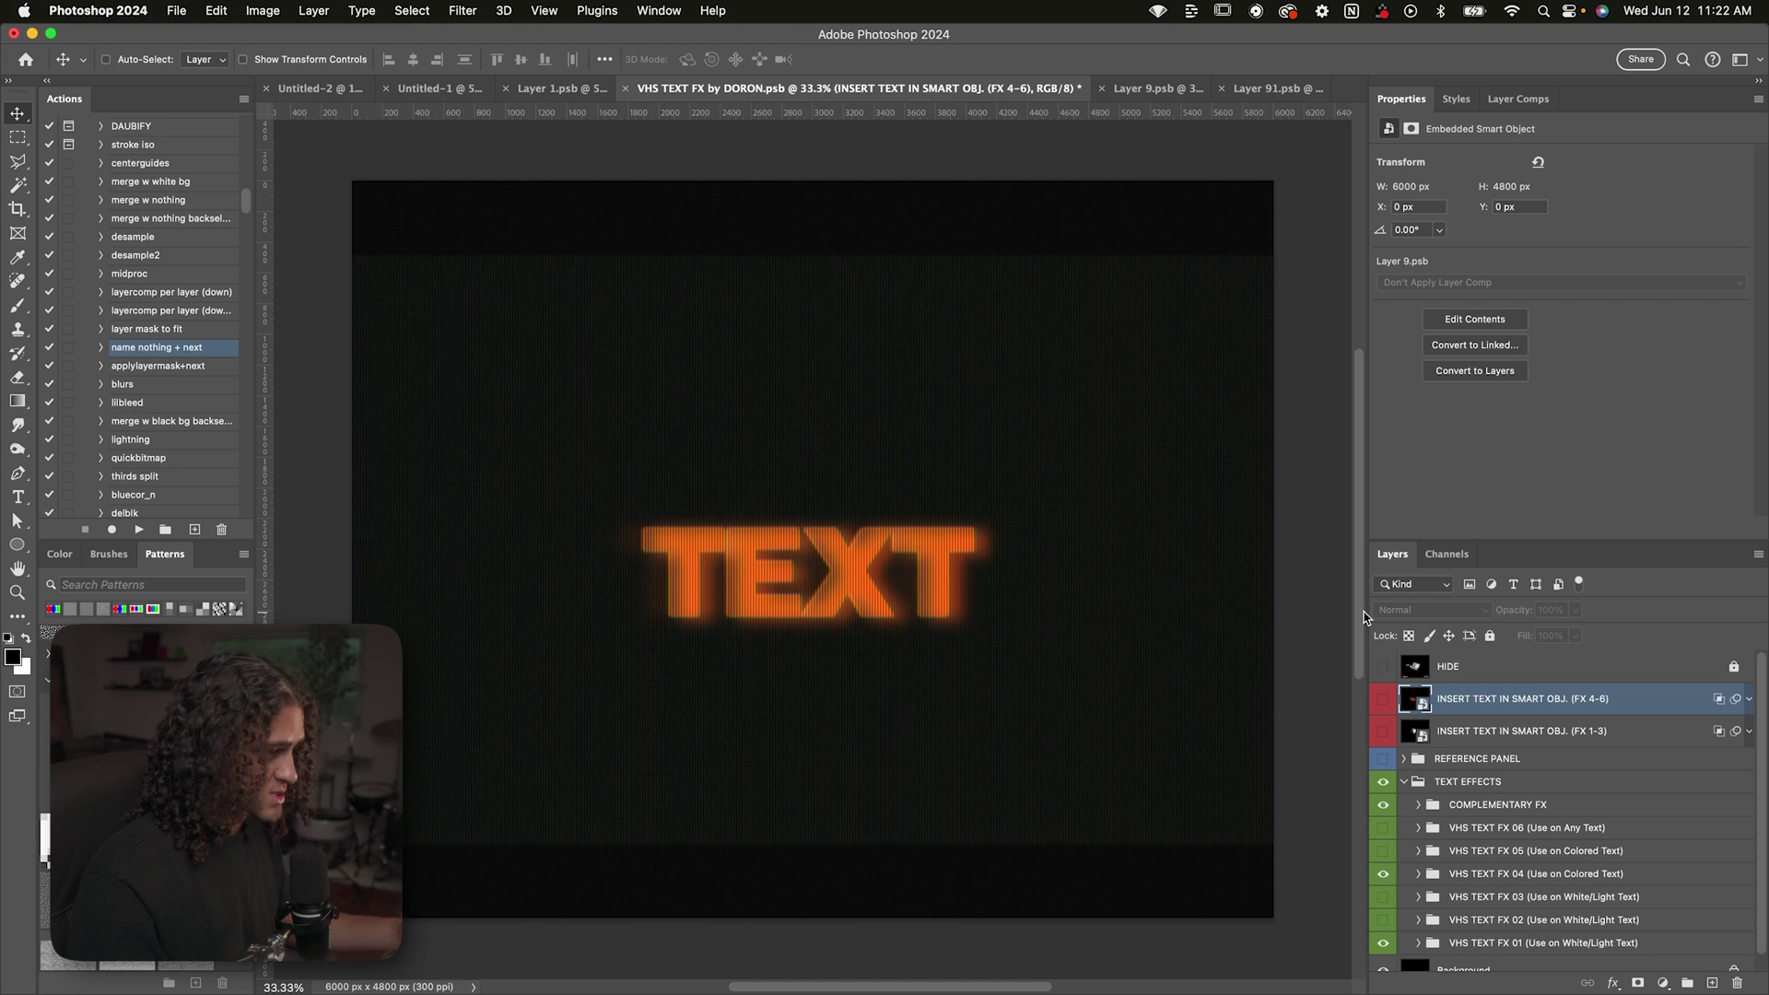
In VHS TEXT FX by DORON.psb, expand the COMPLEMENTARY FX group and preview texture layer 4 on the text
{"action": "left_click", "coordinate": [1463, 810]}
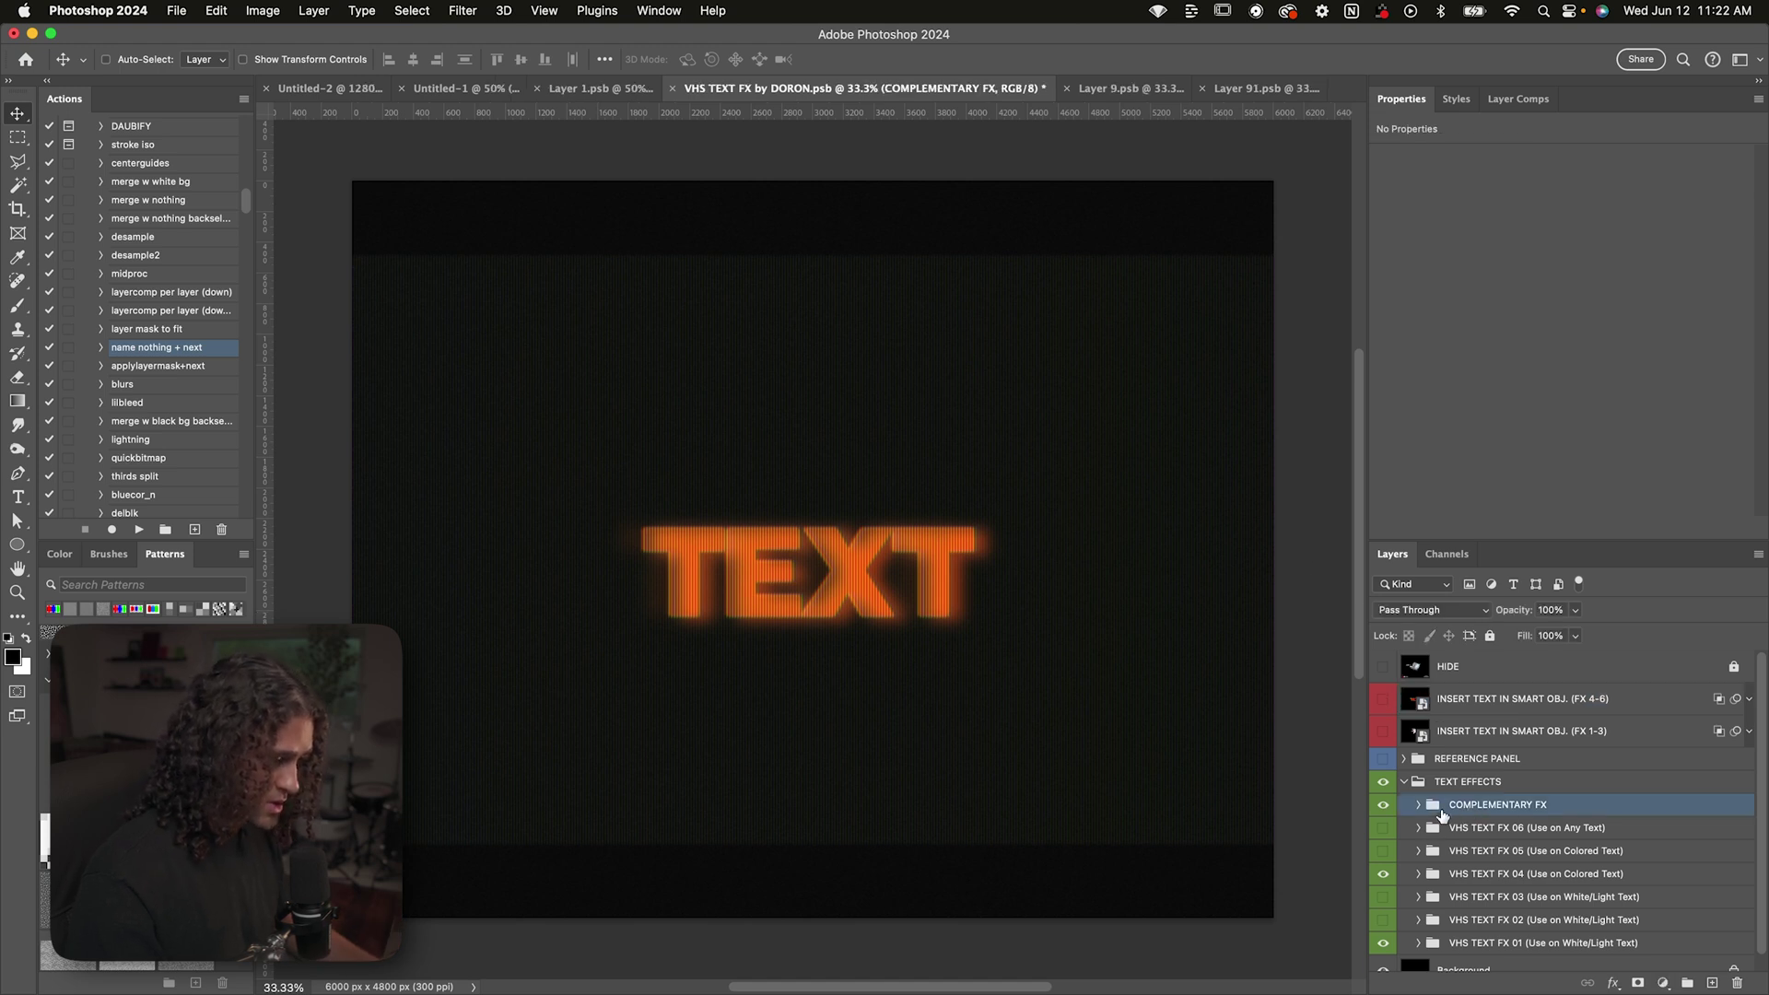
{"action": "left_click", "coordinate": [1419, 805]}
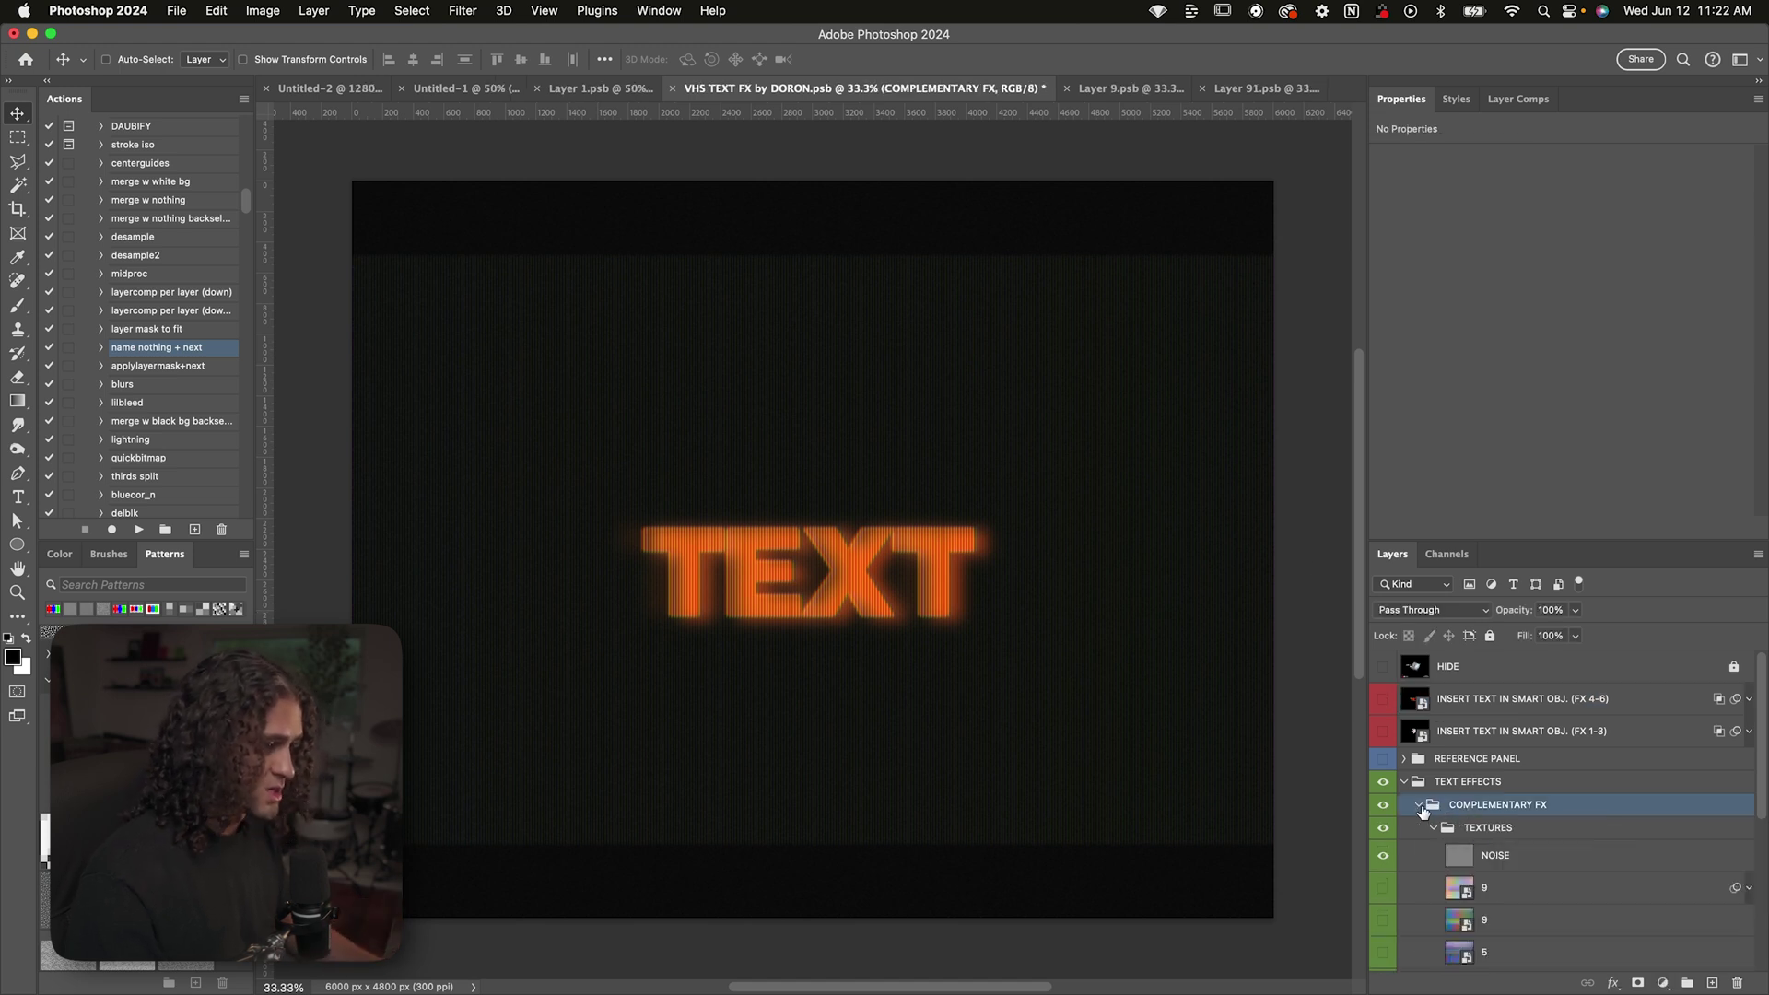
{"action": "scroll", "coordinate": [1479, 838], "scroll_direction": "down", "scroll_amount": 3}
{"action": "scroll", "coordinate": [1479, 838], "scroll_direction": "down", "scroll_amount": 2}
{"action": "scroll", "coordinate": [1502, 805], "scroll_direction": "up", "scroll_amount": 3}
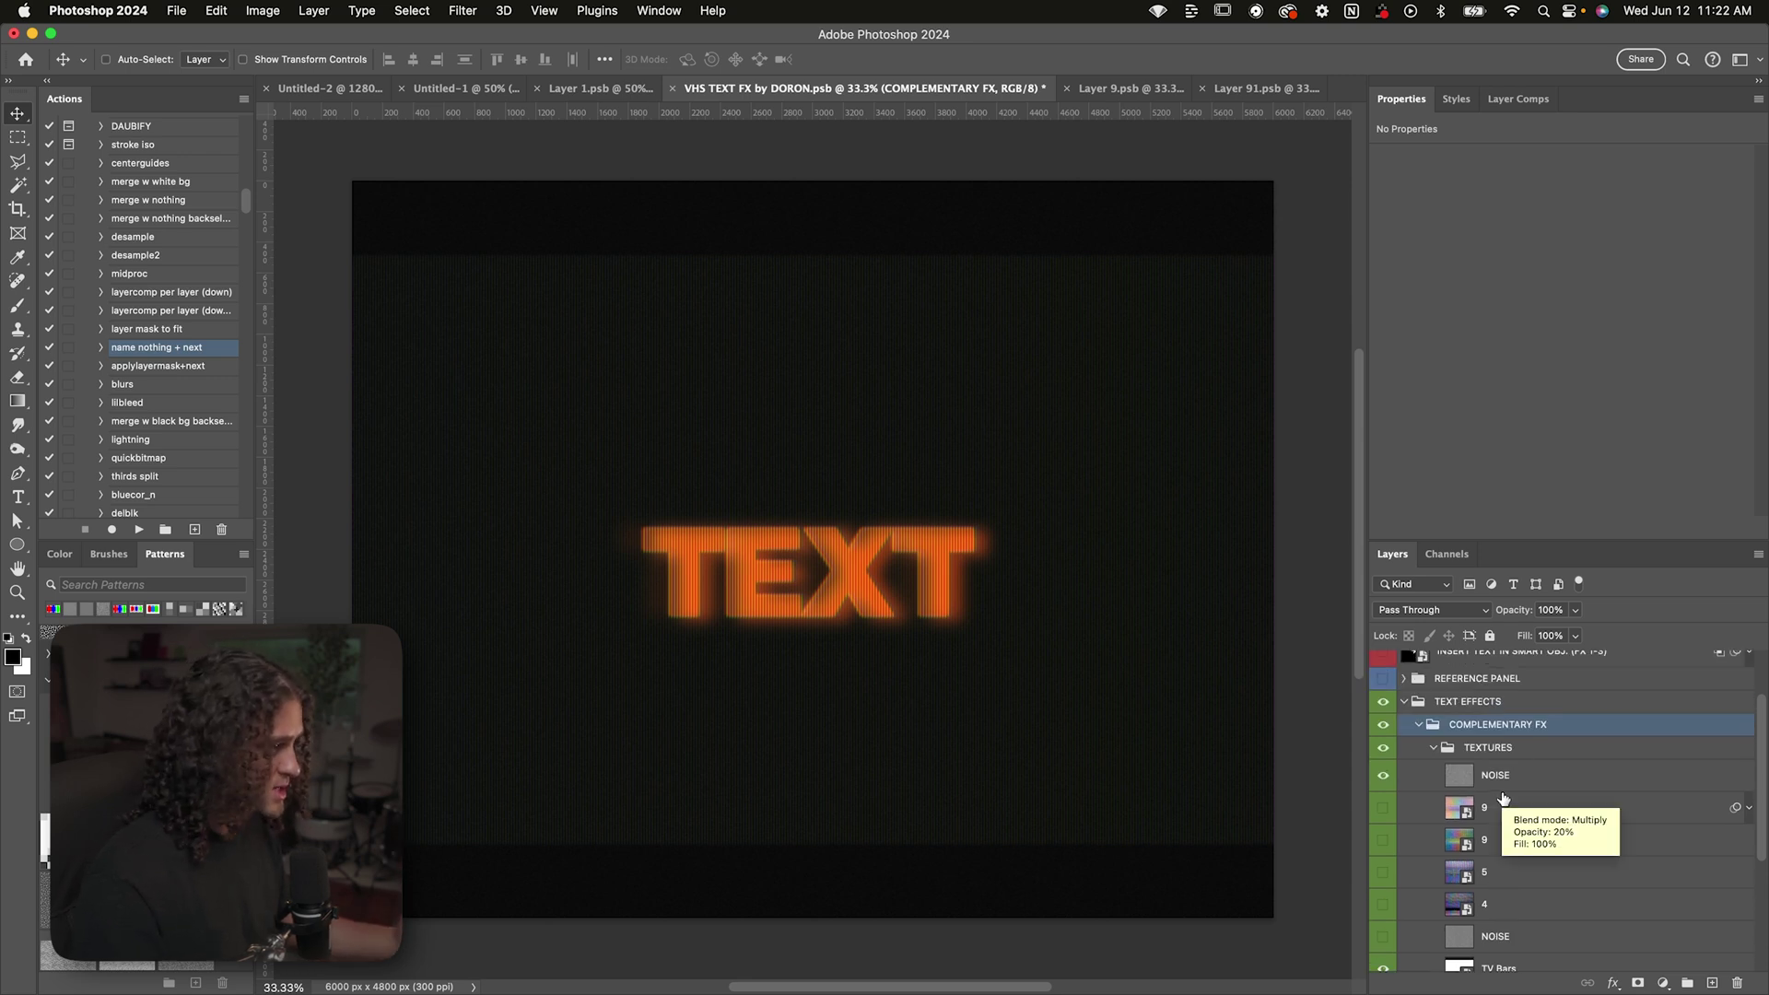
{"action": "scroll", "coordinate": [1511, 811], "scroll_direction": "down", "scroll_amount": 1}
{"action": "left_click", "coordinate": [1511, 859]}
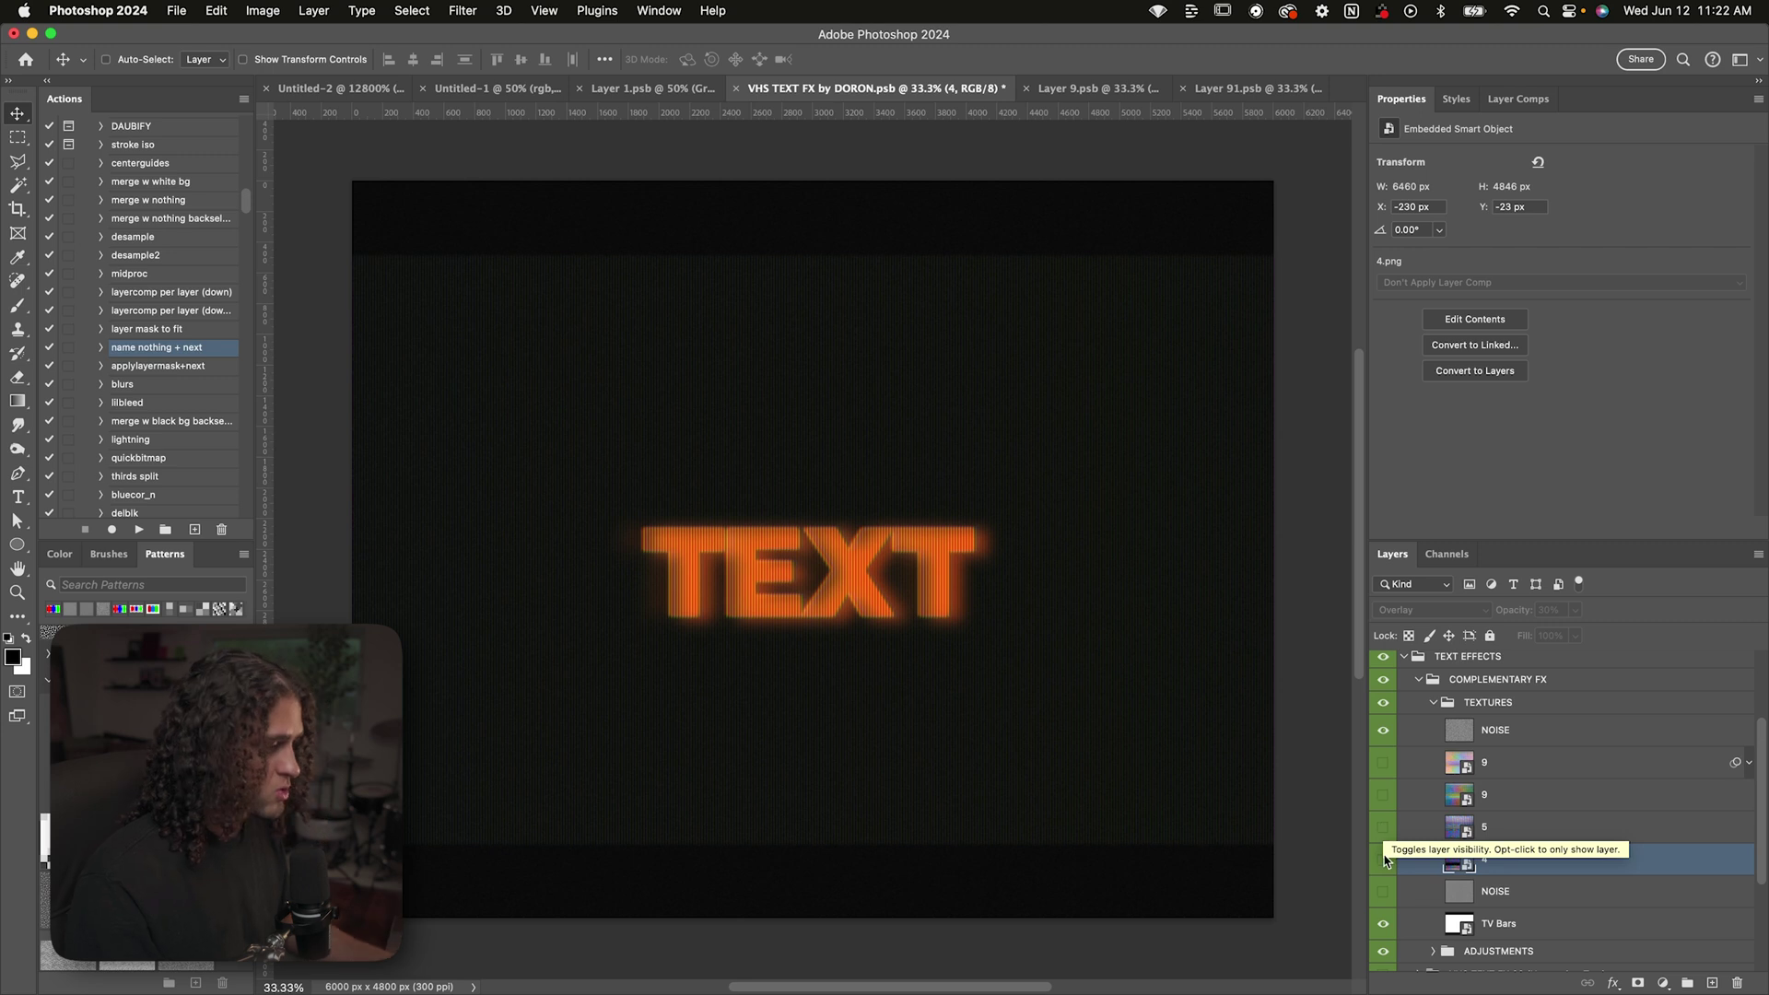
{"action": "left_click", "coordinate": [1384, 860]}
{"action": "left_click", "coordinate": [1385, 859]}
Show texture layer 5 at 100% opacity and preview alternative blend modes such as Linear Light on it without applying one
{"action": "key", "text": "alt+bracketright"}
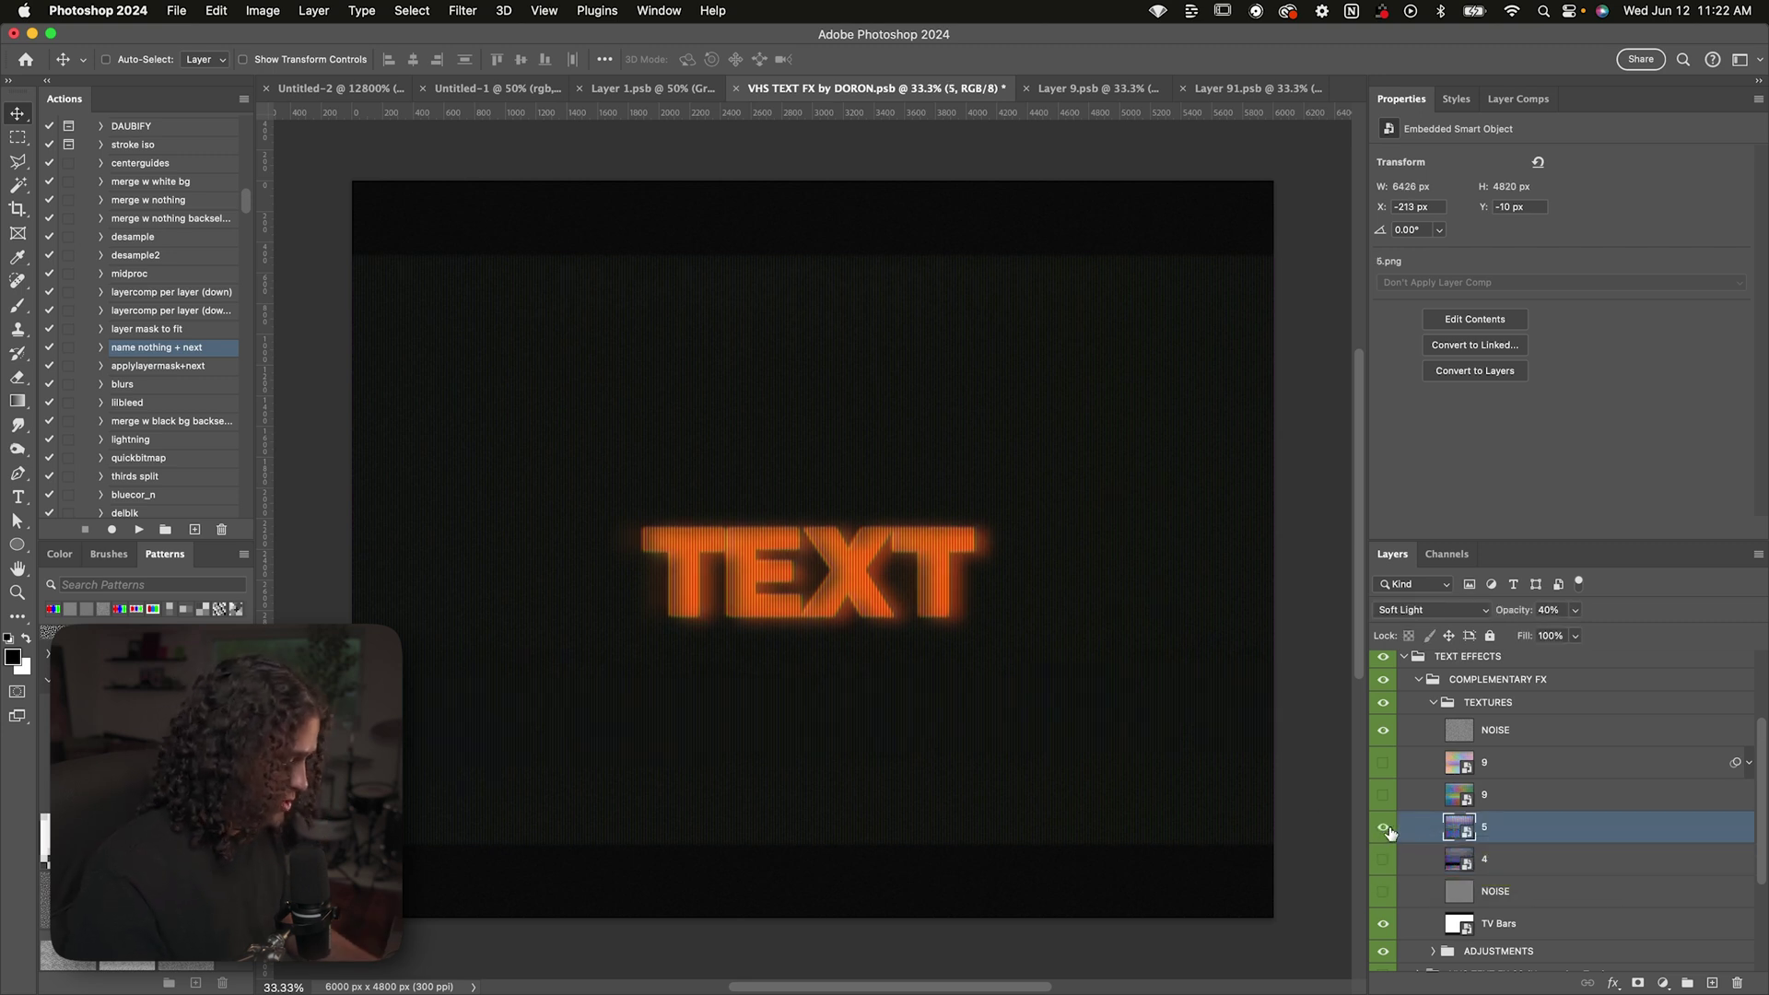
{"action": "key", "text": "0"}
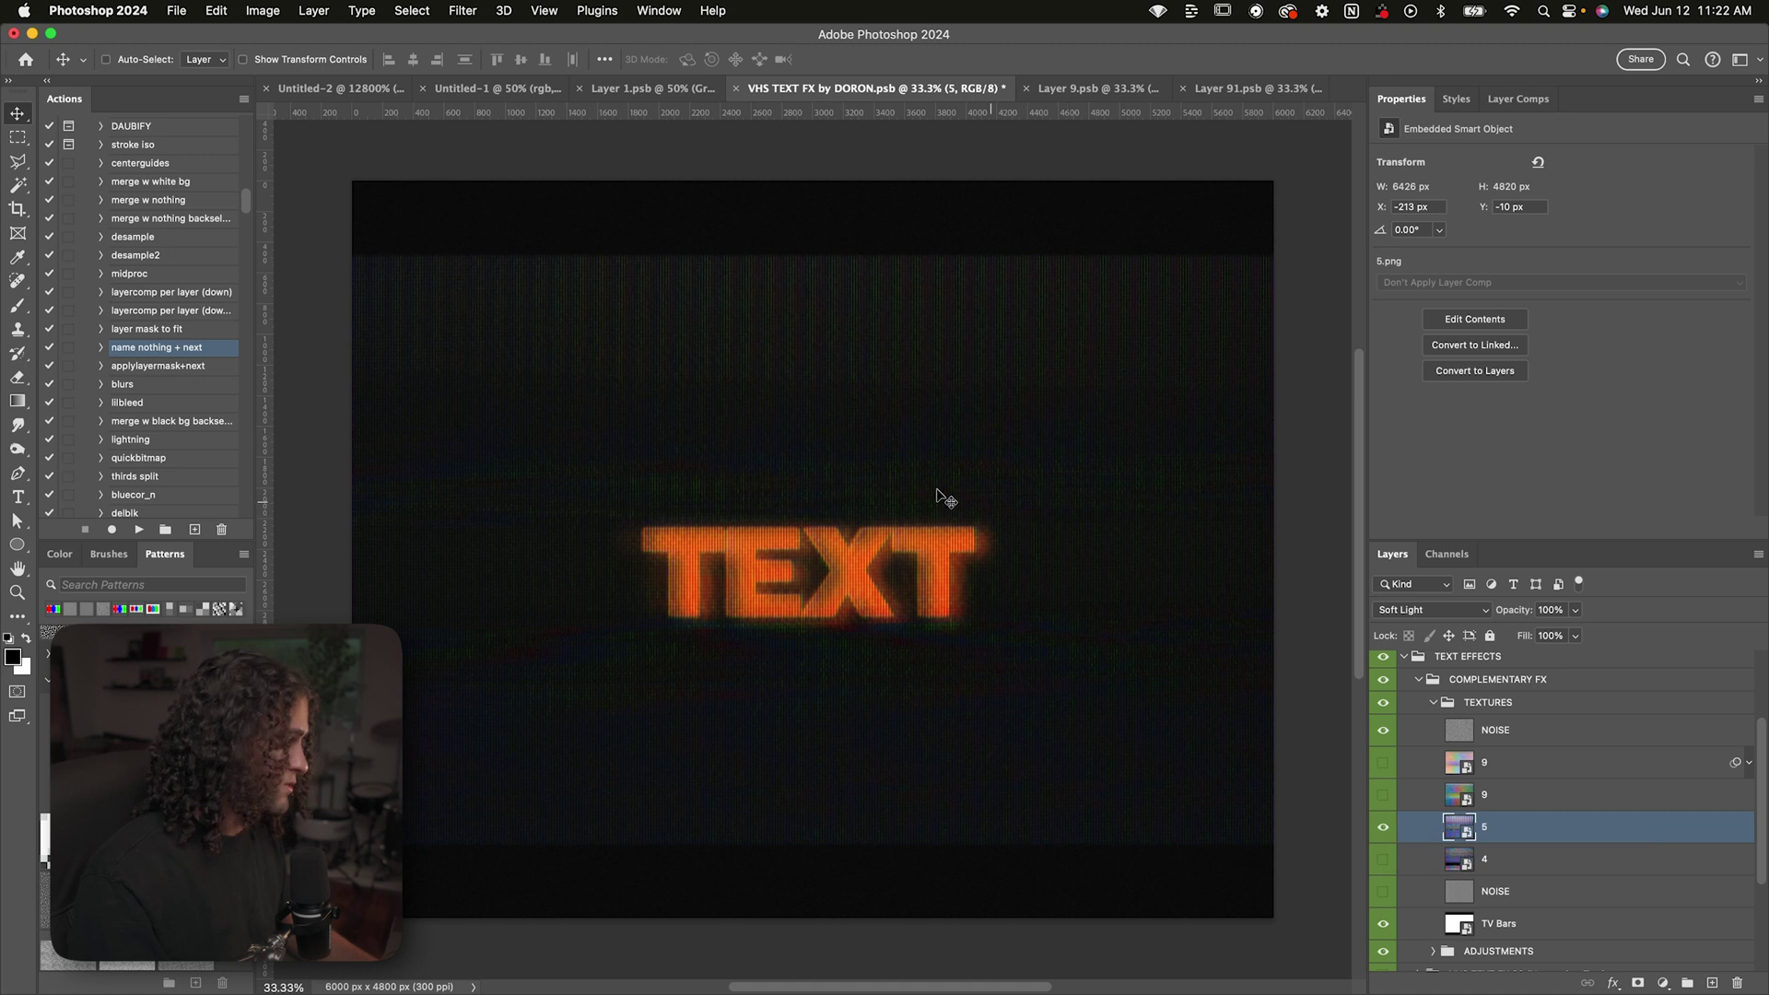
{"action": "left_click", "coordinate": [1419, 611]}
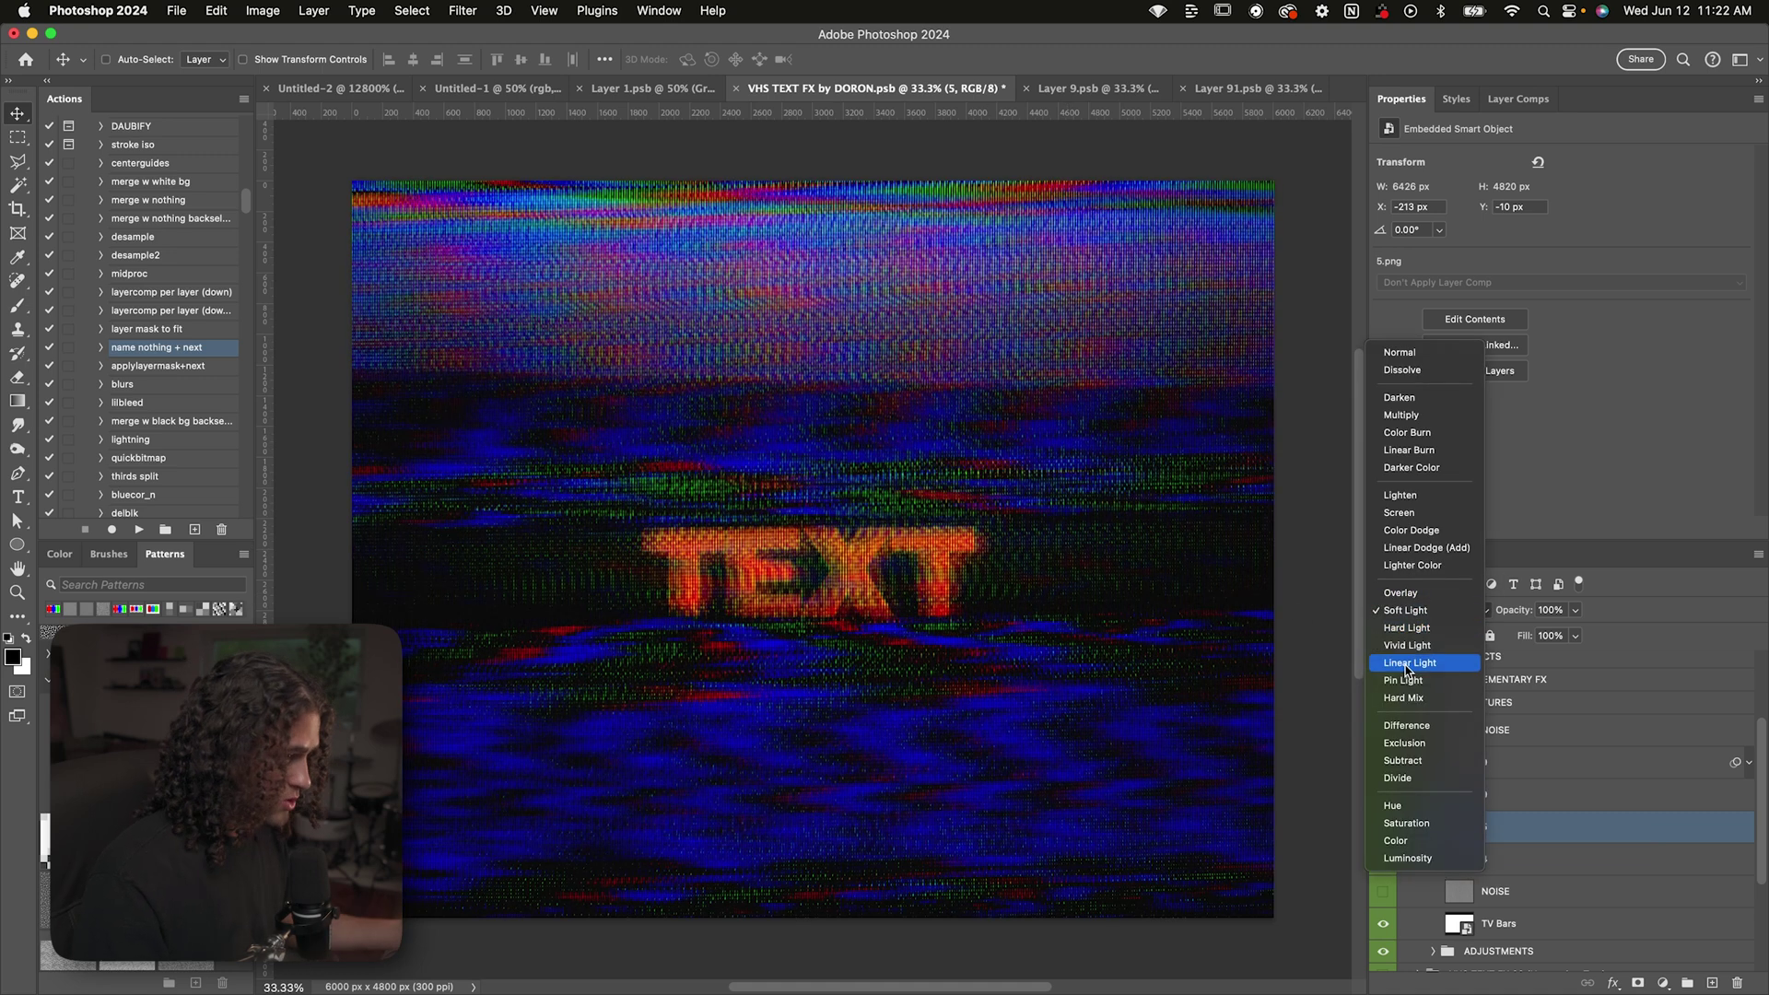
{"action": "key", "text": "Escape"}
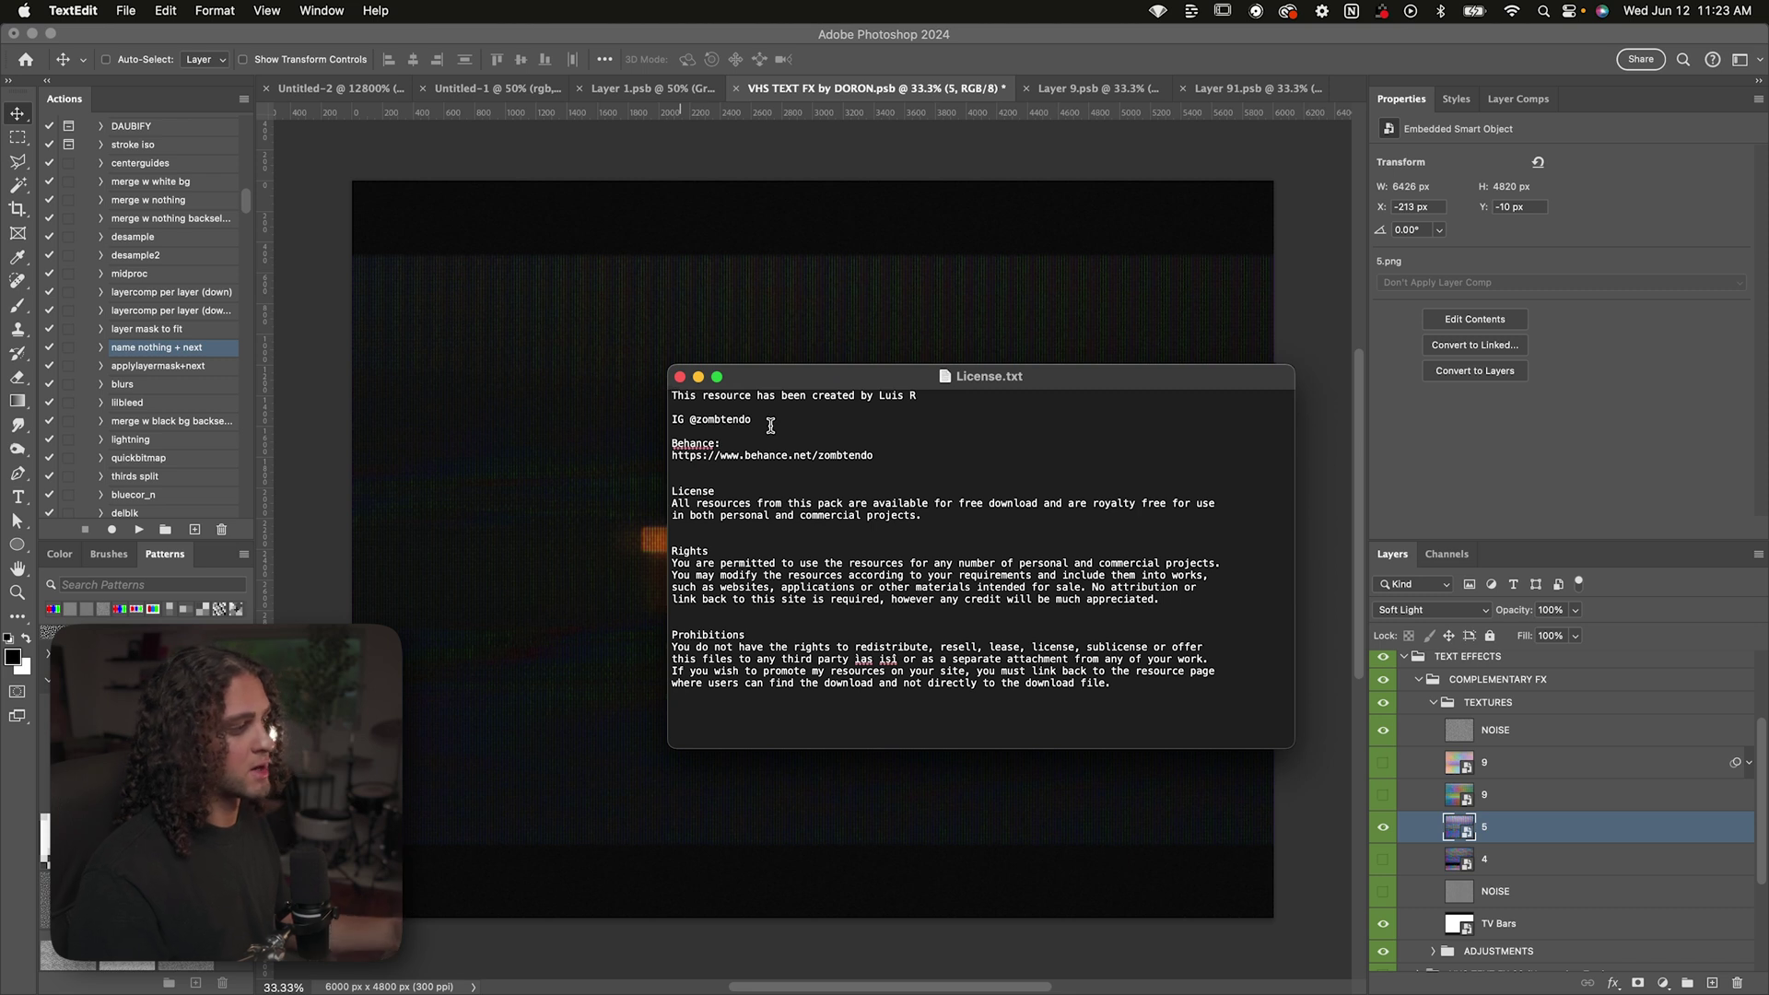
Read the creator credit in License.txt, close the file and return to the VHS template document
{"action": "left_click_drag", "start_coordinate": [753, 420], "coordinate": [689, 419]}
{"action": "left_click", "coordinate": [739, 418]}
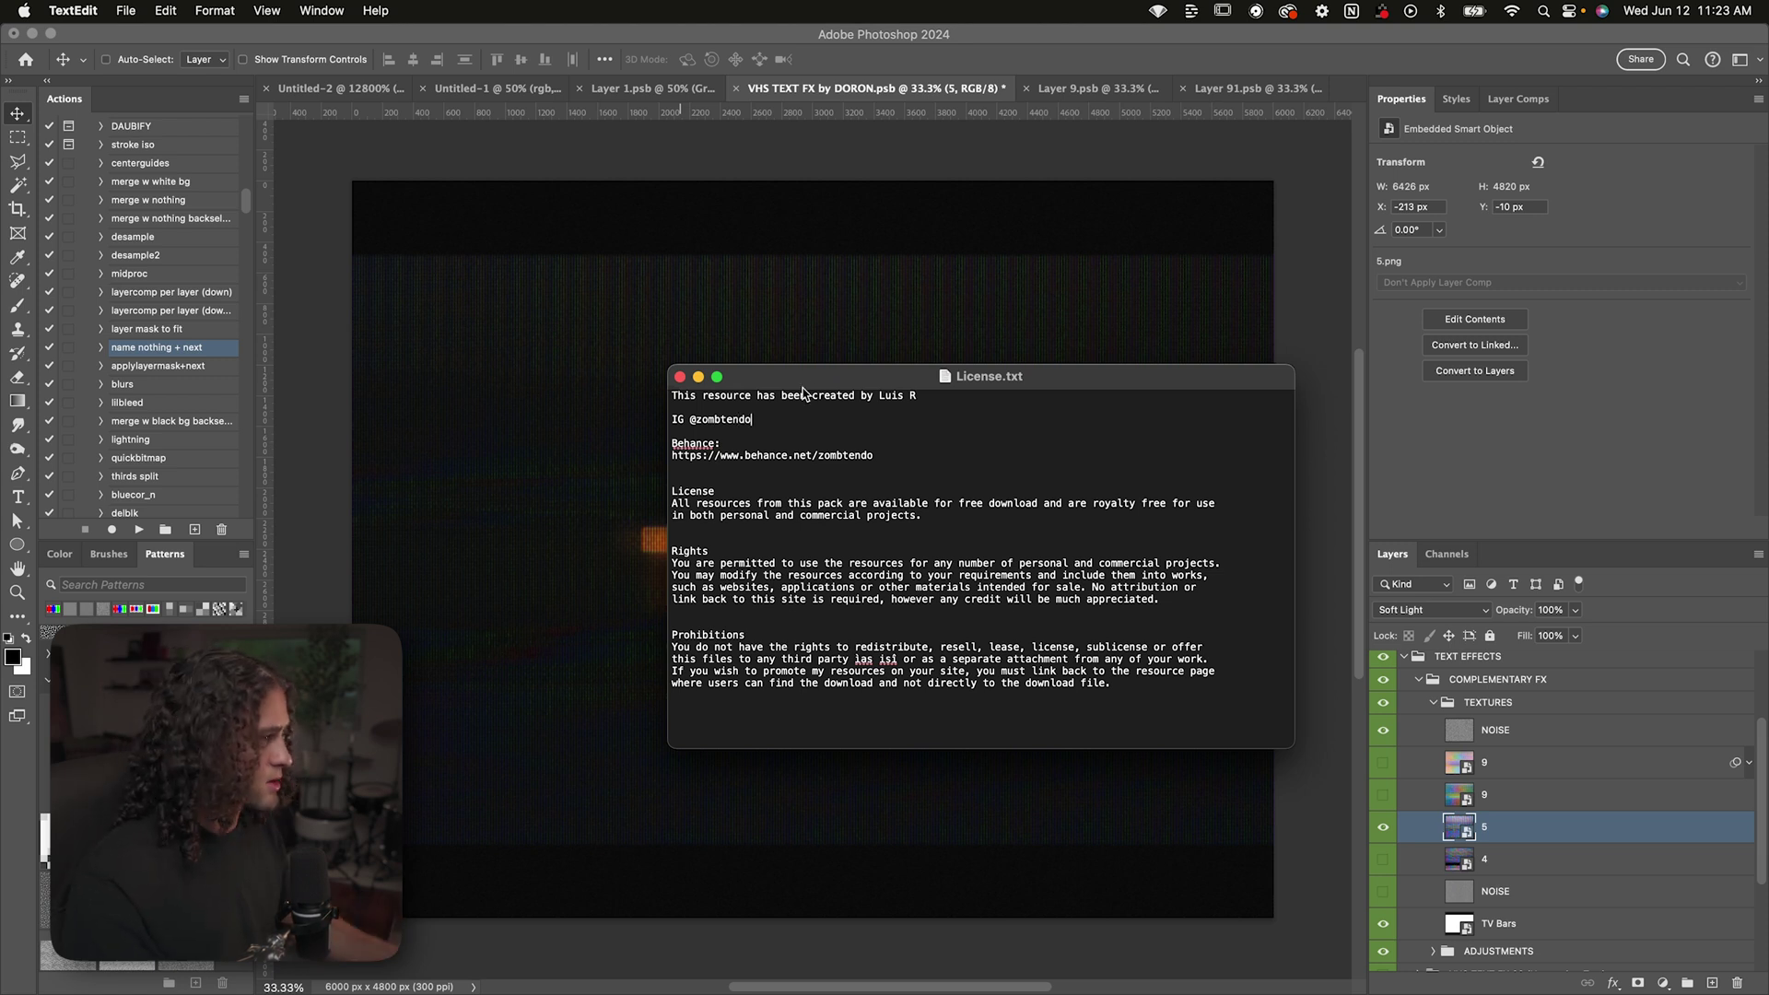
{"action": "key", "text": "super+w"}
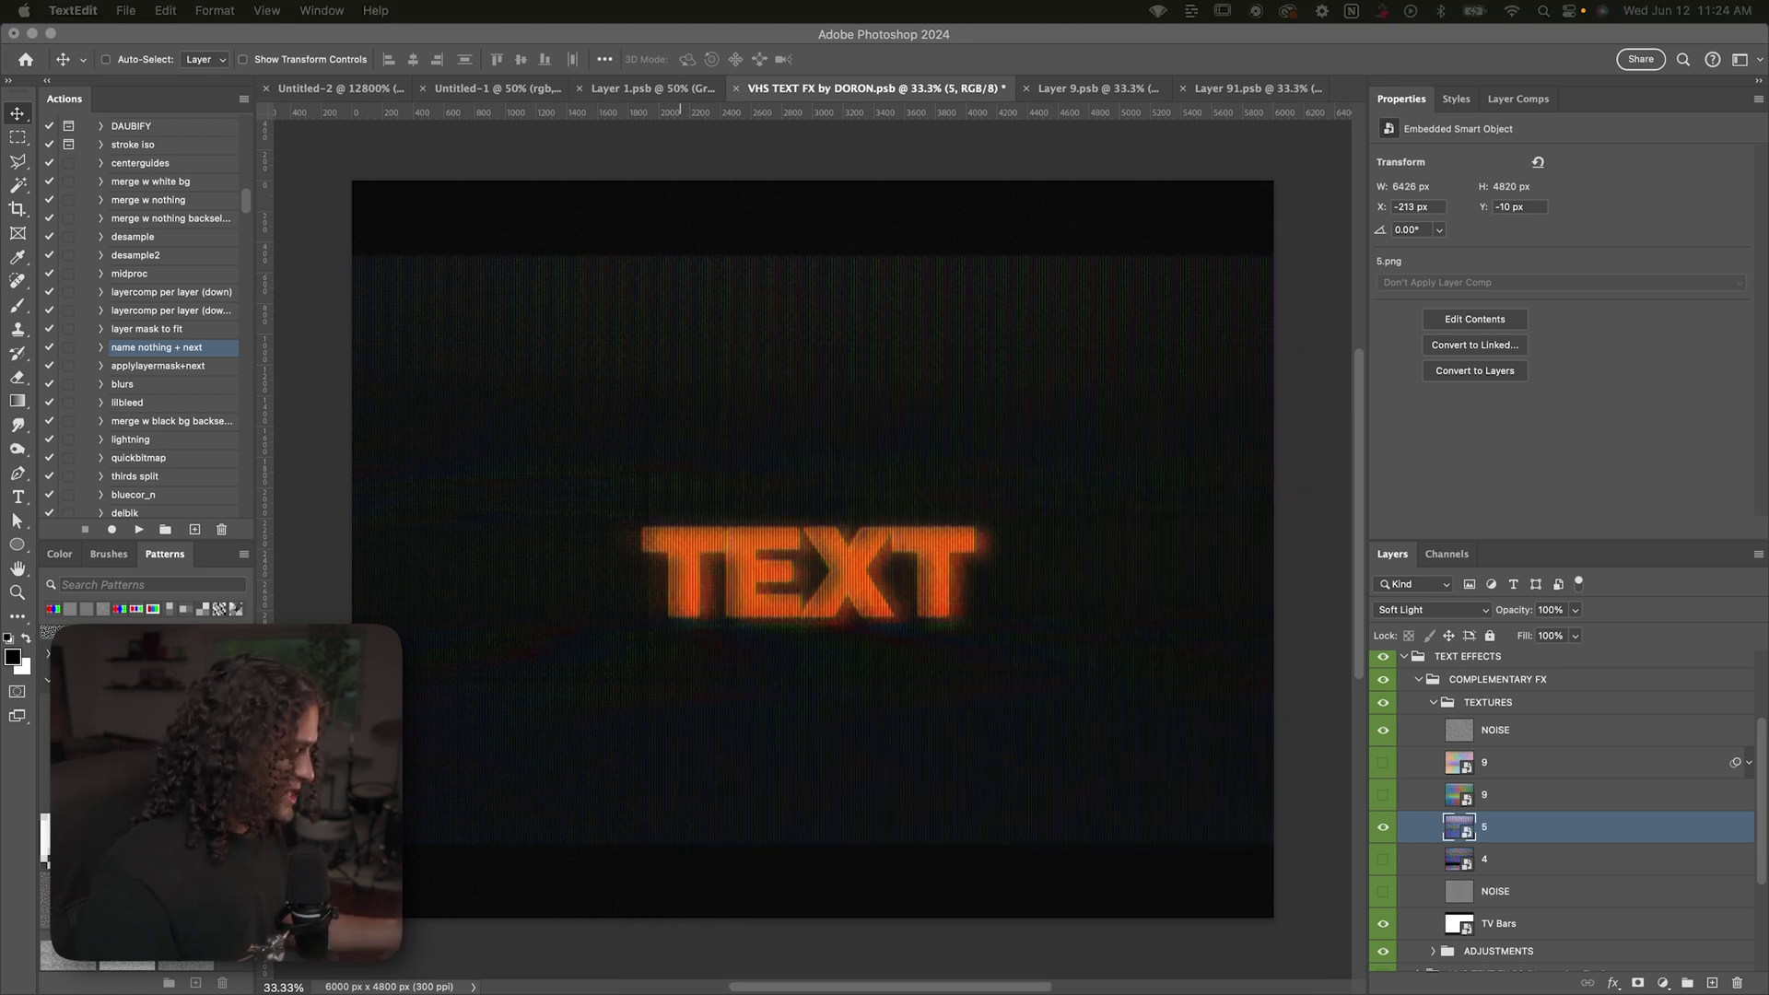
{"action": "left_click", "coordinate": [907, 798]}
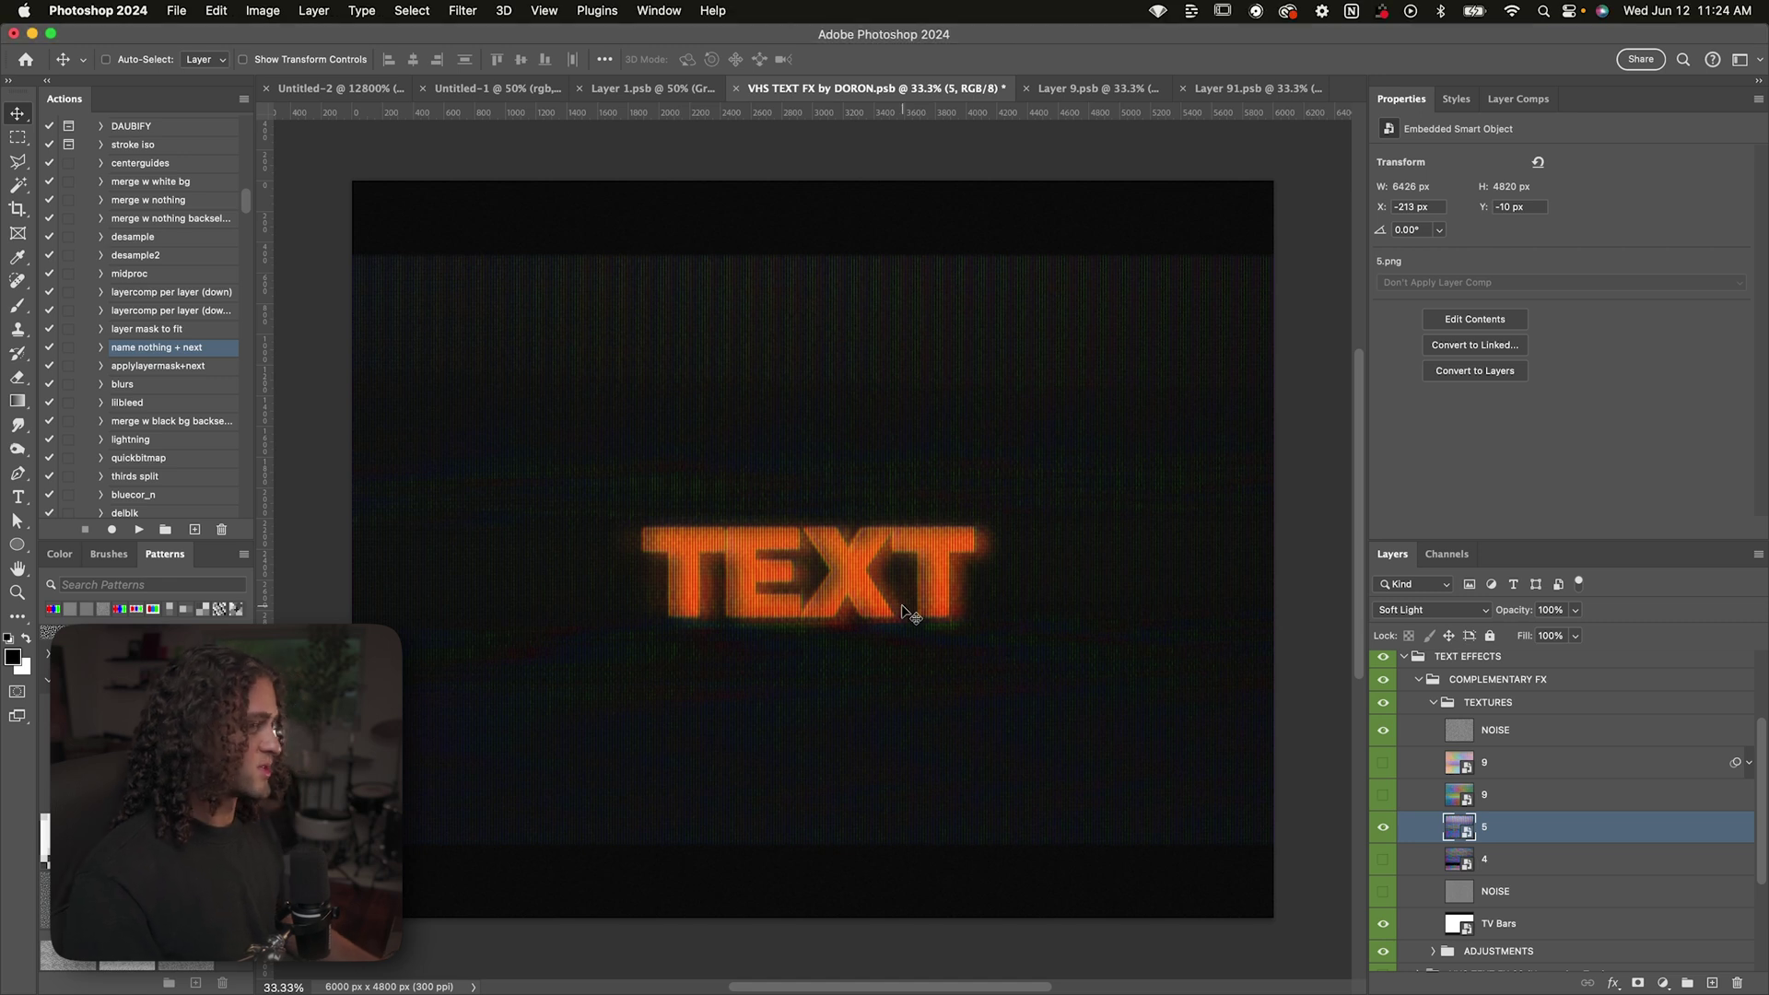